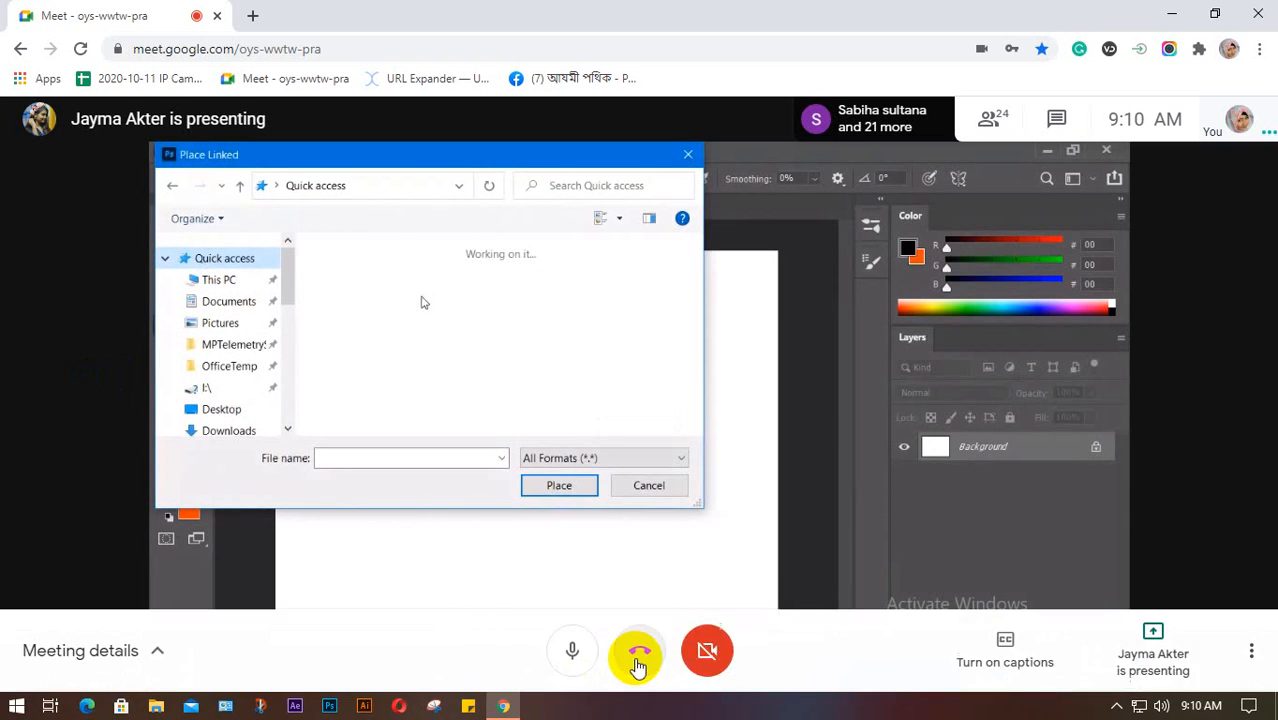
Mute the meeting microphone while a participant is presenting, and turn it back on
{"action": "left_click", "coordinate": [571, 649]}
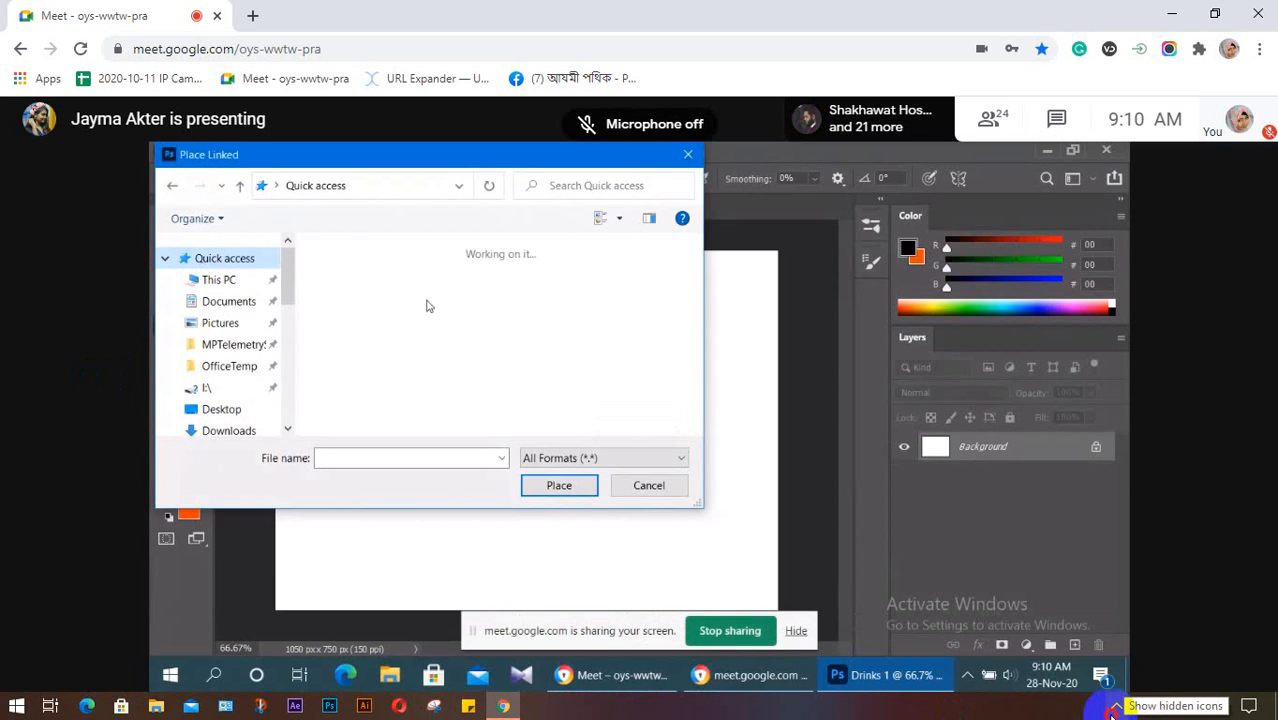
{"action": "left_click", "coordinate": [1119, 708]}
{"action": "left_click", "coordinate": [567, 648]}
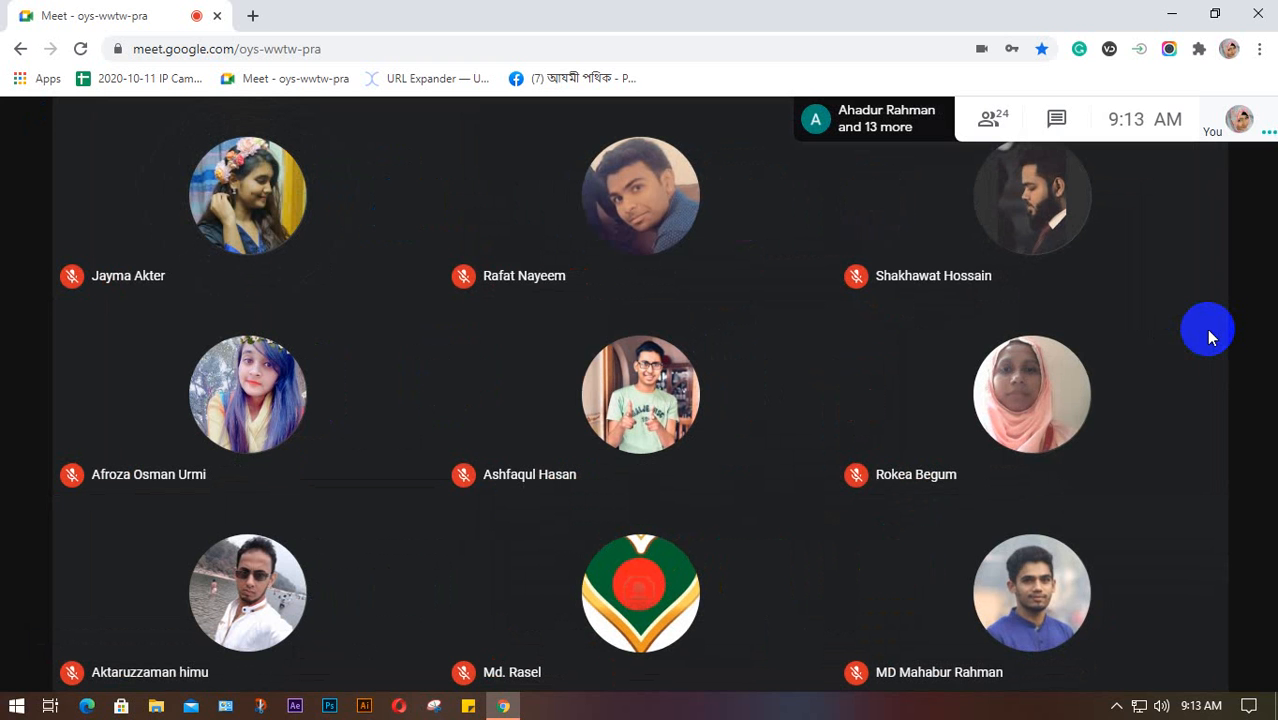
Change the meeting layout to Tiled with a maximum of 49 tiles
{"action": "mouse_move", "coordinate": [1205, 668]}
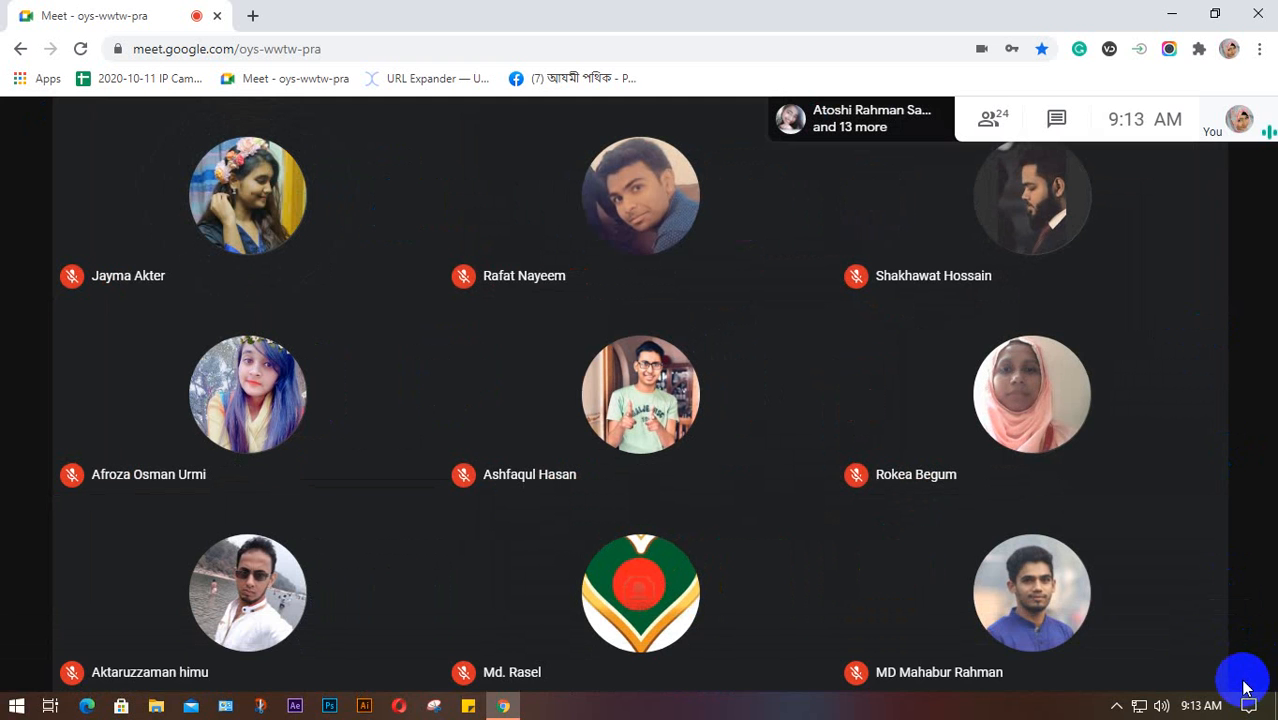
{"action": "mouse_move", "coordinate": [1262, 596]}
{"action": "left_click", "coordinate": [1251, 651]}
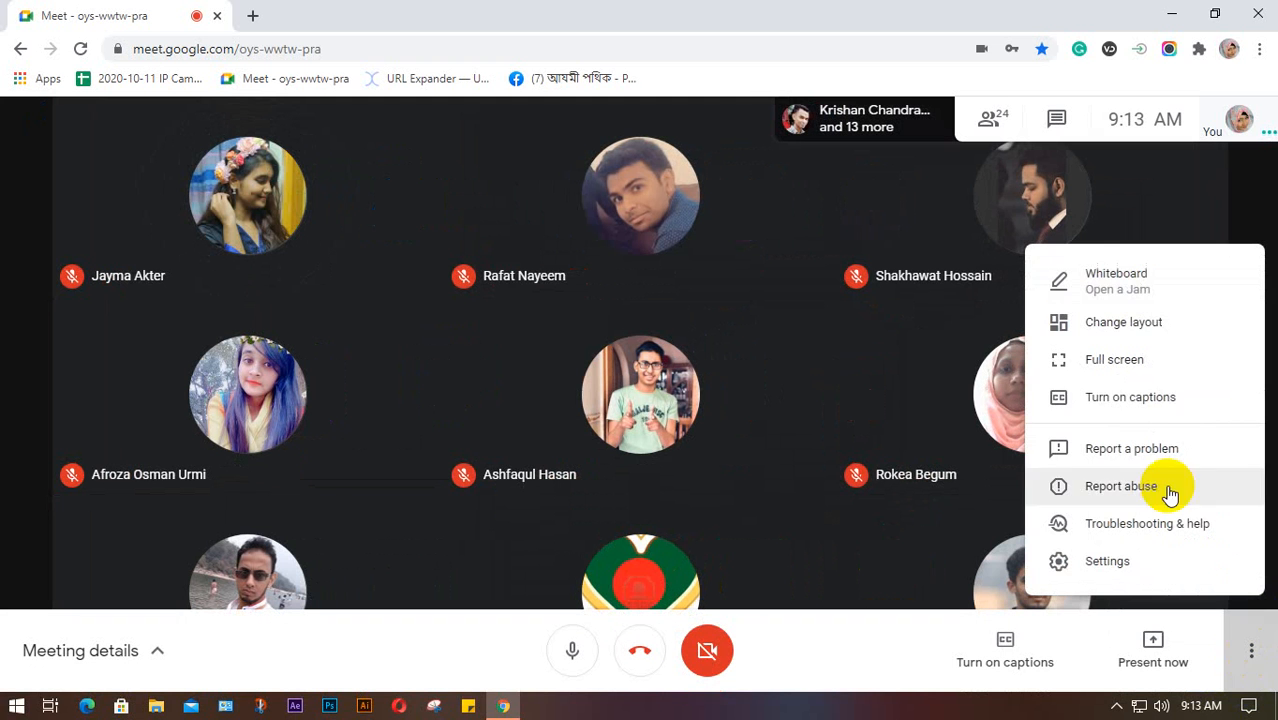
{"action": "left_click", "coordinate": [1125, 322]}
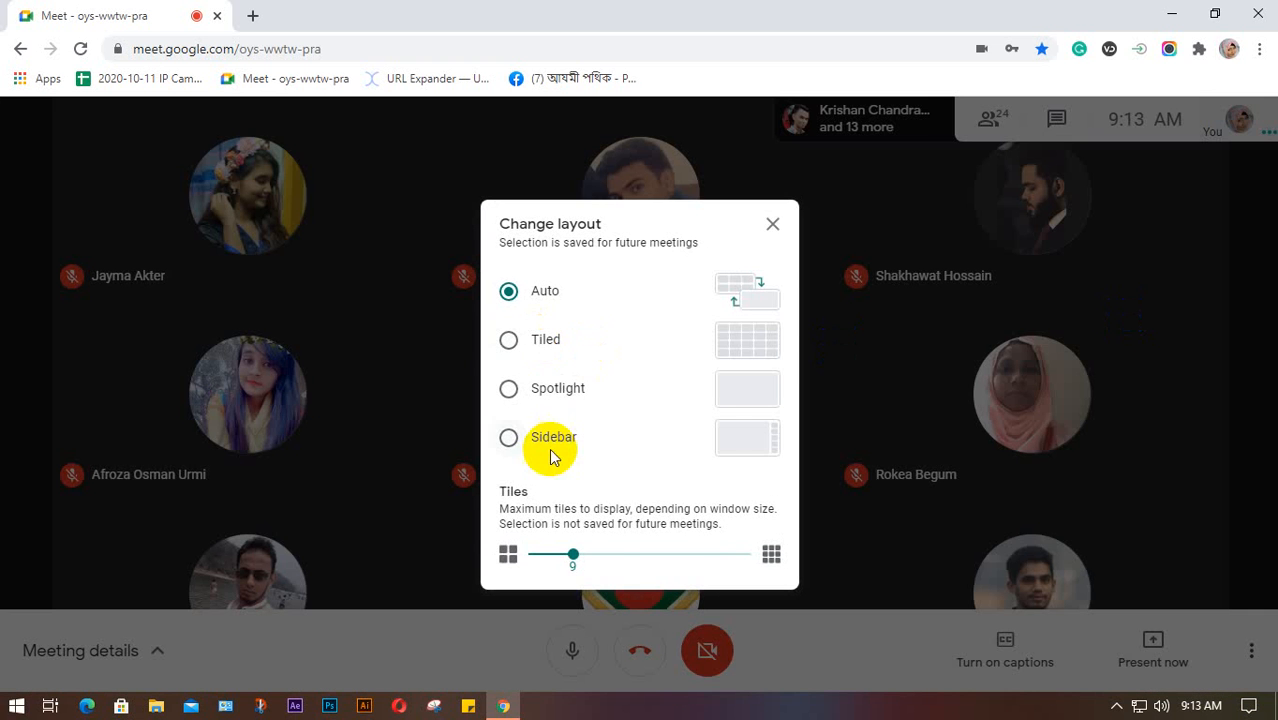
{"action": "left_click", "coordinate": [509, 340]}
{"action": "left_click_drag", "start_coordinate": [572, 554], "coordinate": [842, 563]}
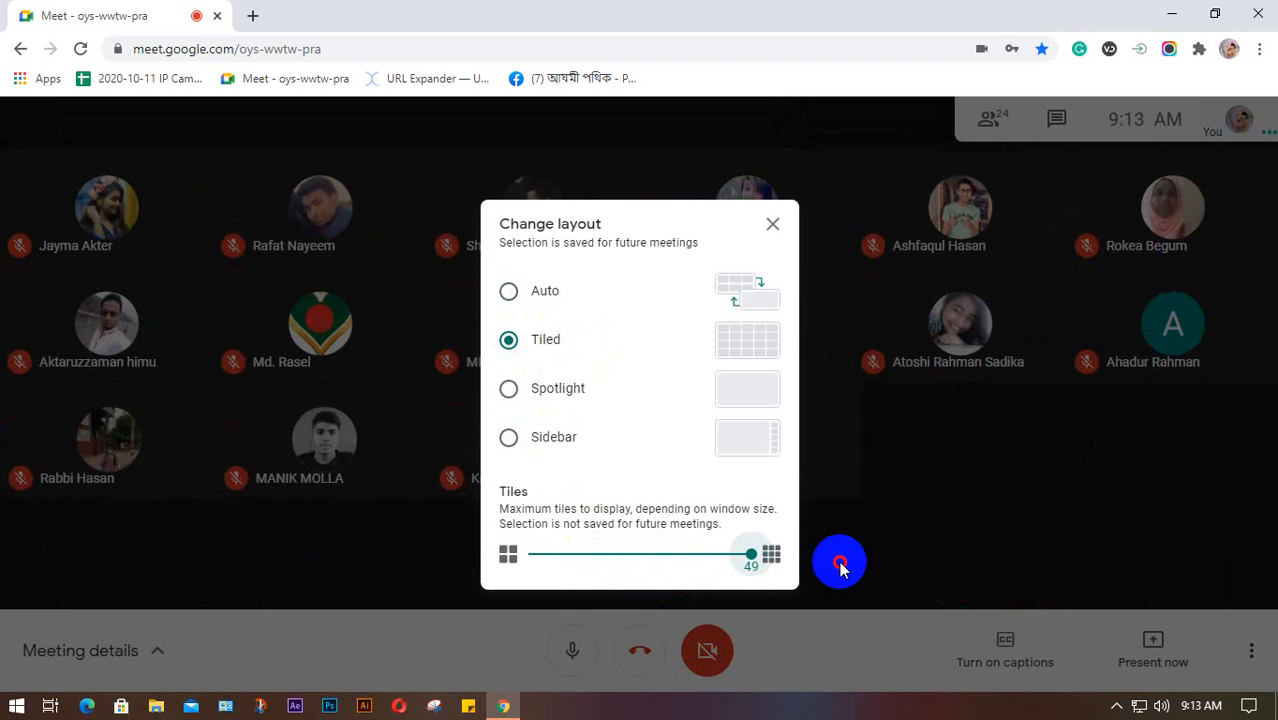
{"action": "left_click", "coordinate": [788, 224]}
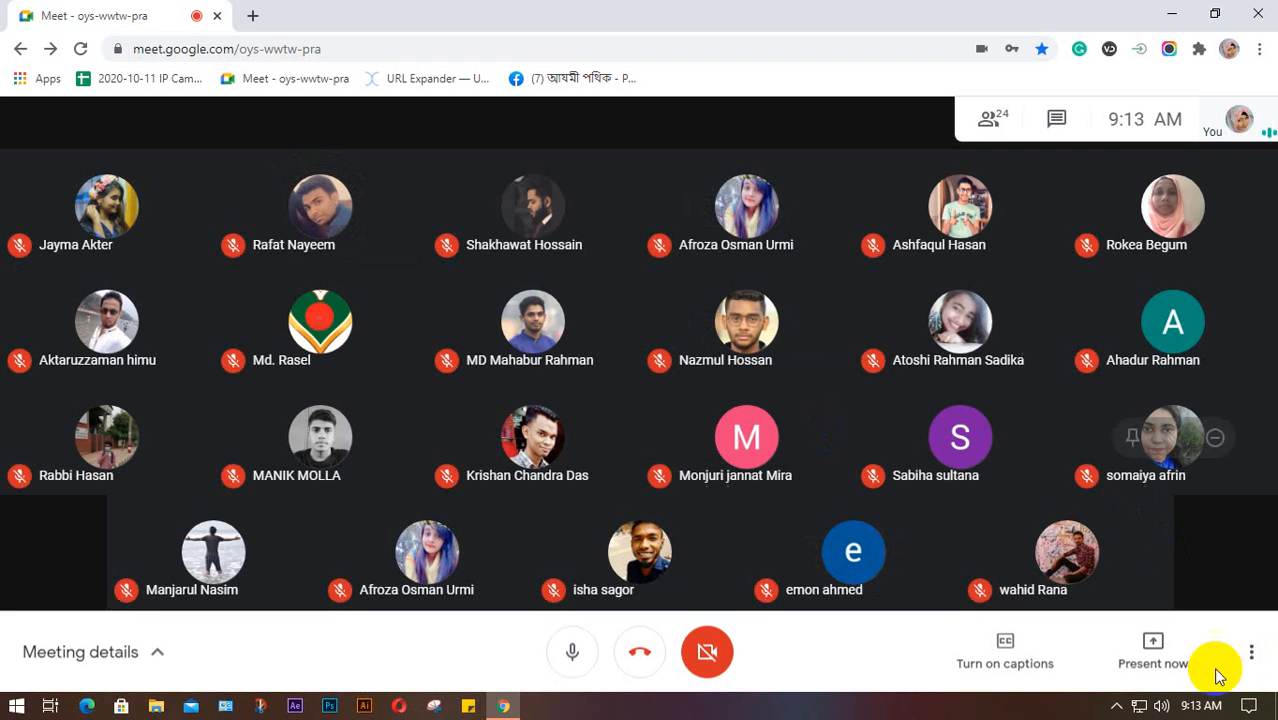
Present the entire screen to the meeting and hide the screen-sharing notice
{"action": "left_click", "coordinate": [1157, 668]}
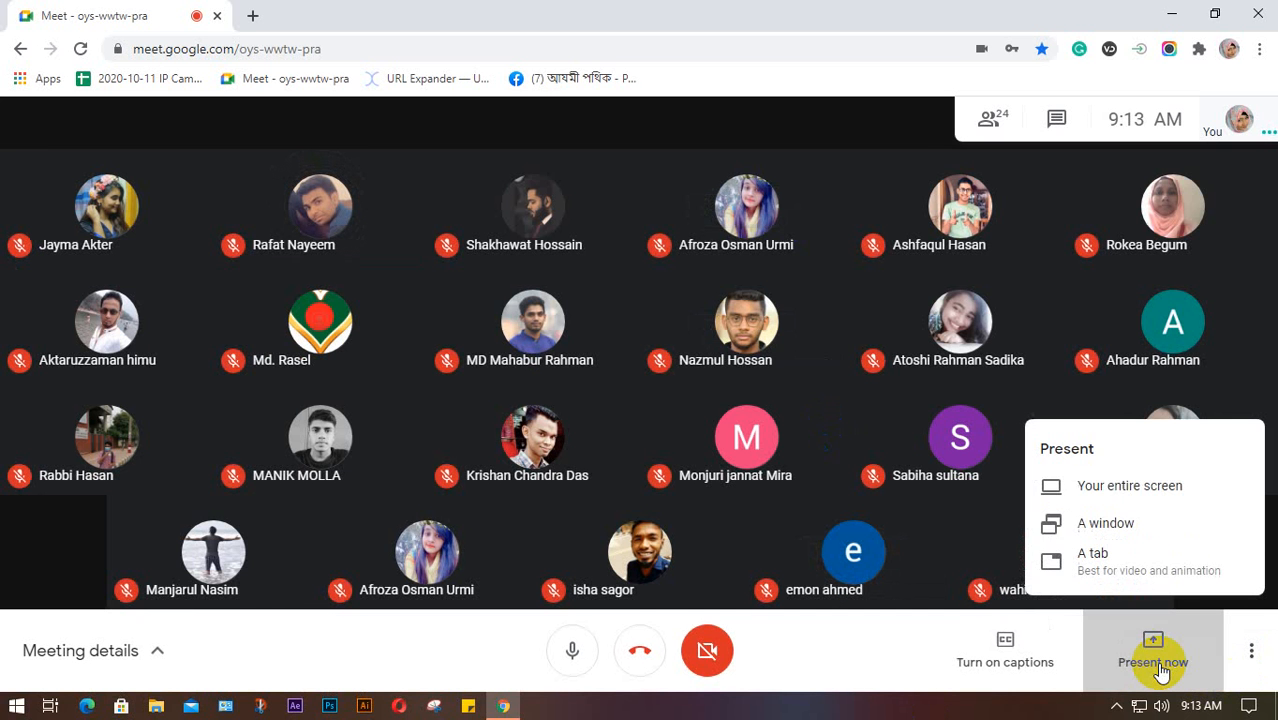
{"action": "left_click", "coordinate": [1112, 484]}
{"action": "left_click", "coordinate": [547, 248]}
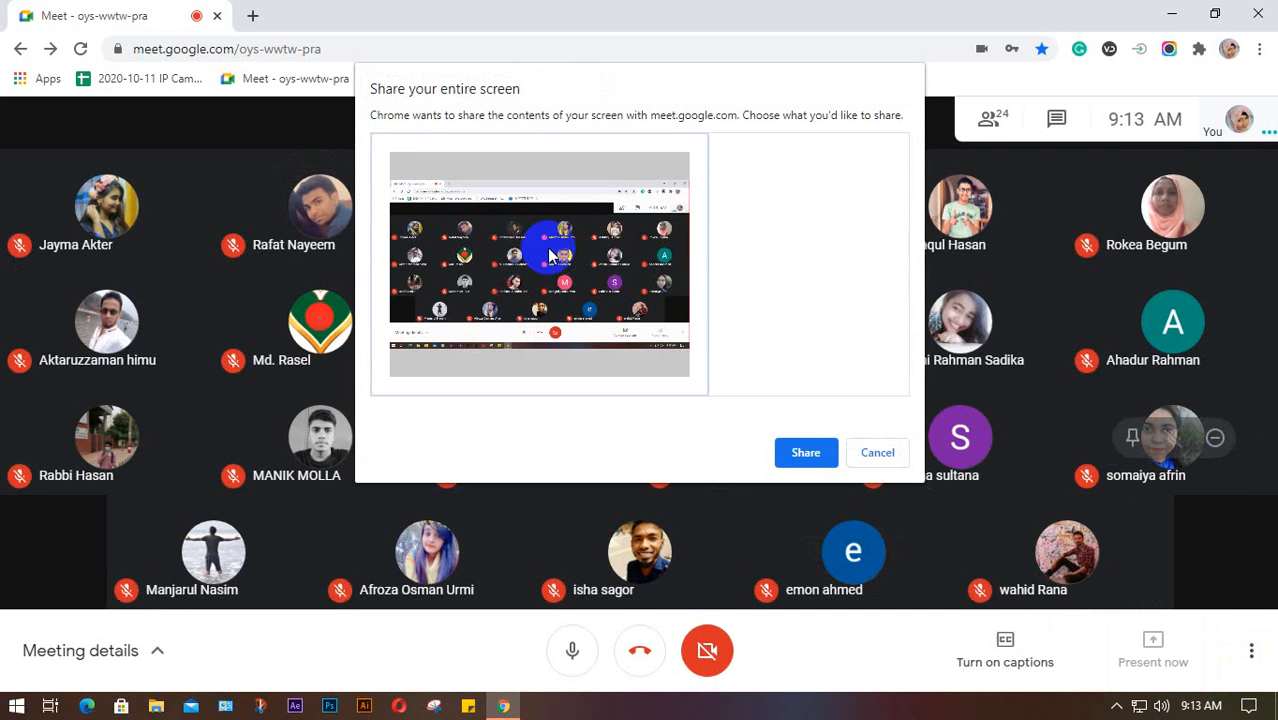
{"action": "left_click", "coordinate": [800, 452]}
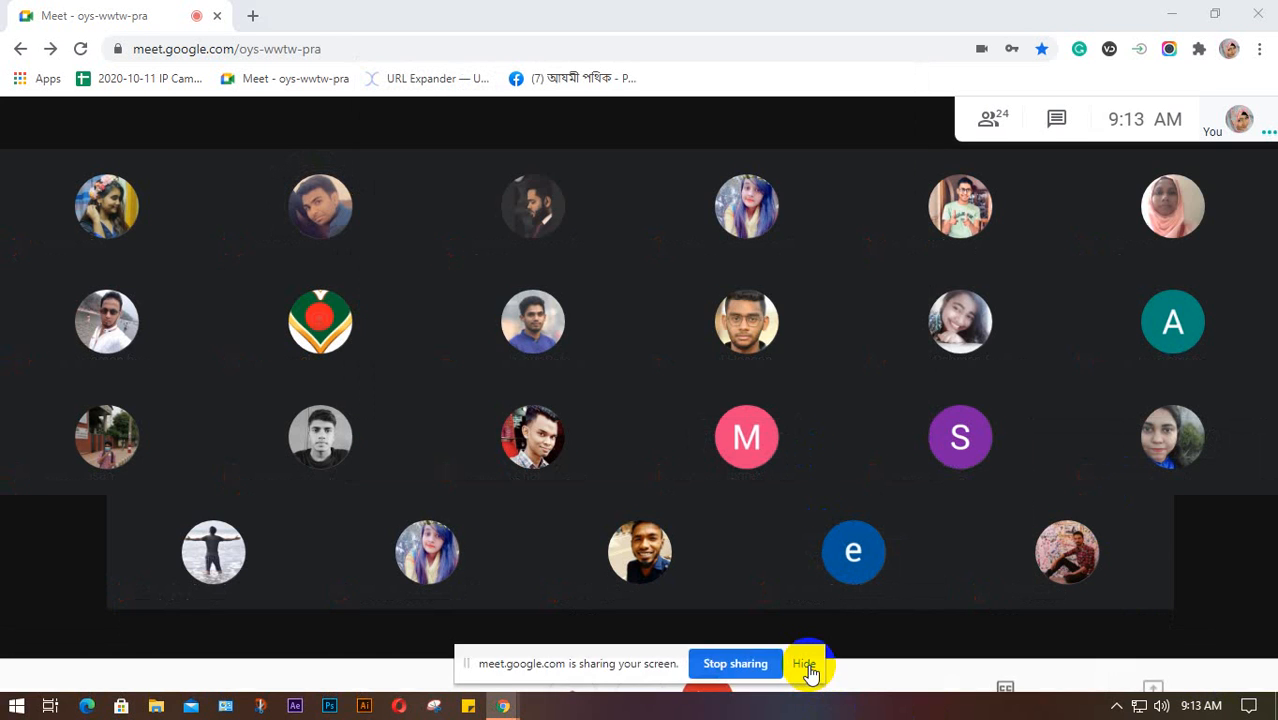
{"action": "left_click", "coordinate": [806, 663]}
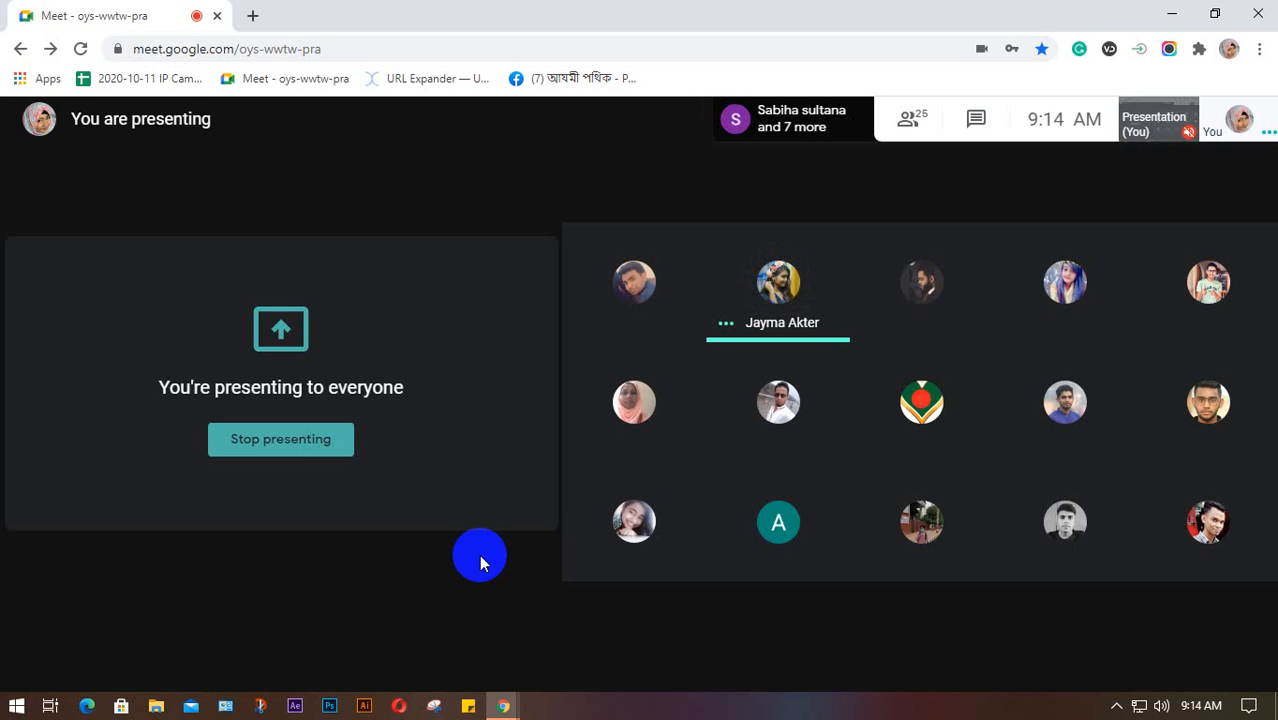
Stop presenting the screen to the meeting
{"action": "mouse_move", "coordinate": [389, 584]}
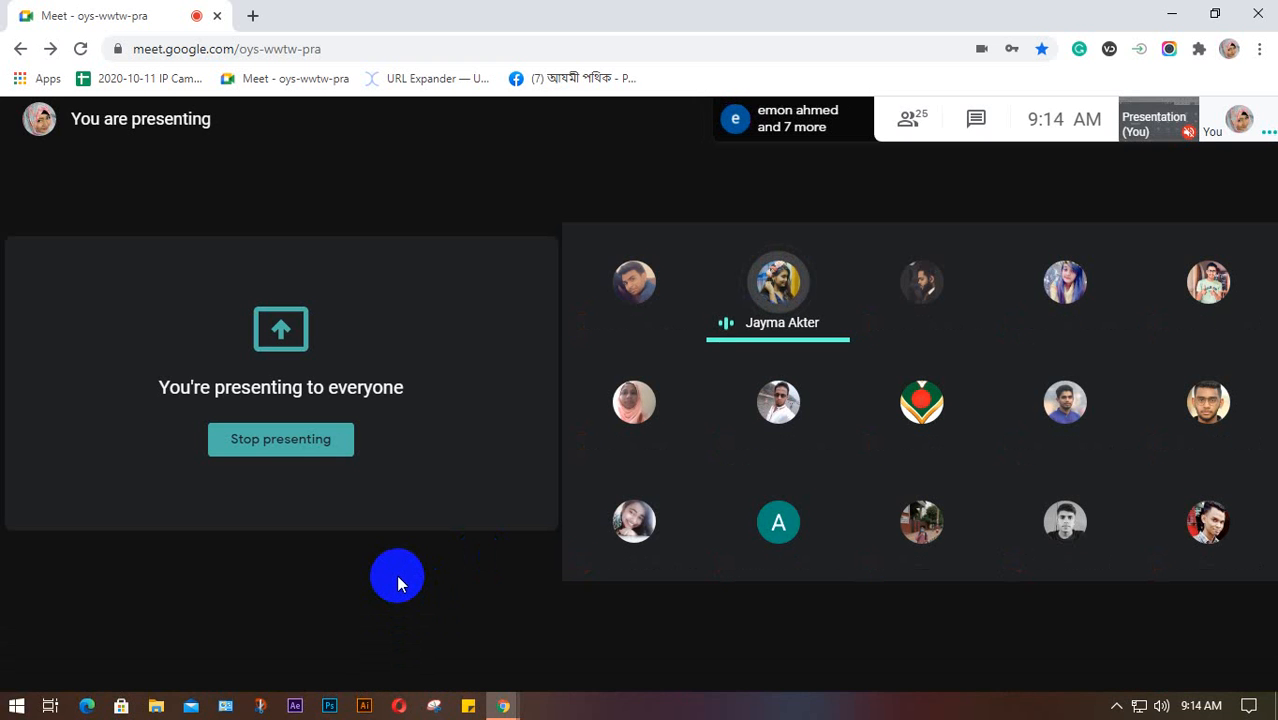
{"action": "left_click", "coordinate": [281, 439]}
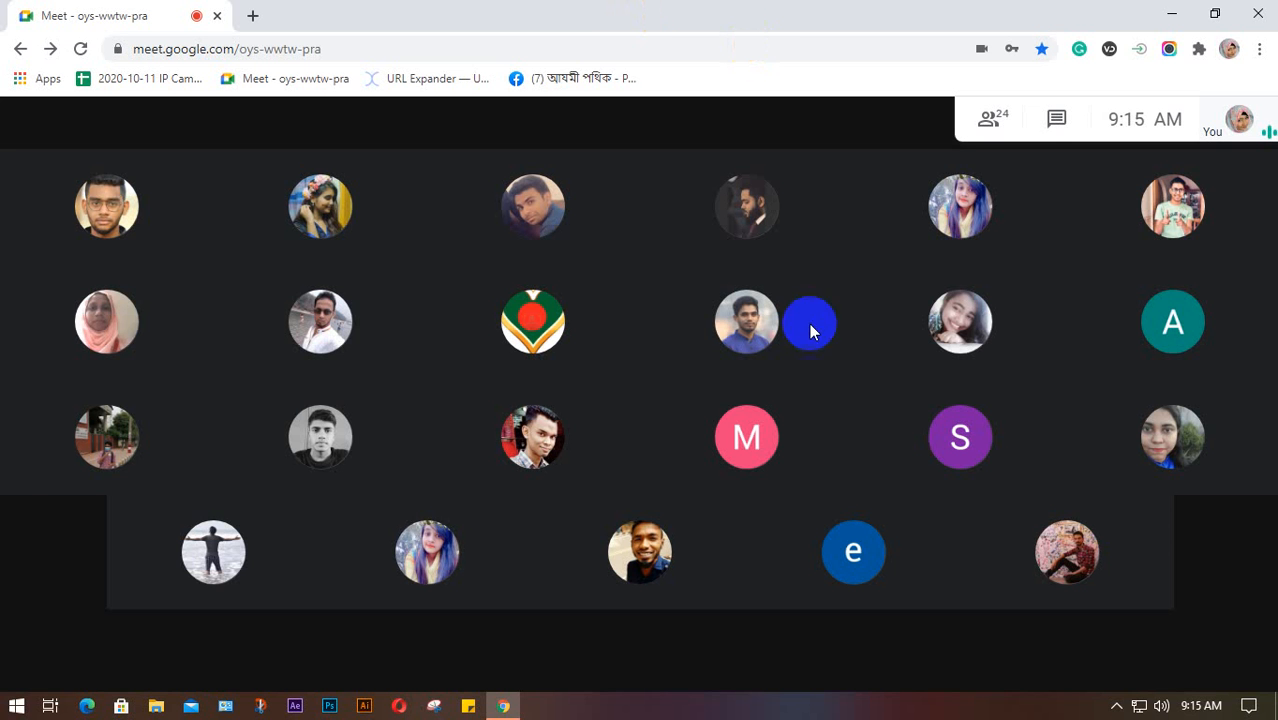
Open the class 20 image from the class 20 folder, inside the class folder stored under the Desktop
{"action": "mouse_move", "coordinate": [753, 290]}
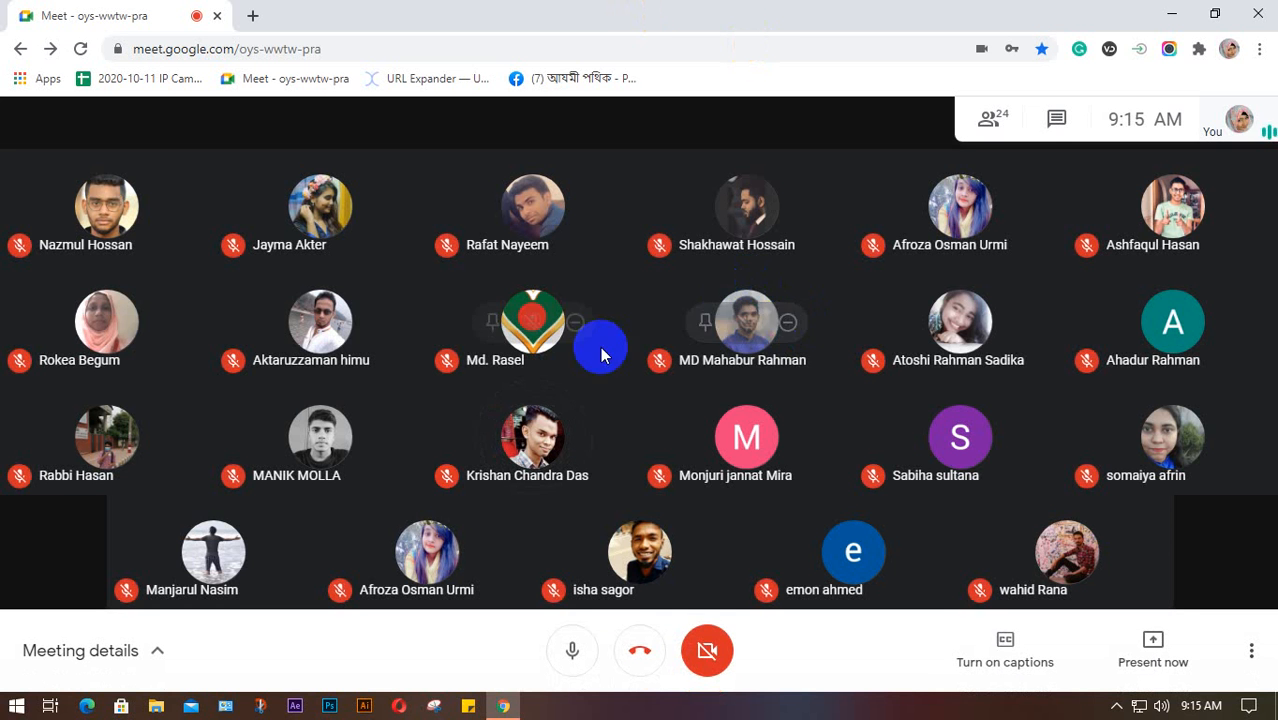
{"action": "left_click", "coordinate": [158, 706]}
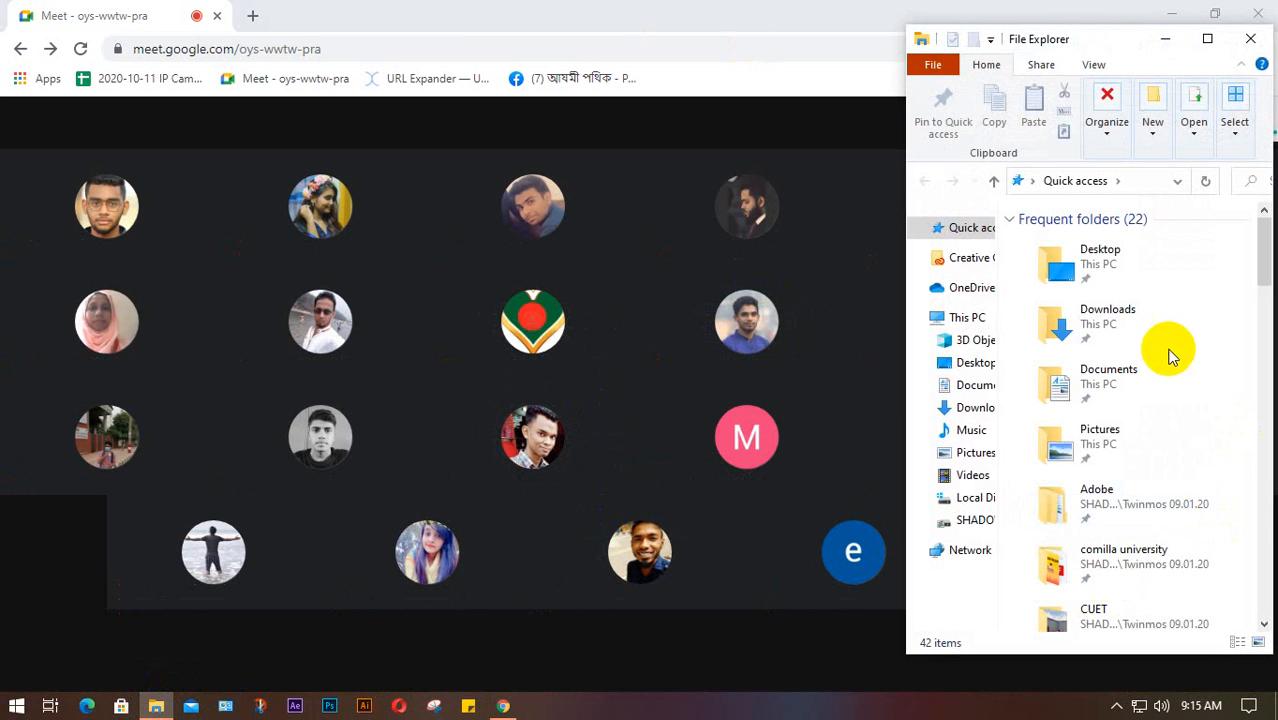
{"action": "left_click", "coordinate": [969, 373]}
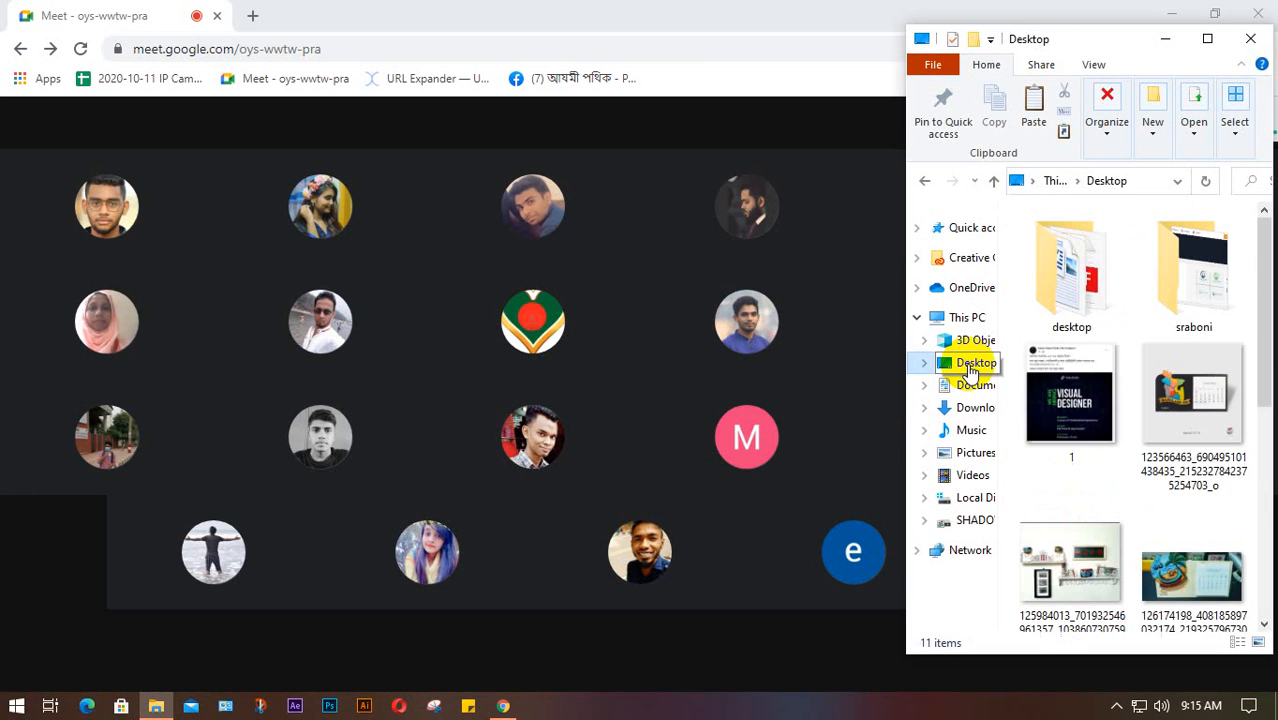
{"action": "double_click", "coordinate": [1183, 290]}
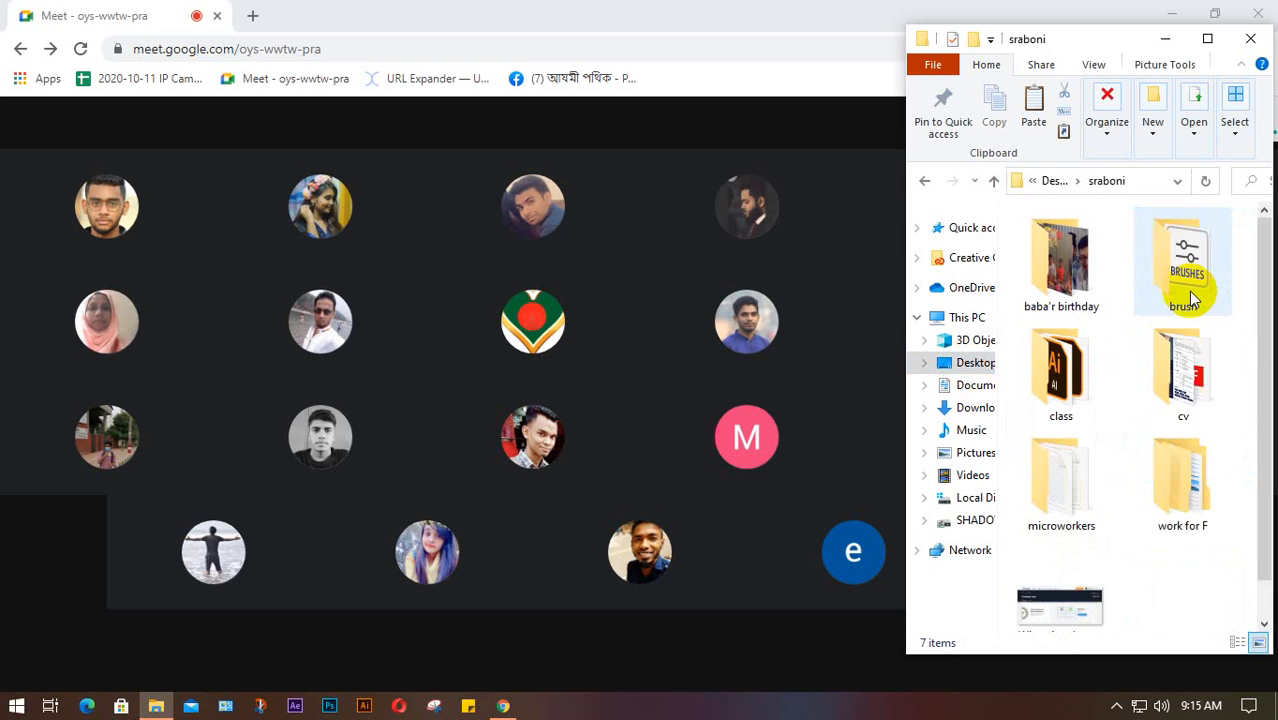
{"action": "scroll", "coordinate": [1141, 428], "scroll_direction": "down", "scroll_amount": 1}
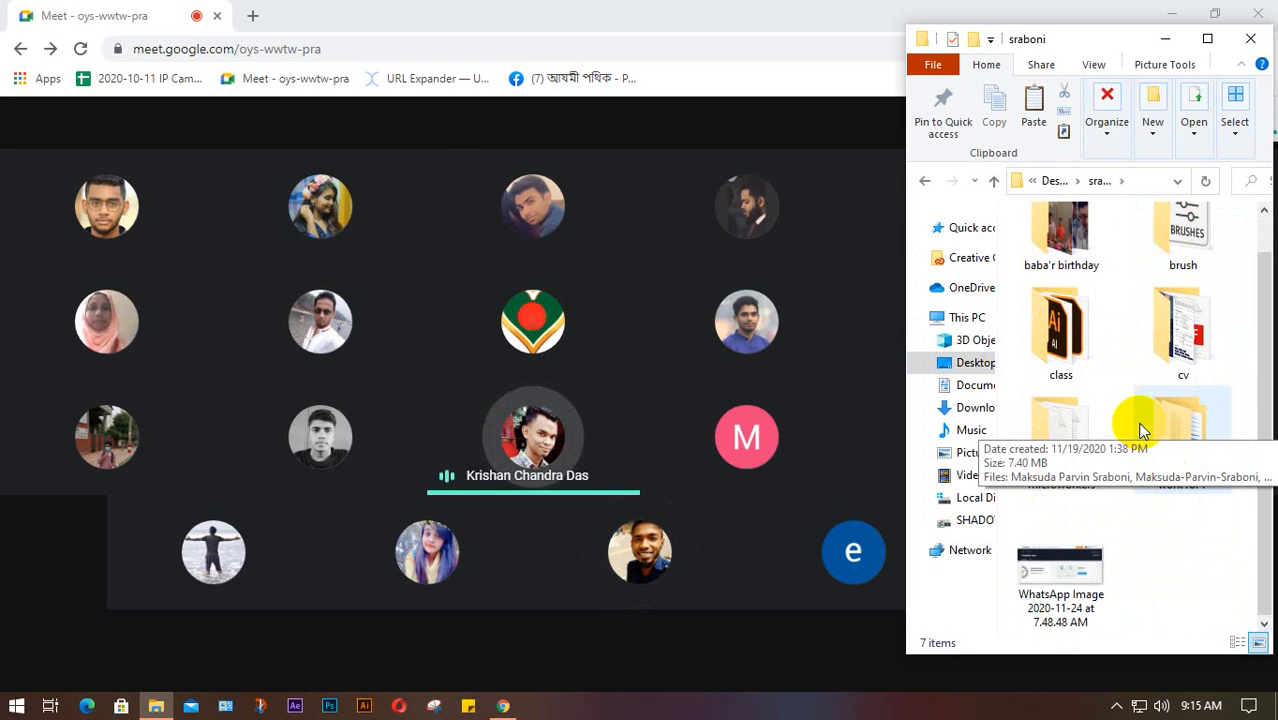
{"action": "double_click", "coordinate": [1062, 325]}
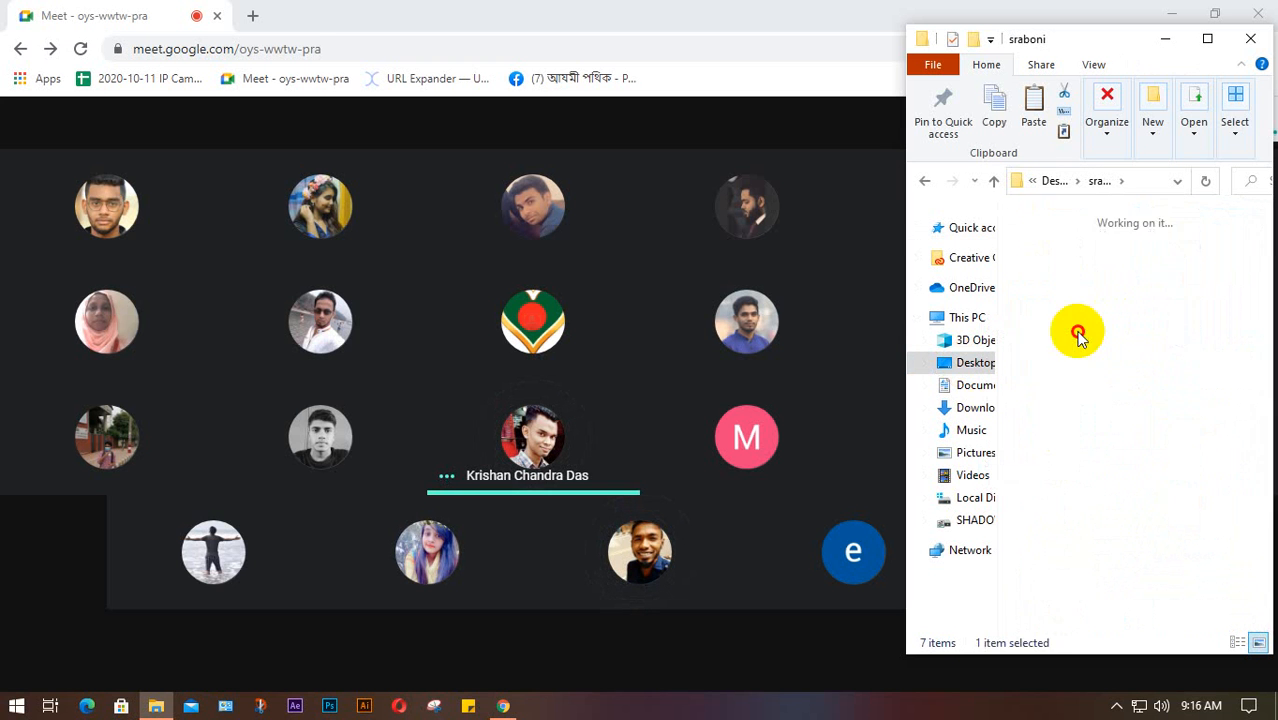
{"action": "scroll", "coordinate": [1116, 409], "scroll_direction": "down", "scroll_amount": 5}
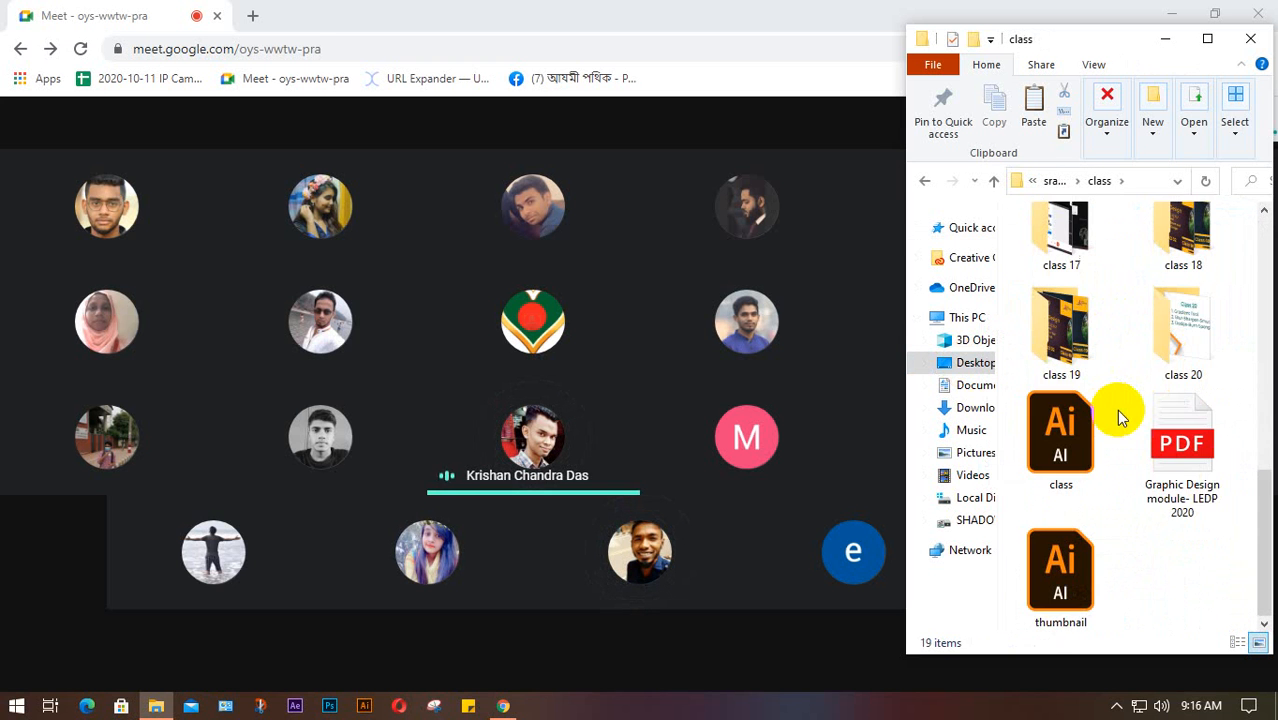
{"action": "double_click", "coordinate": [1183, 318]}
{"action": "left_click", "coordinate": [1052, 272]}
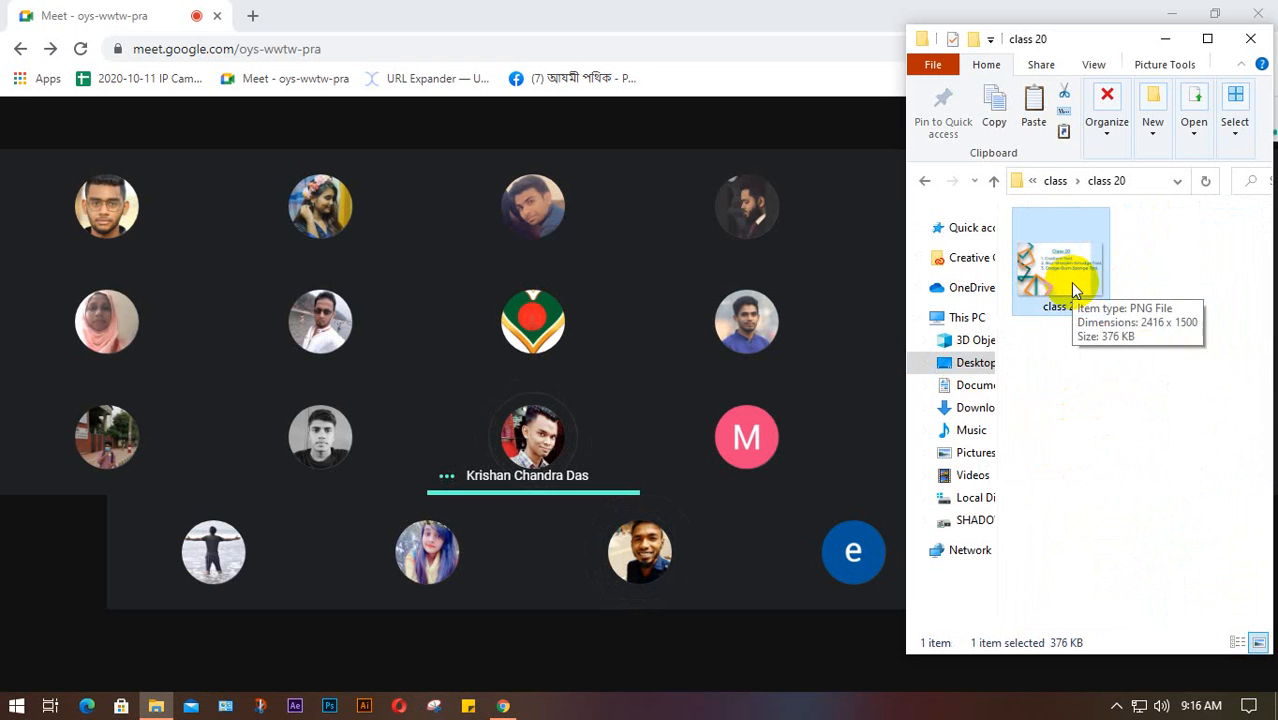
{"action": "double_click", "coordinate": [1070, 282]}
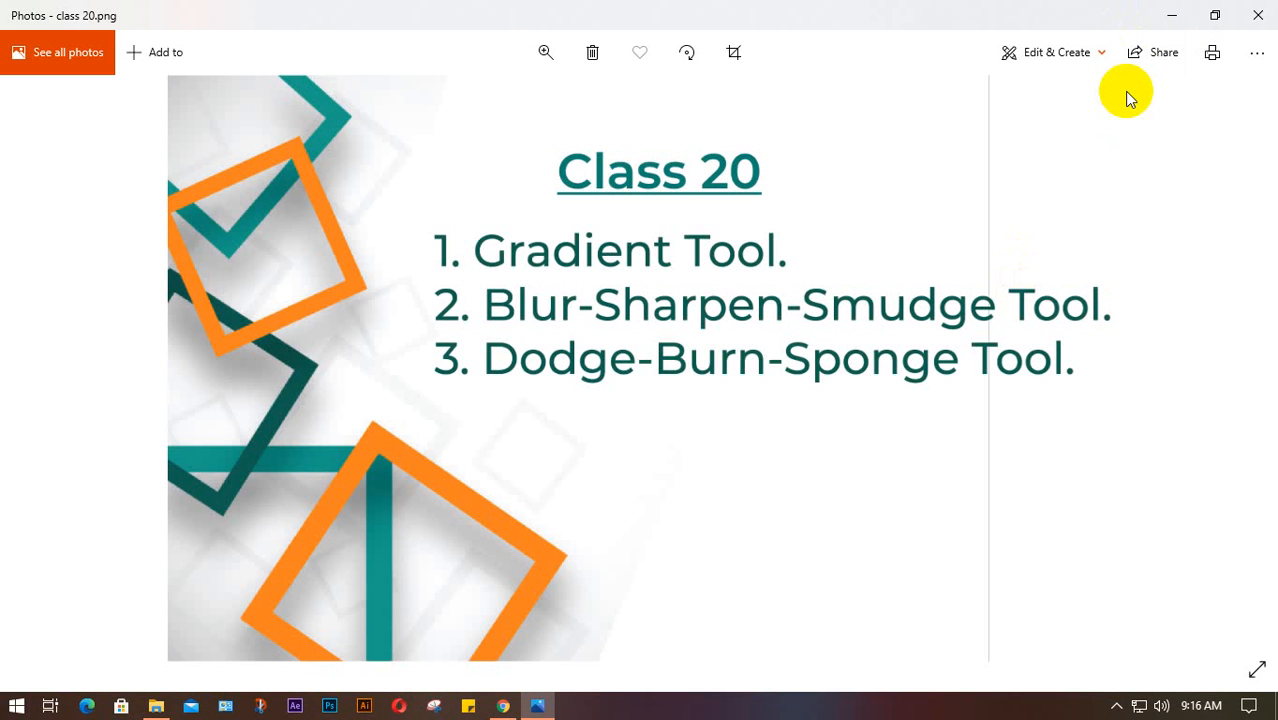
Clear away the class 20 image and folder windows, and start presenting the screen to the meeting again
{"action": "left_click", "coordinate": [1174, 22]}
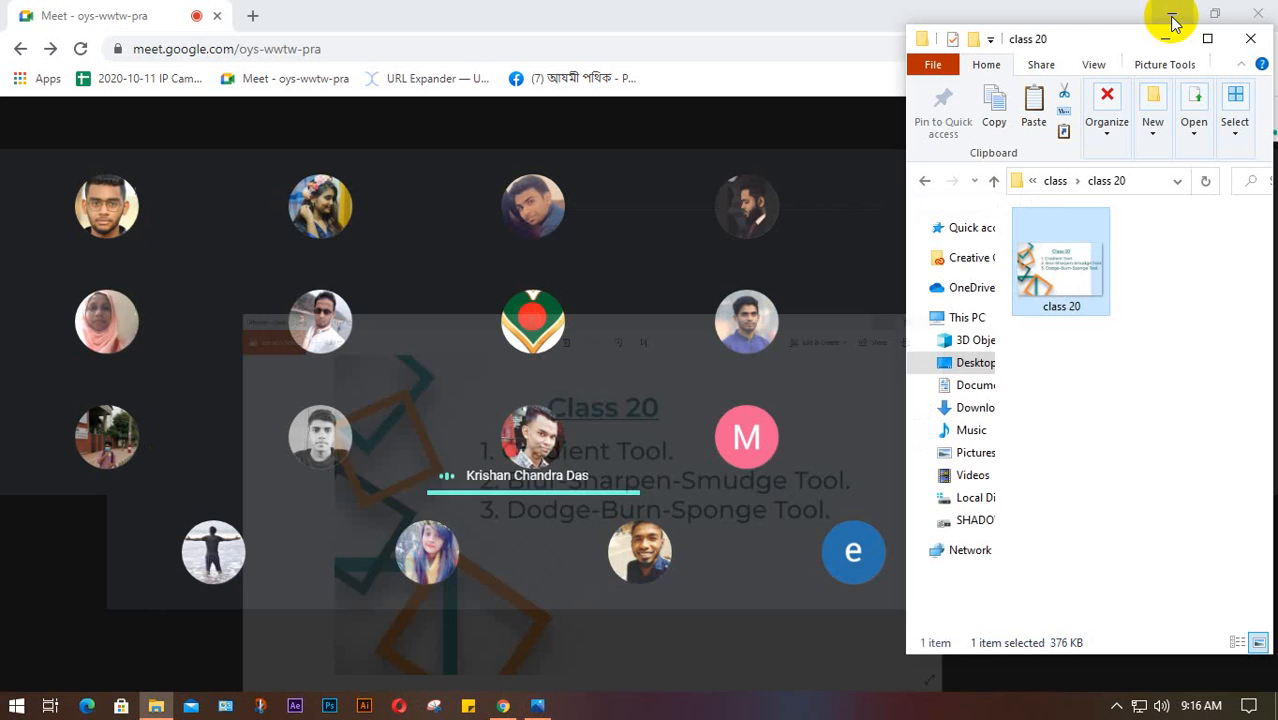
{"action": "left_click", "coordinate": [1250, 29]}
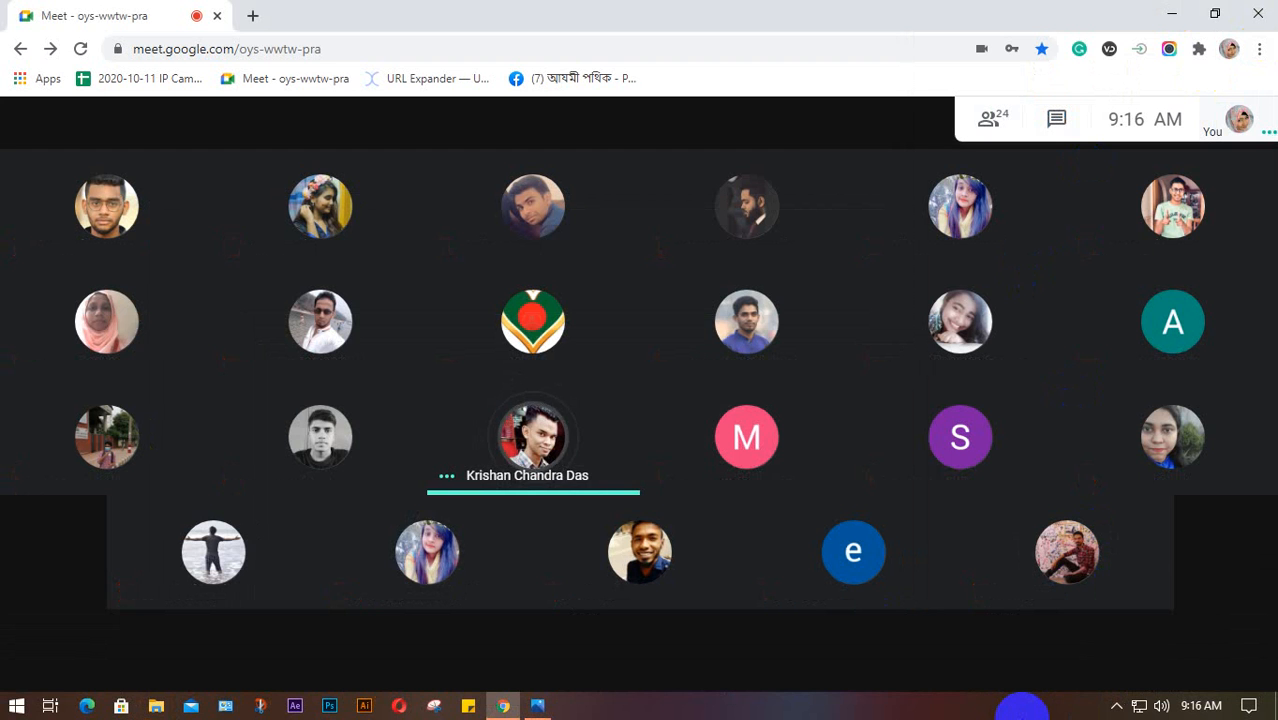
{"action": "left_click", "coordinate": [1113, 716]}
{"action": "left_click", "coordinate": [1113, 651]}
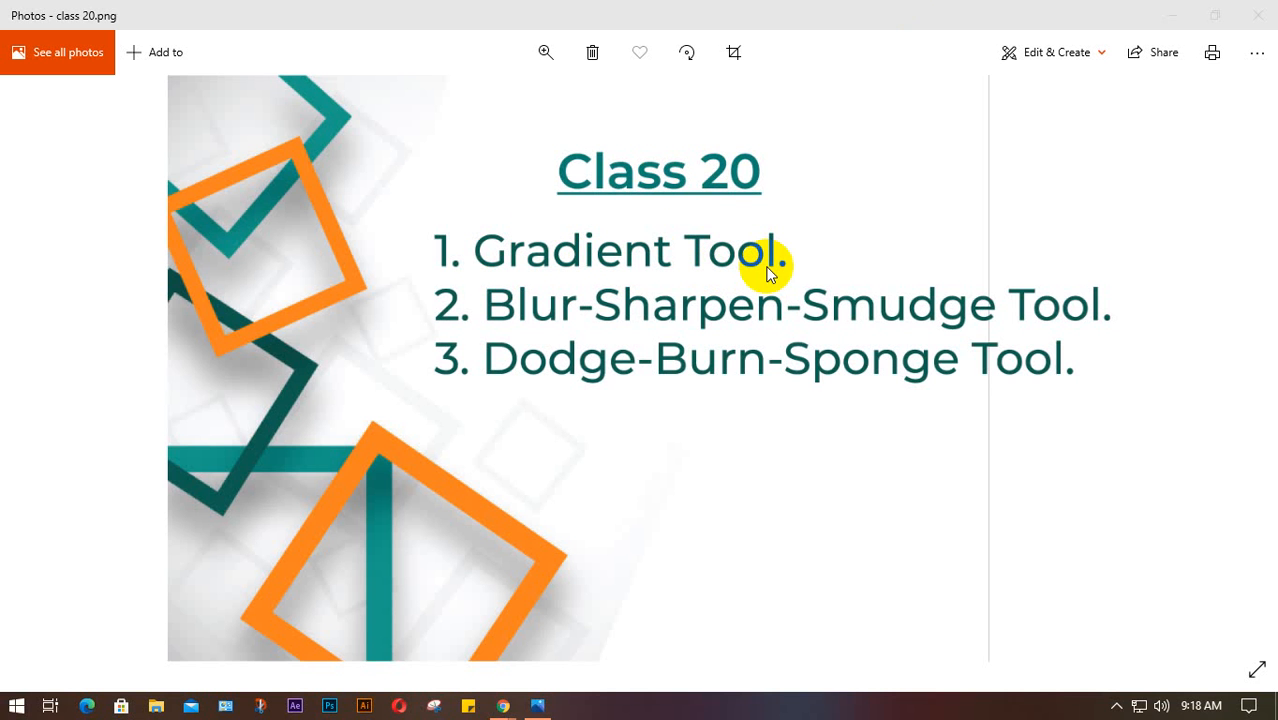
Close the class 20 image and launch Photoshop
{"action": "left_click", "coordinate": [1262, 14]}
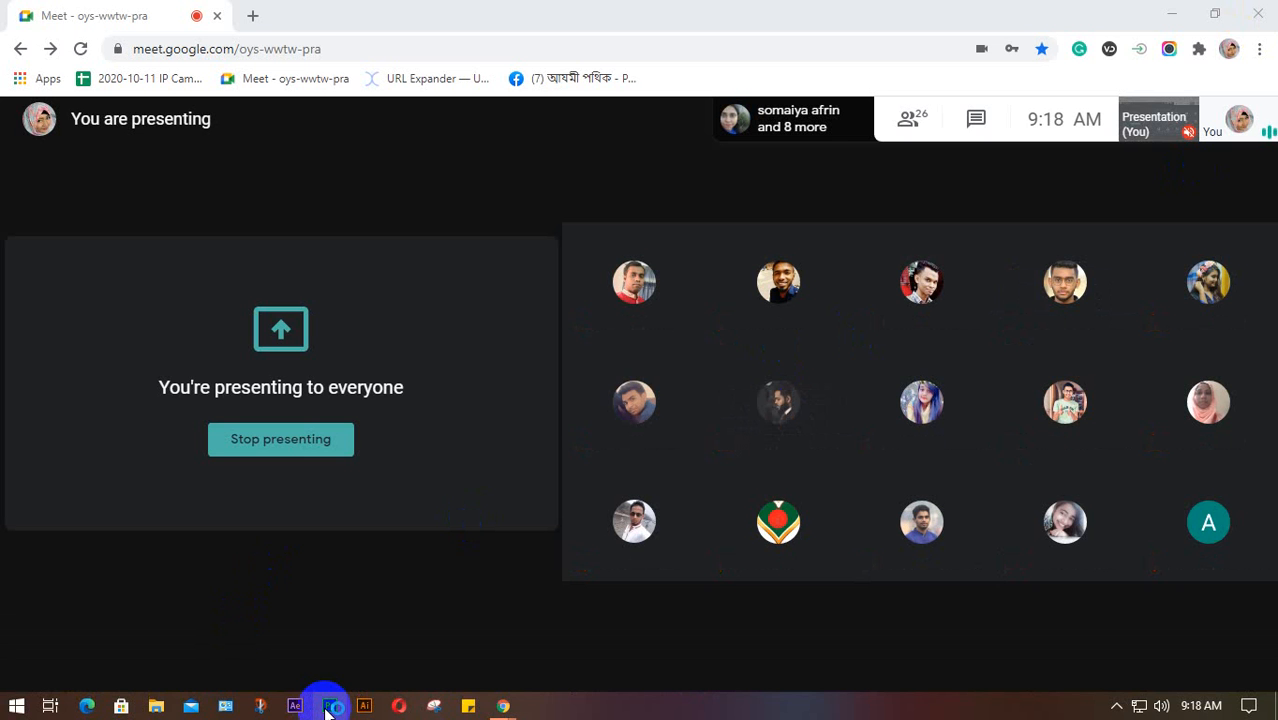
{"action": "left_click", "coordinate": [328, 706]}
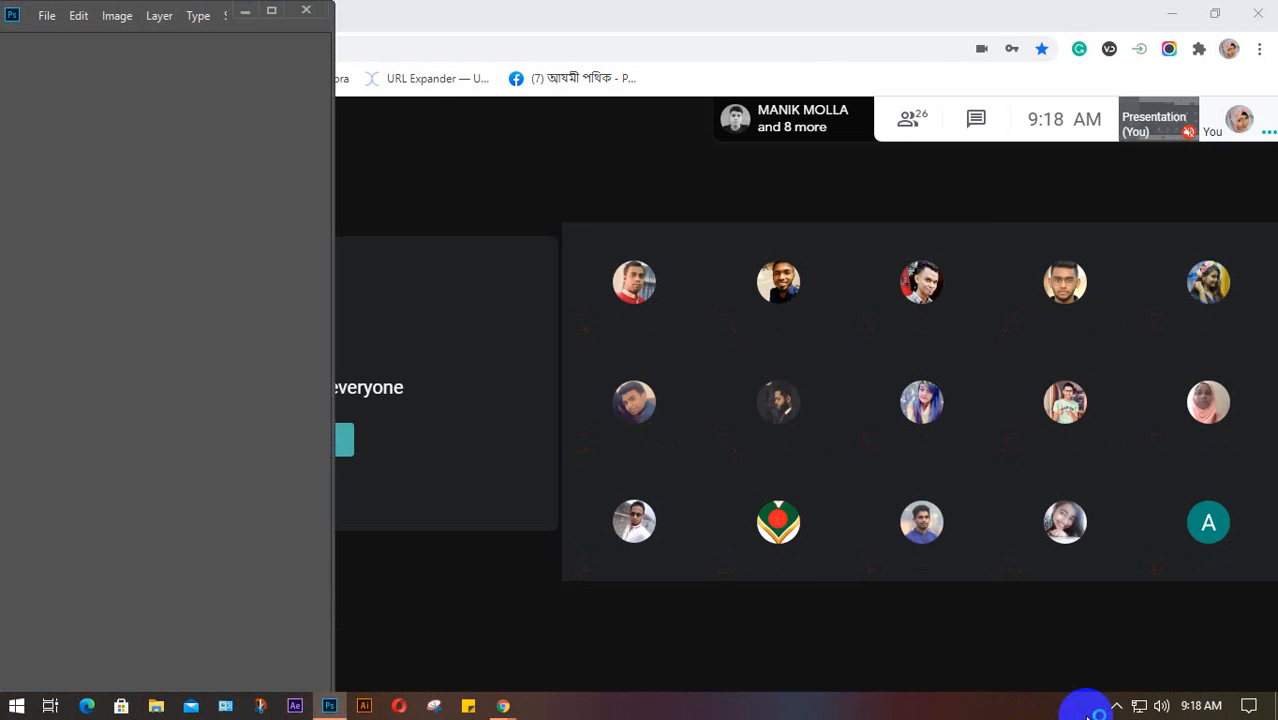
Return to the meeting and switch the microphone off and back on
{"action": "left_click", "coordinate": [572, 655]}
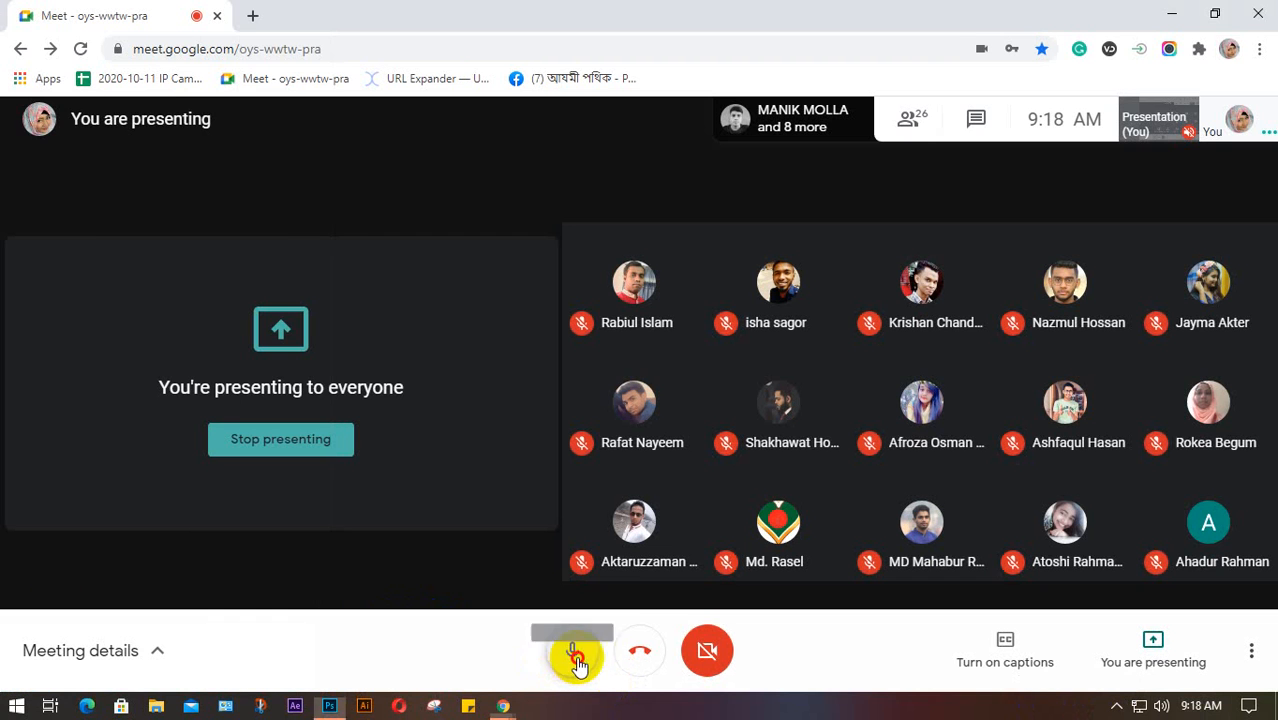
{"action": "left_click", "coordinate": [574, 655]}
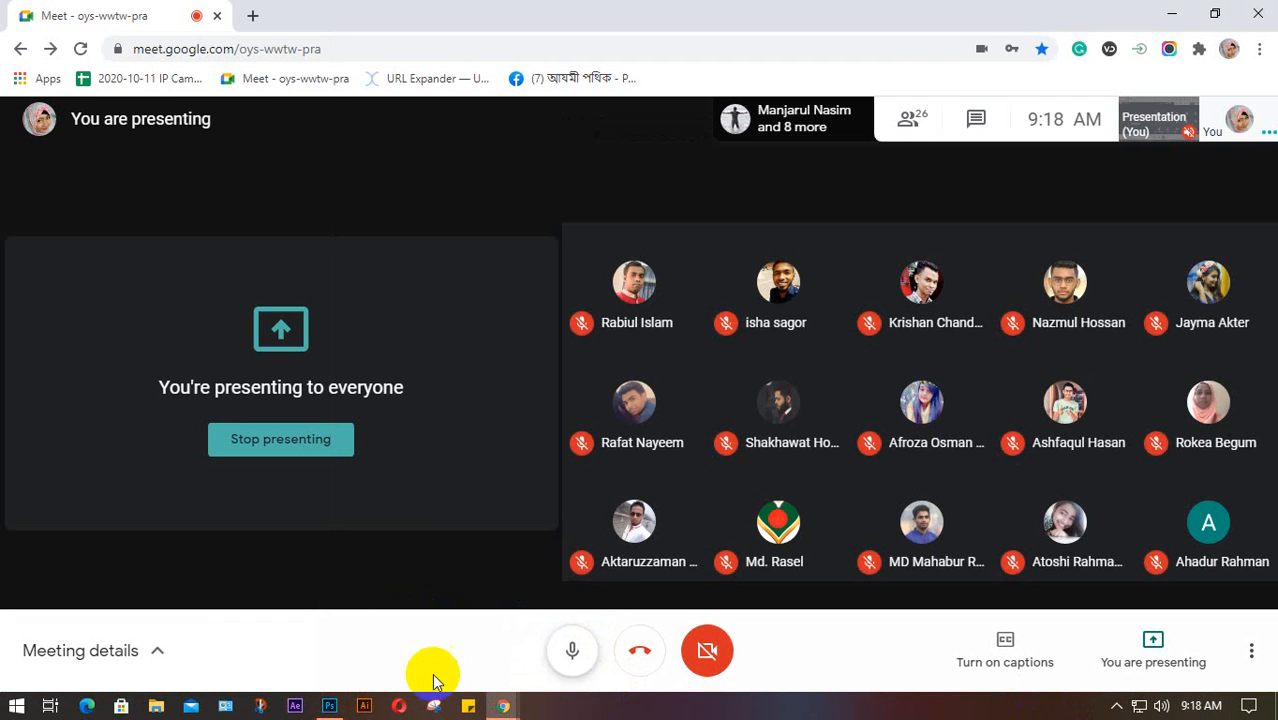
Switch to Photoshop, widen its window across most of the screen, and show the recent files as a list
{"action": "left_click", "coordinate": [329, 706]}
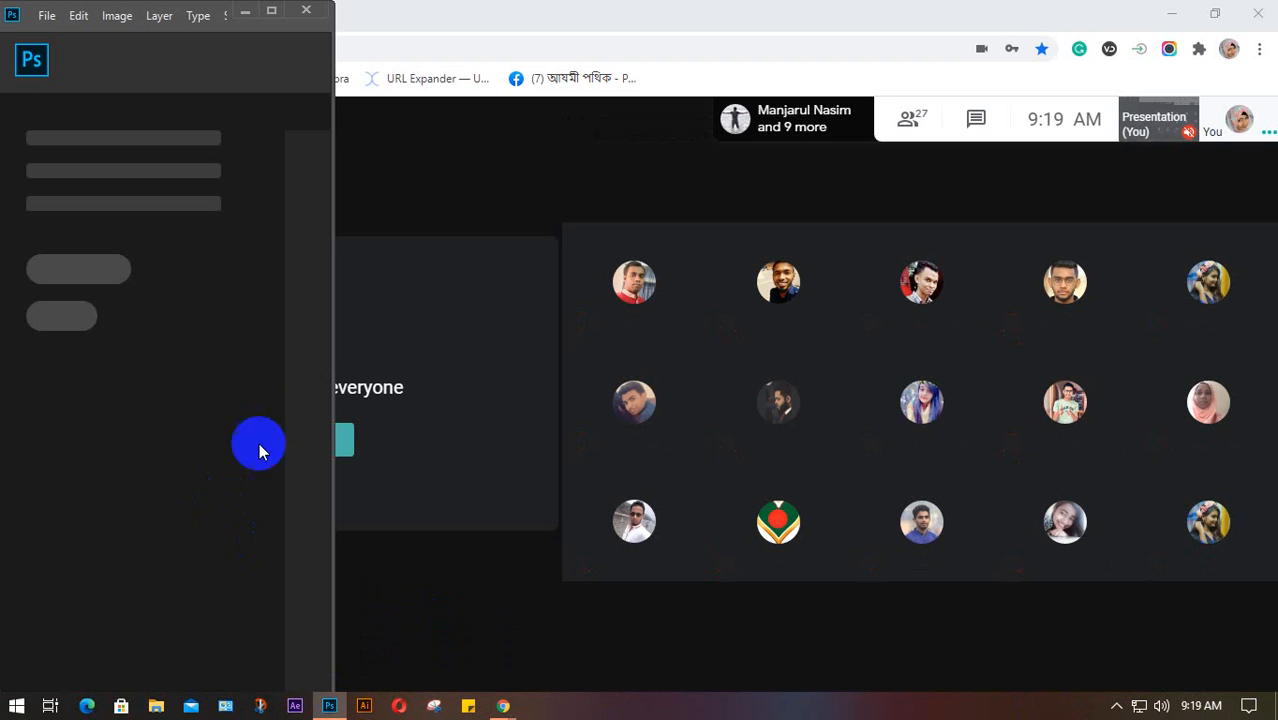
{"action": "left_click_drag", "start_coordinate": [334, 352], "coordinate": [1170, 371]}
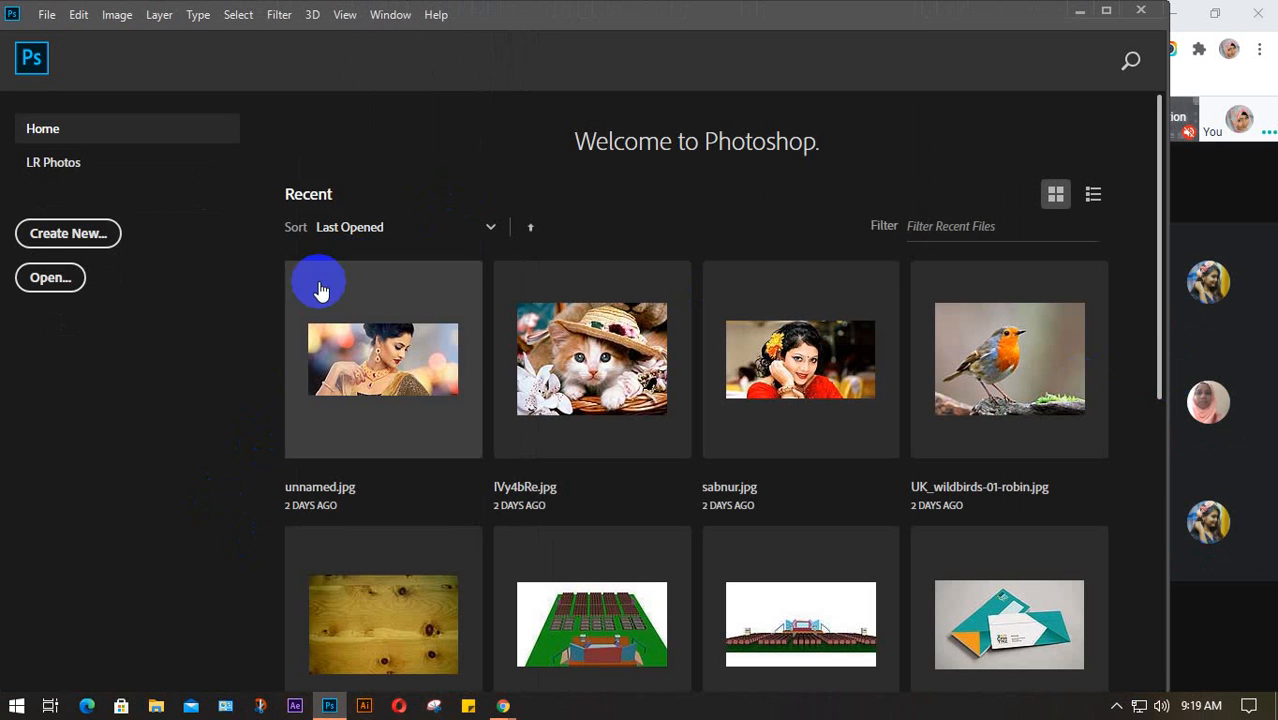
{"action": "left_click", "coordinate": [1094, 195]}
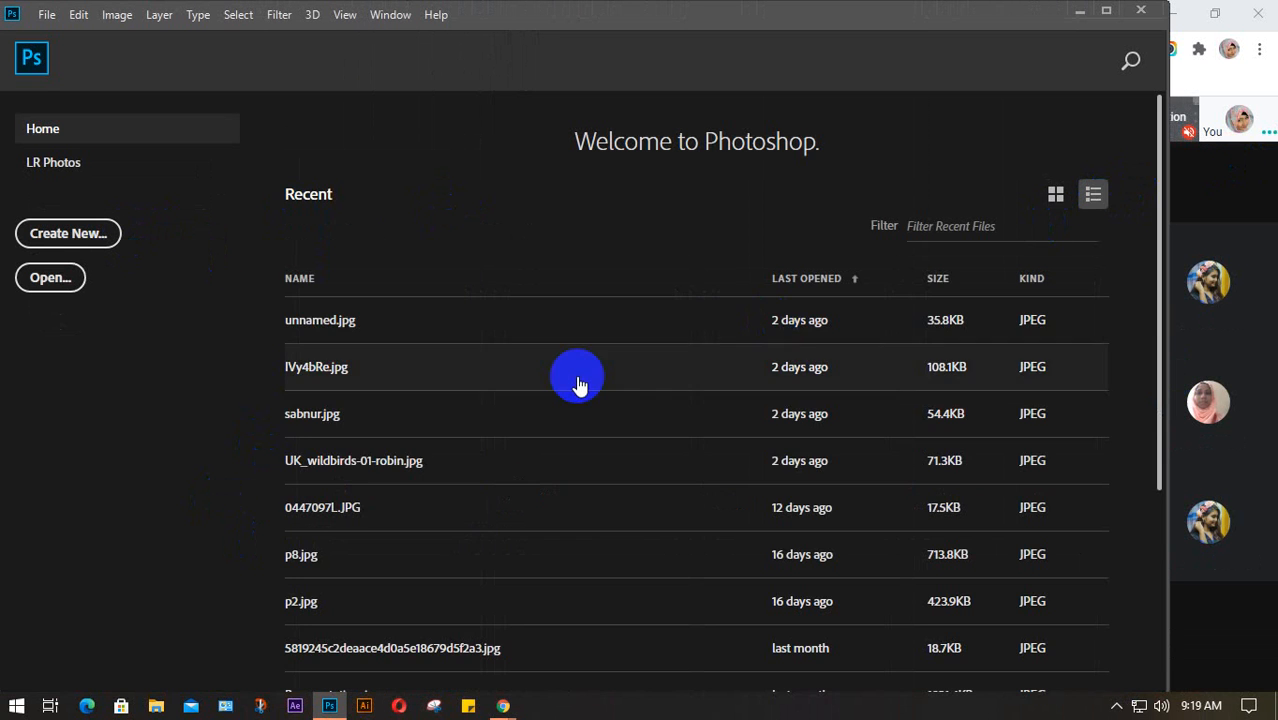
Create a 7 x 5 inch, 300 ppi RGB document named class 20 and activate the Move tool
{"action": "left_click", "coordinate": [80, 233]}
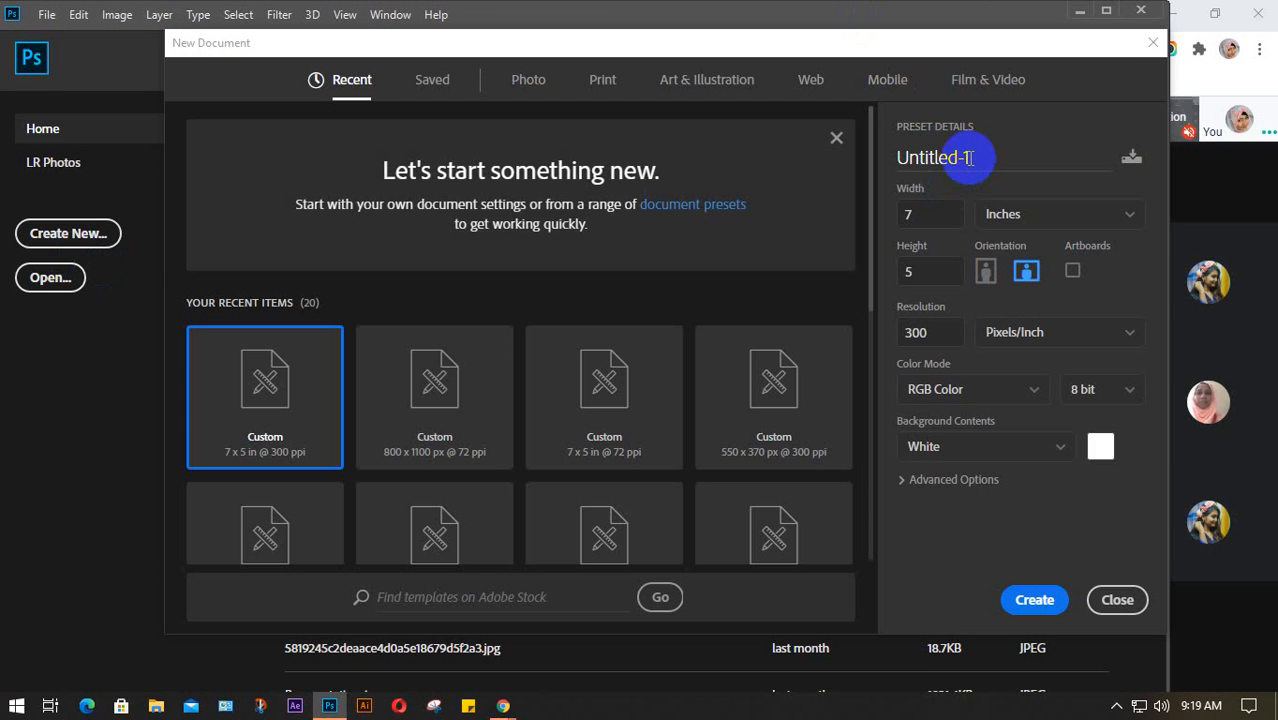
{"action": "left_click_drag", "start_coordinate": [969, 158], "coordinate": [893, 162]}
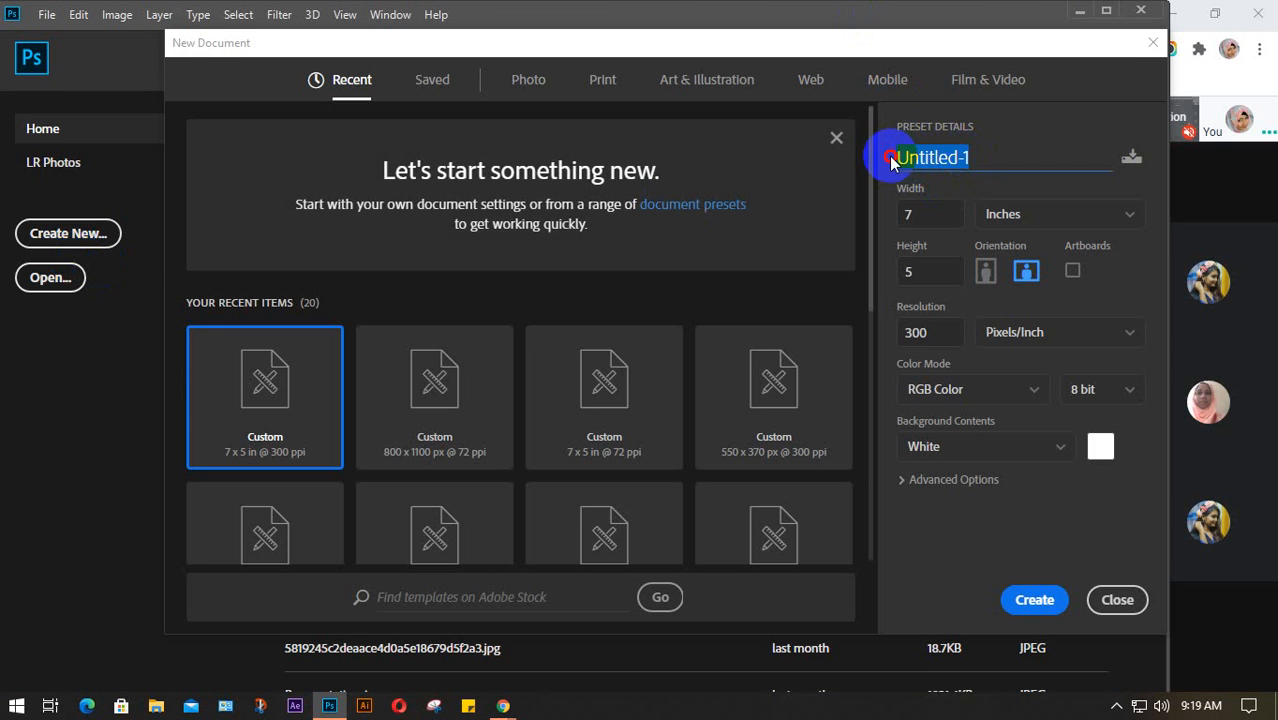
{"action": "type", "text": "cla"}
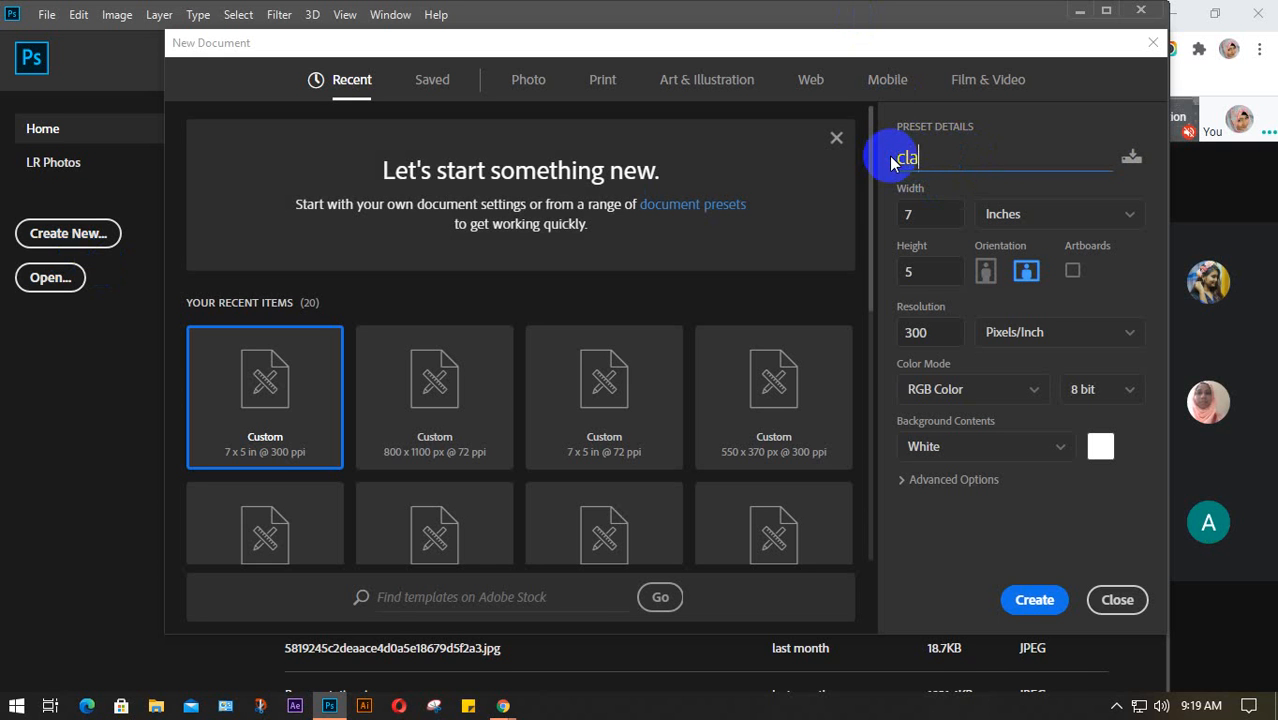
{"action": "type", "text": "ss 20"}
{"action": "left_click", "coordinate": [1040, 603]}
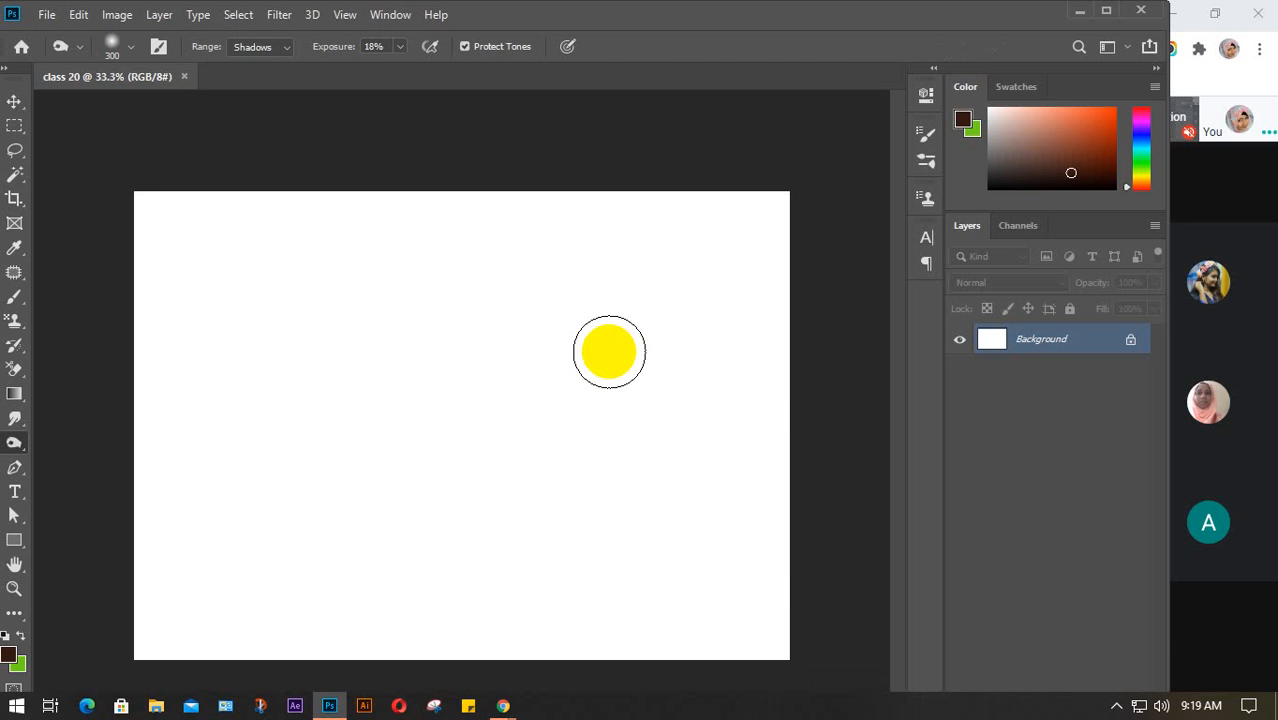
{"action": "key", "text": "v"}
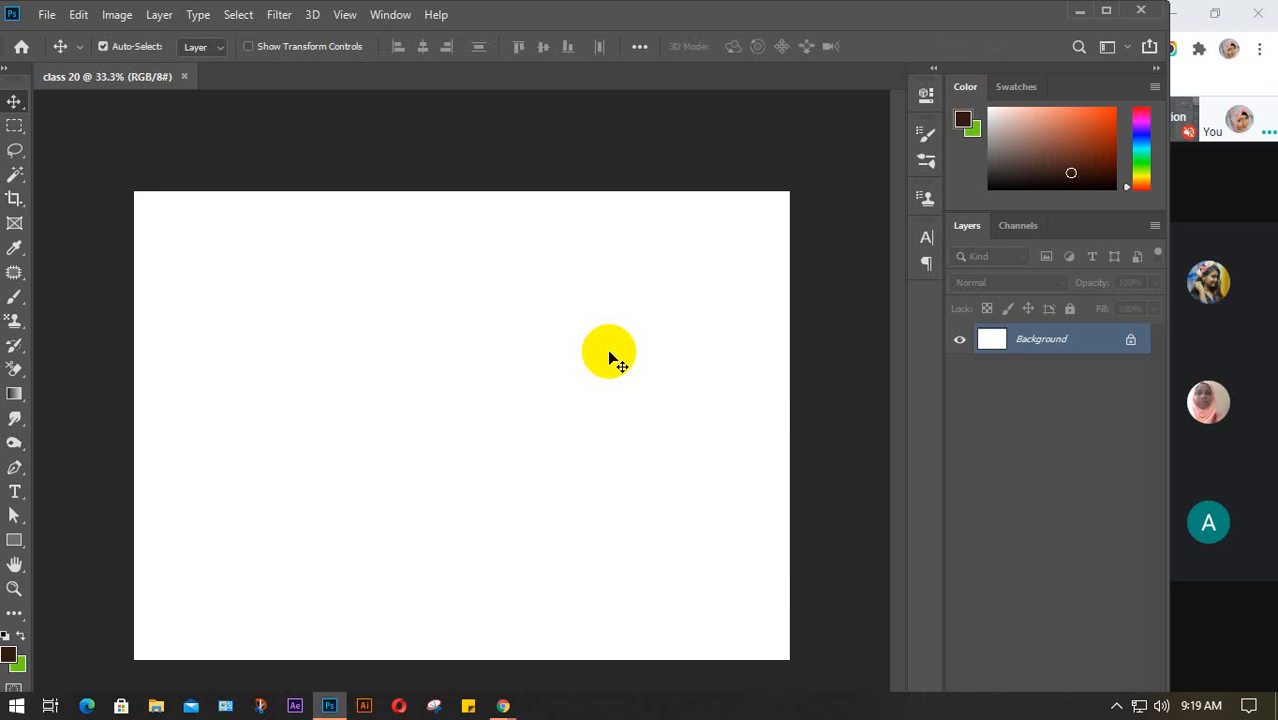
Shrink the meeting window, place it at the right side of the desktop, and return to Photoshop
{"action": "left_click", "coordinate": [1076, 20]}
{"action": "left_click", "coordinate": [1230, 12]}
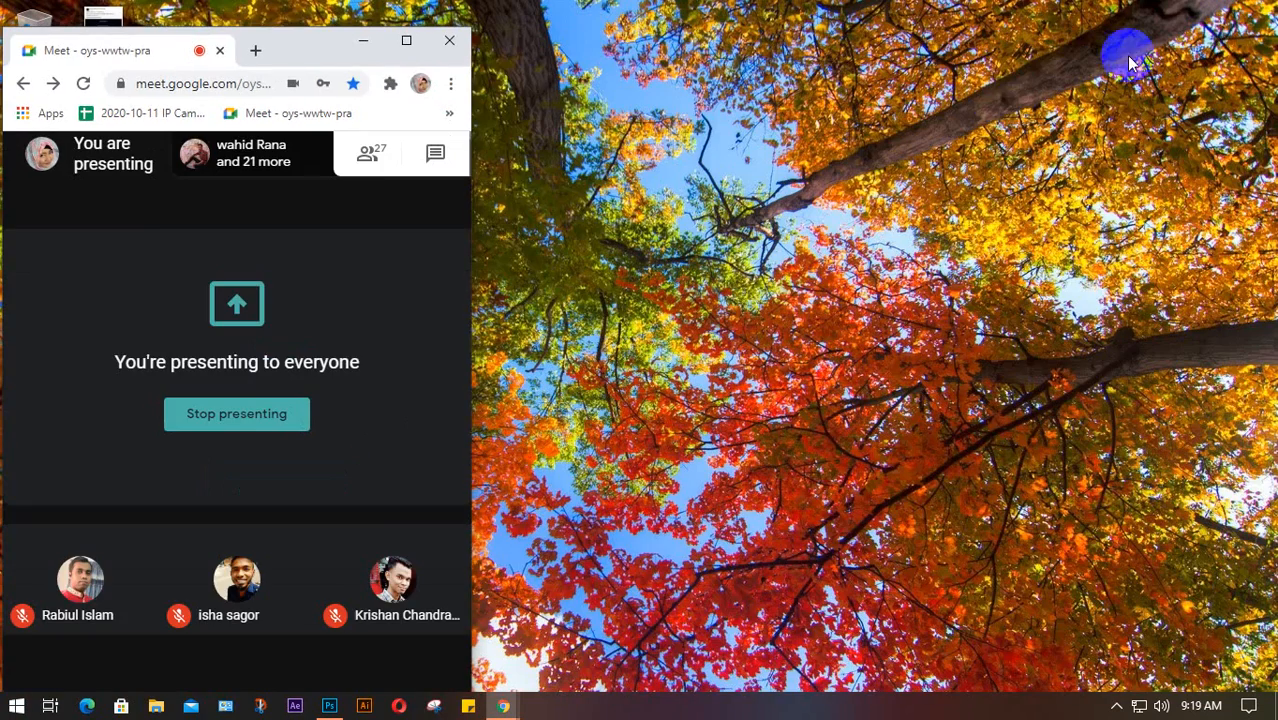
{"action": "left_click_drag", "start_coordinate": [300, 48], "coordinate": [1110, 22]}
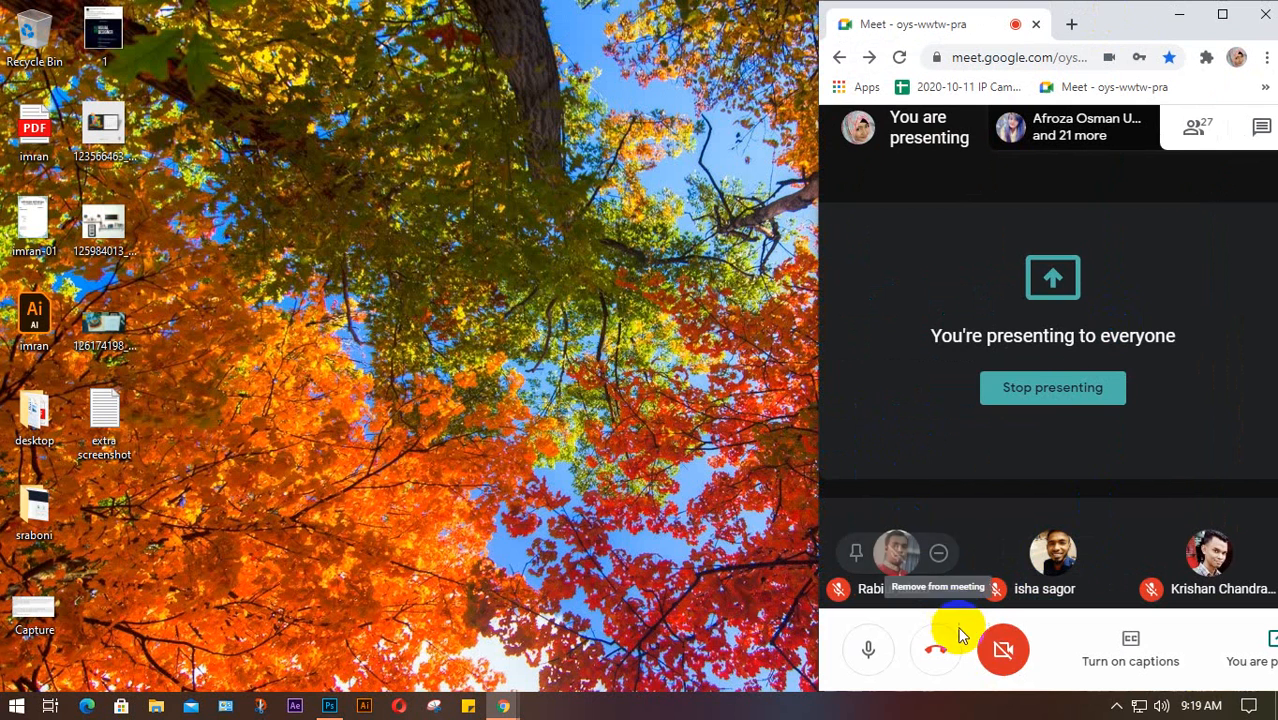
{"action": "left_click", "coordinate": [333, 703]}
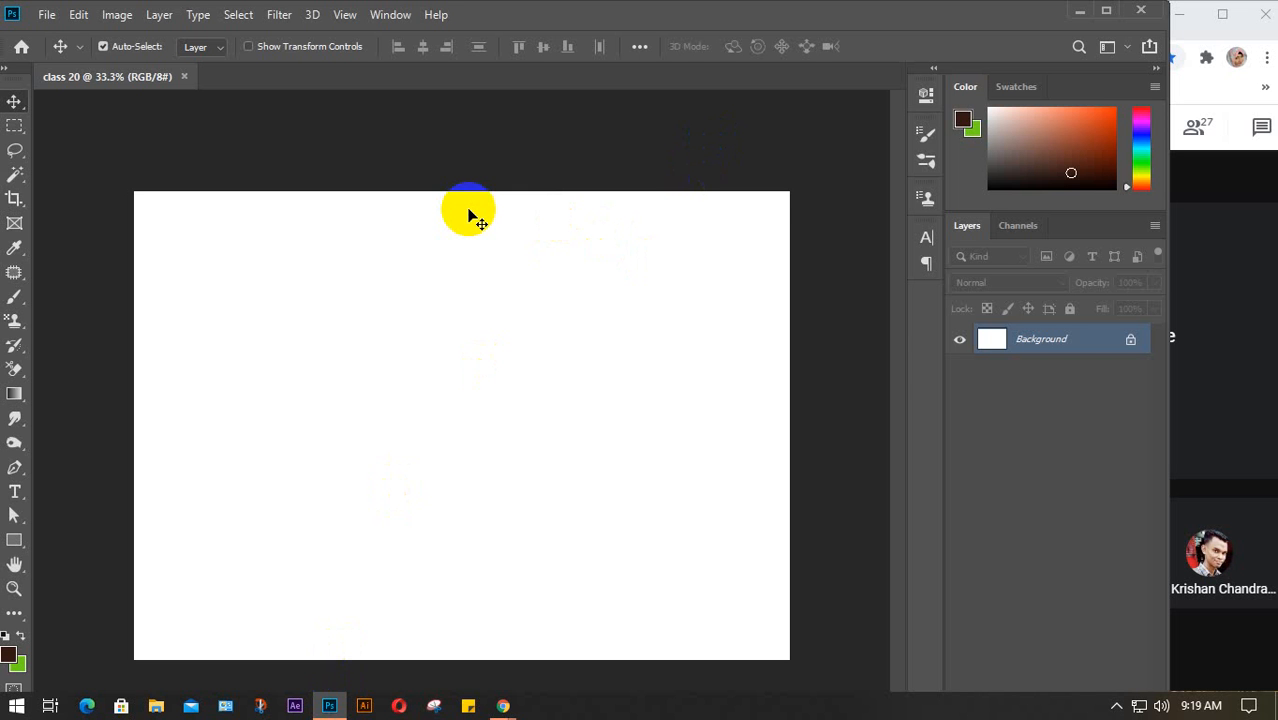
Hide the Task View button from the taskbar and show it again
{"action": "right_click", "coordinate": [665, 707]}
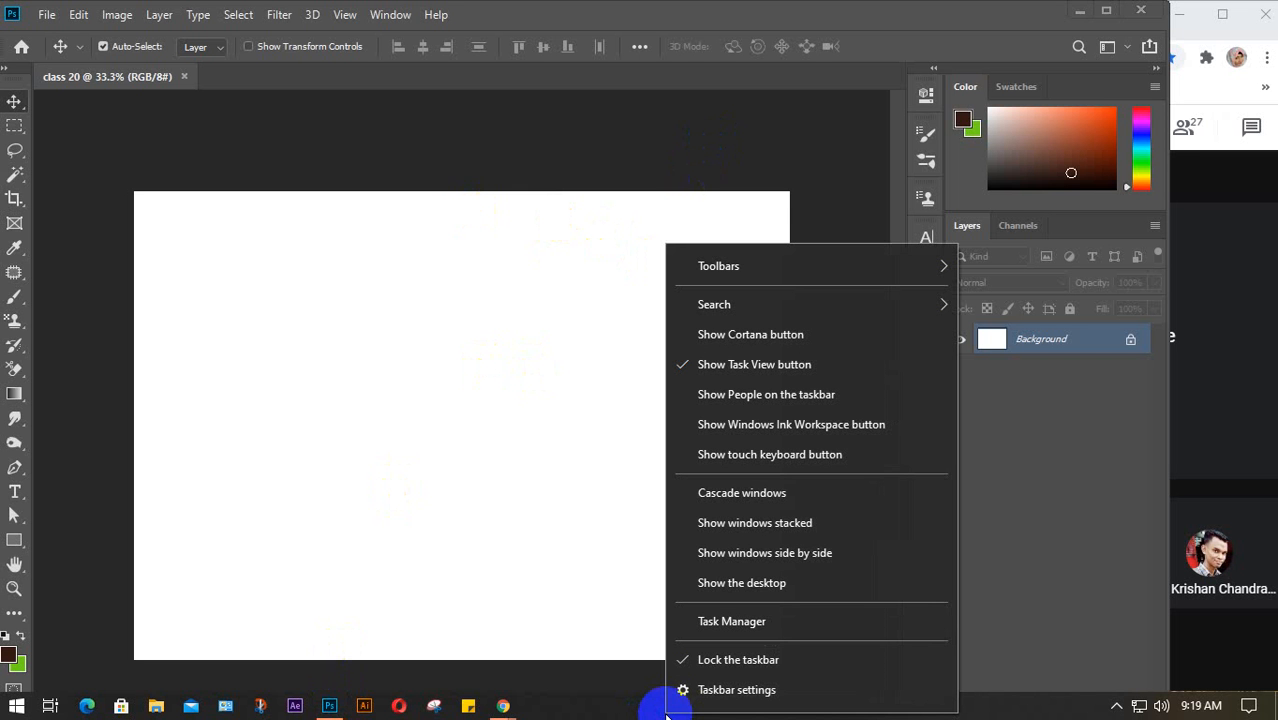
{"action": "left_click", "coordinate": [717, 370]}
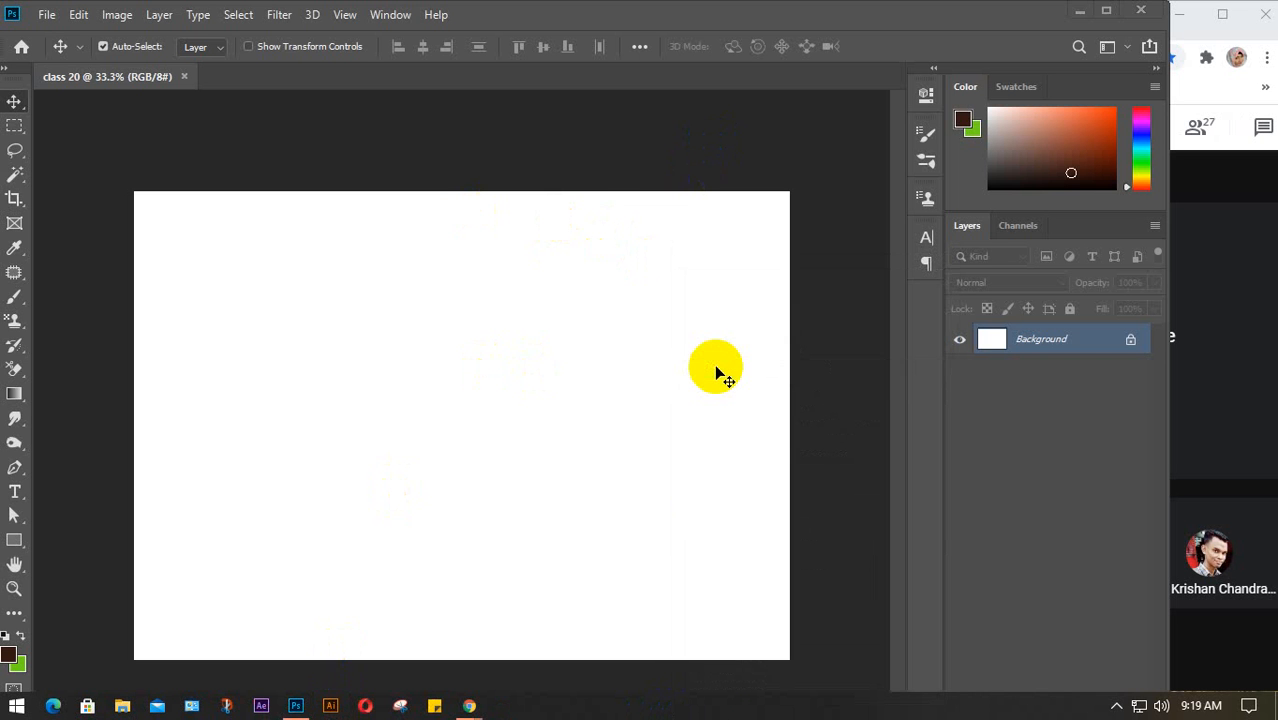
{"action": "right_click", "coordinate": [699, 705]}
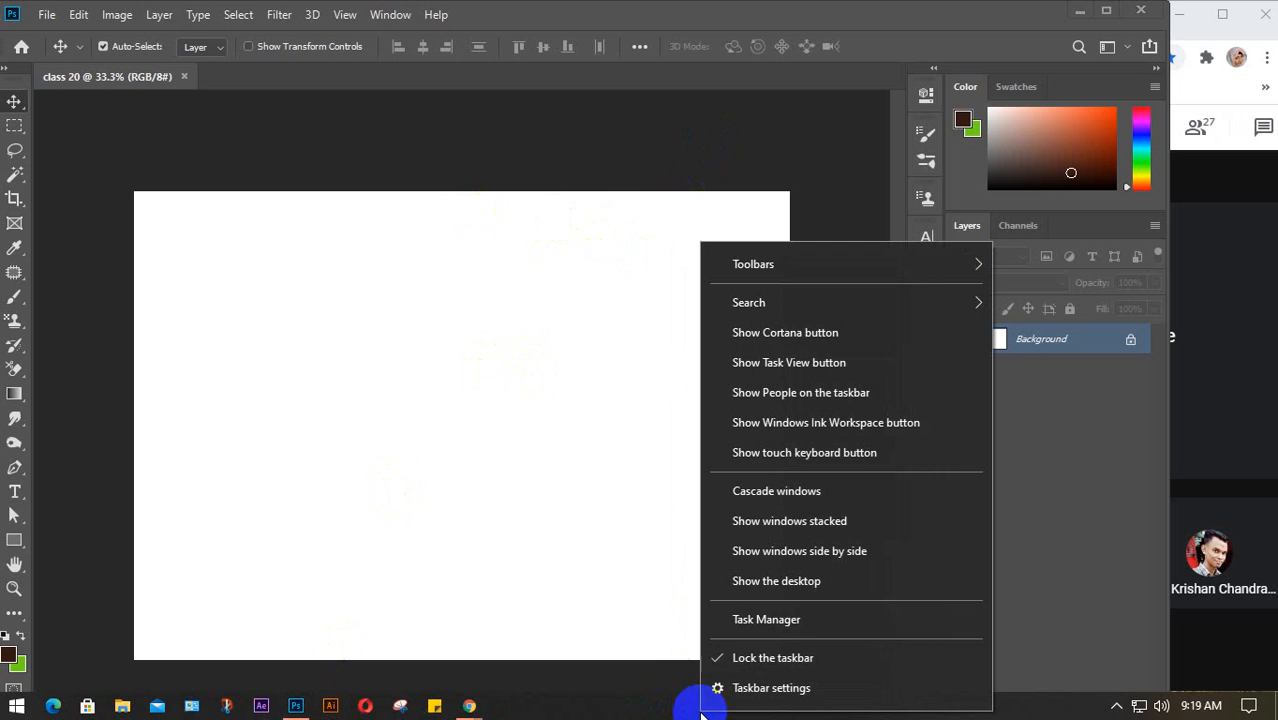
{"action": "left_click", "coordinate": [743, 367]}
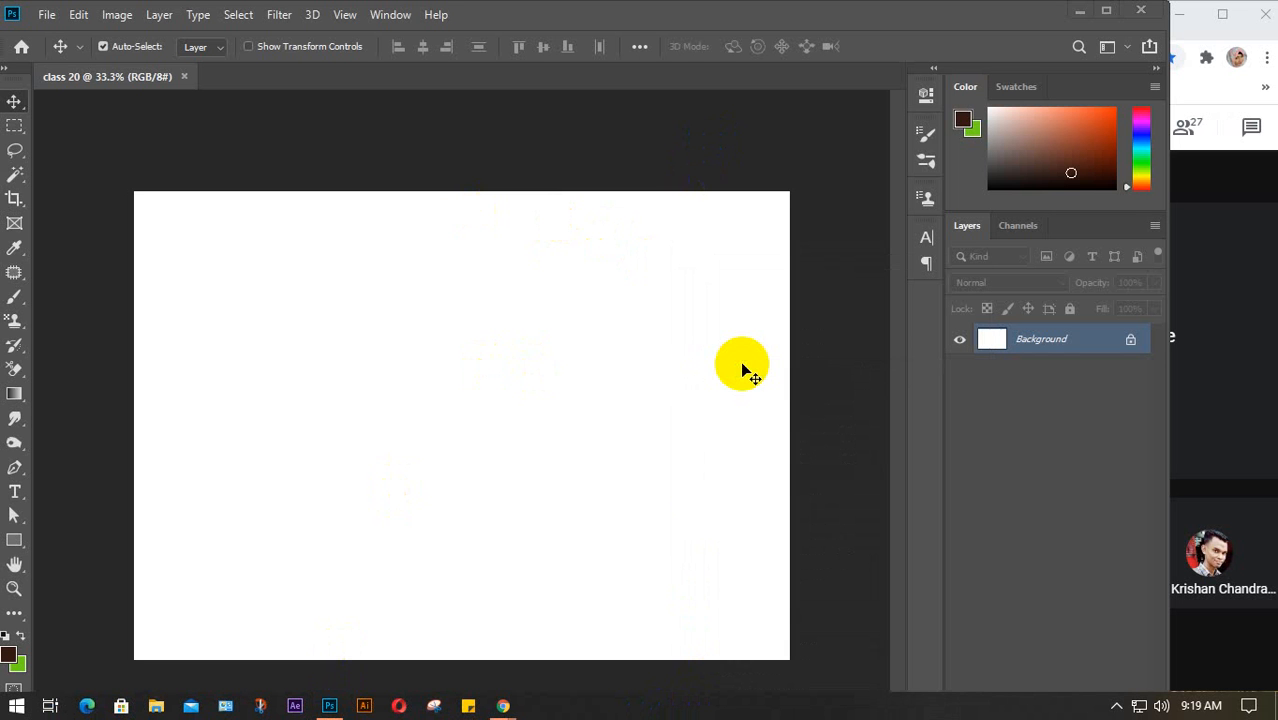
{"action": "right_click", "coordinate": [722, 716]}
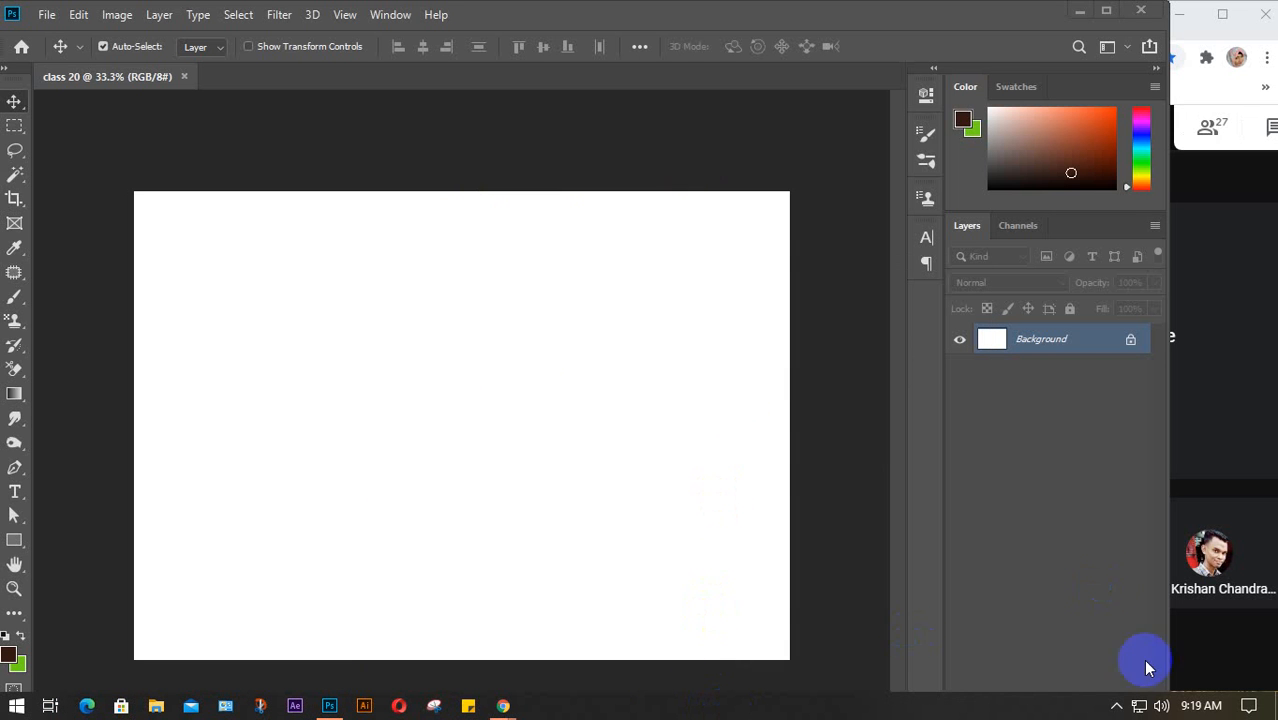
Bring the meeting window forward and open one of the programs hidden in the system tray
{"action": "left_click", "coordinate": [1213, 406]}
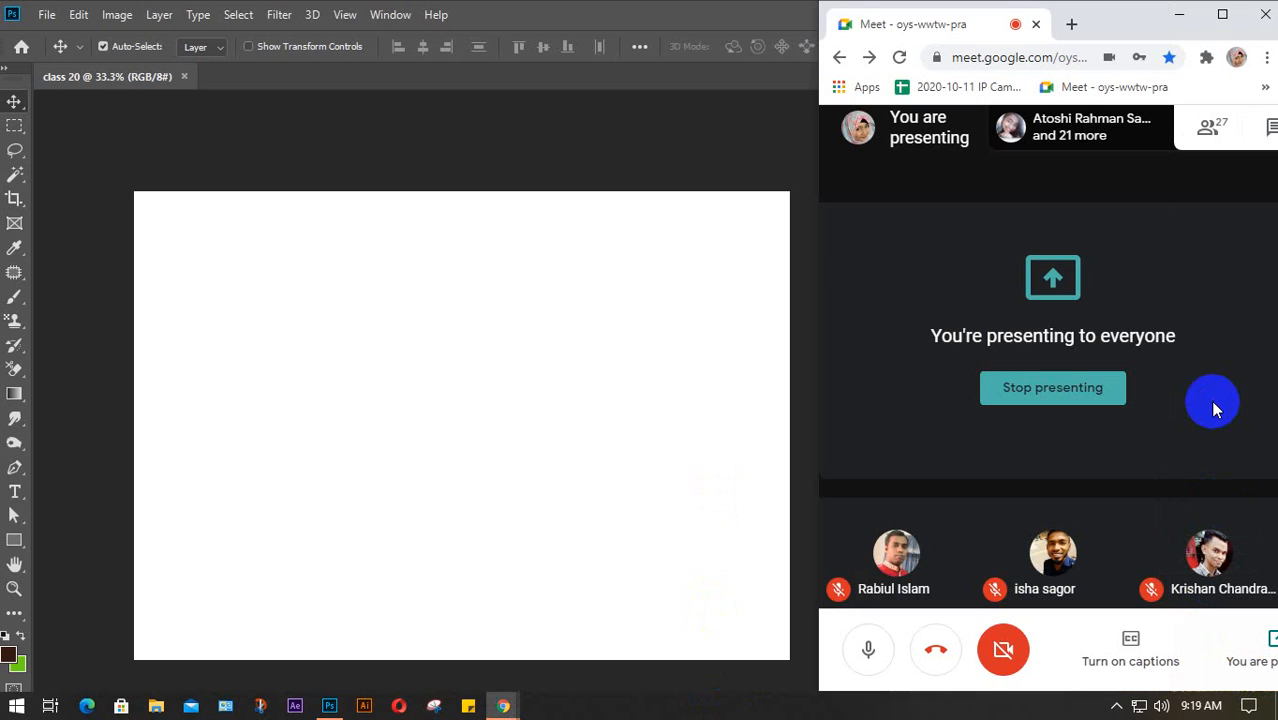
{"action": "left_click", "coordinate": [1118, 706]}
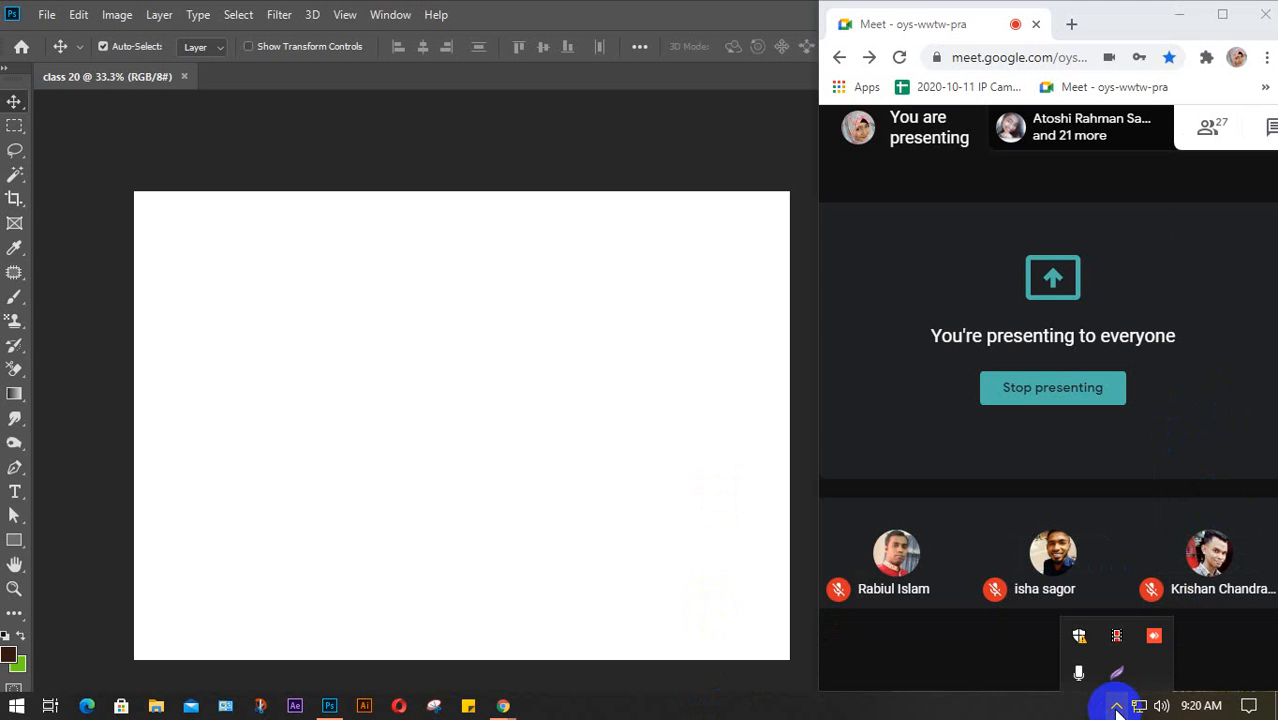
{"action": "left_click", "coordinate": [1118, 640]}
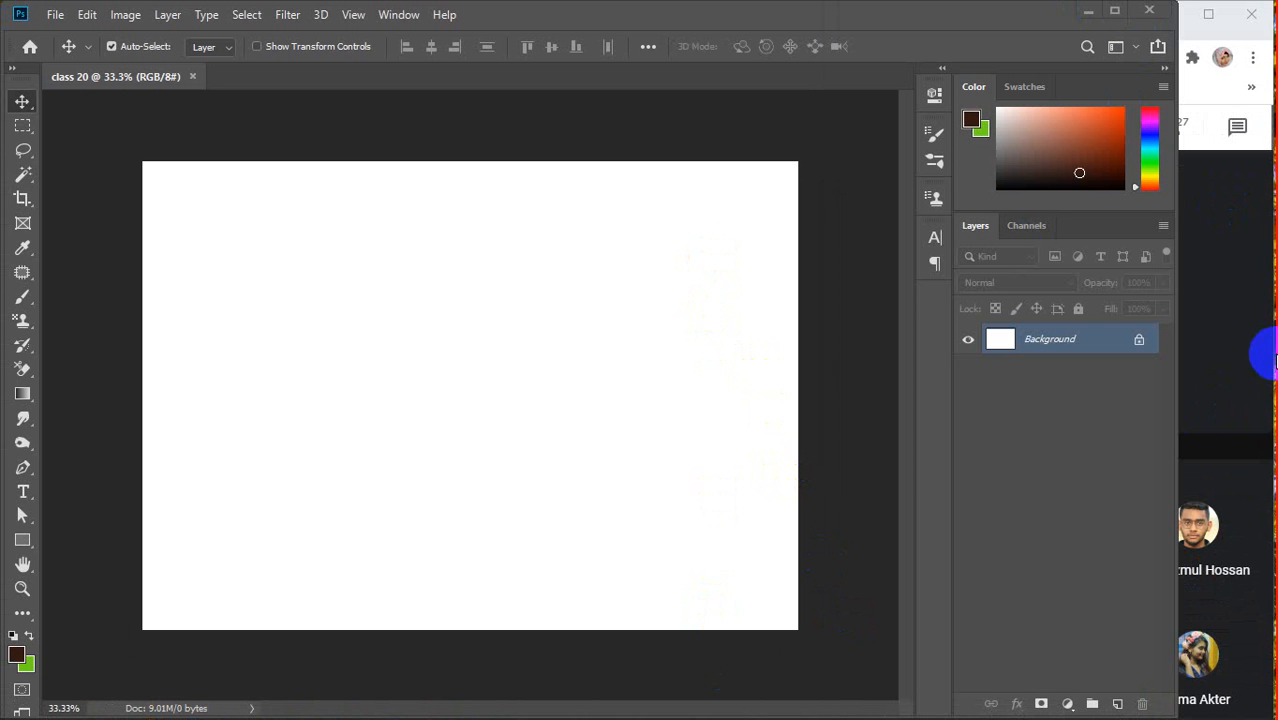
Shift the meeting window slightly toward the right edge of the screen and return to the Photoshop document
{"action": "left_click", "coordinate": [1211, 357]}
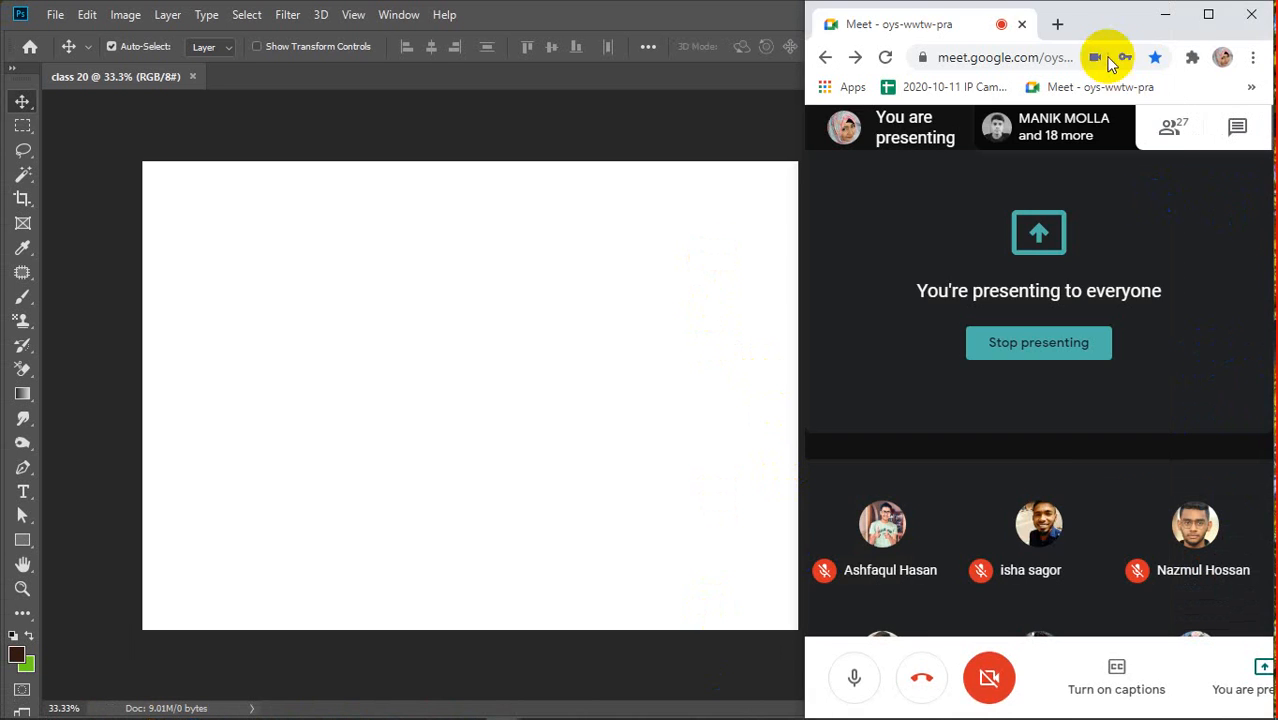
{"action": "left_click_drag", "start_coordinate": [1121, 20], "coordinate": [1135, 20]}
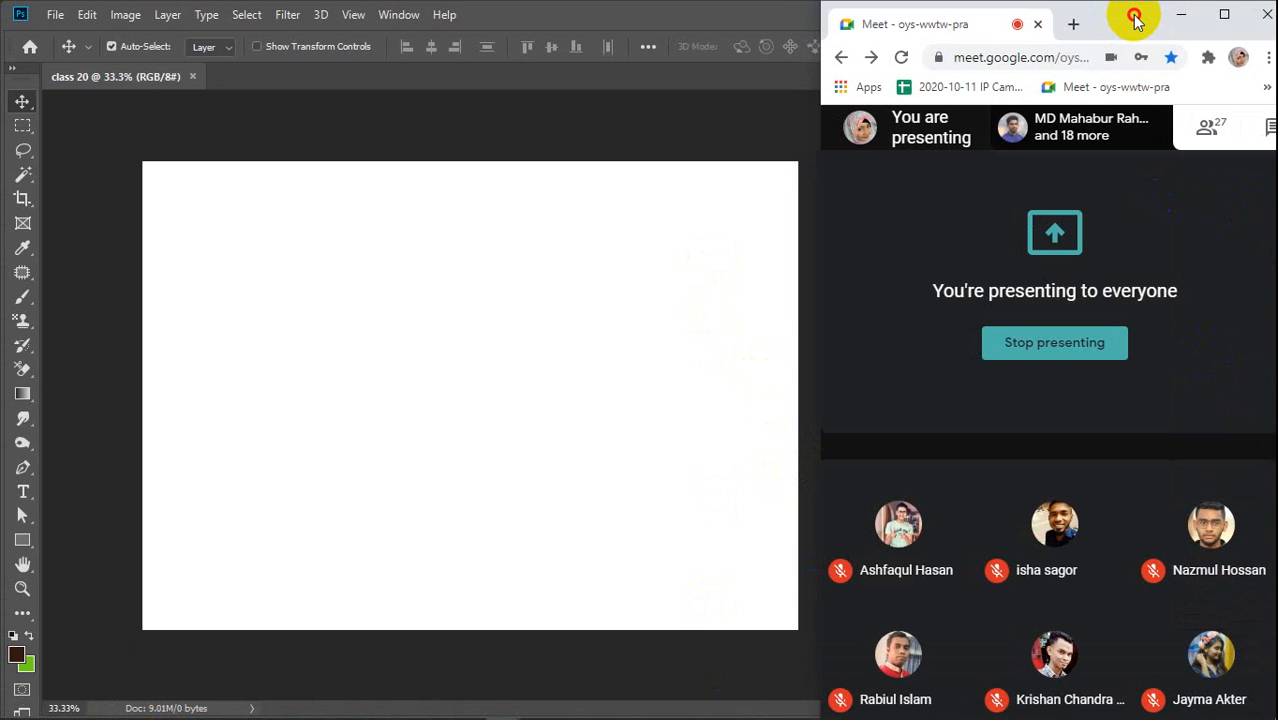
{"action": "left_click", "coordinate": [428, 160]}
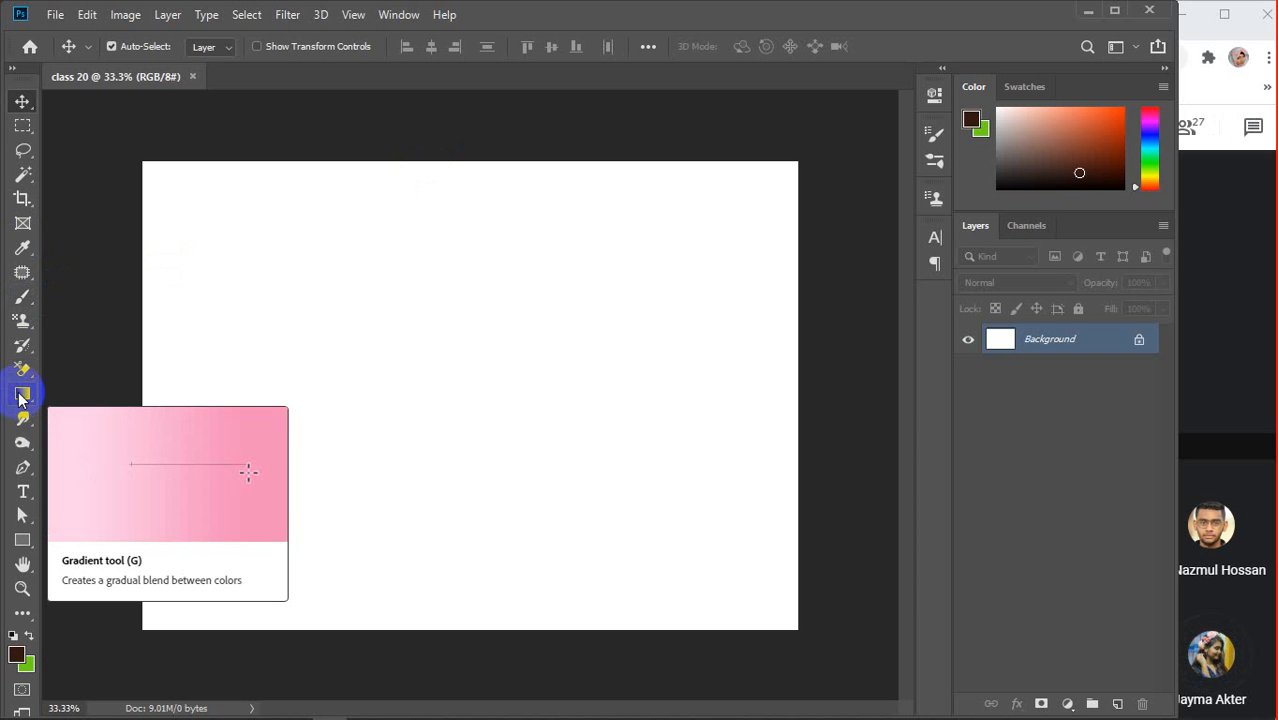
Minimize Photoshop, maximize the meeting window, and stop presenting the screen
{"action": "left_click", "coordinate": [1083, 12]}
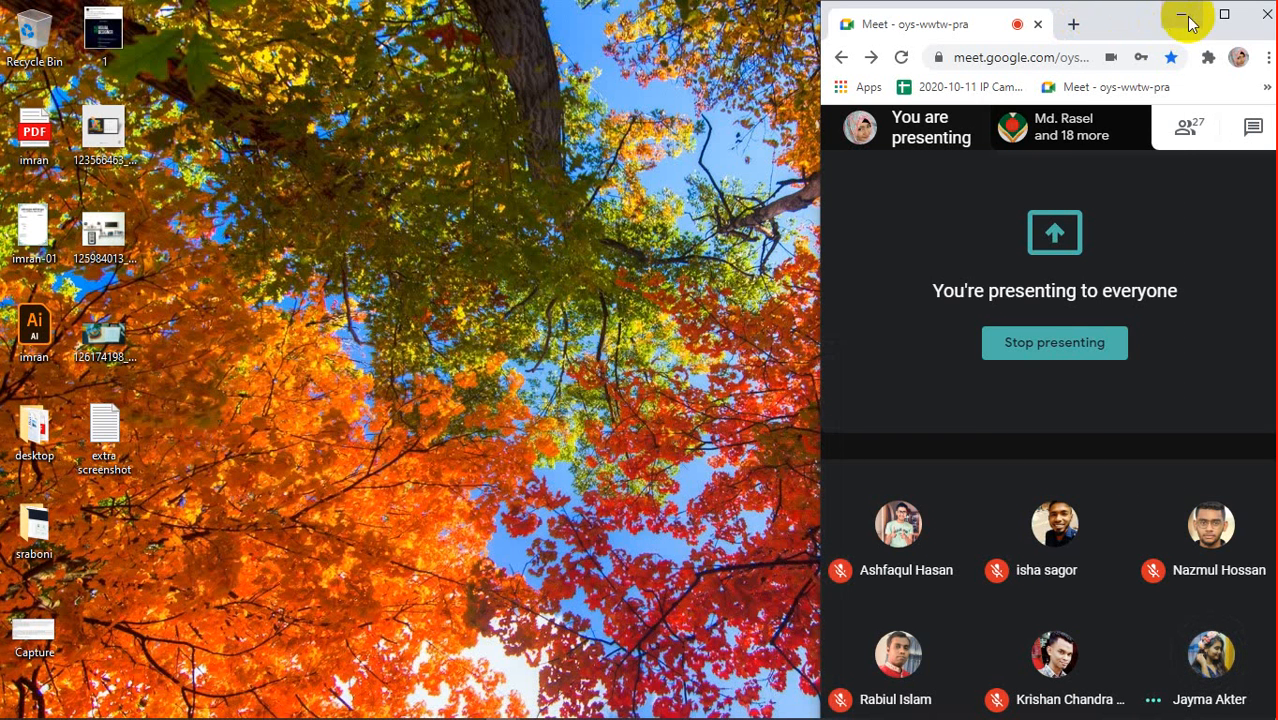
{"action": "left_click", "coordinate": [1235, 15]}
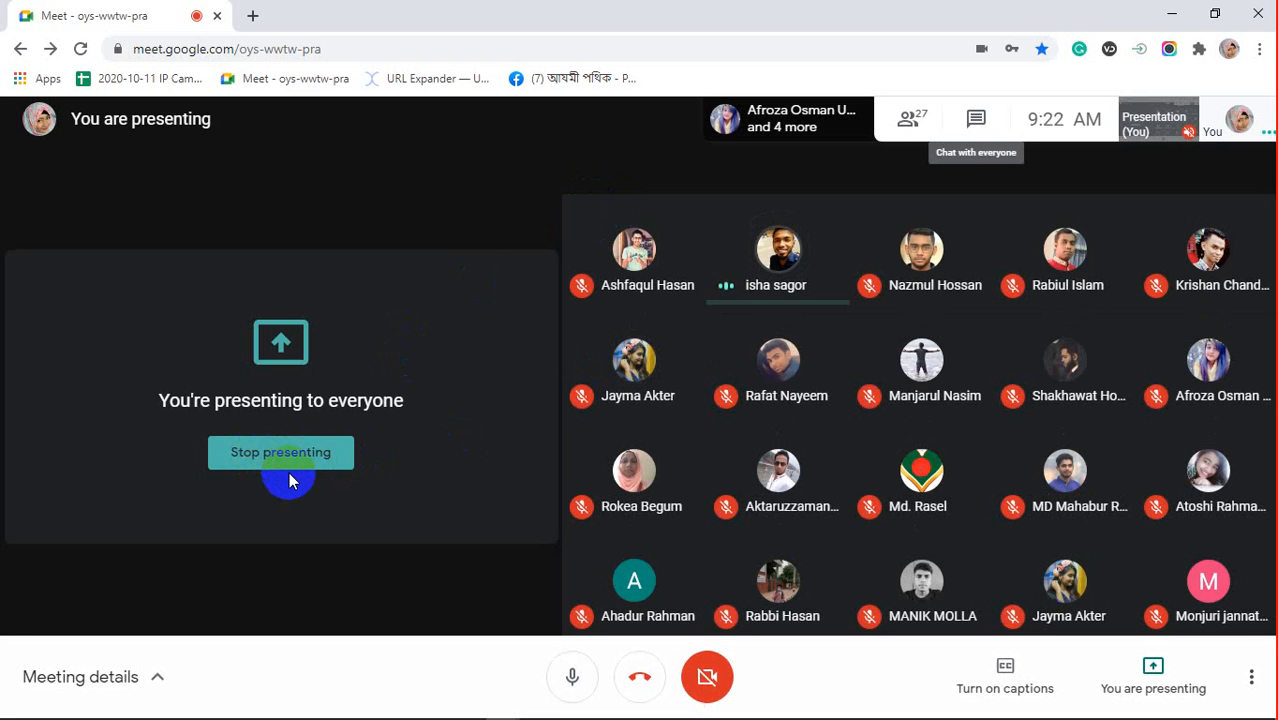
{"action": "left_click", "coordinate": [267, 456]}
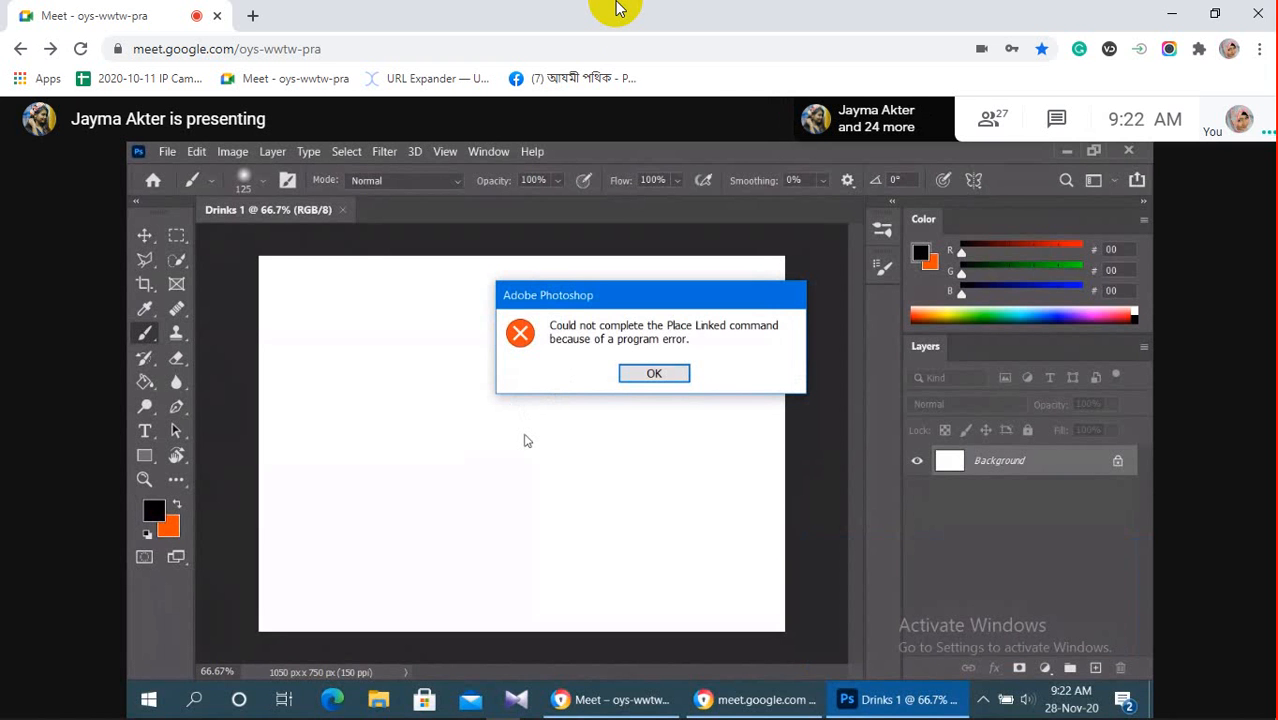
Look through the meeting's participant list and close it again
{"action": "left_click", "coordinate": [993, 128]}
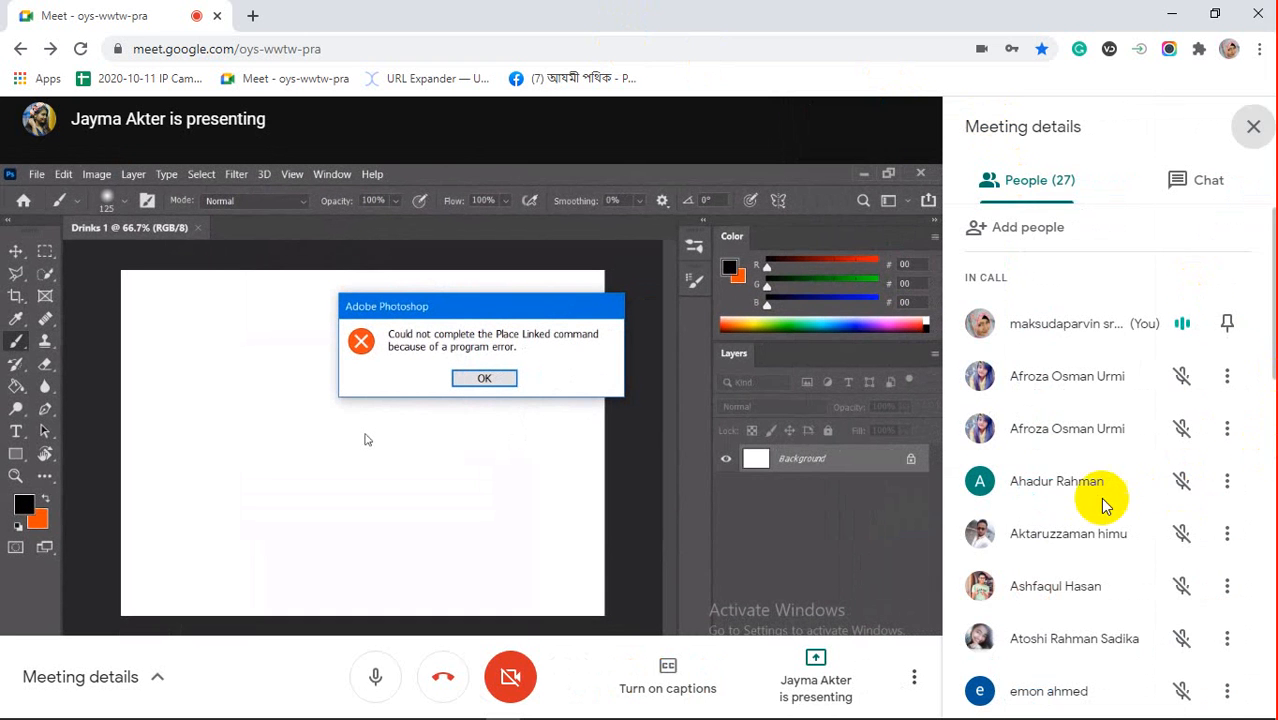
{"action": "scroll", "coordinate": [1100, 490], "scroll_direction": "down", "scroll_amount": 2}
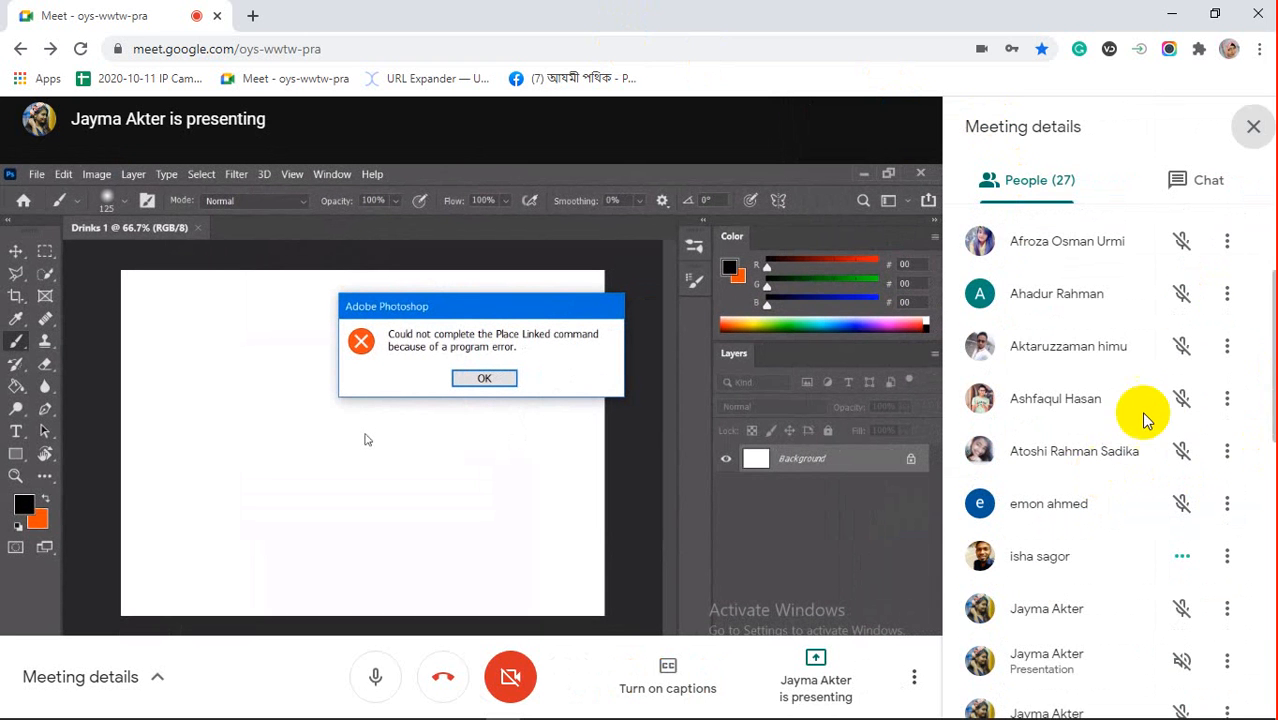
{"action": "left_click", "coordinate": [1253, 127]}
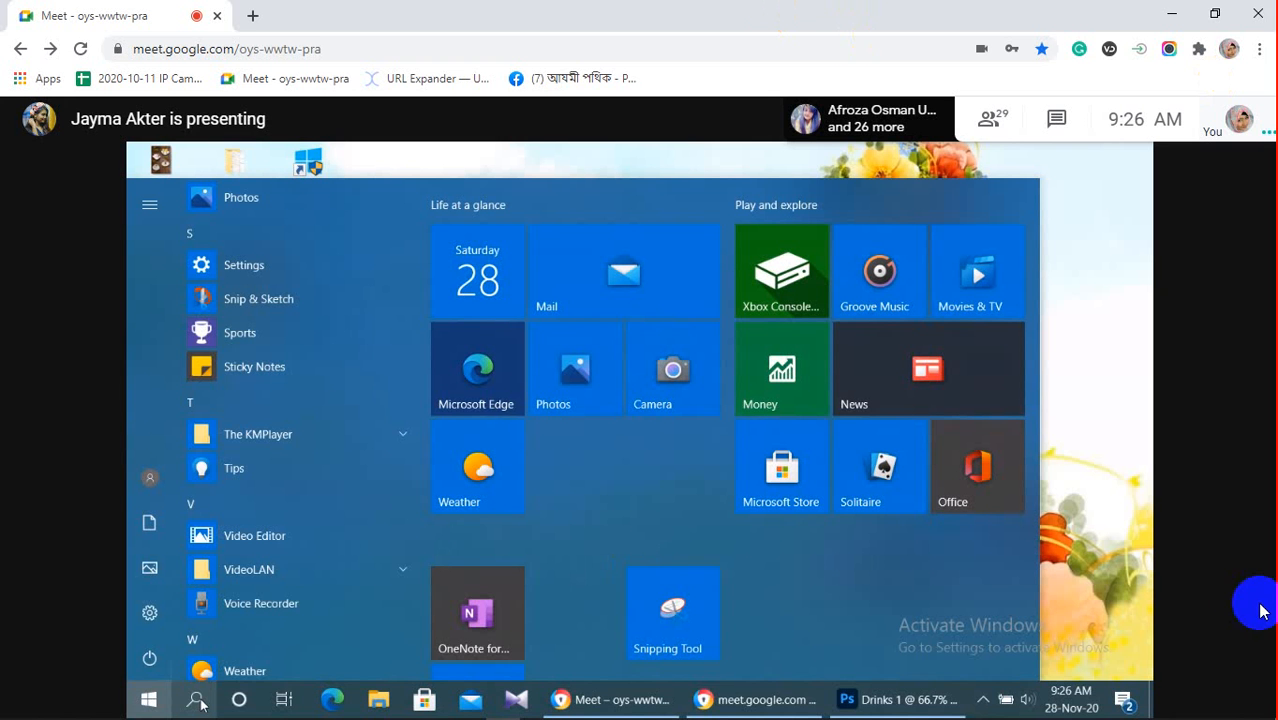
Present the entire screen to the meeting and hide the screen-sharing notice
{"action": "mouse_move", "coordinate": [1244, 551]}
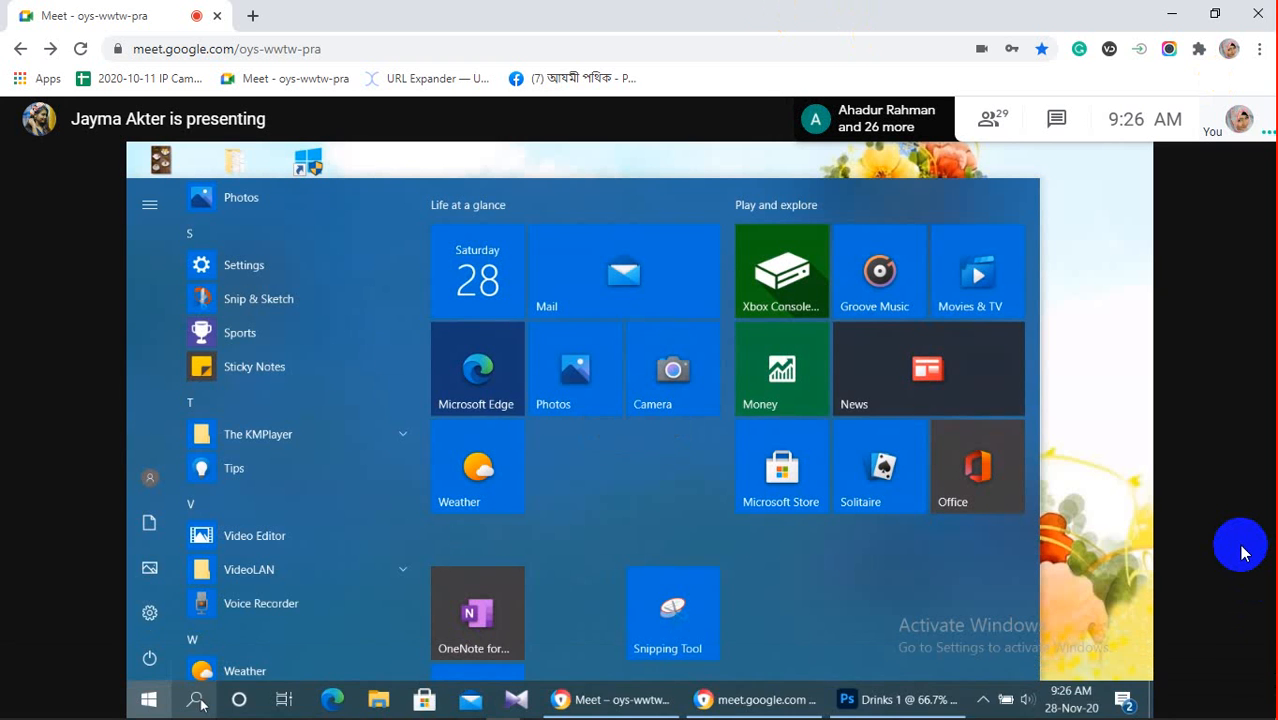
{"action": "mouse_move", "coordinate": [1057, 661]}
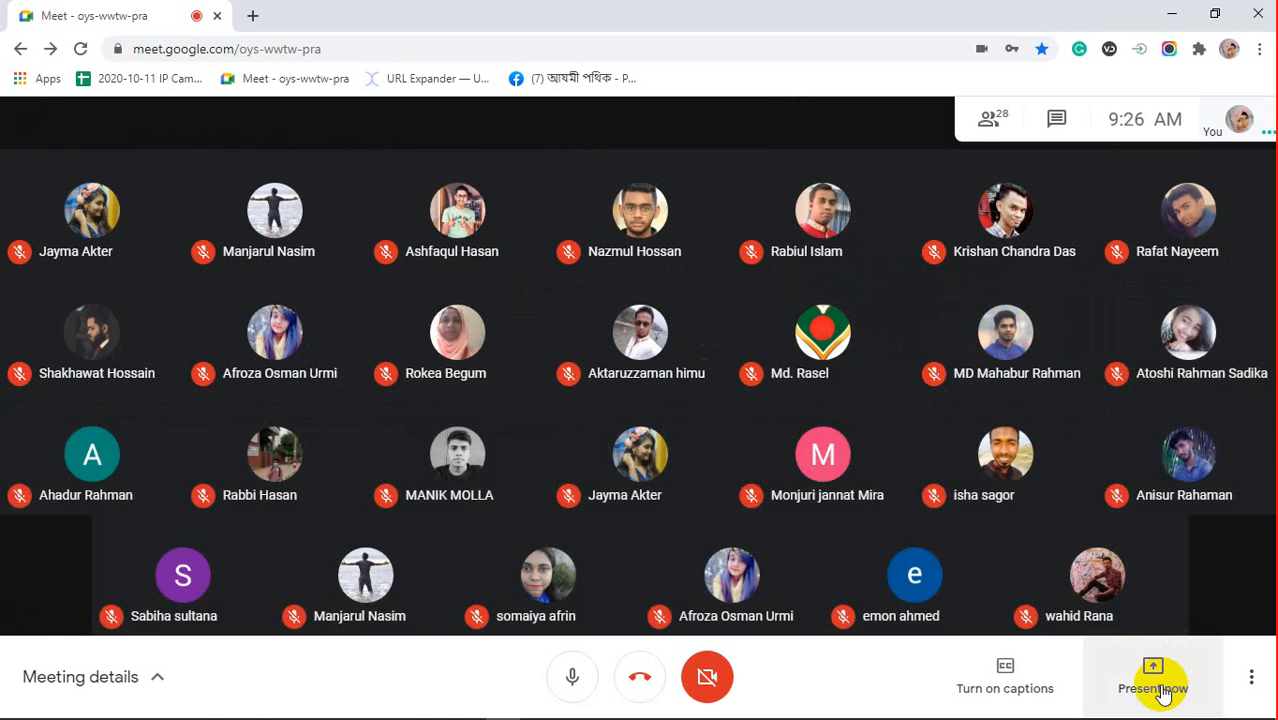
{"action": "left_click", "coordinate": [1160, 690]}
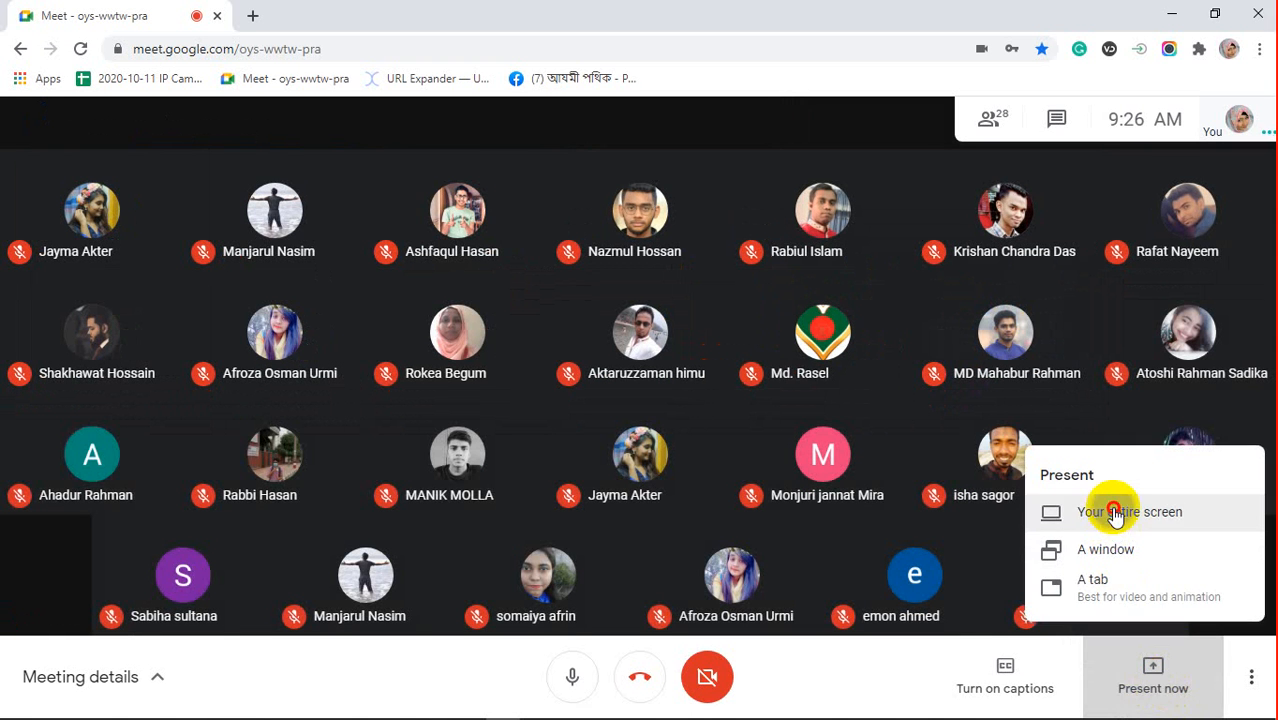
{"action": "left_click", "coordinate": [1115, 513]}
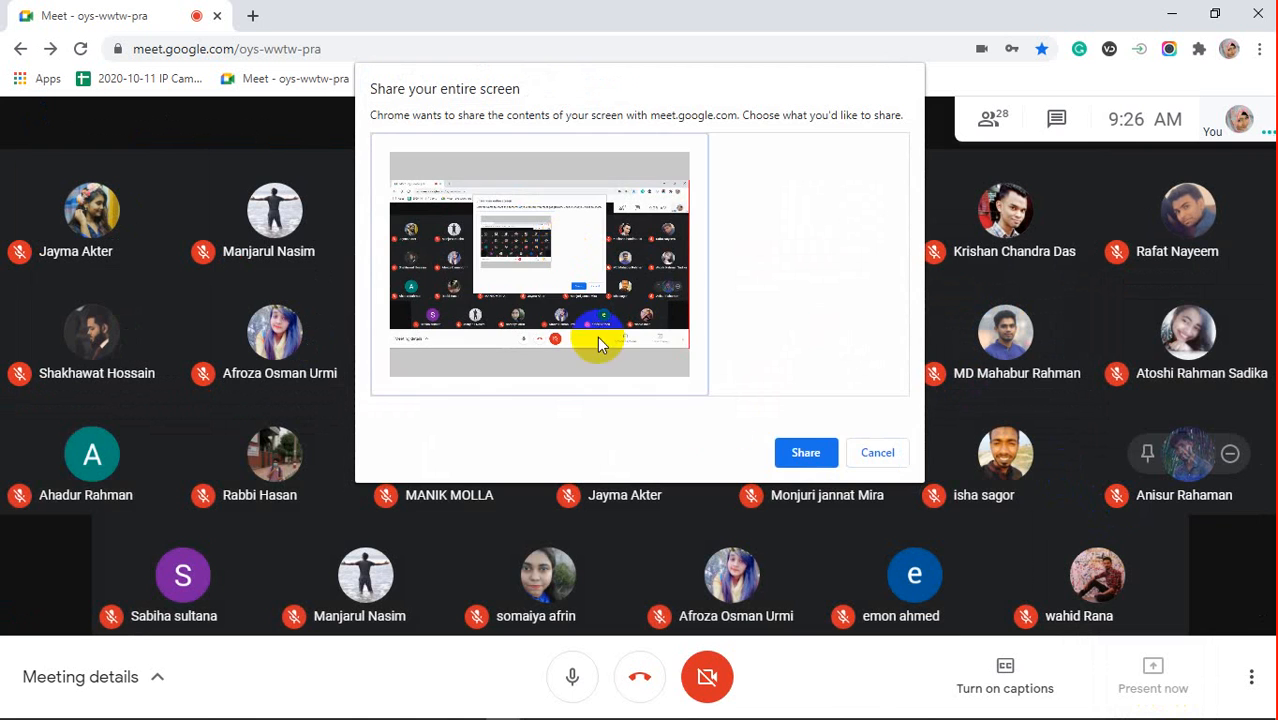
{"action": "left_click", "coordinate": [805, 452]}
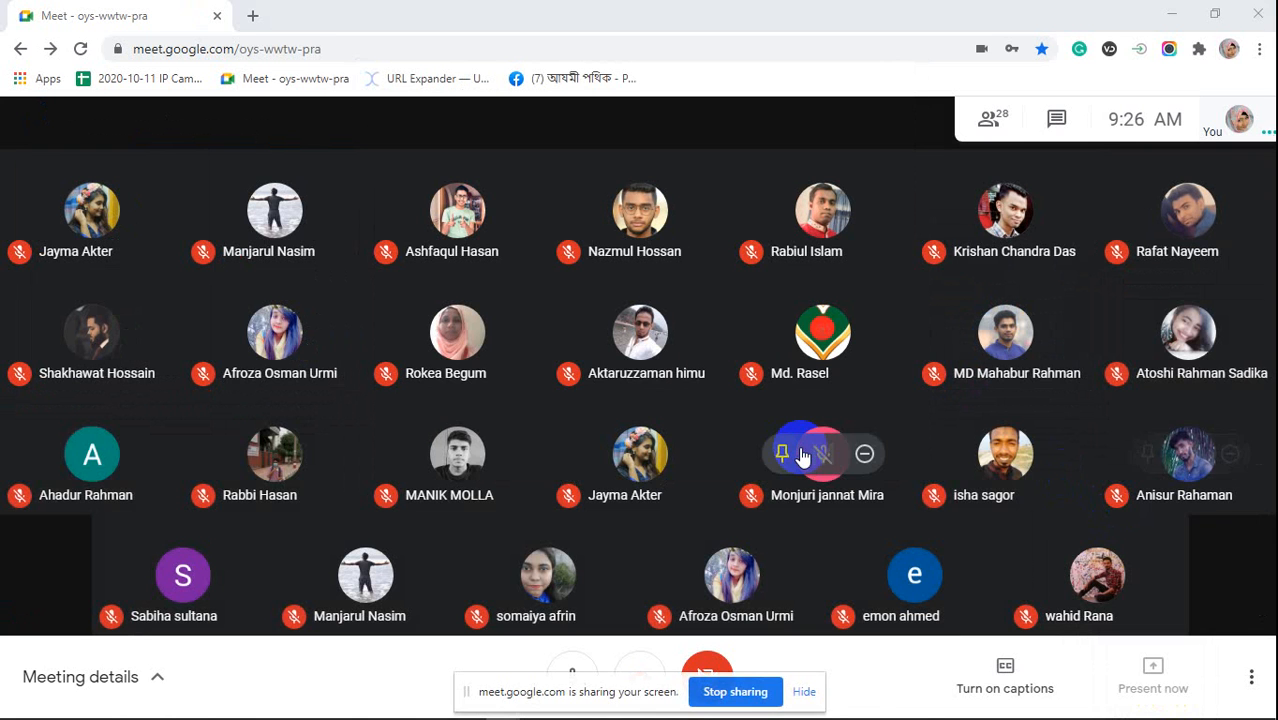
{"action": "left_click", "coordinate": [807, 691]}
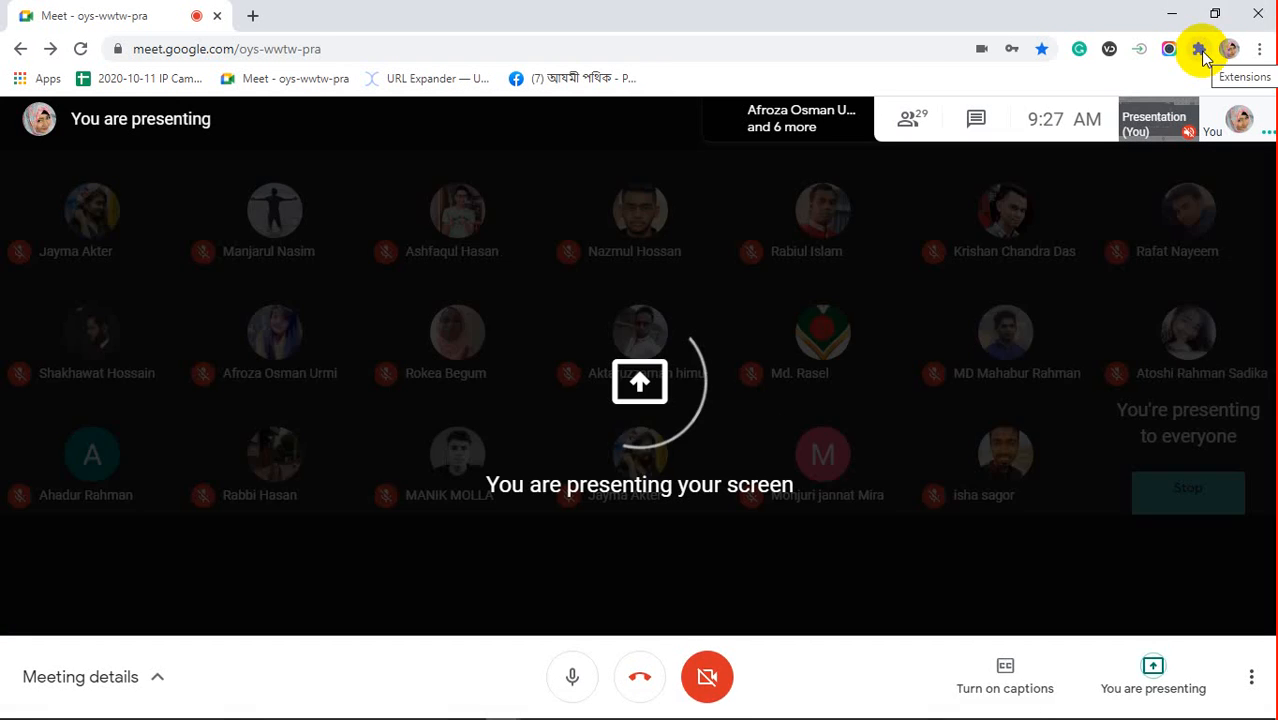
Restore the meeting window to its narrow size and extend its height down to the screen's lower edge
{"action": "left_click", "coordinate": [1214, 14]}
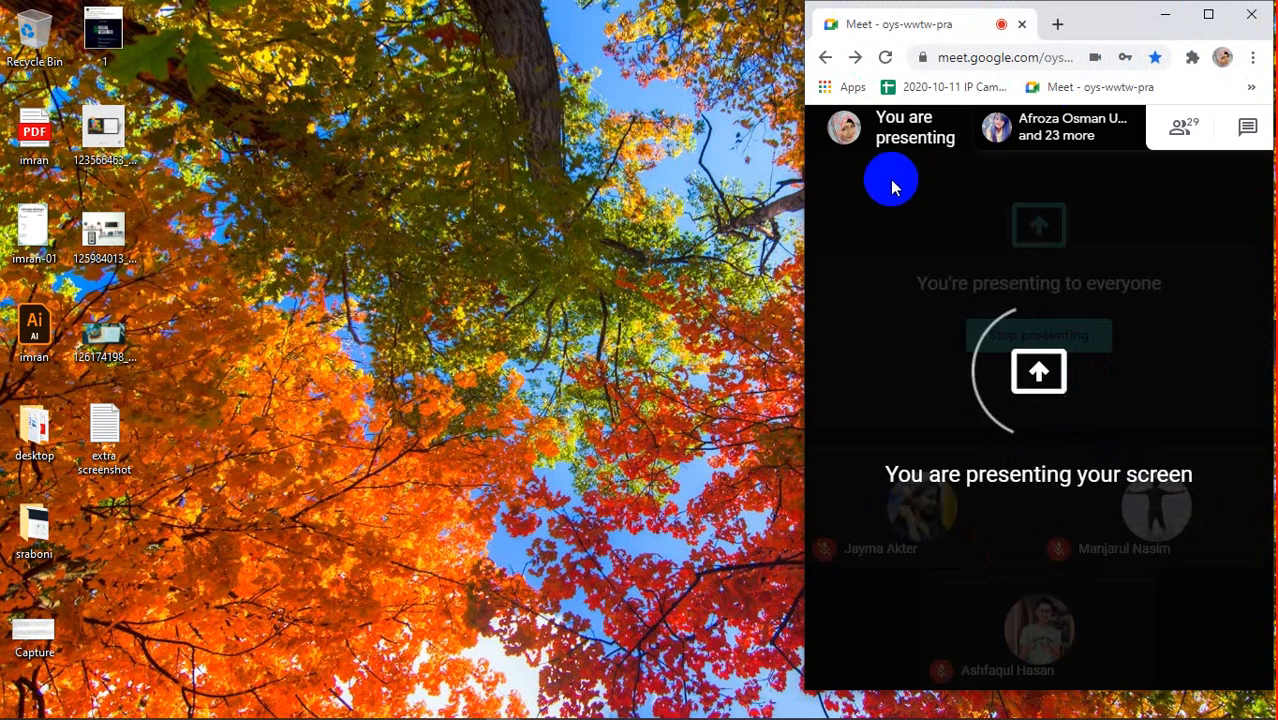
{"action": "left_click_drag", "start_coordinate": [1181, 698], "coordinate": [1200, 714]}
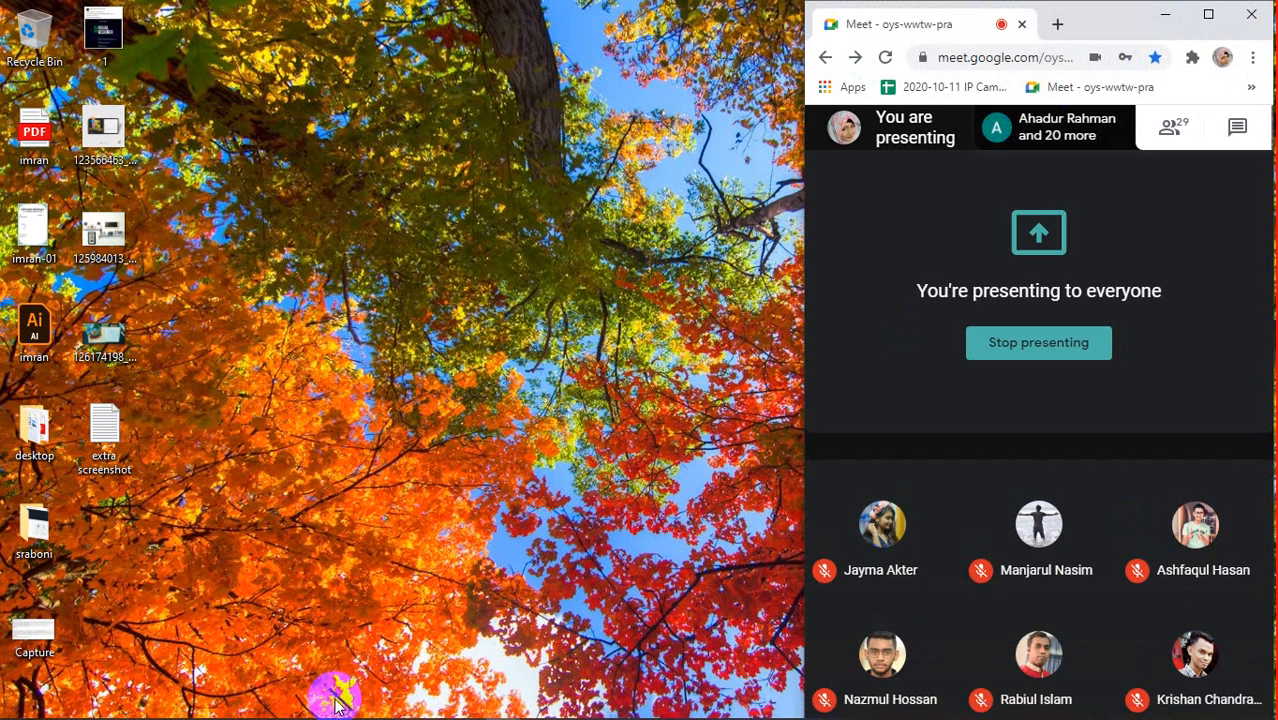
Switch to the class 20 document in Photoshop and activate the Gradient tool
{"action": "mouse_move", "coordinate": [331, 698]}
{"action": "left_click", "coordinate": [347, 578]}
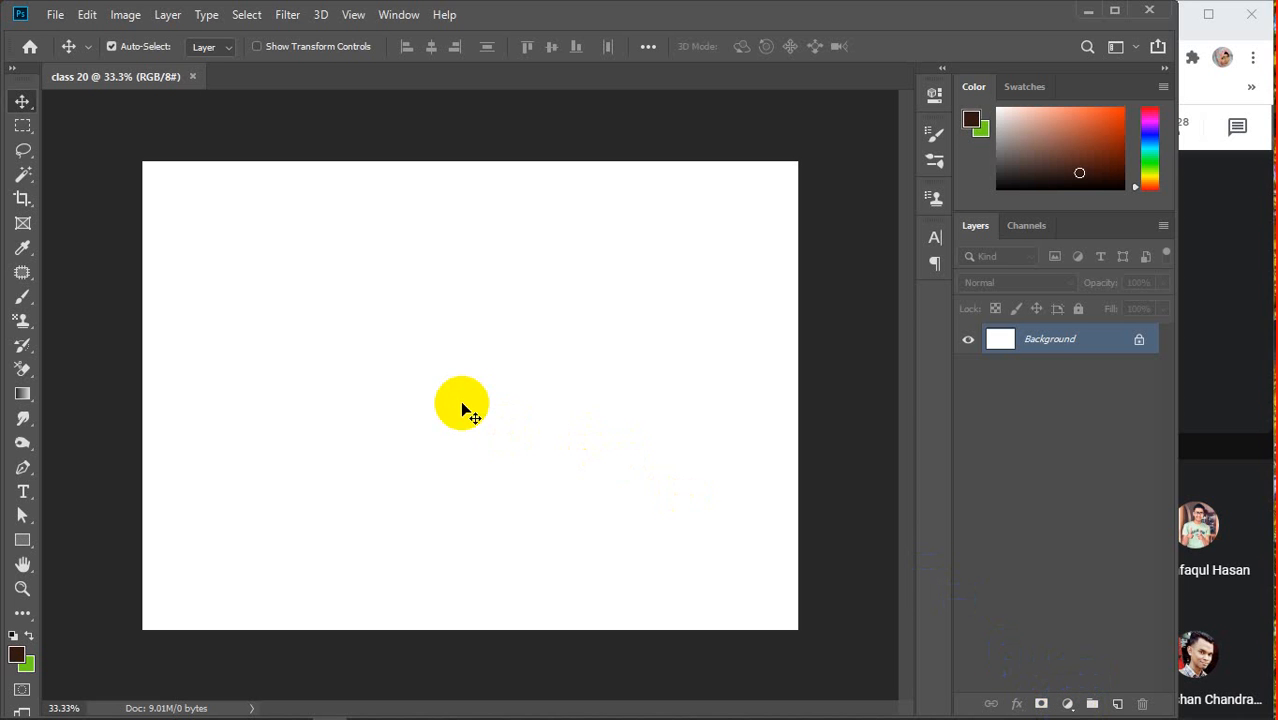
{"action": "left_click", "coordinate": [20, 394]}
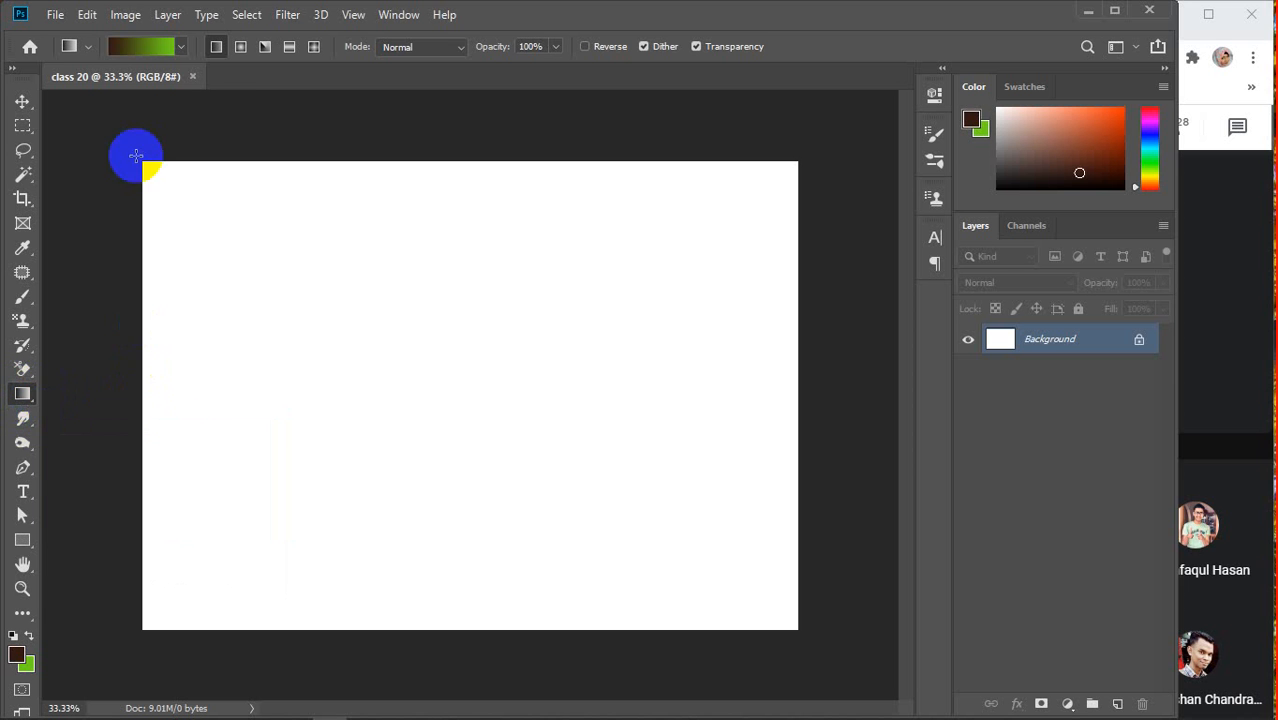
Replace the gradient presets with the Photographic Toning set
{"action": "left_click", "coordinate": [182, 49]}
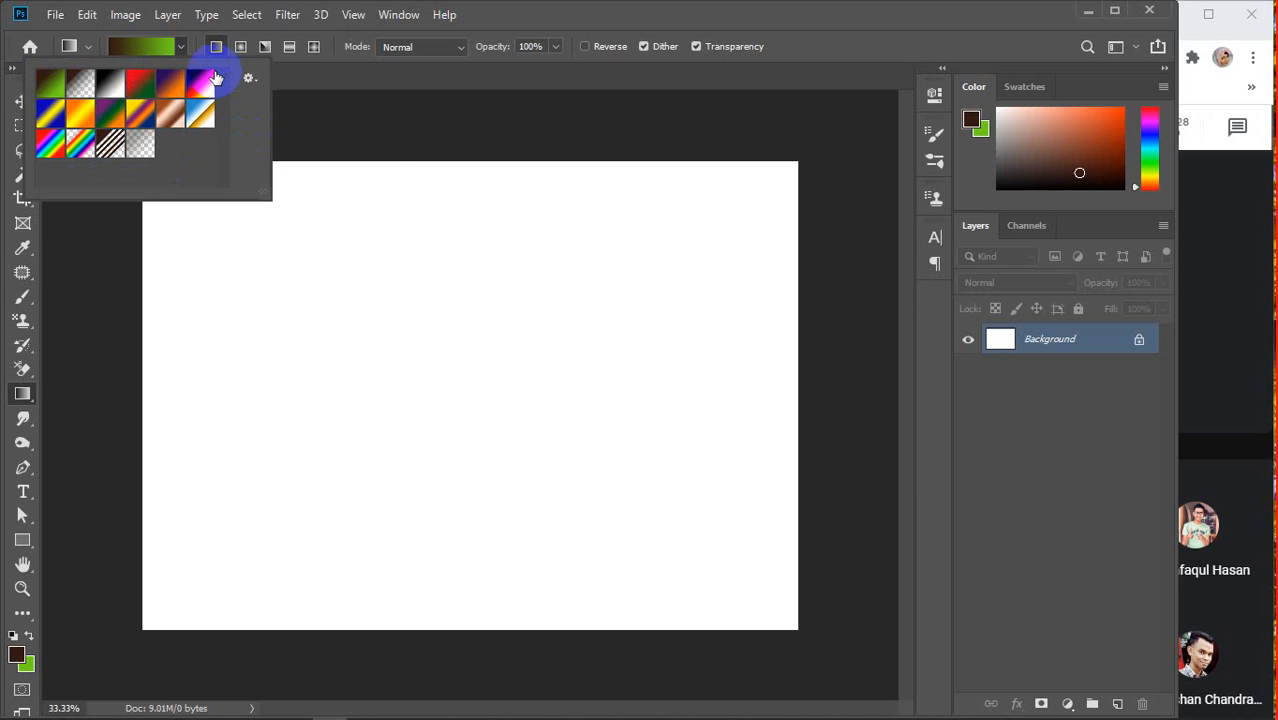
{"action": "left_click", "coordinate": [250, 79]}
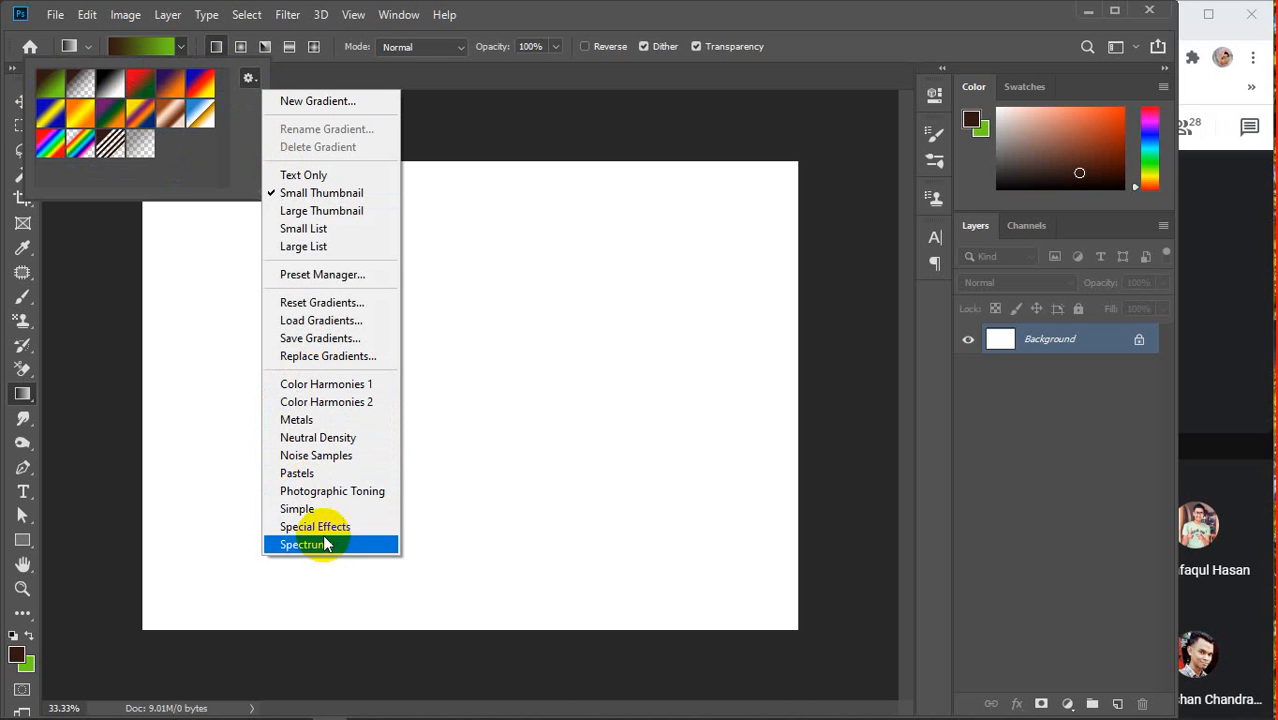
{"action": "left_click", "coordinate": [327, 491]}
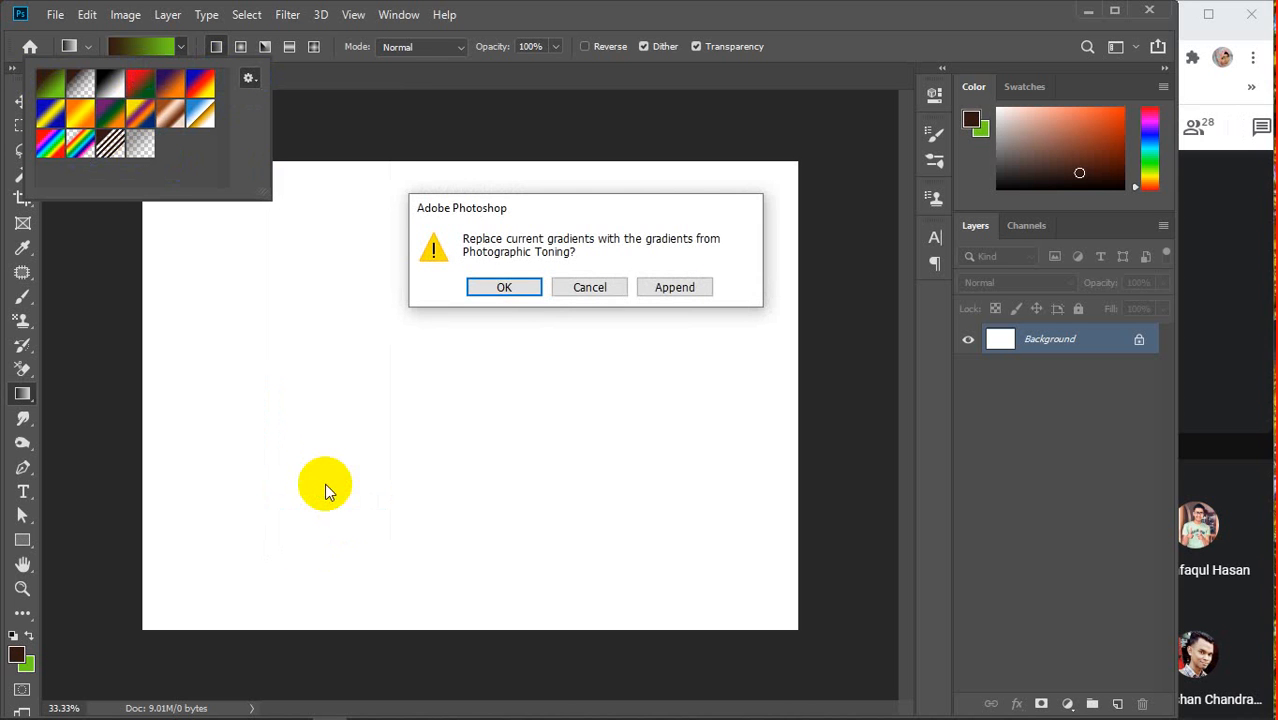
{"action": "left_click", "coordinate": [499, 292]}
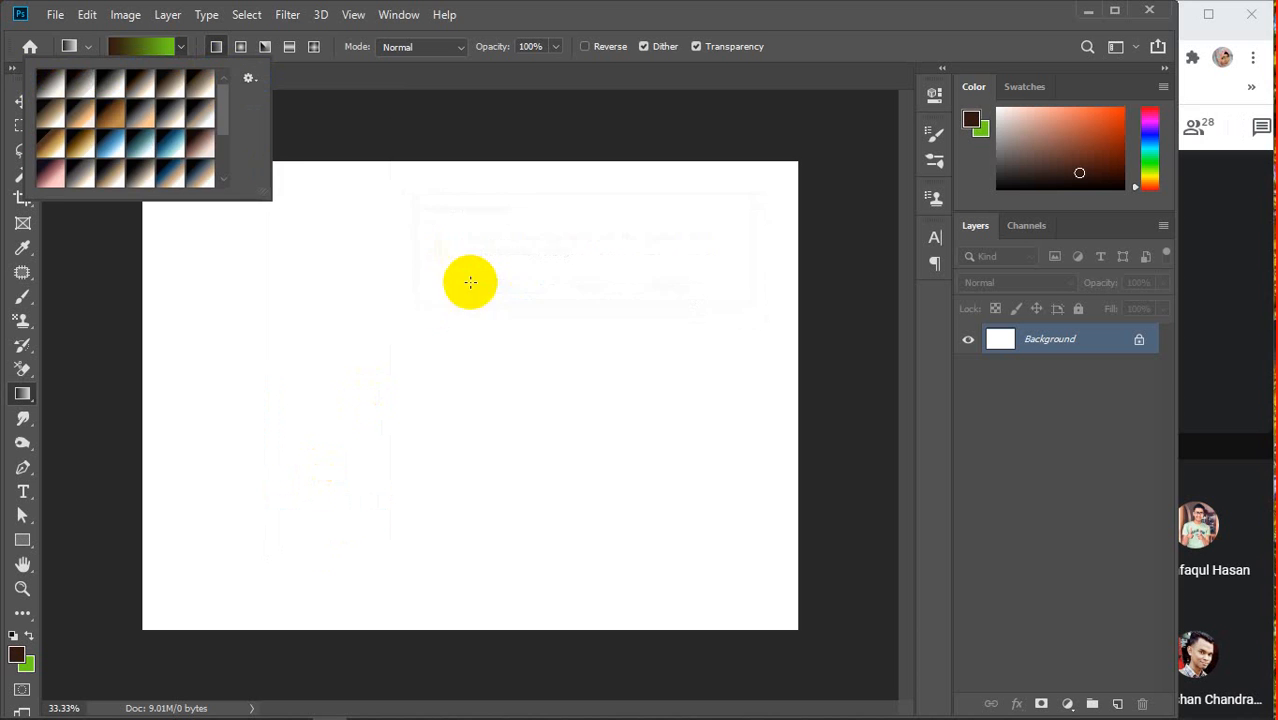
Replace the gradient presets with the Spectrums set
{"action": "left_click", "coordinate": [249, 78]}
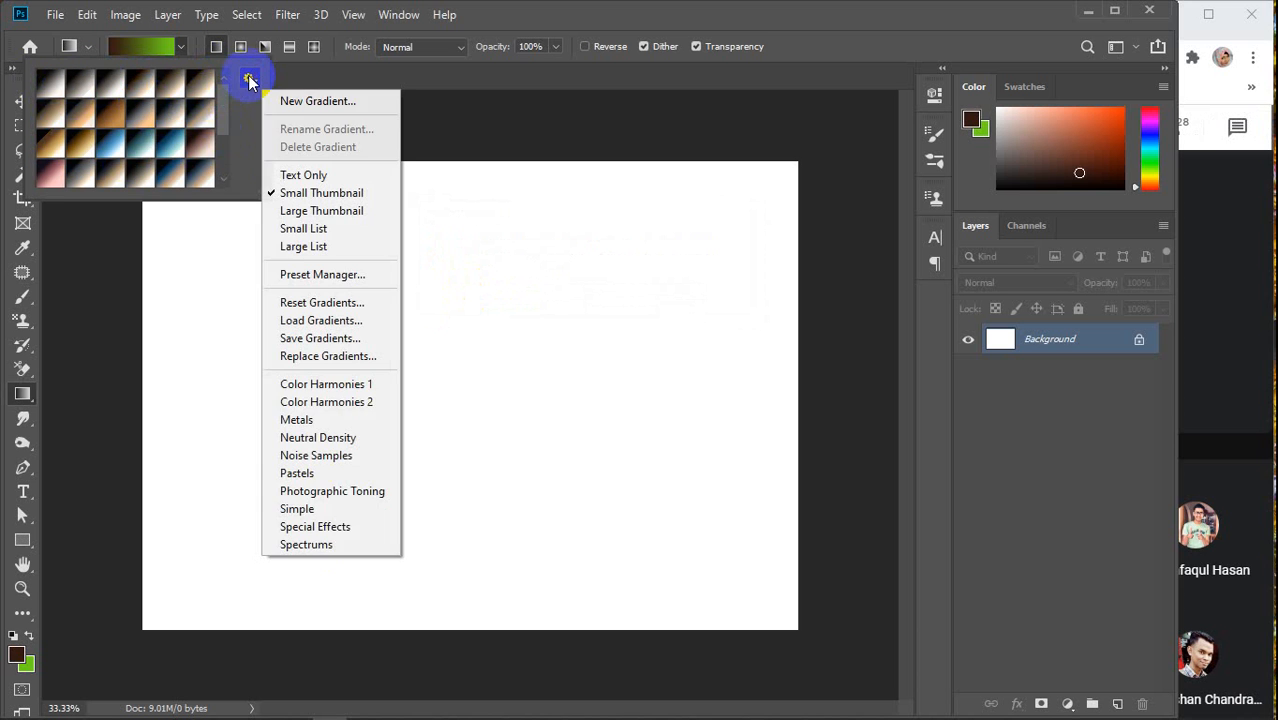
{"action": "left_click", "coordinate": [326, 545]}
{"action": "left_click", "coordinate": [503, 292]}
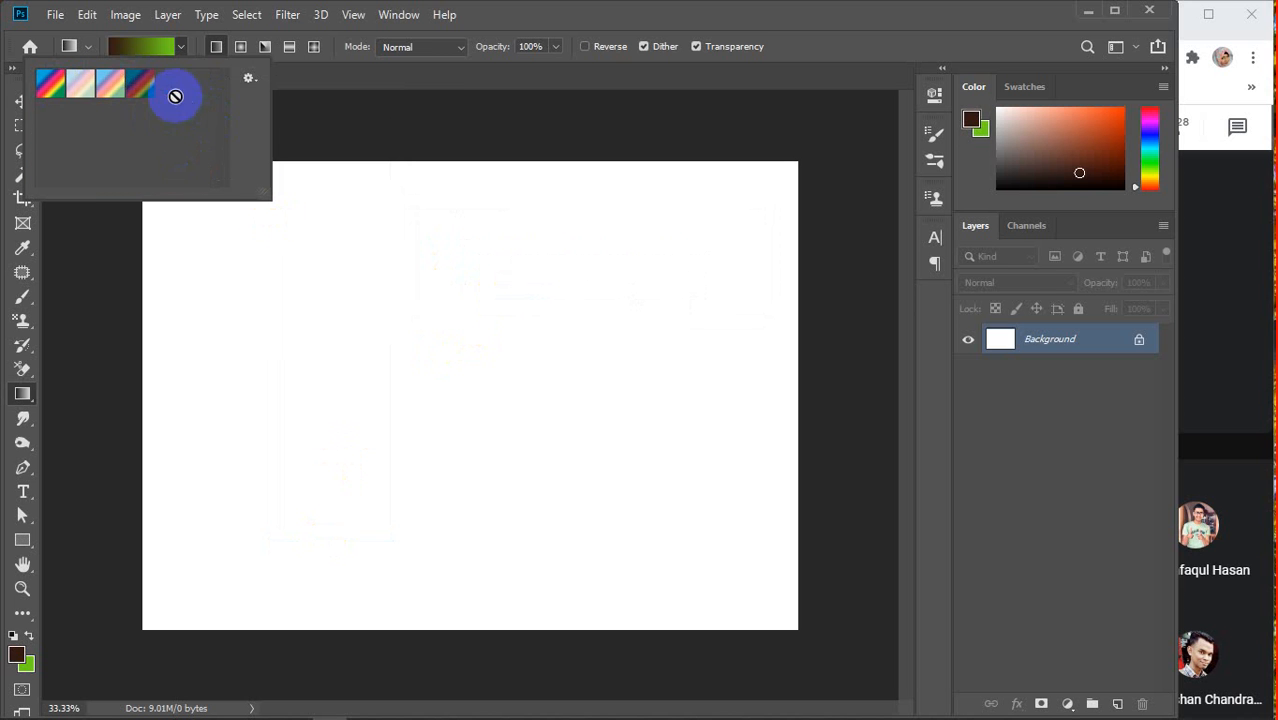
{"action": "left_click", "coordinate": [250, 80]}
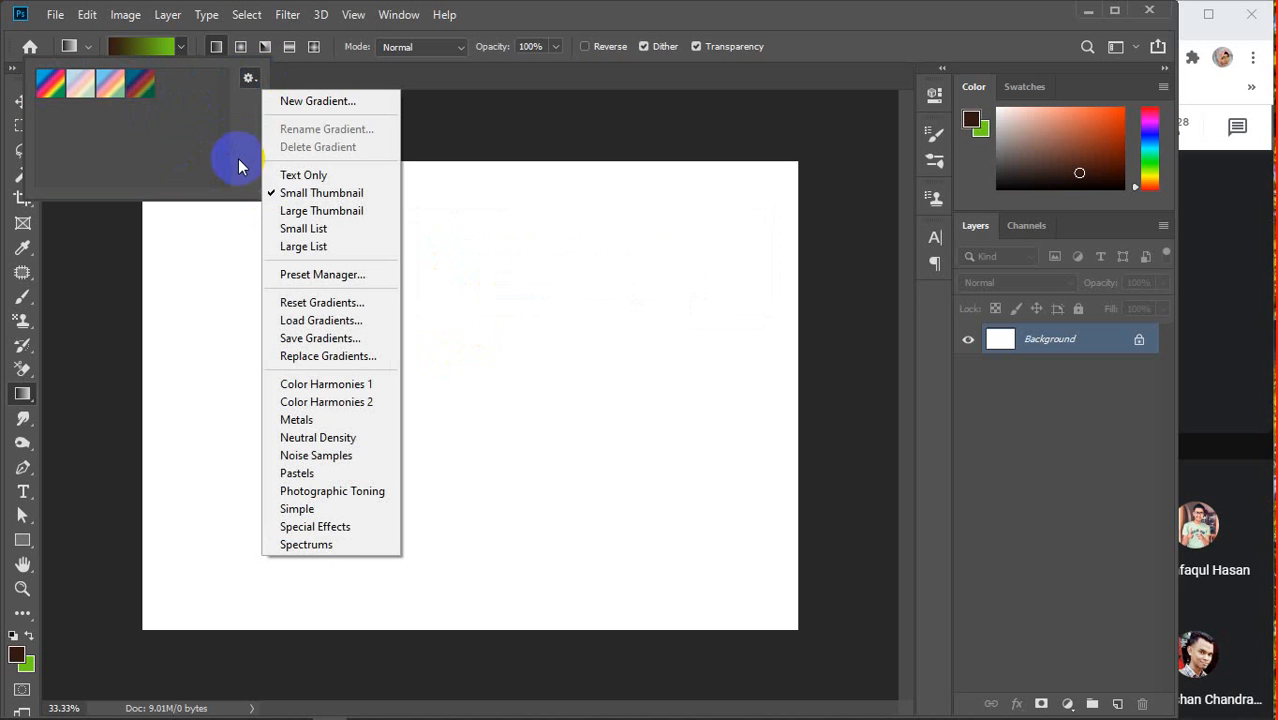
{"action": "left_click", "coordinate": [184, 47]}
{"action": "left_click", "coordinate": [183, 47]}
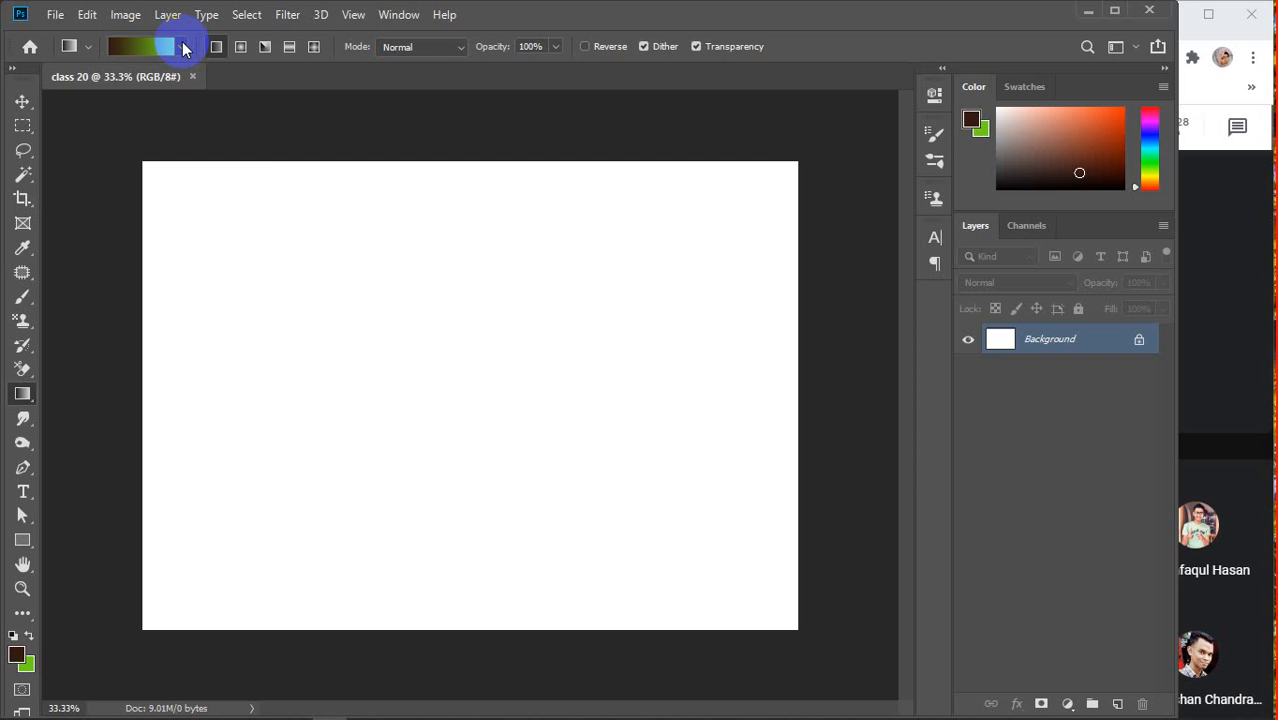
{"action": "left_click", "coordinate": [184, 49]}
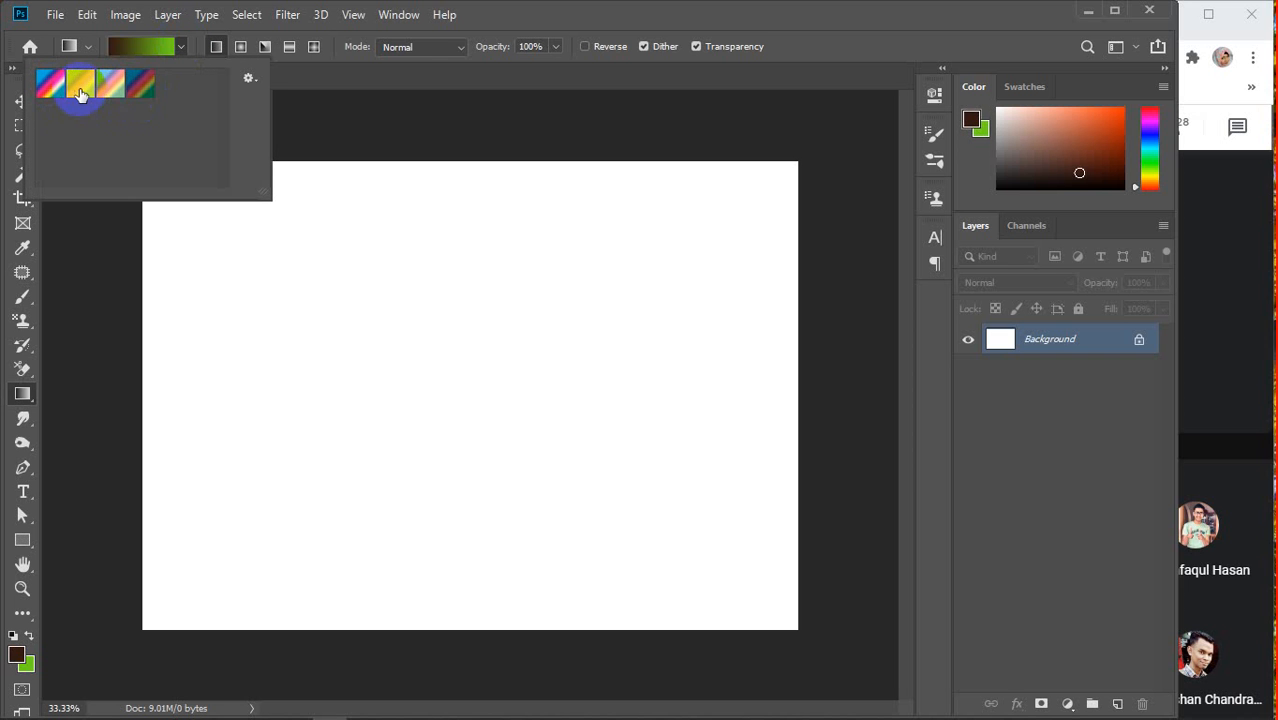
{"action": "left_click_drag", "start_coordinate": [80, 98], "coordinate": [177, 48]}
{"action": "left_click", "coordinate": [183, 52]}
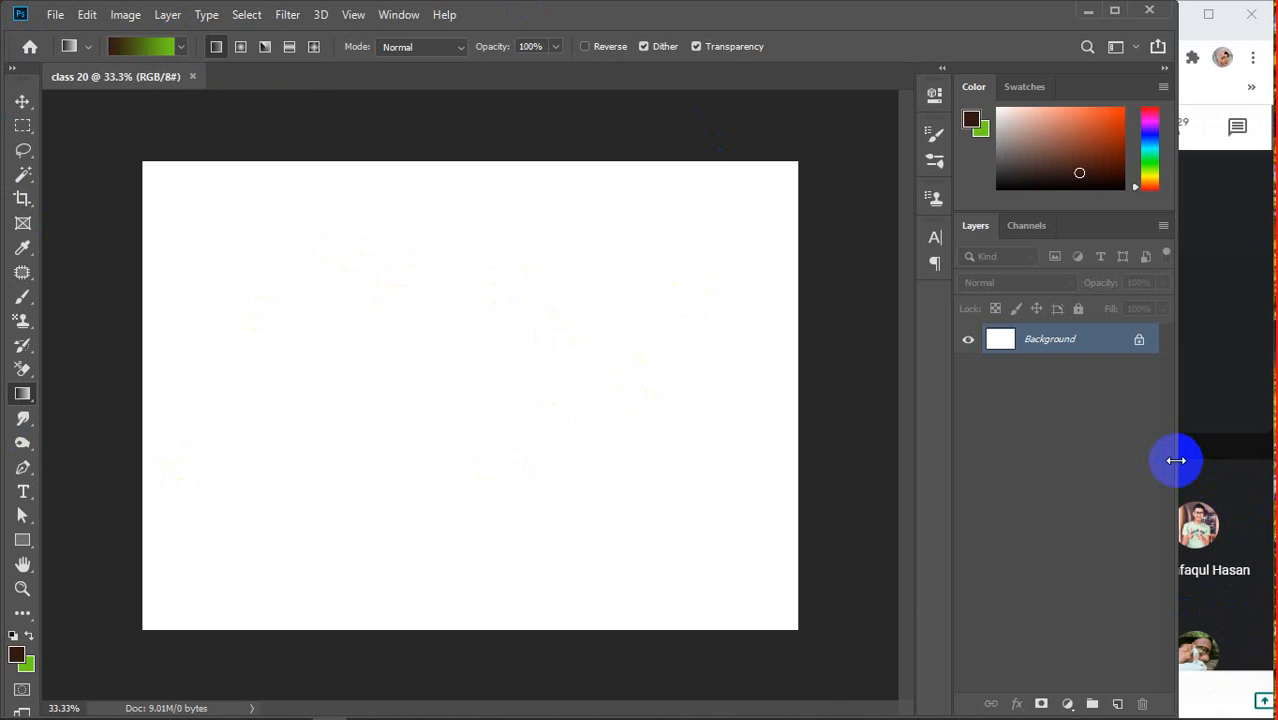
Narrow the Photoshop window to uncover more of the meeting window, and briefly open and close the Gradient Editor
{"action": "left_click_drag", "start_coordinate": [1176, 460], "coordinate": [1098, 456]}
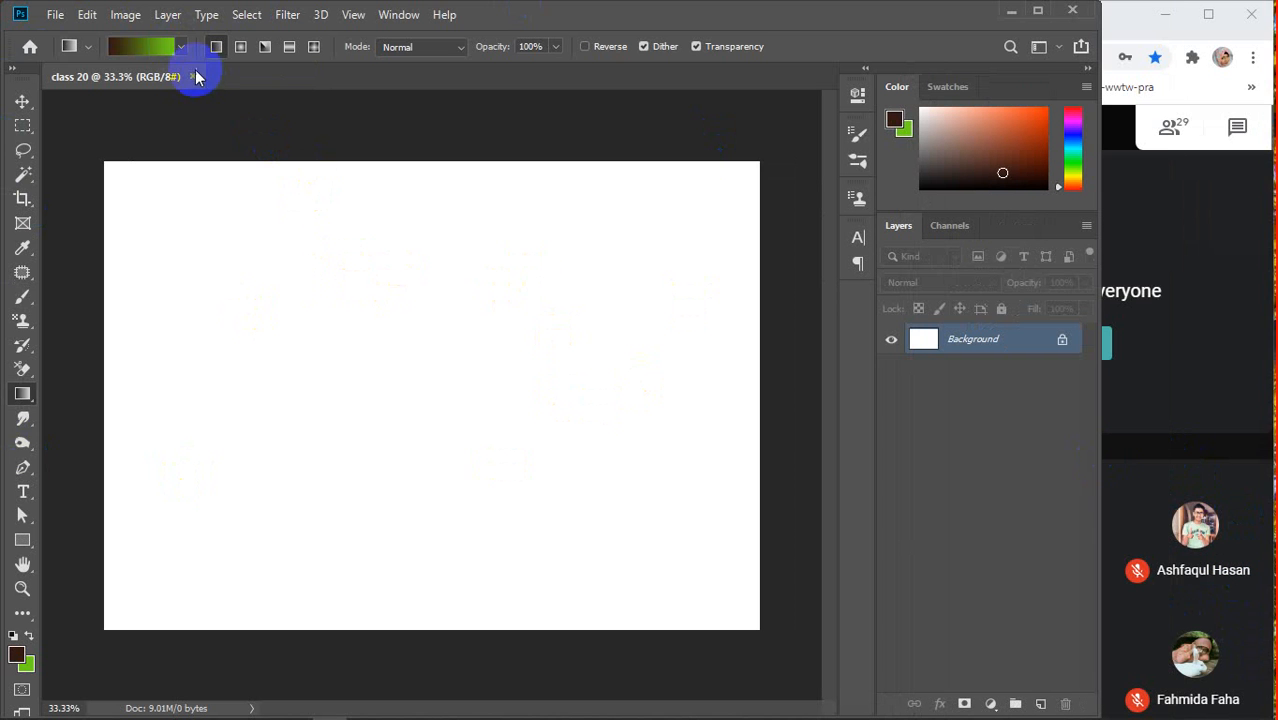
{"action": "left_click", "coordinate": [139, 47]}
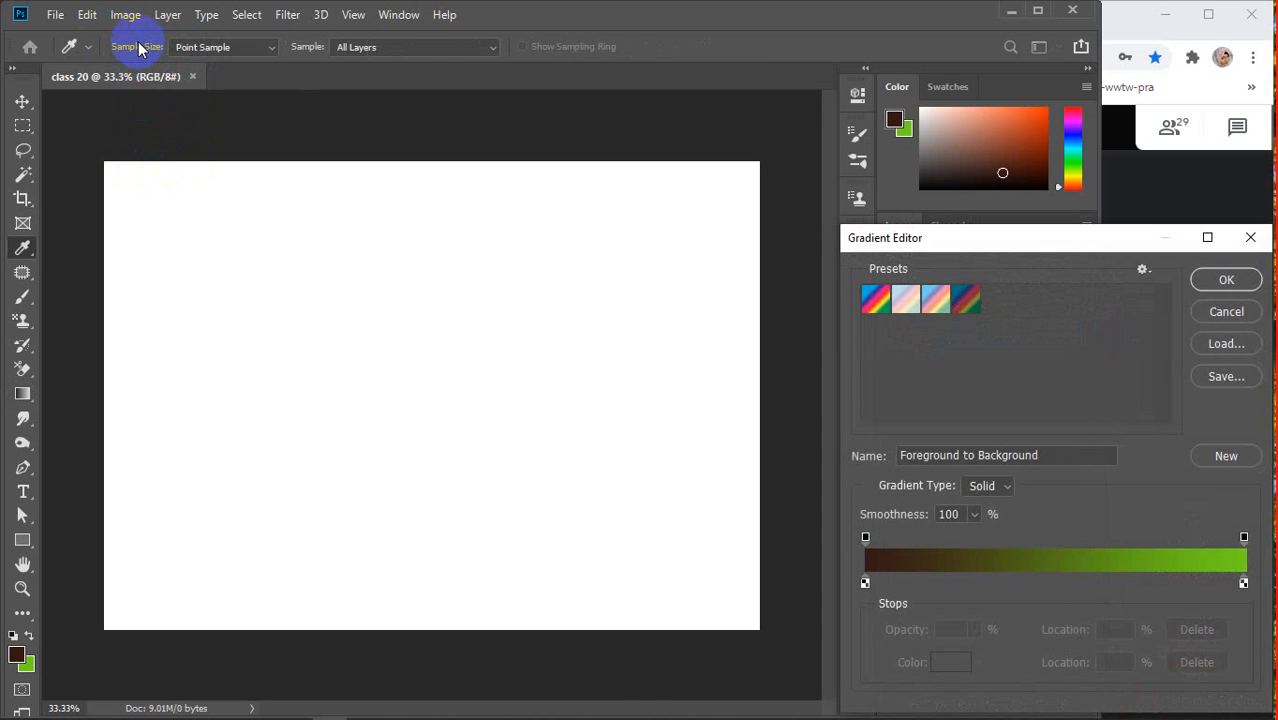
{"action": "left_click", "coordinate": [1250, 237]}
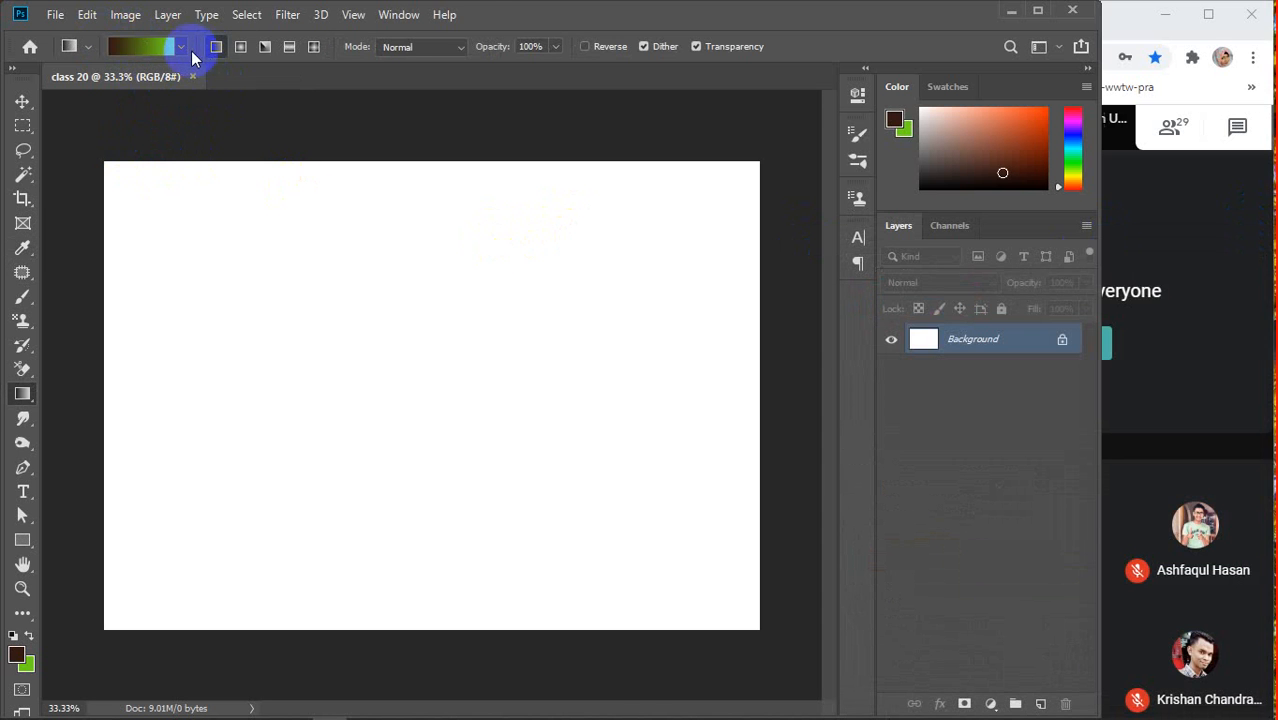
Append the Color Harmonies 1 gradients to the current gradient presets and close the preset picker
{"action": "left_click", "coordinate": [182, 47]}
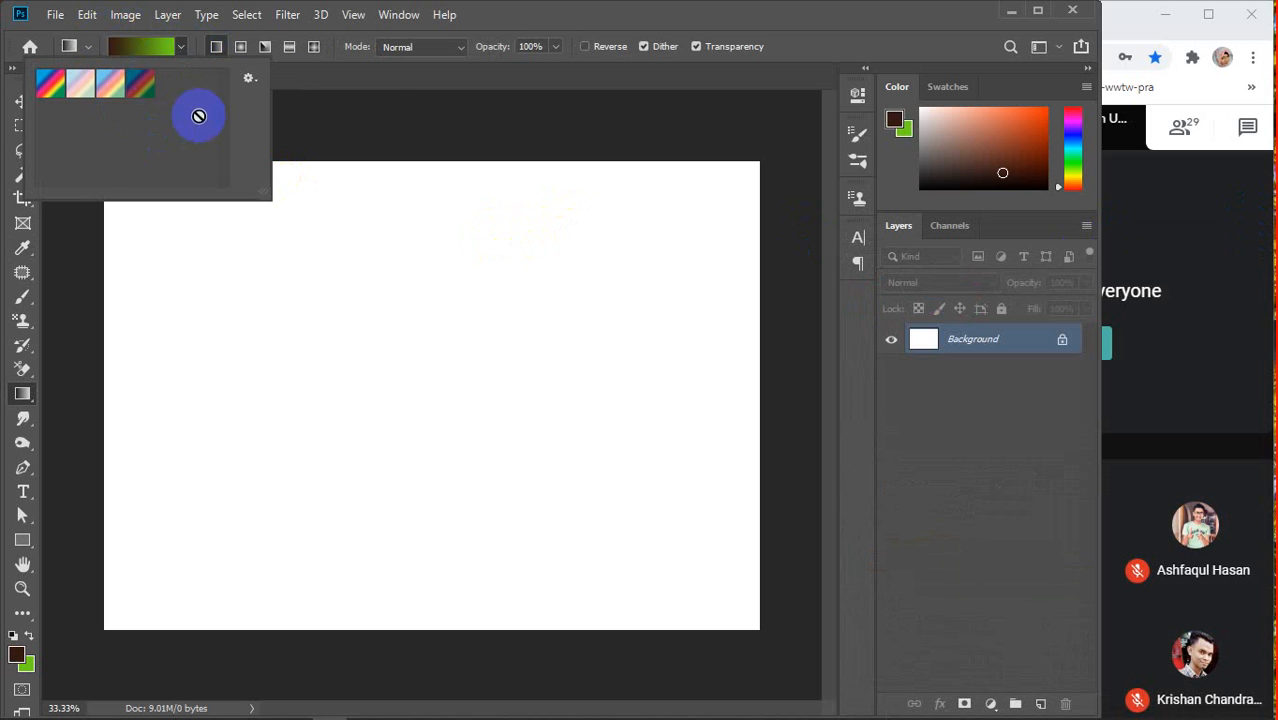
{"action": "left_click", "coordinate": [249, 80]}
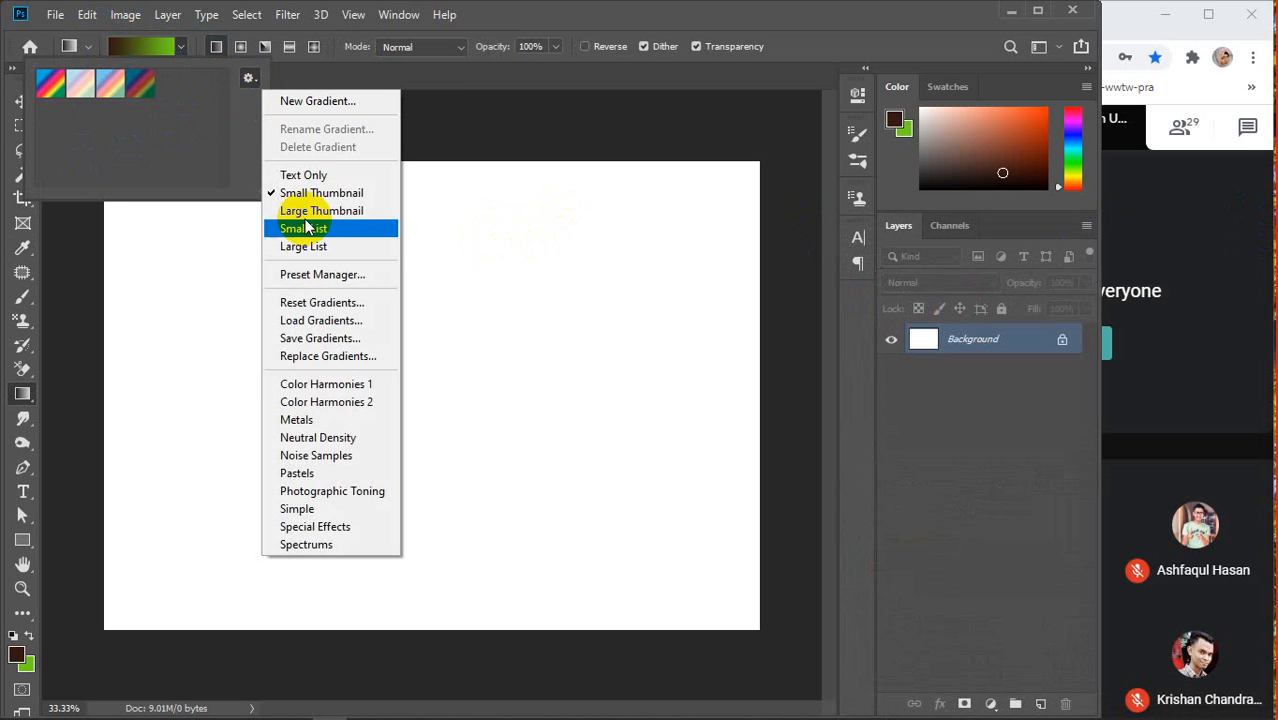
{"action": "left_click", "coordinate": [311, 381]}
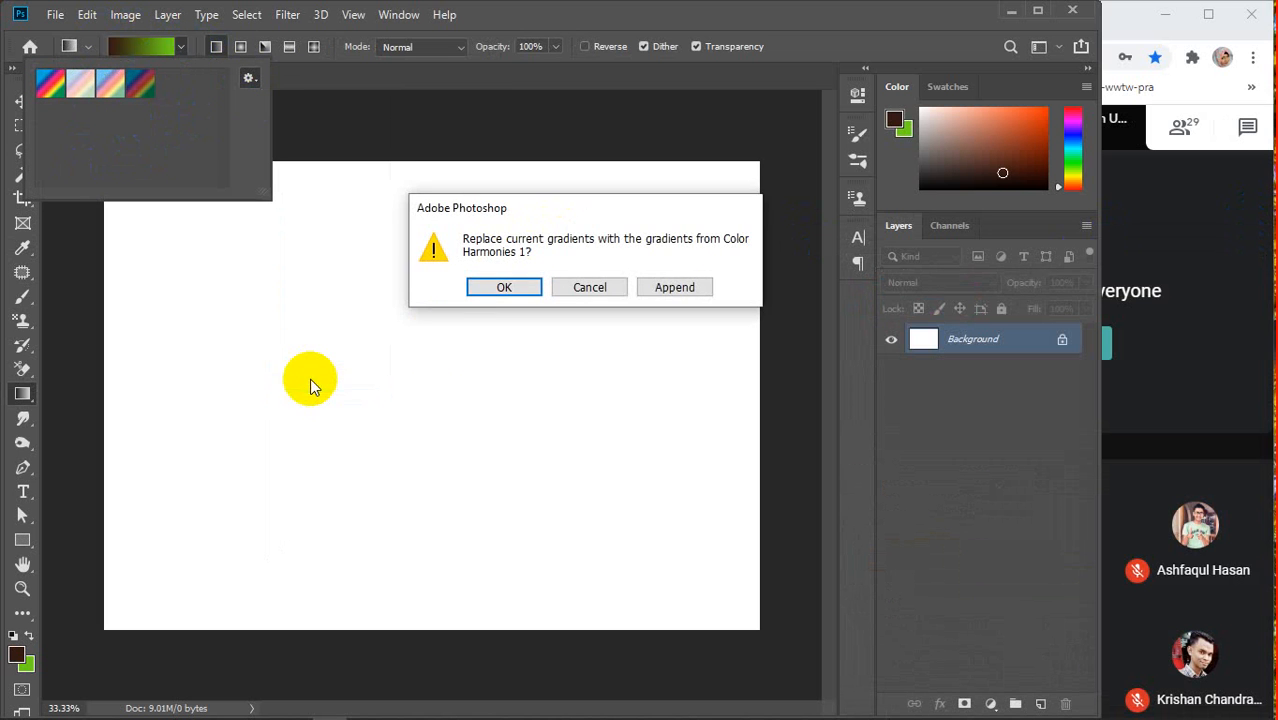
{"action": "left_click", "coordinate": [520, 287]}
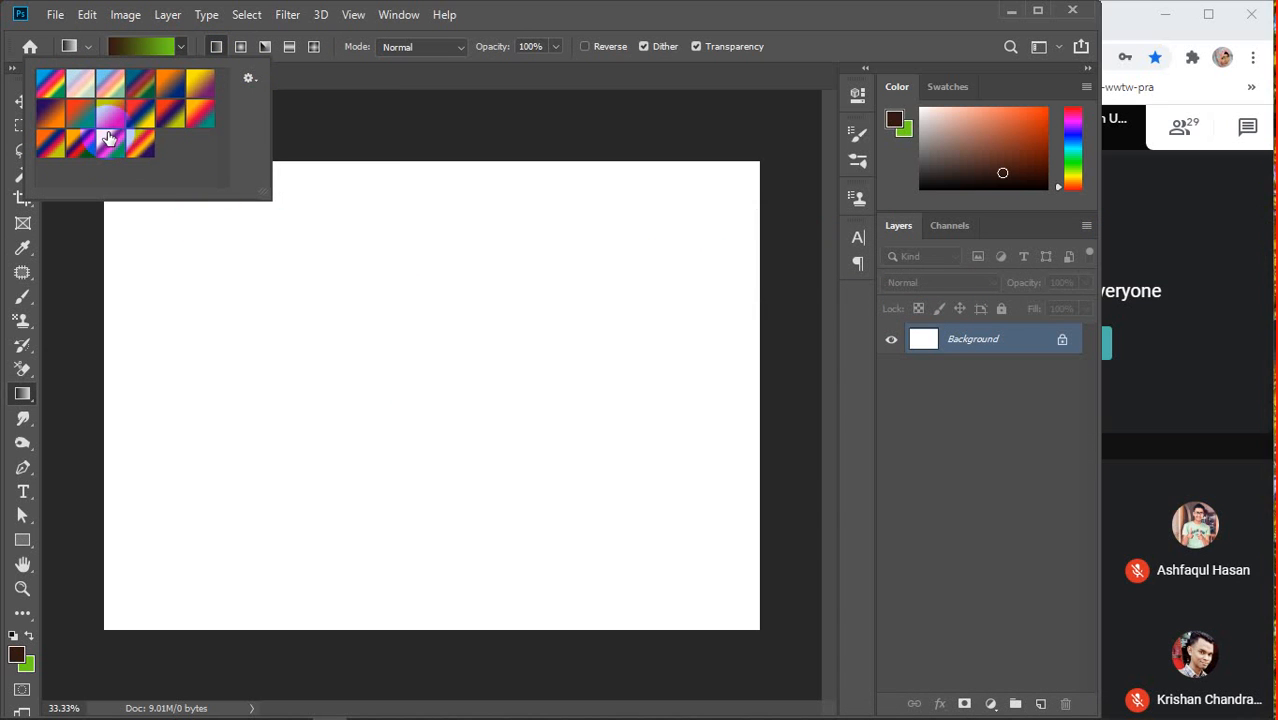
{"action": "left_click", "coordinate": [182, 46]}
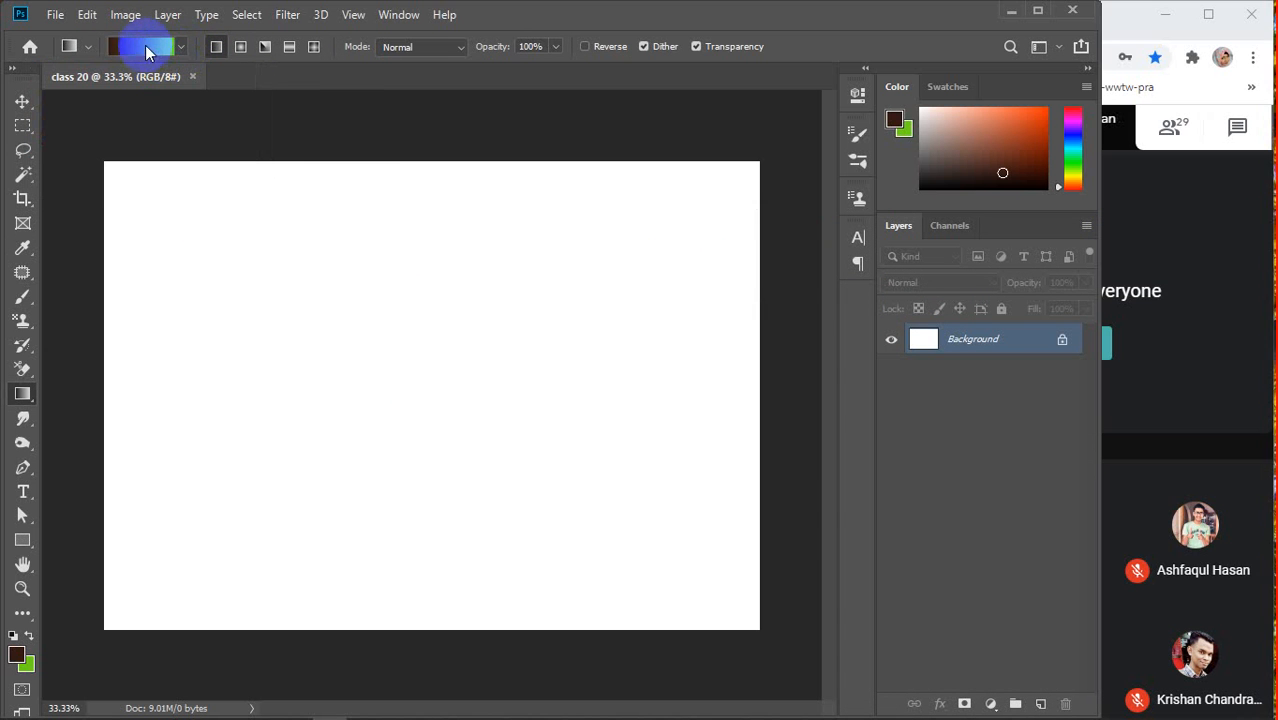
View the Gradient Editor over the canvas, cancel it, and choose the Gradient tool again from its tool group
{"action": "left_click", "coordinate": [139, 47]}
{"action": "left_click_drag", "start_coordinate": [1113, 238], "coordinate": [787, 44]}
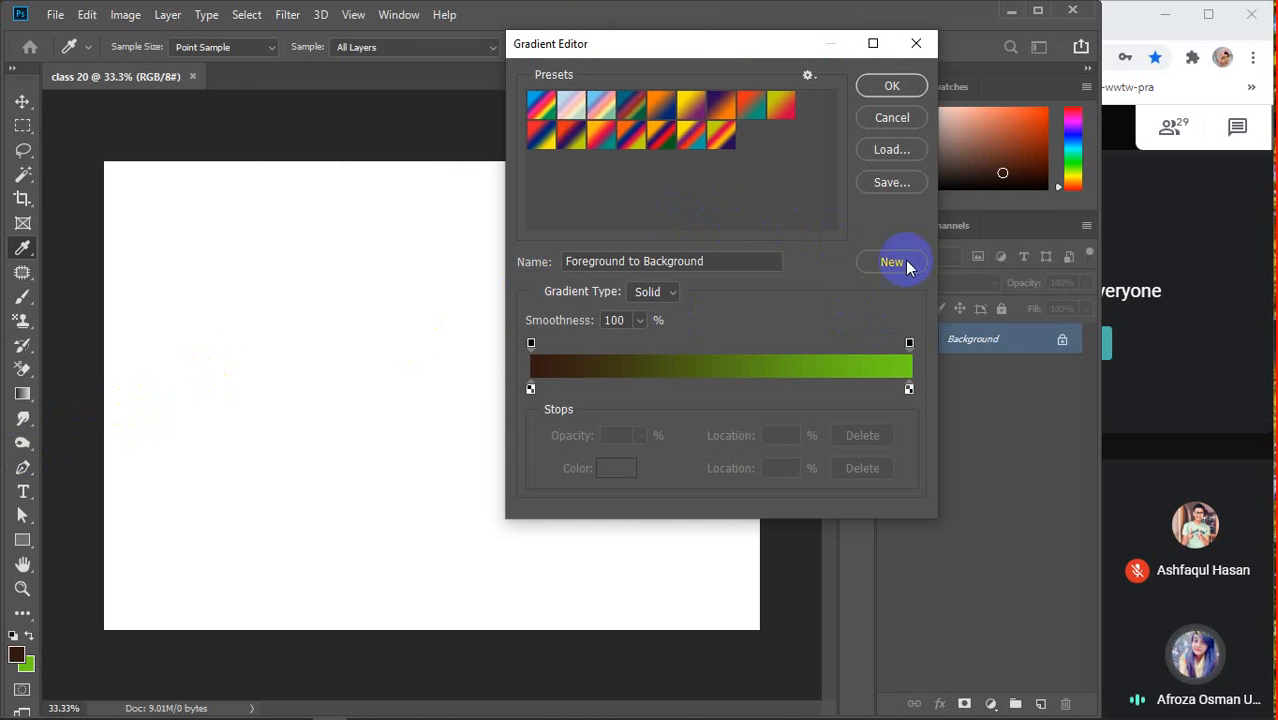
{"action": "left_click", "coordinate": [886, 120]}
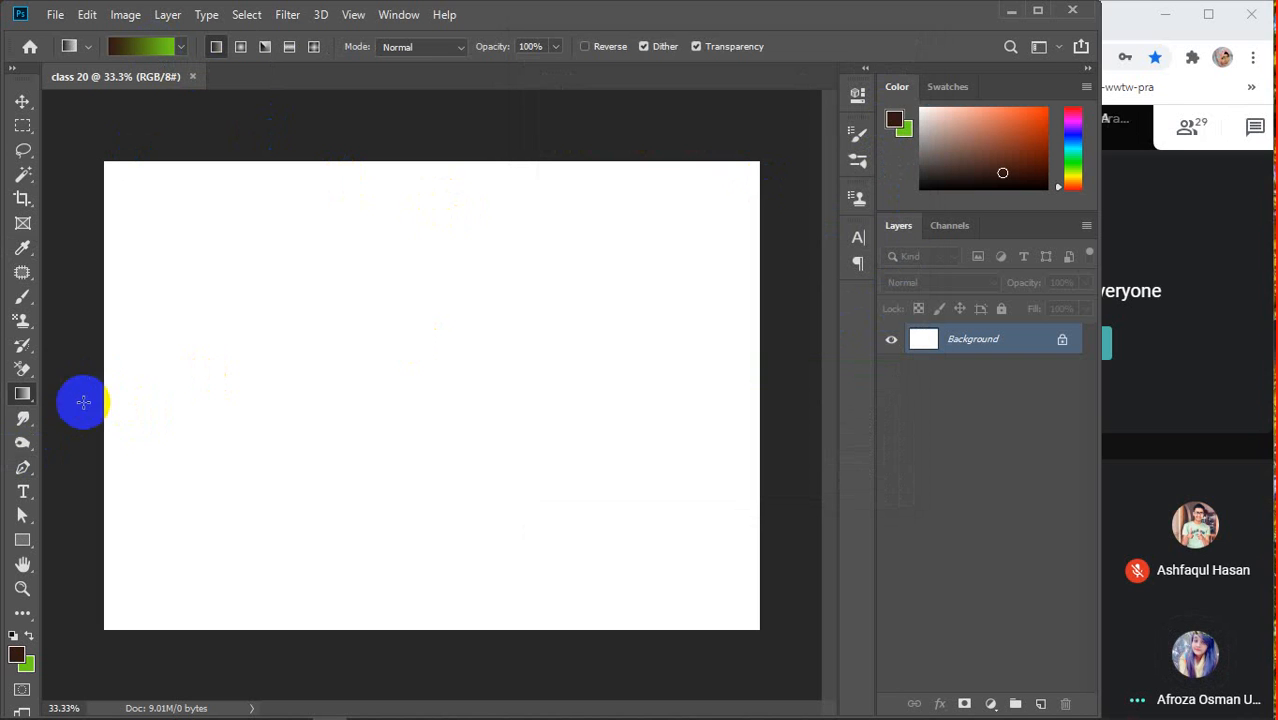
{"action": "right_click", "coordinate": [22, 395]}
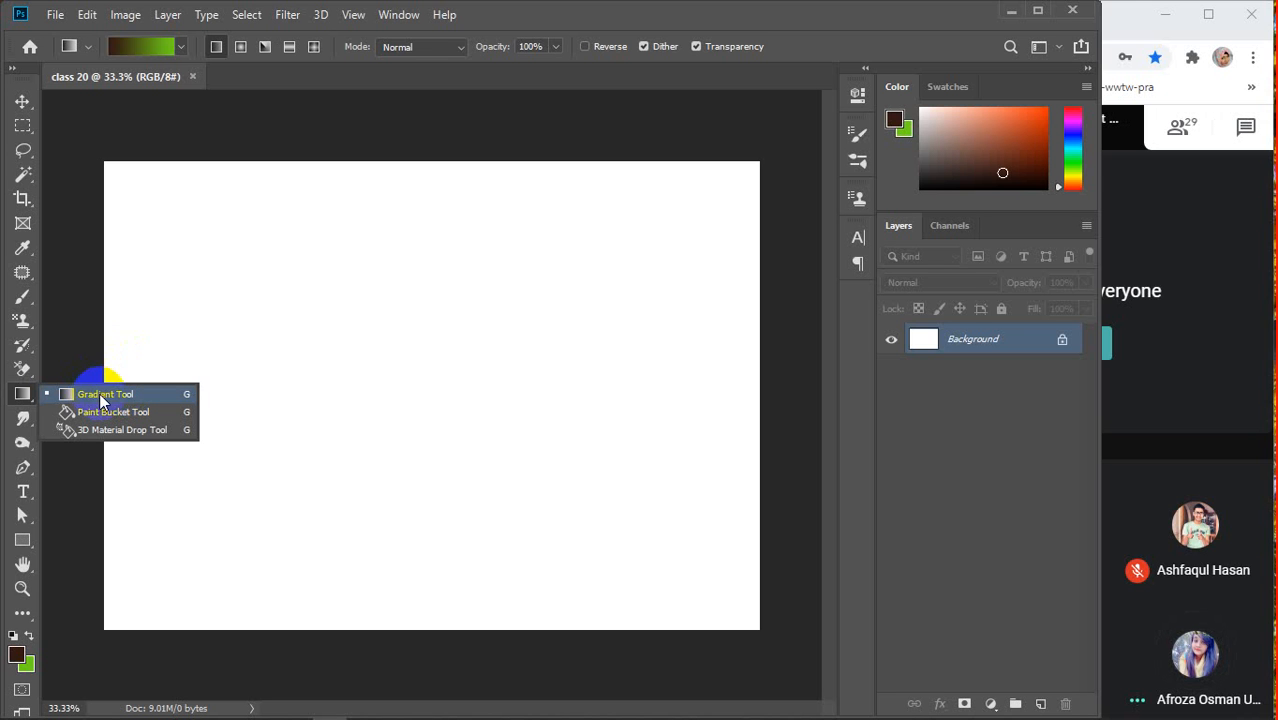
{"action": "left_click", "coordinate": [100, 400]}
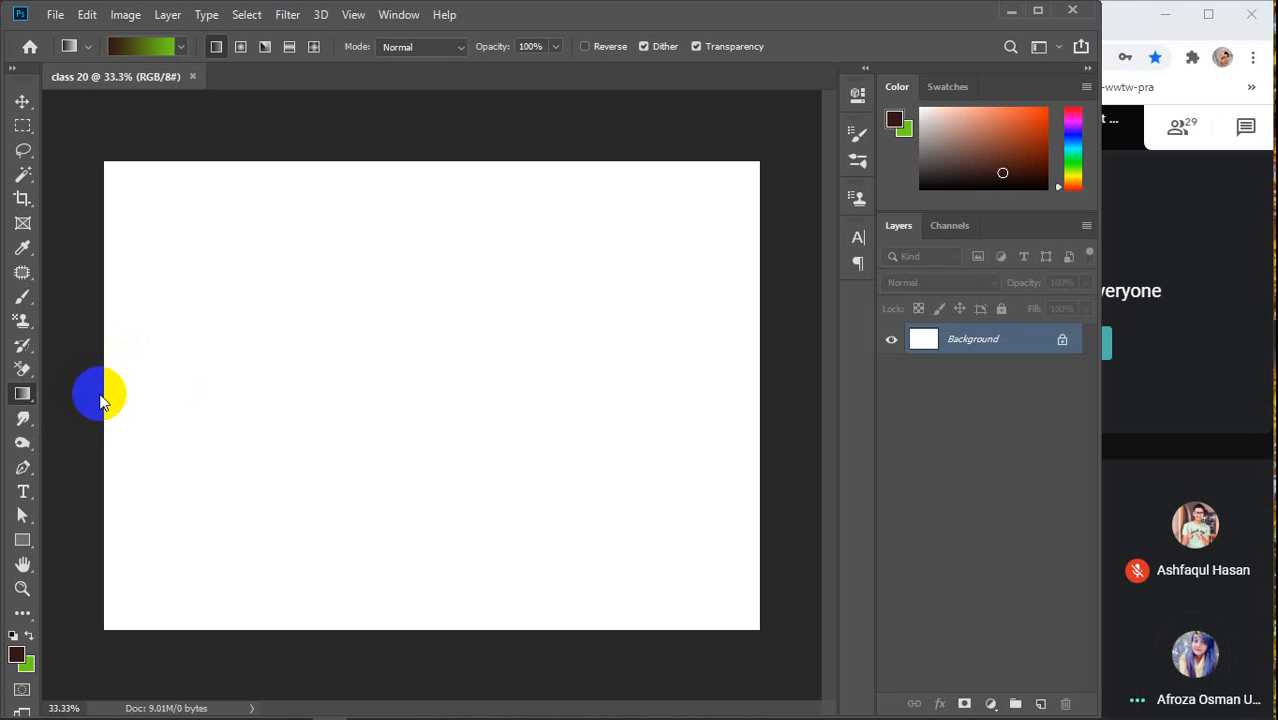
Open the Gradient Editor, move it over the middle of the canvas, and look at its preset options and name field
{"action": "left_click", "coordinate": [138, 50]}
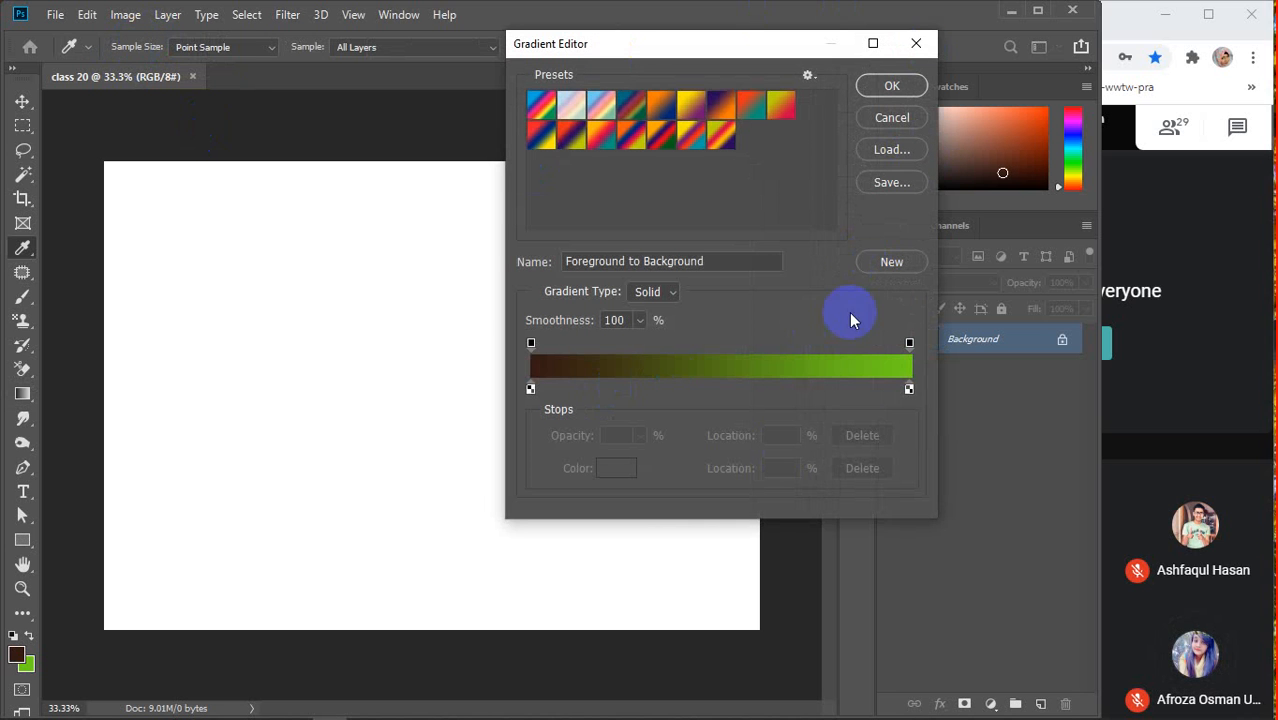
{"action": "left_click_drag", "start_coordinate": [727, 45], "coordinate": [567, 41]}
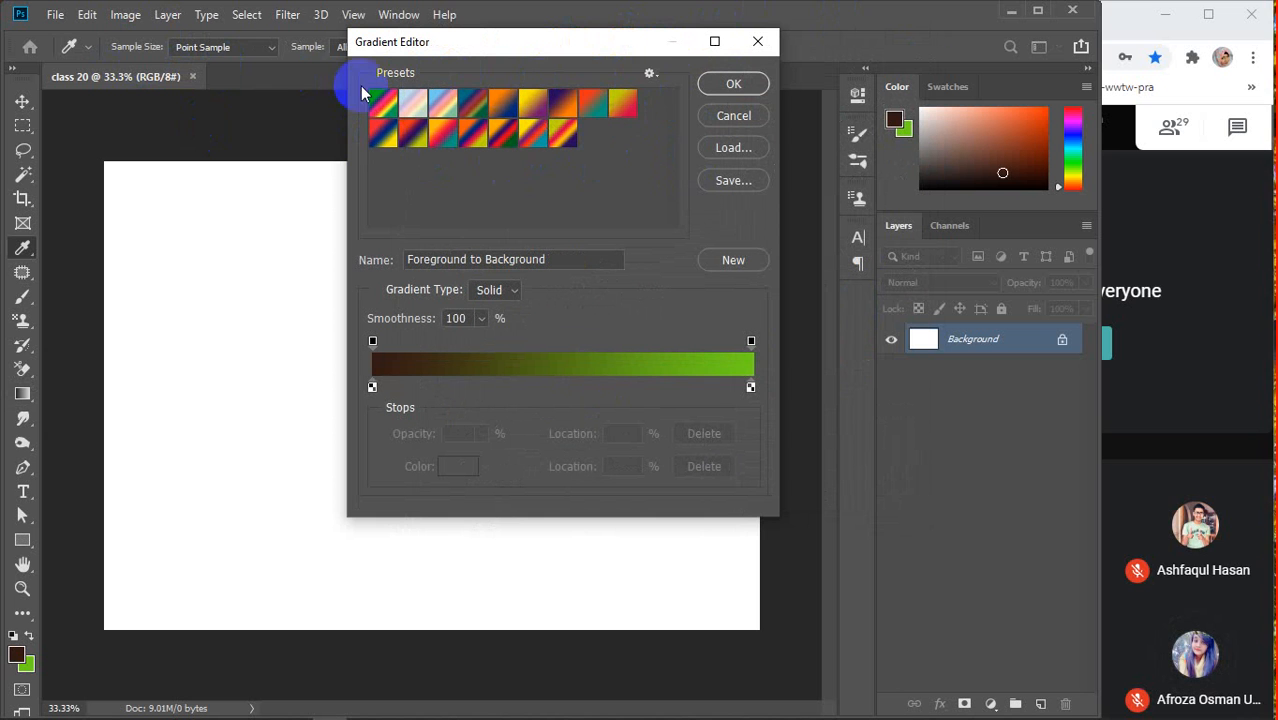
{"action": "left_click", "coordinate": [649, 74]}
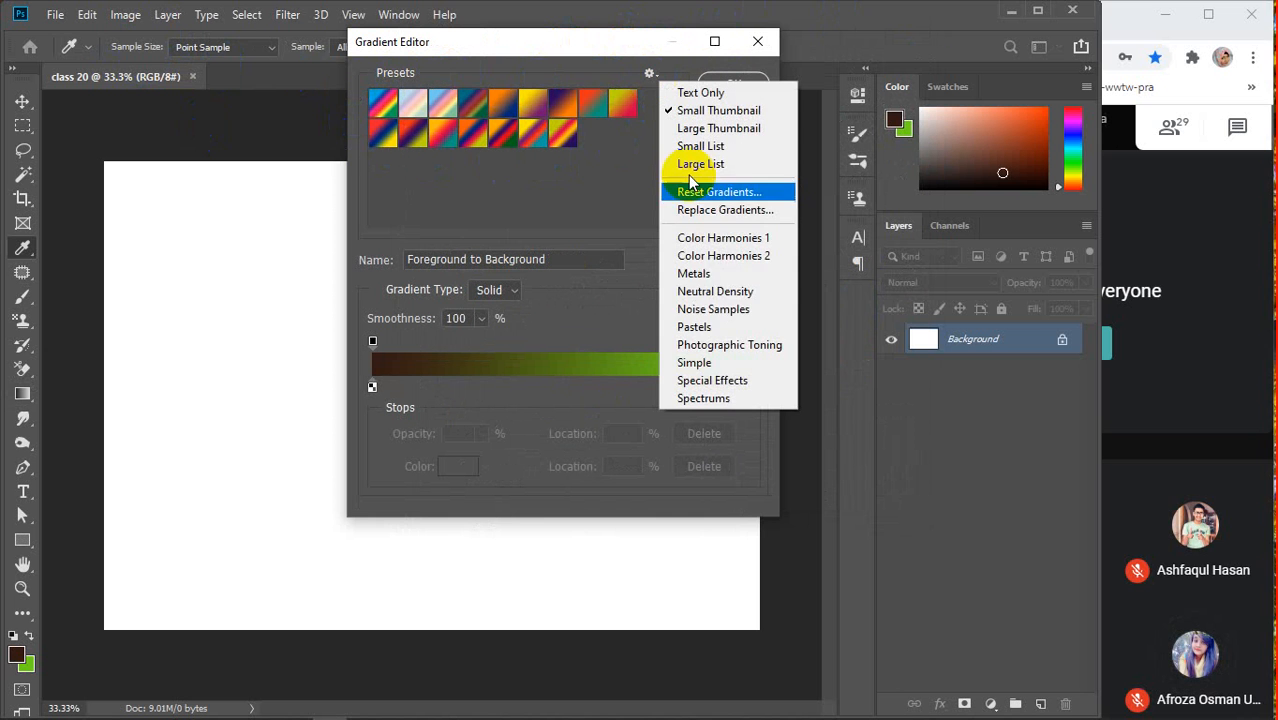
{"action": "left_click", "coordinate": [649, 76]}
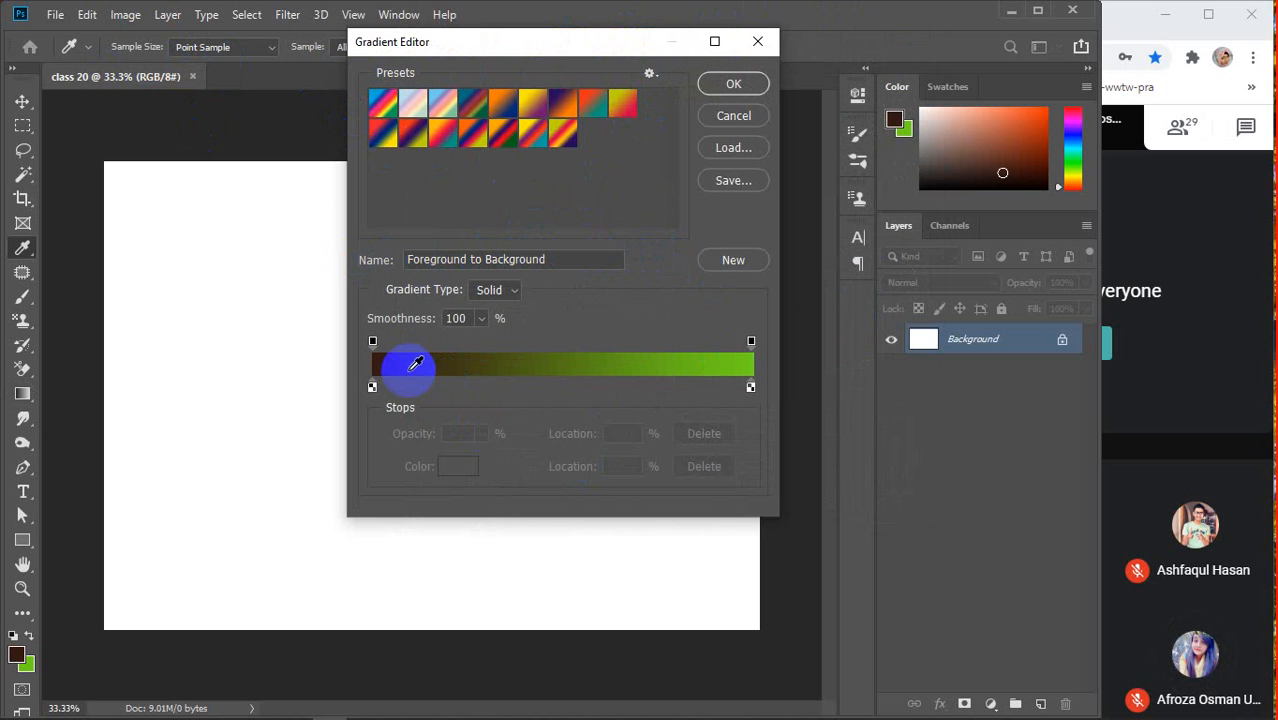
{"action": "left_click", "coordinate": [586, 261]}
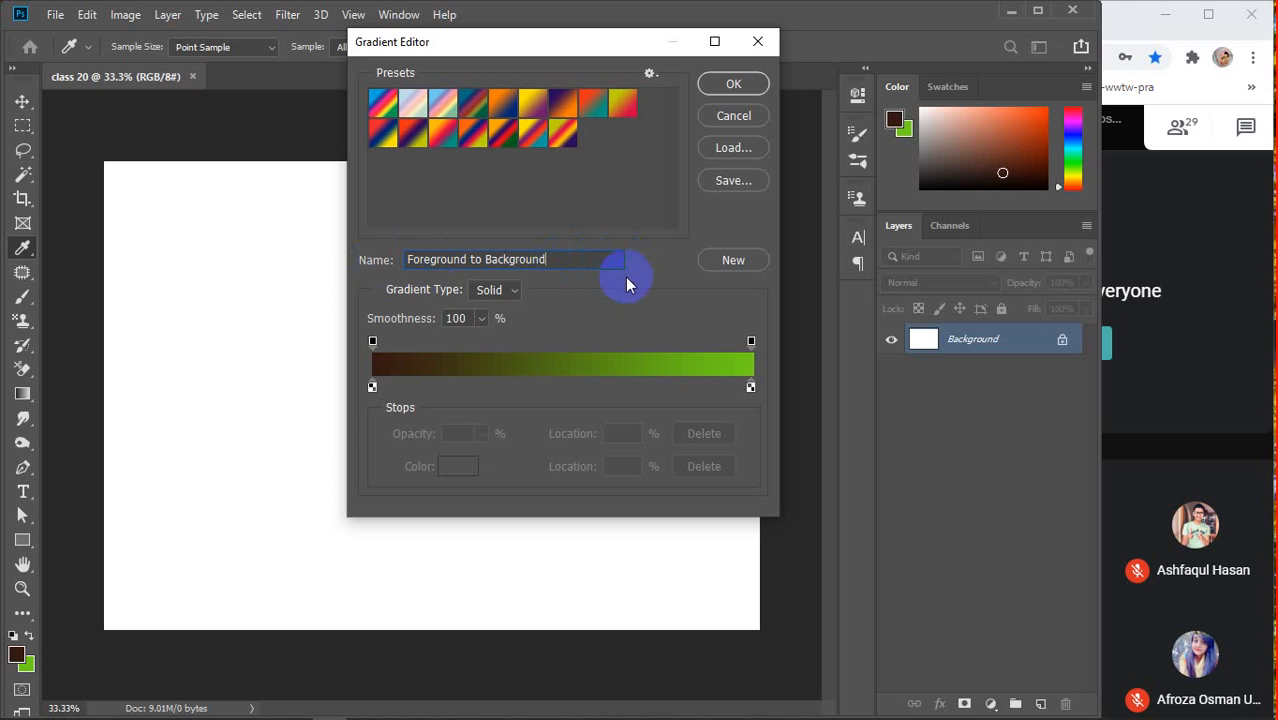
Try the Noise gradient type in the Gradient Editor and switch back to Solid
{"action": "left_click", "coordinate": [510, 291]}
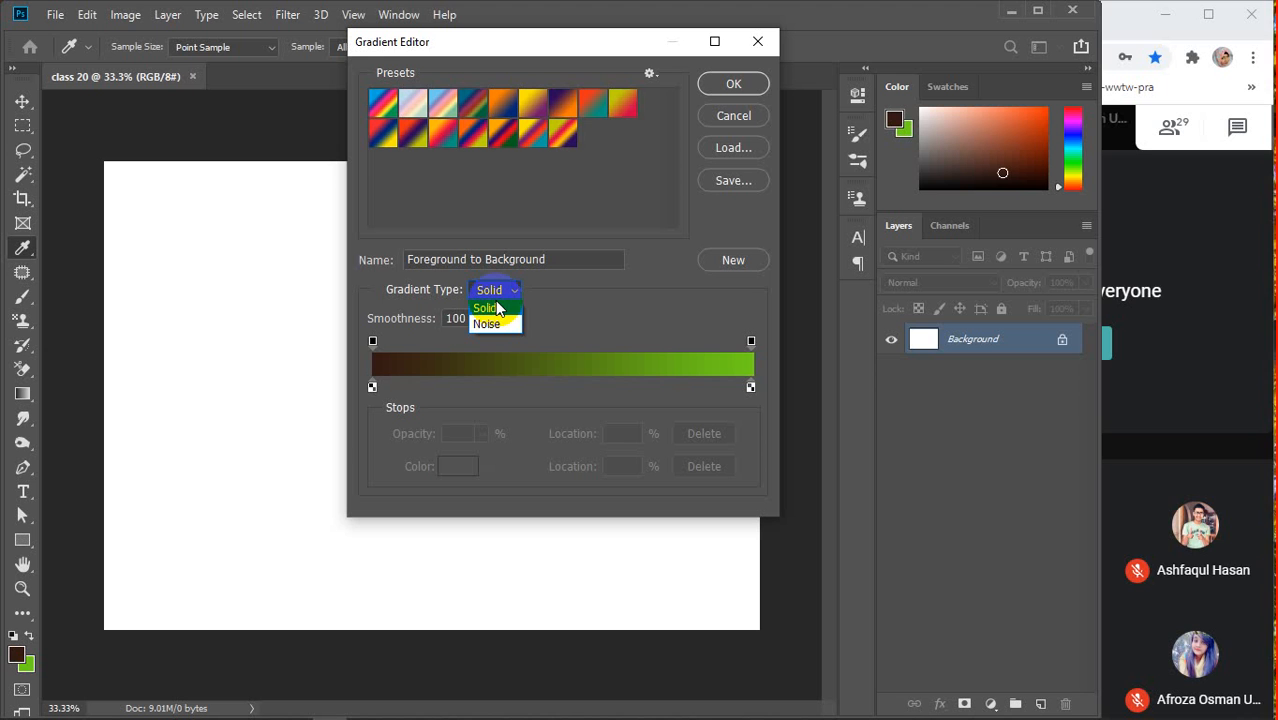
{"action": "left_click", "coordinate": [497, 323]}
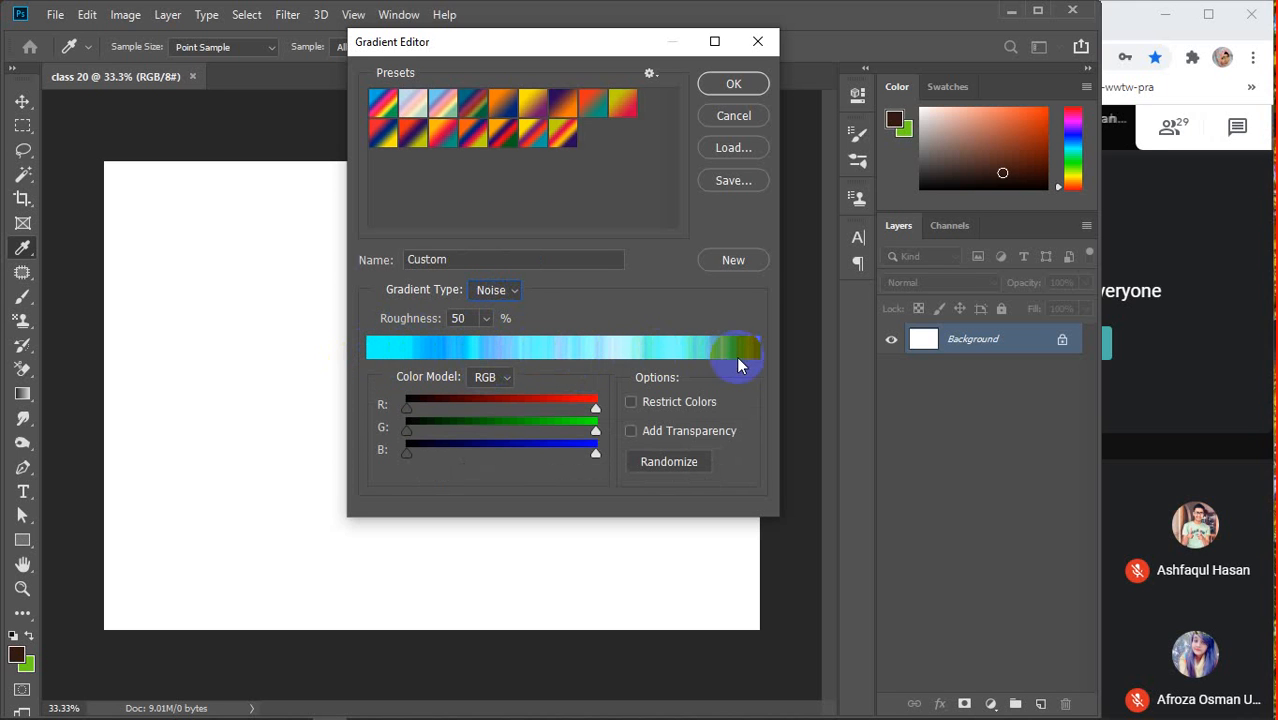
{"action": "left_click", "coordinate": [500, 291]}
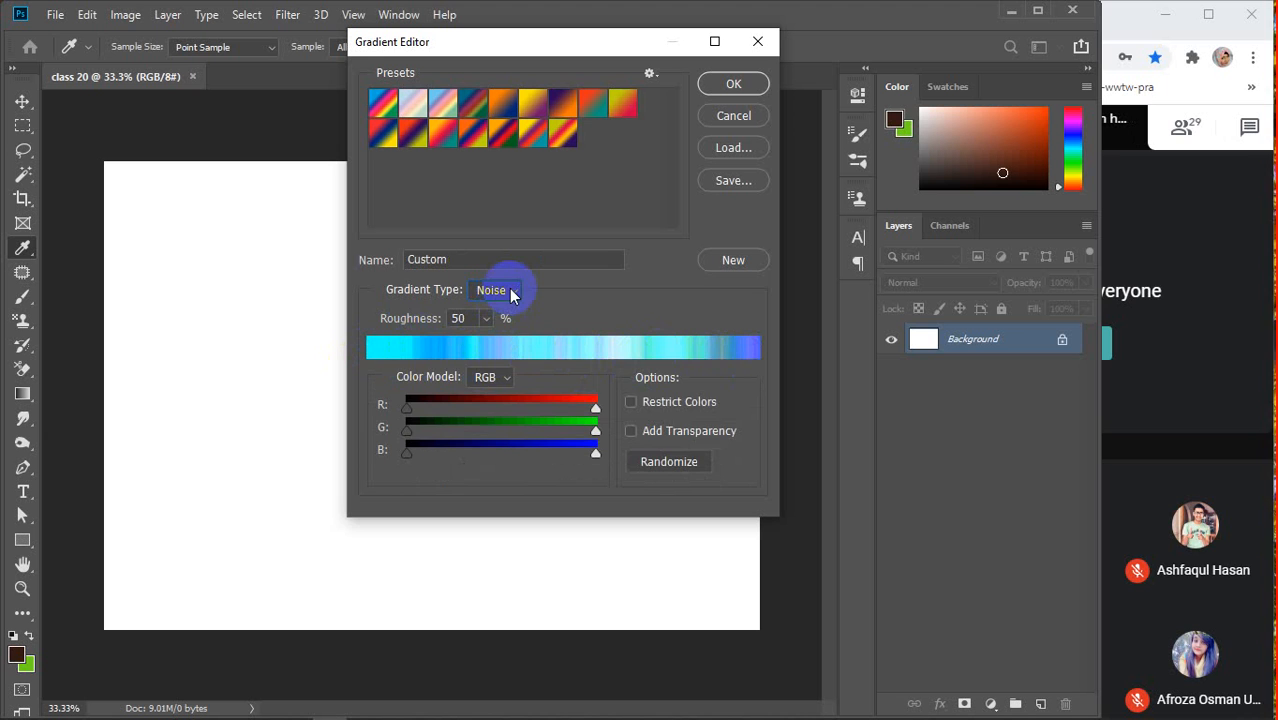
{"action": "left_click", "coordinate": [502, 312]}
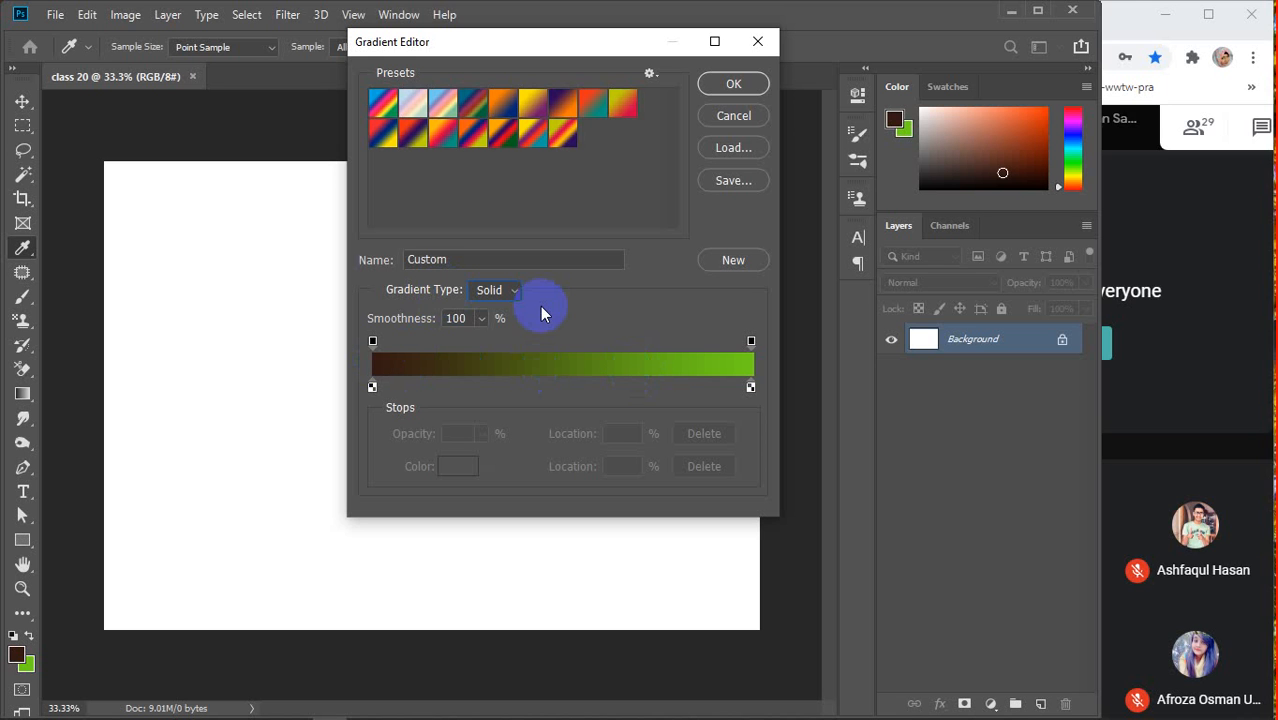
{"action": "left_click", "coordinate": [513, 293]}
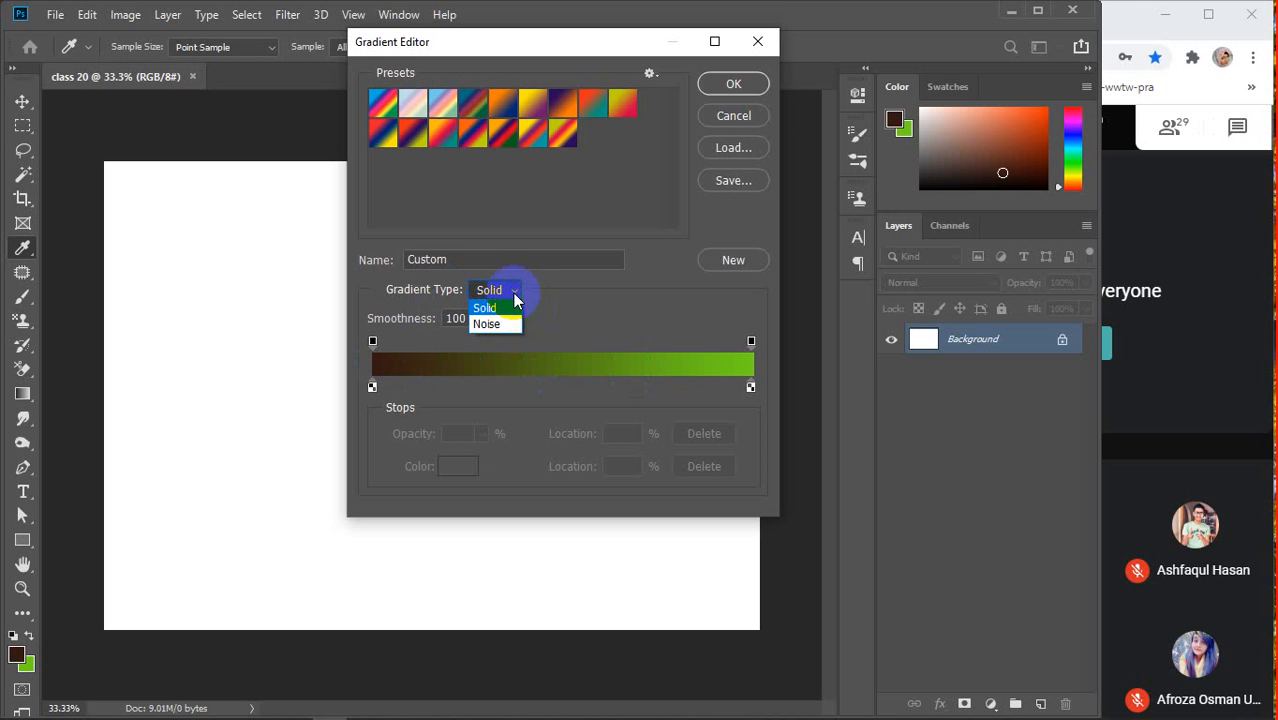
{"action": "left_click", "coordinate": [512, 288]}
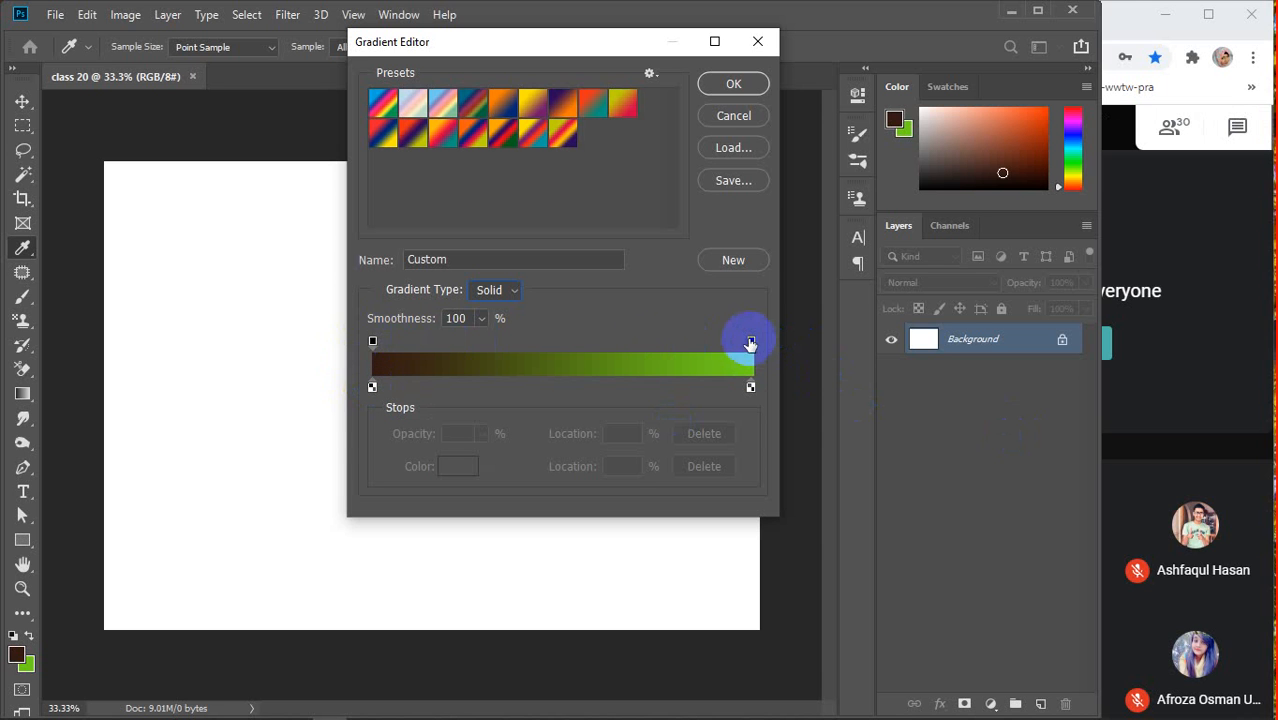
{"action": "left_click", "coordinate": [383, 341]}
{"action": "left_click", "coordinate": [372, 386]}
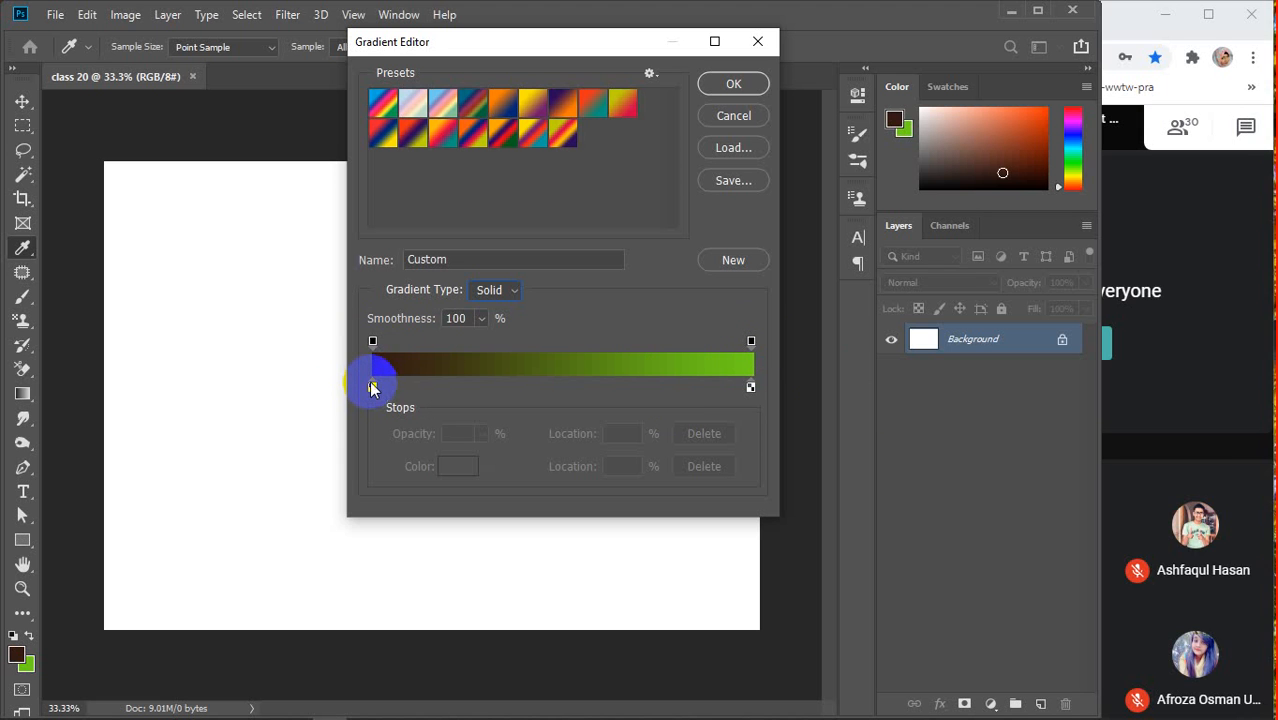
{"action": "left_click", "coordinate": [372, 342]}
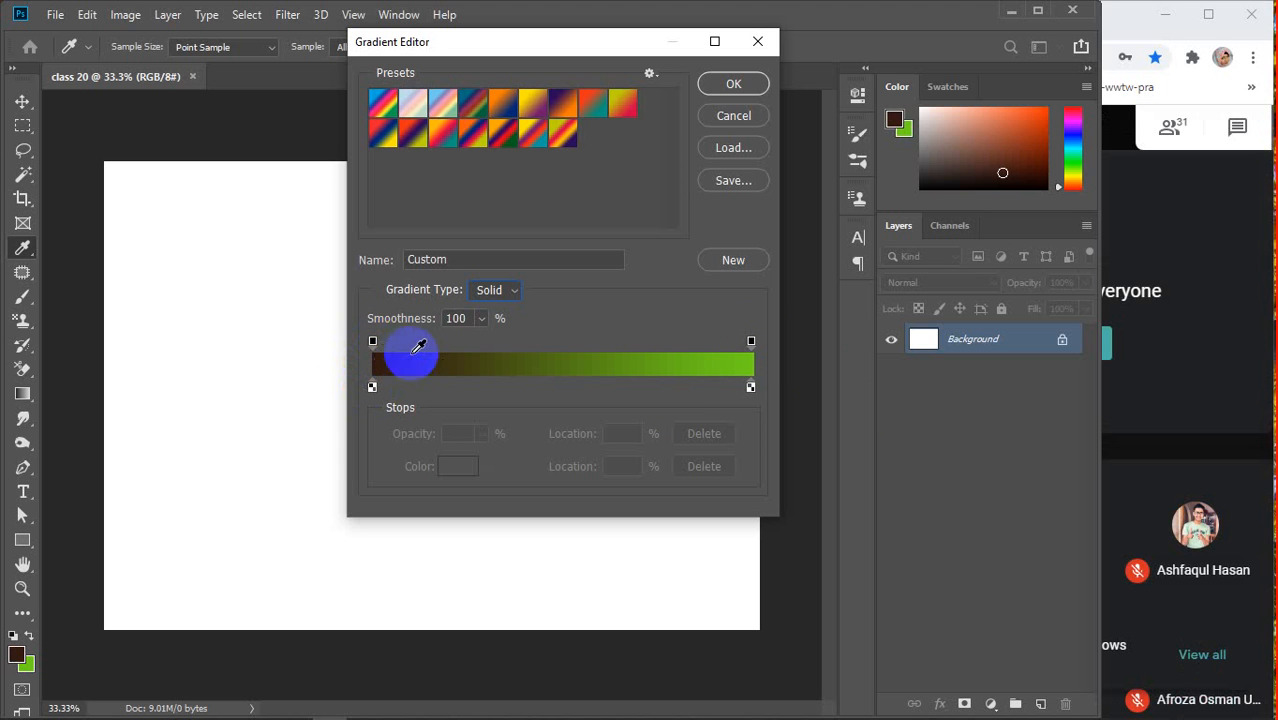
Add eleven dark brown color stops spread along the gradient bar between its start and end stops
{"action": "left_click", "coordinate": [750, 343]}
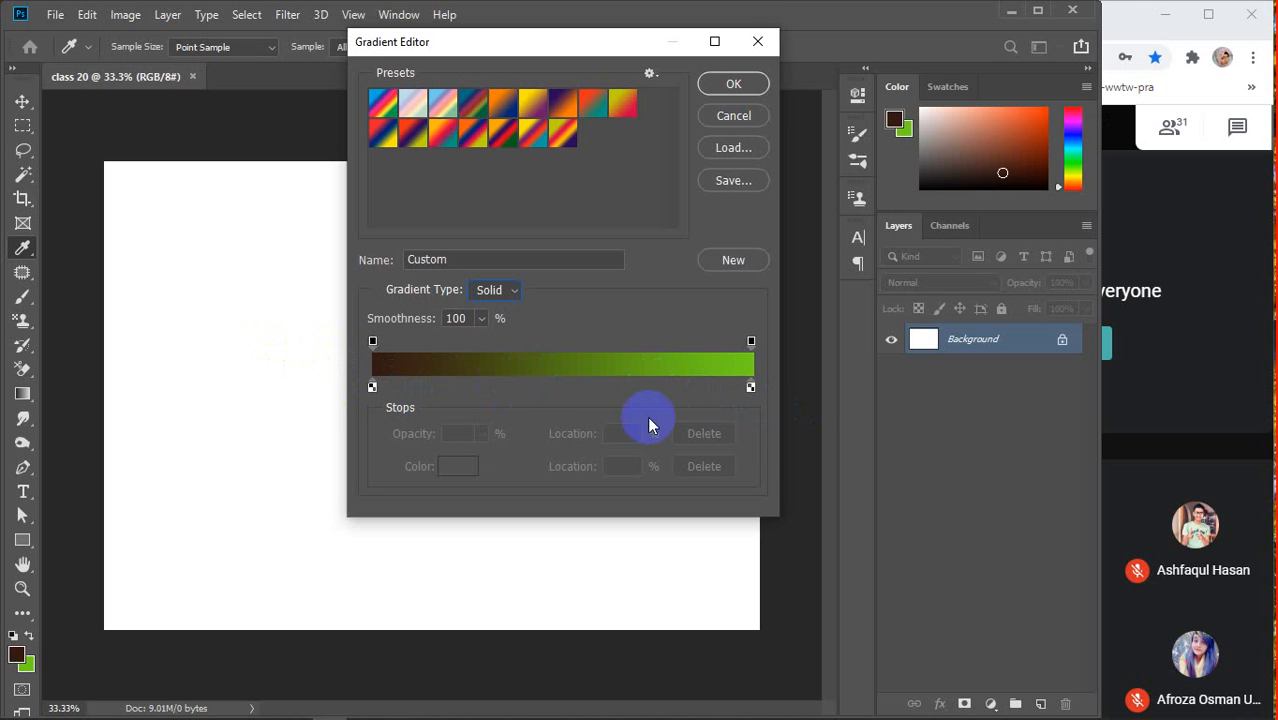
{"action": "left_click", "coordinate": [429, 384]}
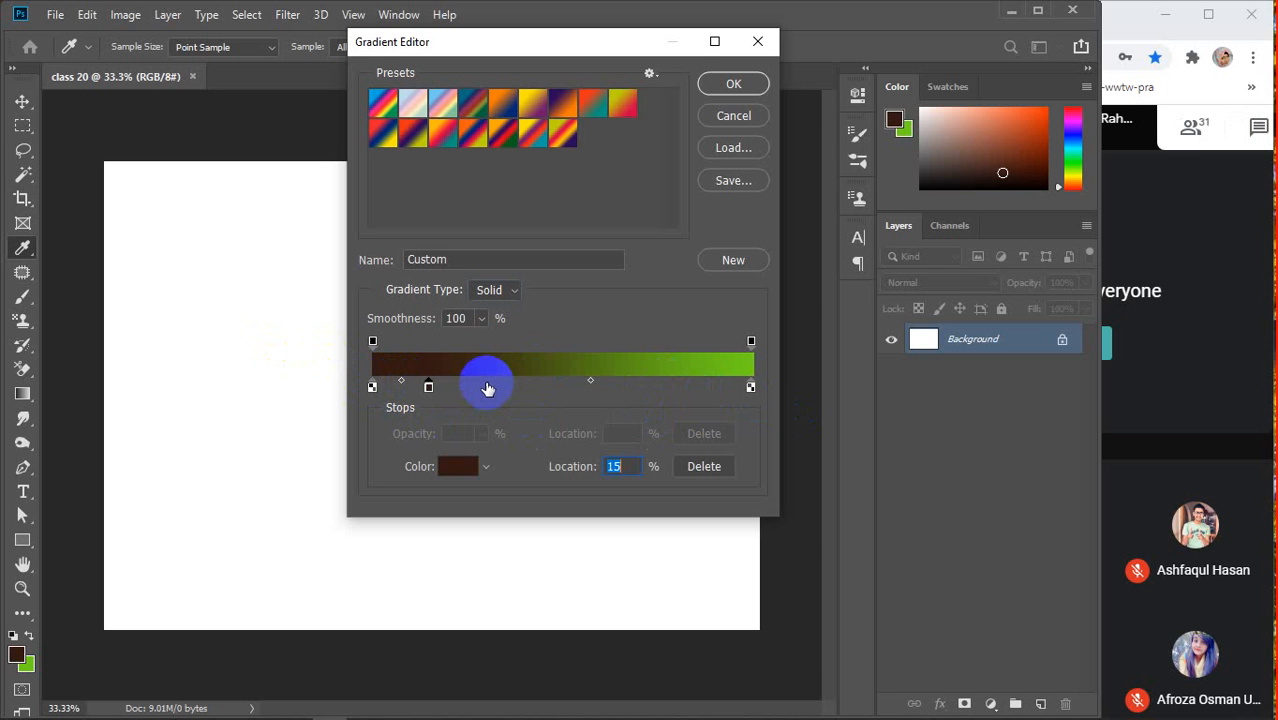
{"action": "left_click", "coordinate": [484, 386]}
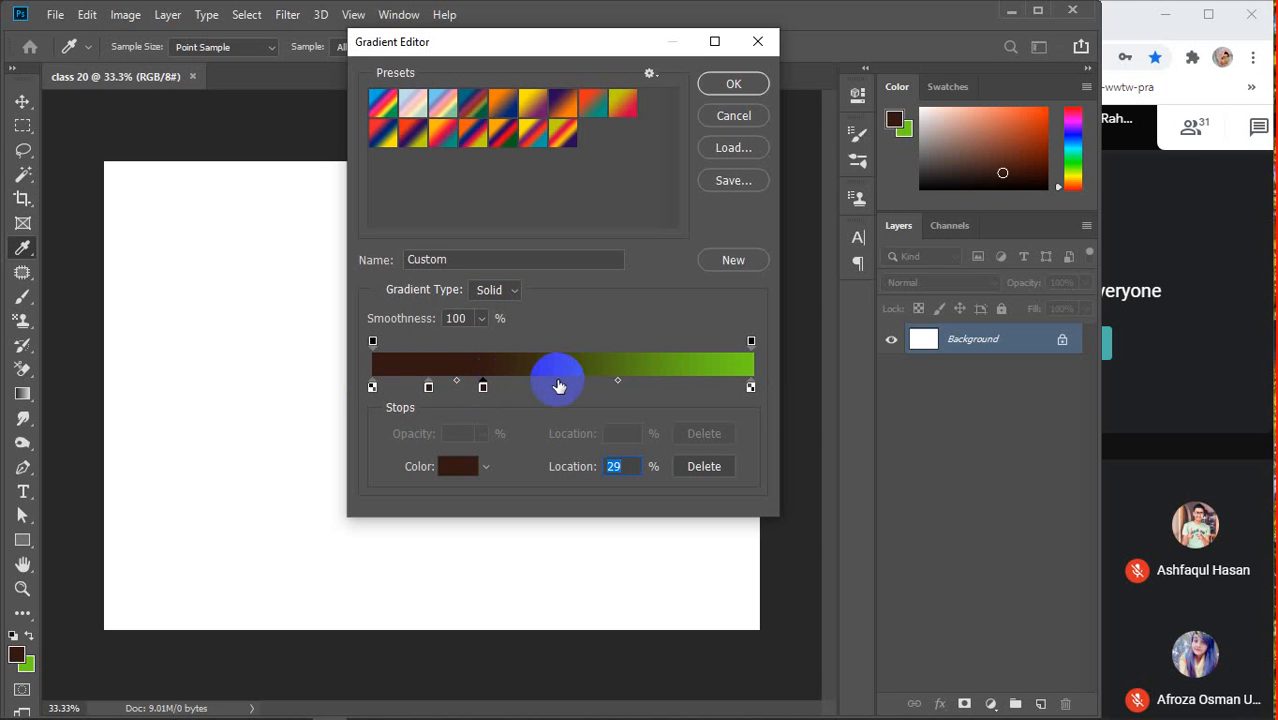
{"action": "left_click", "coordinate": [556, 386]}
{"action": "left_click", "coordinate": [616, 386]}
{"action": "left_click", "coordinate": [693, 386]}
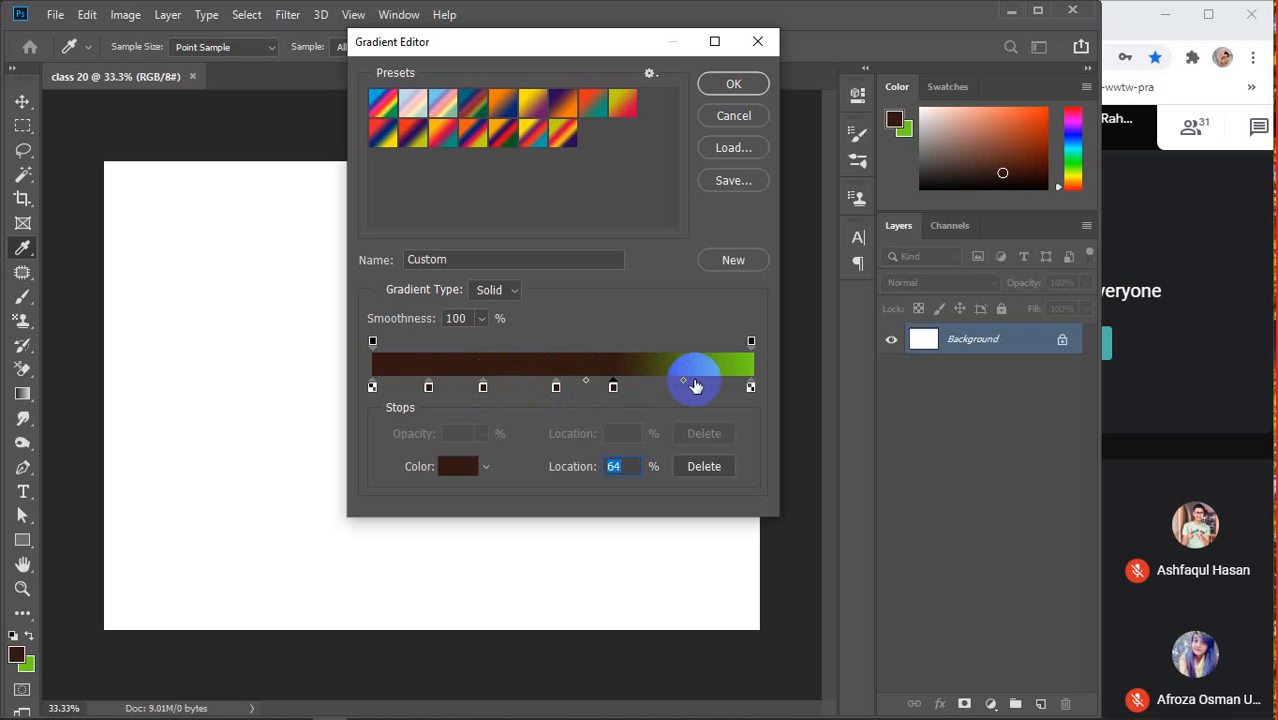
{"action": "left_click", "coordinate": [640, 386]}
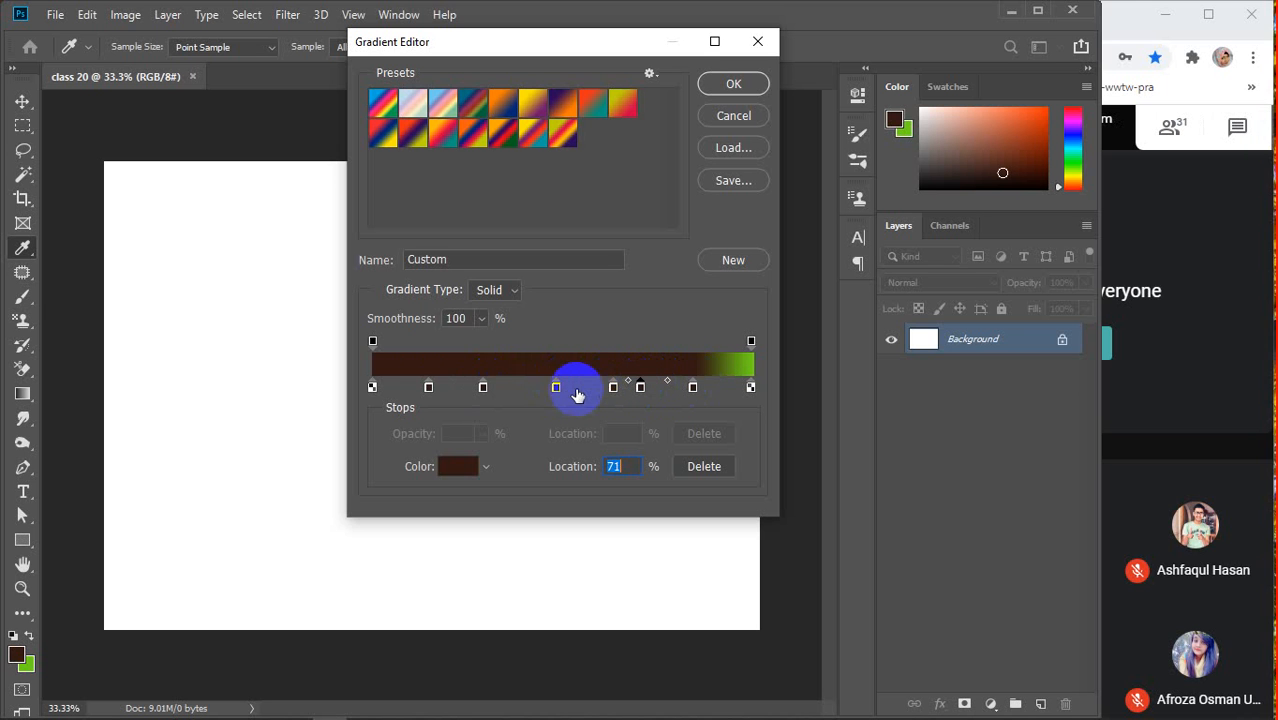
{"action": "left_click", "coordinate": [580, 386]}
{"action": "left_click", "coordinate": [515, 386]}
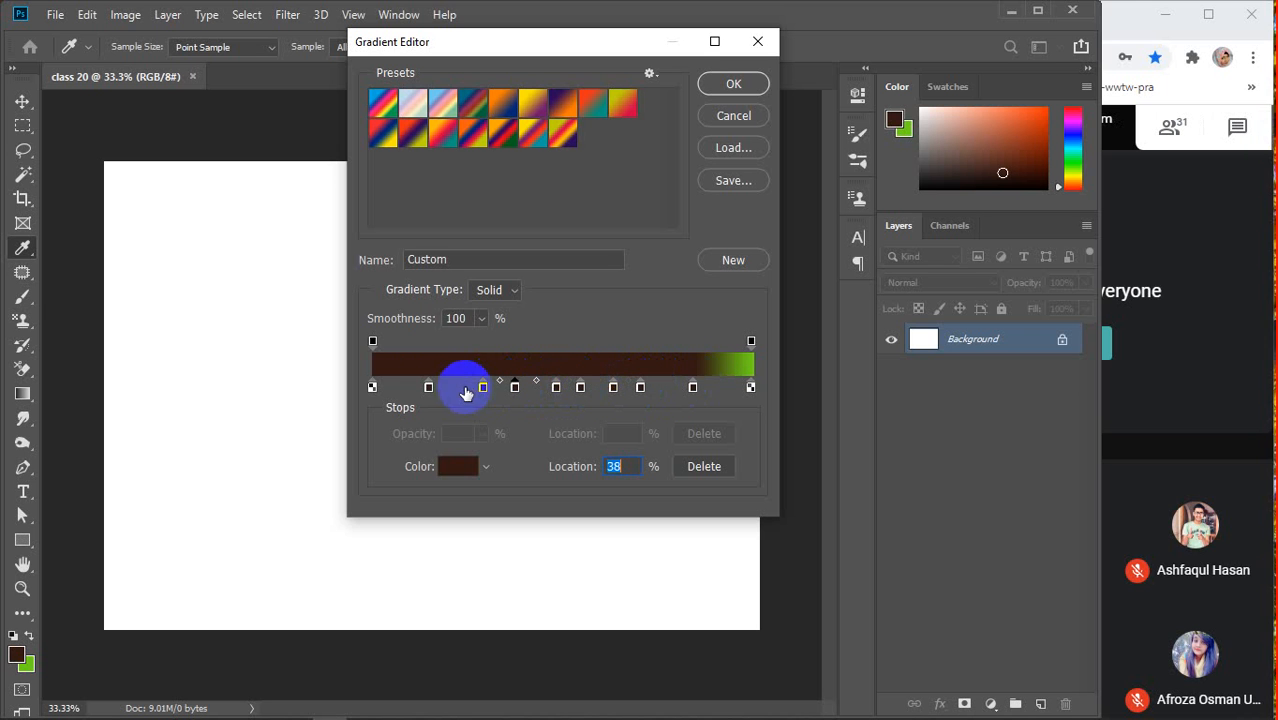
{"action": "left_click", "coordinate": [457, 386]}
{"action": "left_click", "coordinate": [399, 386]}
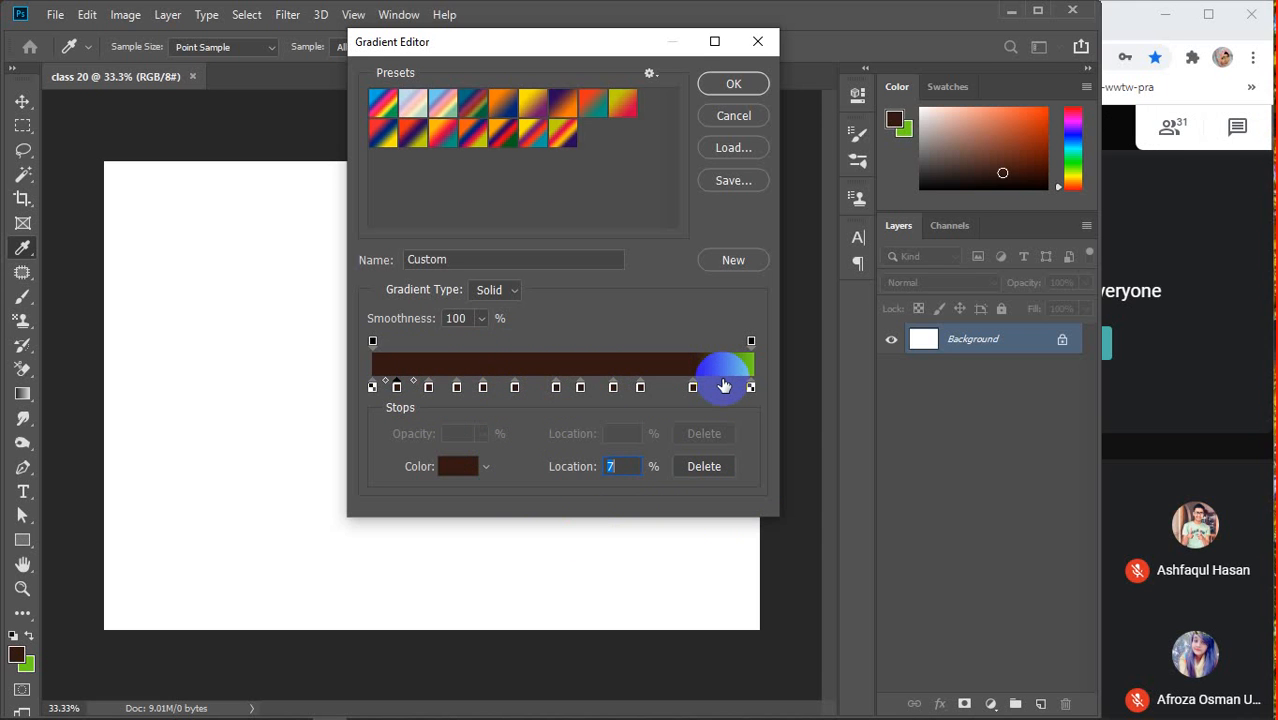
{"action": "left_click", "coordinate": [721, 386]}
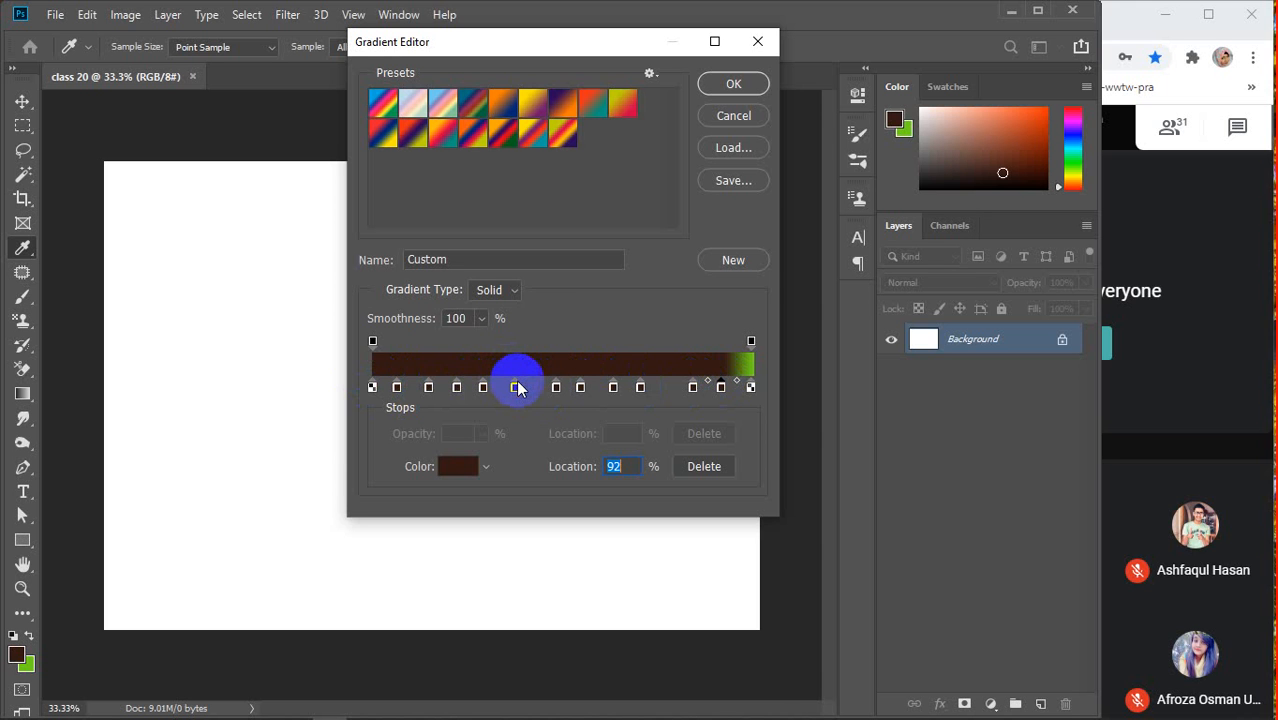
Delete the color stops at the 15% and 38% locations
{"action": "left_click", "coordinate": [428, 388]}
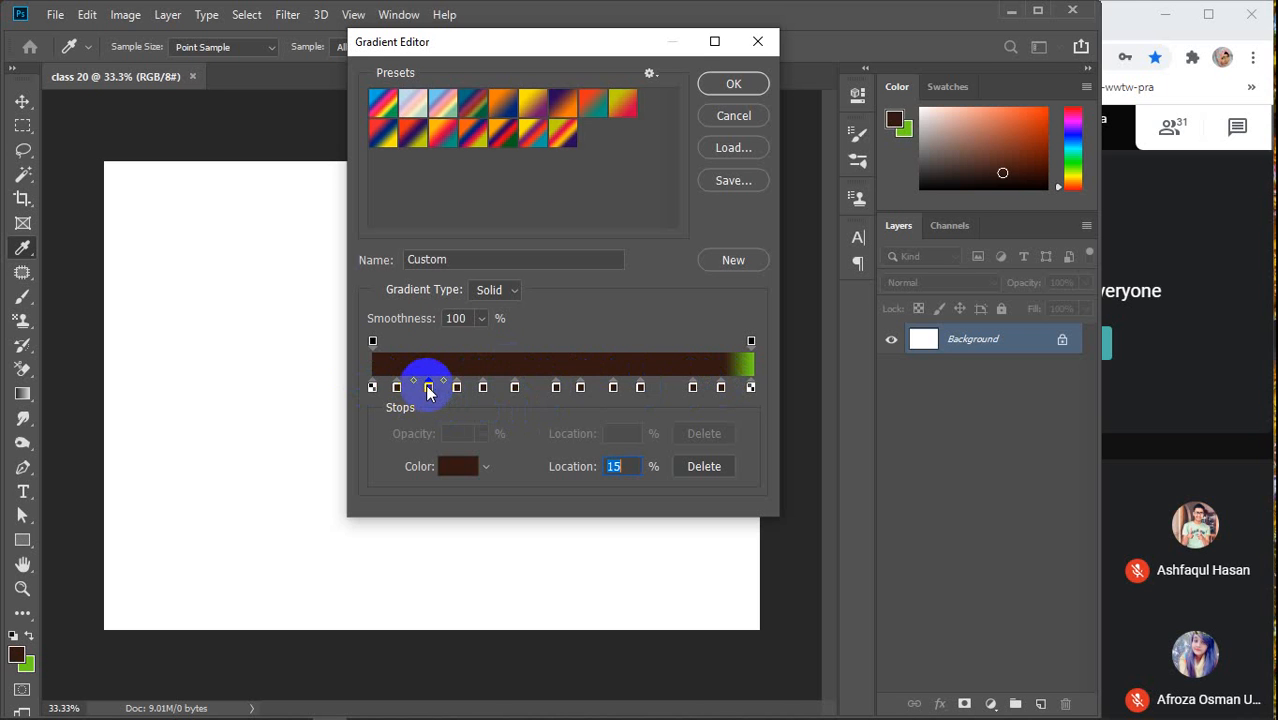
{"action": "left_click", "coordinate": [706, 470]}
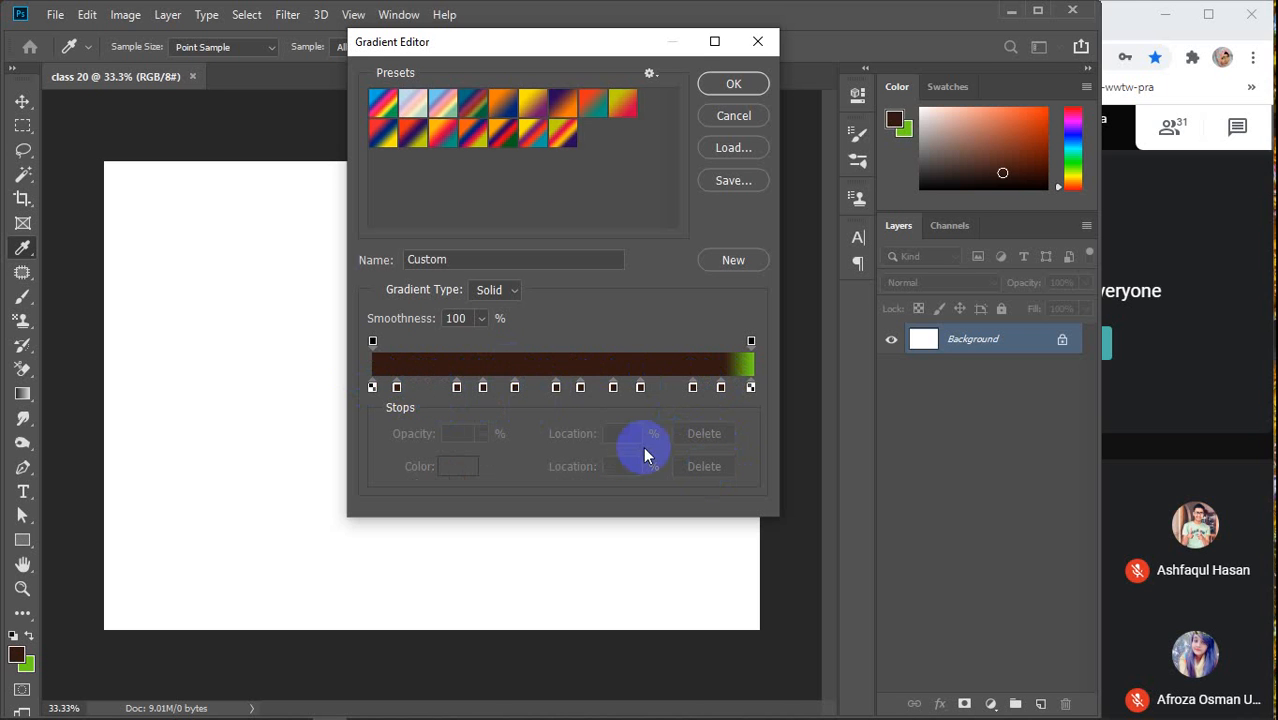
{"action": "left_click", "coordinate": [515, 387]}
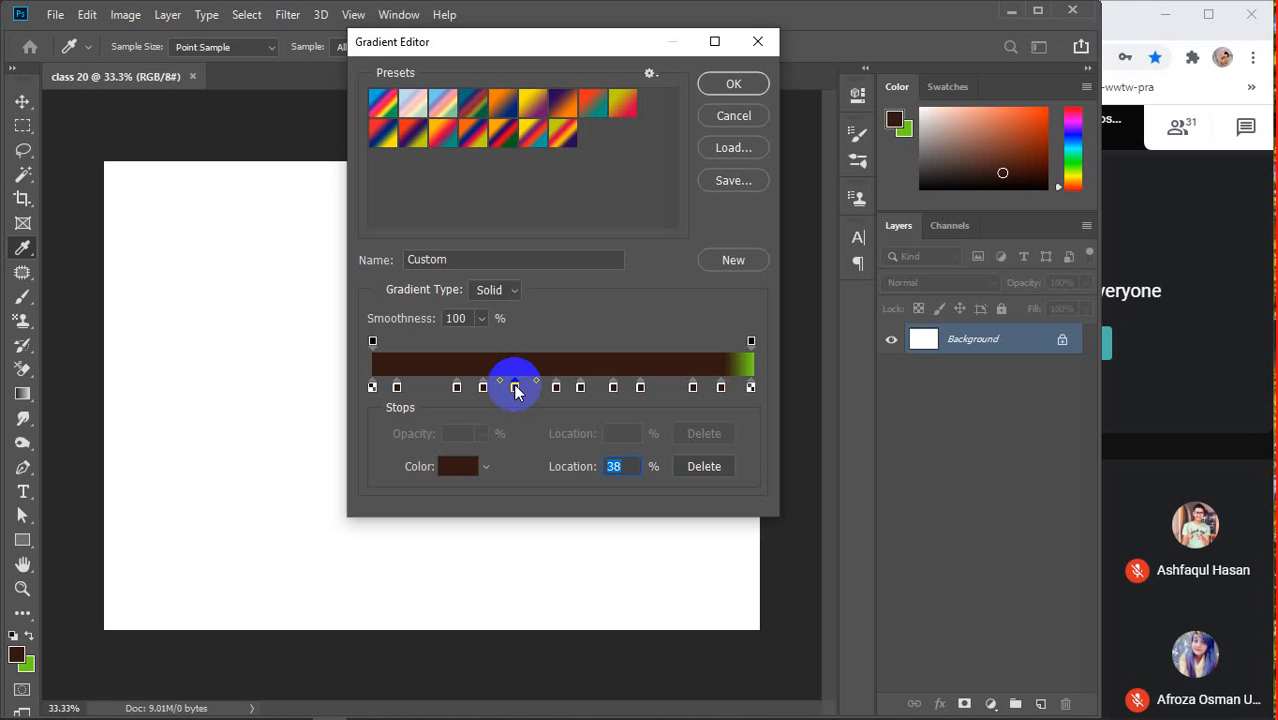
{"action": "left_click", "coordinate": [712, 466]}
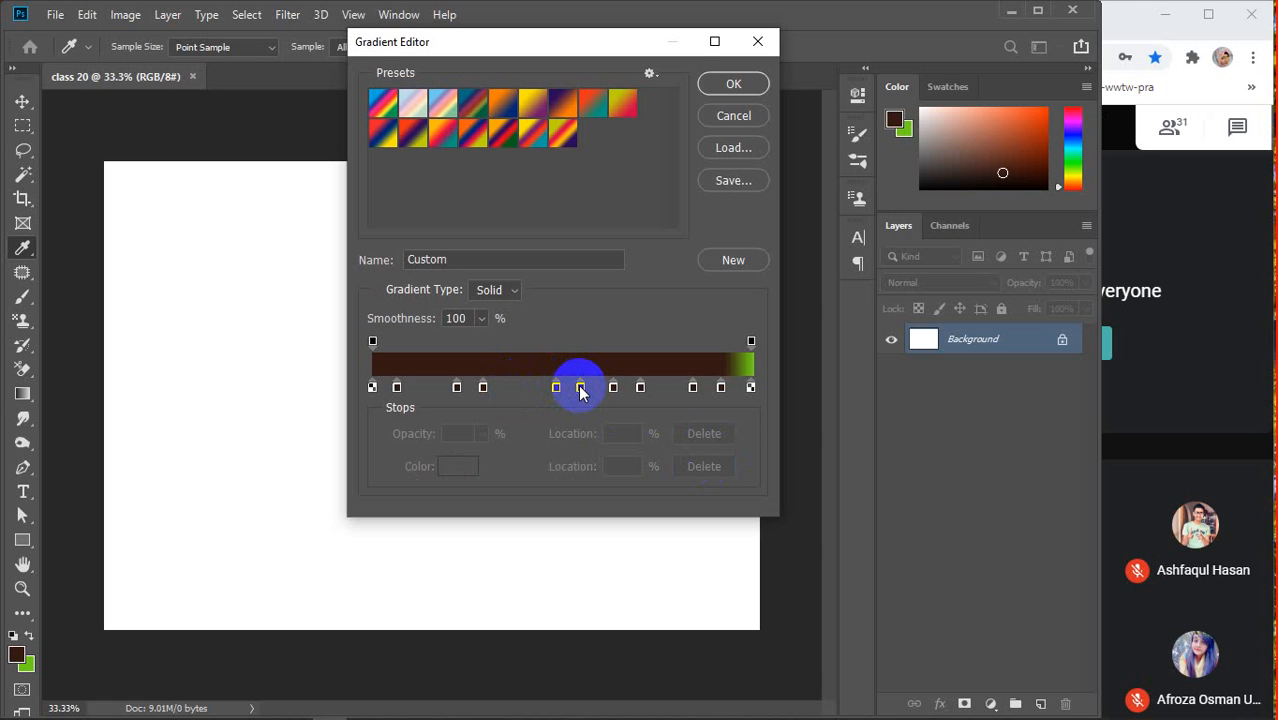
Remove the remaining intermediate color stops from the gradient bar, keeping only the start and end stops
{"action": "left_click", "coordinate": [580, 389]}
{"action": "left_click_drag", "start_coordinate": [580, 389], "coordinate": [597, 545]}
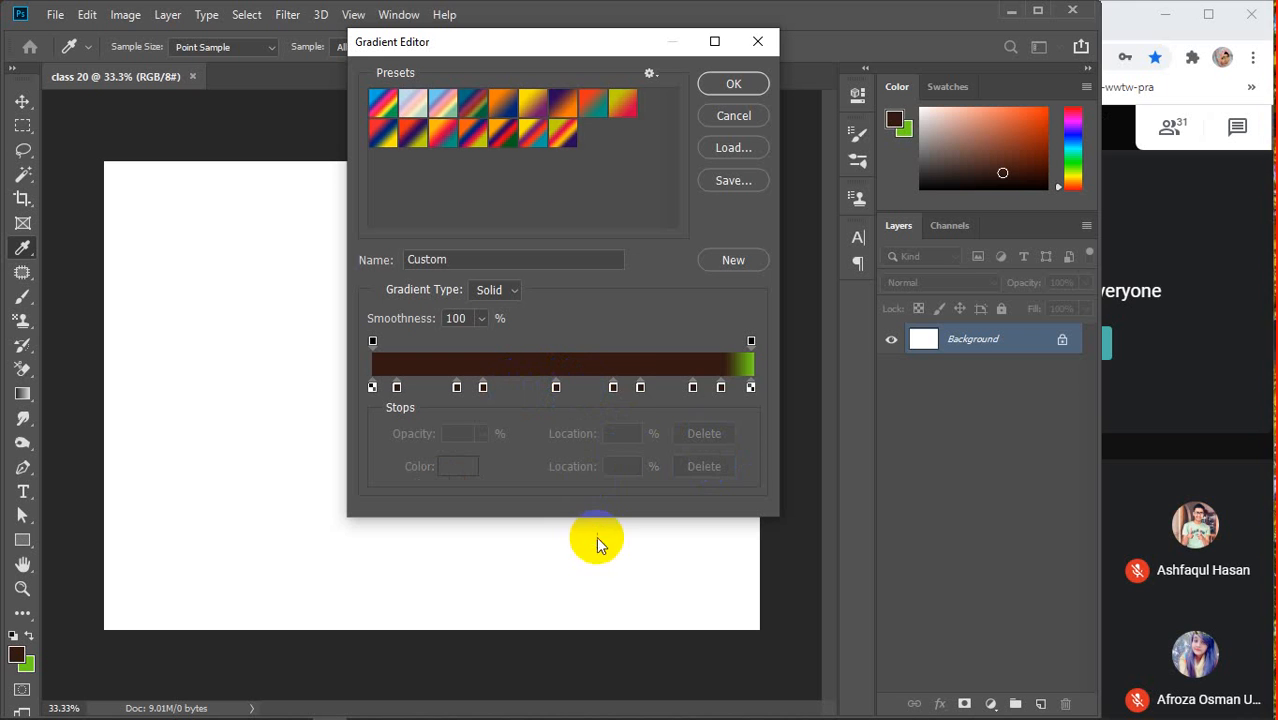
{"action": "left_click_drag", "start_coordinate": [640, 388], "coordinate": [640, 430]}
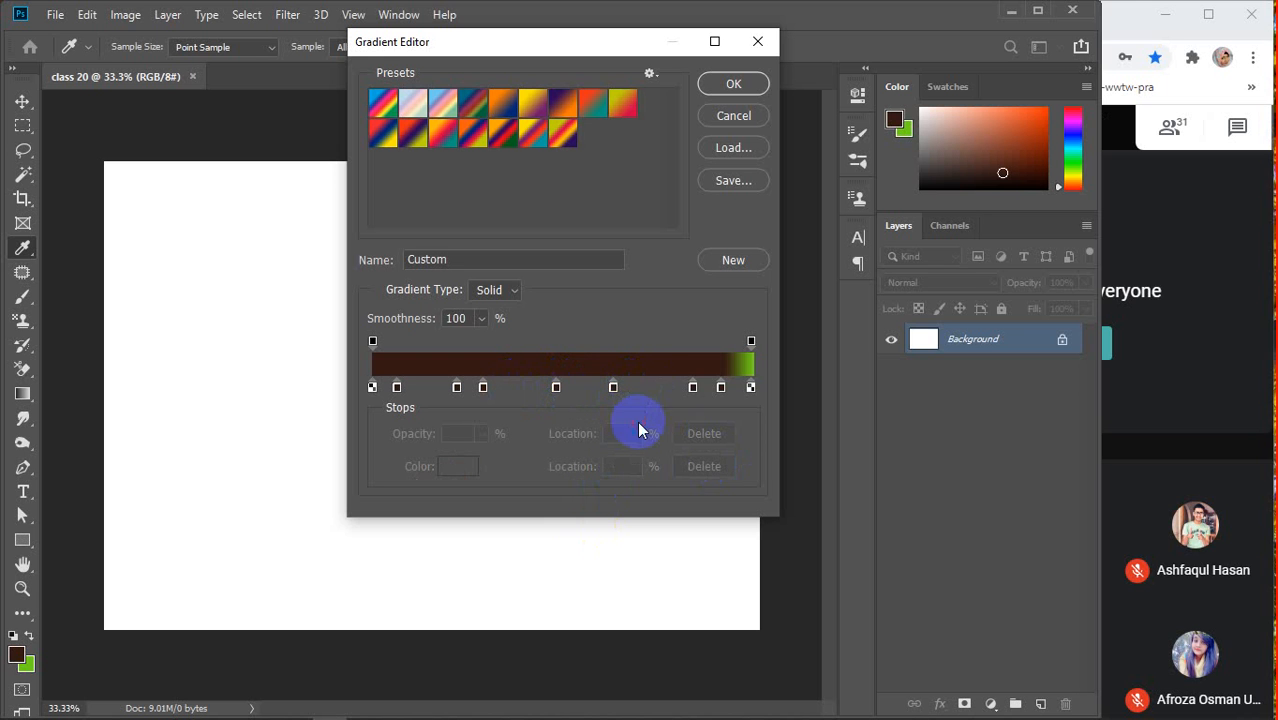
{"action": "left_click_drag", "start_coordinate": [721, 388], "coordinate": [685, 422]}
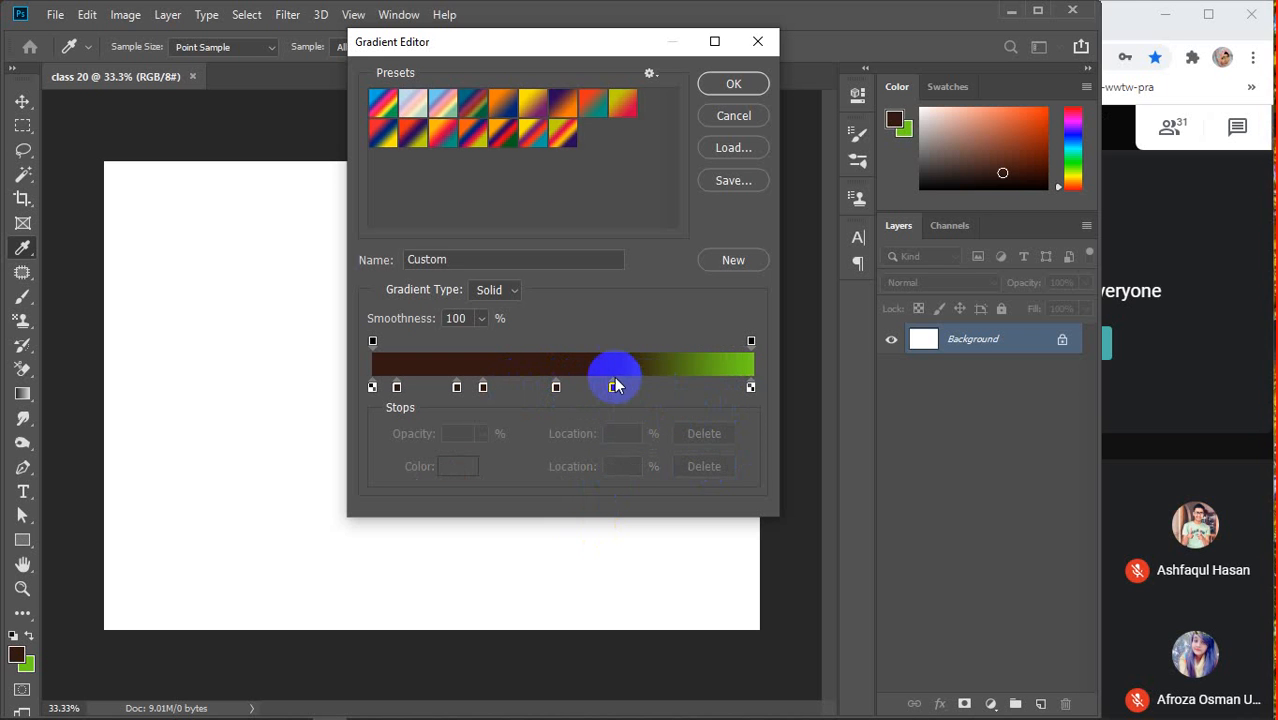
{"action": "left_click_drag", "start_coordinate": [615, 386], "coordinate": [555, 426]}
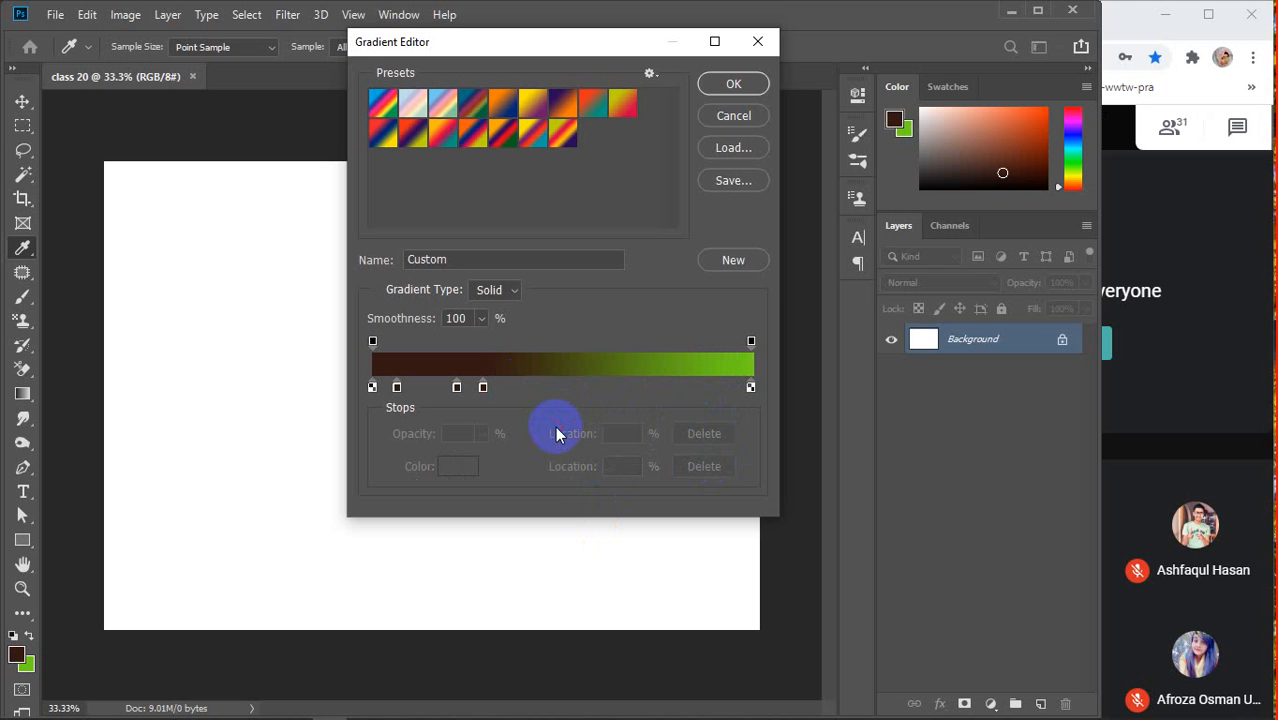
{"action": "left_click_drag", "start_coordinate": [484, 387], "coordinate": [491, 434]}
{"action": "left_click_drag", "start_coordinate": [457, 386], "coordinate": [463, 417]}
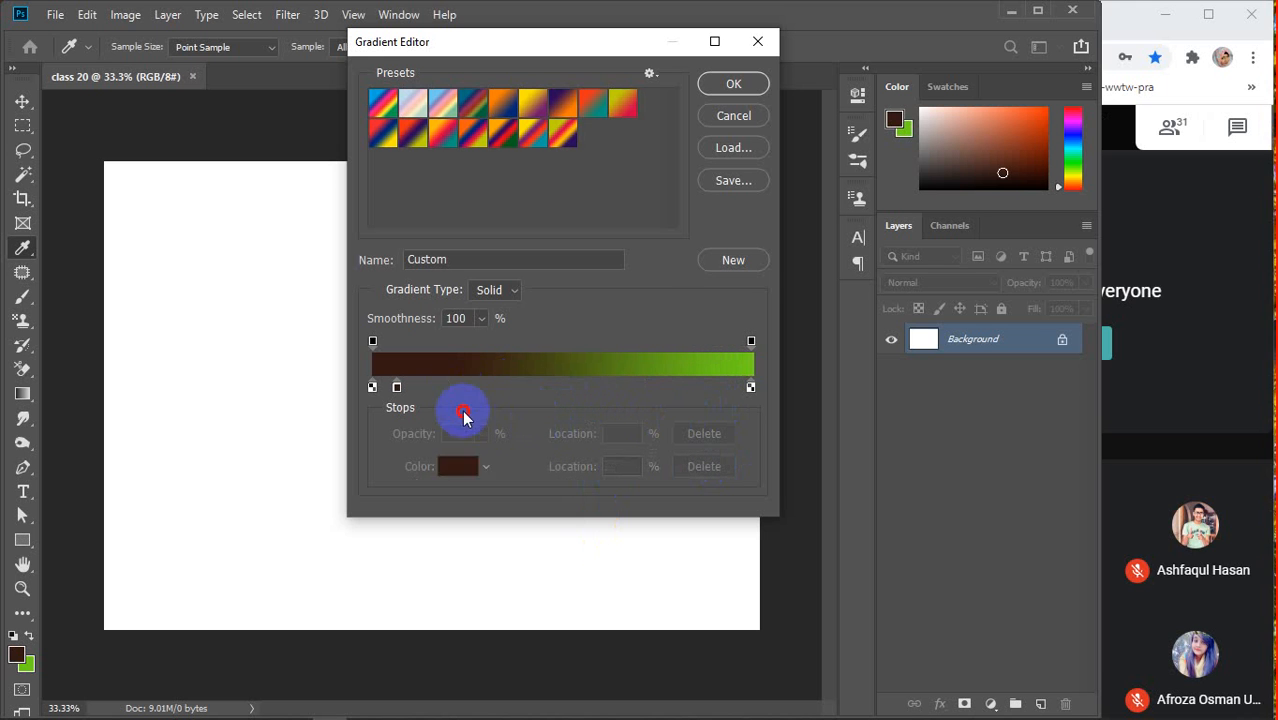
{"action": "left_click_drag", "start_coordinate": [397, 388], "coordinate": [539, 408]}
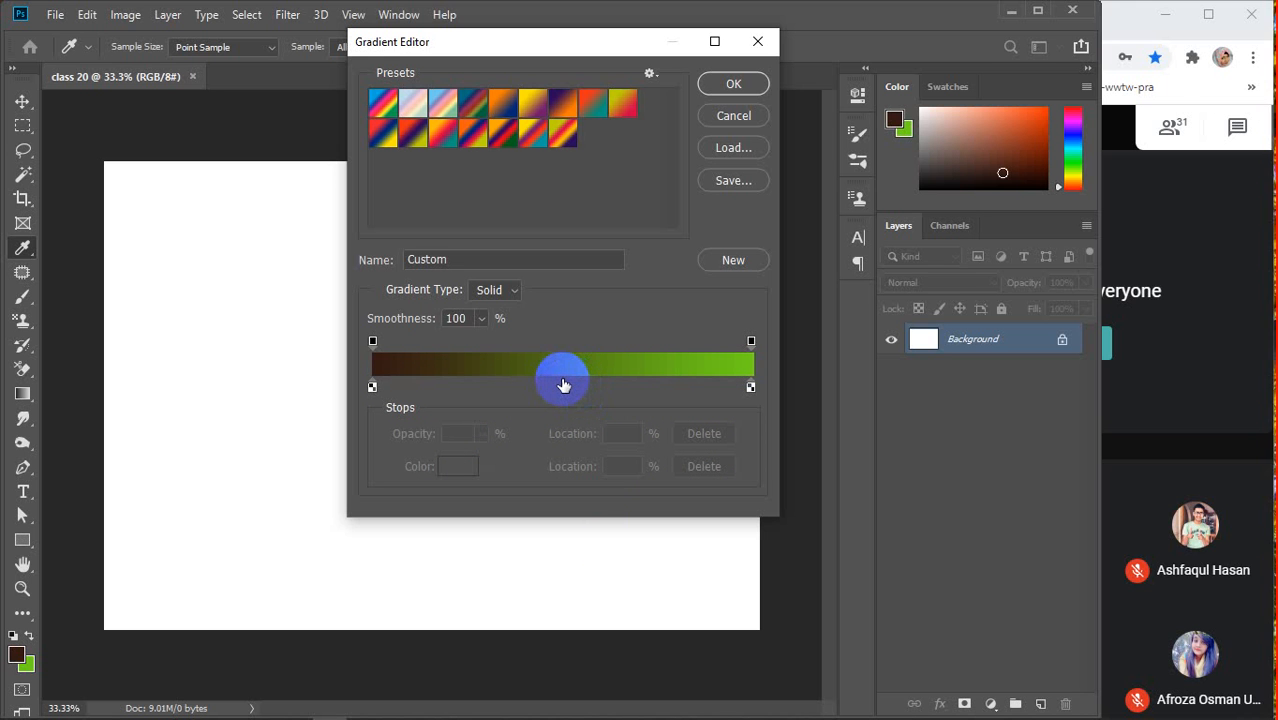
Demonstrate adding a color stop near the middle of the gradient bar and pulling it off, at 51% and at 50%
{"action": "left_click", "coordinate": [566, 386]}
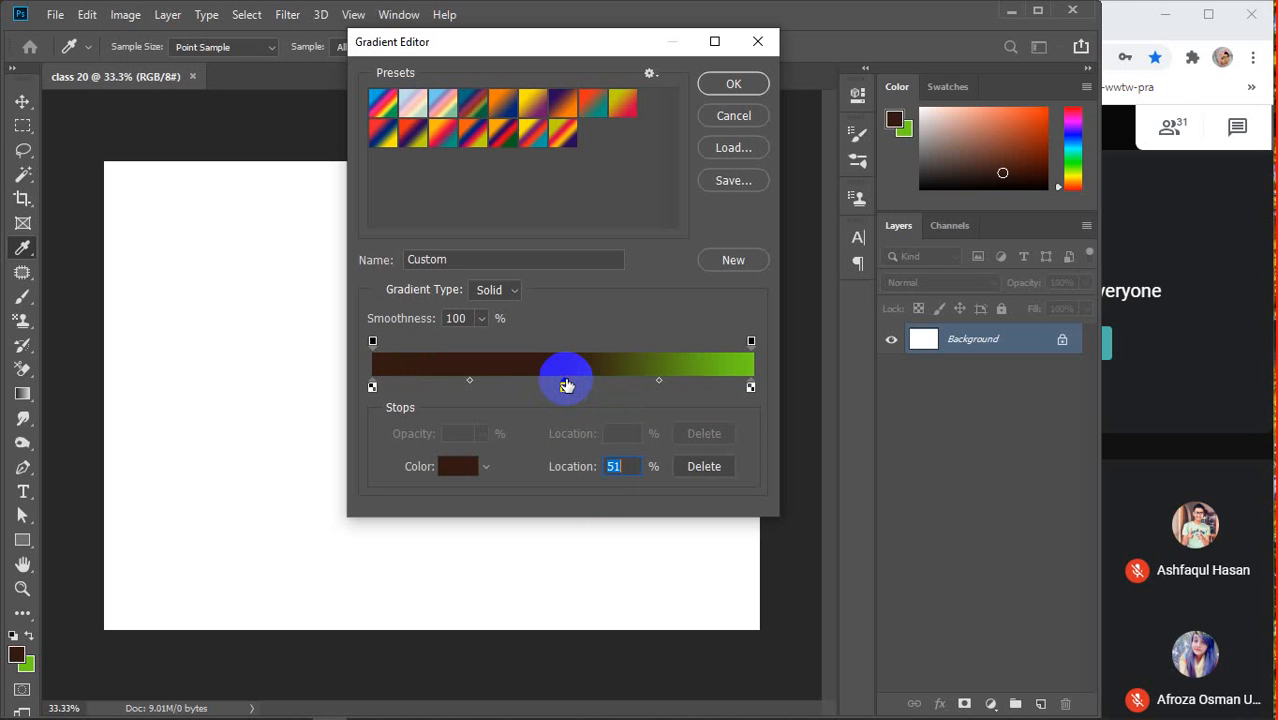
{"action": "left_click_drag", "start_coordinate": [566, 390], "coordinate": [568, 428]}
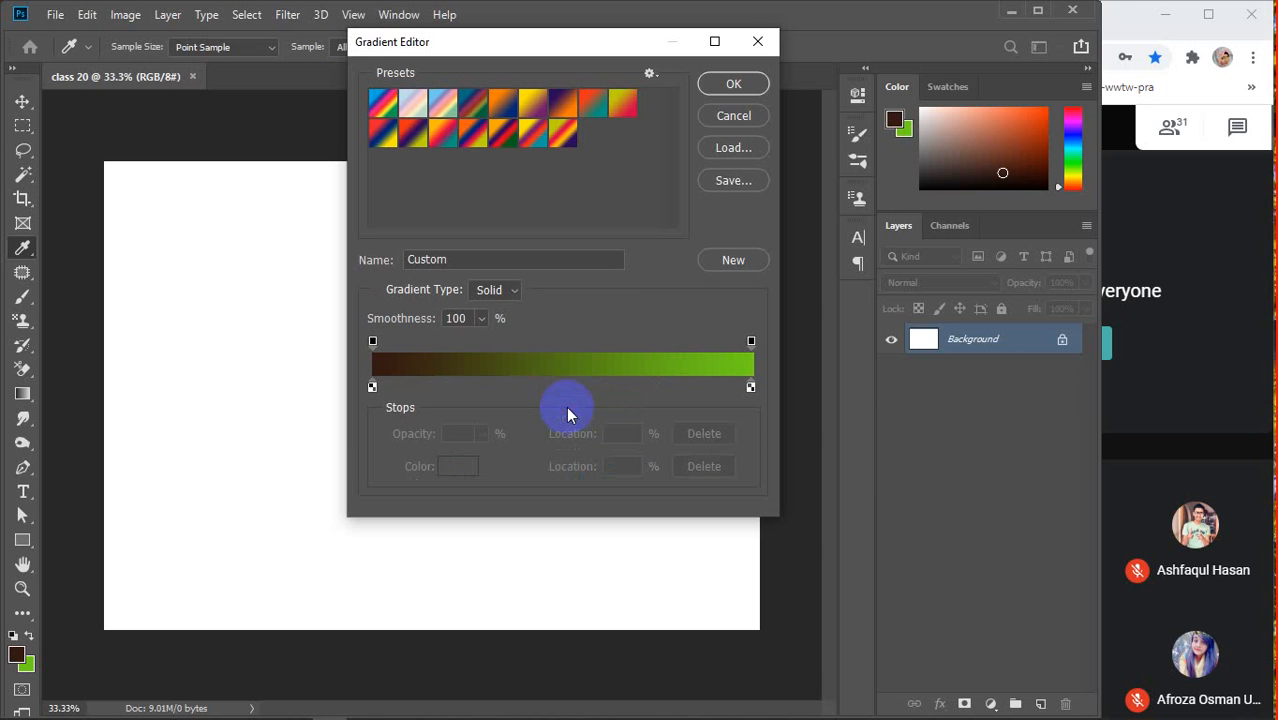
{"action": "left_click", "coordinate": [564, 386]}
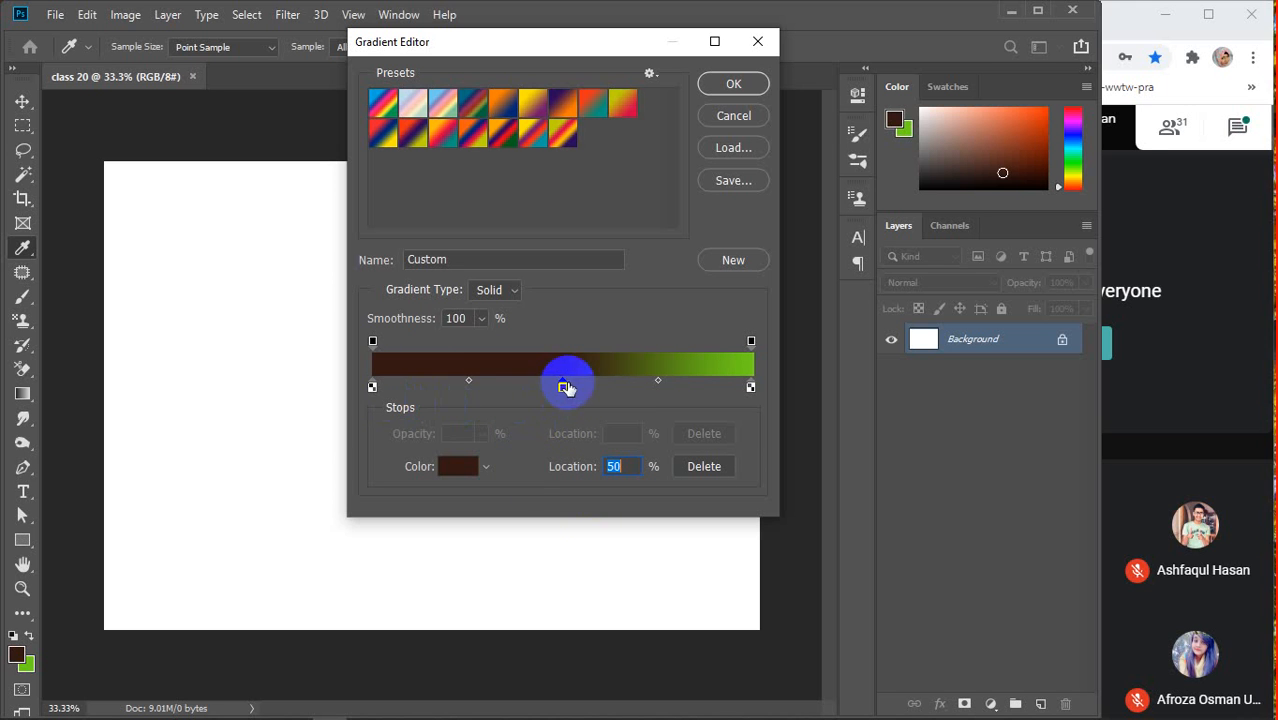
{"action": "left_click_drag", "start_coordinate": [562, 385], "coordinate": [566, 446]}
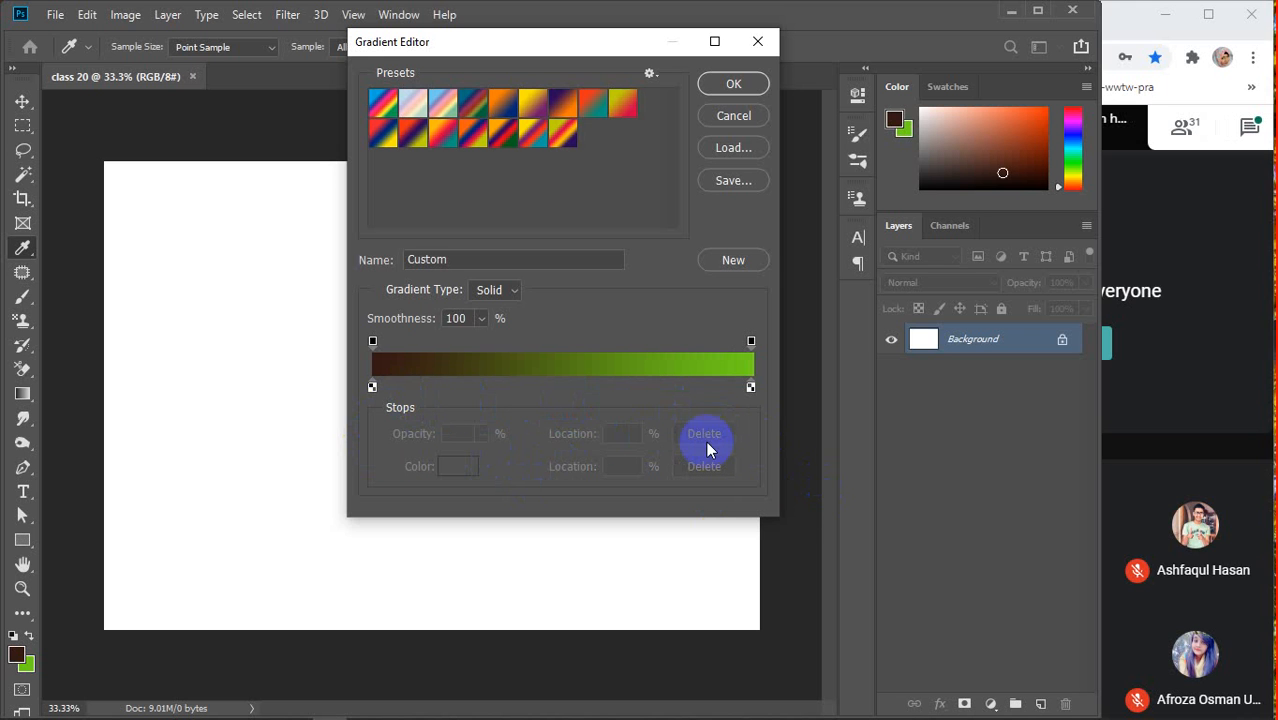
Check the colors of the start and end stops and add a green color stop at 50%
{"action": "left_click", "coordinate": [372, 388]}
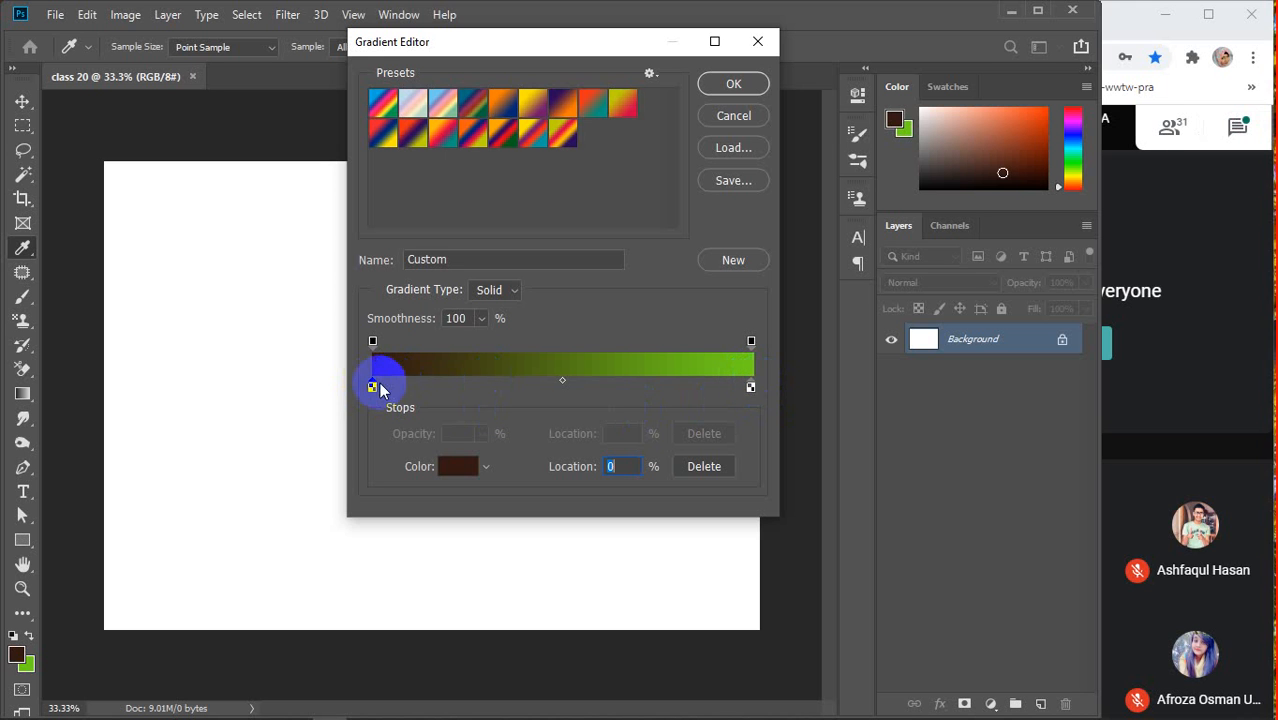
{"action": "left_click", "coordinate": [751, 388]}
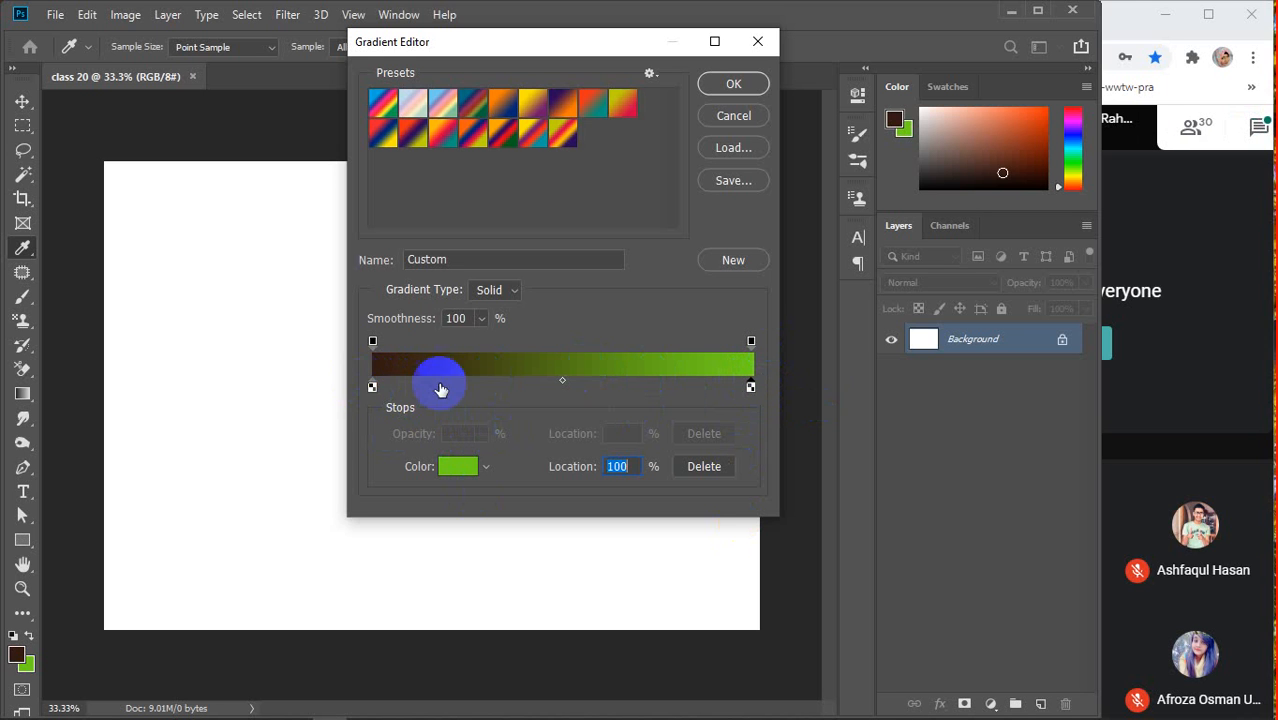
{"action": "left_click", "coordinate": [561, 388]}
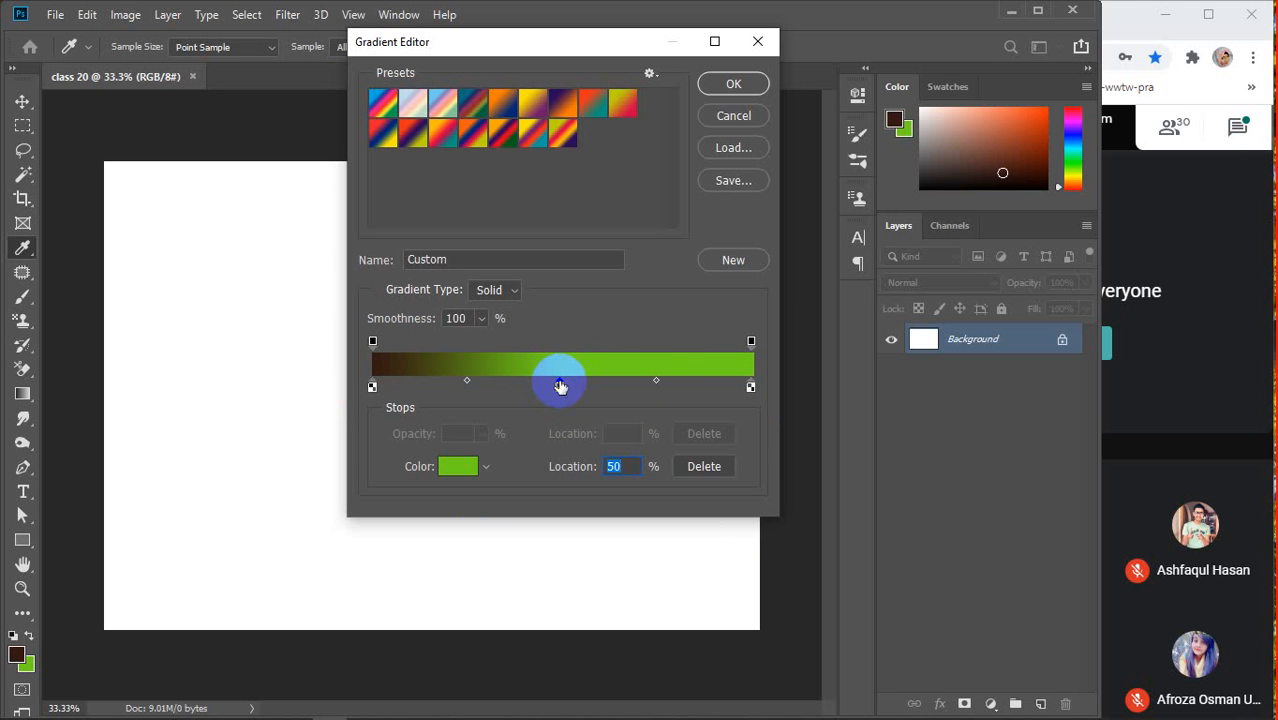
{"action": "left_click", "coordinate": [751, 388]}
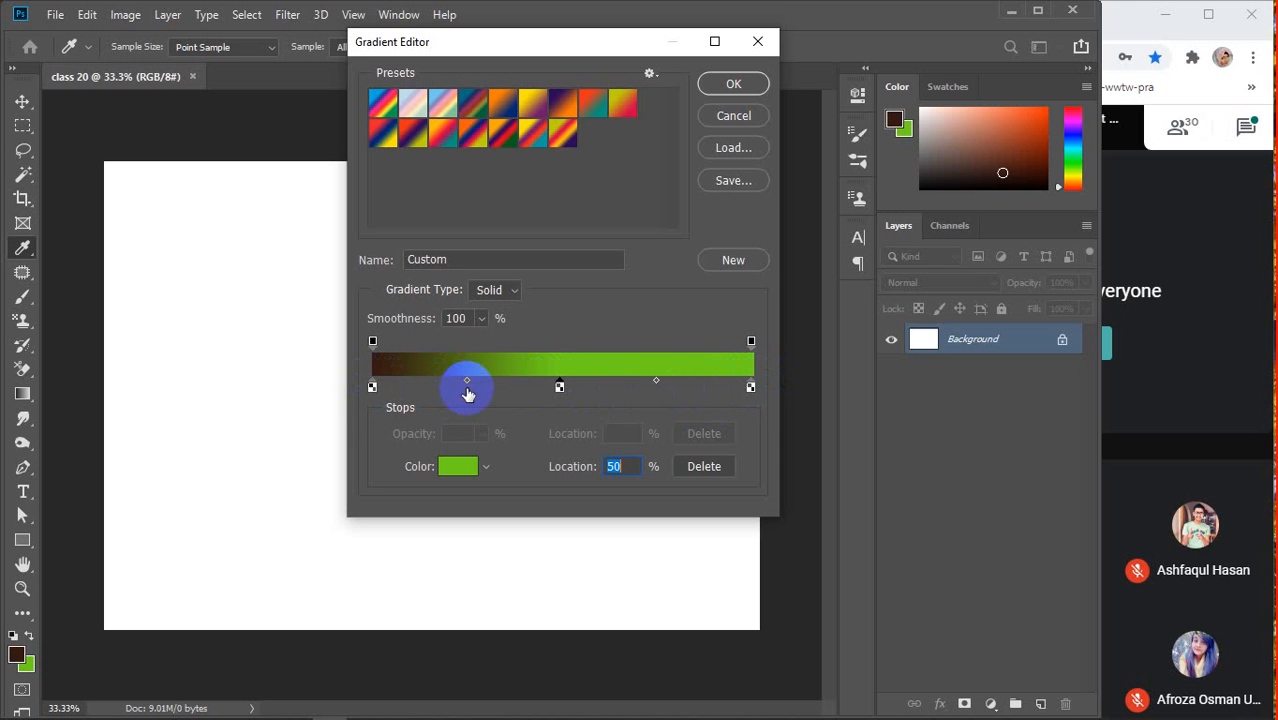
Set the start stop's color to dark blue, hex 09013d
{"action": "left_click", "coordinate": [371, 387]}
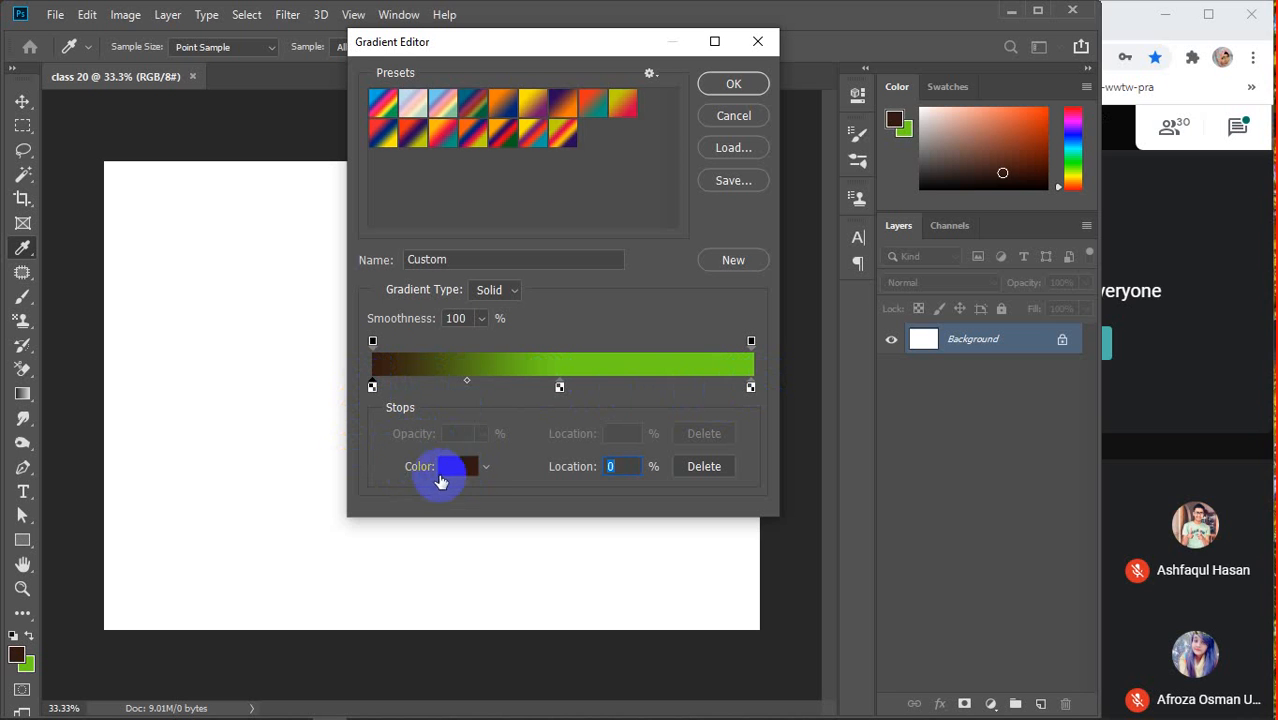
{"action": "left_click", "coordinate": [453, 470]}
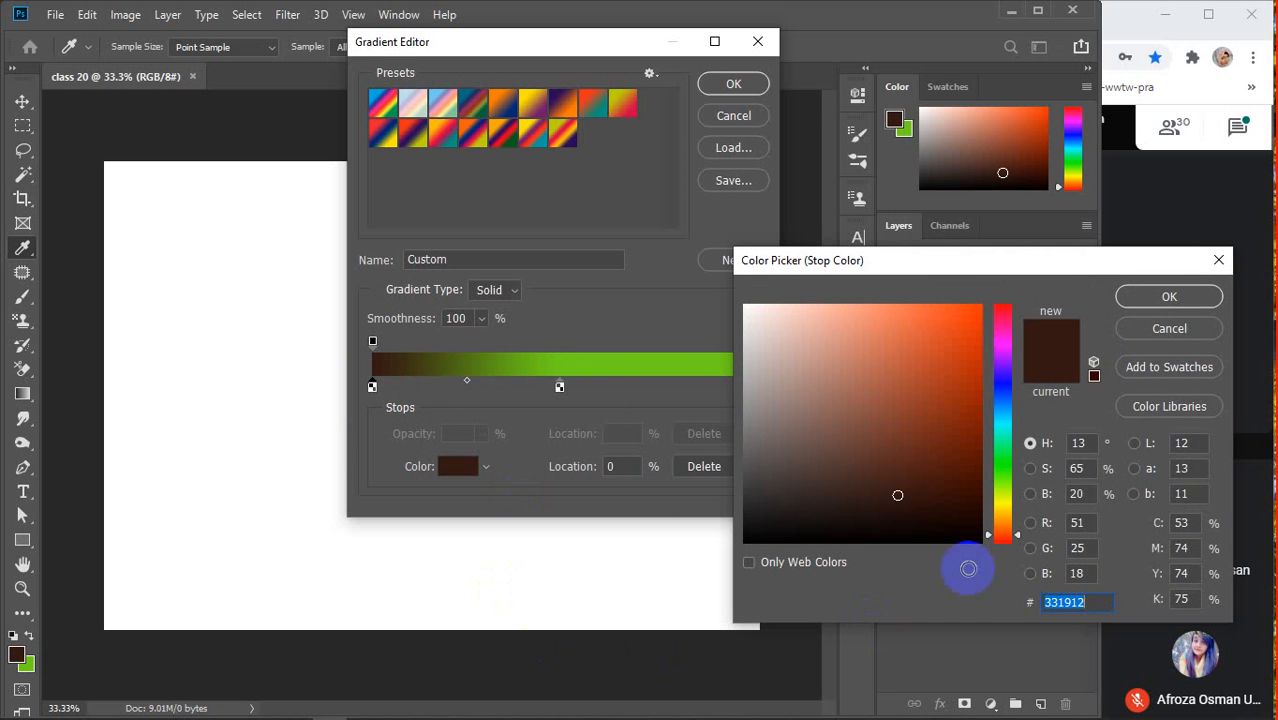
{"action": "left_click", "coordinate": [1005, 378]}
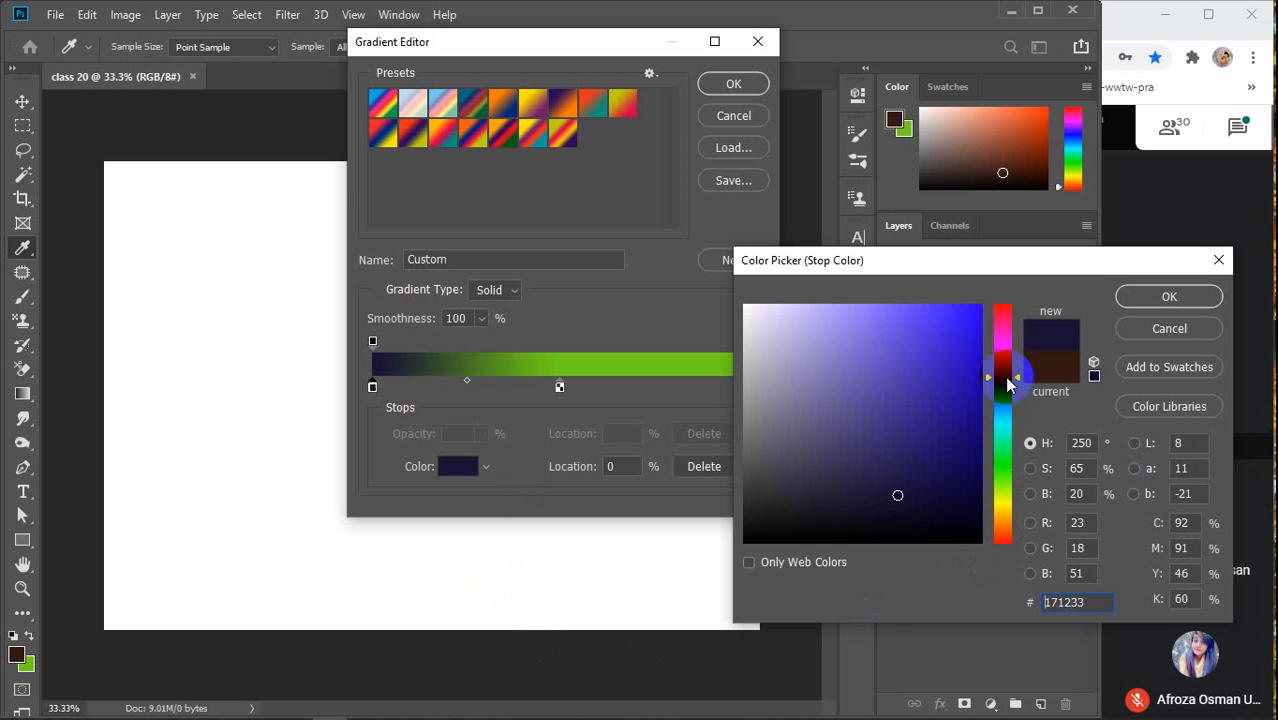
{"action": "left_click", "coordinate": [978, 486]}
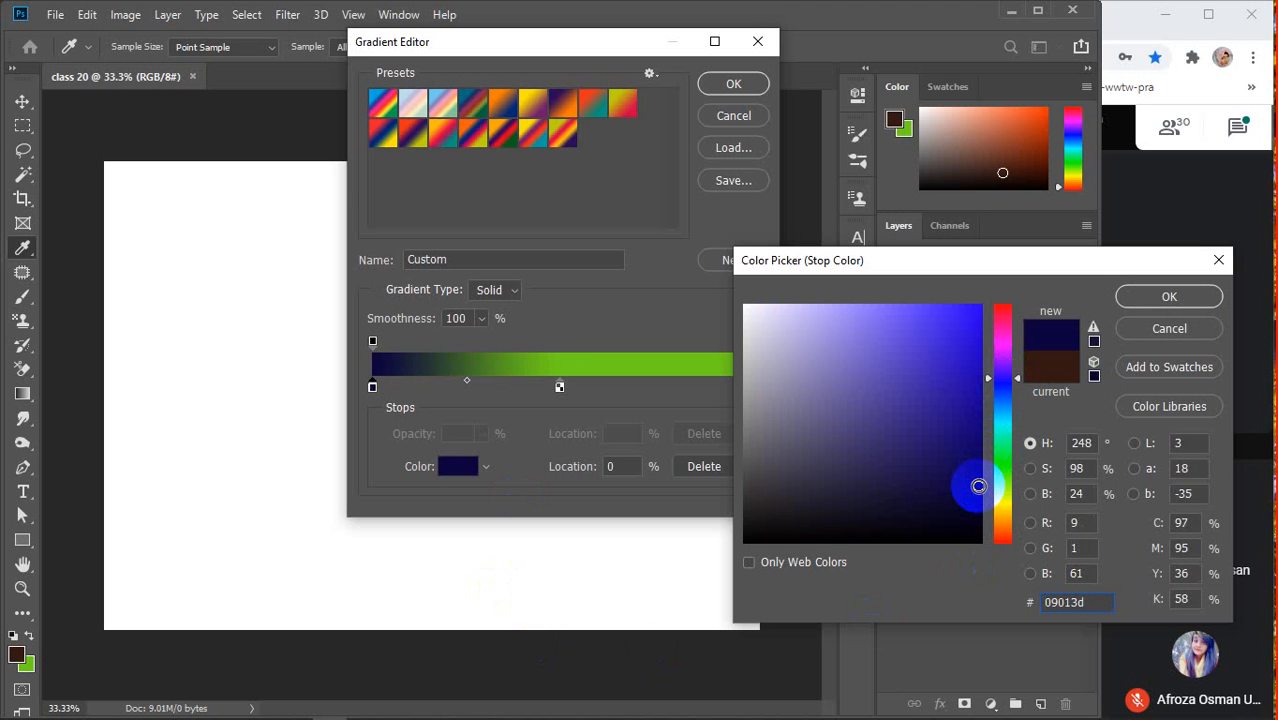
{"action": "left_click", "coordinate": [1196, 297]}
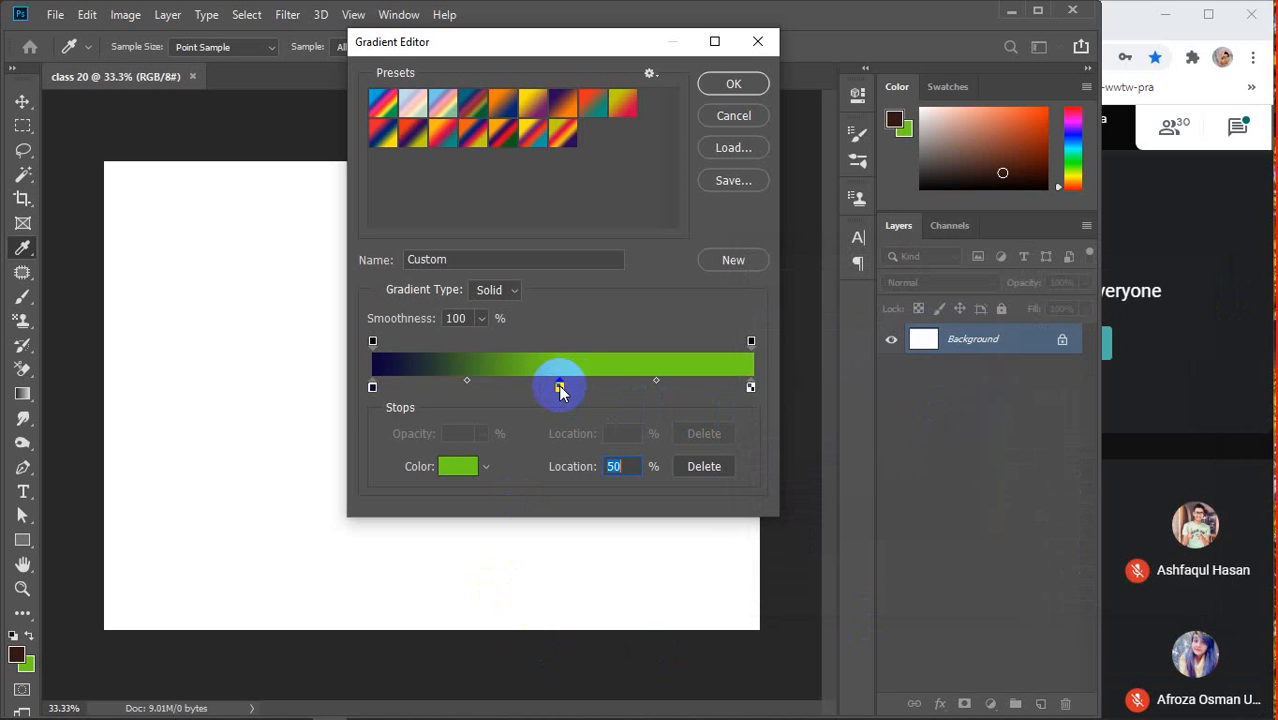
Change the color of the middle stop at 50% from the gradient bar to a bright, fully saturated blue
{"action": "left_click", "coordinate": [450, 466]}
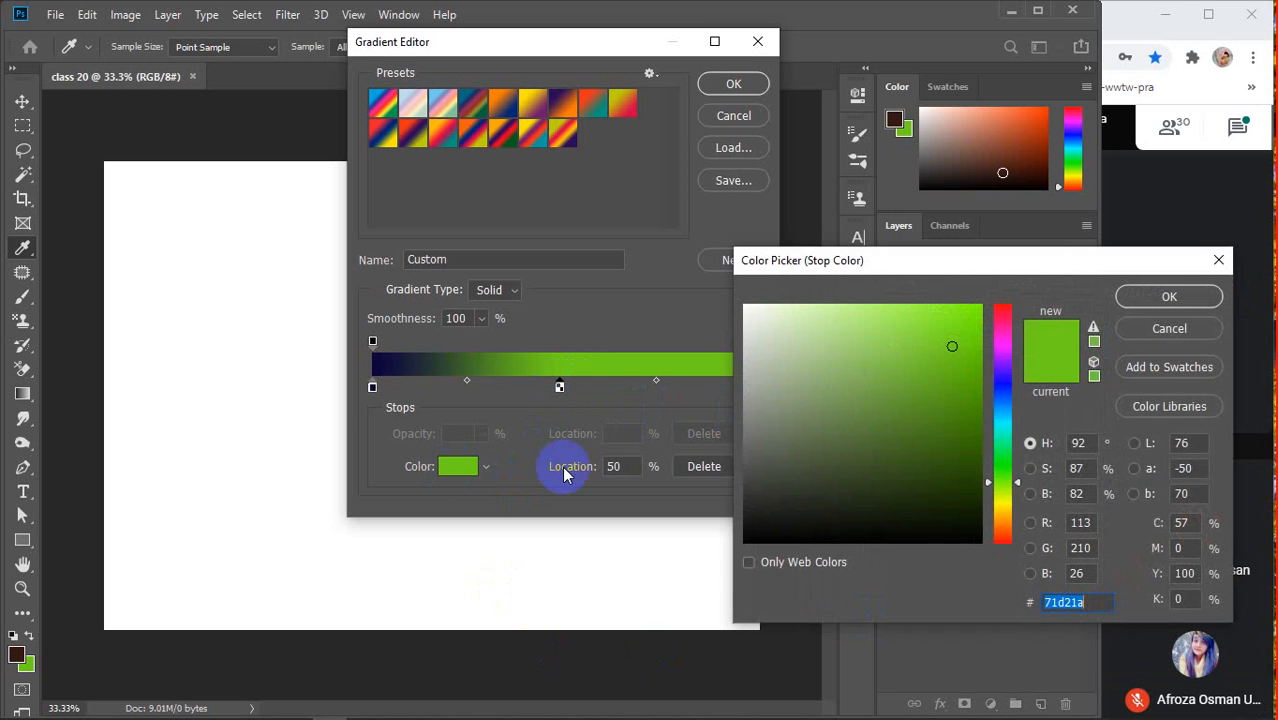
{"action": "left_click", "coordinate": [1004, 381]}
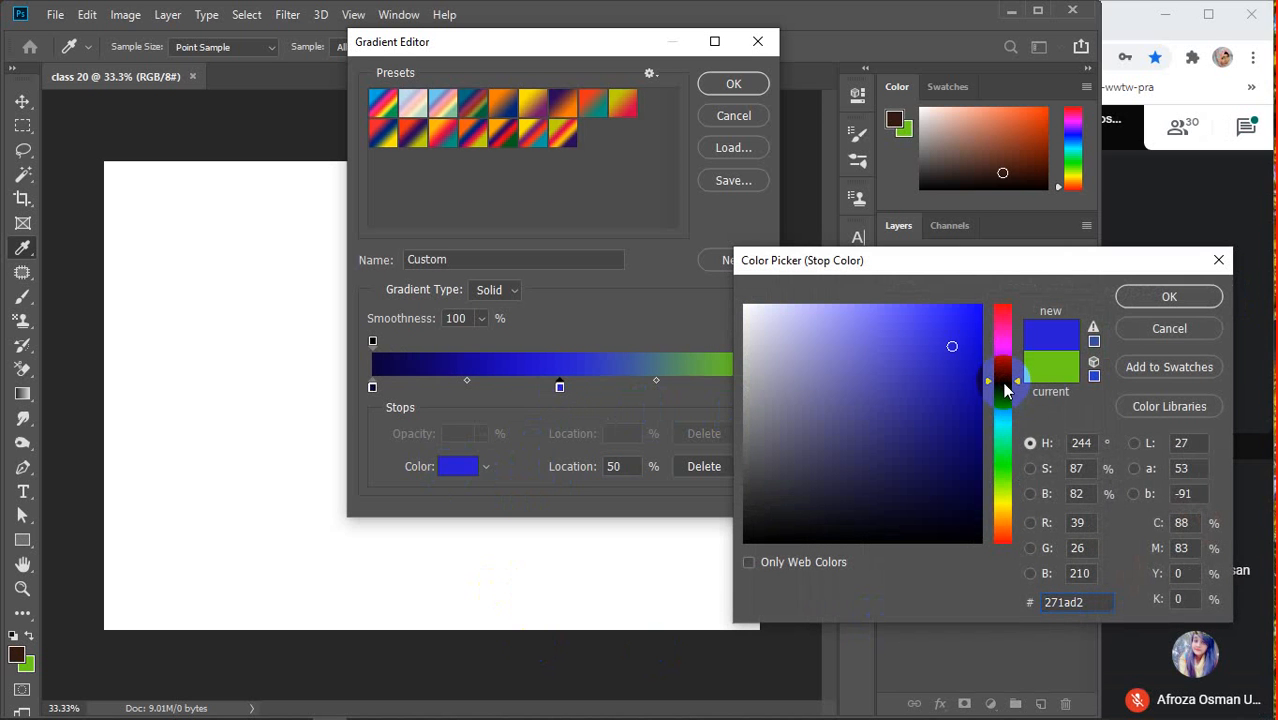
{"action": "left_click_drag", "start_coordinate": [1004, 382], "coordinate": [1004, 393]}
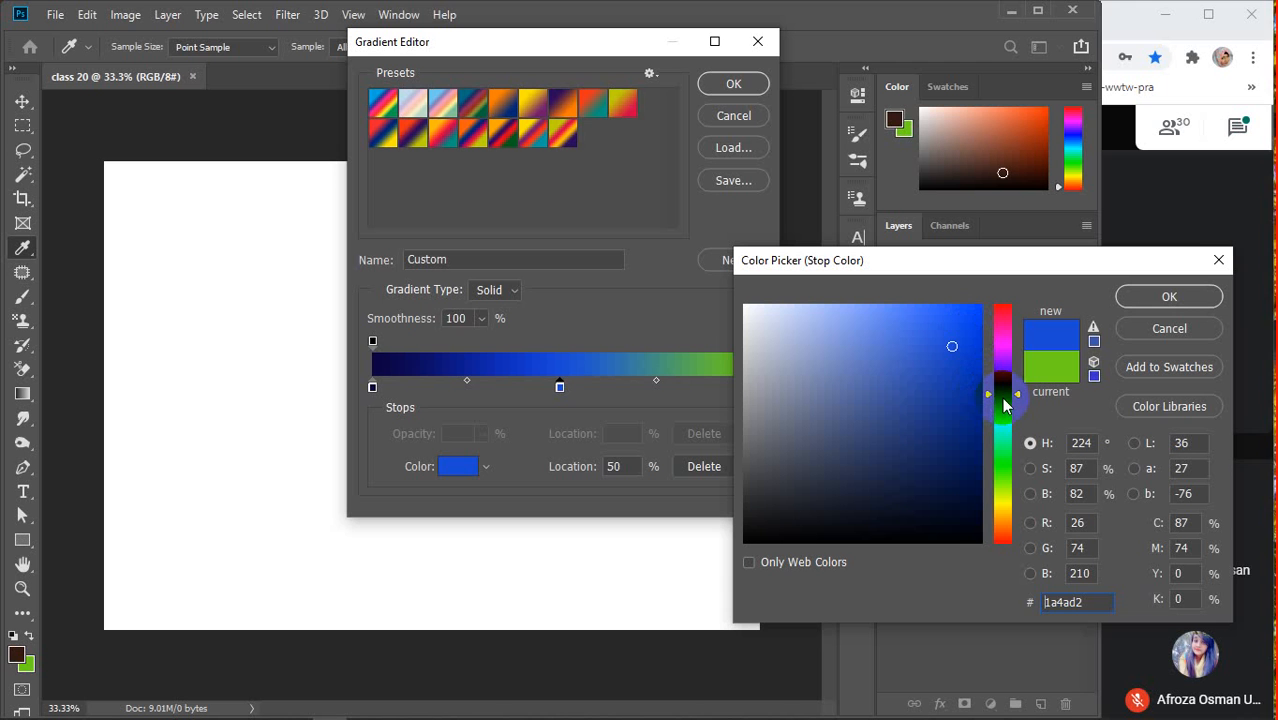
{"action": "mouse_move", "coordinate": [1004, 402]}
{"action": "left_mouse_down"}
{"action": "mouse_move", "coordinate": [1001, 380]}
{"action": "mouse_move", "coordinate": [1002, 392]}
{"action": "left_mouse_up"}
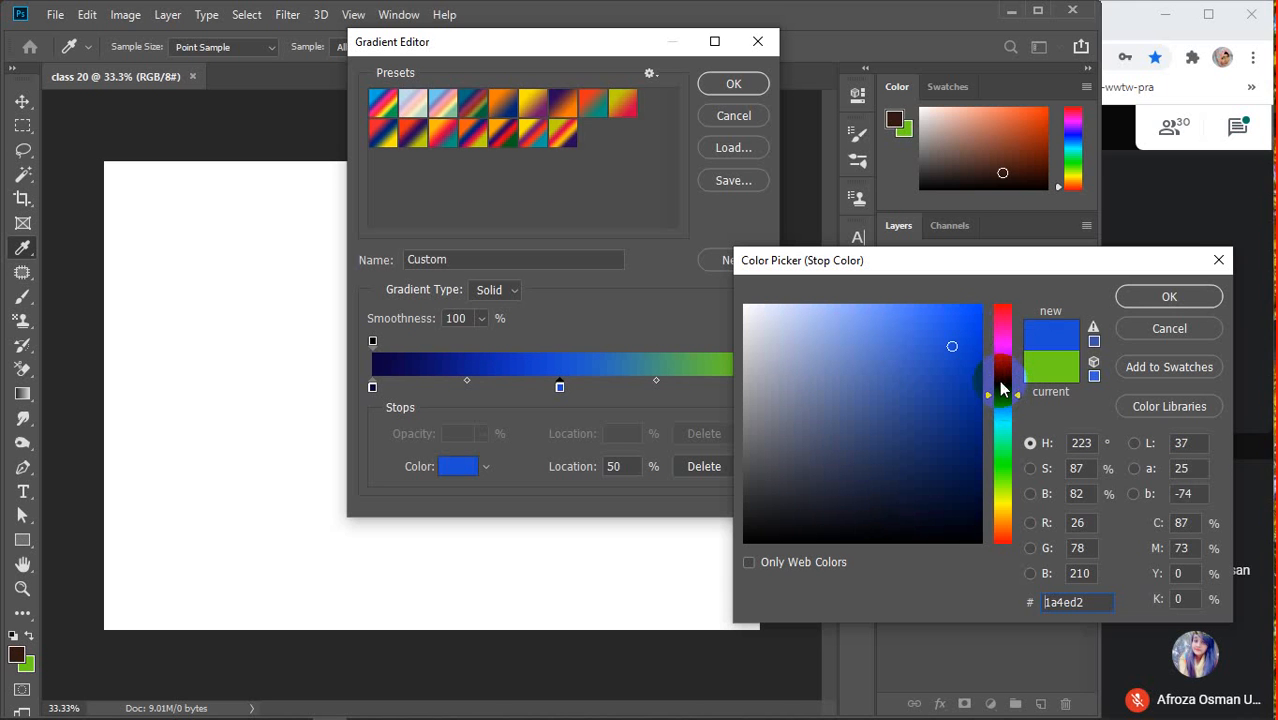
{"action": "left_click", "coordinate": [981, 333]}
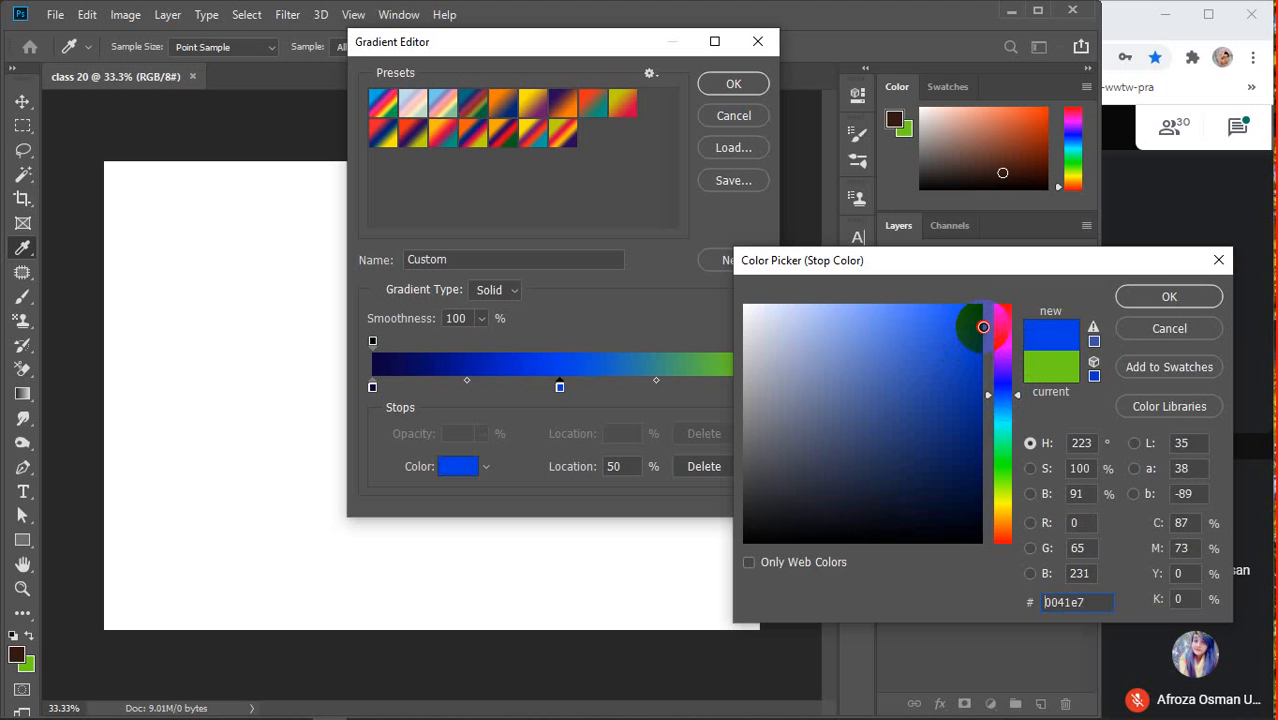
{"action": "left_click", "coordinate": [1166, 297]}
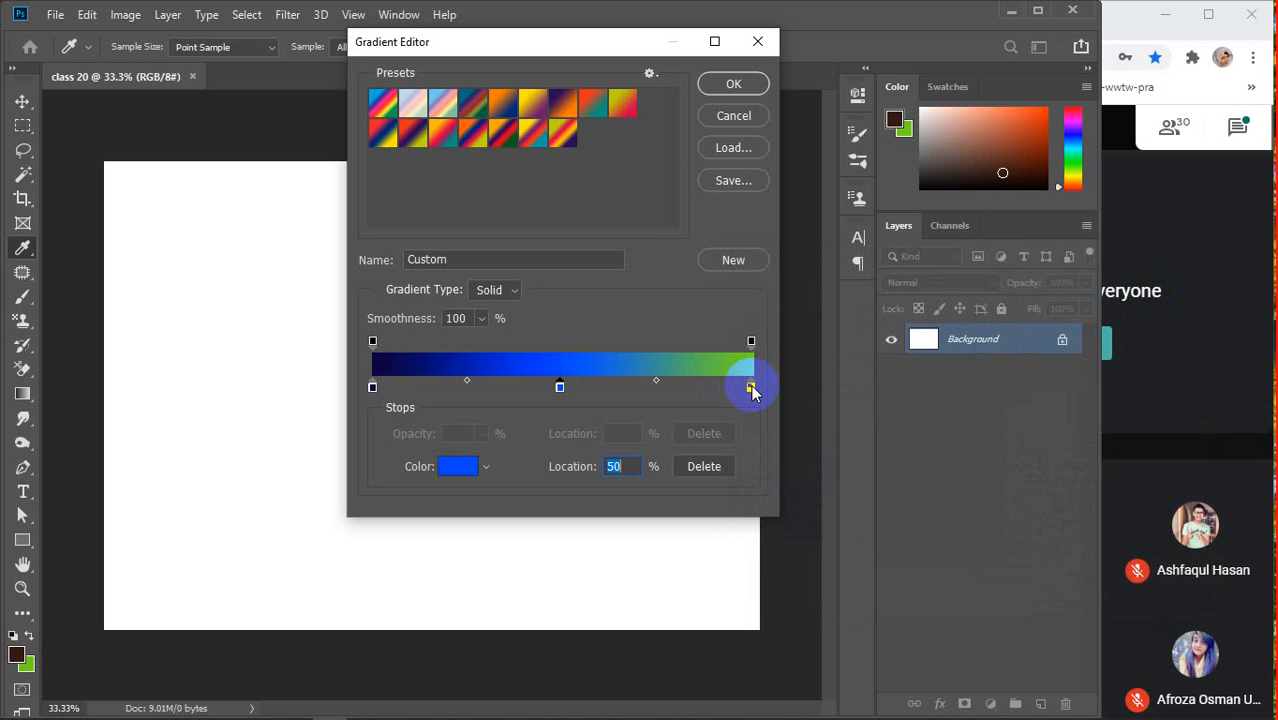
Set the color of the end stop at 100% to a light sky blue
{"action": "left_click", "coordinate": [751, 388]}
{"action": "left_click", "coordinate": [450, 468]}
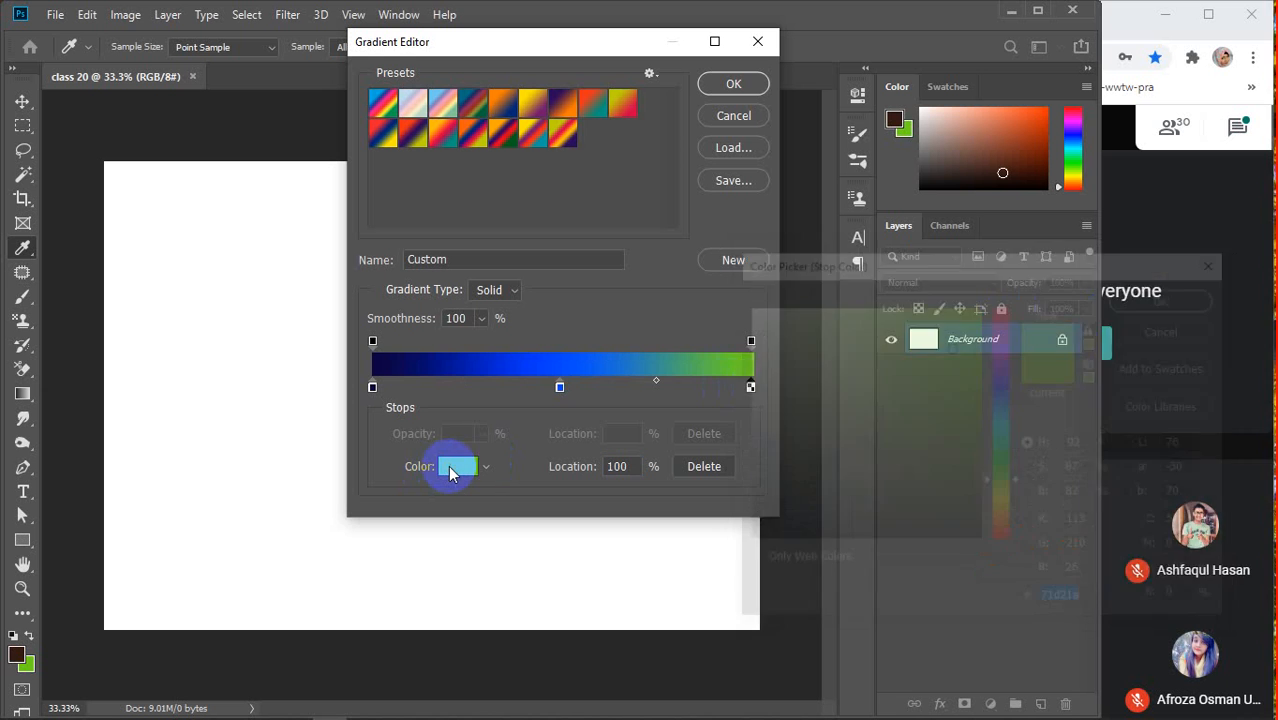
{"action": "left_click", "coordinate": [999, 417]}
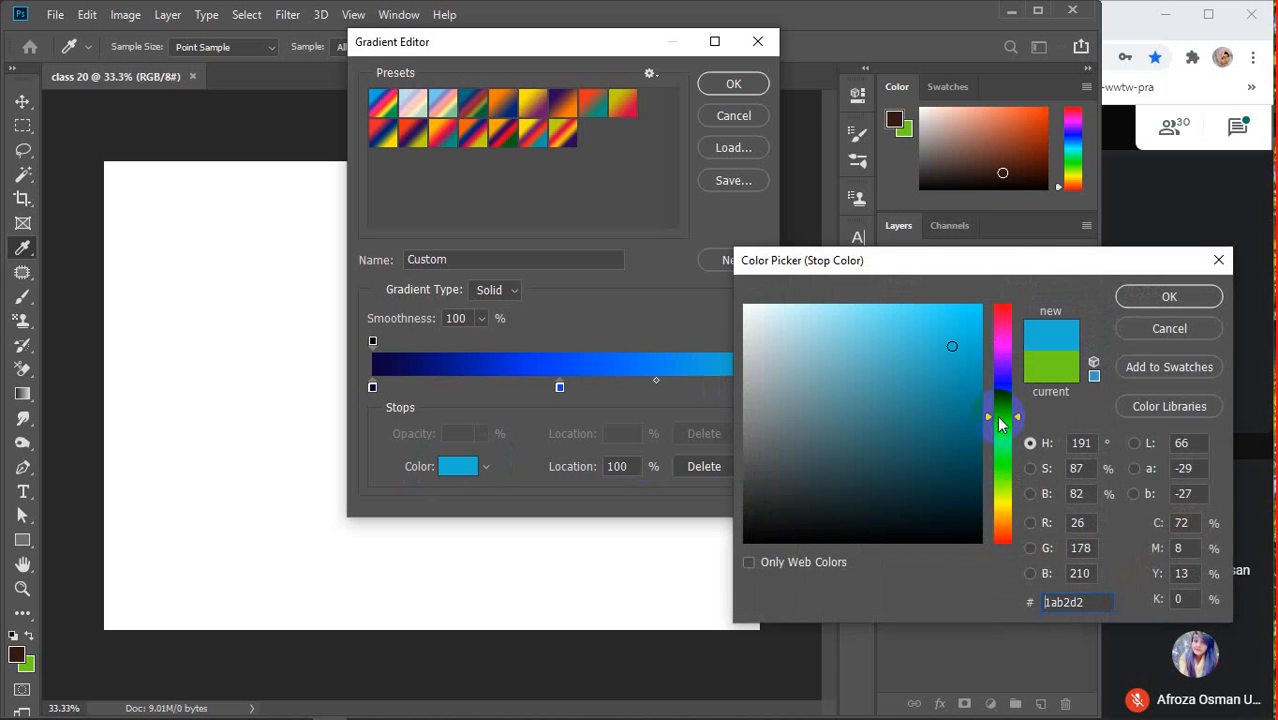
{"action": "mouse_move", "coordinate": [904, 320]}
{"action": "left_mouse_down"}
{"action": "mouse_move", "coordinate": [904, 302]}
{"action": "mouse_move", "coordinate": [879, 305]}
{"action": "mouse_move", "coordinate": [941, 314]}
{"action": "left_mouse_up"}
{"action": "left_click", "coordinate": [1160, 296]}
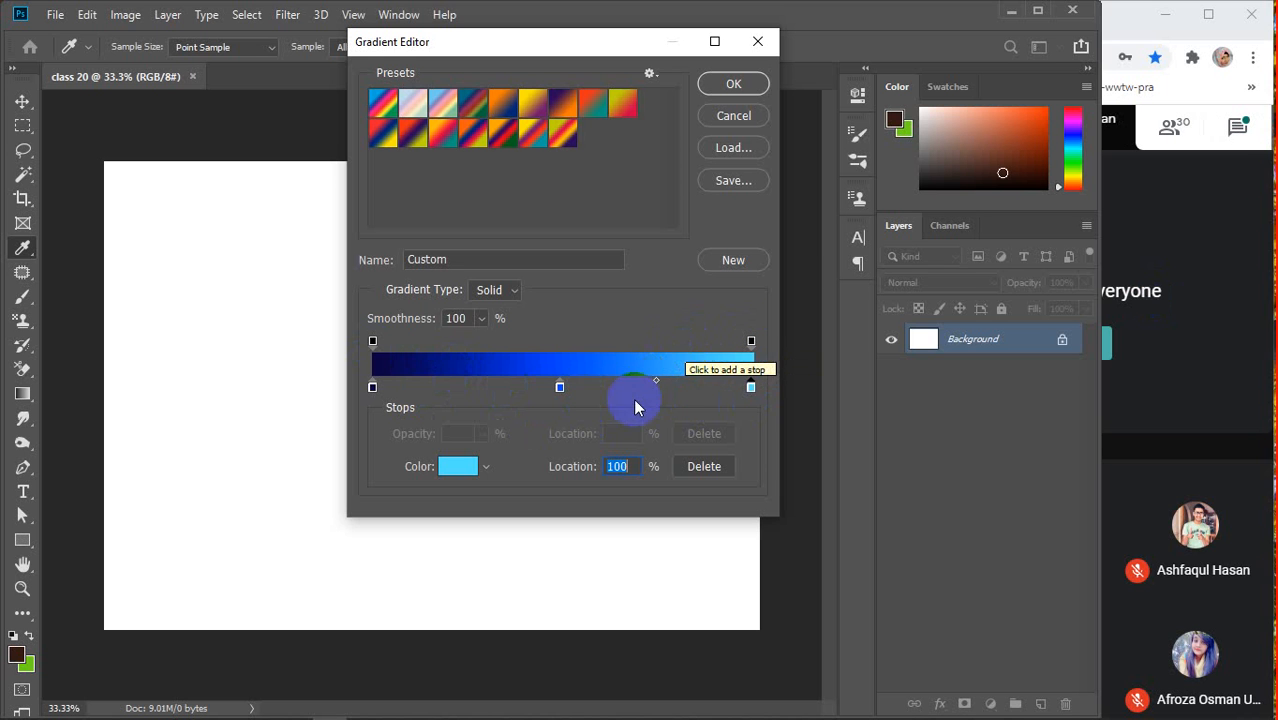
Add several 24% opacity stops along the gradient bar, including ones at 48%, 58% and 86%
{"action": "left_click", "coordinate": [668, 345]}
{"action": "left_click", "coordinate": [554, 345]}
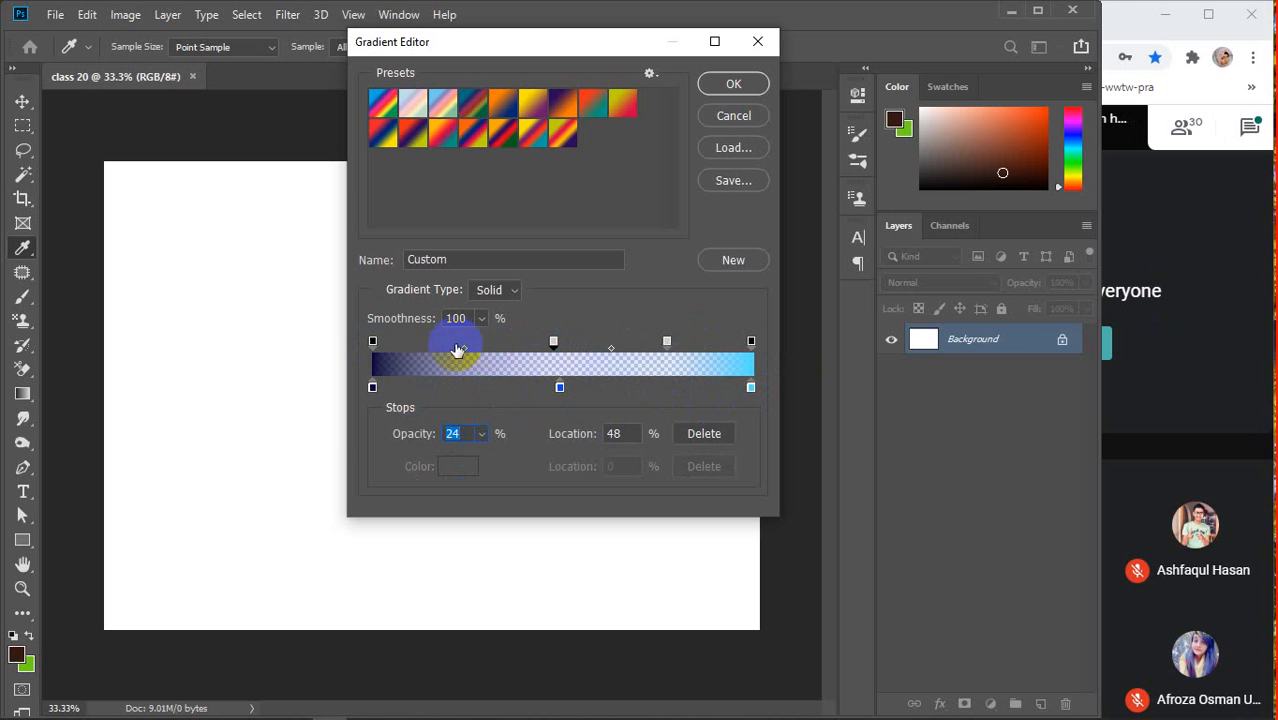
{"action": "left_click", "coordinate": [447, 345]}
{"action": "left_click", "coordinate": [591, 345]}
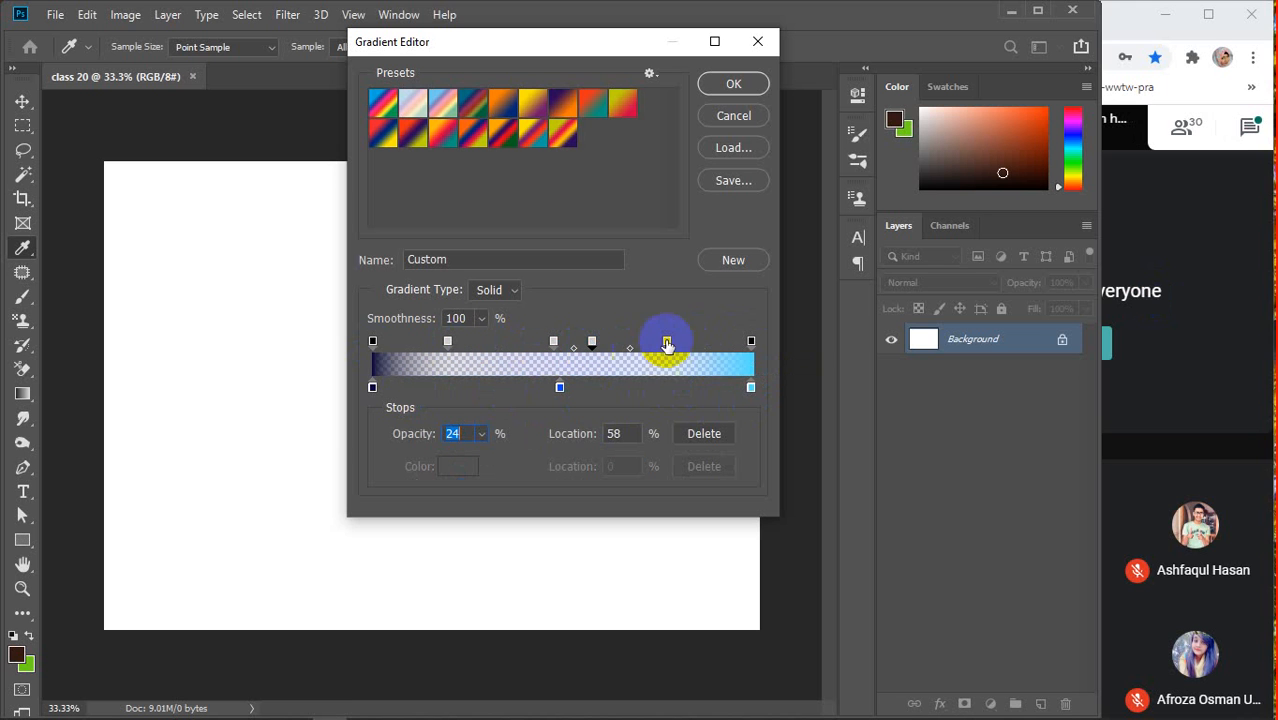
{"action": "left_click", "coordinate": [700, 344]}
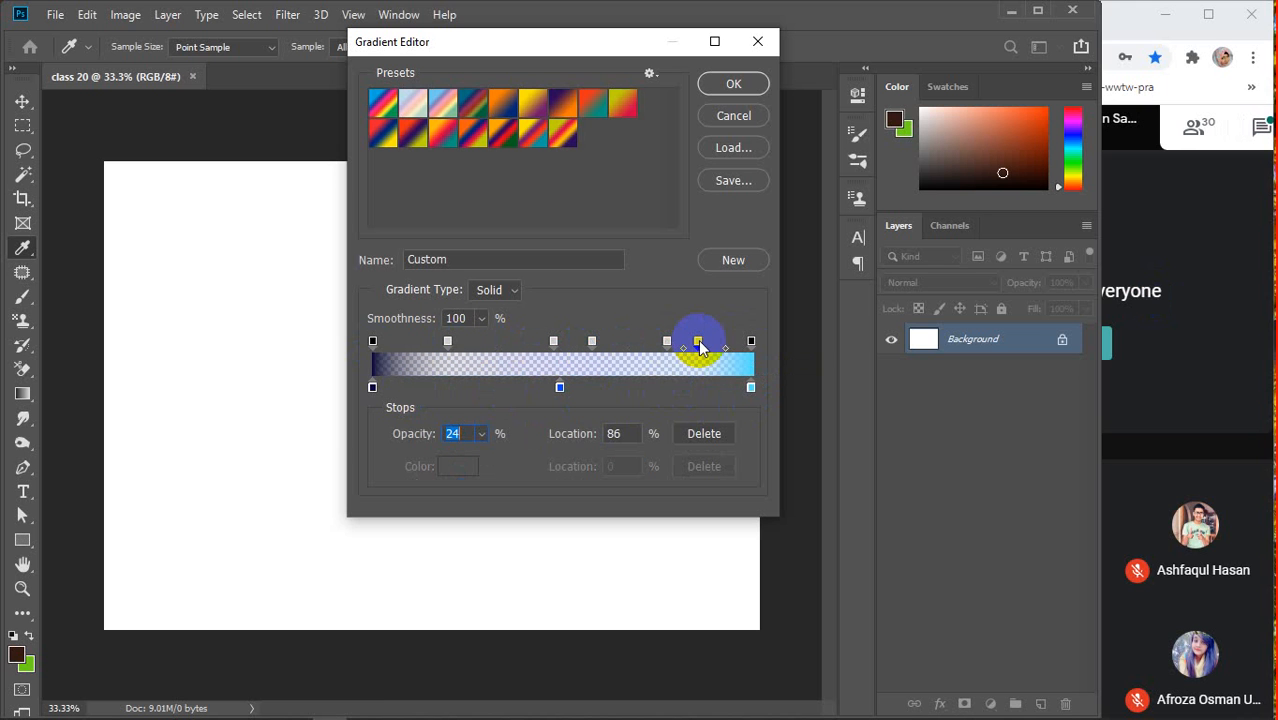
Remove all intermediate opacity stops, keeping only the start and end ones, and accept the custom gradient
{"action": "left_click_drag", "start_coordinate": [698, 343], "coordinate": [708, 320]}
{"action": "left_click", "coordinate": [667, 342]}
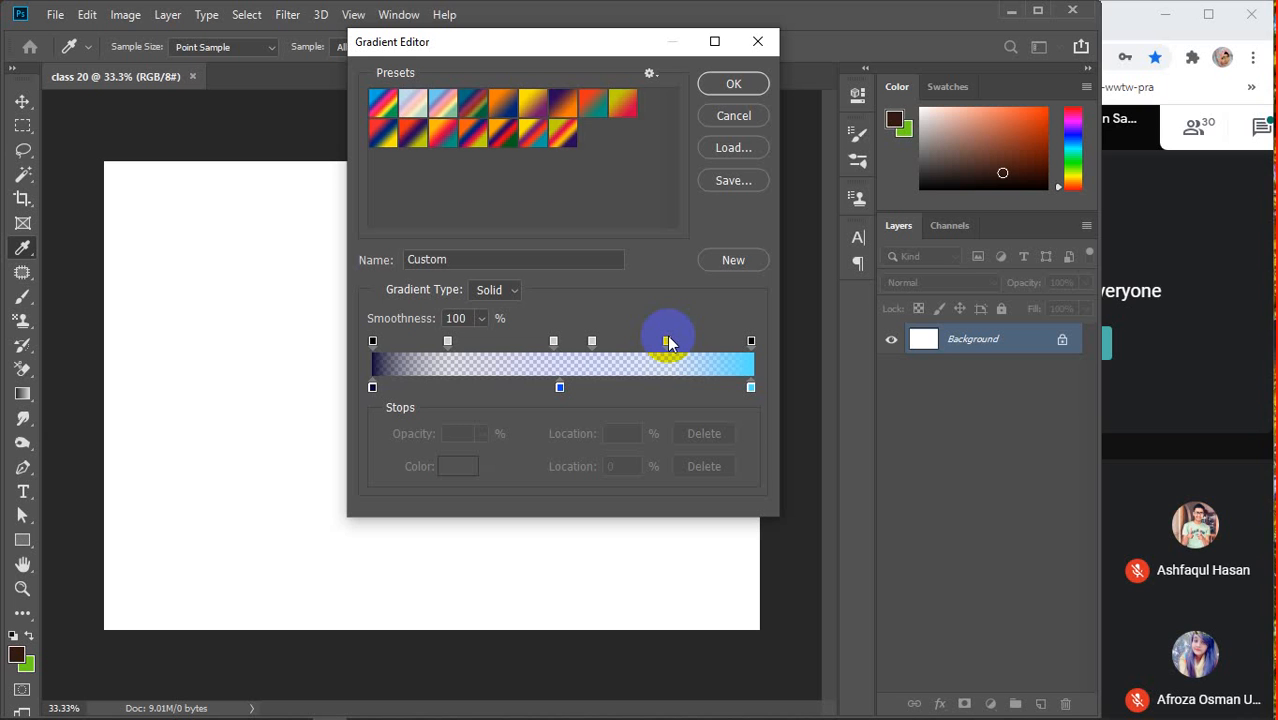
{"action": "left_click", "coordinate": [700, 434]}
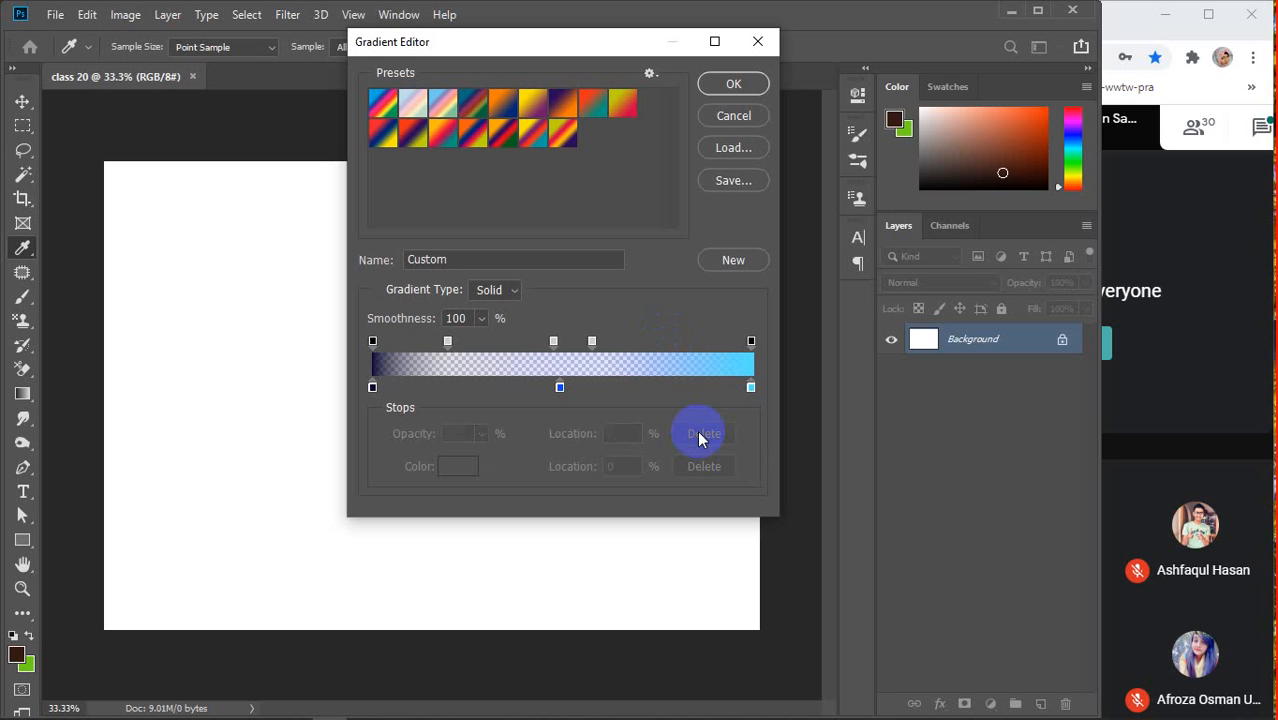
{"action": "left_click_drag", "start_coordinate": [594, 342], "coordinate": [531, 328]}
{"action": "left_click", "coordinate": [458, 347]}
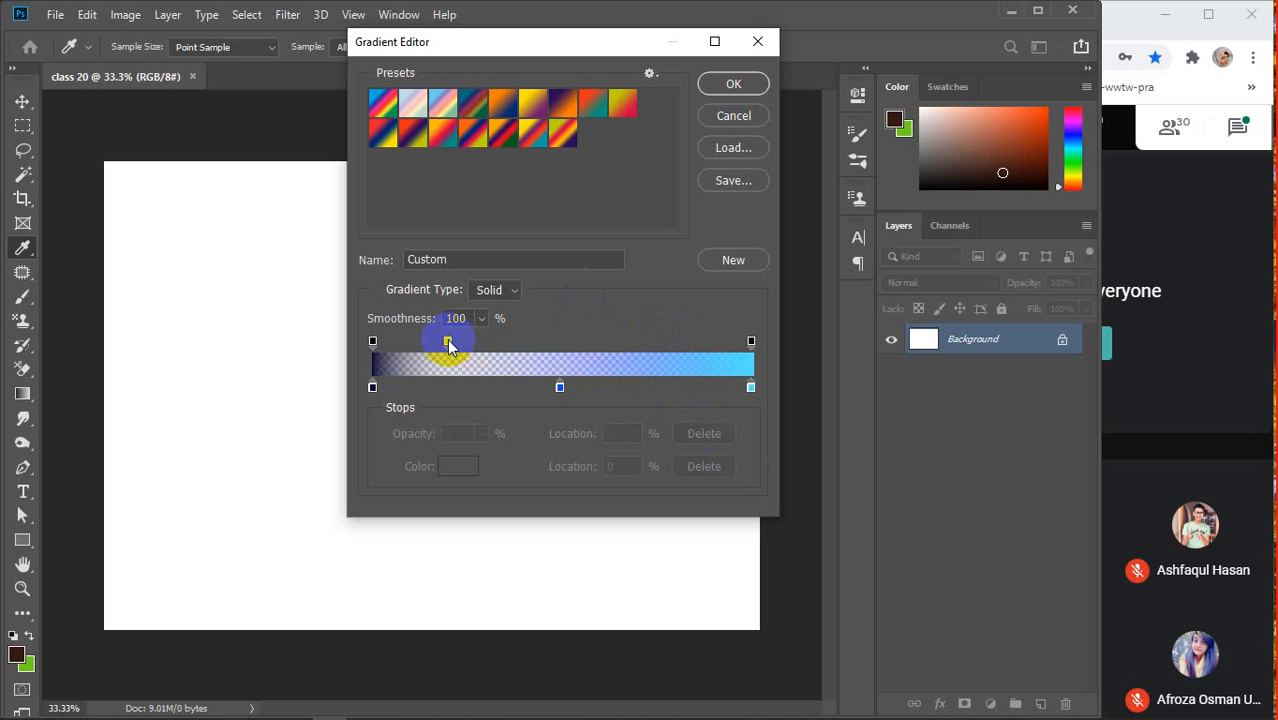
{"action": "left_click_drag", "start_coordinate": [449, 345], "coordinate": [499, 309]}
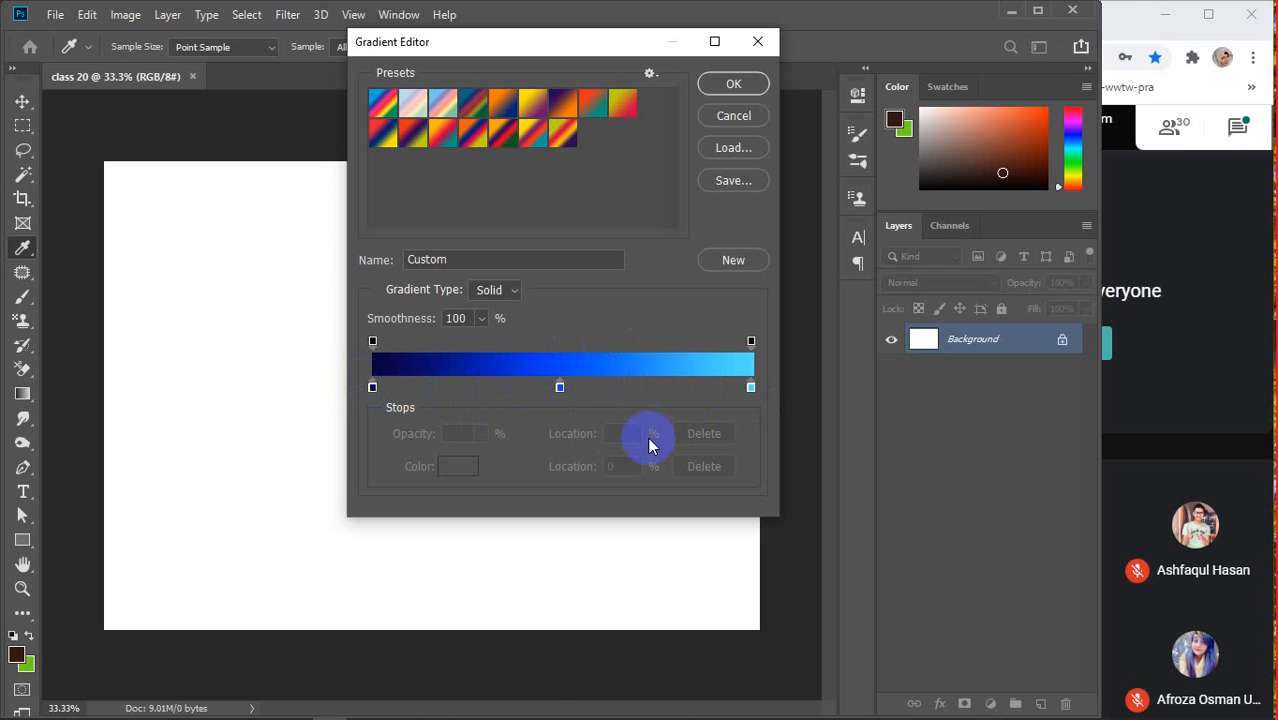
{"action": "left_click", "coordinate": [716, 88]}
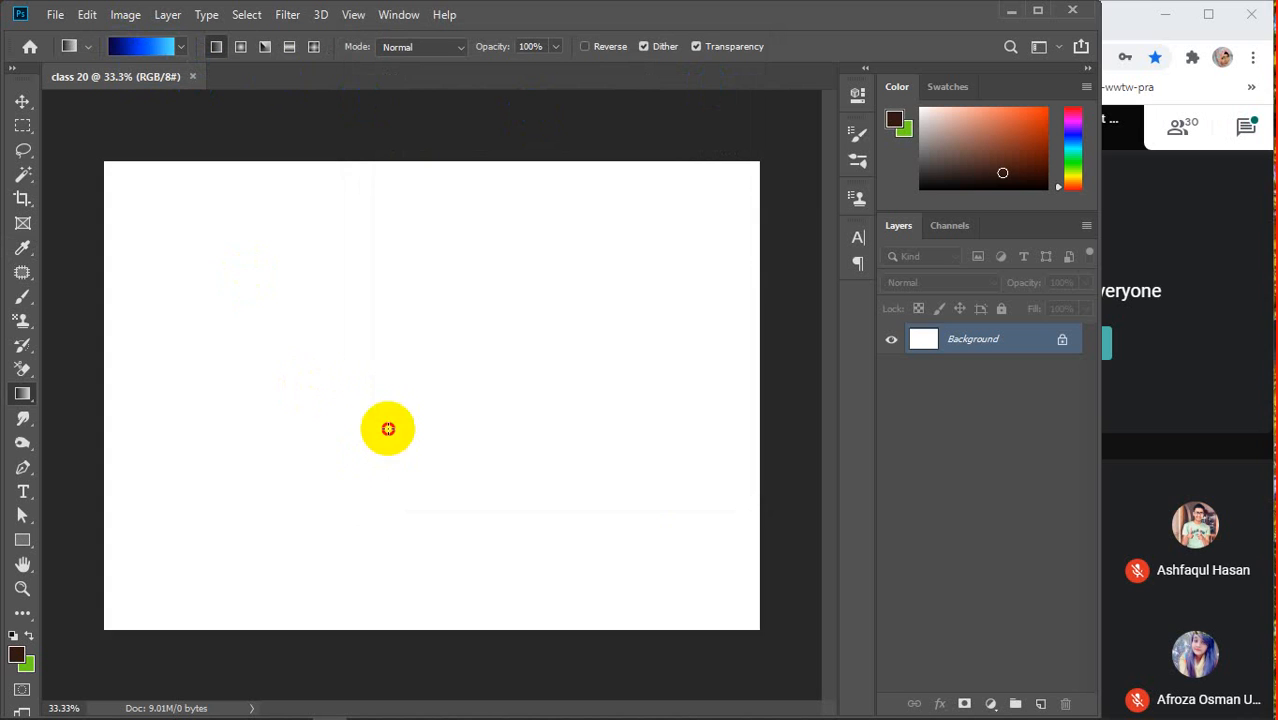
Fill the canvas repeatedly with the blue linear gradient, varying length and angle from a short diagonal to a nearly full-width horizontal
{"action": "left_click_drag", "start_coordinate": [388, 425], "coordinate": [460, 400]}
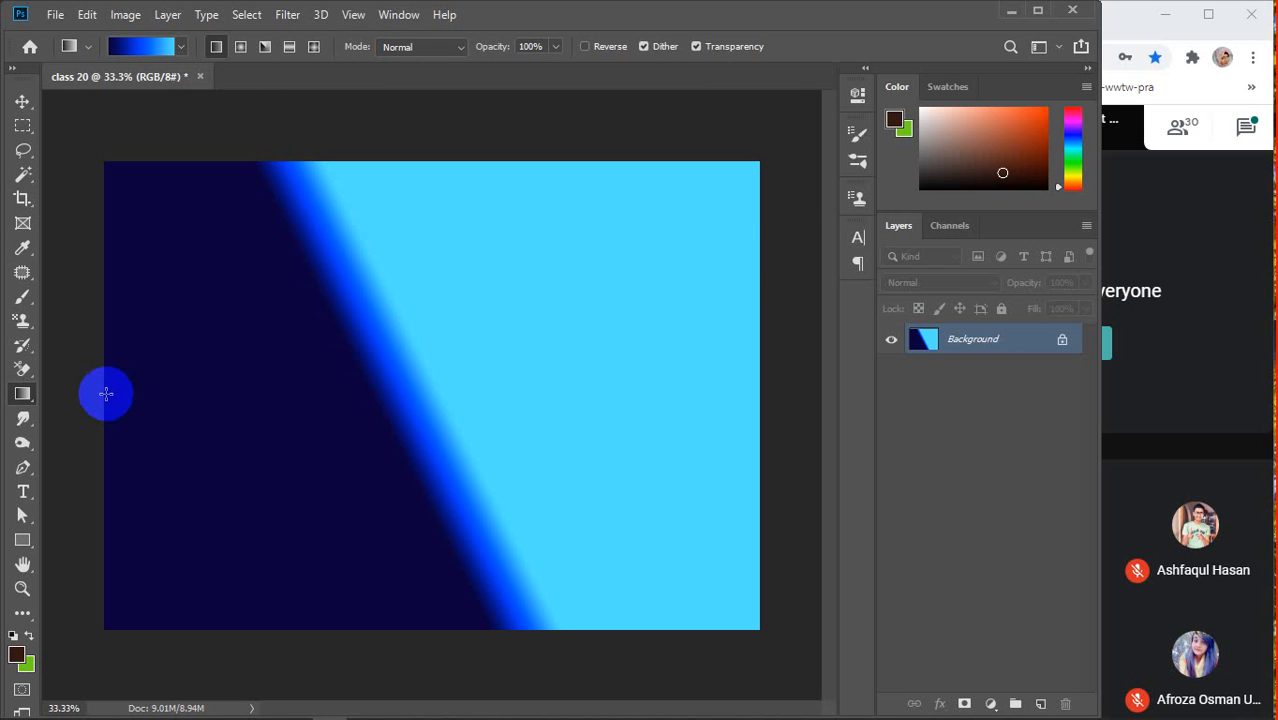
{"action": "left_click_drag", "start_coordinate": [106, 394], "coordinate": [722, 388]}
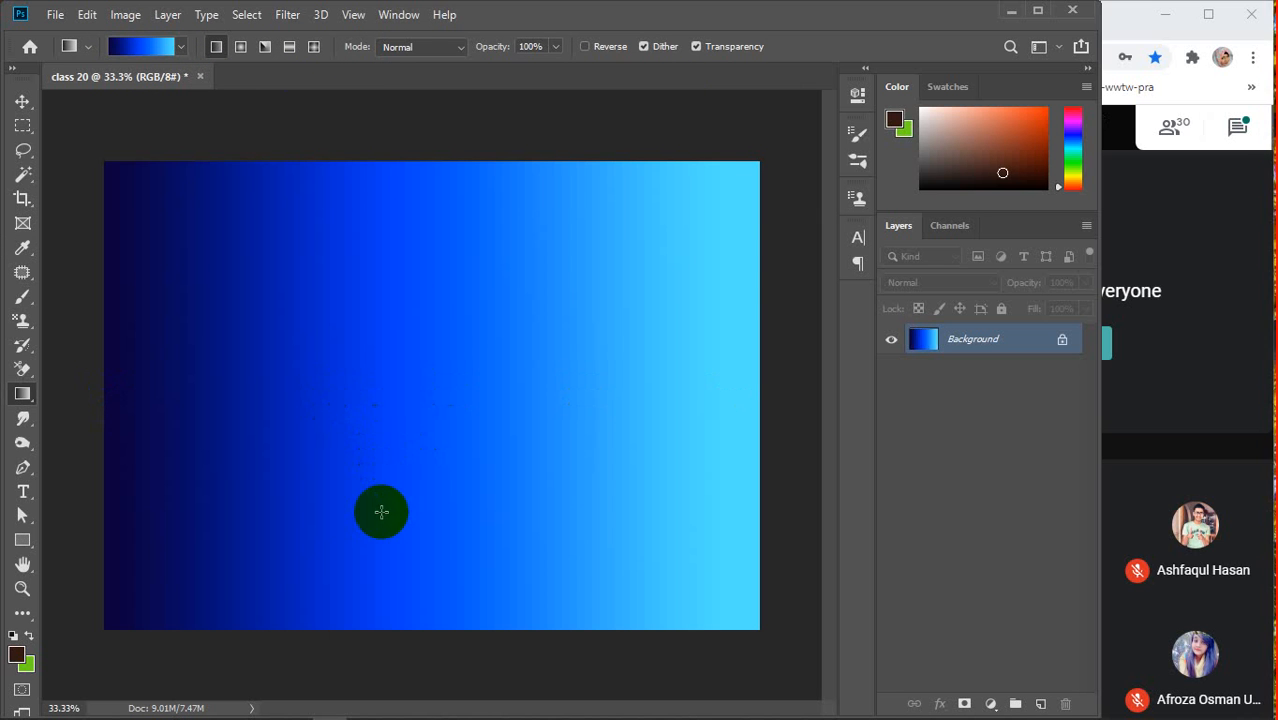
{"action": "left_click_drag", "start_coordinate": [366, 525], "coordinate": [518, 380]}
{"action": "left_click_drag", "start_coordinate": [456, 281], "coordinate": [489, 520]}
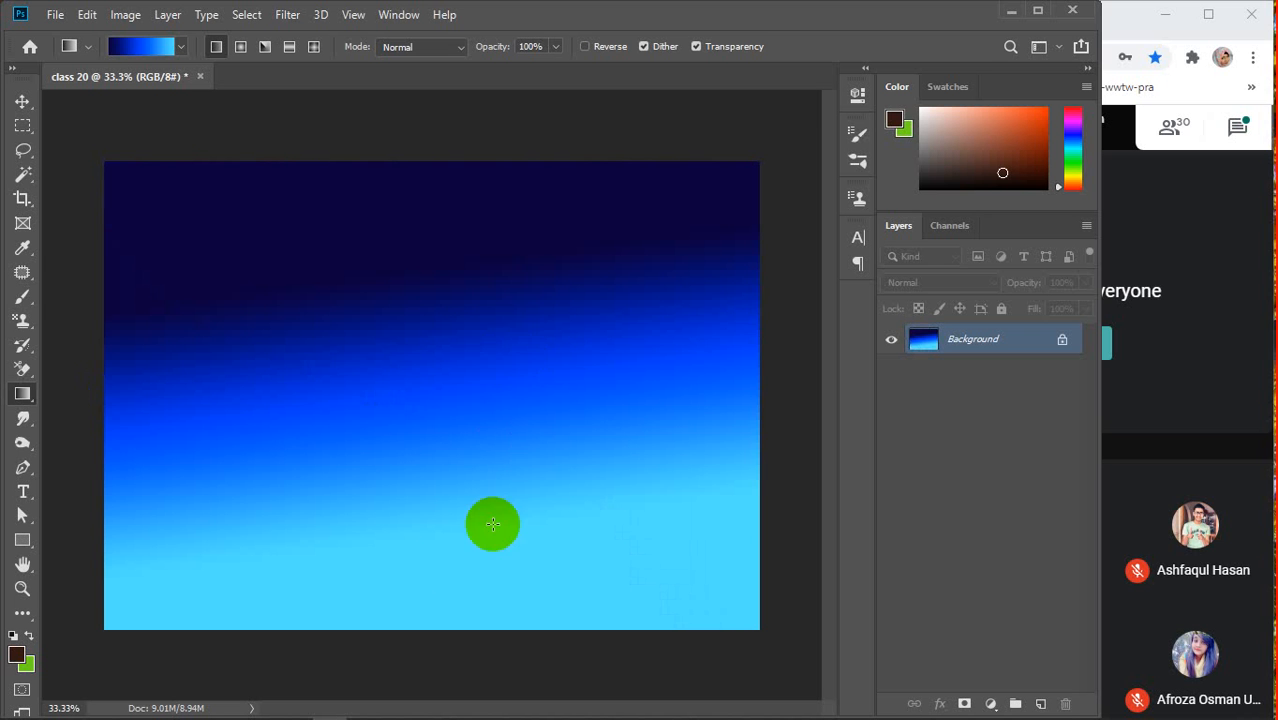
{"action": "left_click_drag", "start_coordinate": [516, 290], "coordinate": [398, 529]}
{"action": "left_click_drag", "start_coordinate": [288, 328], "coordinate": [600, 541]}
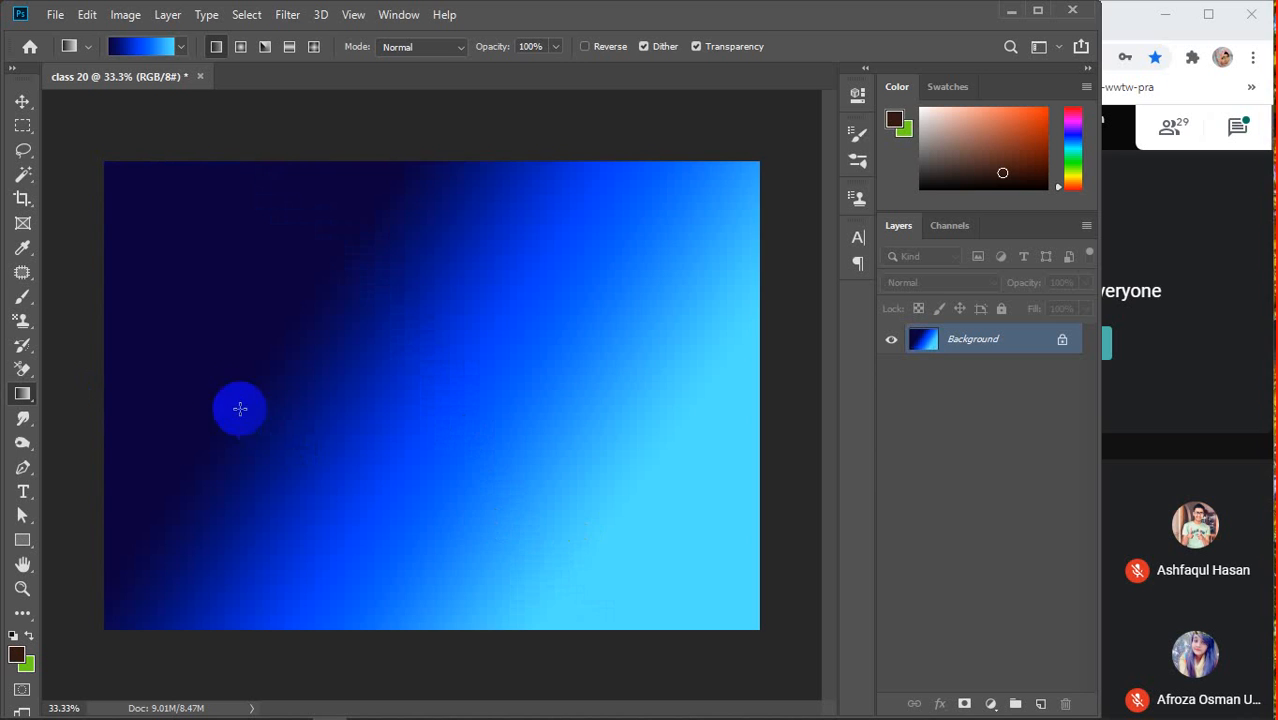
{"action": "left_click_drag", "start_coordinate": [226, 400], "coordinate": [590, 460]}
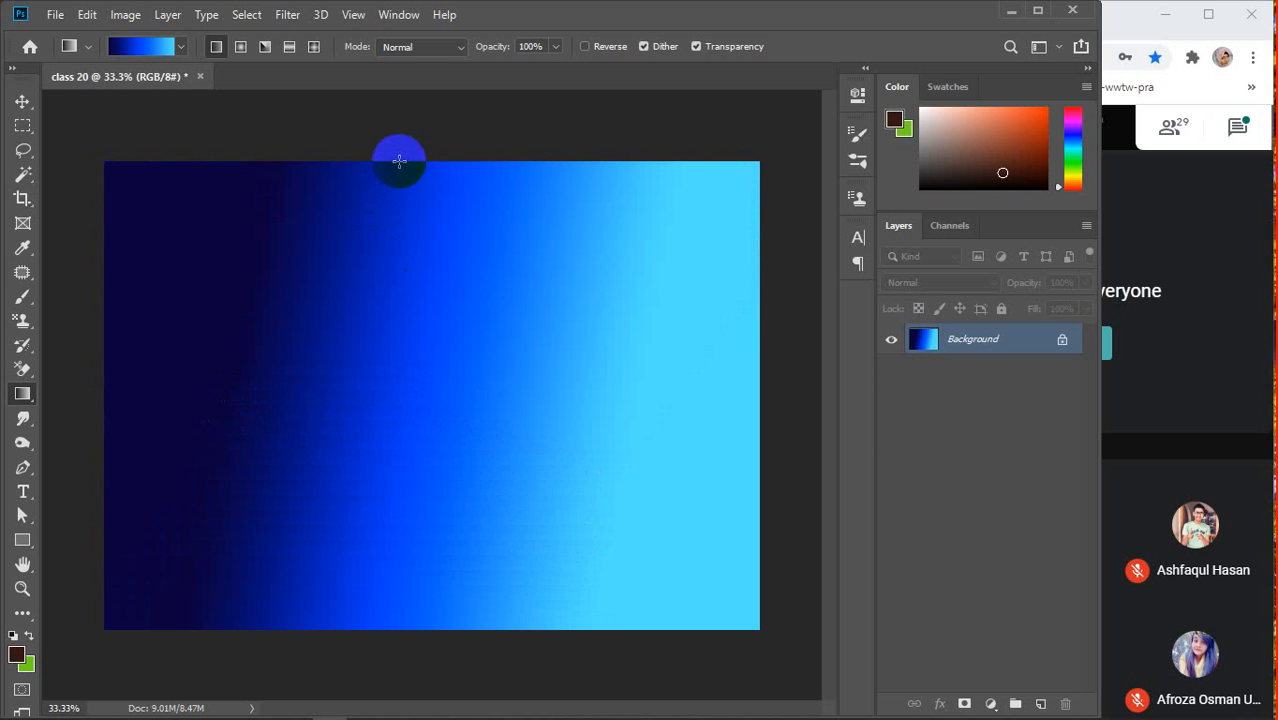
Redraw the linear gradient from the canvas's upper edge to its lower edge, followed by several horizontal and rising diagonal variations
{"action": "mouse_move", "coordinate": [399, 160]}
{"action": "left_mouse_down"}
{"action": "mouse_move", "coordinate": [368, 448]}
{"action": "mouse_move", "coordinate": [390, 580]}
{"action": "left_mouse_up"}
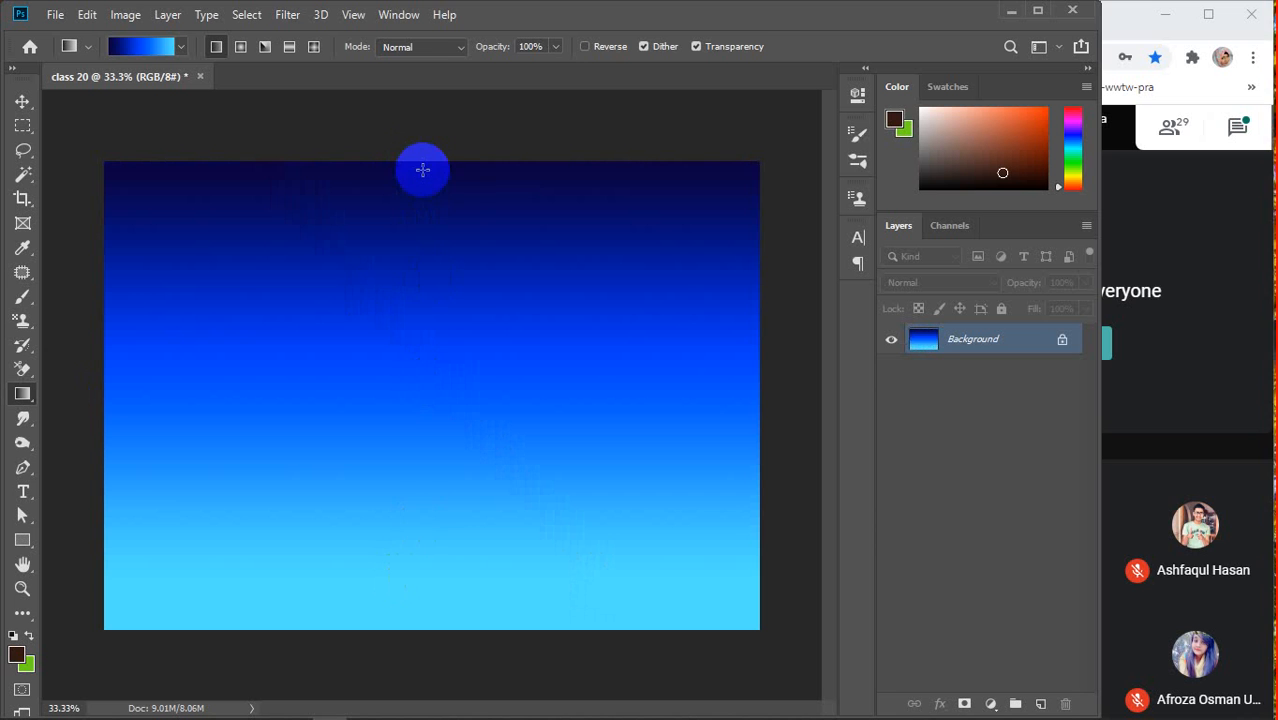
{"action": "left_click_drag", "start_coordinate": [420, 160], "coordinate": [414, 634]}
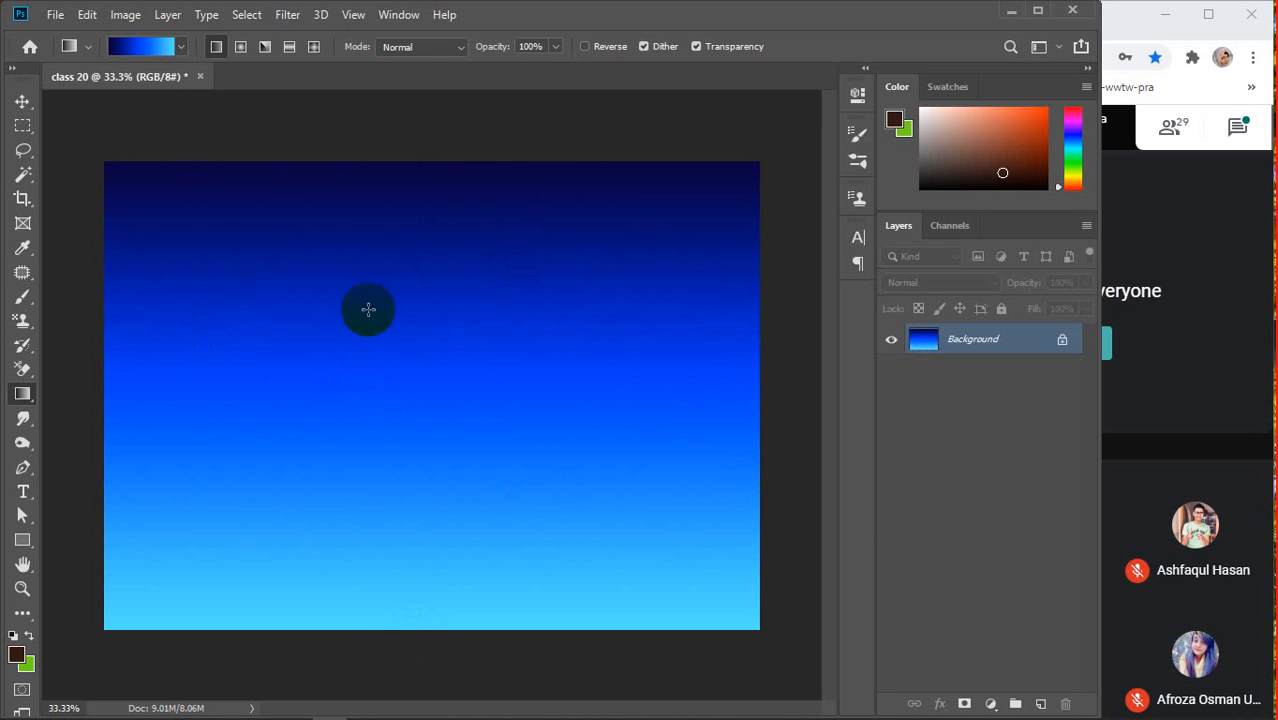
{"action": "left_click_drag", "start_coordinate": [181, 363], "coordinate": [475, 362]}
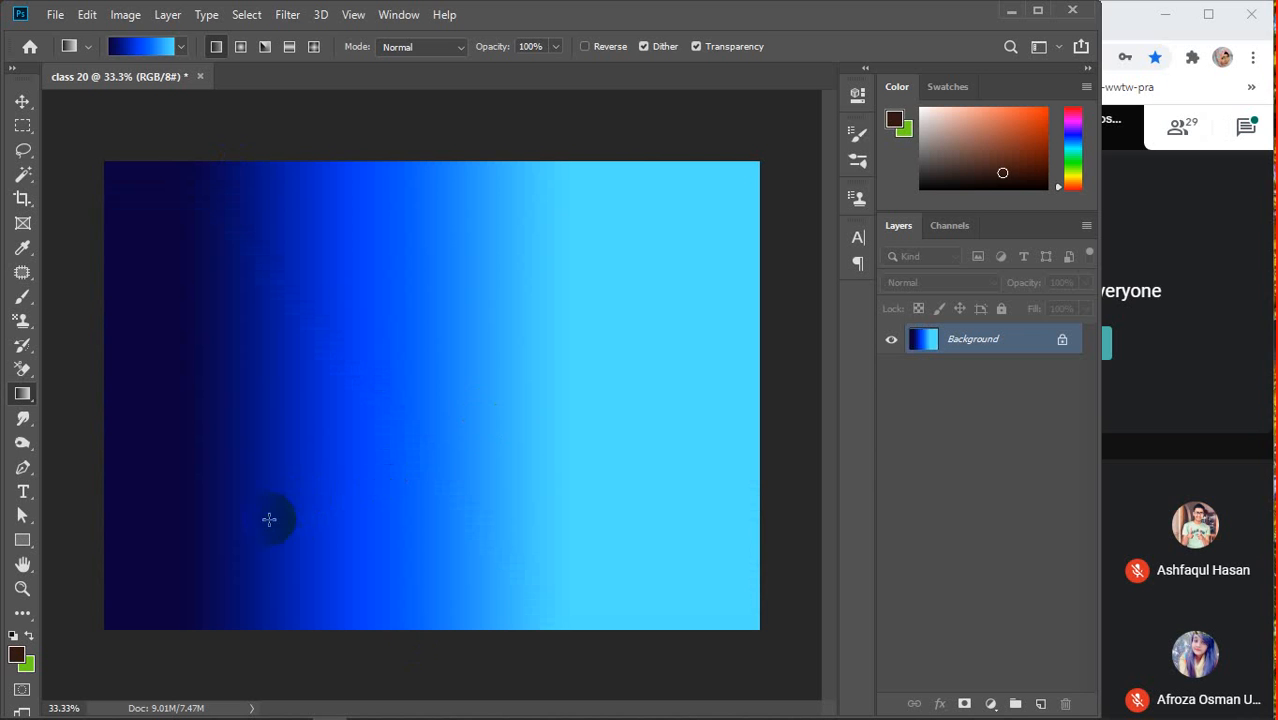
{"action": "left_click_drag", "start_coordinate": [268, 517], "coordinate": [608, 354]}
{"action": "left_click_drag", "start_coordinate": [257, 459], "coordinate": [636, 266]}
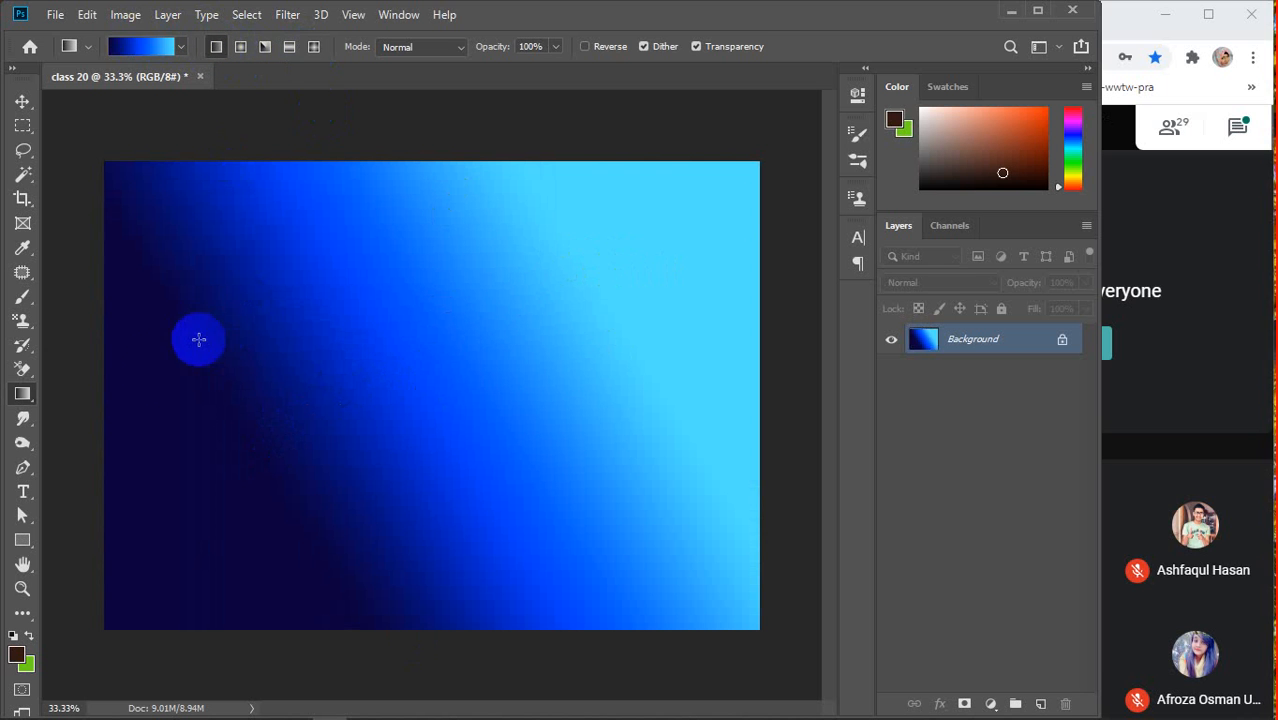
{"action": "mouse_move", "coordinate": [296, 374]}
{"action": "left_mouse_down"}
{"action": "mouse_move", "coordinate": [499, 371]}
{"action": "mouse_move", "coordinate": [406, 388]}
{"action": "left_mouse_up"}
{"action": "left_click_drag", "start_coordinate": [311, 319], "coordinate": [717, 324]}
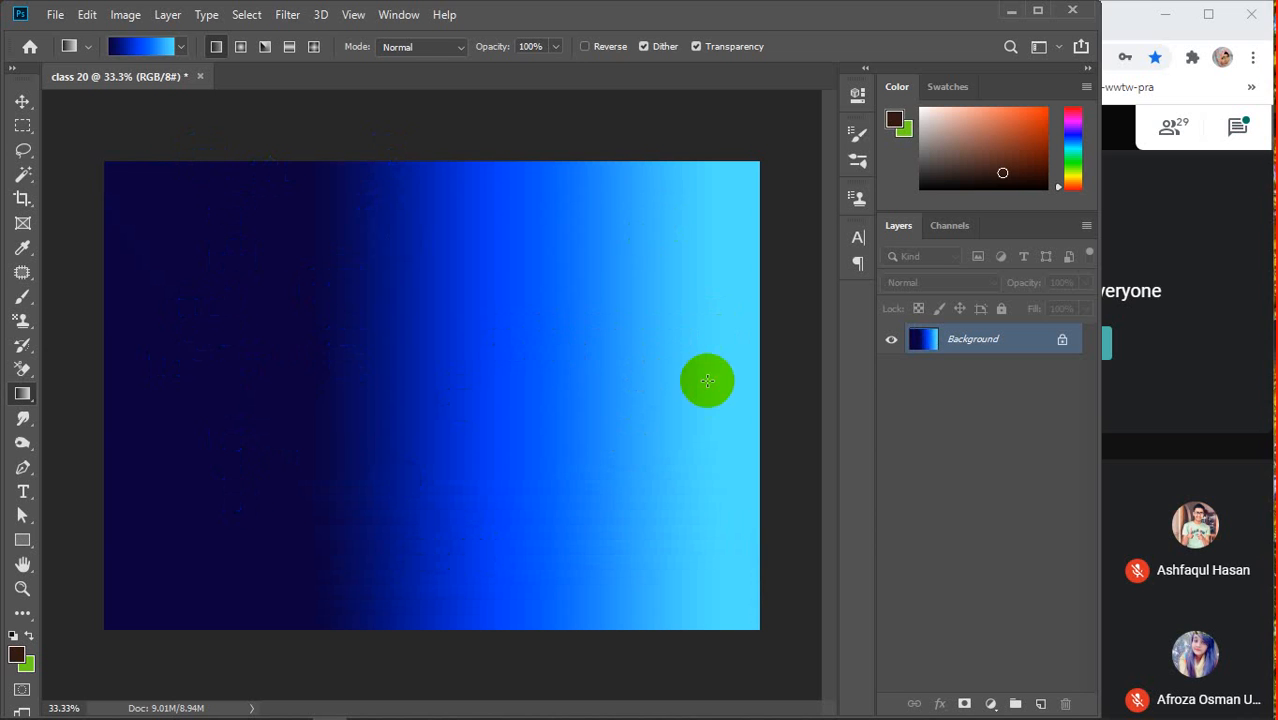
Switch to a radial gradient and draw it outward from near the canvas center at several lengths, ending near the lower-right corner
{"action": "left_click", "coordinate": [241, 47]}
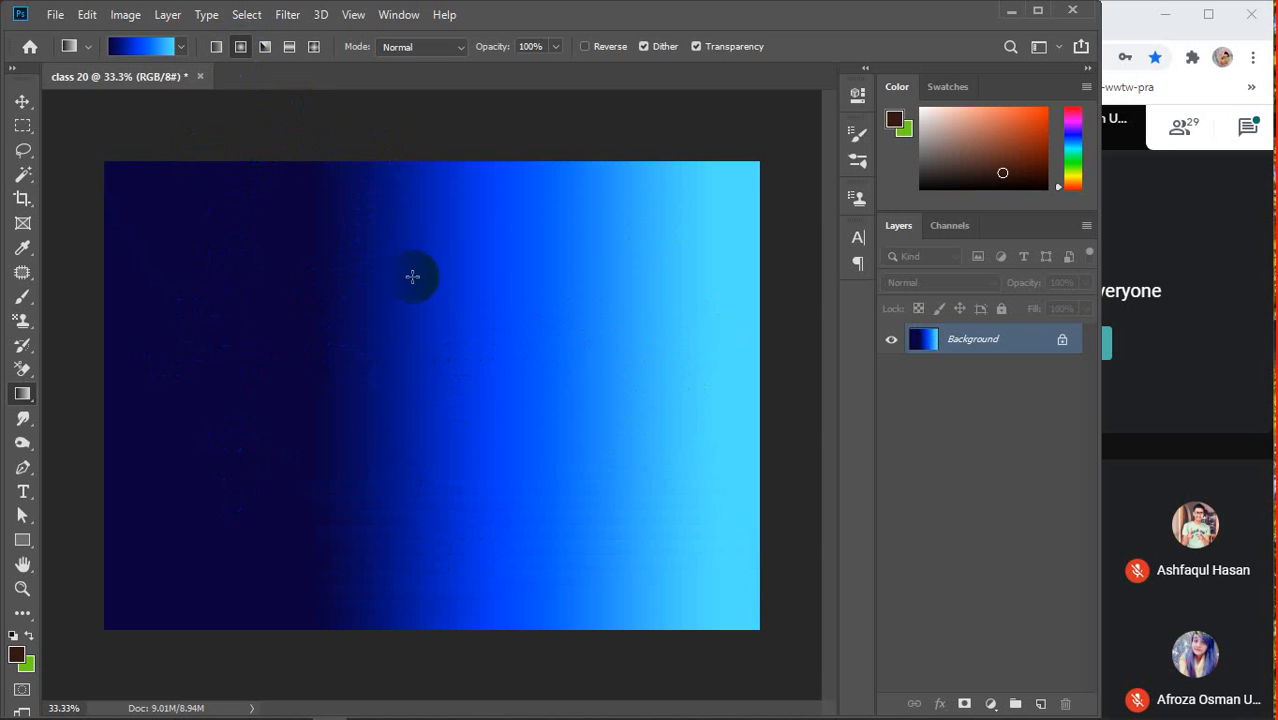
{"action": "left_click_drag", "start_coordinate": [396, 345], "coordinate": [640, 502]}
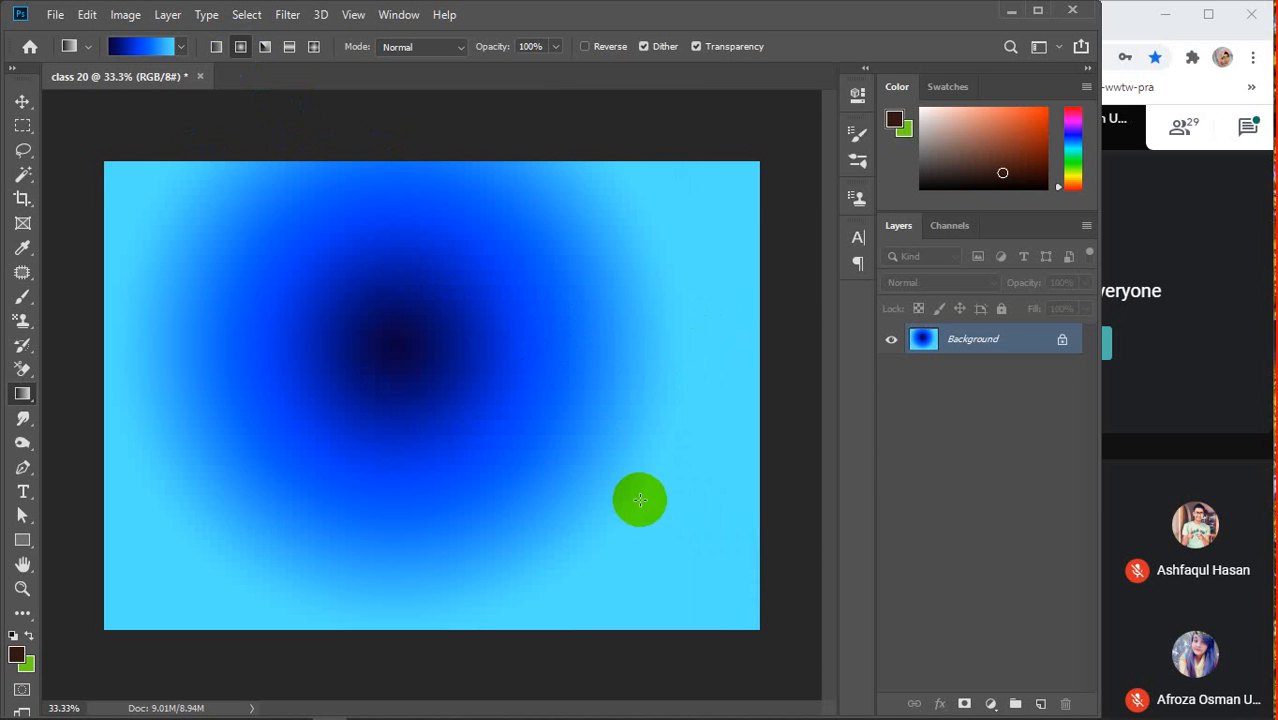
{"action": "left_click_drag", "start_coordinate": [451, 414], "coordinate": [685, 562]}
{"action": "left_click_drag", "start_coordinate": [421, 376], "coordinate": [698, 558]}
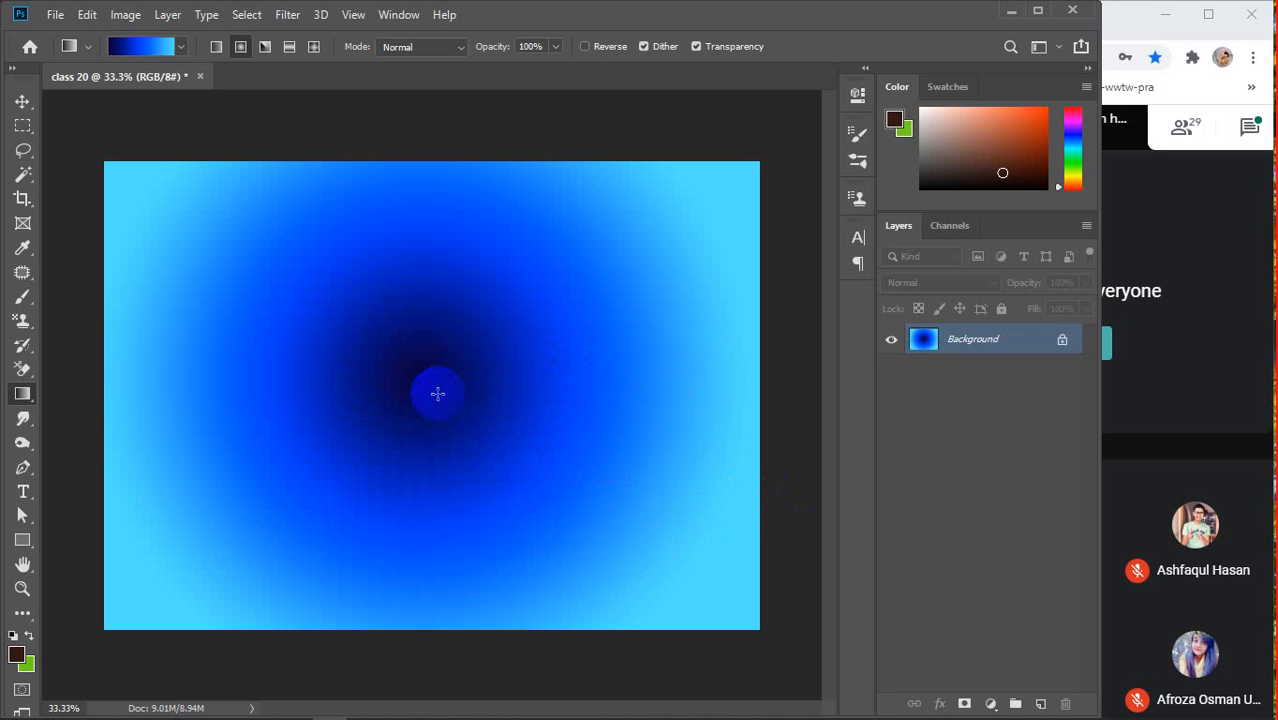
{"action": "left_click_drag", "start_coordinate": [438, 394], "coordinate": [572, 449]}
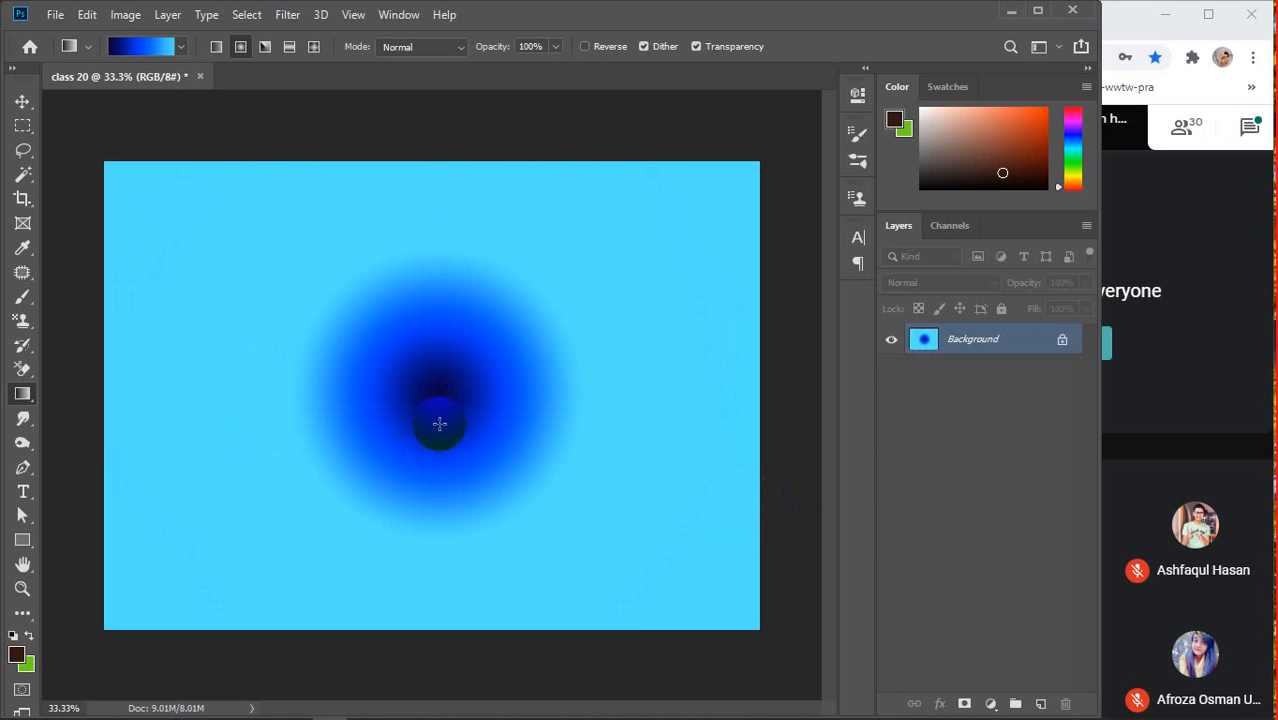
{"action": "left_click_drag", "start_coordinate": [443, 395], "coordinate": [750, 616]}
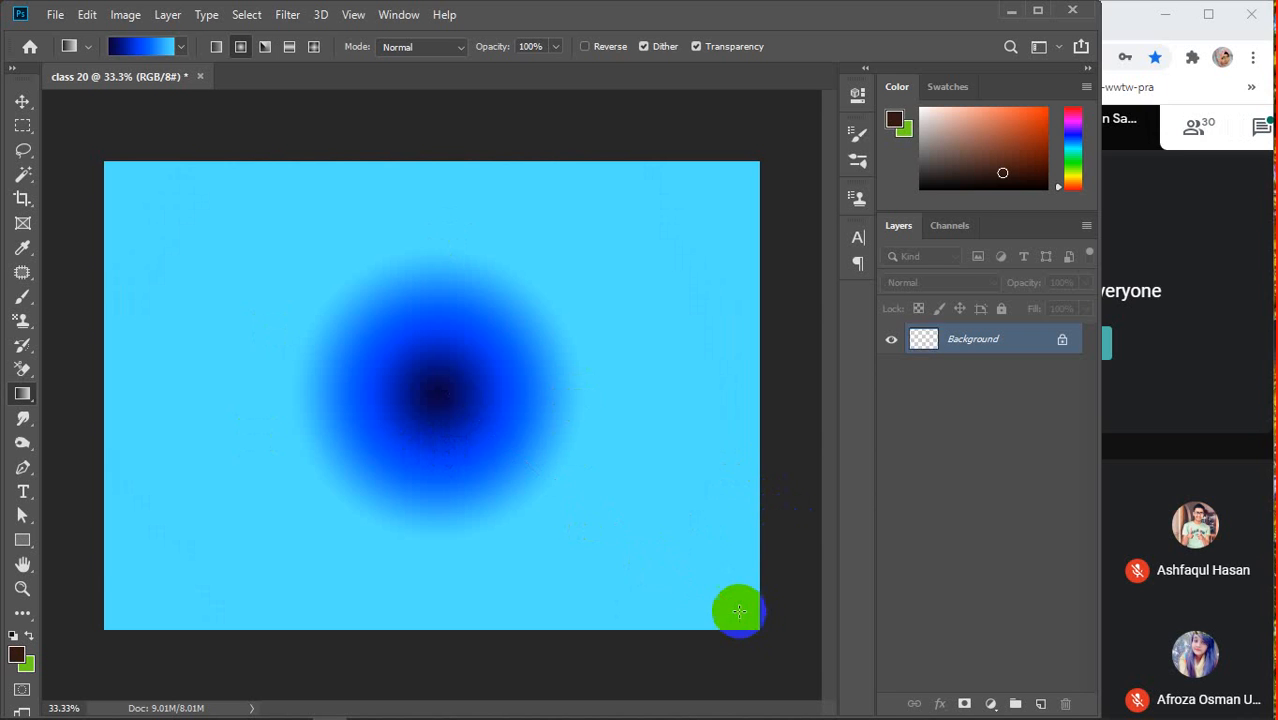
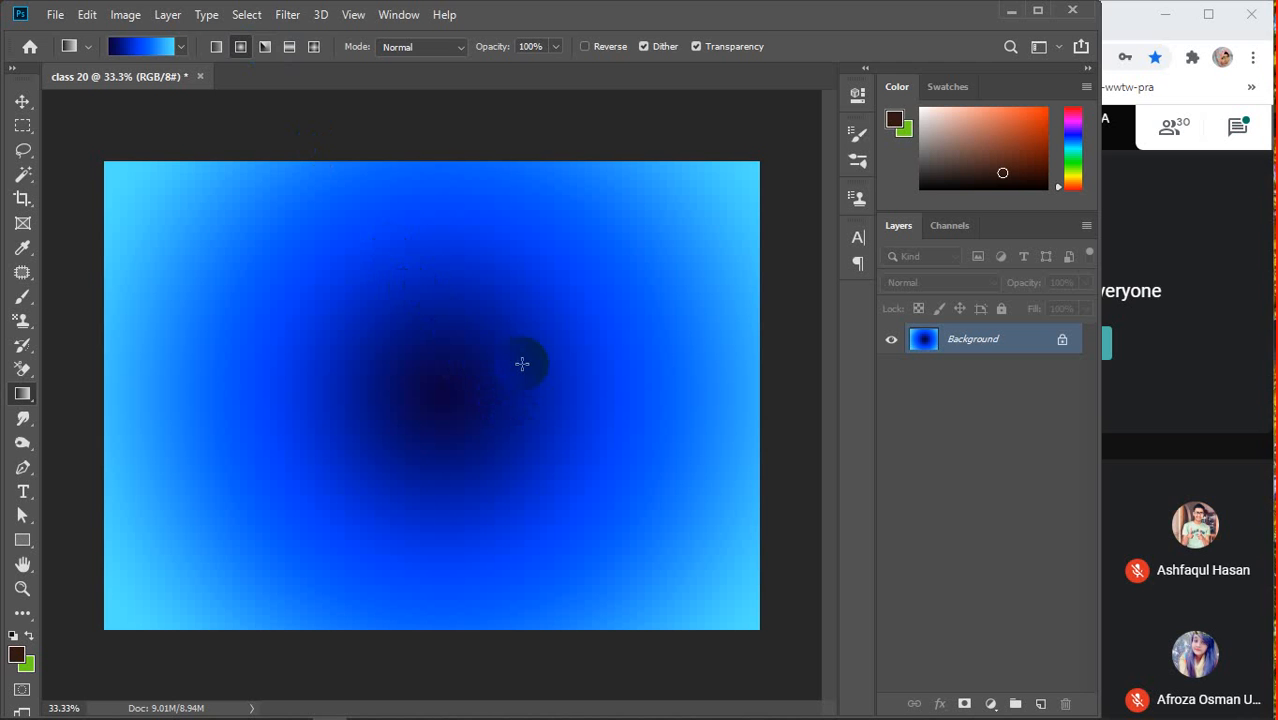
Switch to an angle gradient and draw it from near the canvas center toward the lower right
{"action": "left_click", "coordinate": [264, 46]}
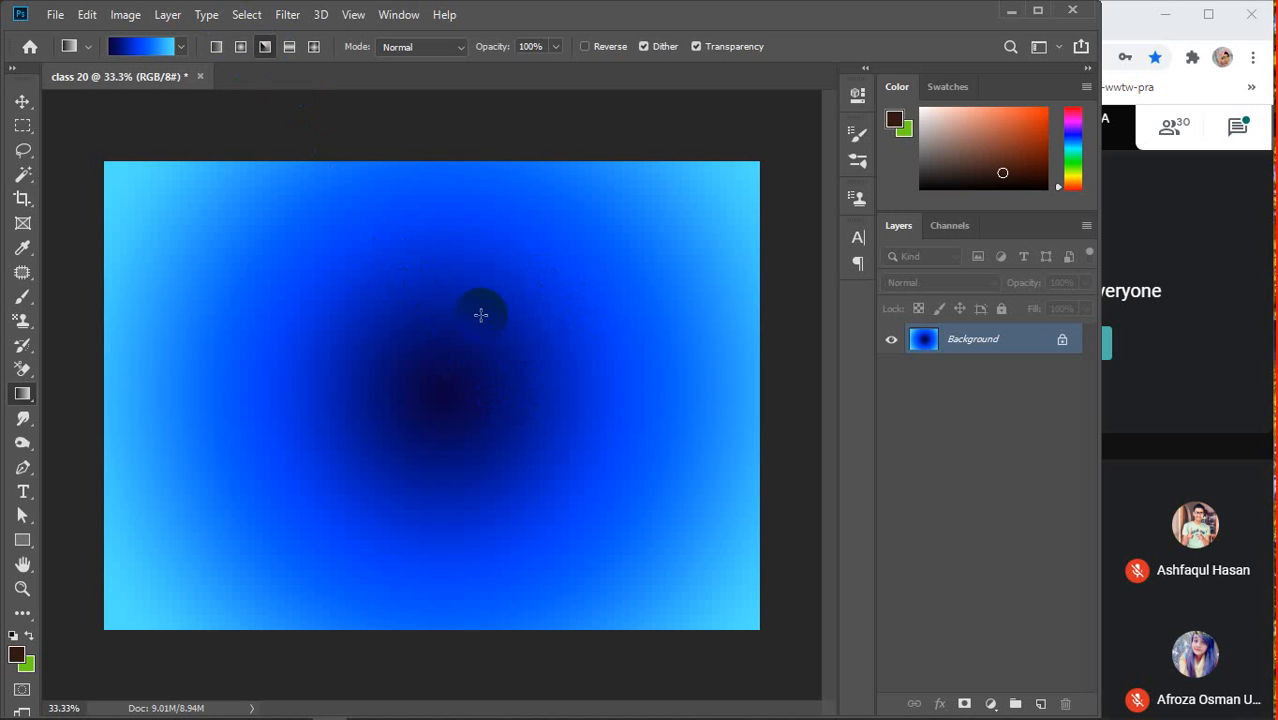
{"action": "left_click_drag", "start_coordinate": [453, 404], "coordinate": [643, 486]}
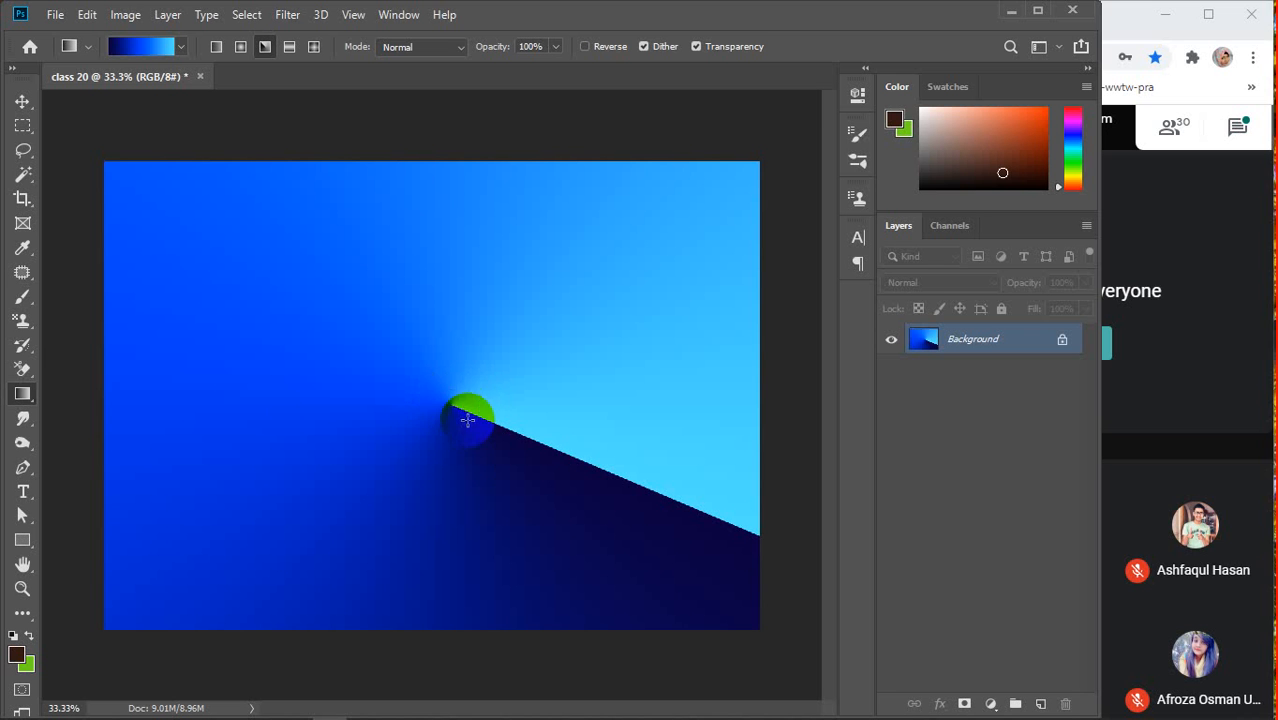
Redraw the angle gradient from the canvas's left part, from just above its center, and steeply downward from left of center
{"action": "left_click_drag", "start_coordinate": [234, 434], "coordinate": [520, 532]}
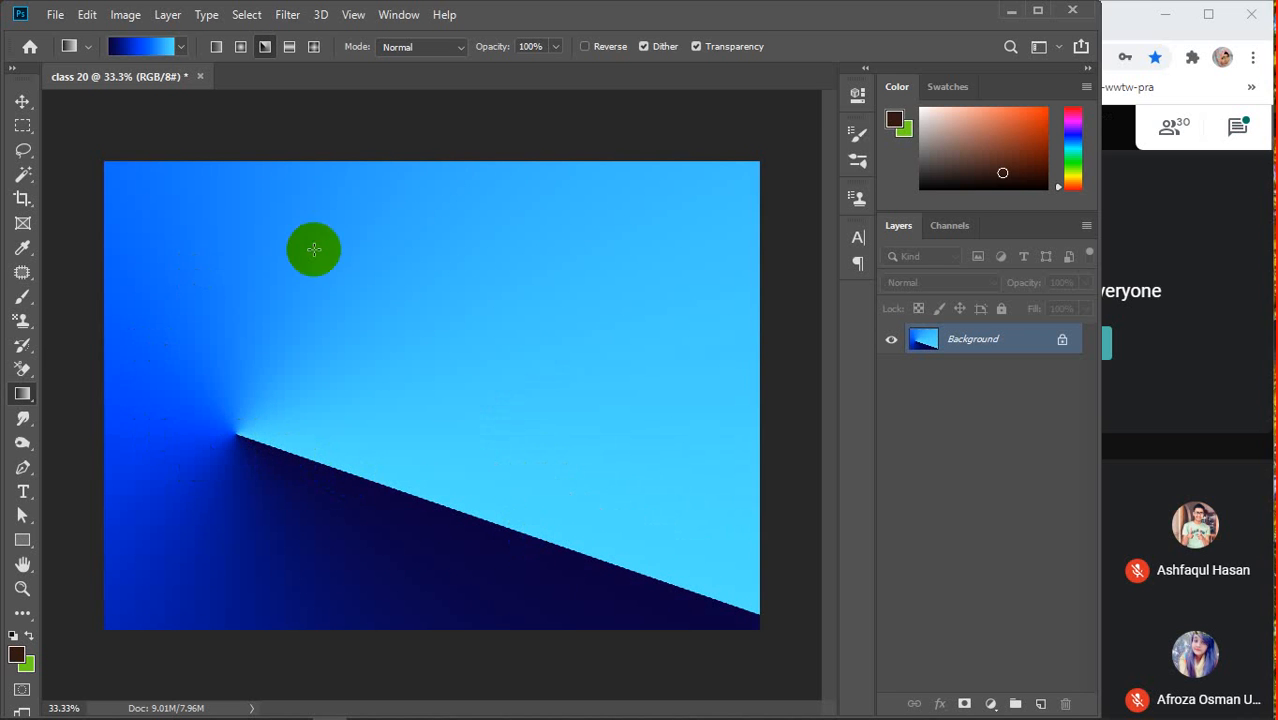
{"action": "left_click_drag", "start_coordinate": [476, 330], "coordinate": [600, 430]}
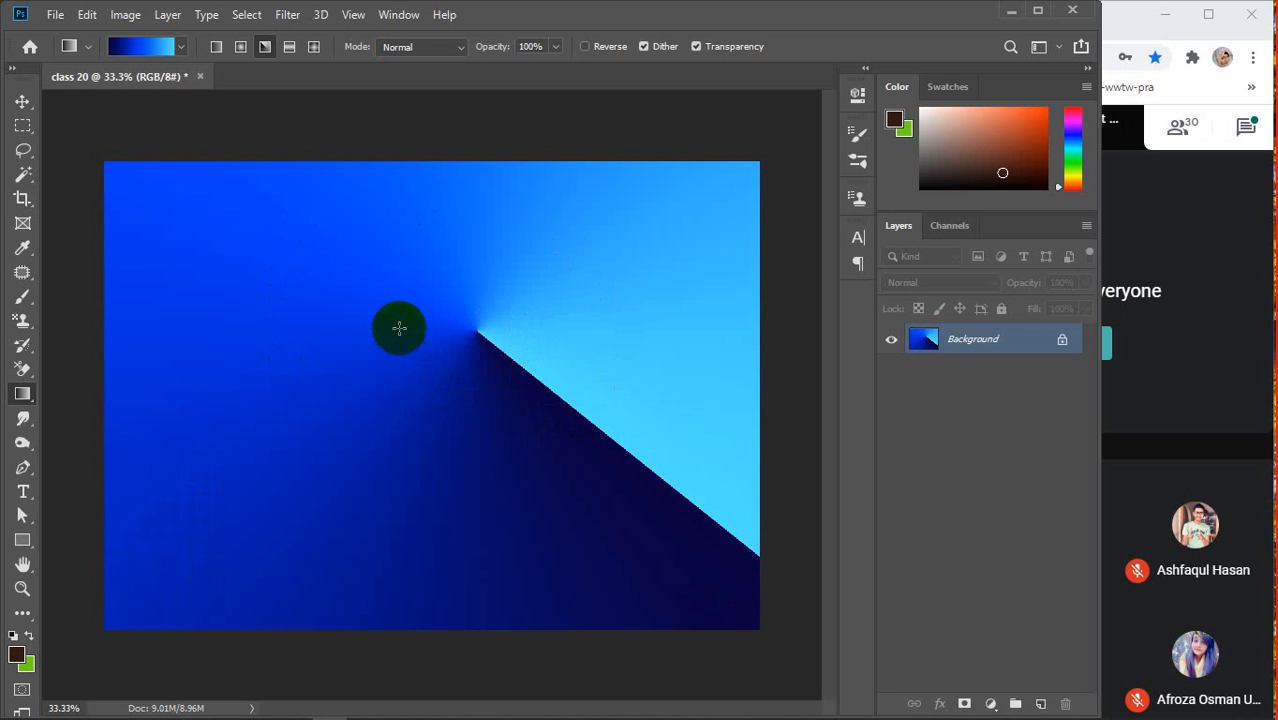
{"action": "mouse_move", "coordinate": [398, 326]}
{"action": "left_mouse_down"}
{"action": "mouse_move", "coordinate": [422, 466]}
{"action": "mouse_move", "coordinate": [427, 455]}
{"action": "left_mouse_up"}
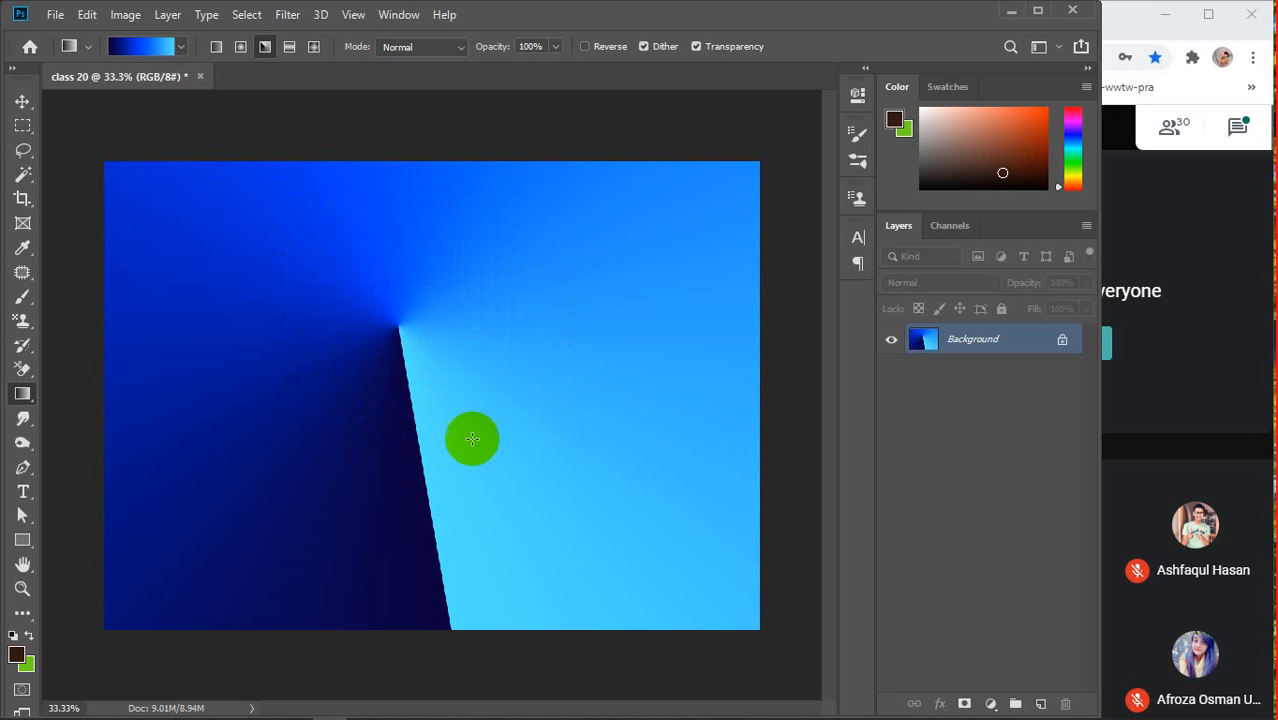
Switch to a reflected gradient and draw it vertically downward from the center, upward from the lower part, and upward from the center
{"action": "left_click", "coordinate": [287, 52]}
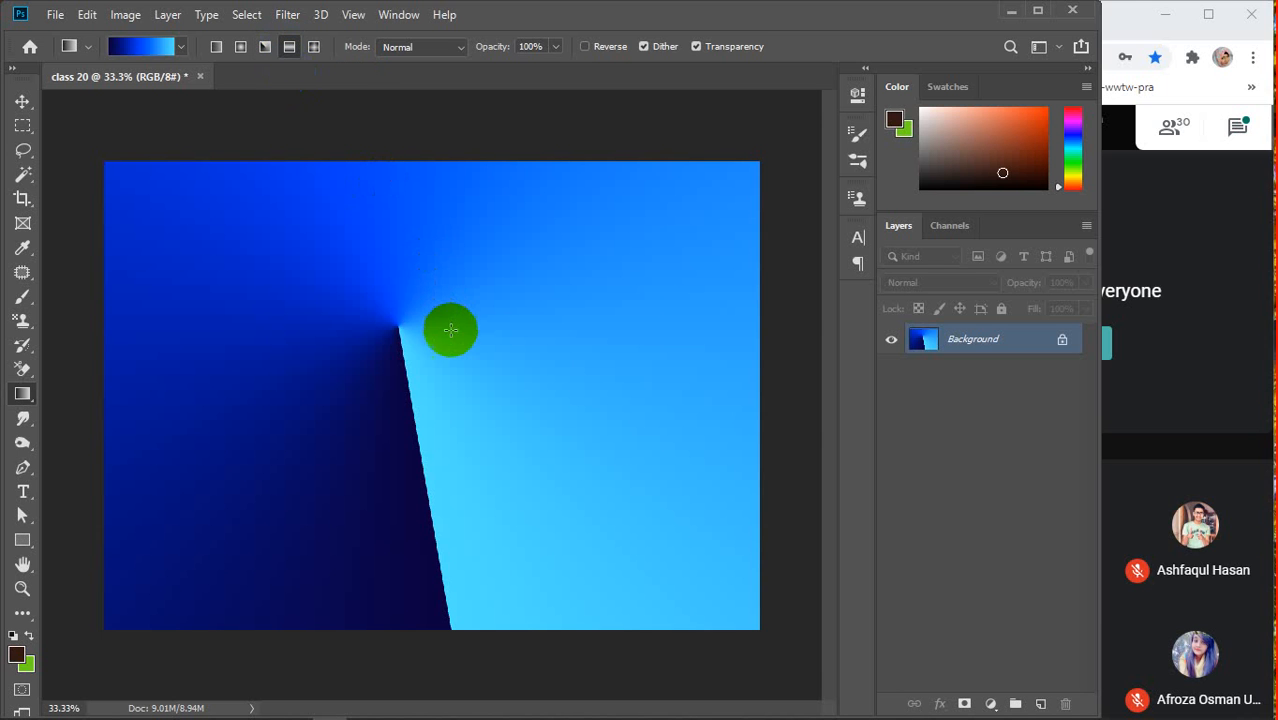
{"action": "left_click_drag", "start_coordinate": [428, 376], "coordinate": [434, 589]}
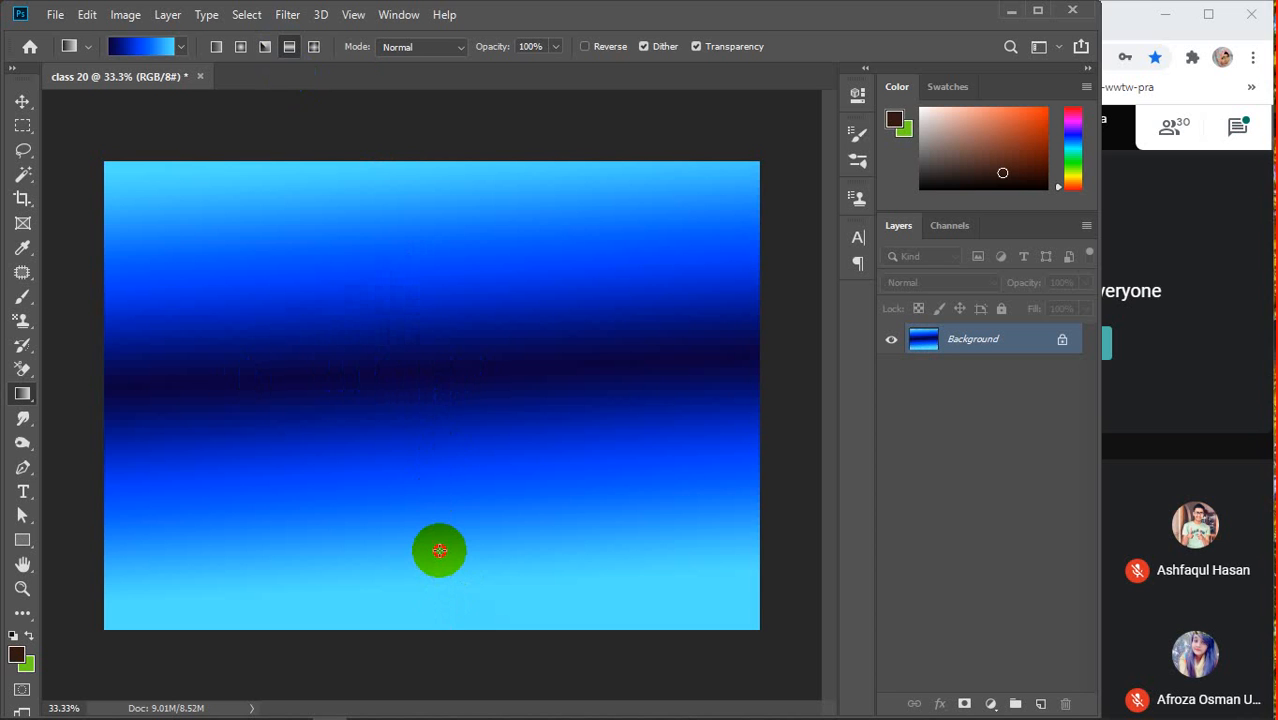
{"action": "left_click_drag", "start_coordinate": [440, 546], "coordinate": [431, 297]}
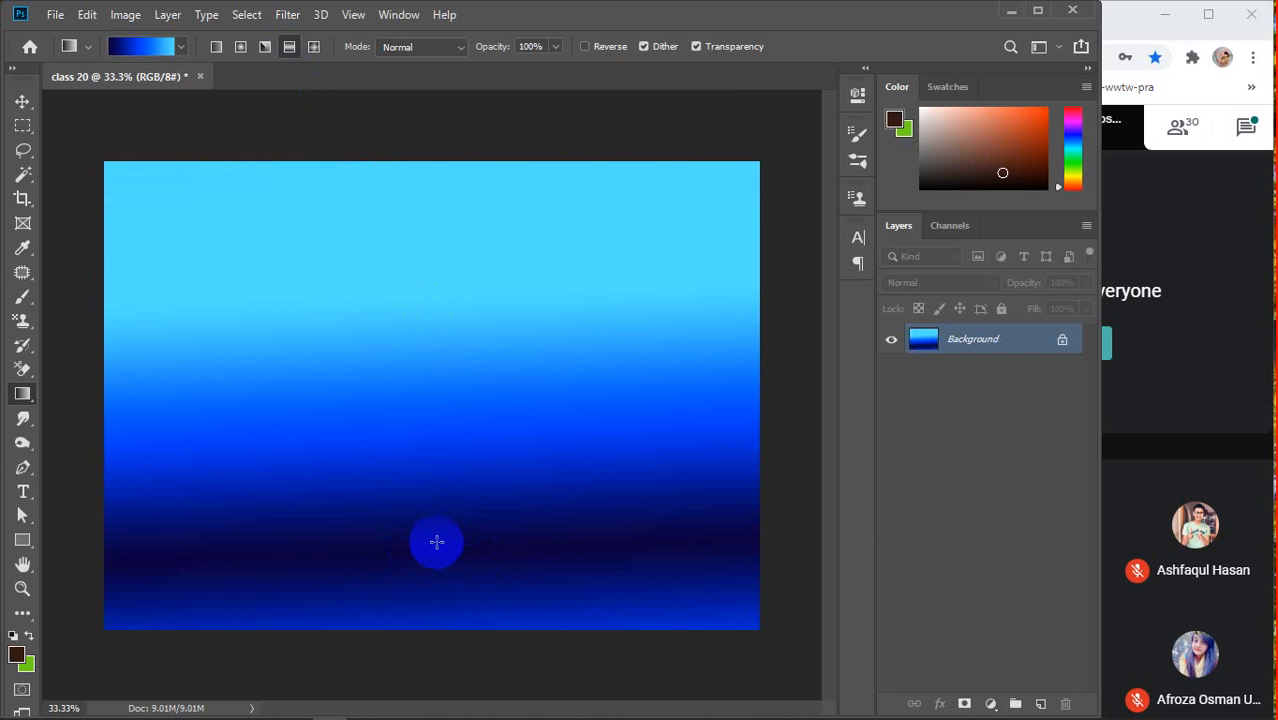
{"action": "left_click_drag", "start_coordinate": [446, 380], "coordinate": [446, 163]}
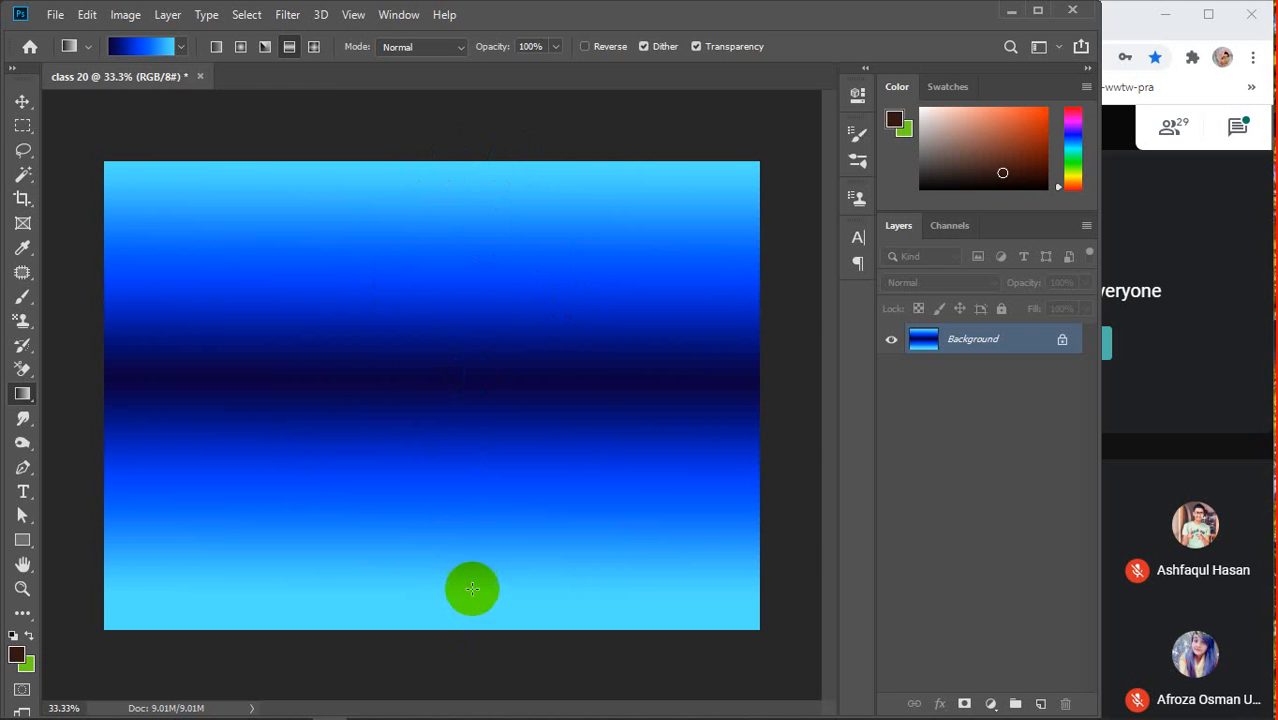
Switch to a diamond gradient and draw it at various places and sizes, ending with a small diamond near the canvas's left edge
{"action": "left_click", "coordinate": [315, 47]}
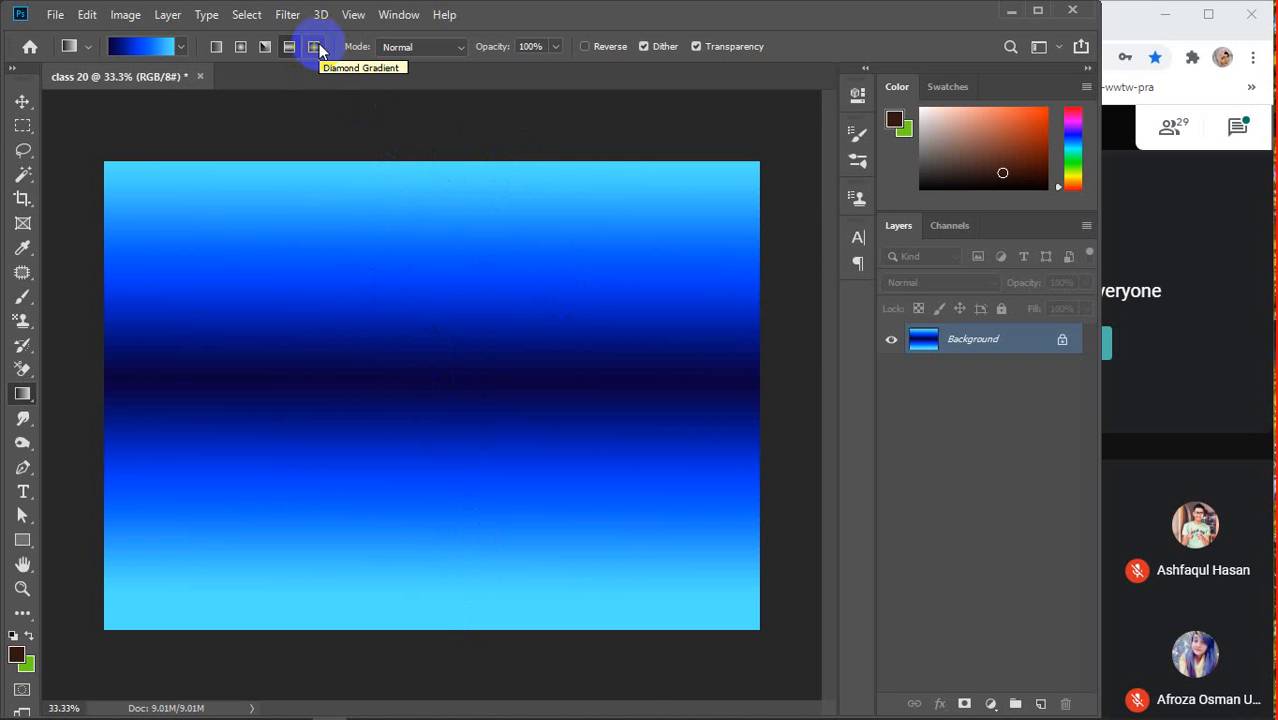
{"action": "left_click_drag", "start_coordinate": [379, 366], "coordinate": [505, 498]}
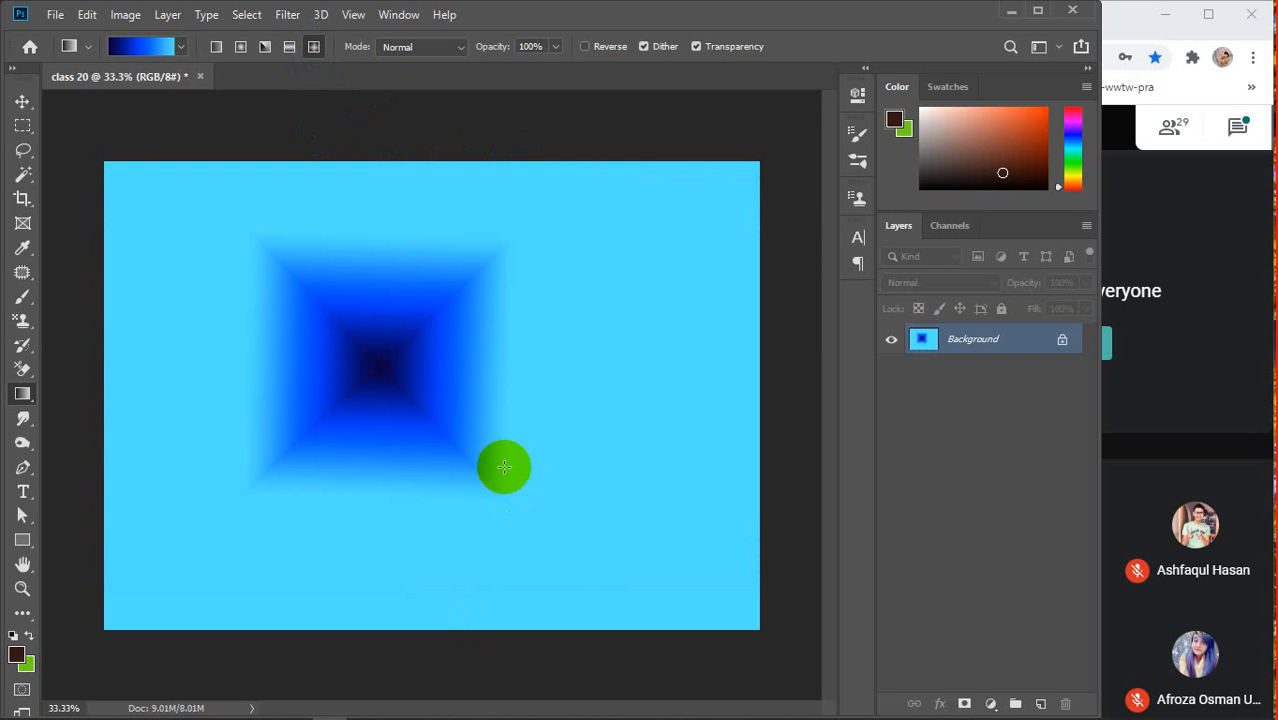
{"action": "left_click_drag", "start_coordinate": [679, 397], "coordinate": [562, 462]}
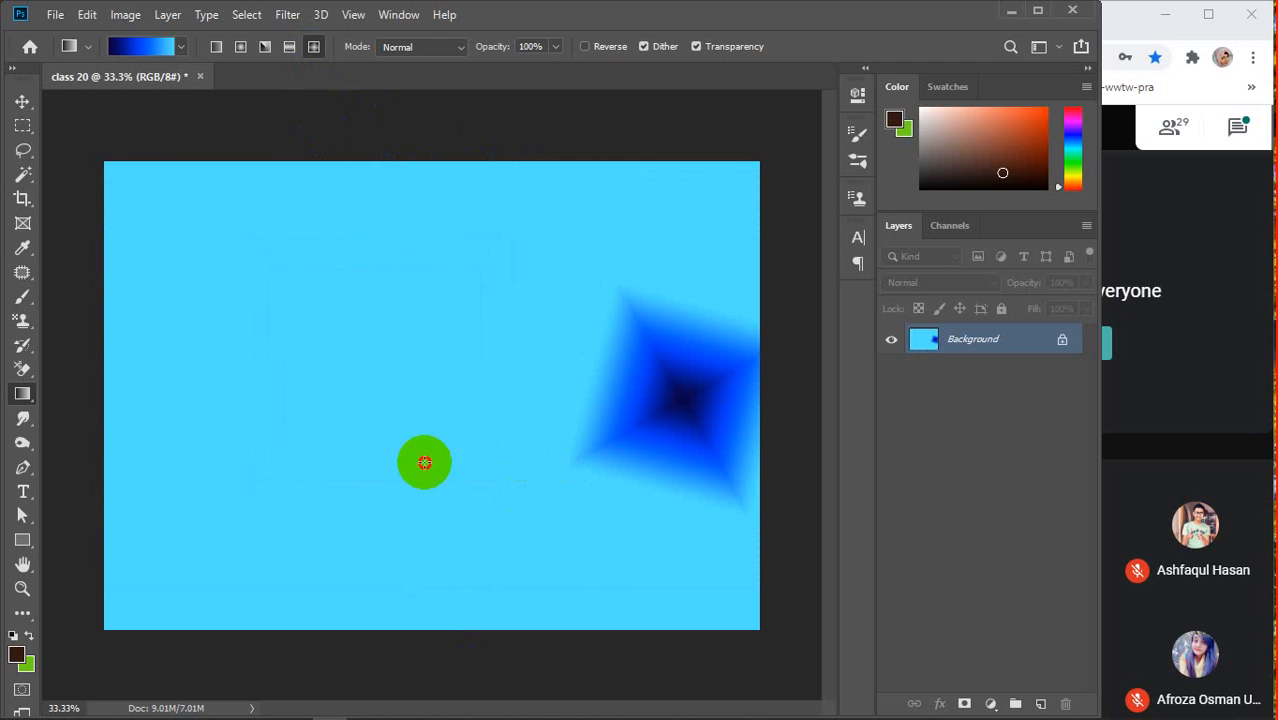
{"action": "left_click_drag", "start_coordinate": [424, 462], "coordinate": [339, 508]}
{"action": "left_click_drag", "start_coordinate": [165, 143], "coordinate": [247, 212]}
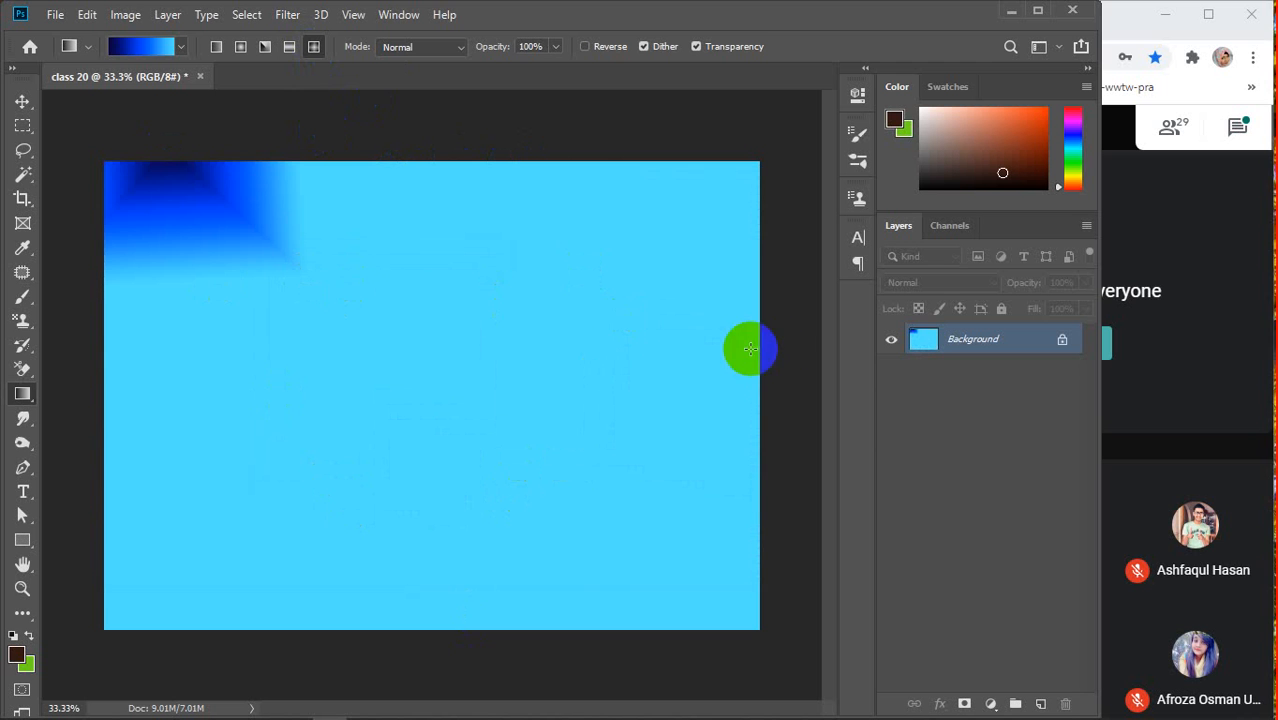
{"action": "left_click_drag", "start_coordinate": [750, 348], "coordinate": [634, 532]}
{"action": "left_click_drag", "start_coordinate": [432, 552], "coordinate": [178, 615]}
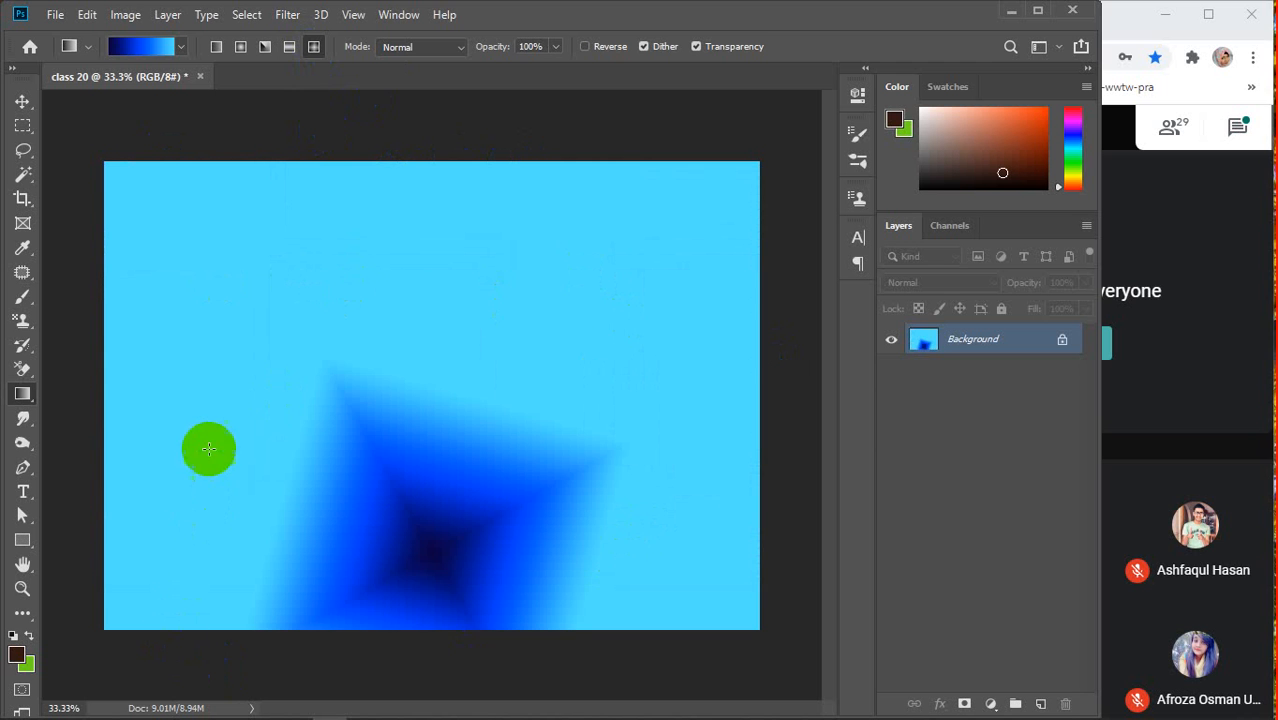
{"action": "left_click_drag", "start_coordinate": [208, 449], "coordinate": [100, 471]}
{"action": "left_click_drag", "start_coordinate": [262, 285], "coordinate": [644, 204]}
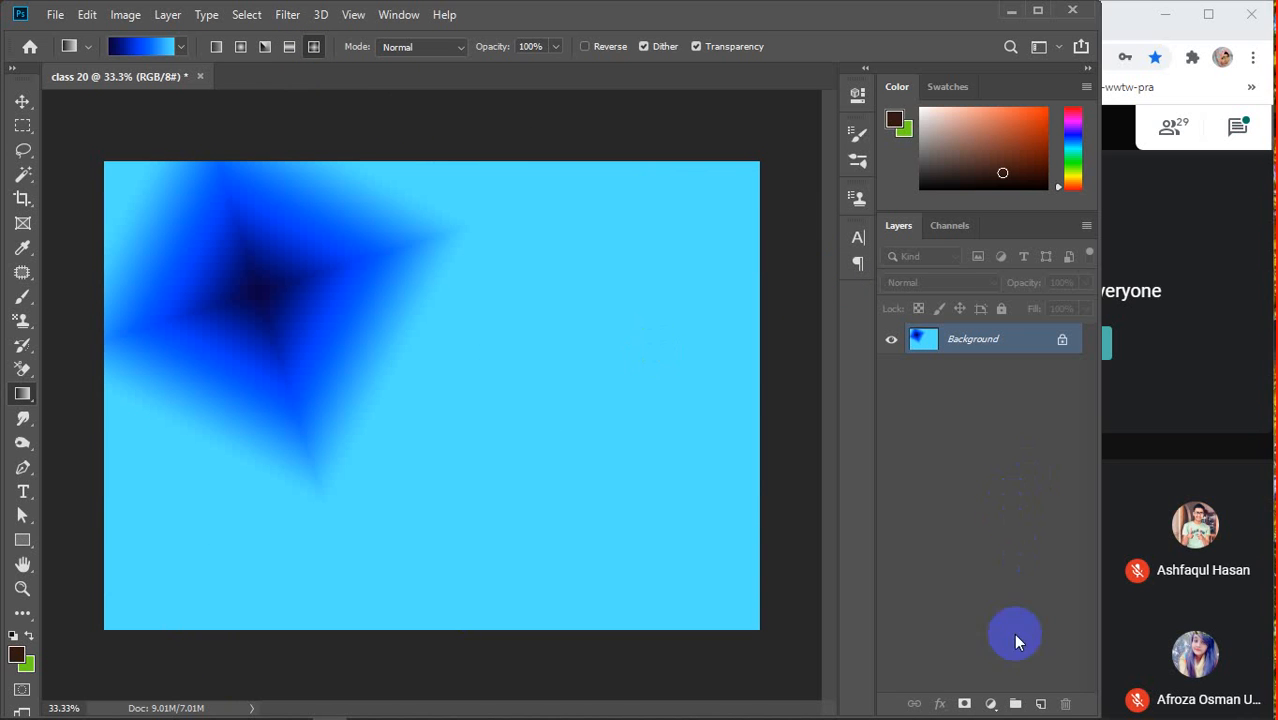
{"action": "left_click", "coordinate": [1040, 704]}
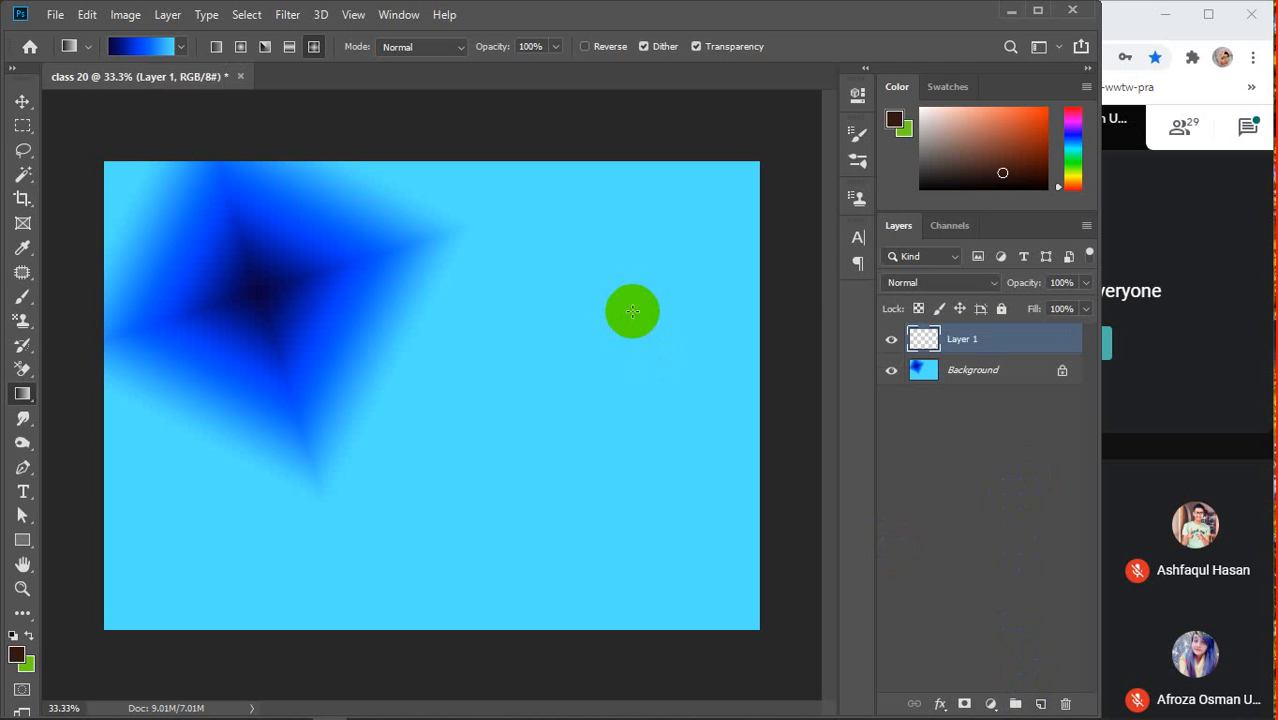
{"action": "key", "text": "ctrl+z"}
{"action": "key", "text": "ctrl+z"}
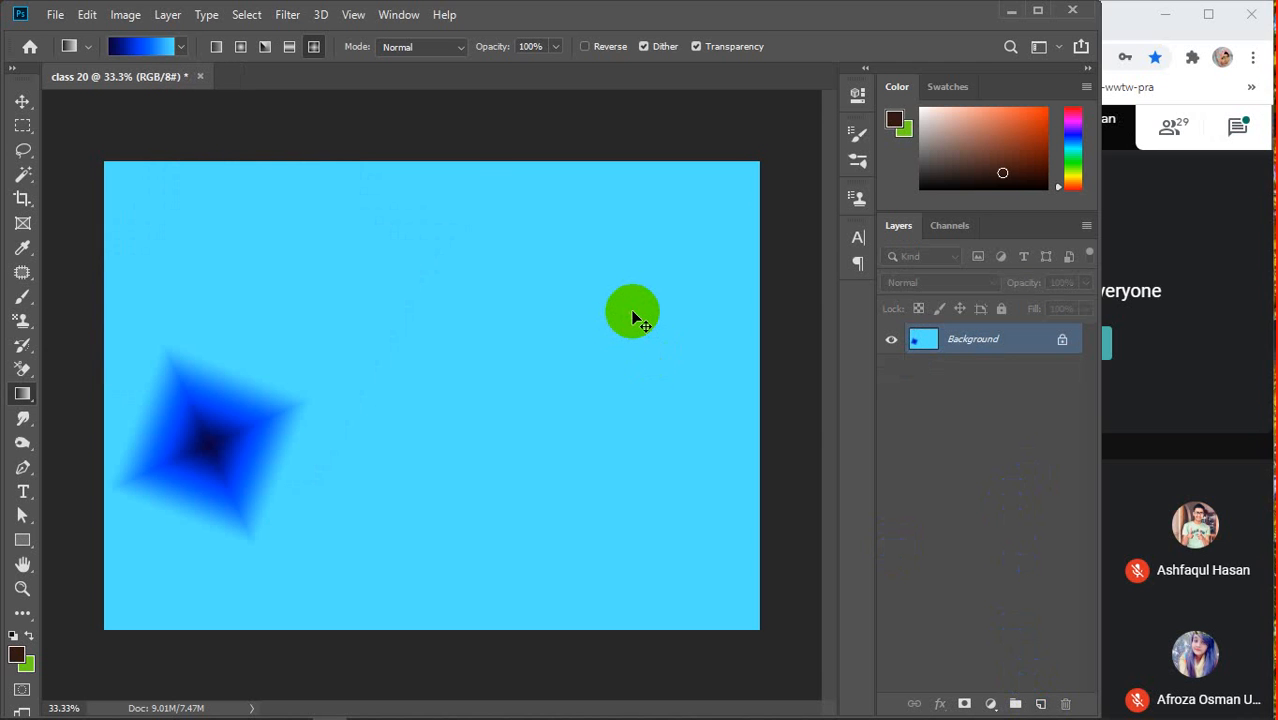
Add two new layers, filling the first with a large diamond near the center and the second with a smaller one at the lower left
{"action": "left_click", "coordinate": [1040, 706]}
{"action": "left_click_drag", "start_coordinate": [490, 320], "coordinate": [557, 540]}
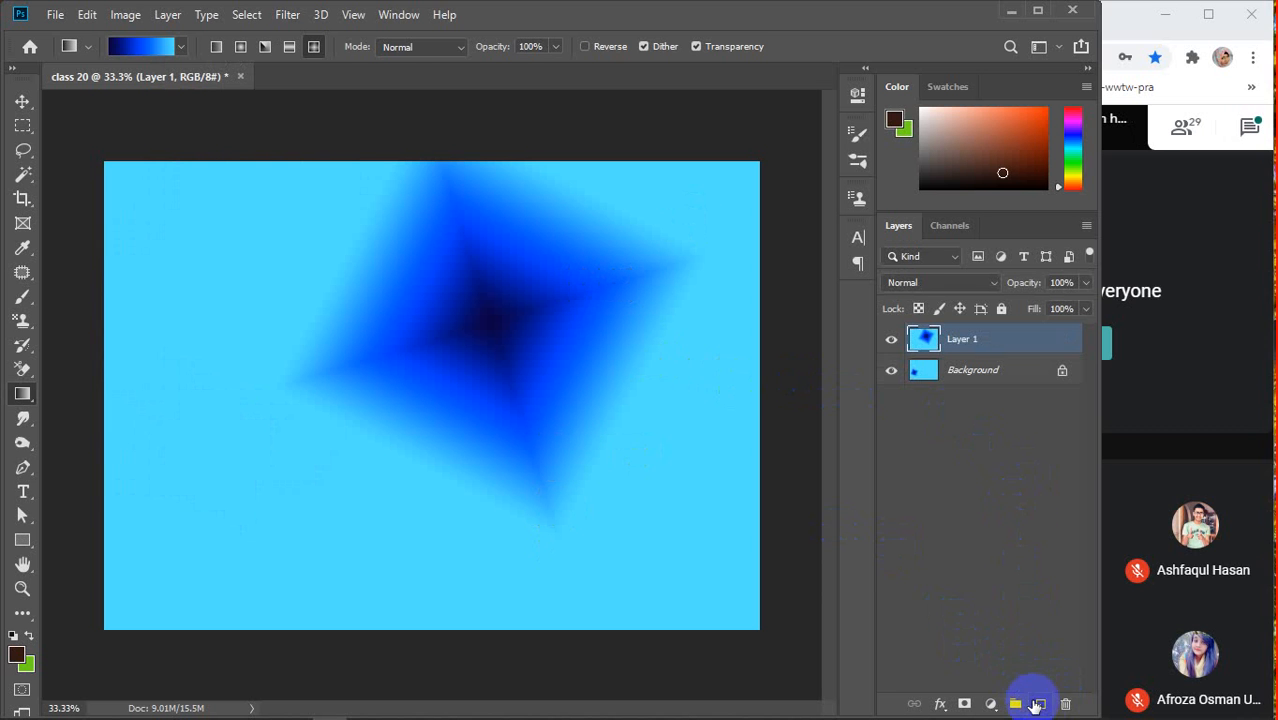
{"action": "left_click", "coordinate": [1036, 705]}
{"action": "left_click_drag", "start_coordinate": [220, 465], "coordinate": [136, 586]}
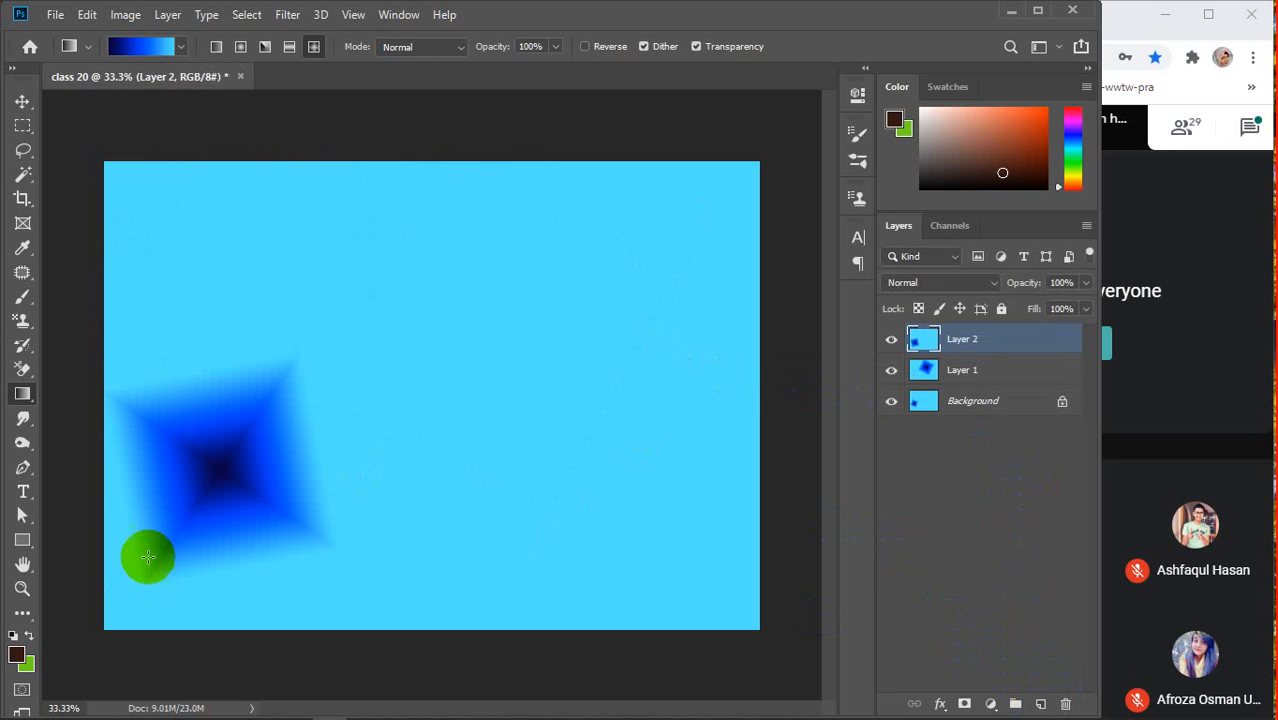
Toggle Layer 2's visibility off and on, and scale the layer to about 41% in the canvas's lower-right corner
{"action": "left_click", "coordinate": [891, 342]}
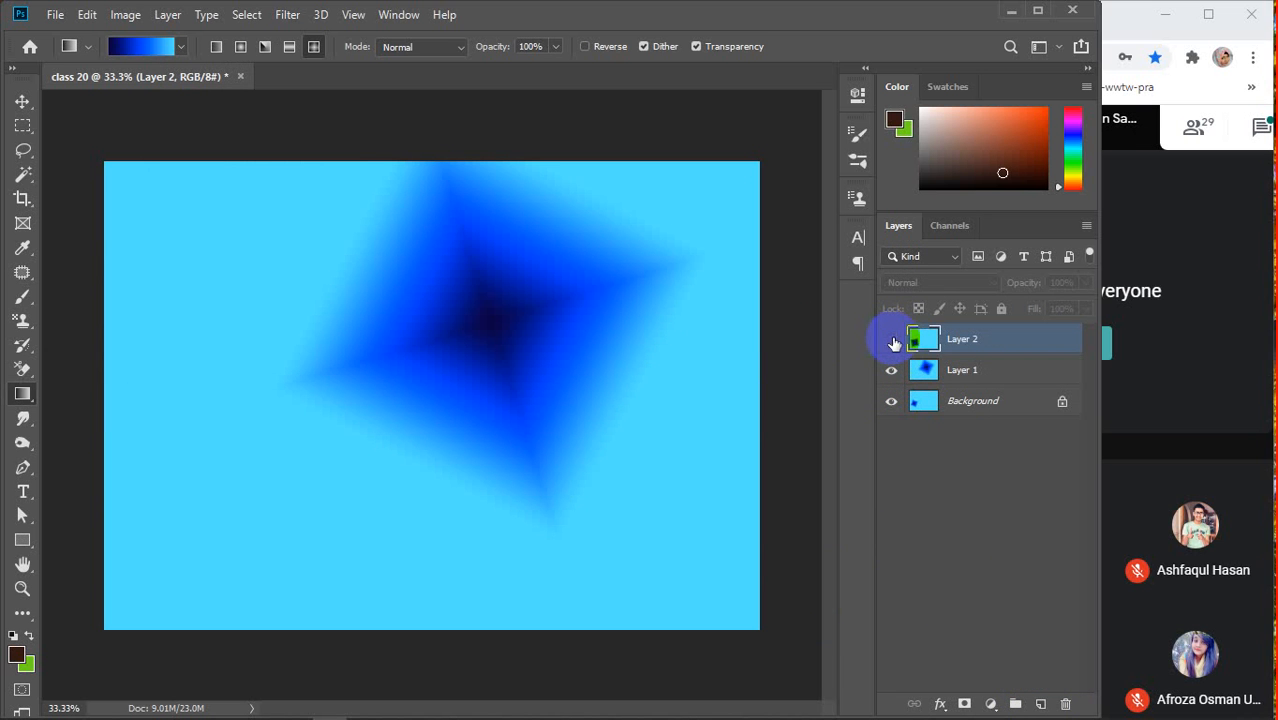
{"action": "left_click", "coordinate": [891, 340]}
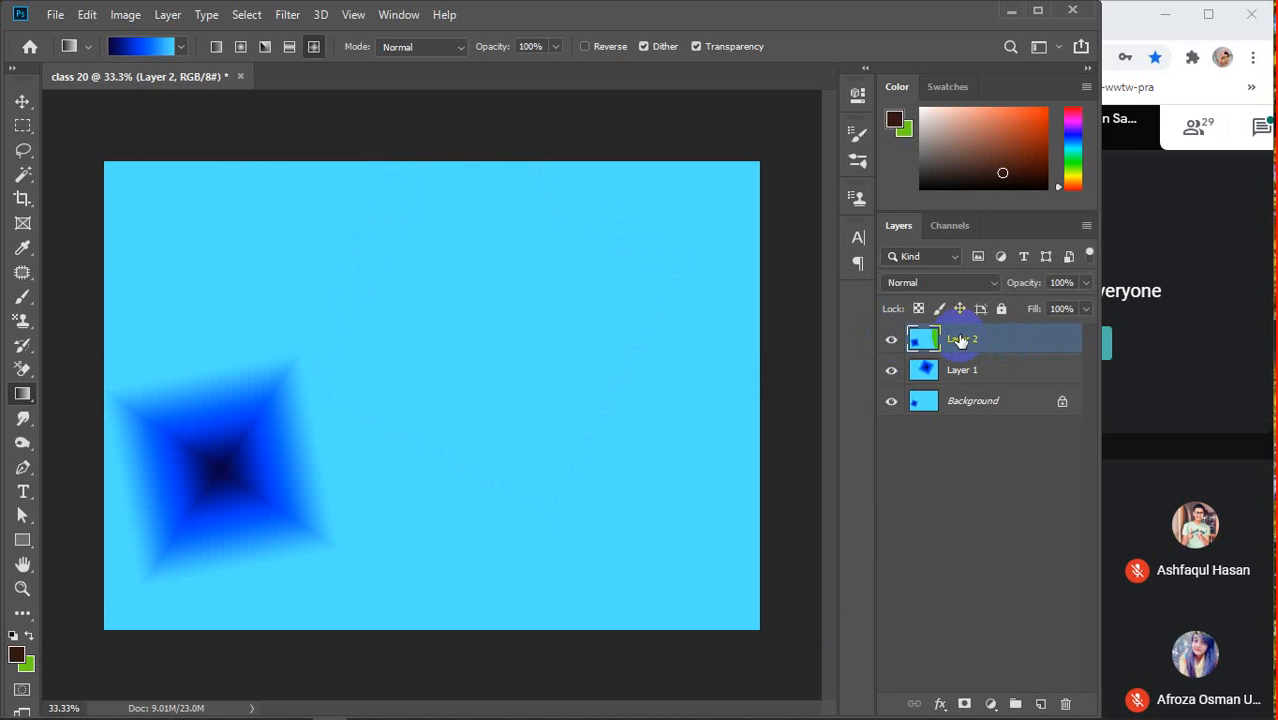
{"action": "key", "text": "ctrl+t"}
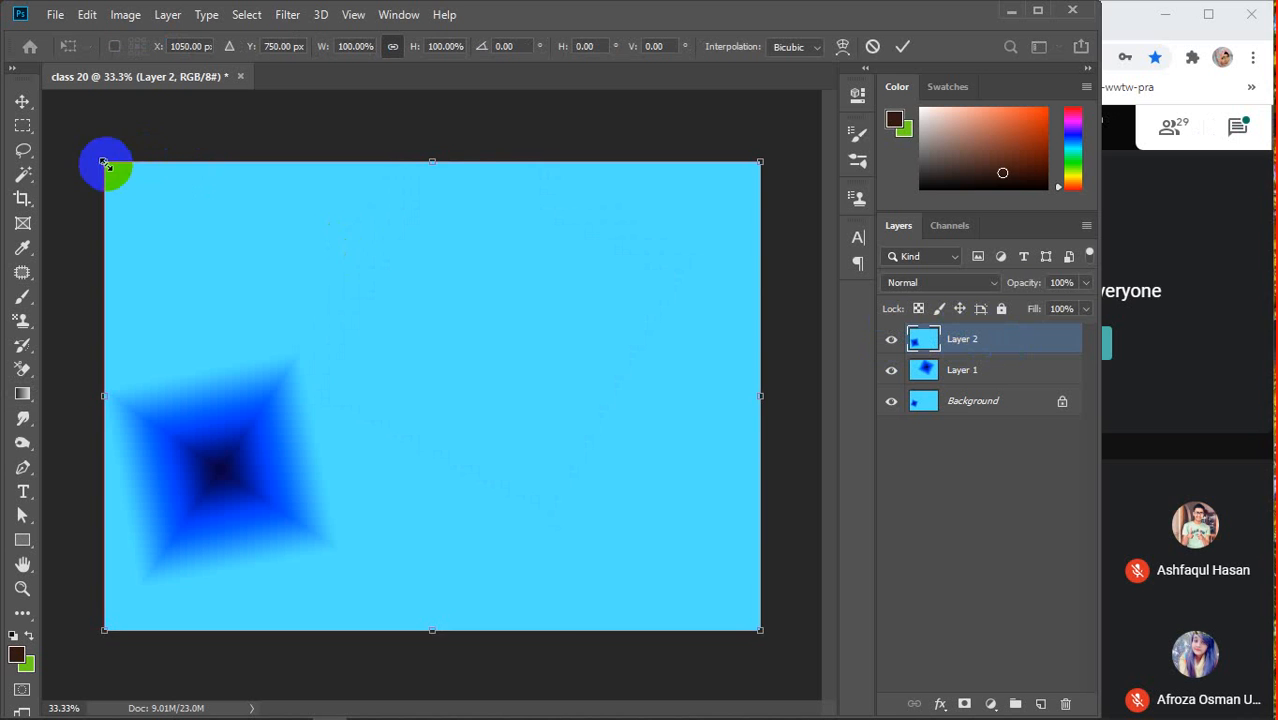
{"action": "left_click_drag", "start_coordinate": [105, 162], "coordinate": [520, 400]}
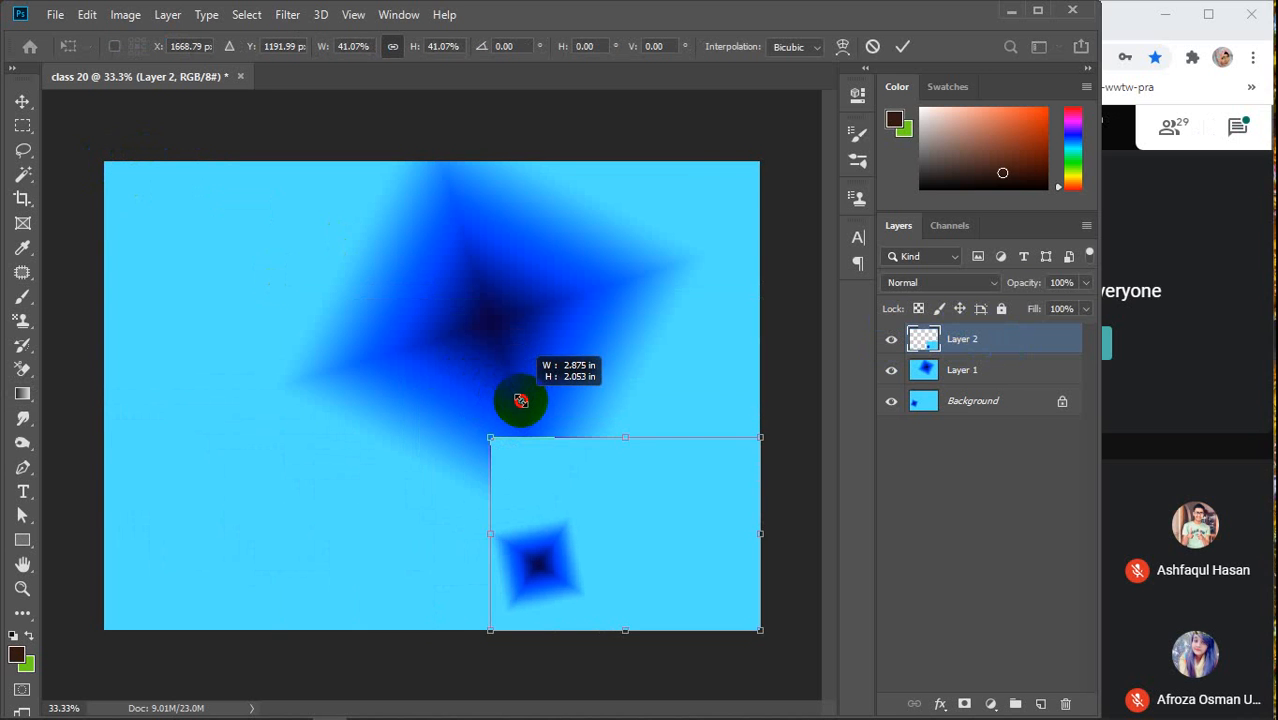
Scale Layer 1 down proportionally into the canvas's lower-left corner
{"action": "left_click", "coordinate": [992, 372]}
{"action": "key", "text": "ctrl+t"}
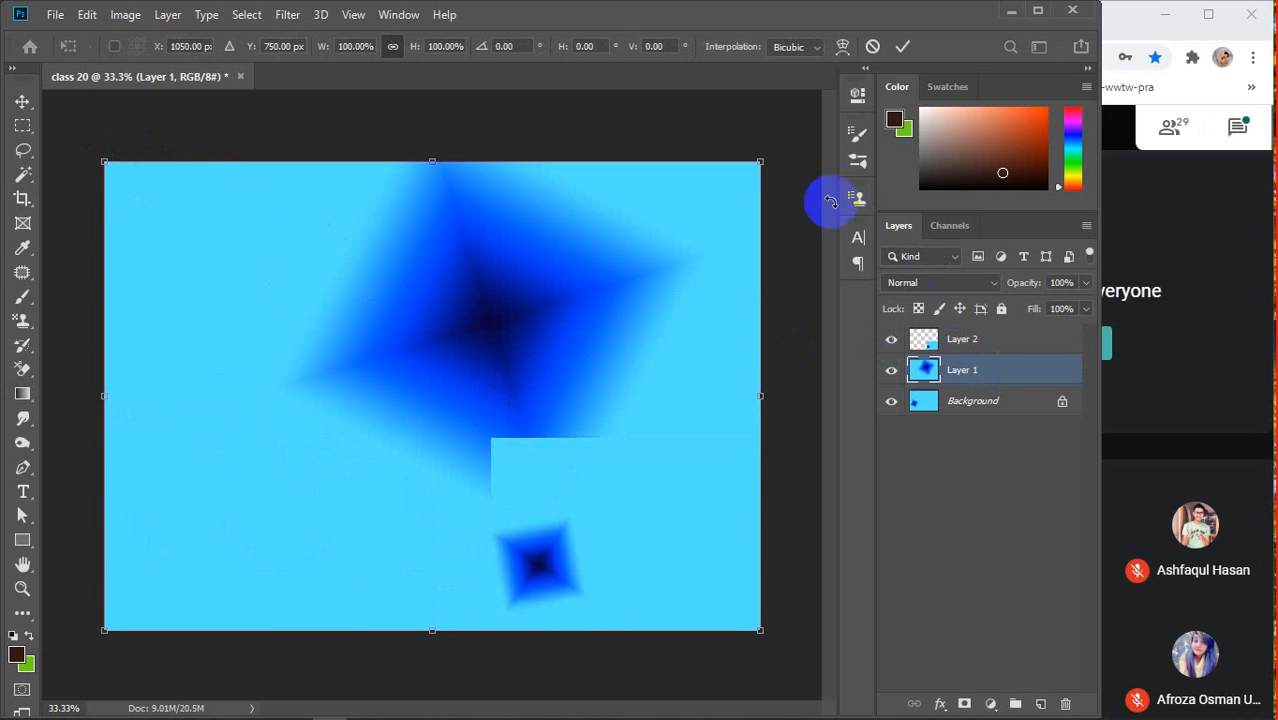
{"action": "left_click_drag", "start_coordinate": [759, 162], "coordinate": [392, 424]}
Unlock the Background layer and scale it down into the canvas's upper-right corner, clear of the two lower gradient blocks
{"action": "left_click", "coordinate": [1001, 410]}
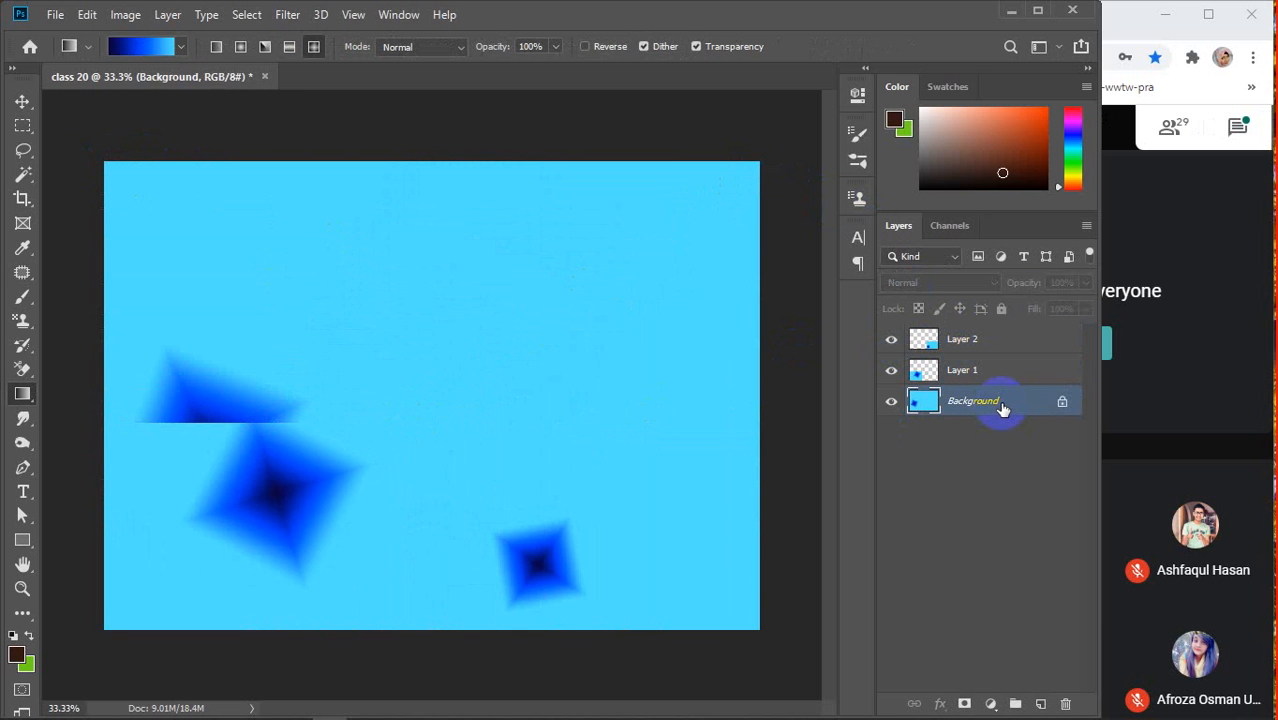
{"action": "left_click", "coordinate": [1062, 401]}
{"action": "key", "text": "ctrl+t"}
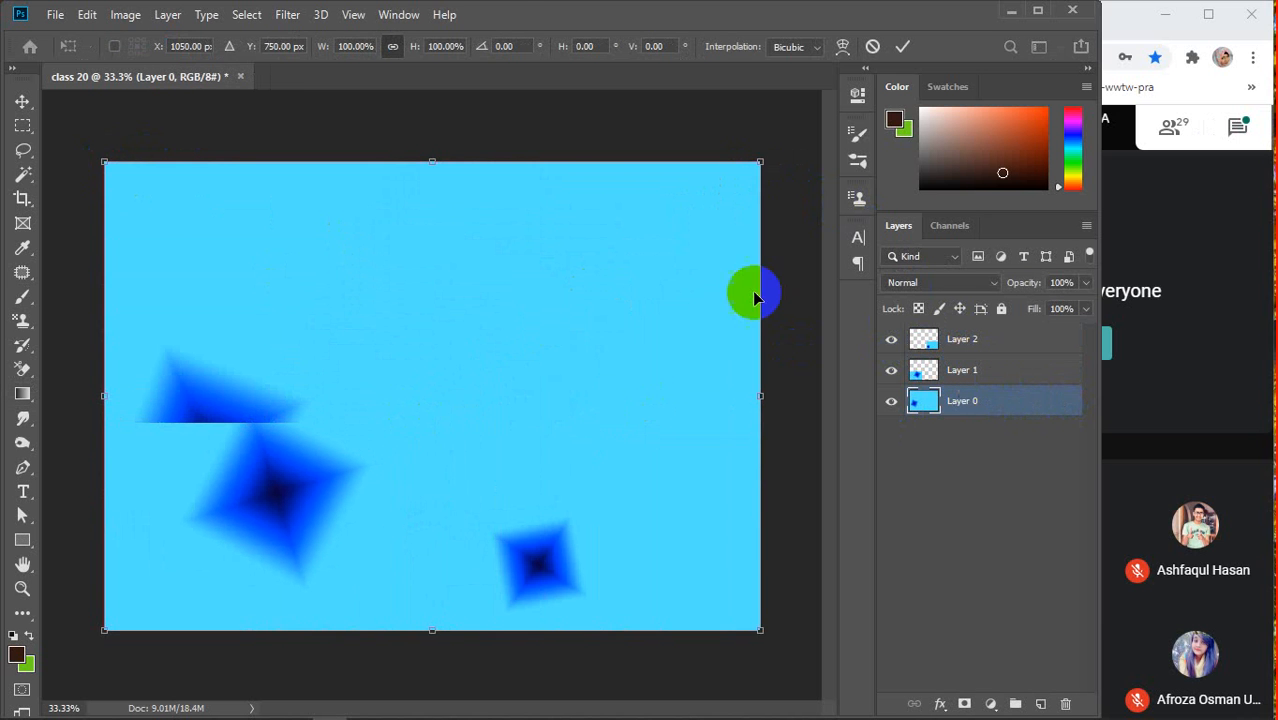
{"action": "left_click_drag", "start_coordinate": [757, 163], "coordinate": [520, 380]}
{"action": "left_click_drag", "start_coordinate": [428, 368], "coordinate": [687, 186]}
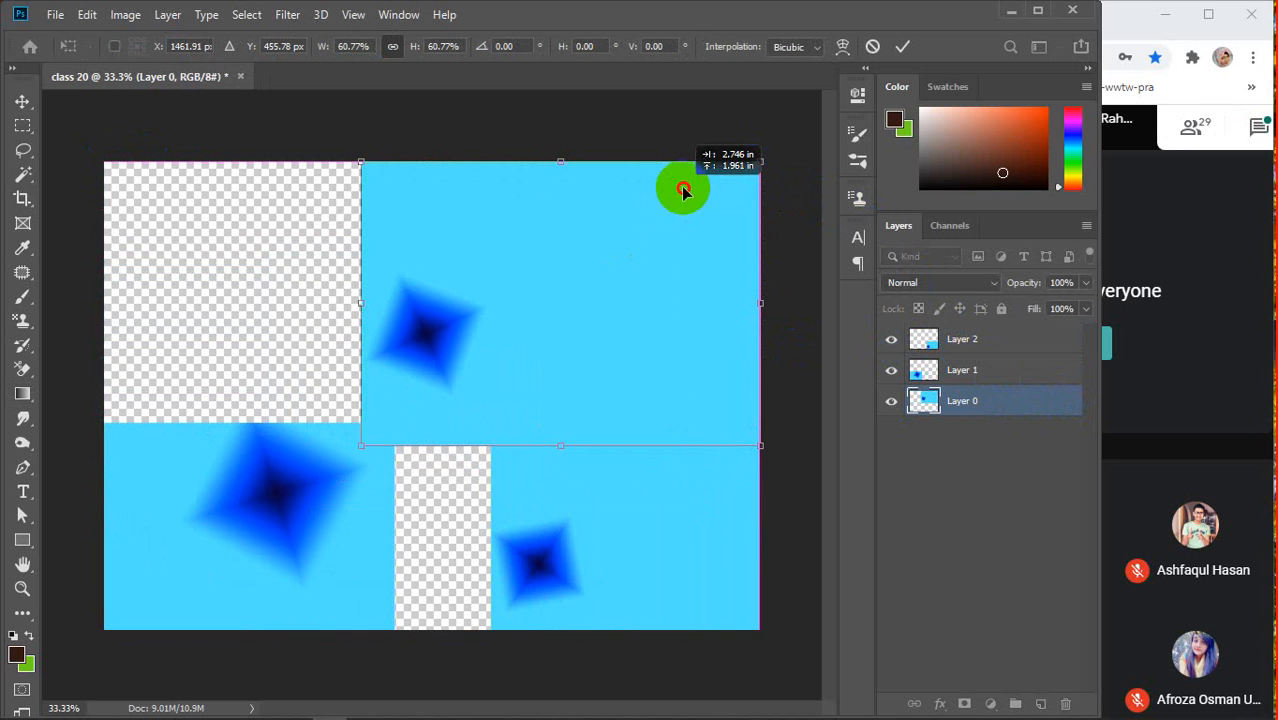
{"action": "left_click_drag", "start_coordinate": [364, 449], "coordinate": [414, 414]}
{"action": "key", "text": "Return"}
{"action": "key", "text": "g"}
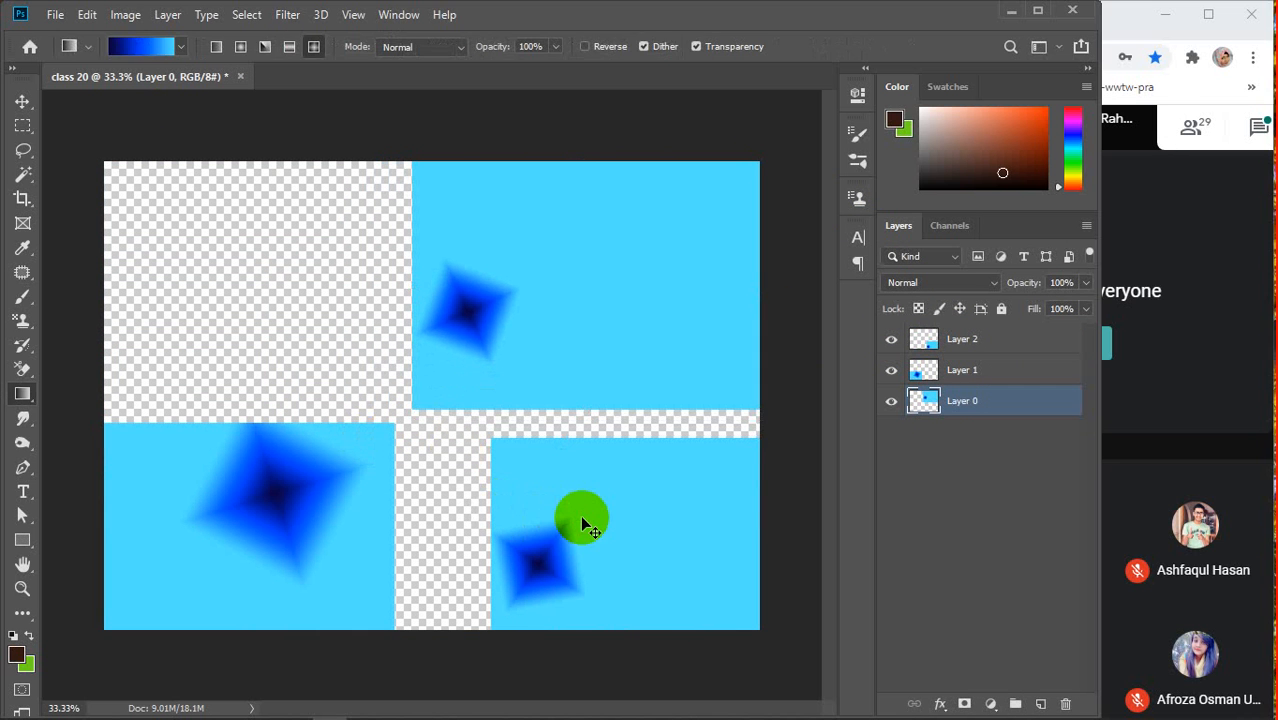
Enlarge Layer 1 to about 106% so its upper-right corner meets the lower-left corner of the Layer 0 block
{"action": "left_click", "coordinate": [997, 370]}
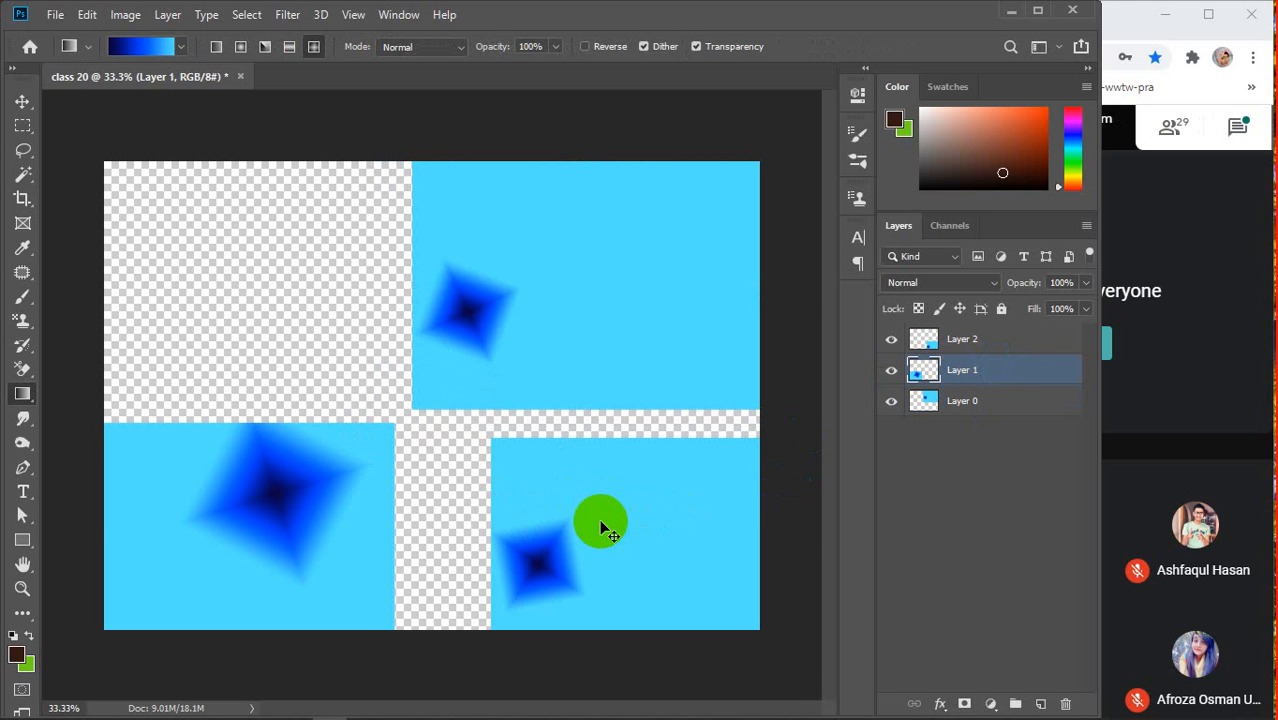
{"action": "key", "text": "ctrl+t"}
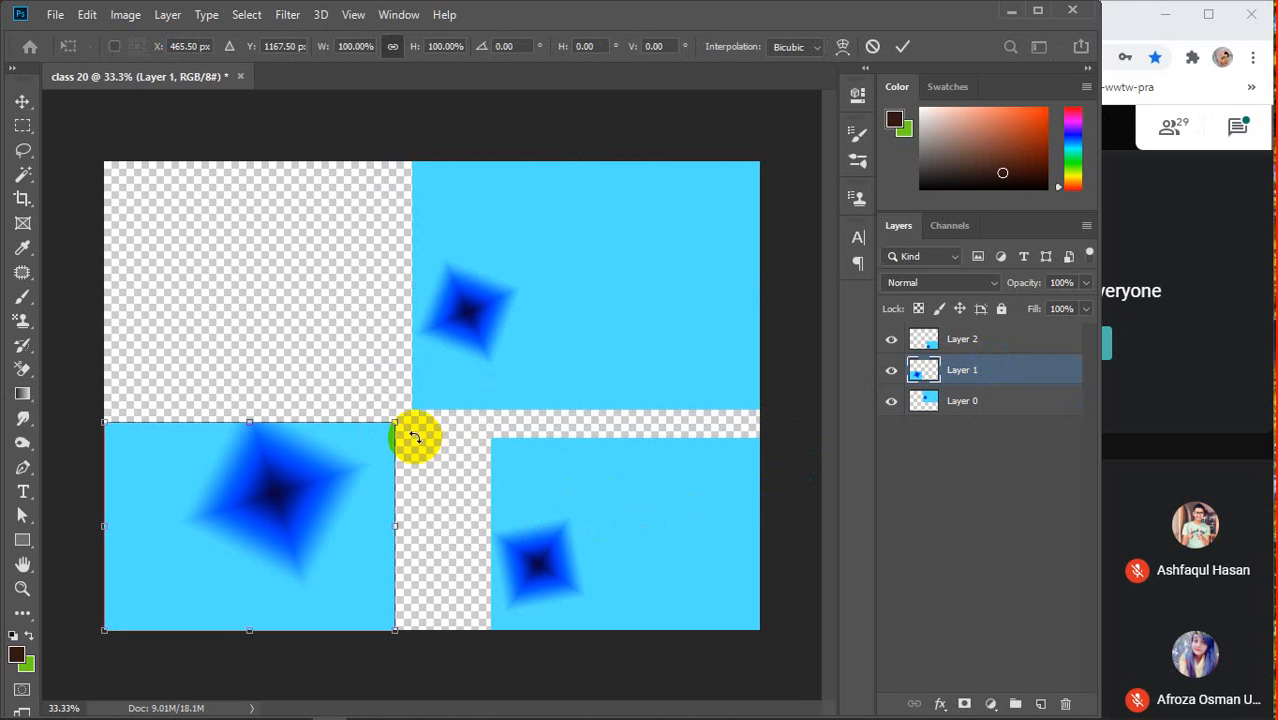
{"action": "left_click_drag", "start_coordinate": [394, 421], "coordinate": [414, 409]}
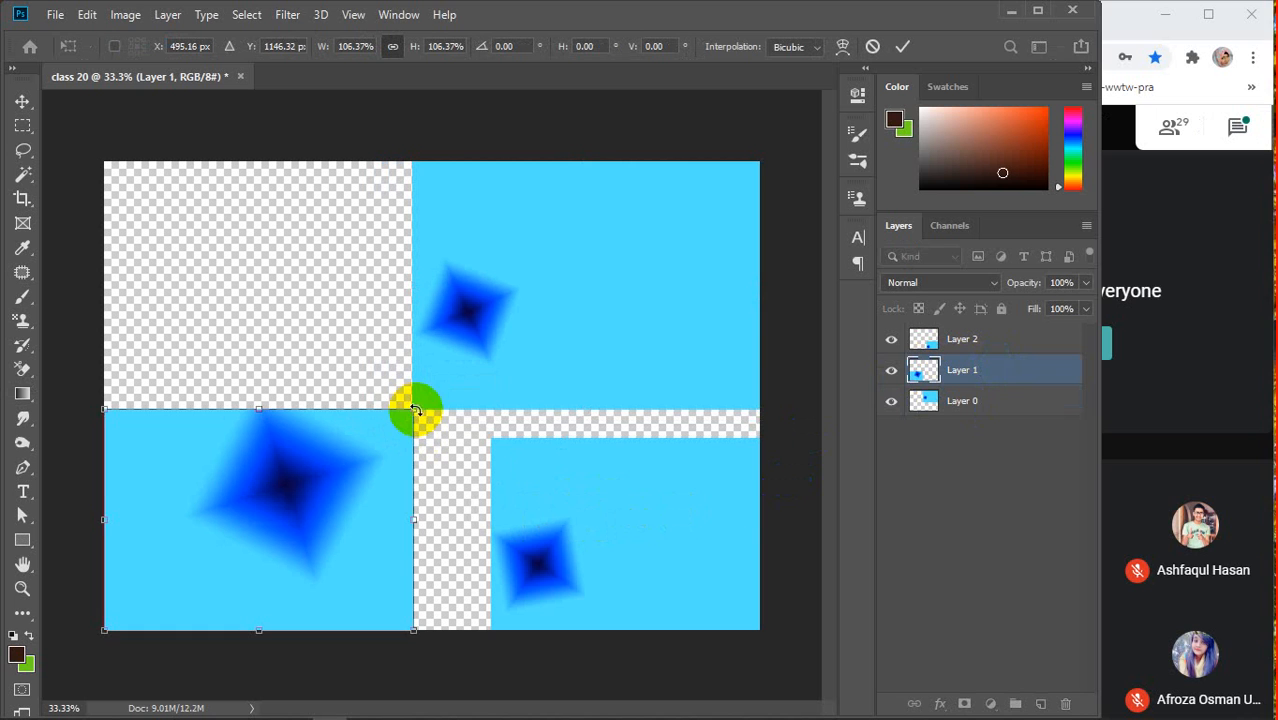
{"action": "key", "text": "Return"}
Enlarge Layer 2 toward the upper left to close the gaps between it and the Layer 0 and Layer 1 blocks
{"action": "left_click", "coordinate": [1010, 342]}
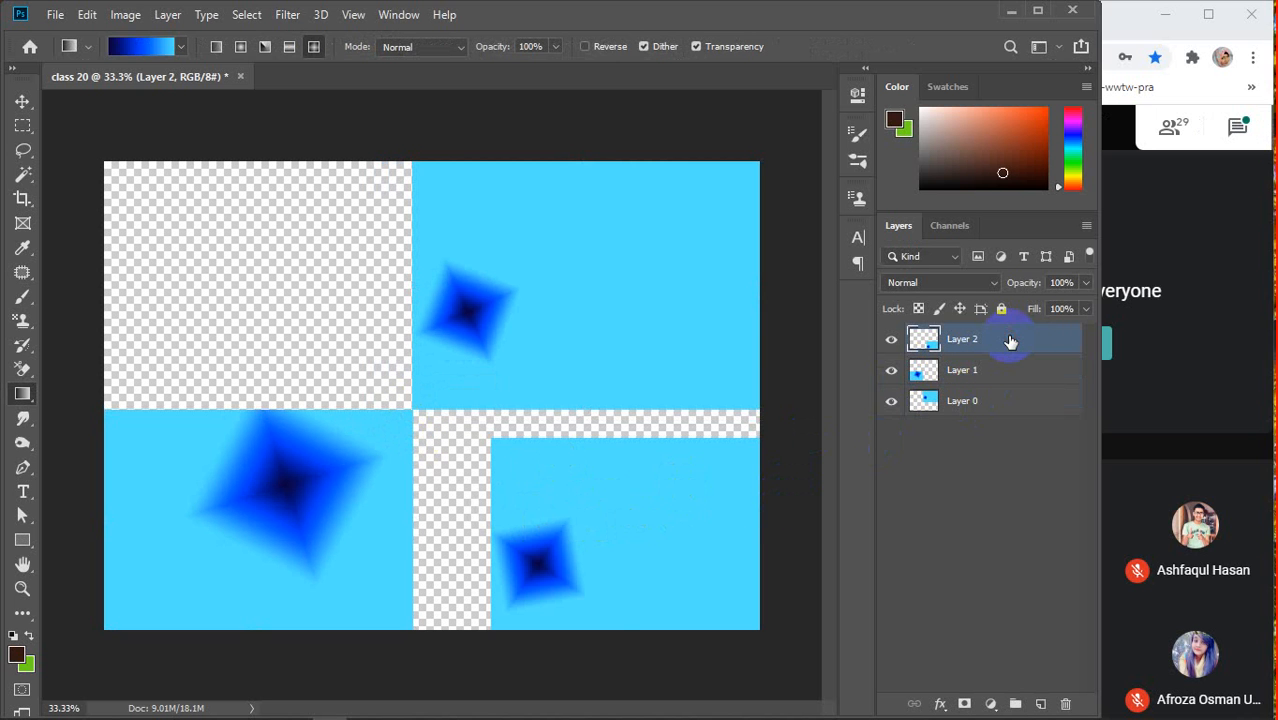
{"action": "key", "text": "ctrl+t"}
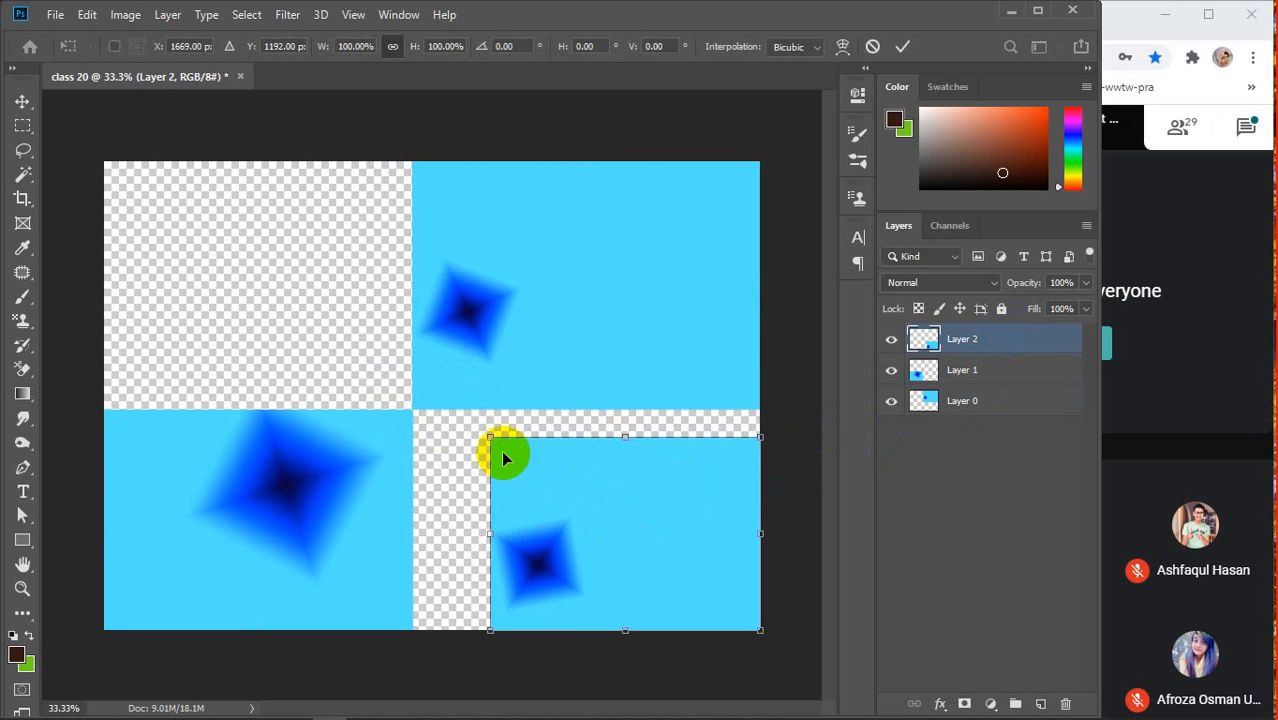
{"action": "left_click_drag", "start_coordinate": [490, 437], "coordinate": [401, 400]}
{"action": "key", "text": "Return"}
{"action": "key", "text": "g"}
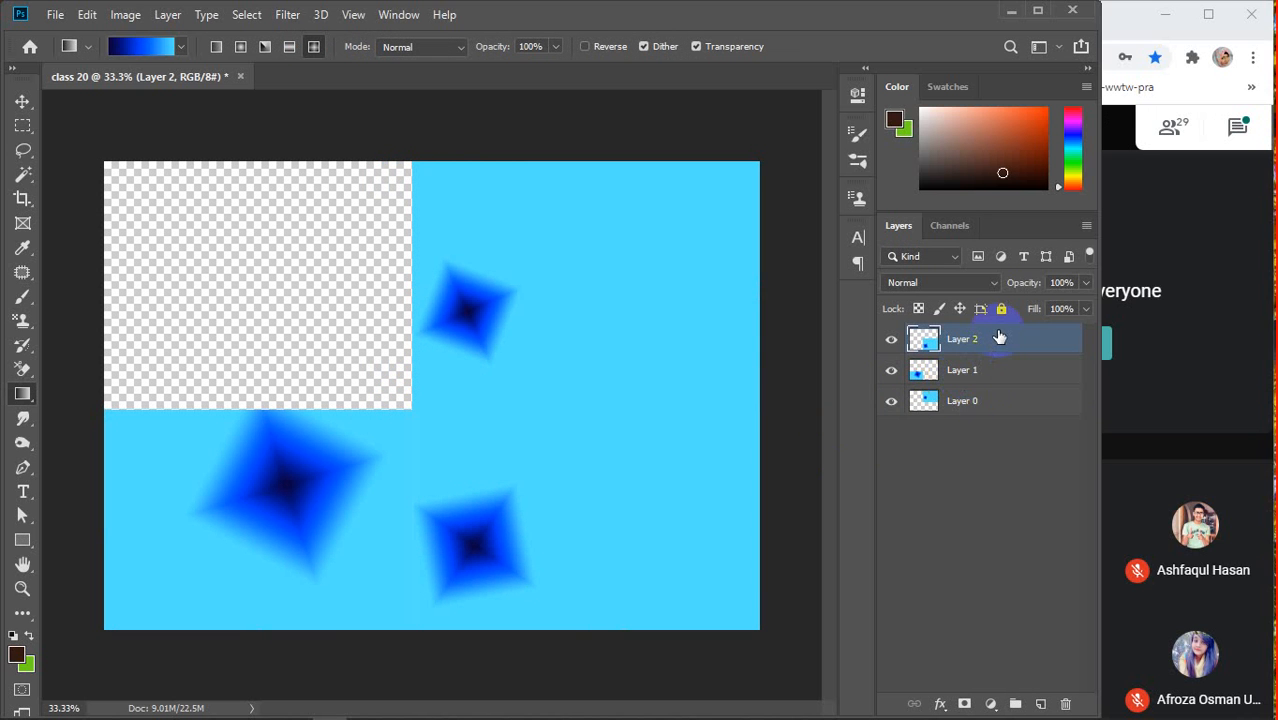
Add a layer with a diamond gradient and scale it to about 55% into the canvas's upper-left corner
{"action": "left_click", "coordinate": [1040, 704]}
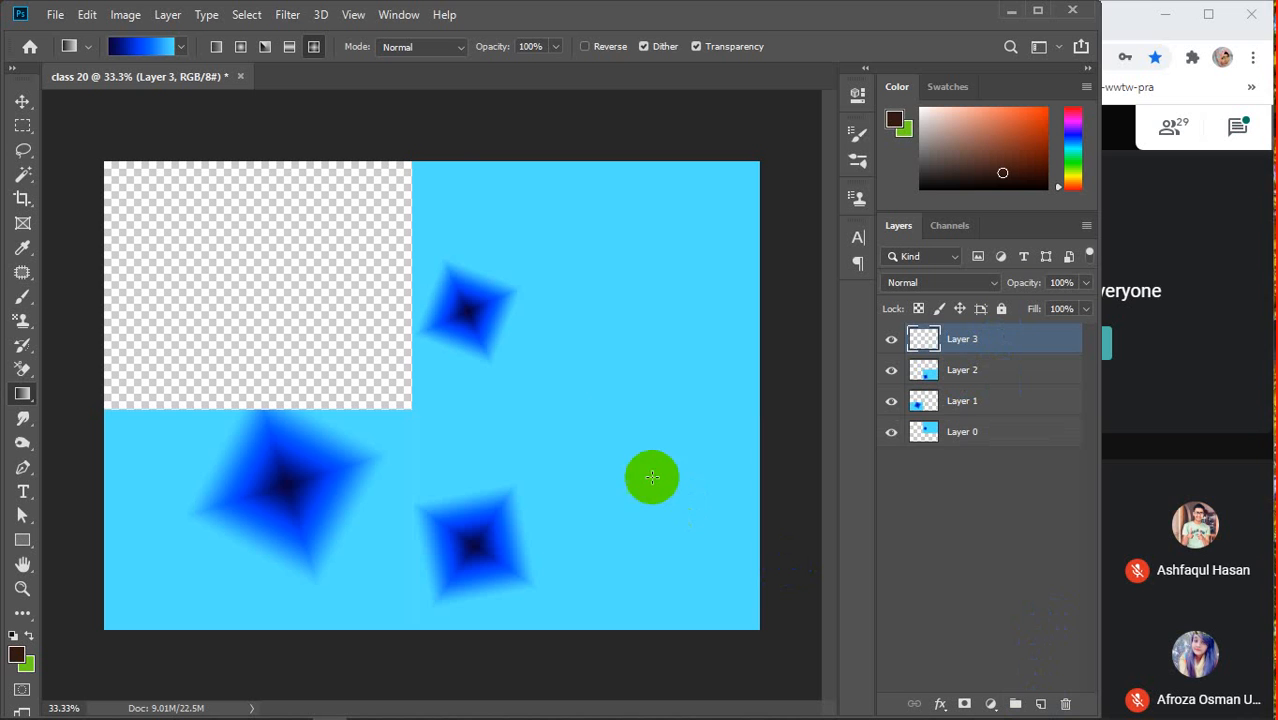
{"action": "left_click_drag", "start_coordinate": [586, 360], "coordinate": [553, 511]}
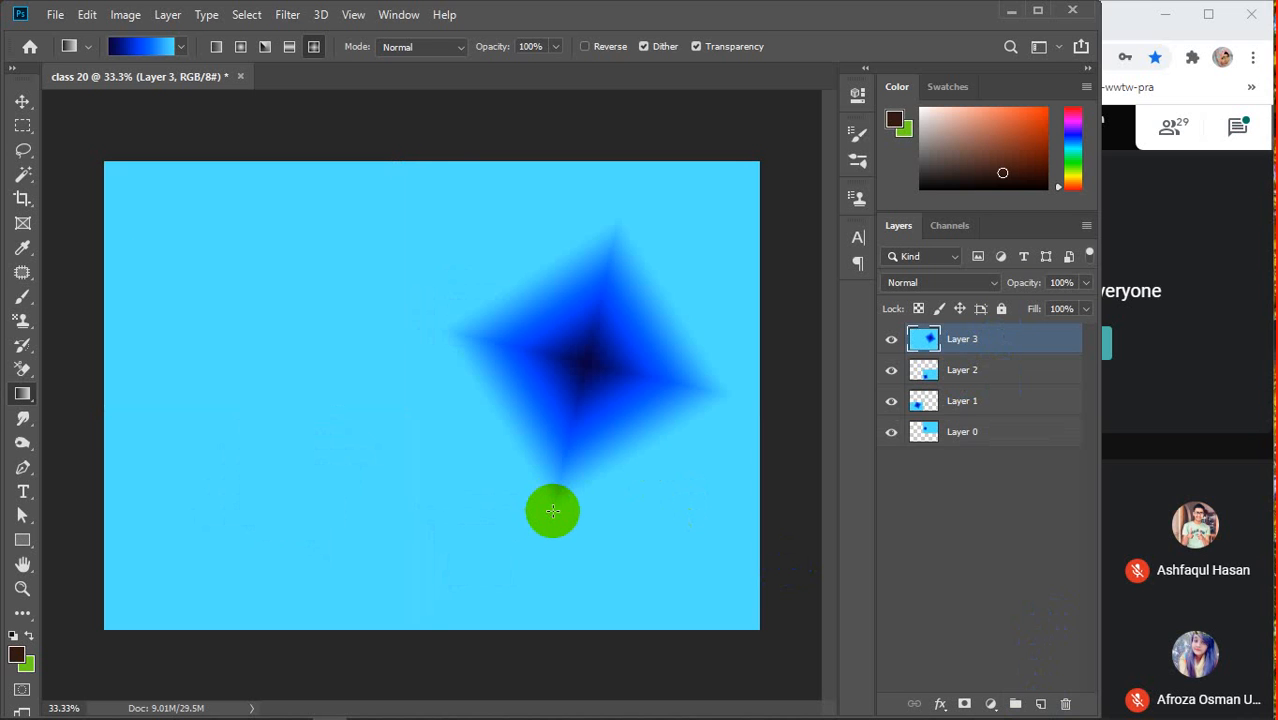
{"action": "key", "text": "ctrl+t"}
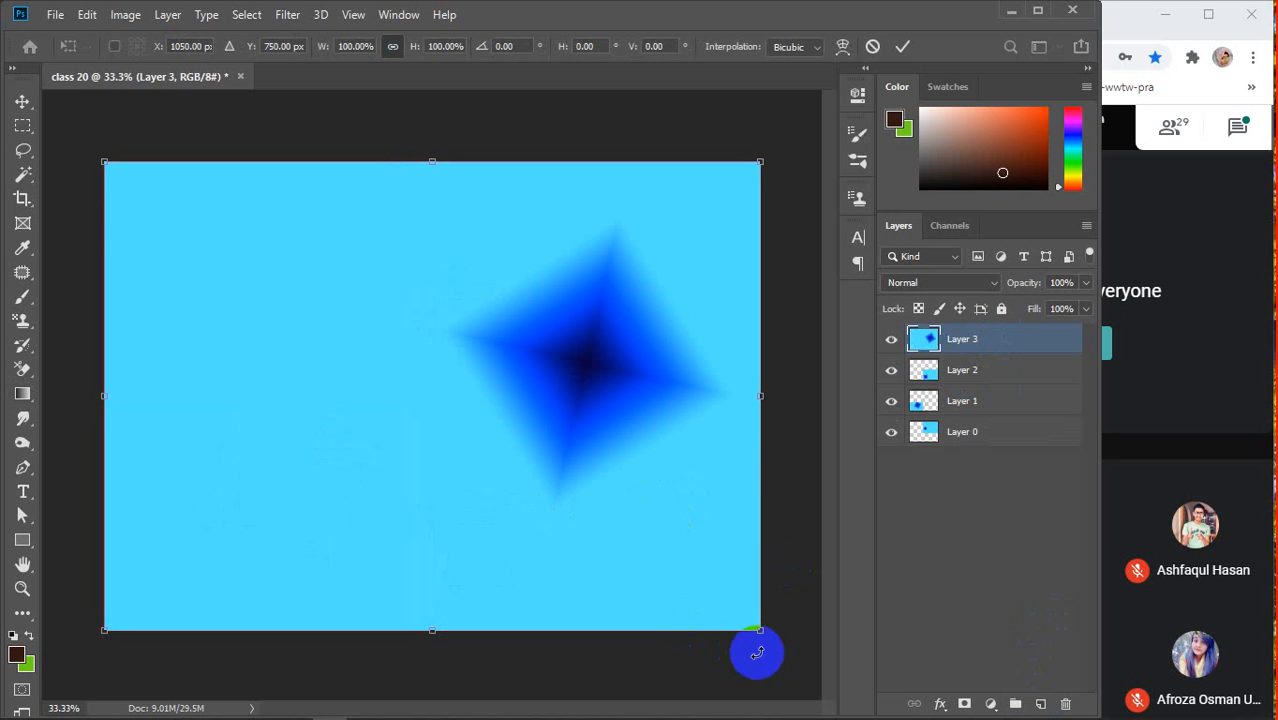
{"action": "left_click_drag", "start_coordinate": [759, 629], "coordinate": [464, 418]}
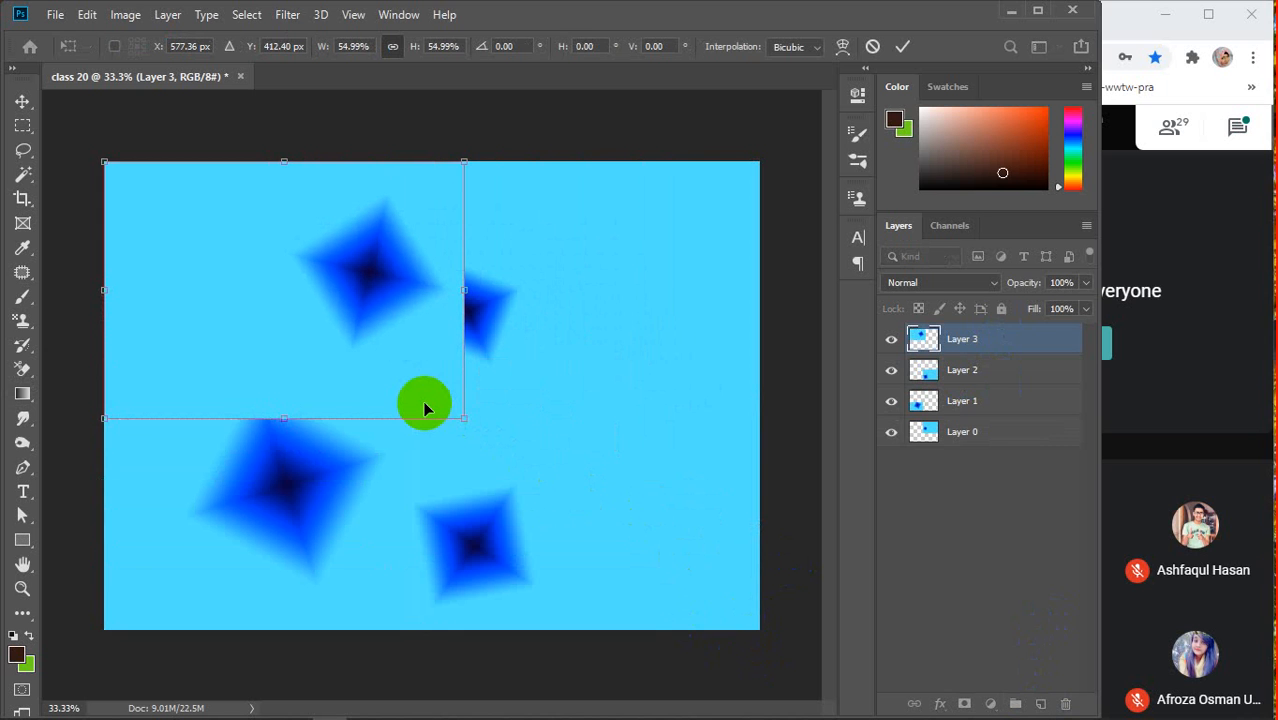
{"action": "key", "text": "Return"}
{"action": "key", "text": "g"}
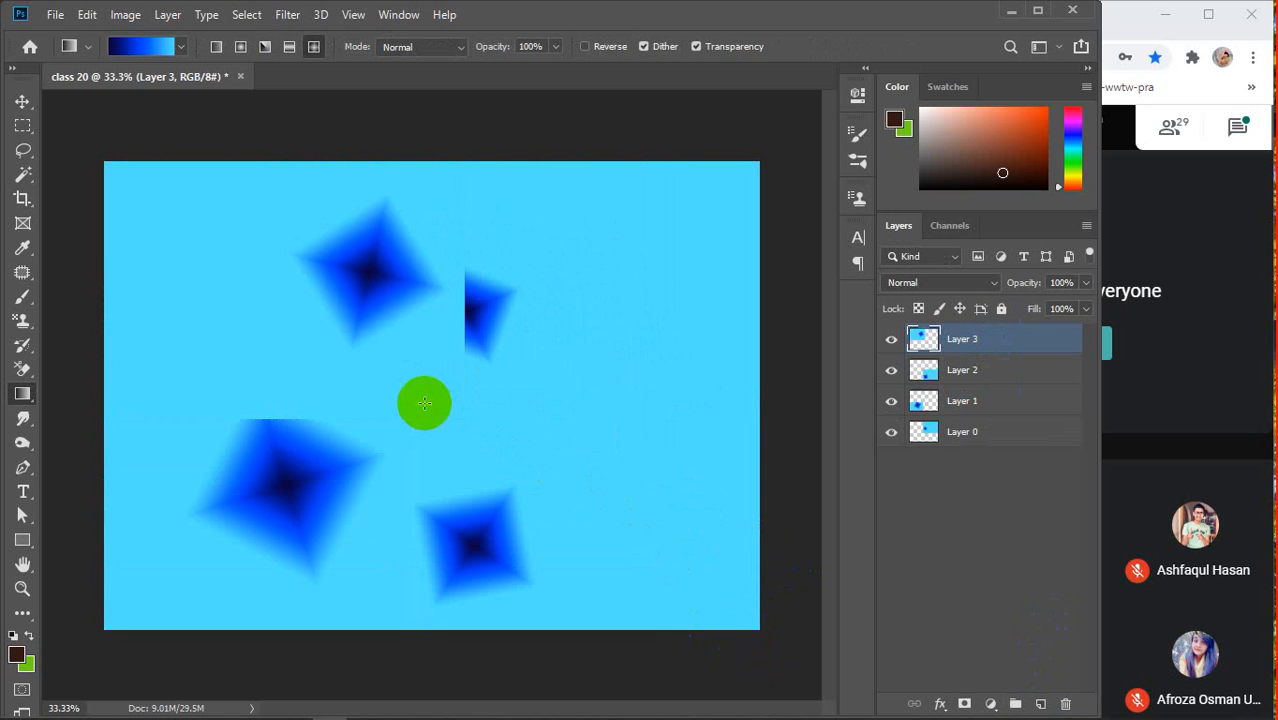
Move Layer 3 below Layer 0 to the bottom of the layer stack, and select Layer 2
{"action": "key", "text": "v"}
{"action": "left_click_drag", "start_coordinate": [1001, 349], "coordinate": [982, 400]}
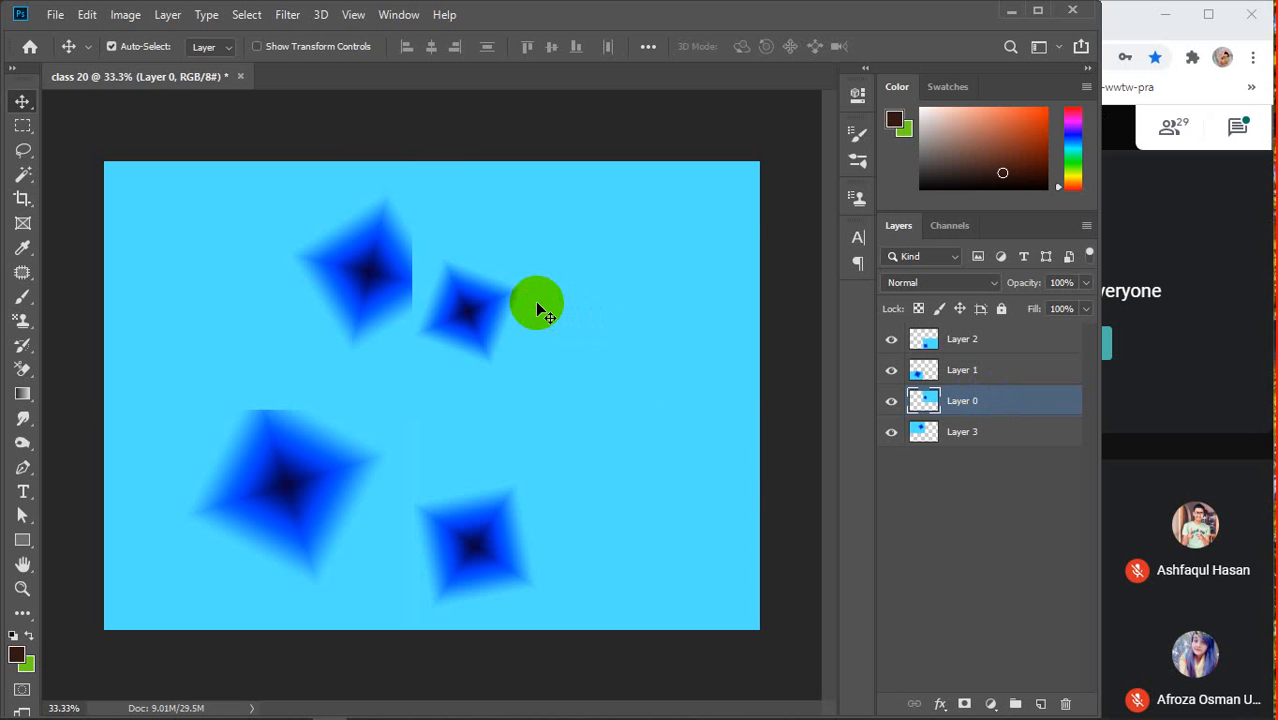
{"action": "left_click", "coordinate": [999, 345]}
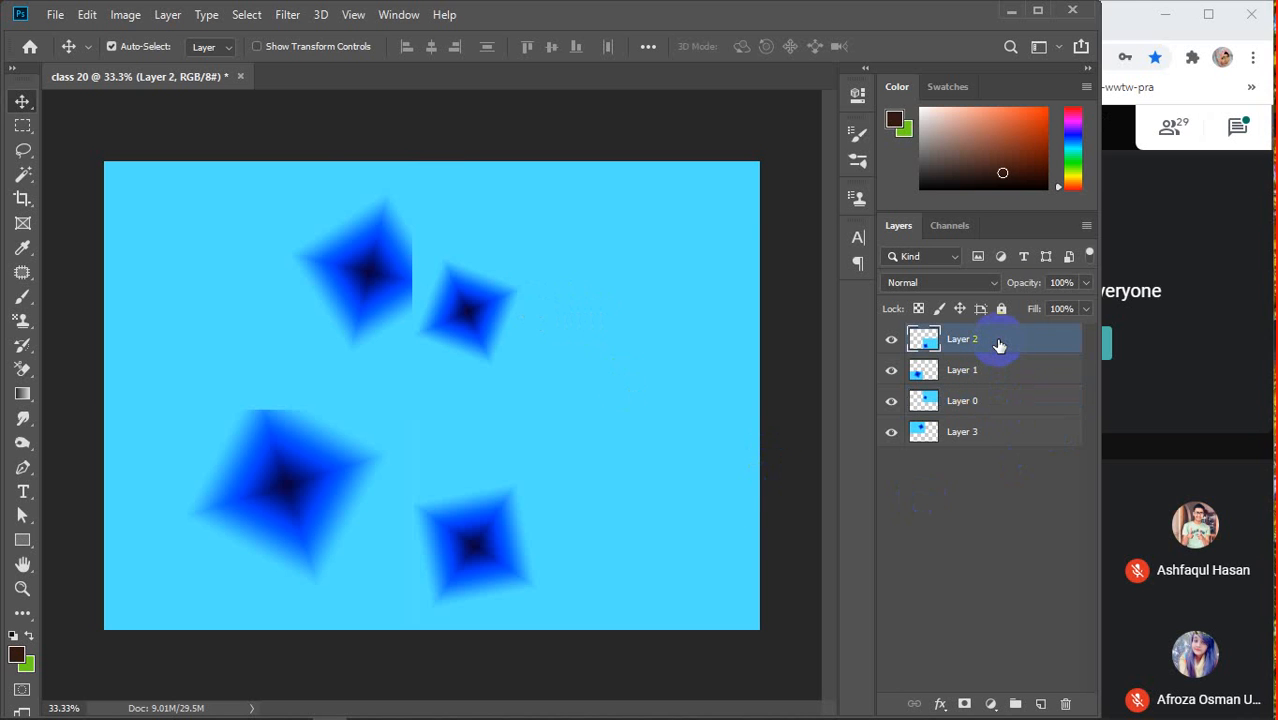
Activate the Gradient tool and review its blend mode, Reverse and gradient preset options
{"action": "left_click", "coordinate": [22, 393]}
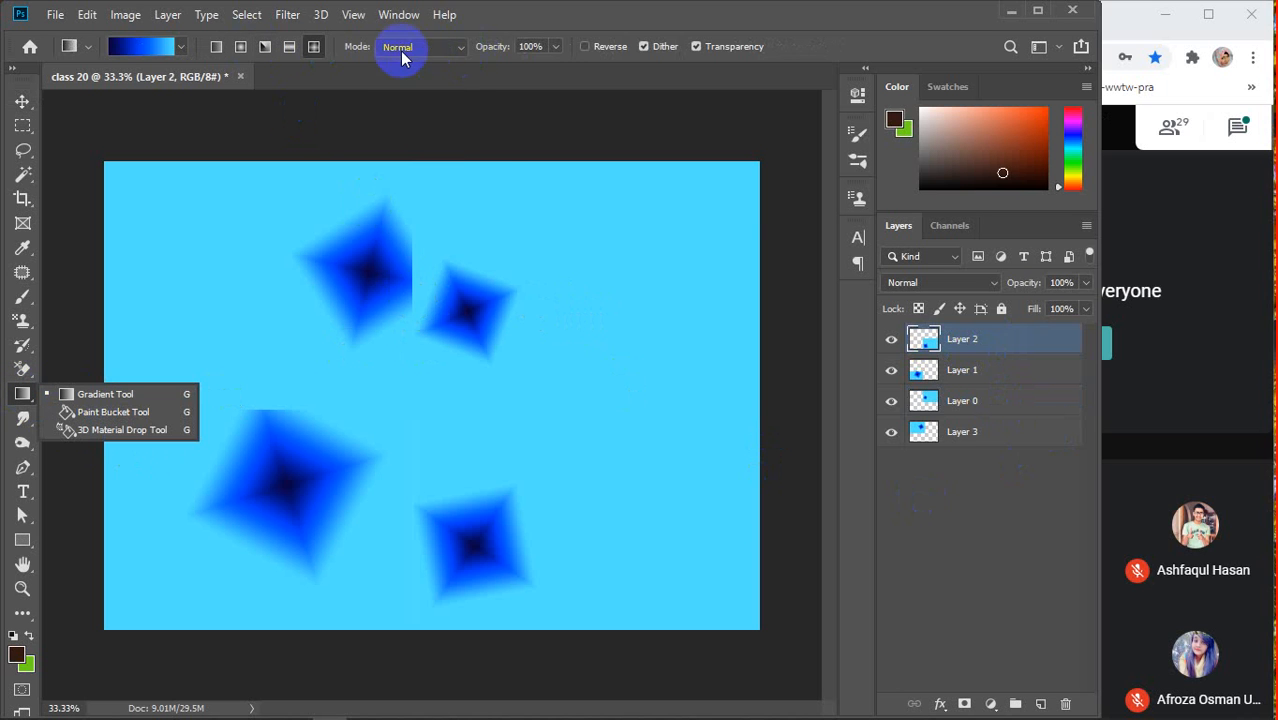
{"action": "left_click", "coordinate": [463, 46]}
{"action": "left_click", "coordinate": [463, 46]}
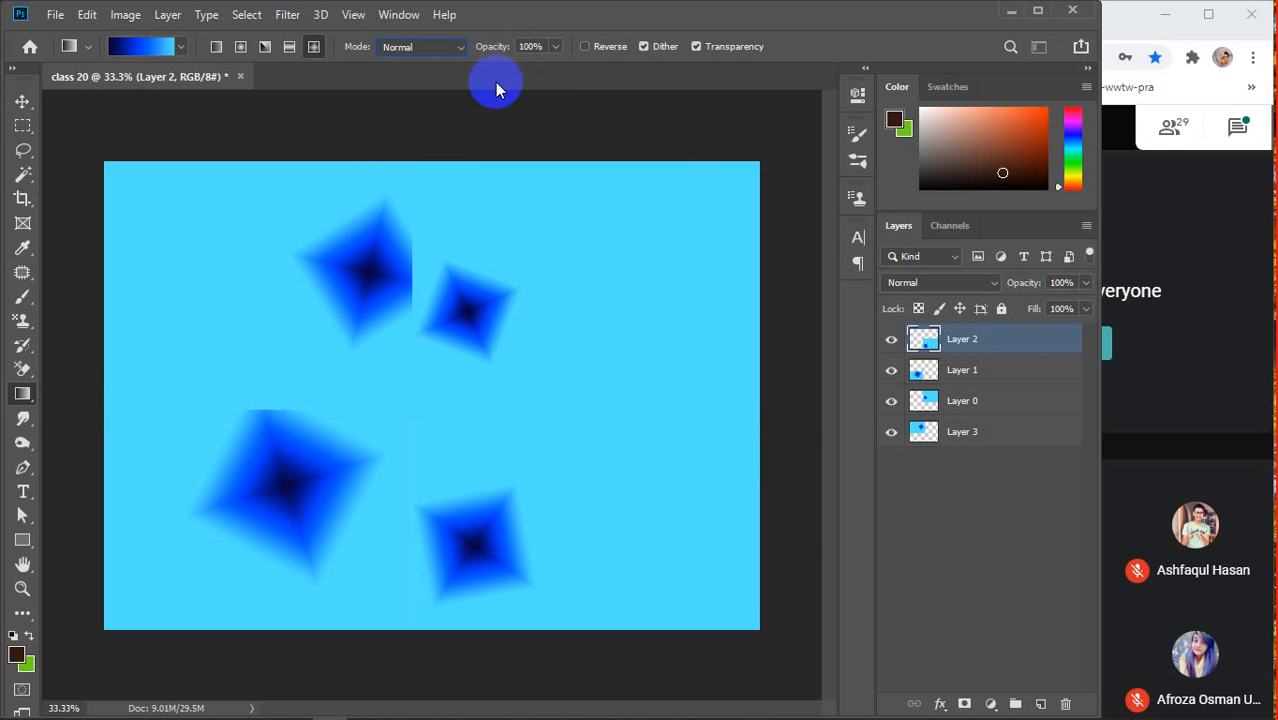
{"action": "left_click", "coordinate": [586, 47]}
{"action": "left_click", "coordinate": [587, 47]}
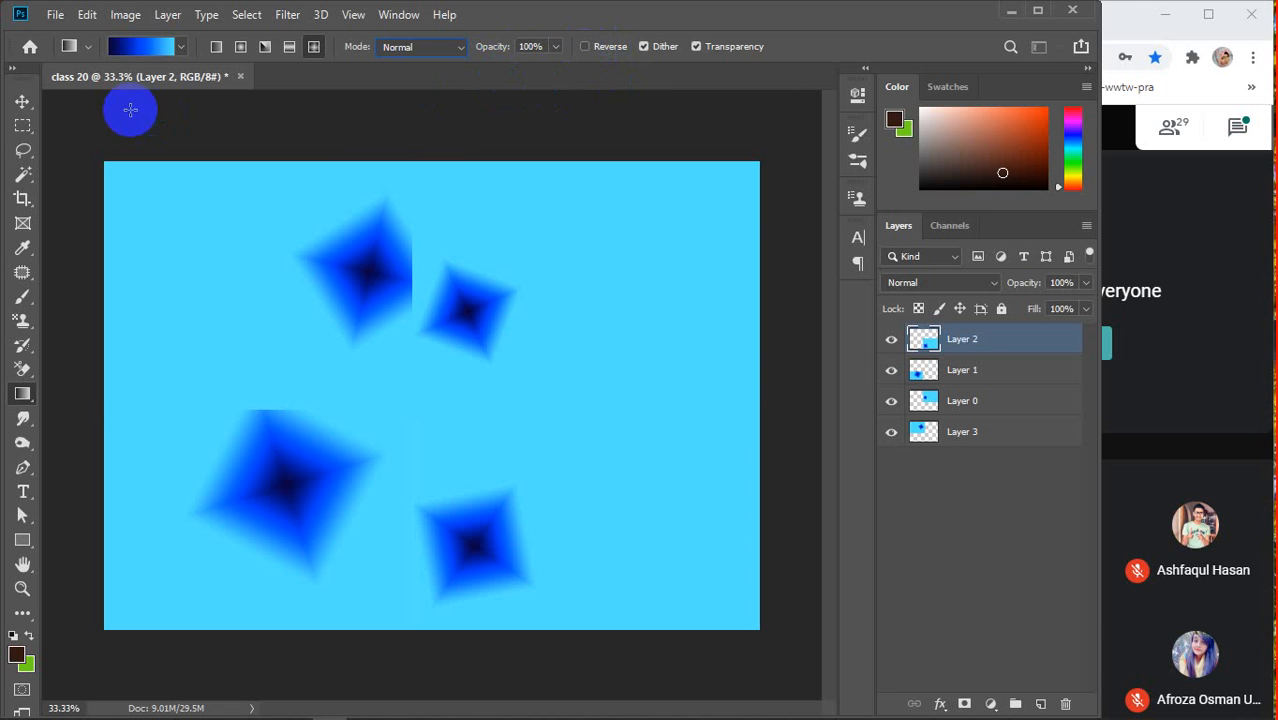
{"action": "left_click", "coordinate": [116, 48]}
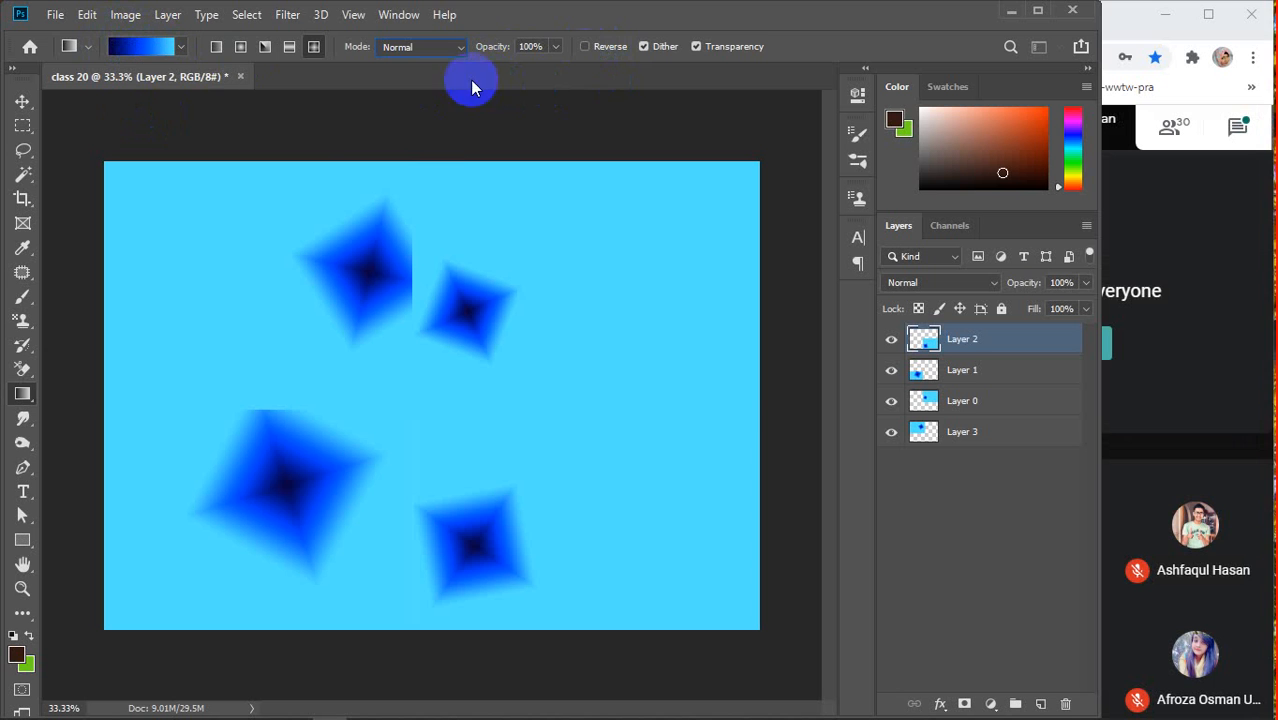
{"action": "left_click", "coordinate": [585, 46]}
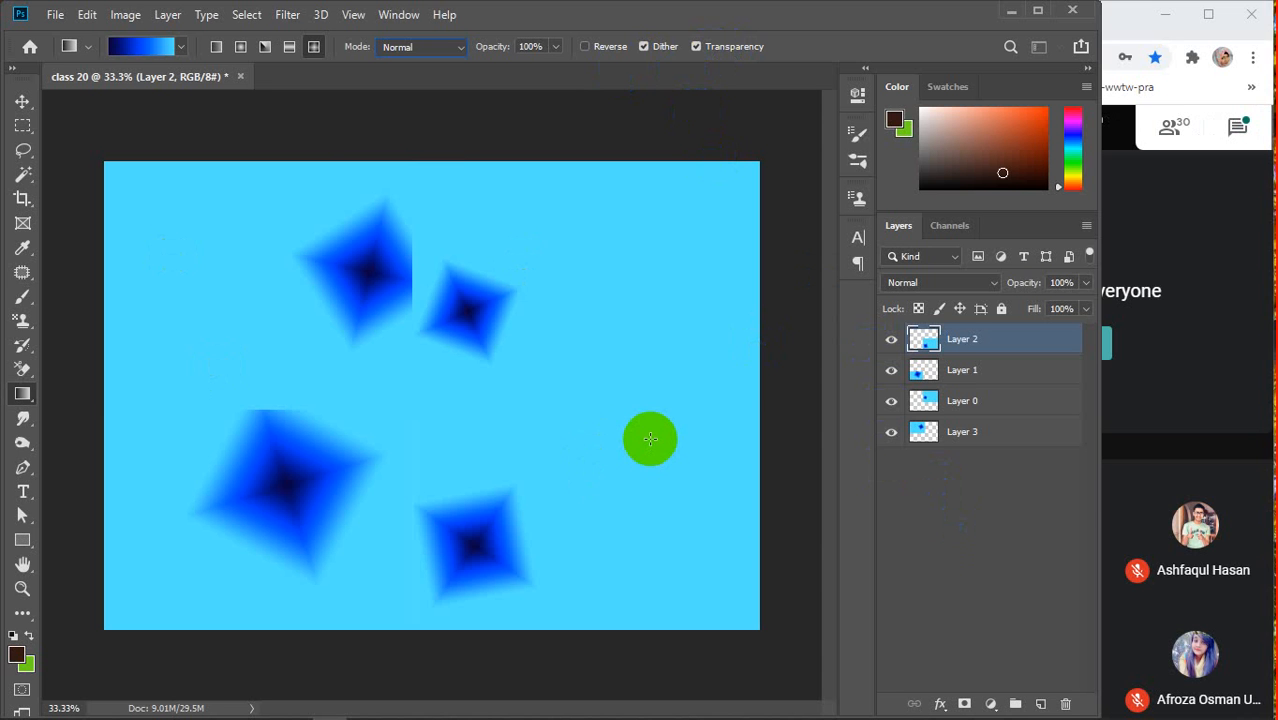
Switch to the Google Meet window and check the meeting chat for student replies
{"action": "left_click", "coordinate": [1127, 14]}
{"action": "left_click", "coordinate": [1237, 125]}
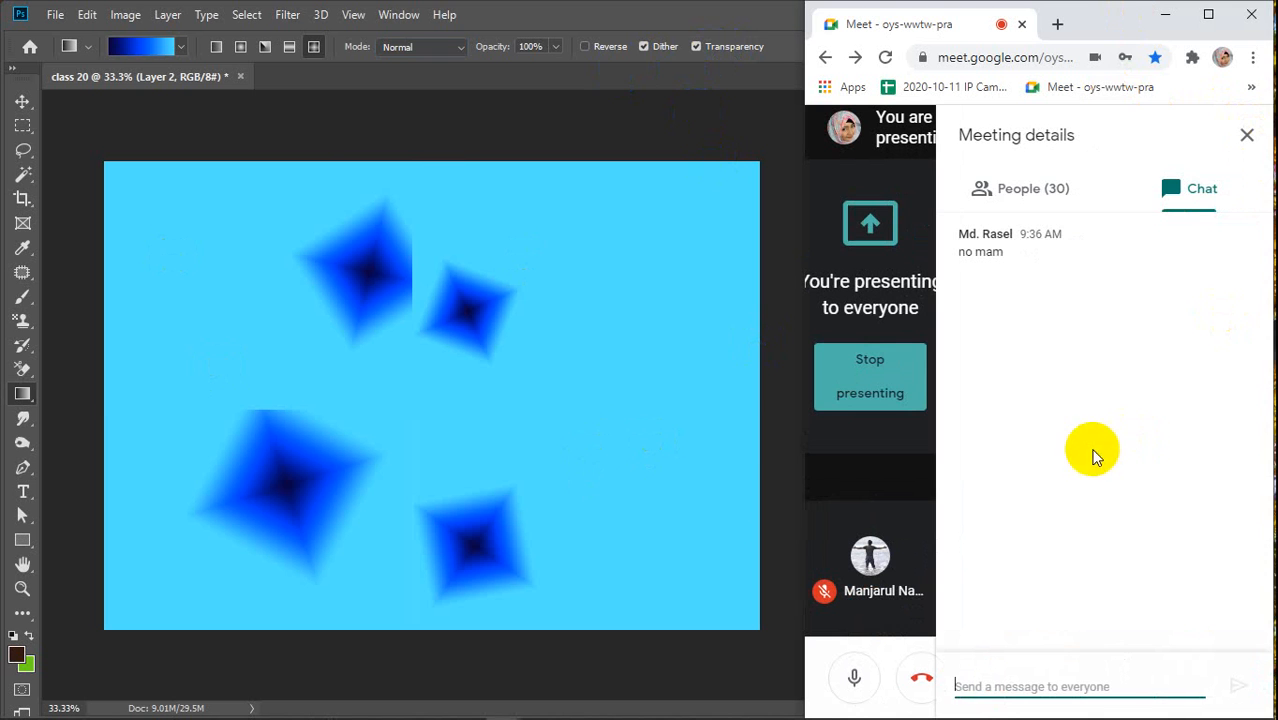
{"action": "left_click", "coordinate": [1247, 134]}
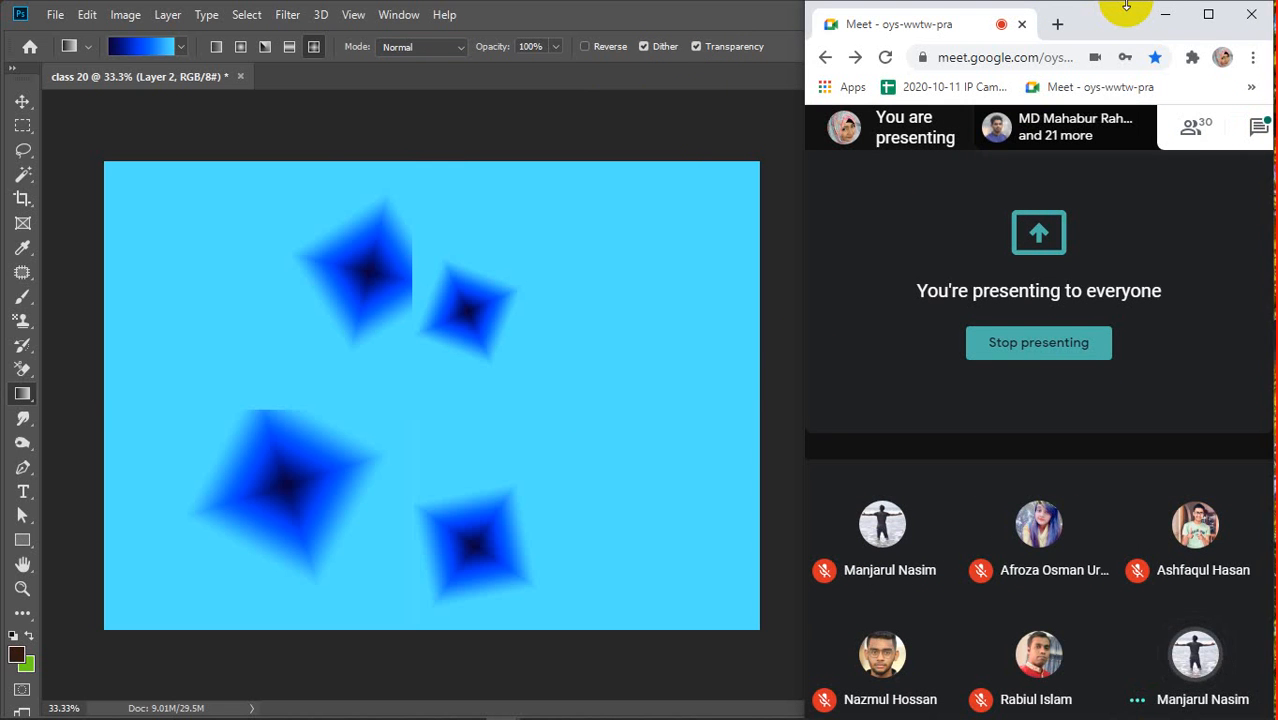
Stop presenting in the maximized Meet window and pin the student's shared screen
{"action": "left_click", "coordinate": [1208, 14]}
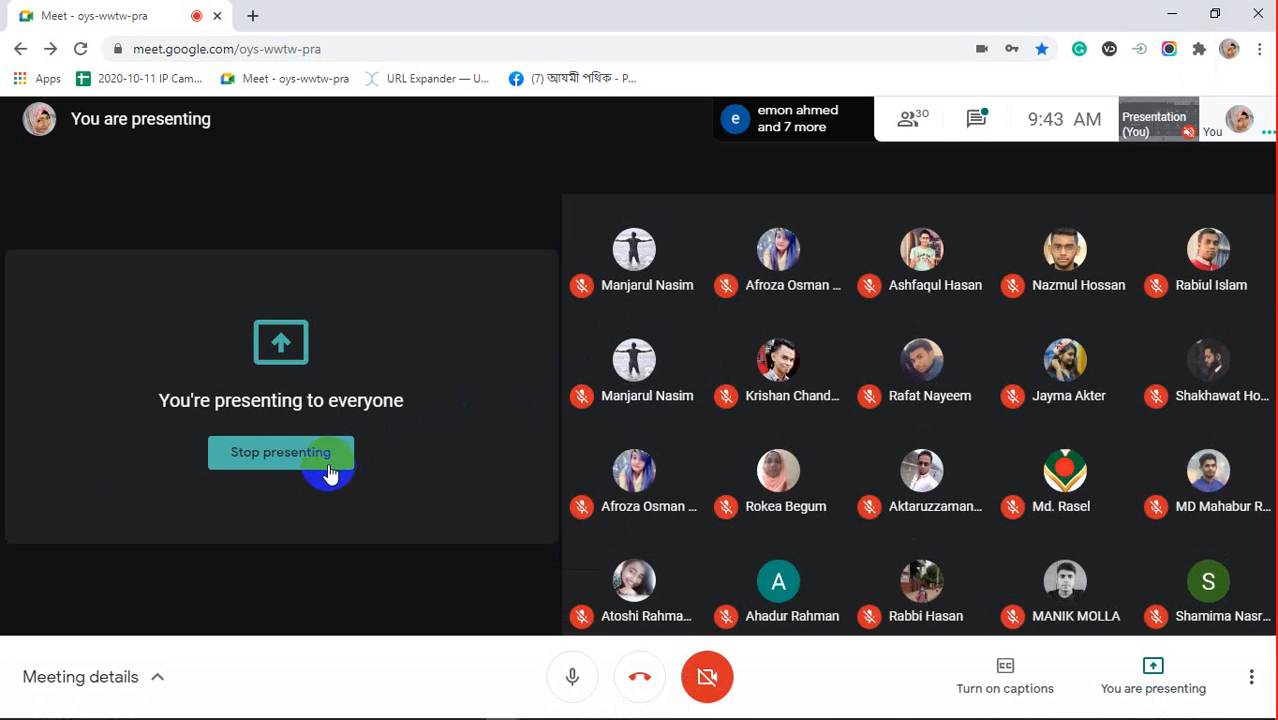
{"action": "left_click", "coordinate": [329, 466]}
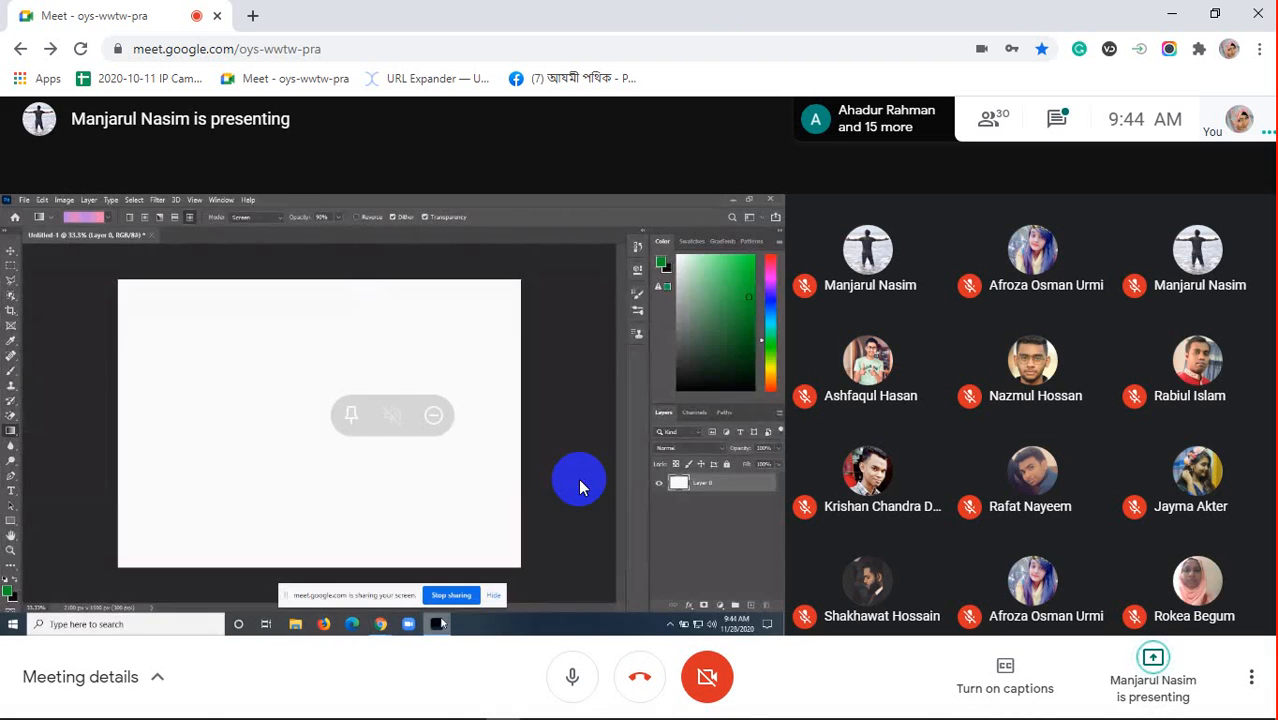
{"action": "left_click", "coordinate": [351, 414]}
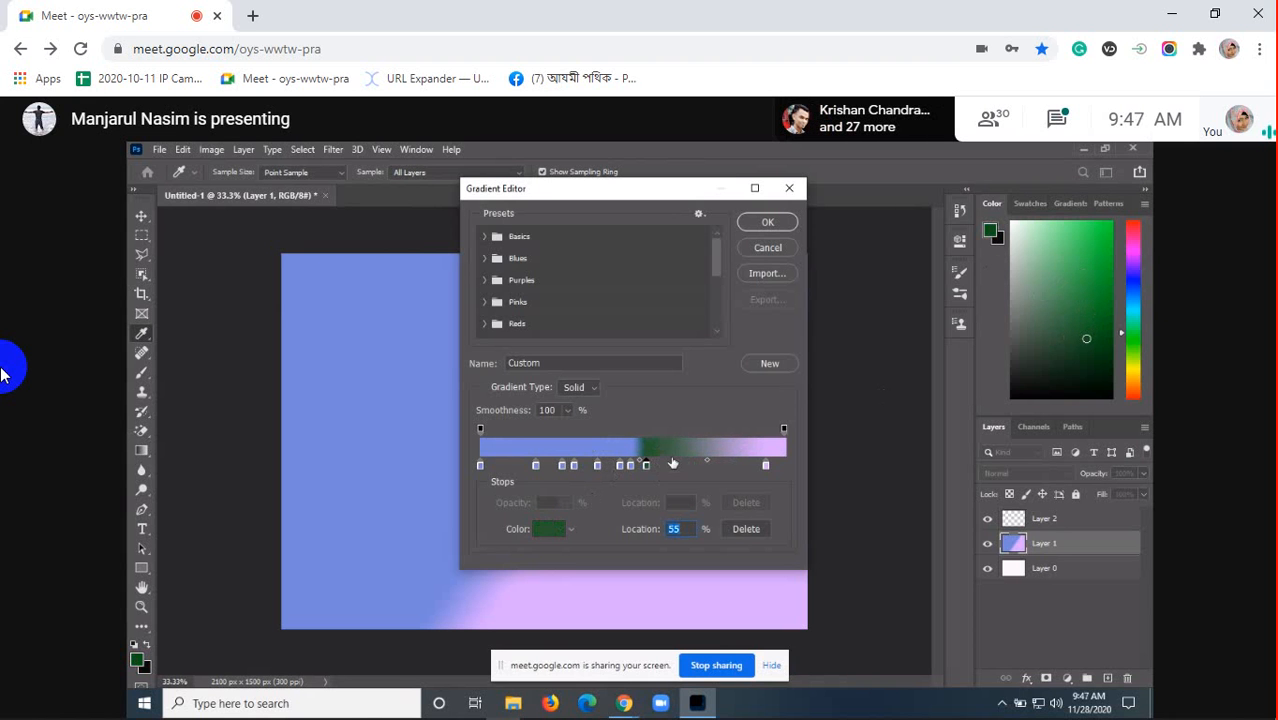
Set the gradient's color stop at 55% to the brighter green 0d831e, and reopen its color for editing
{"action": "left_click", "coordinate": [549, 529]}
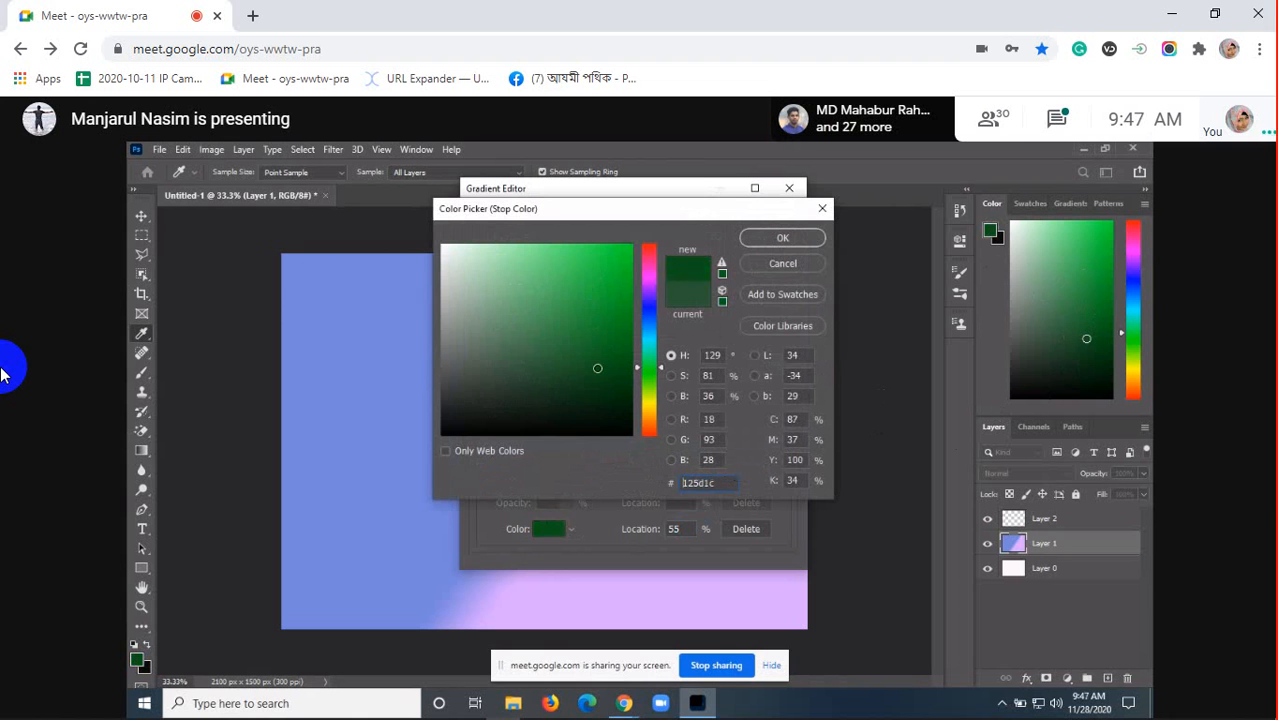
{"action": "mouse_move", "coordinate": [597, 368]}
{"action": "left_mouse_down"}
{"action": "mouse_move", "coordinate": [610, 342]}
{"action": "mouse_move", "coordinate": [622, 354]}
{"action": "mouse_move", "coordinate": [616, 337]}
{"action": "mouse_move", "coordinate": [632, 323]}
{"action": "left_mouse_up"}
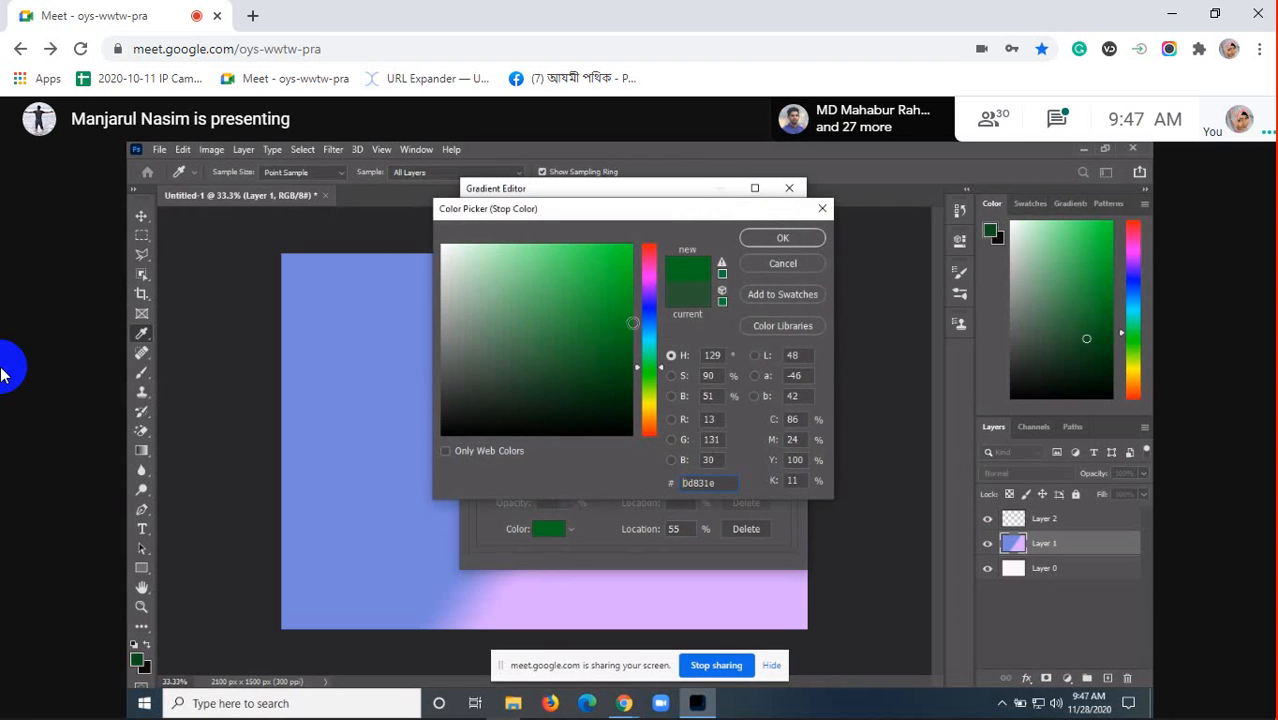
{"action": "left_click", "coordinate": [782, 238]}
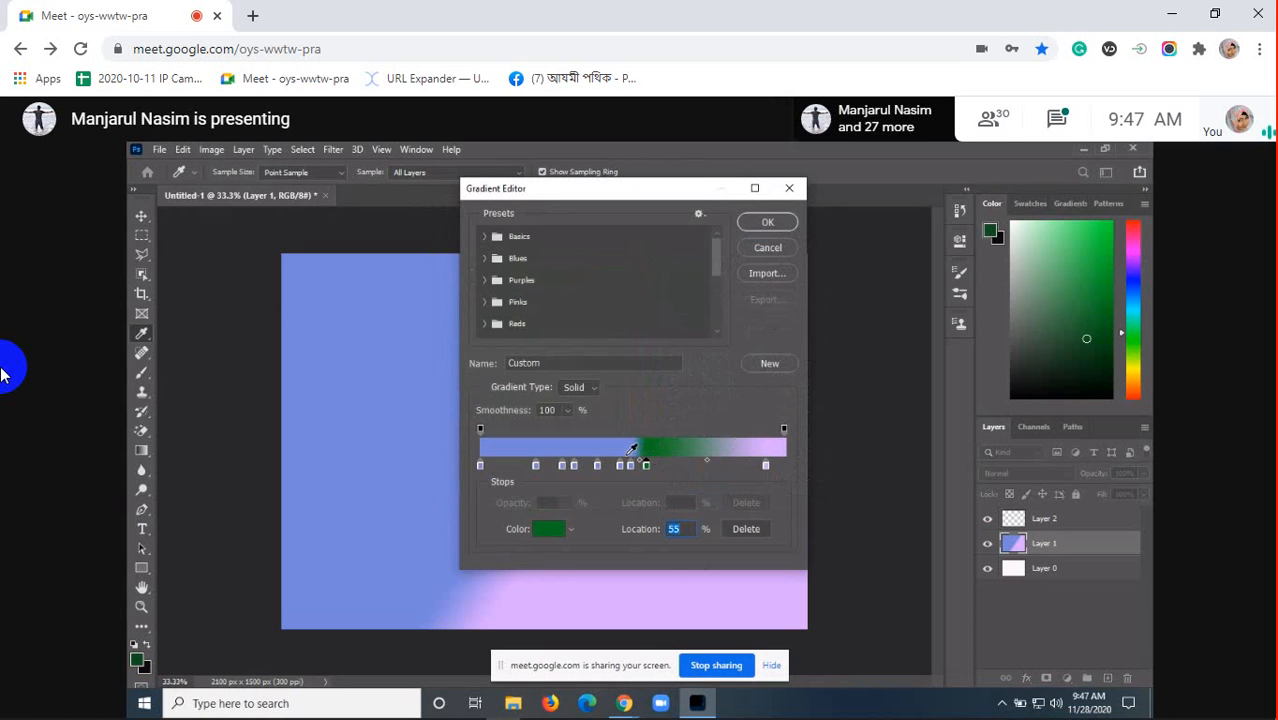
{"action": "left_click", "coordinate": [556, 529]}
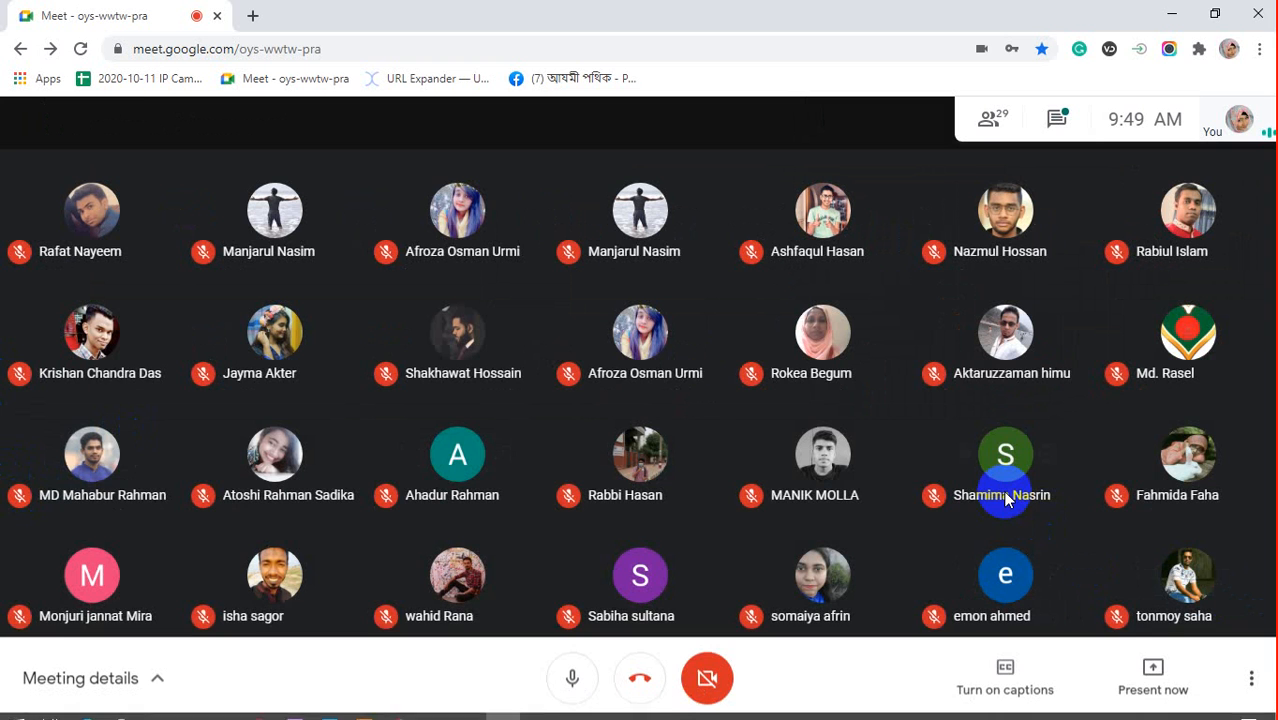
Present the entire screen to the meeting and hide the screen-sharing notice
{"action": "mouse_move", "coordinate": [1007, 500]}
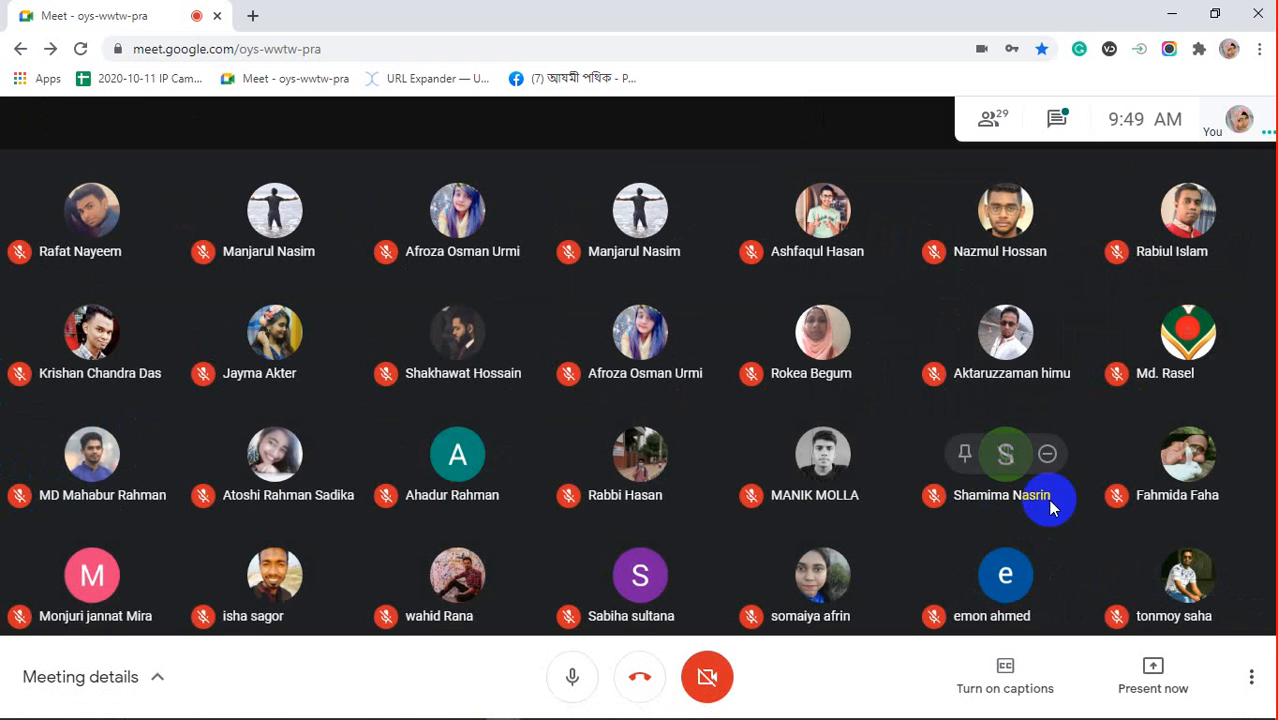
{"action": "mouse_move", "coordinate": [1232, 478]}
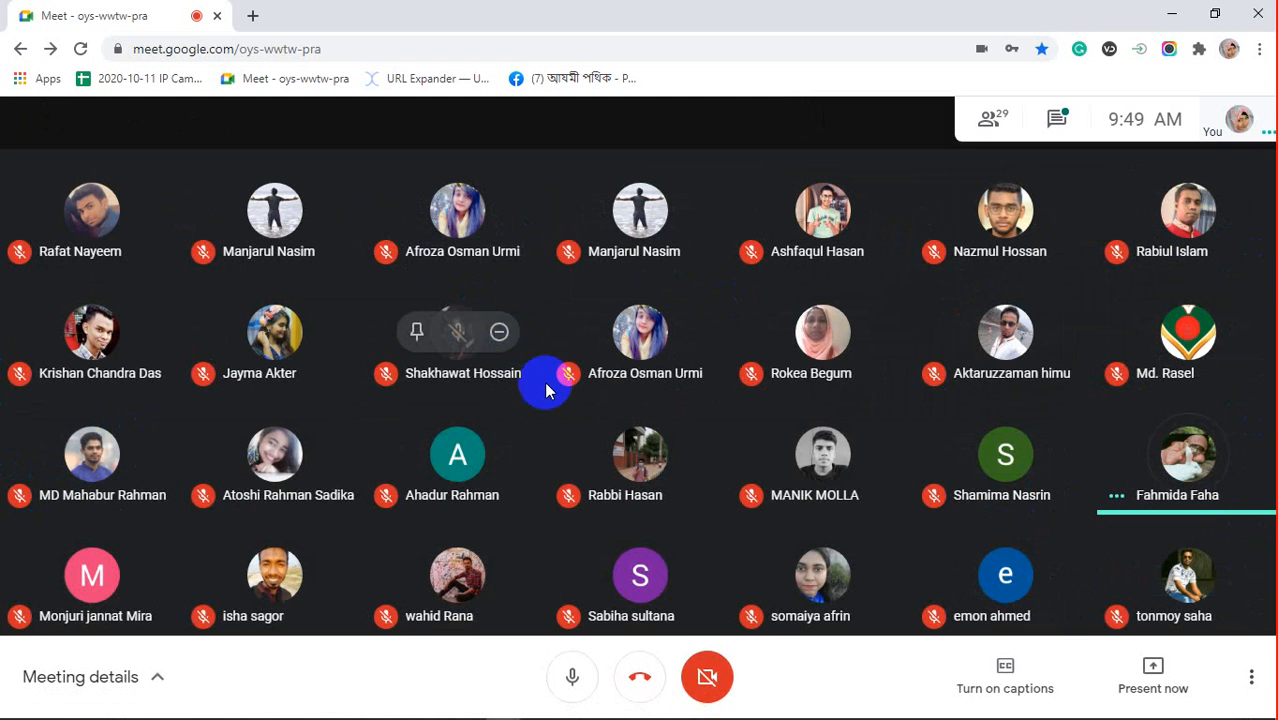
{"action": "mouse_move", "coordinate": [1024, 717]}
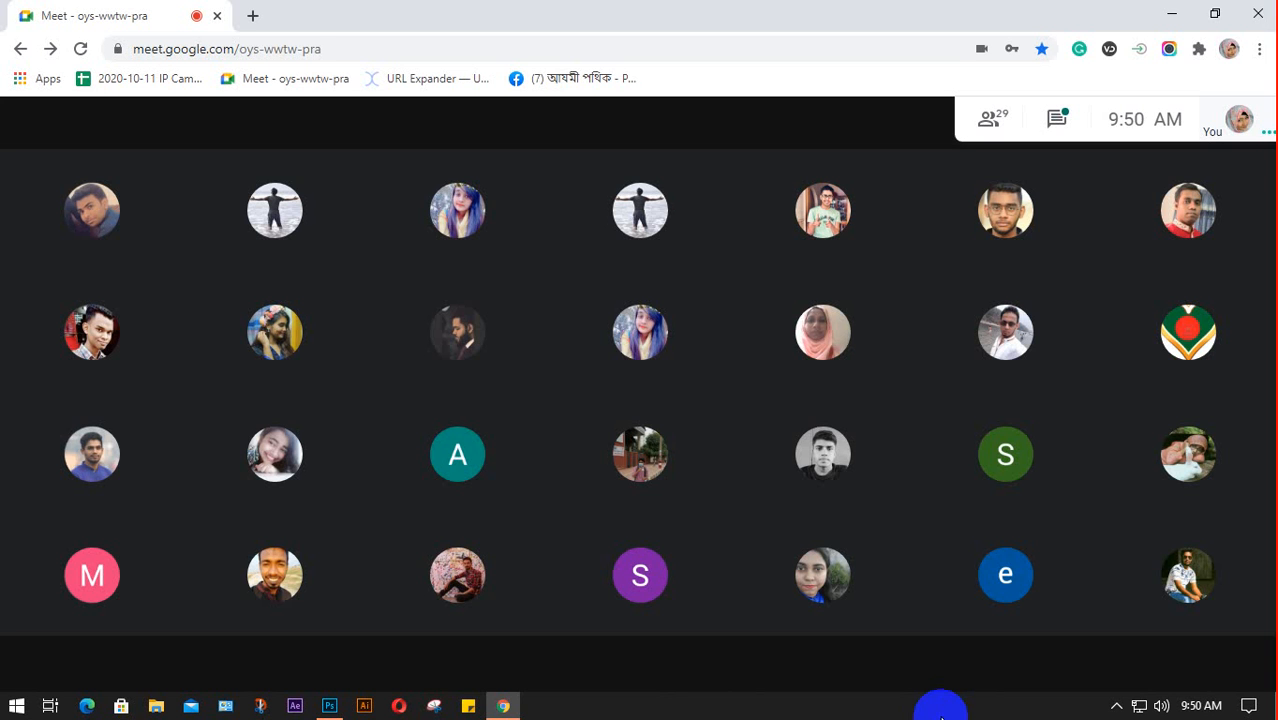
{"action": "mouse_move", "coordinate": [1178, 662]}
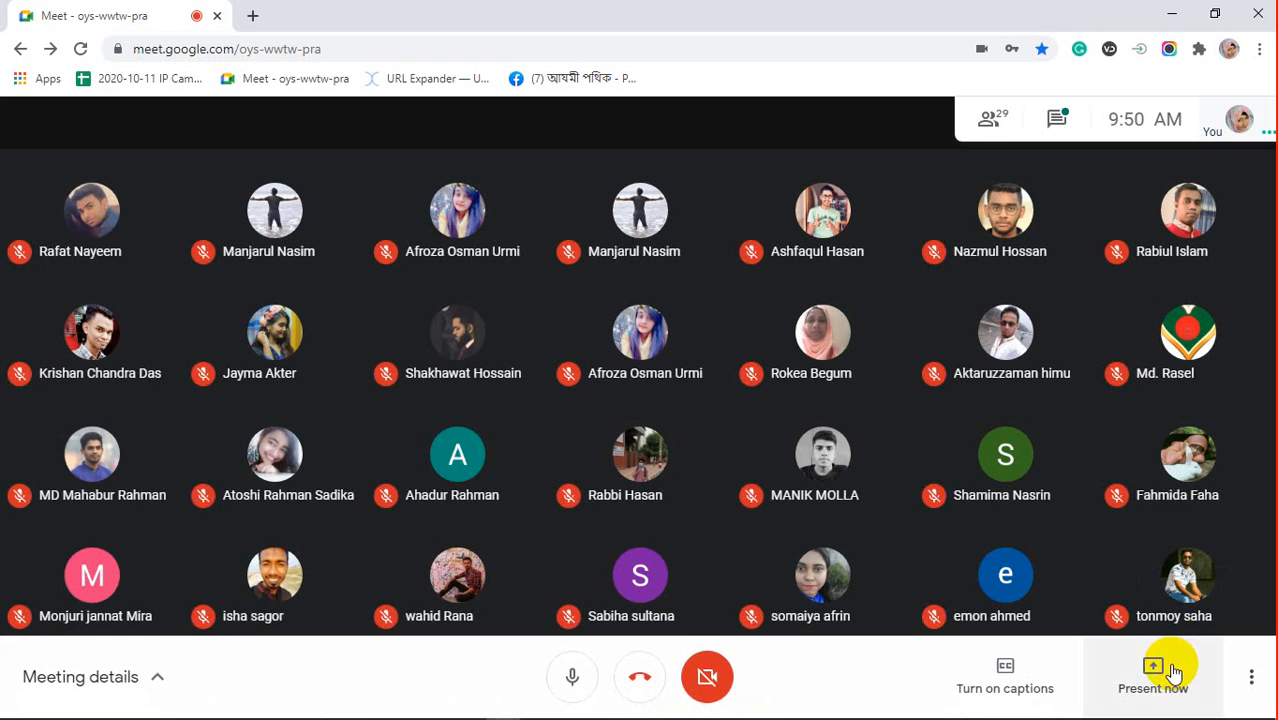
{"action": "left_click", "coordinate": [1150, 682]}
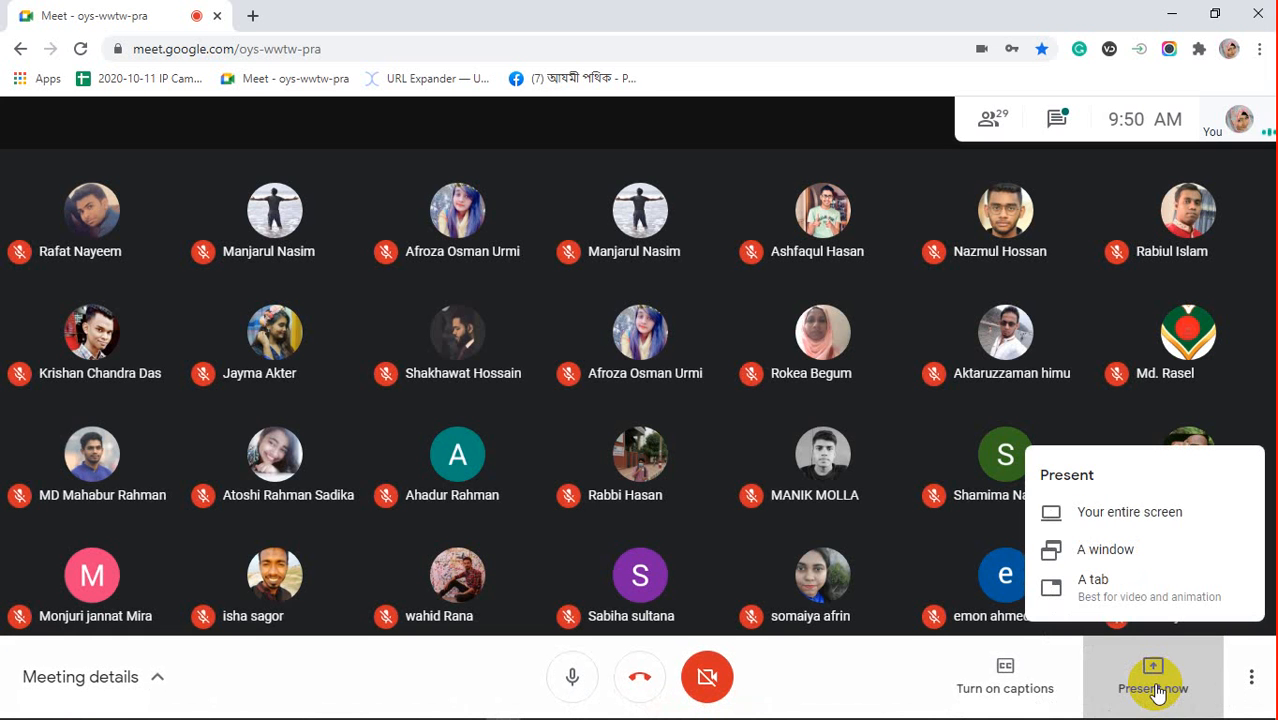
{"action": "left_click", "coordinate": [1148, 510]}
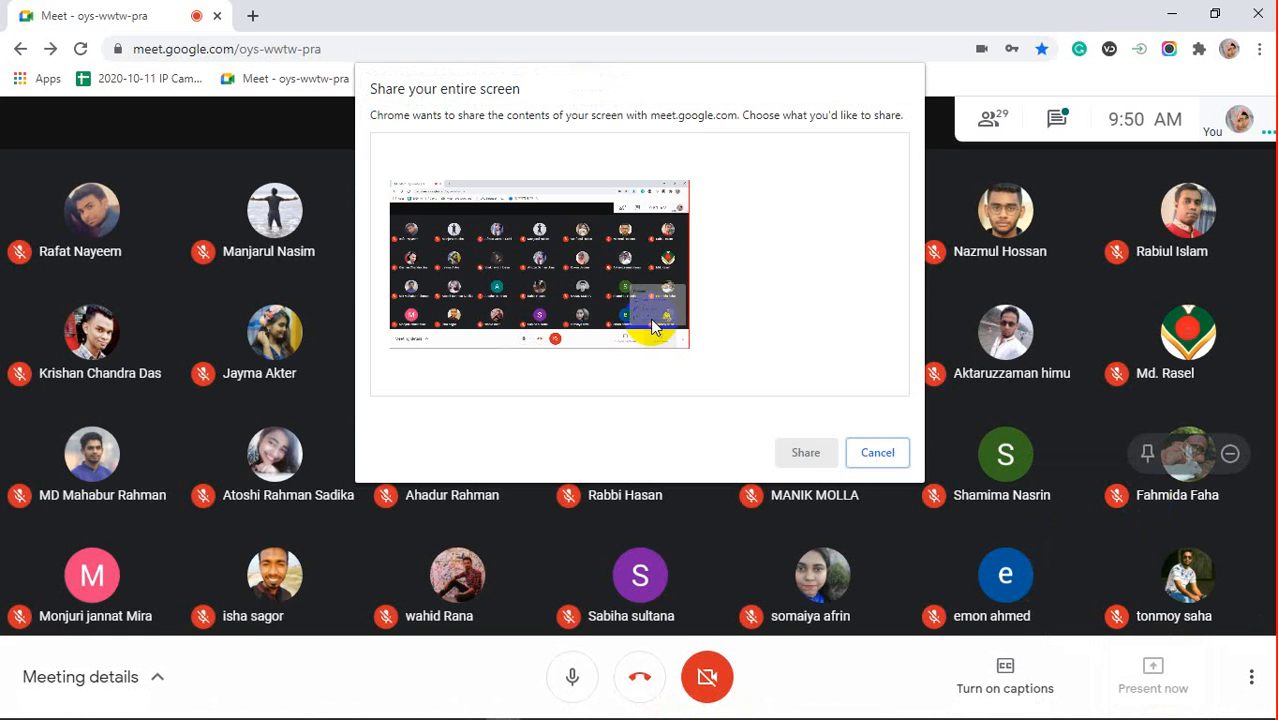
{"action": "left_click", "coordinate": [795, 452]}
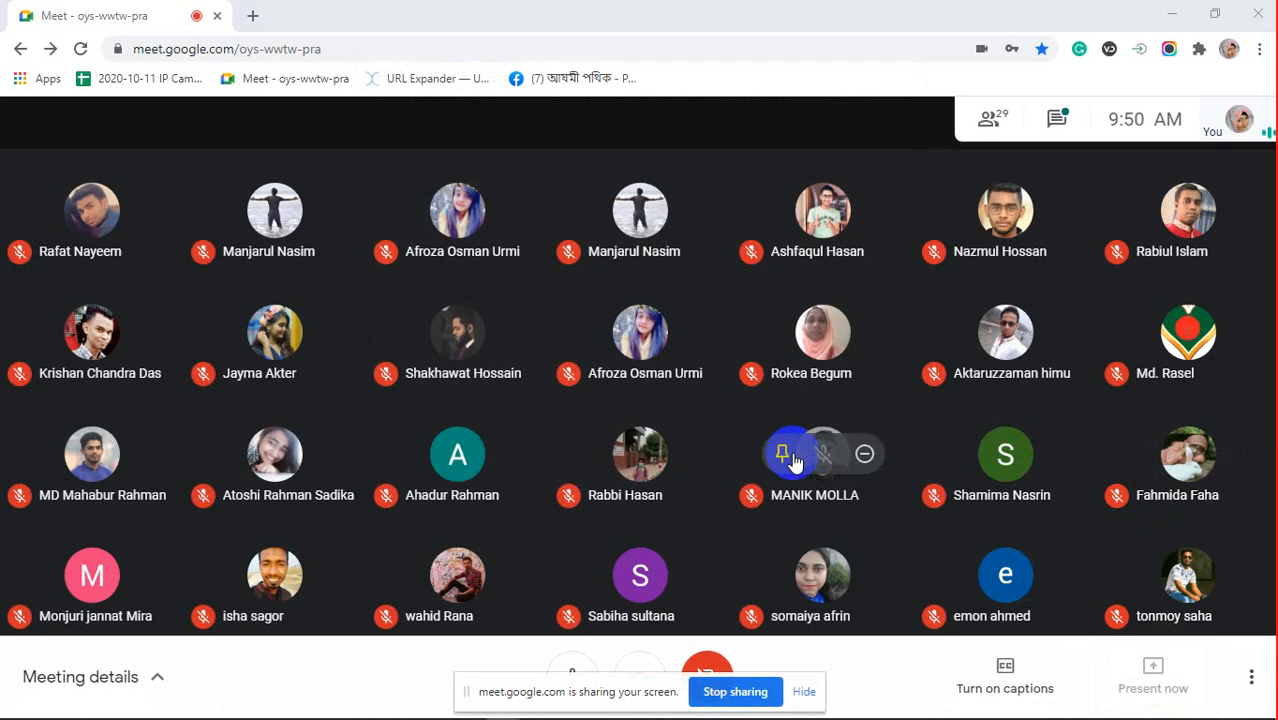
{"action": "left_click", "coordinate": [808, 689]}
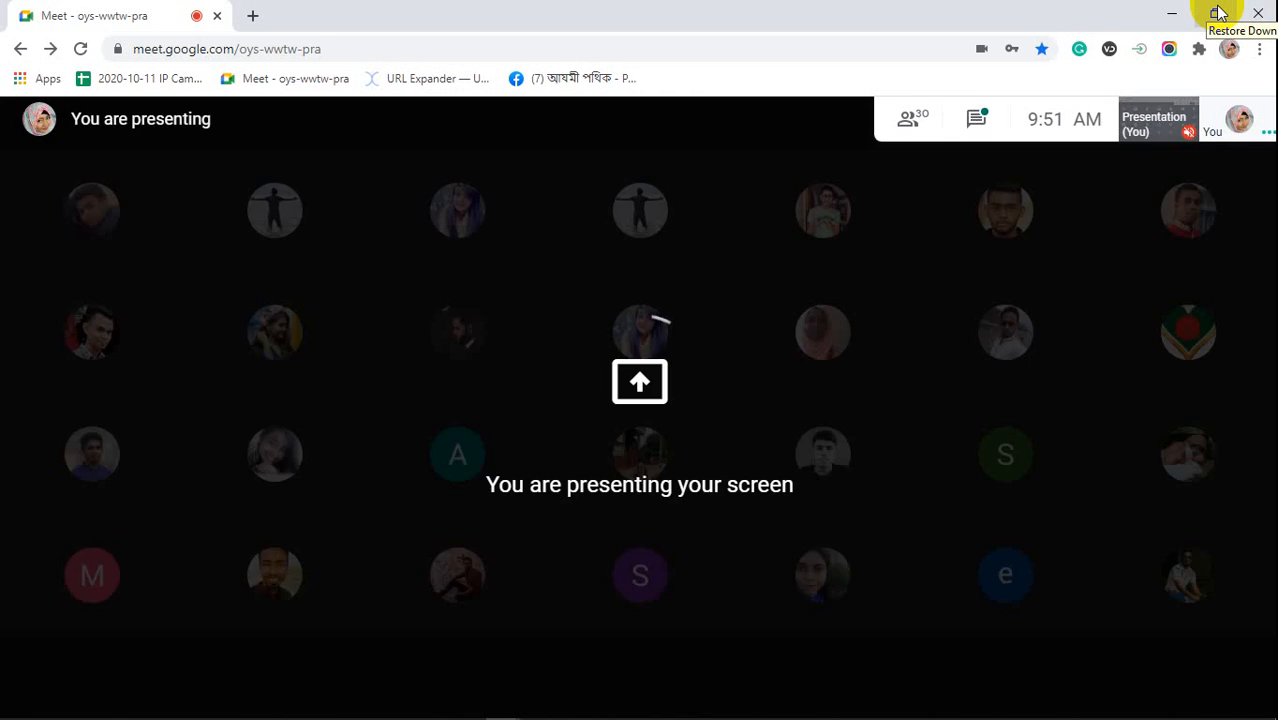
Restore the Meet window to its smaller size beside Photoshop and check the meeting chat
{"action": "left_click", "coordinate": [1217, 13]}
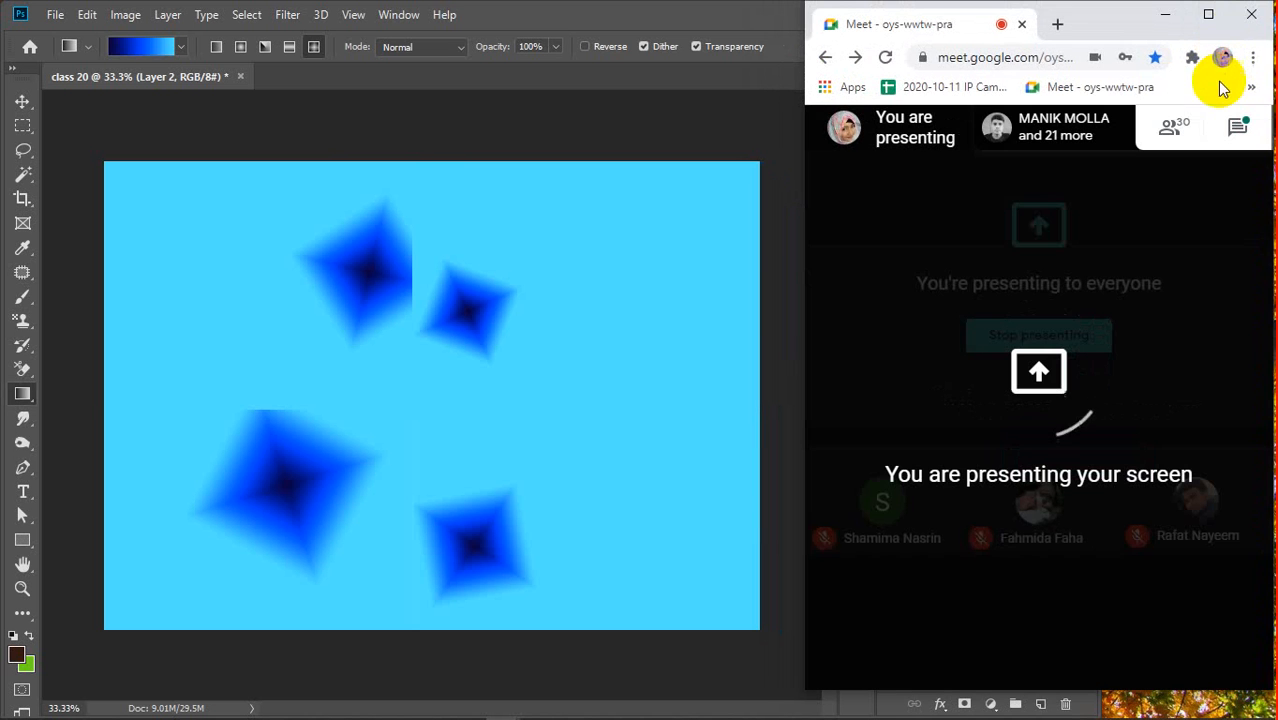
{"action": "left_click_drag", "start_coordinate": [1093, 23], "coordinate": [1118, 27]}
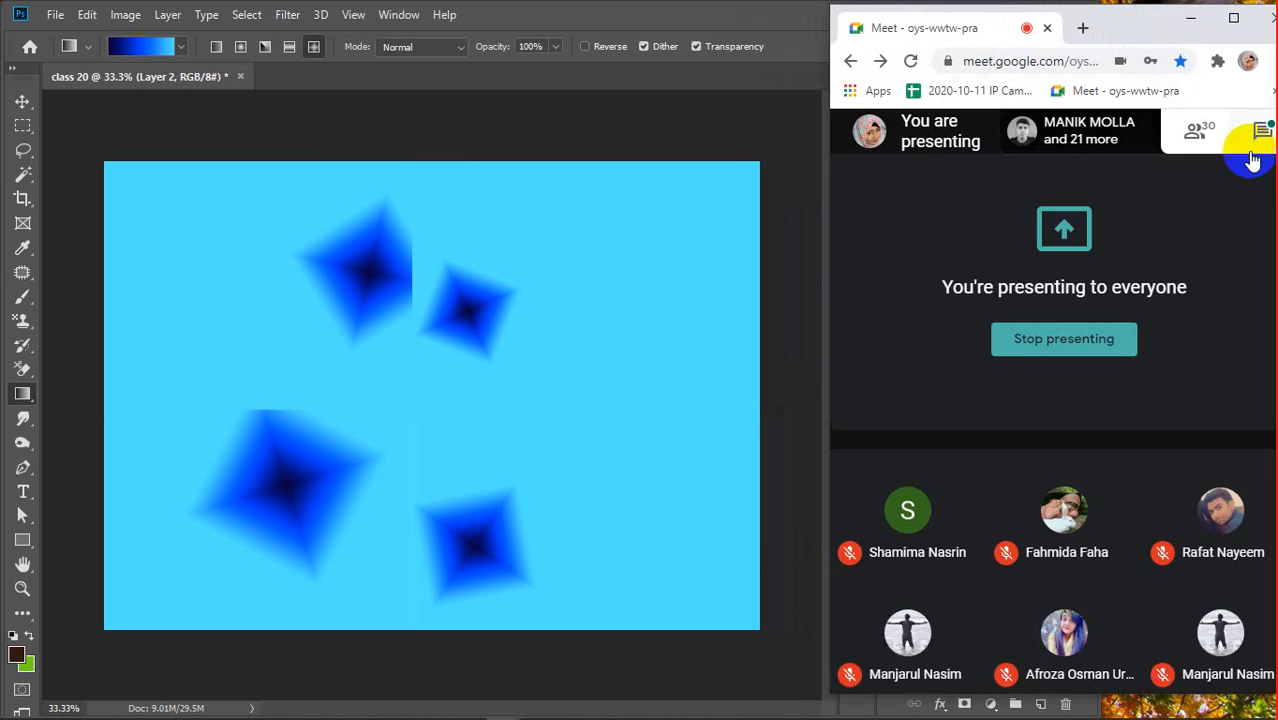
{"action": "left_click", "coordinate": [1263, 135]}
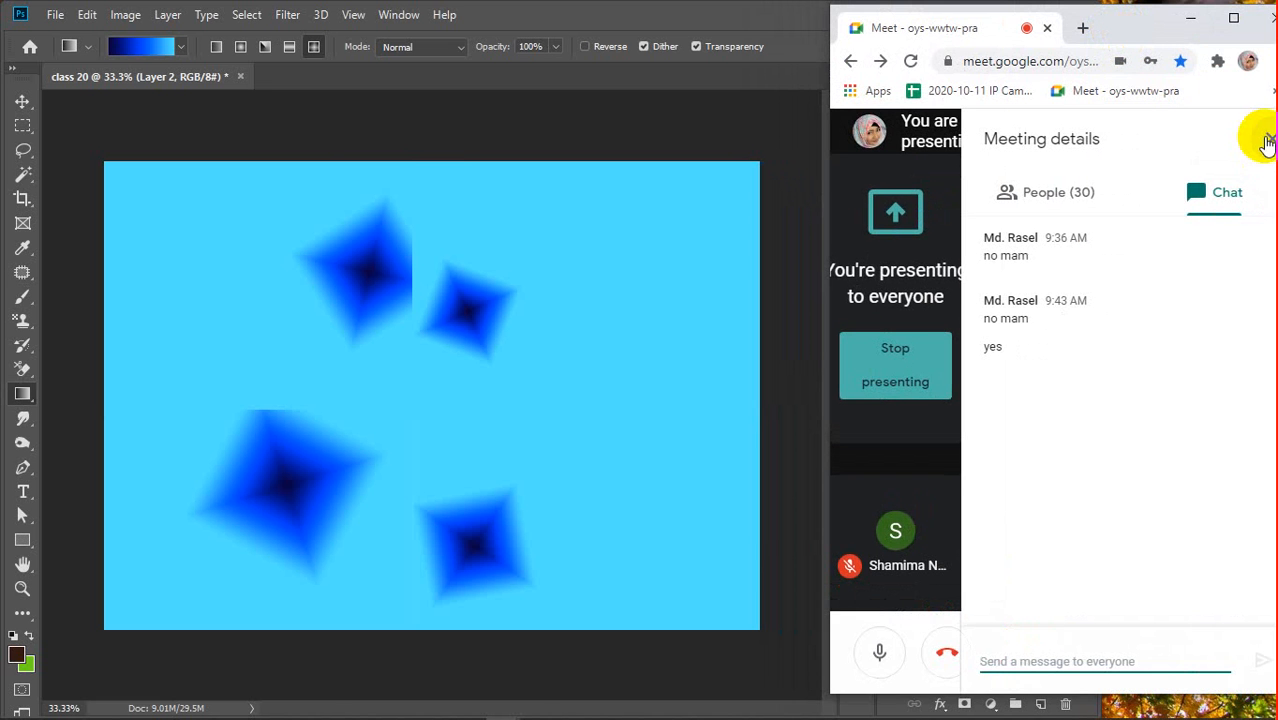
{"action": "left_click", "coordinate": [1265, 141]}
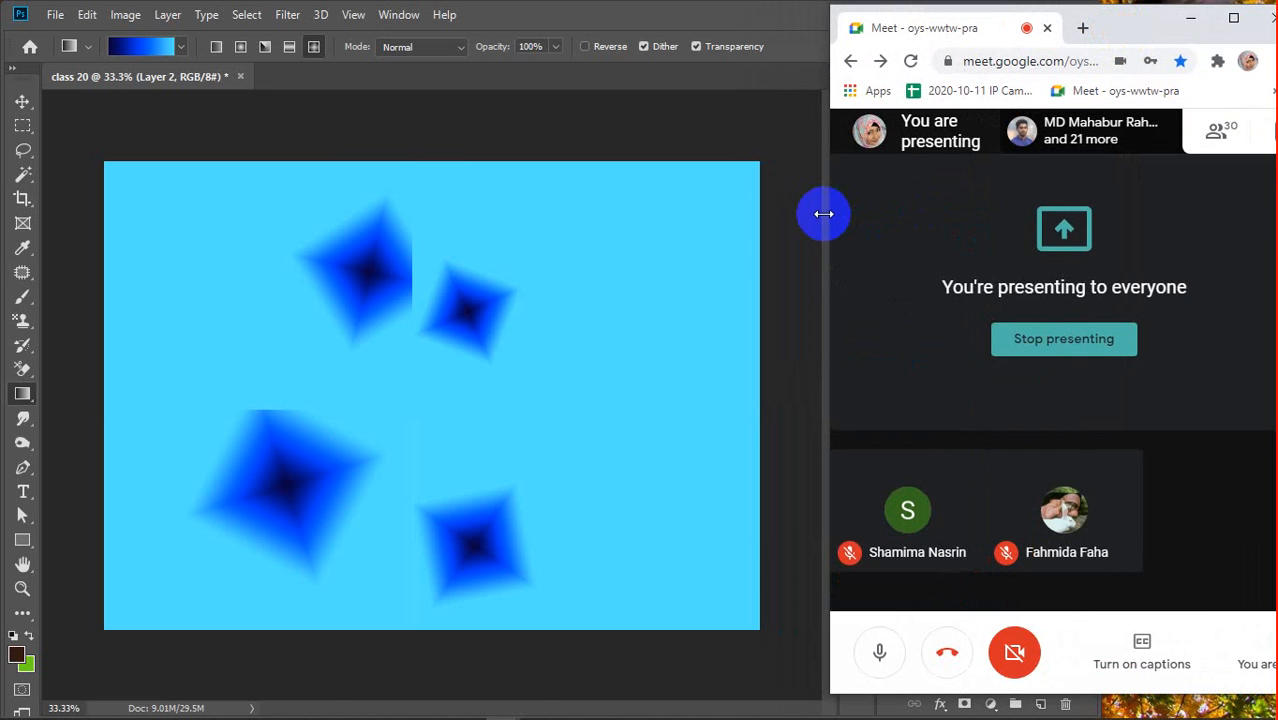
Return to Photoshop and fill Layer 2 with a large diamond gradient centred near the canvas's upper-left corner
{"action": "left_click", "coordinate": [674, 20]}
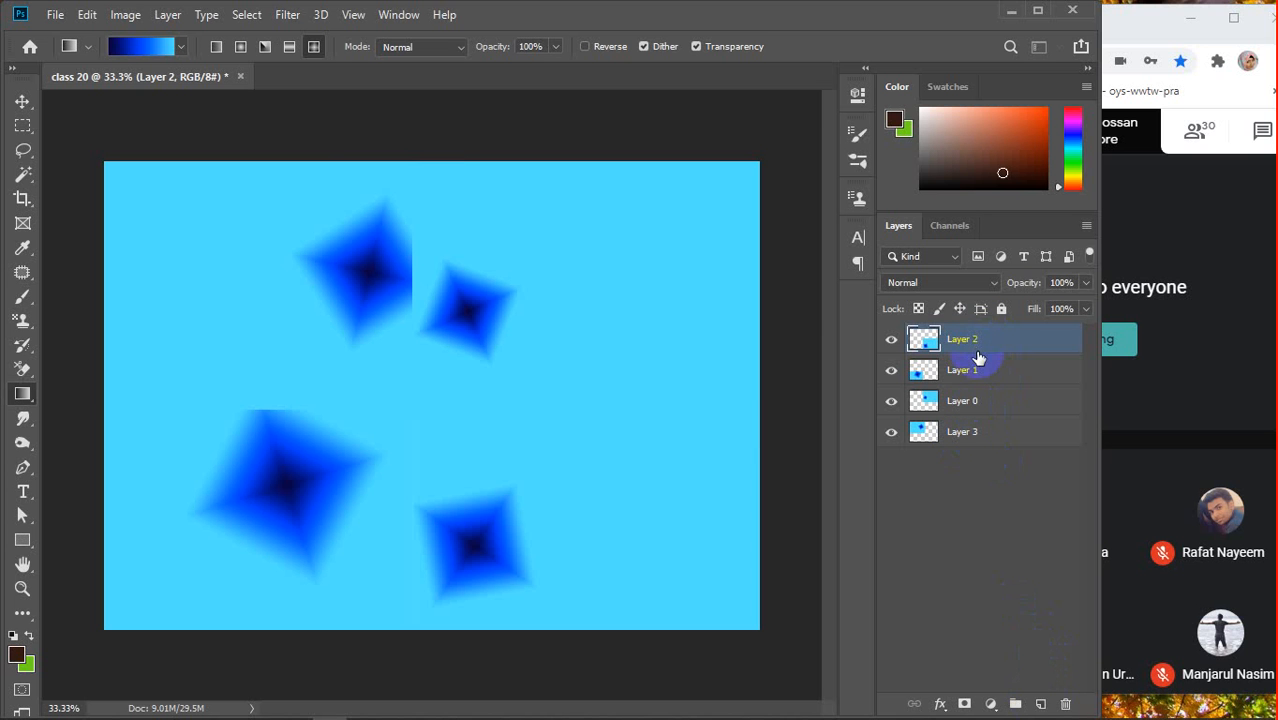
{"action": "left_click_drag", "start_coordinate": [236, 240], "coordinate": [588, 470]}
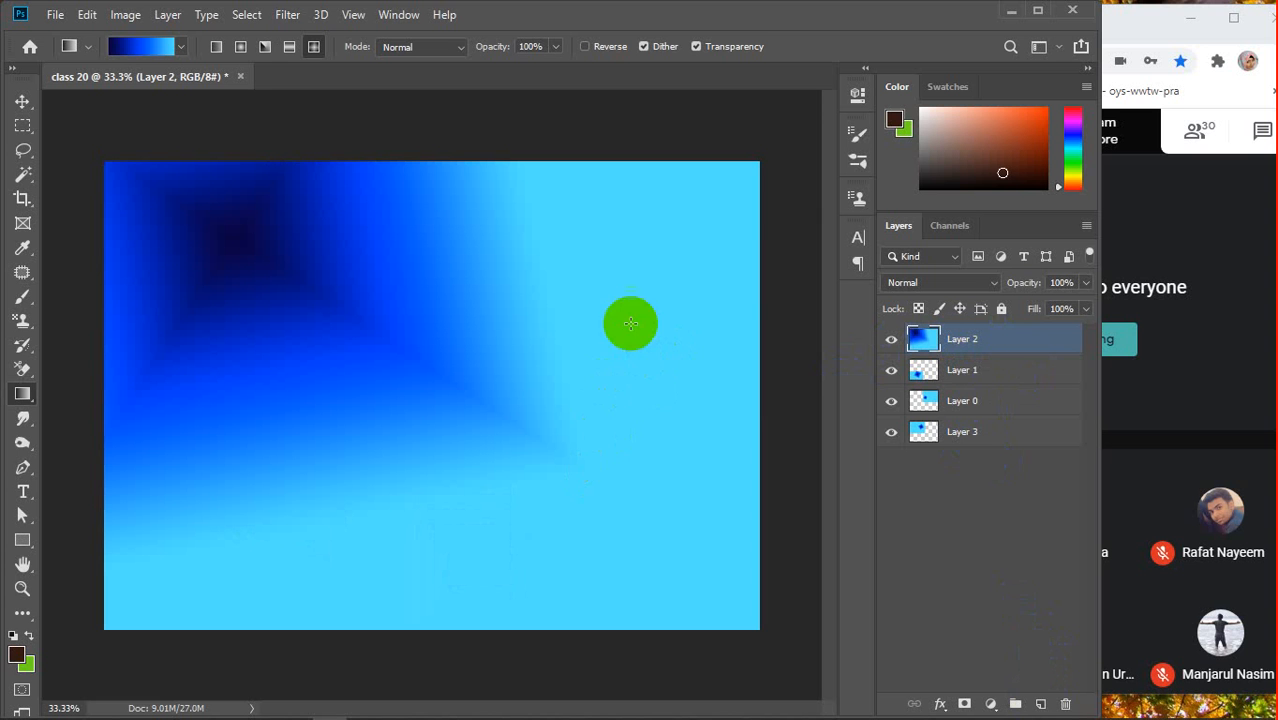
Refill Layer 2 with a smaller, slightly tilted diamond gradient centred near the canvas's upper-right area
{"action": "left_click_drag", "start_coordinate": [601, 257], "coordinate": [632, 478]}
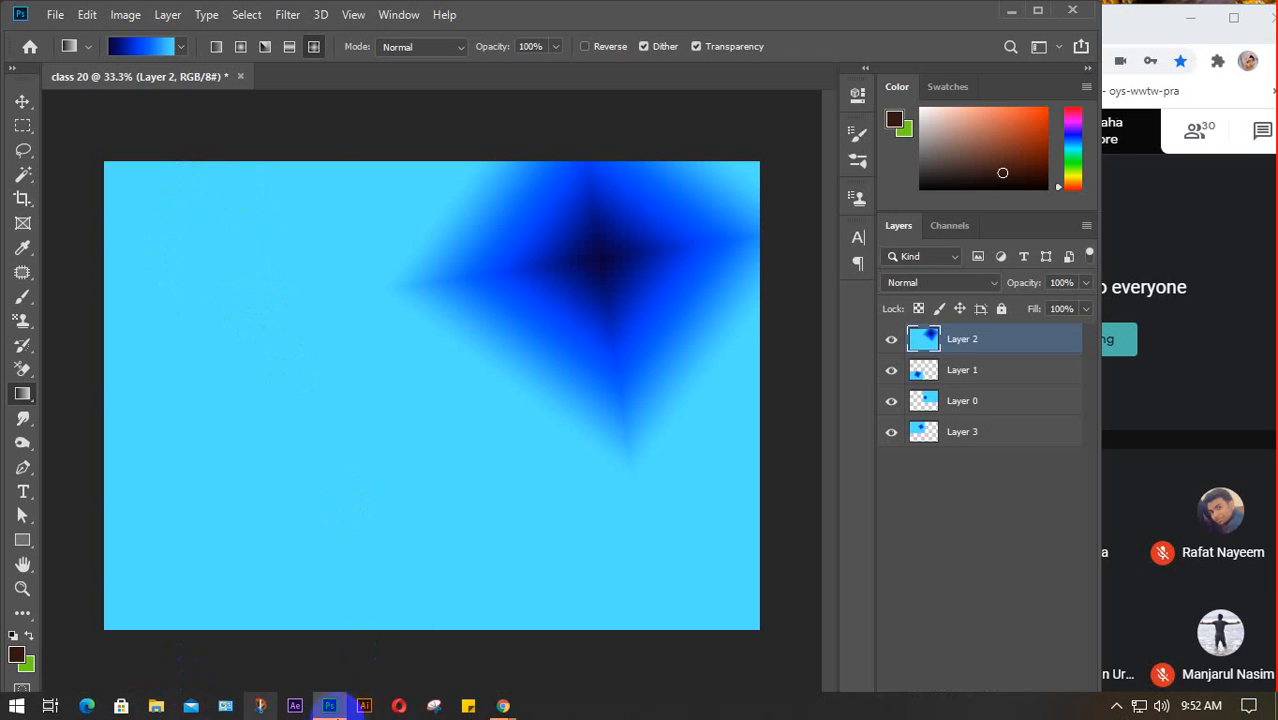
Switch to Chrome, open a new tab, detach it from the Meet window as a separate window and maximize it
{"action": "mouse_move", "coordinate": [503, 706]}
{"action": "left_click", "coordinate": [420, 640]}
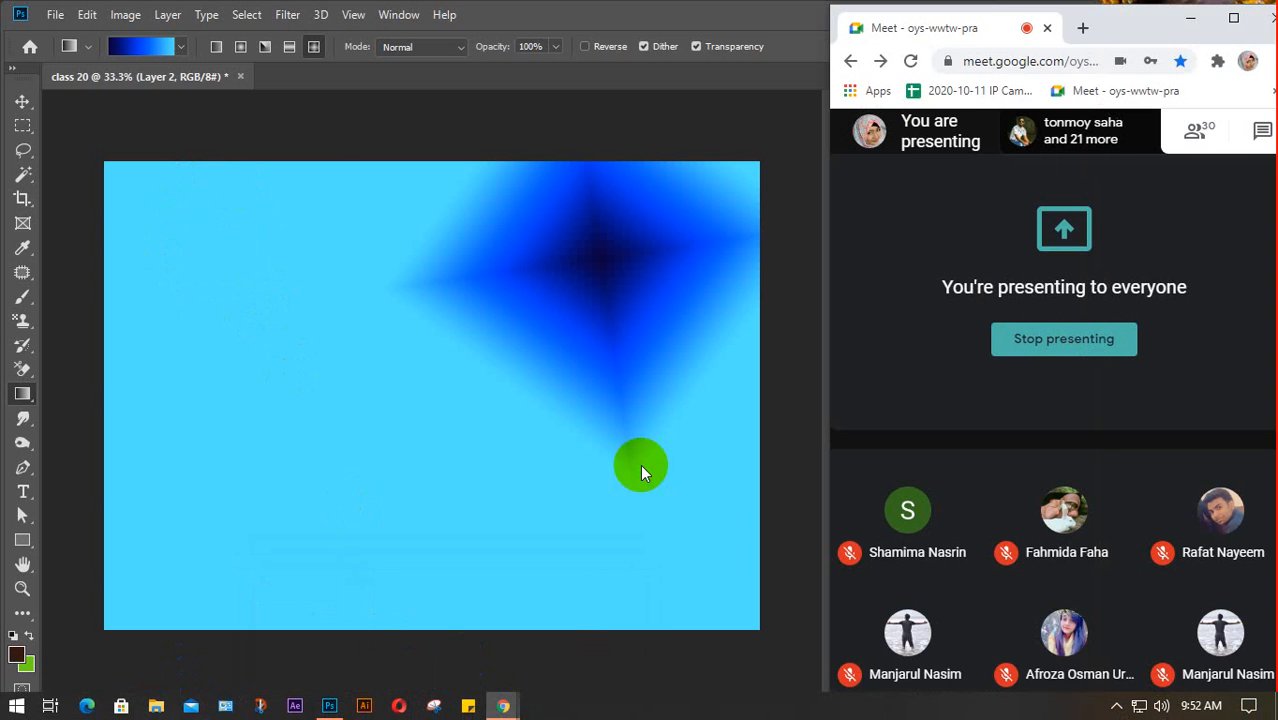
{"action": "left_click", "coordinate": [1082, 28]}
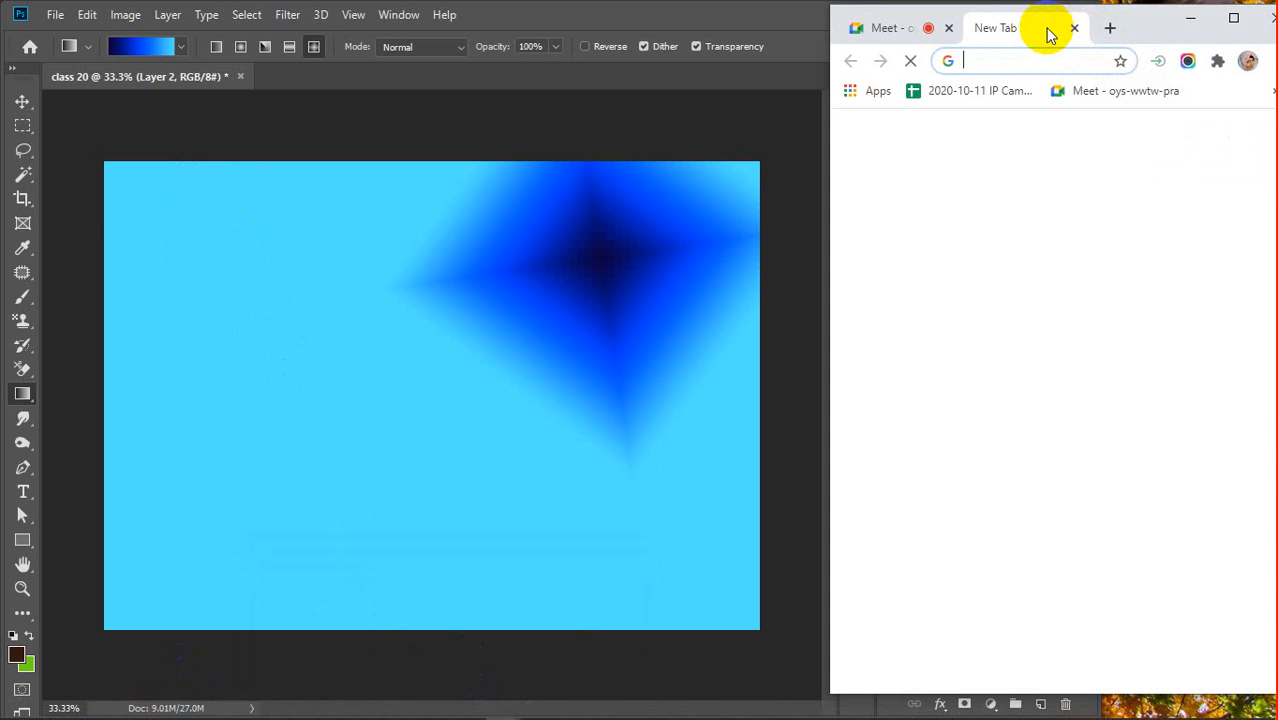
{"action": "left_click_drag", "start_coordinate": [1047, 29], "coordinate": [494, 109]}
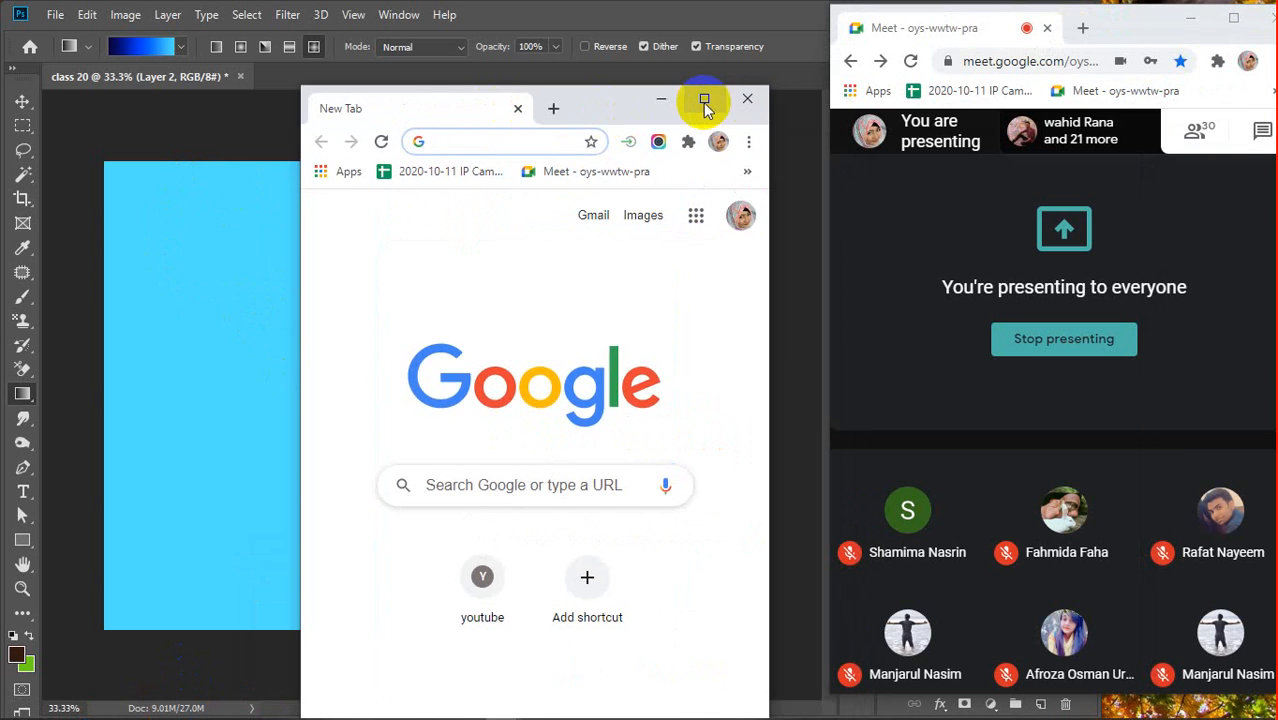
{"action": "left_click", "coordinate": [704, 99]}
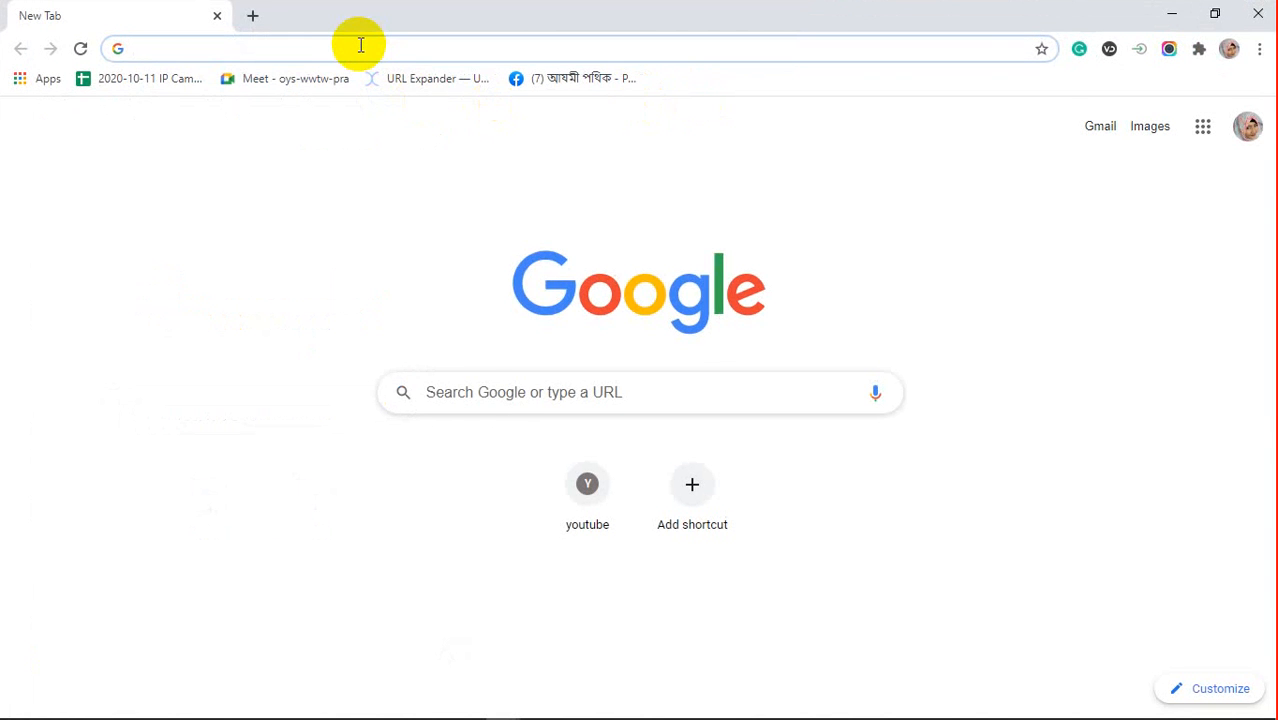
Search Google for "gradient wallpaper" and show the image results
{"action": "type", "text": "gradi"}
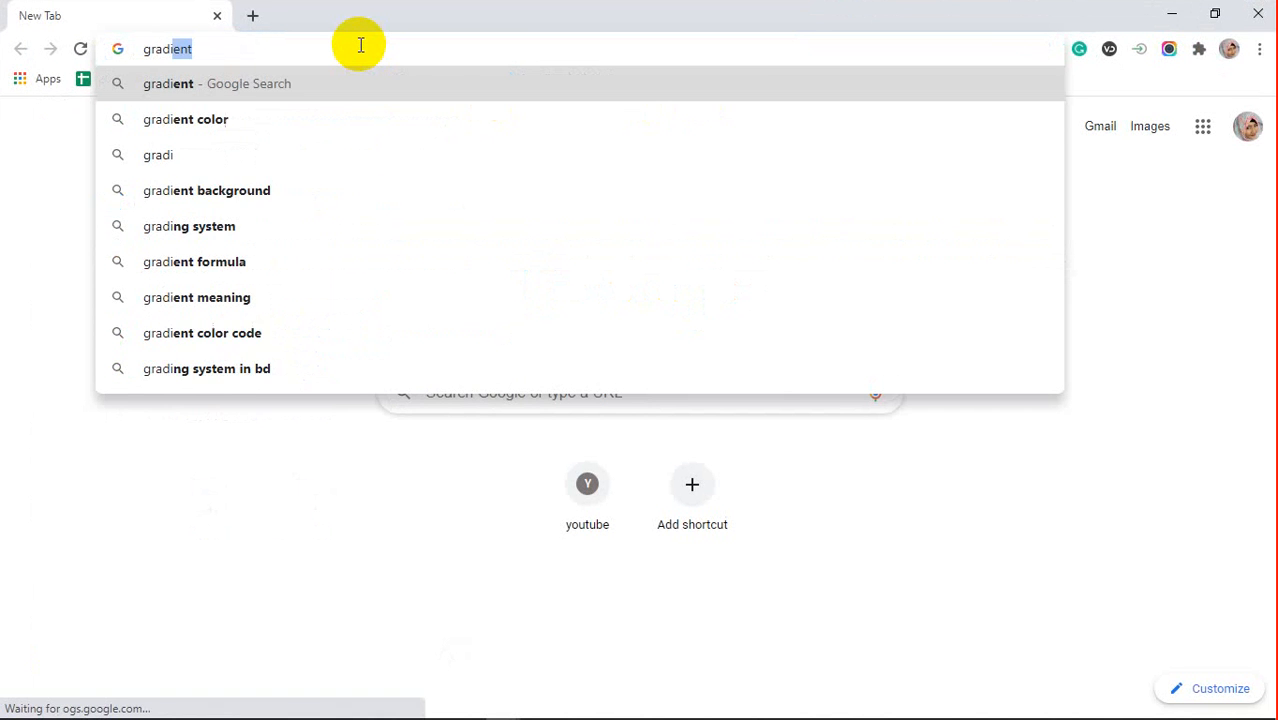
{"action": "type", "text": "ent"}
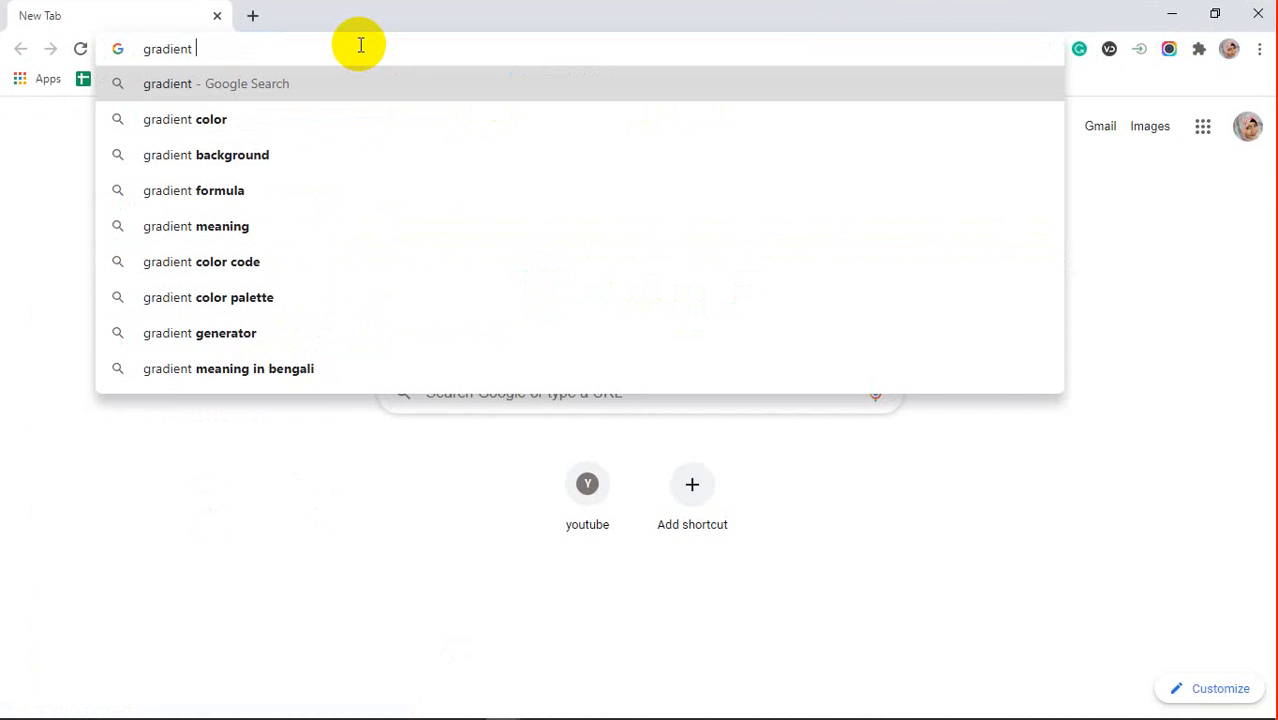
{"action": "type", "text": "wall"}
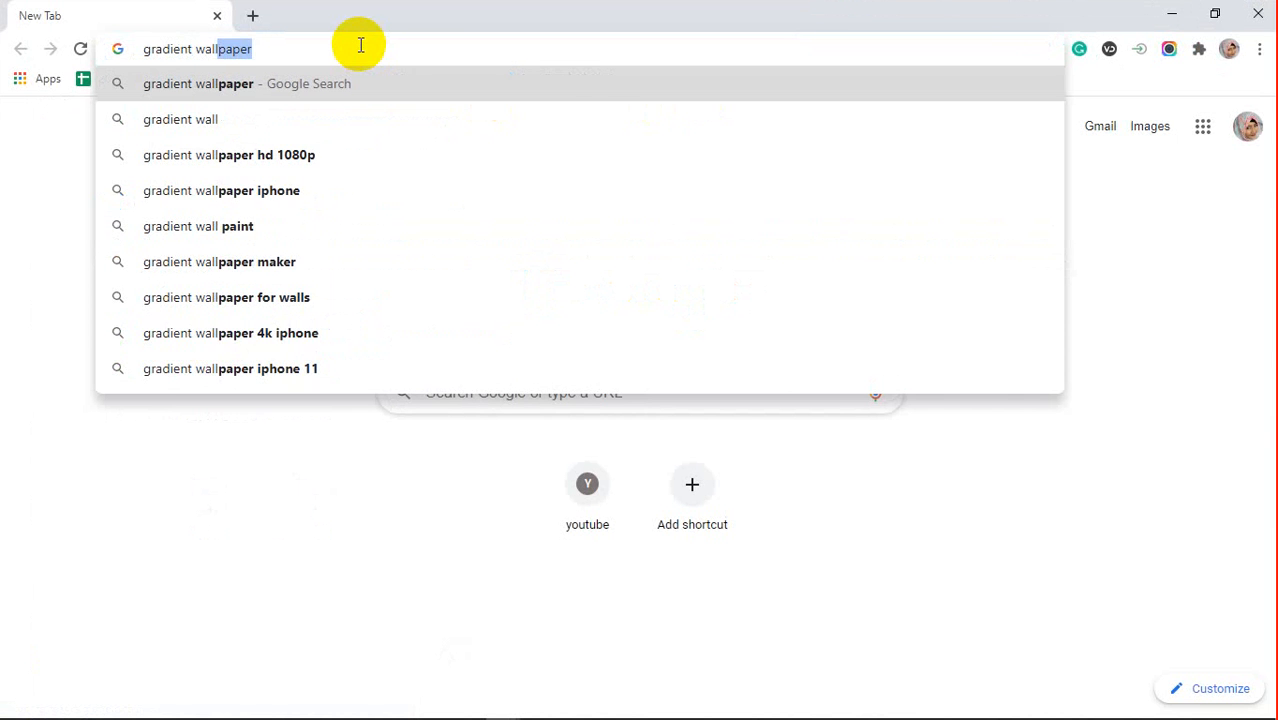
{"action": "key", "text": "Return"}
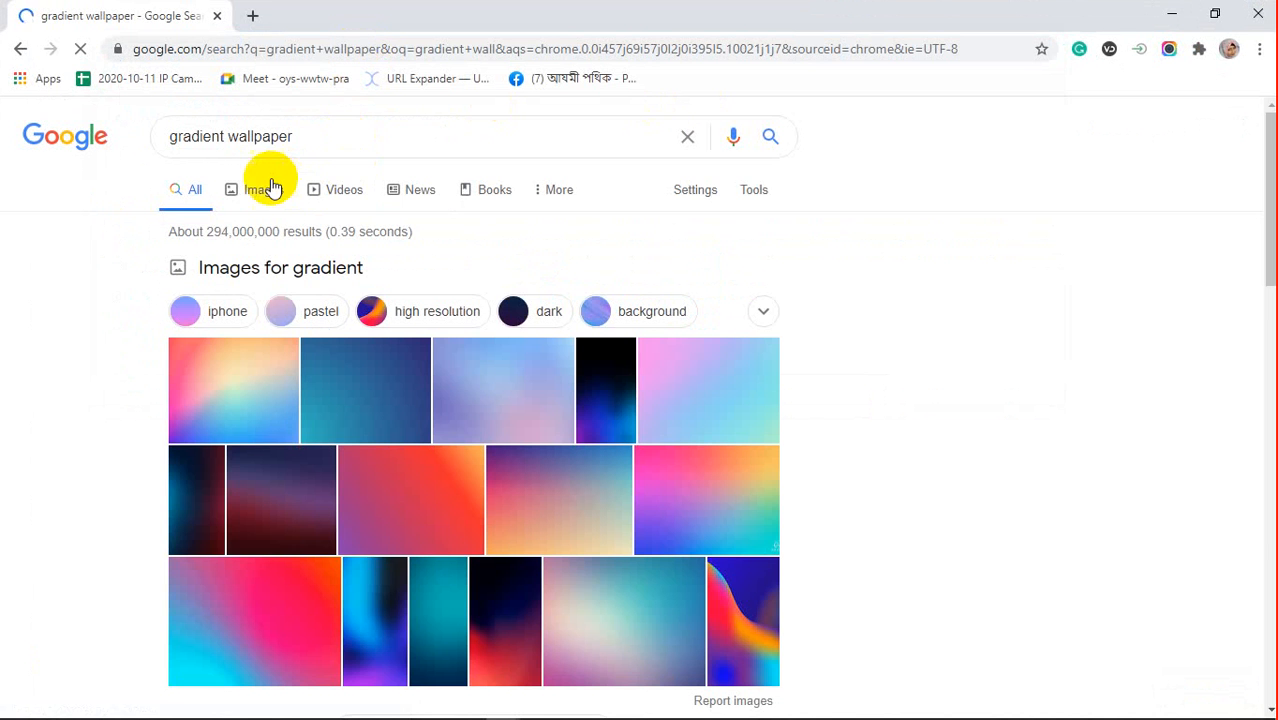
{"action": "left_click", "coordinate": [270, 190]}
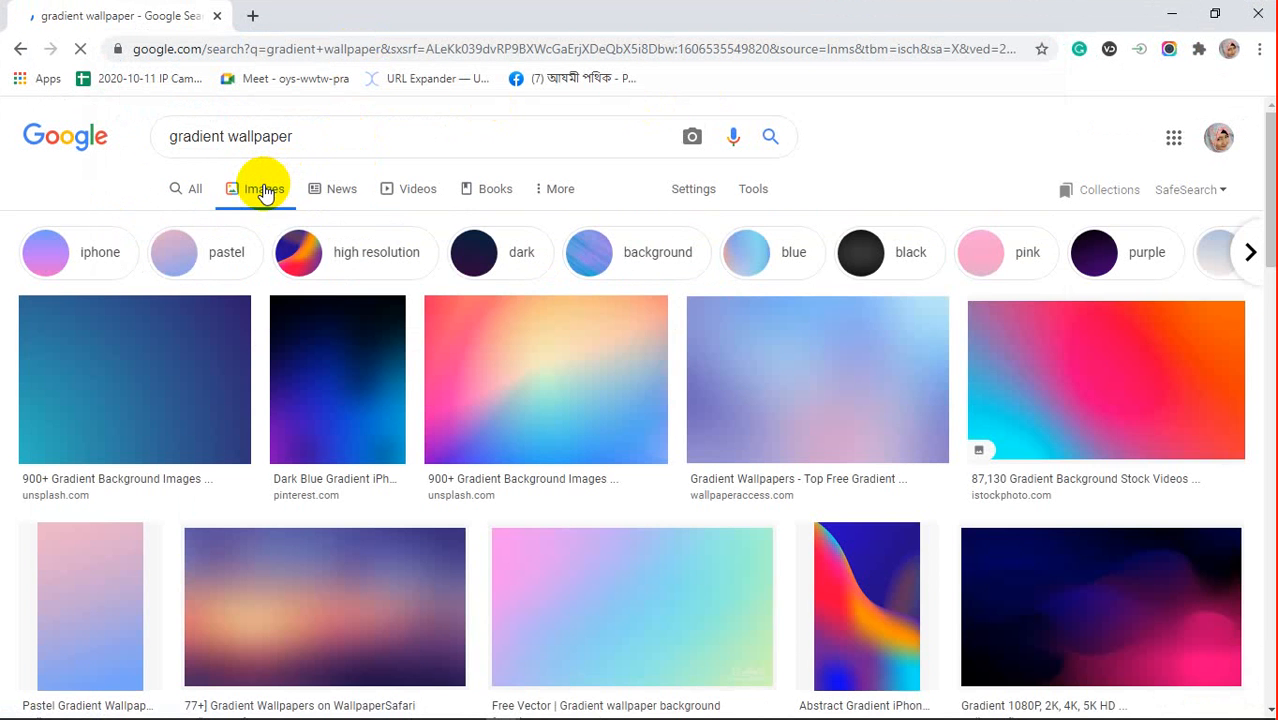
Preview the Abstract Gradient iPhone wallpaper, the related neon bubbles image, and the colorful blue bubbles wallpaper from WallHere
{"action": "scroll", "coordinate": [938, 414], "scroll_direction": "down", "scroll_amount": 3}
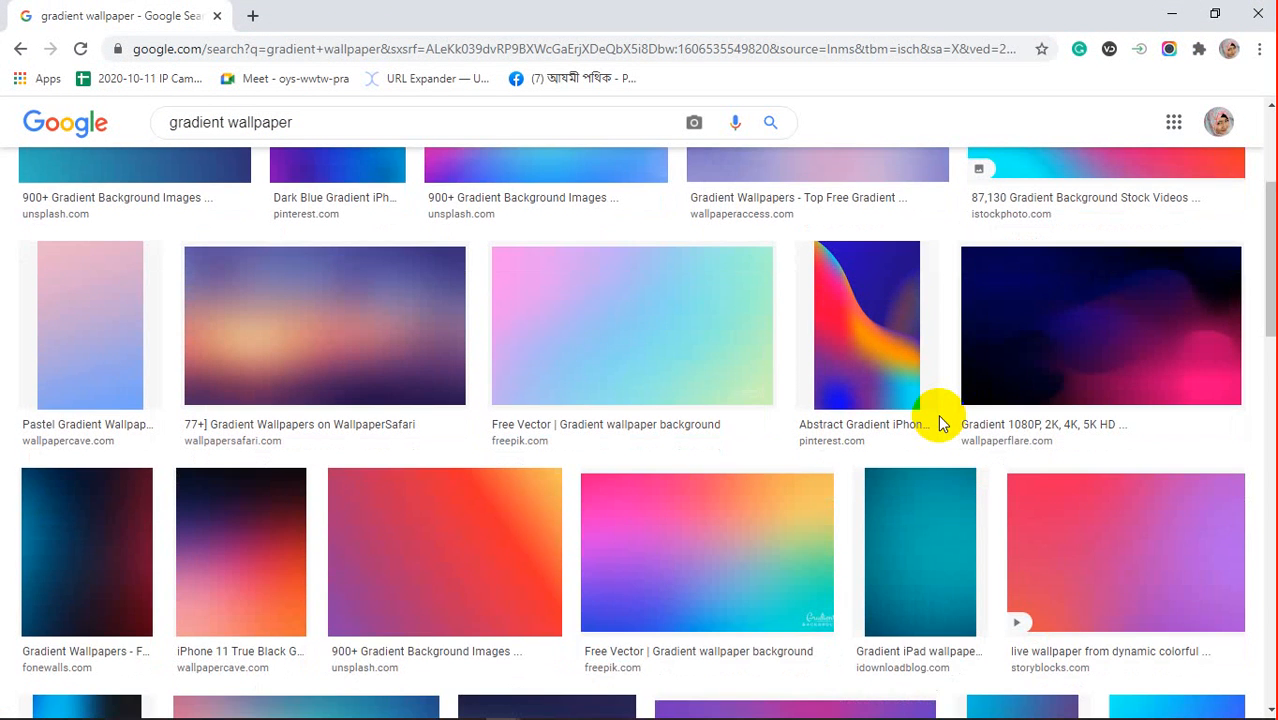
{"action": "left_click", "coordinate": [866, 330]}
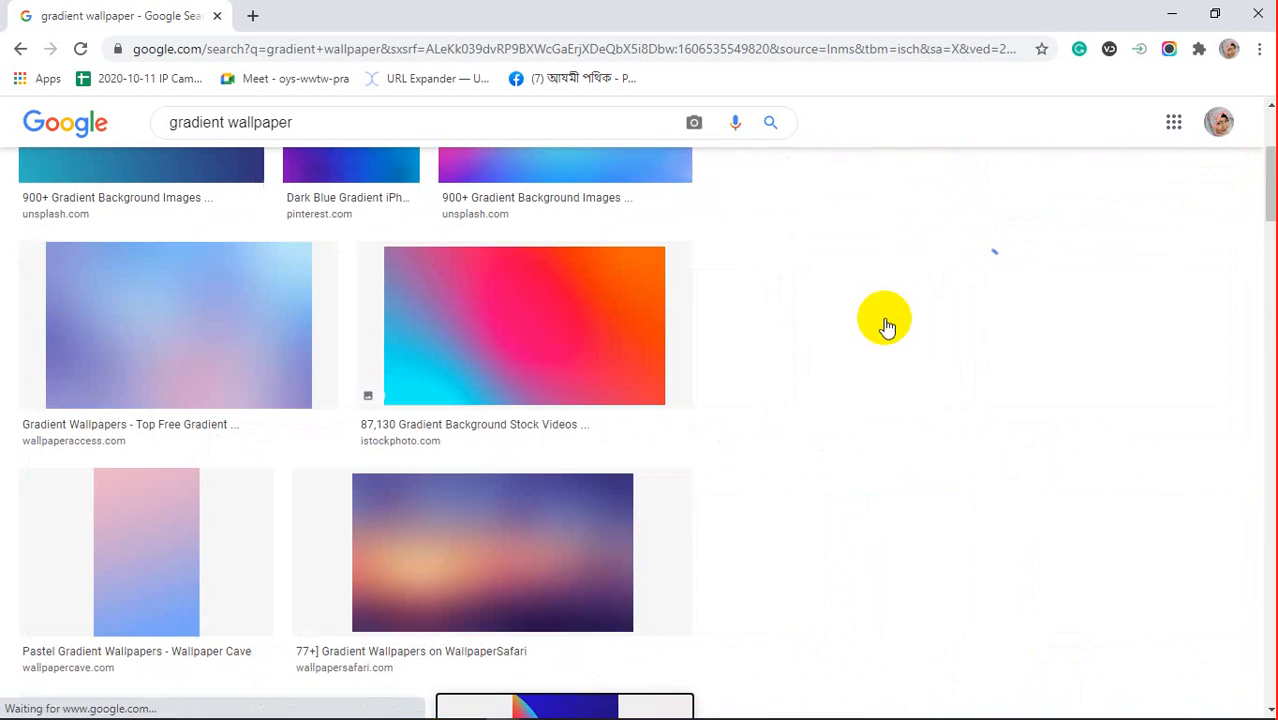
{"action": "scroll", "coordinate": [970, 390], "scroll_direction": "down", "scroll_amount": 4}
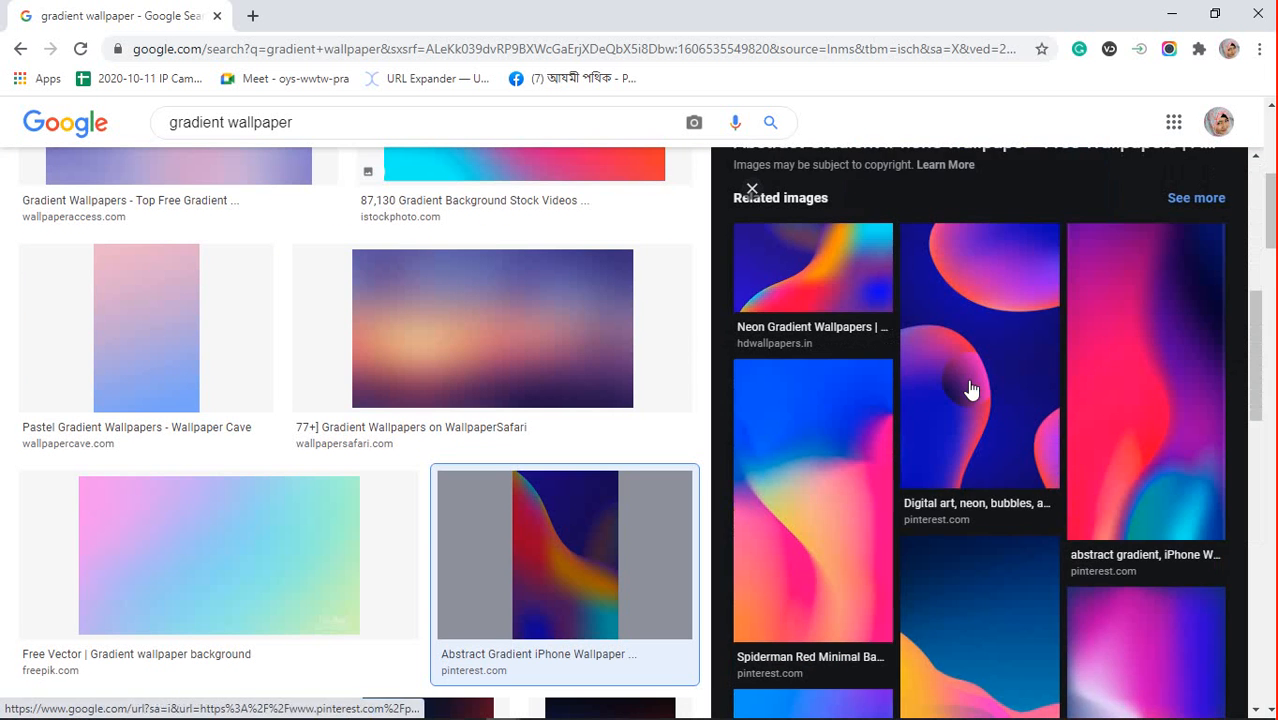
{"action": "left_click", "coordinate": [970, 390]}
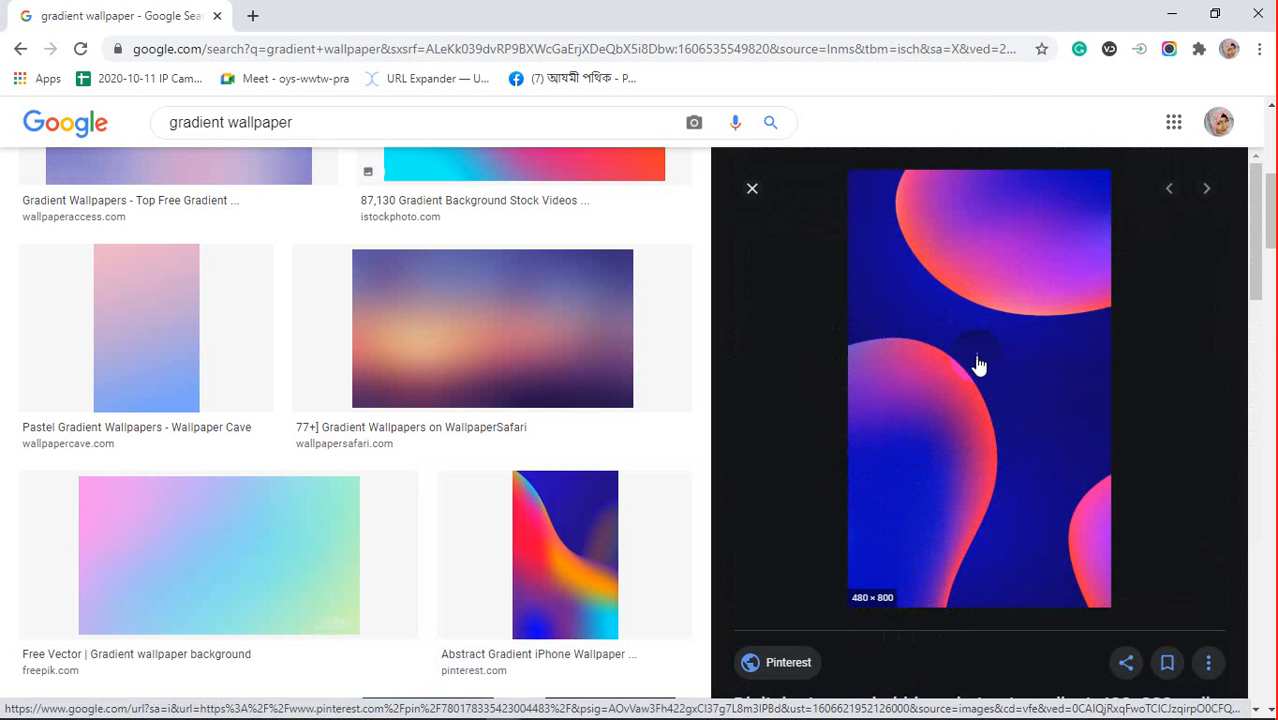
{"action": "scroll", "coordinate": [970, 513], "scroll_direction": "down", "scroll_amount": 5}
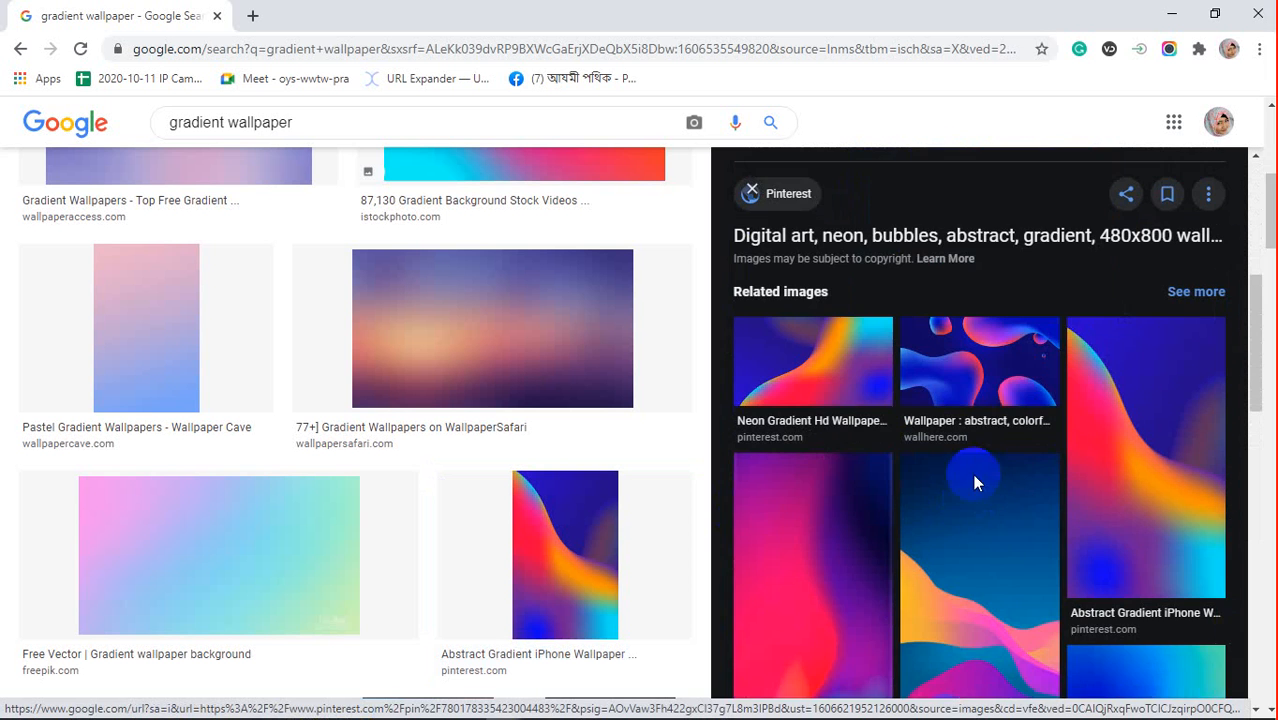
{"action": "left_click", "coordinate": [994, 373]}
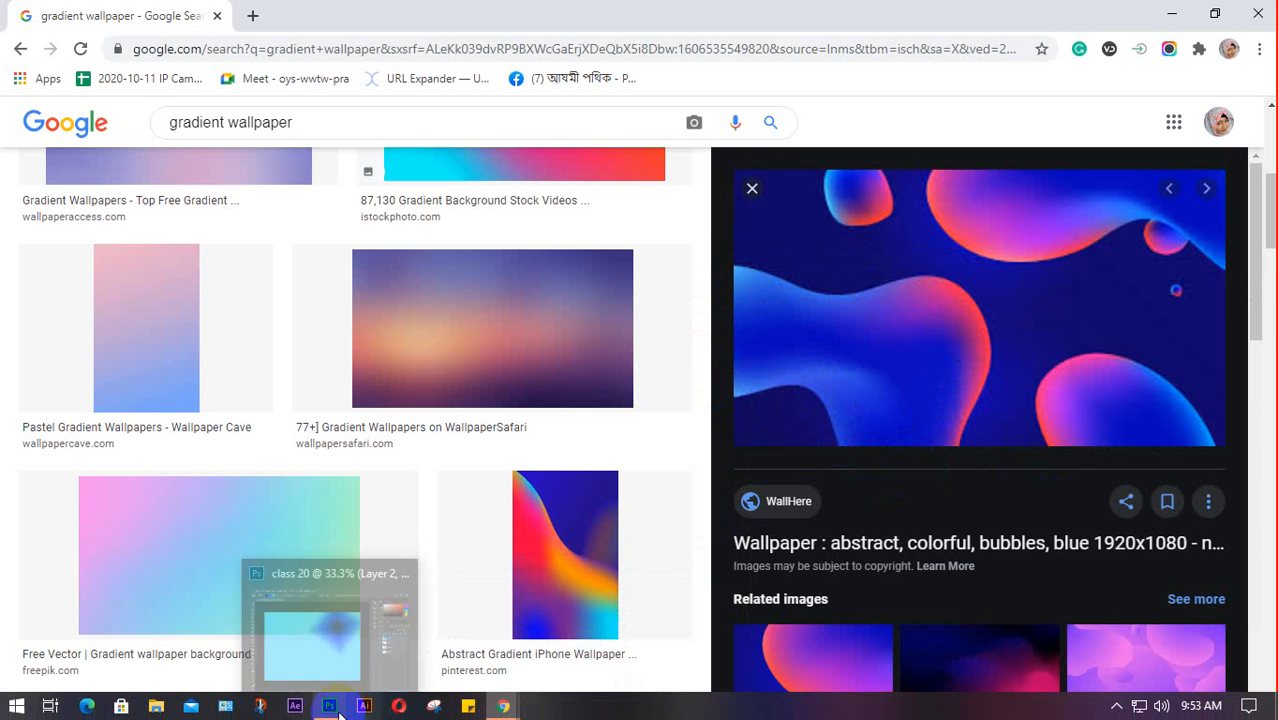
Switch back to Photoshop and minimize the browser window showing the wallpaper results
{"action": "left_click", "coordinate": [329, 706]}
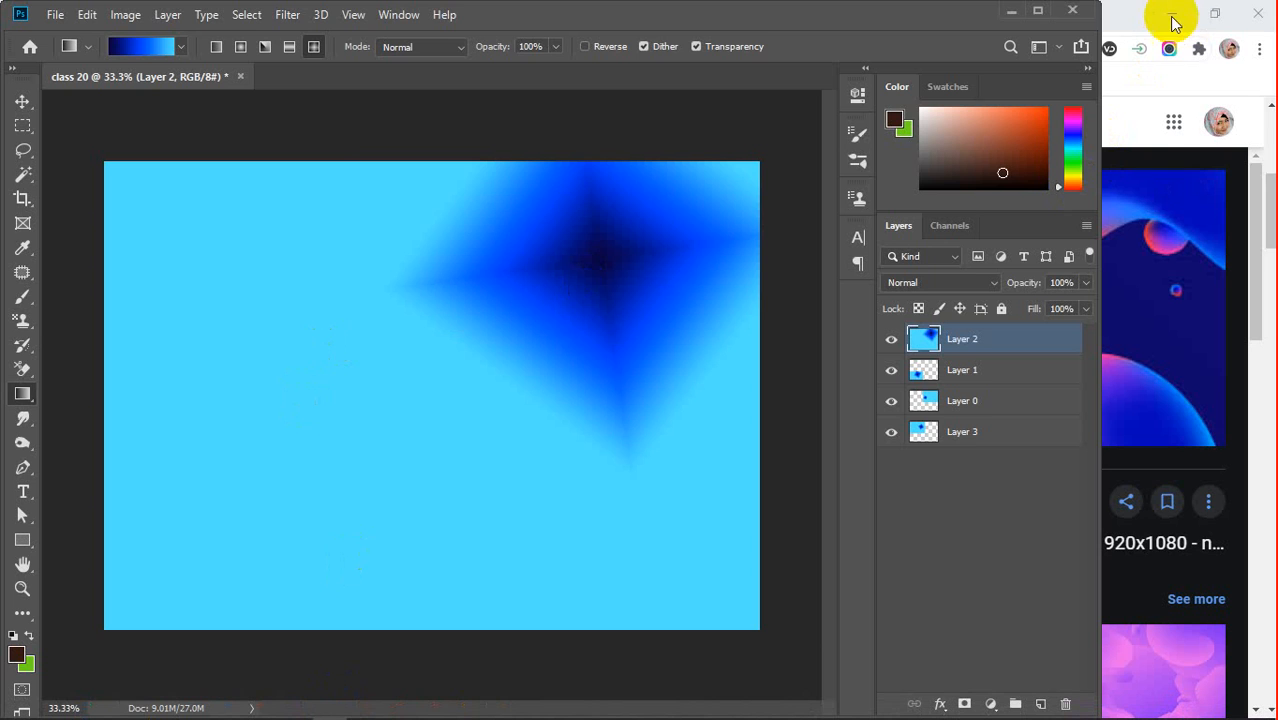
{"action": "left_click", "coordinate": [1175, 20]}
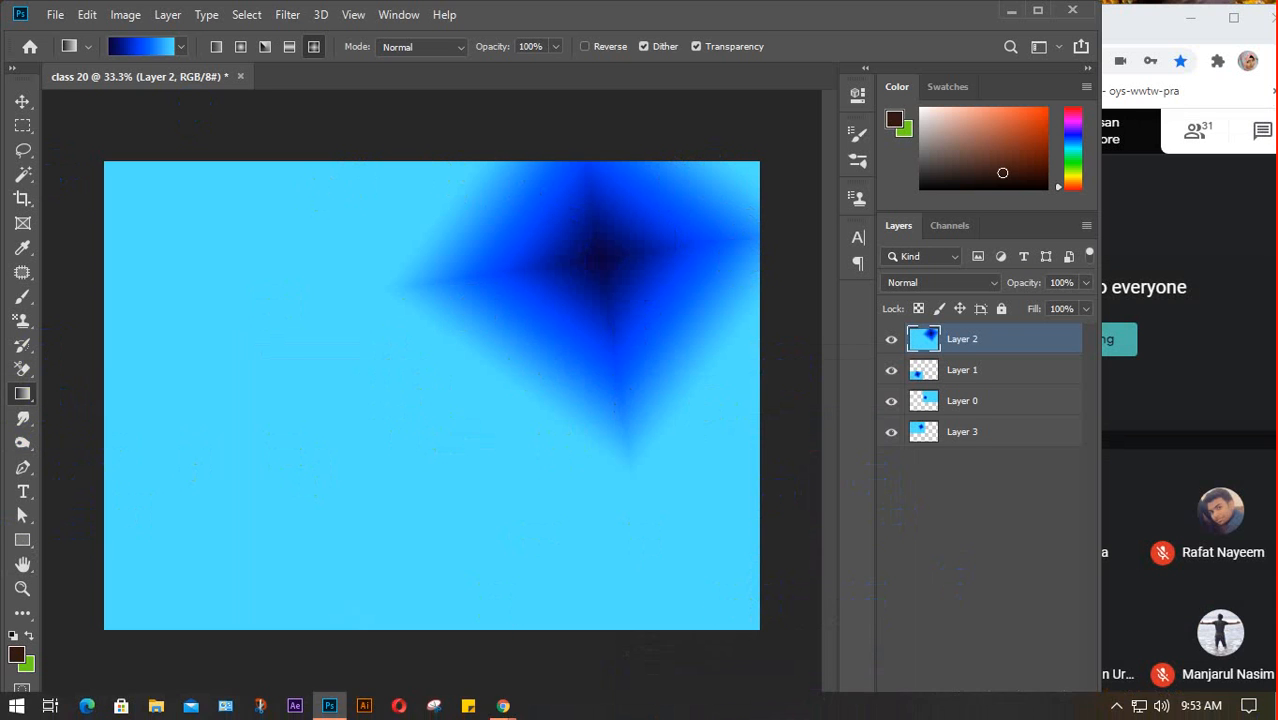
{"action": "right_click", "coordinate": [1037, 344]}
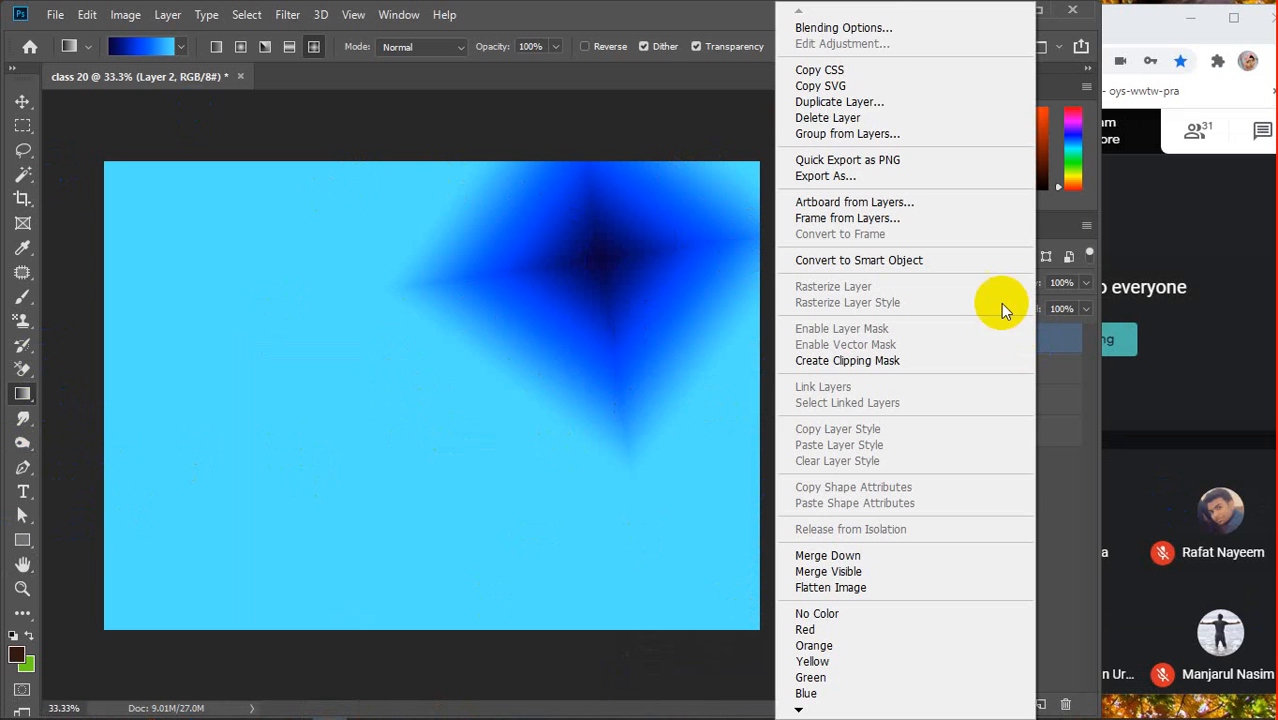
{"action": "left_click", "coordinate": [1062, 466]}
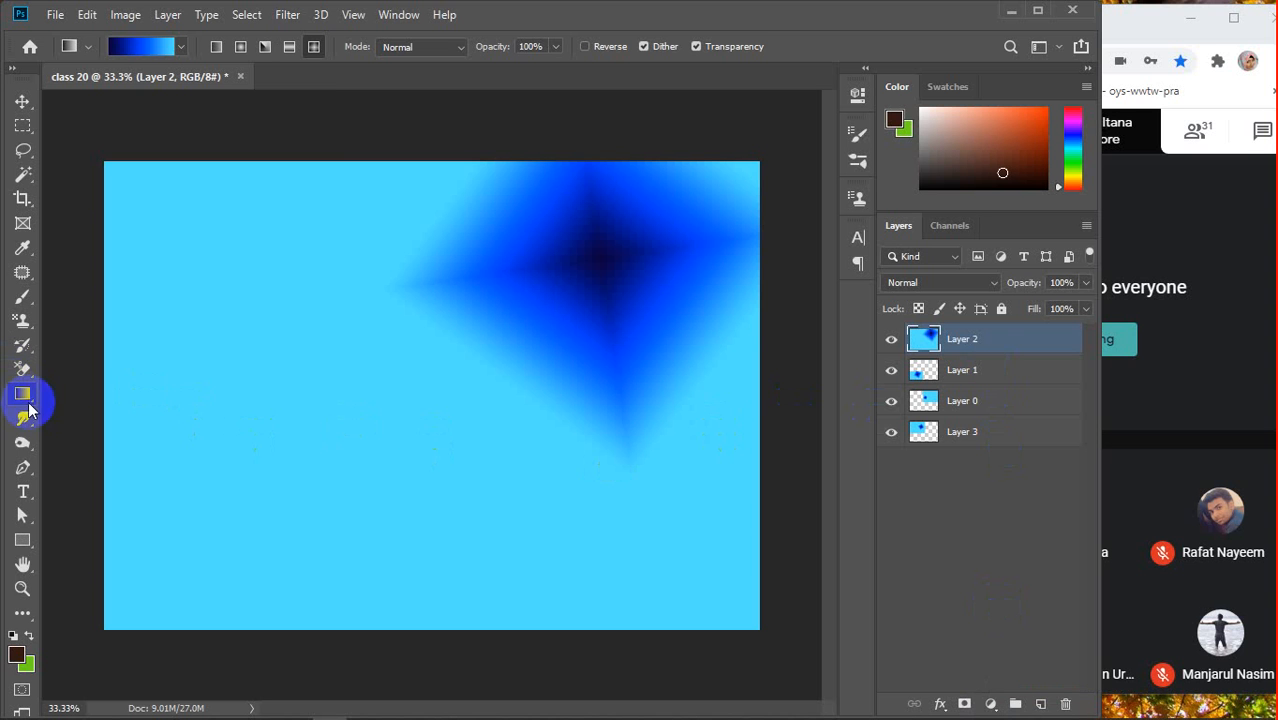
{"action": "mouse_move", "coordinate": [29, 408]}
{"action": "left_mouse_down"}
{"action": "mouse_move", "coordinate": [107, 420]}
{"action": "mouse_move", "coordinate": [85, 431]}
{"action": "mouse_move", "coordinate": [100, 424]}
{"action": "mouse_move", "coordinate": [89, 414]}
{"action": "left_mouse_up"}
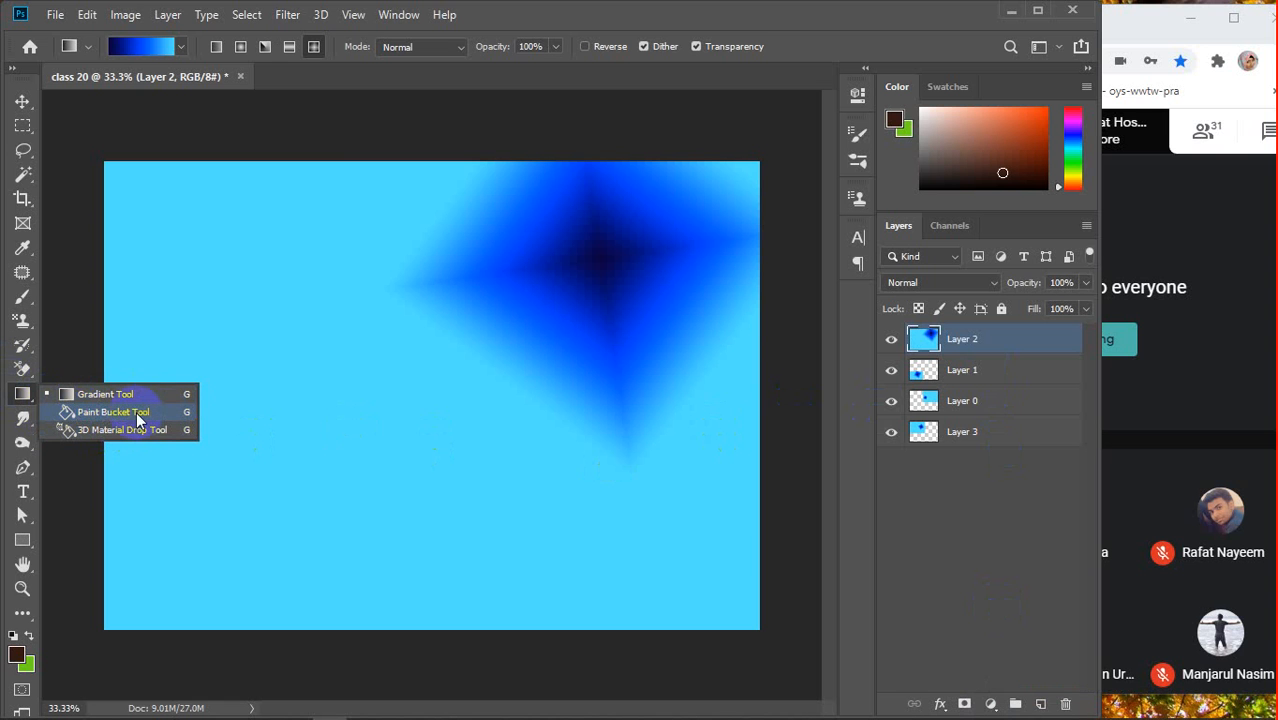
Add a new empty layer above Layer 2 and hide Layers 2, 1, 0 and 3
{"action": "left_click", "coordinate": [1038, 705]}
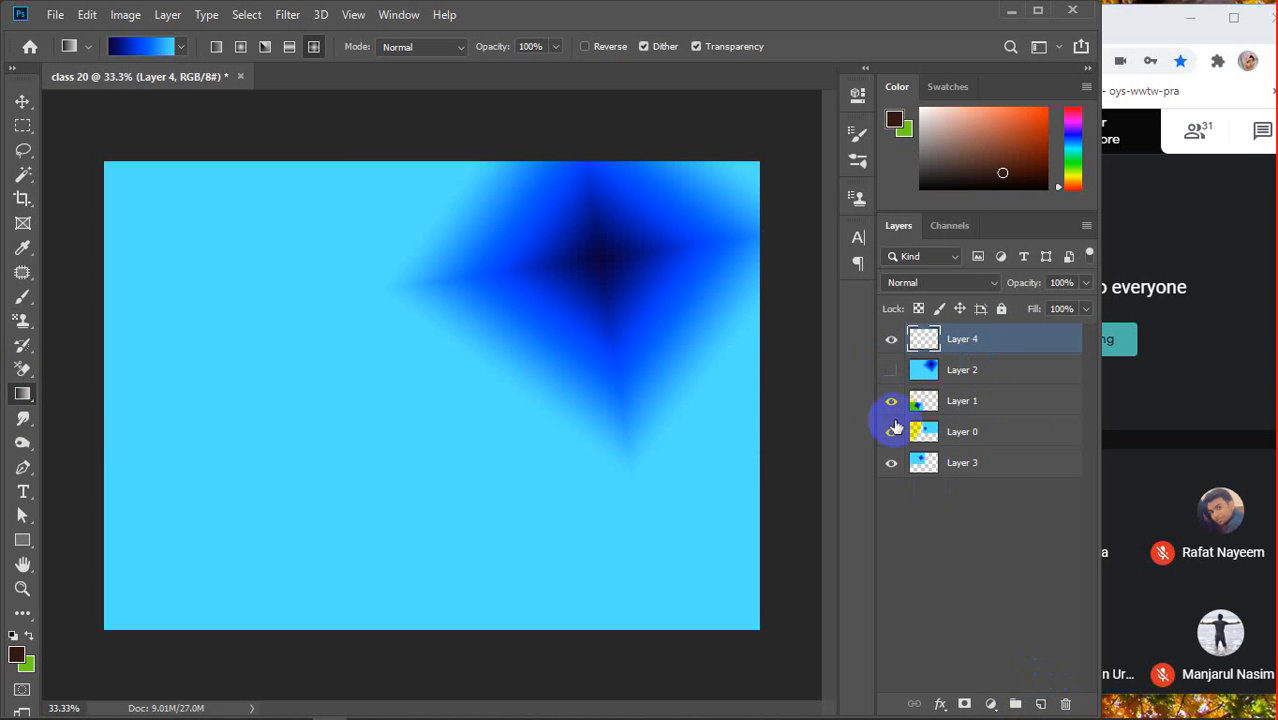
{"action": "left_click", "coordinate": [891, 370]}
{"action": "left_click", "coordinate": [891, 401]}
{"action": "left_click", "coordinate": [891, 432]}
{"action": "left_click", "coordinate": [891, 463]}
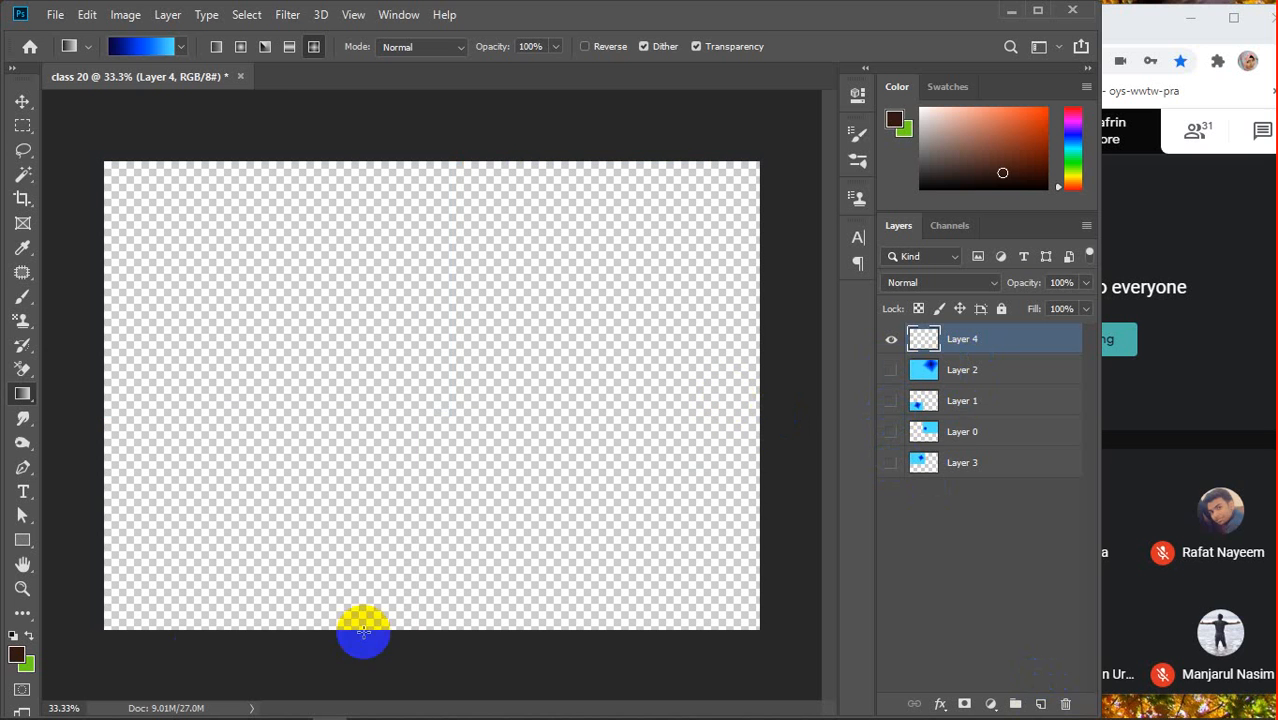
Reset the colors to default black and white, fill Layer 4 with the white background color and lock the layer
{"action": "left_click", "coordinate": [14, 653]}
{"action": "left_click", "coordinate": [13, 637]}
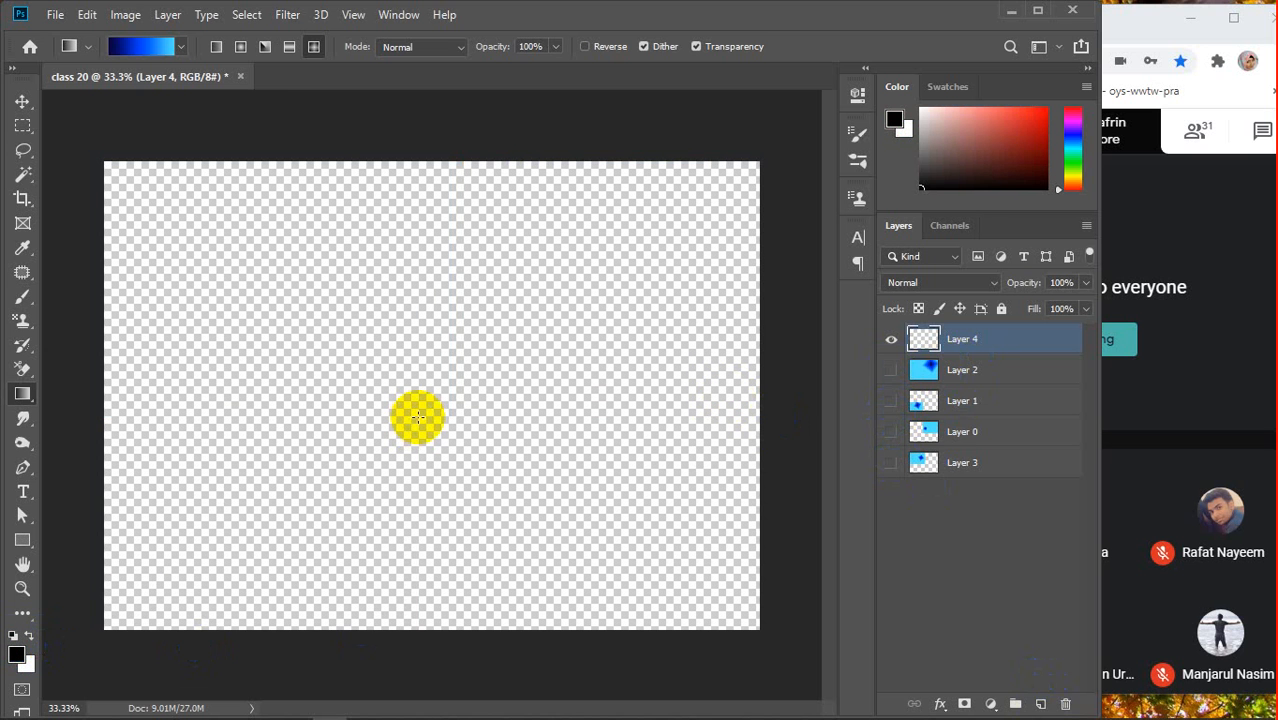
{"action": "key", "text": "ctrl+BackSpace"}
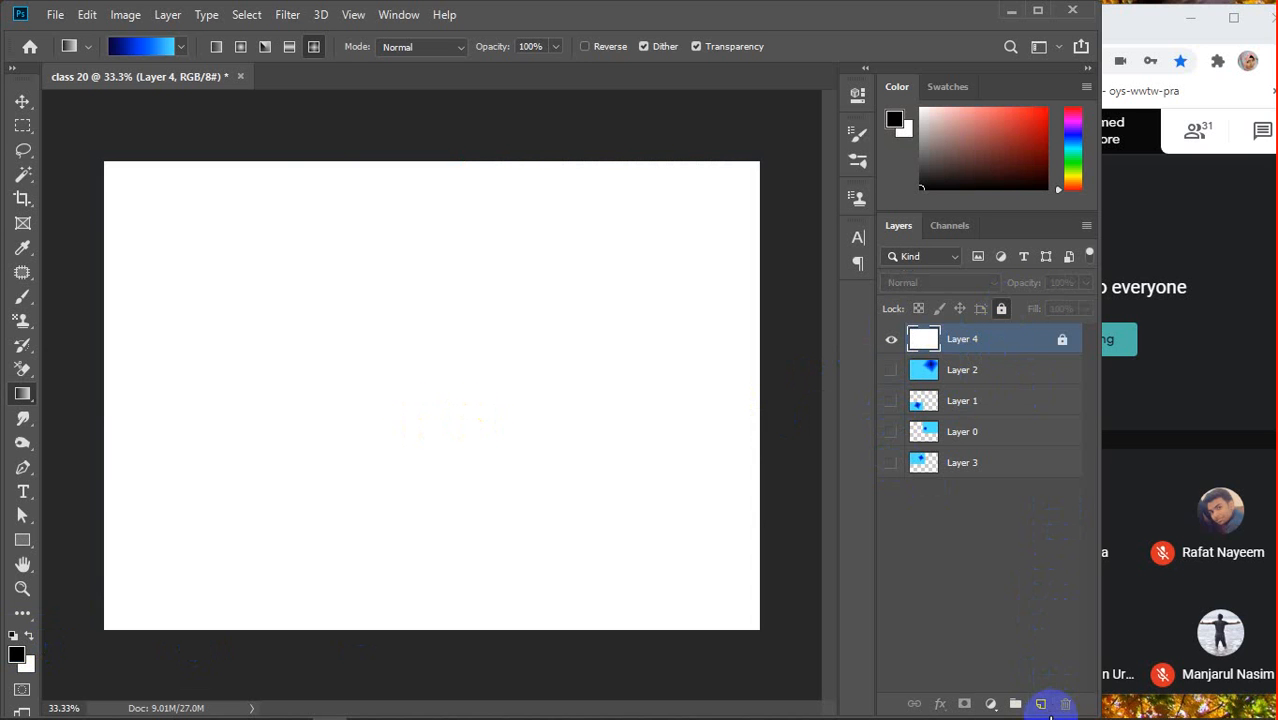
Add a new layer above Layer 4 and draw a circular marquee selection near the middle of the canvas
{"action": "left_click", "coordinate": [1043, 705]}
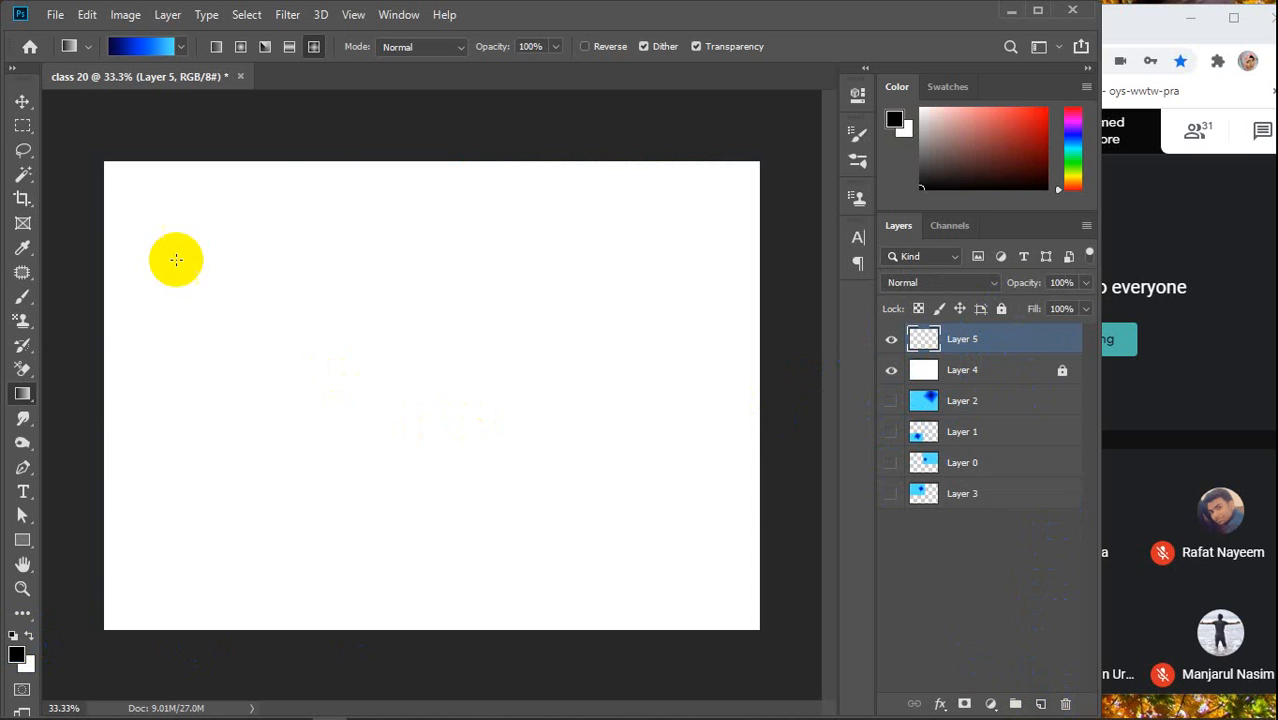
{"action": "left_click", "coordinate": [22, 127]}
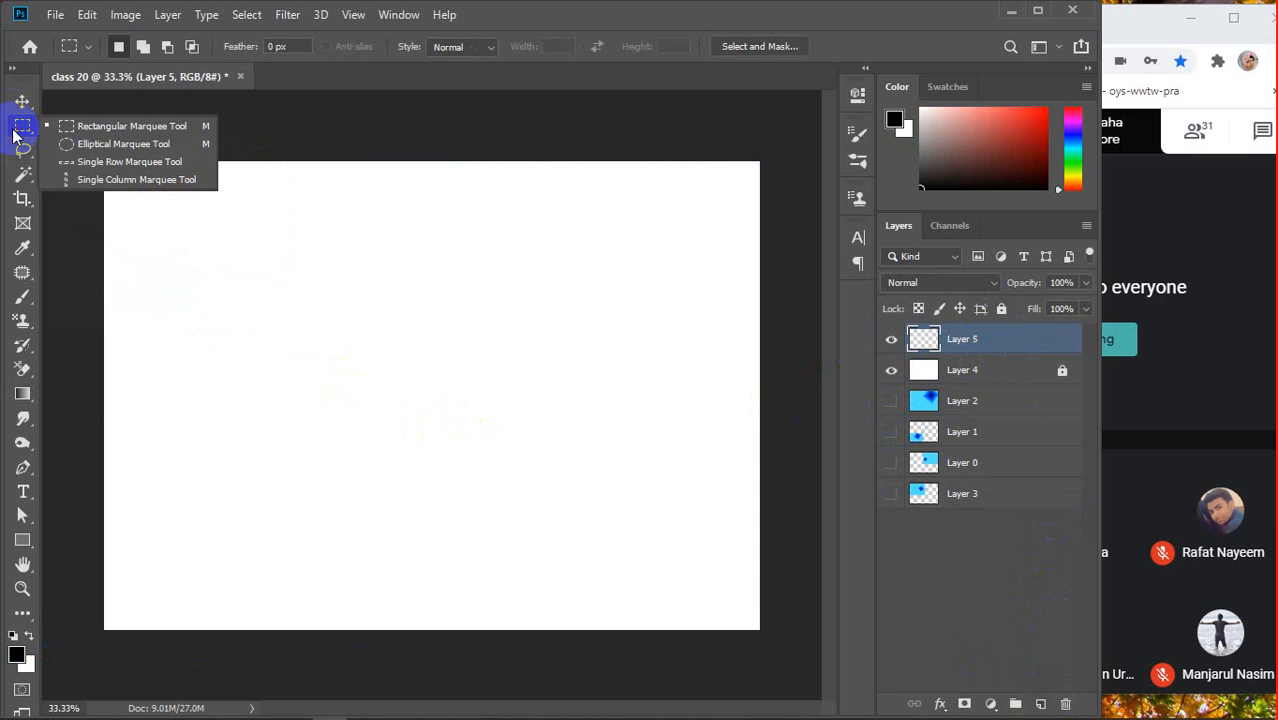
{"action": "left_click", "coordinate": [108, 145]}
{"action": "left_click_drag", "start_coordinate": [313, 254], "coordinate": [551, 465]}
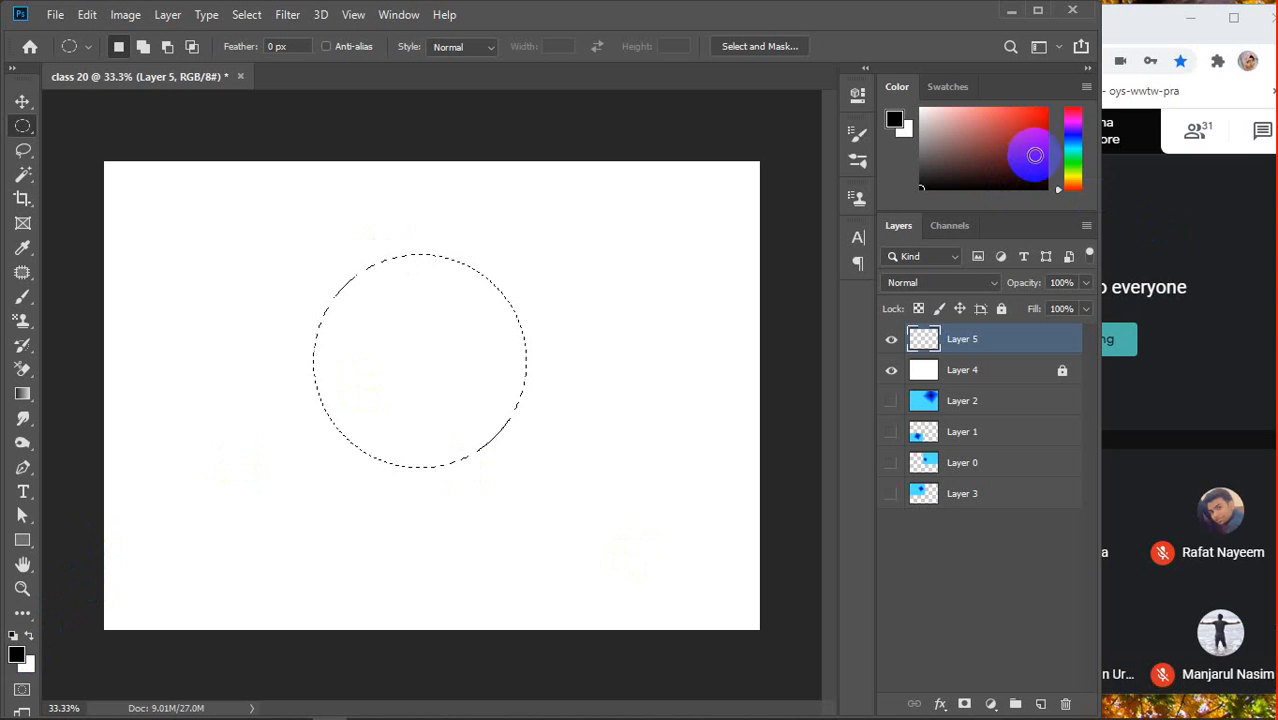
Set the foreground color to a dark red and the background color to a bright green
{"action": "left_click", "coordinate": [1035, 140]}
{"action": "left_click", "coordinate": [906, 132]}
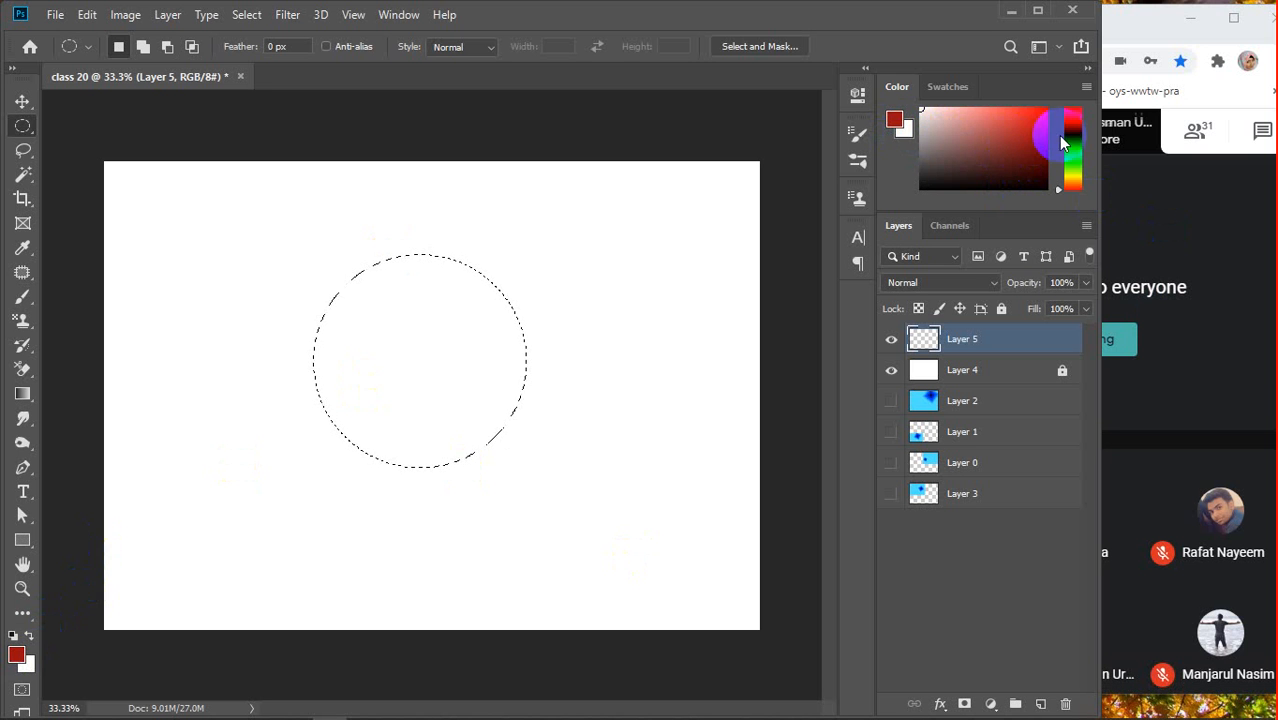
{"action": "left_click", "coordinate": [1073, 157]}
{"action": "left_click", "coordinate": [1018, 121]}
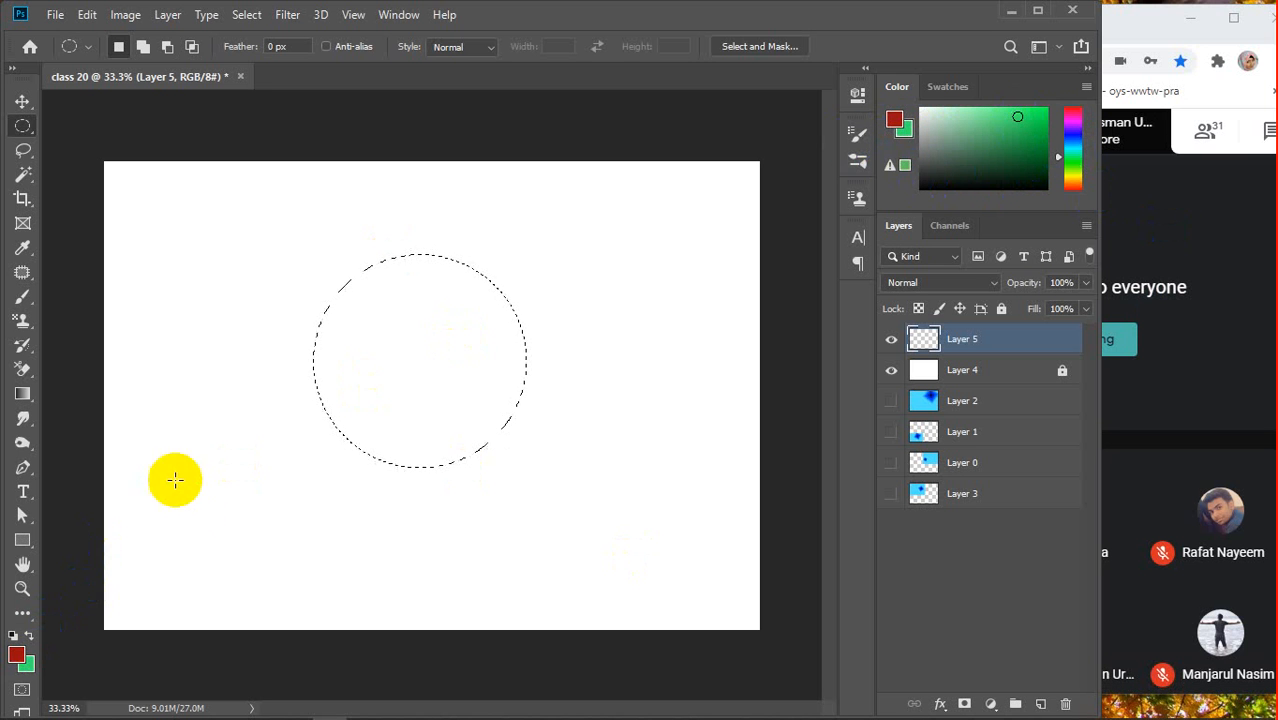
Fill the circular selection on Layer 5 with the foreground red and background green in turn, and clear the fill
{"action": "key", "text": "alt+BackSpace"}
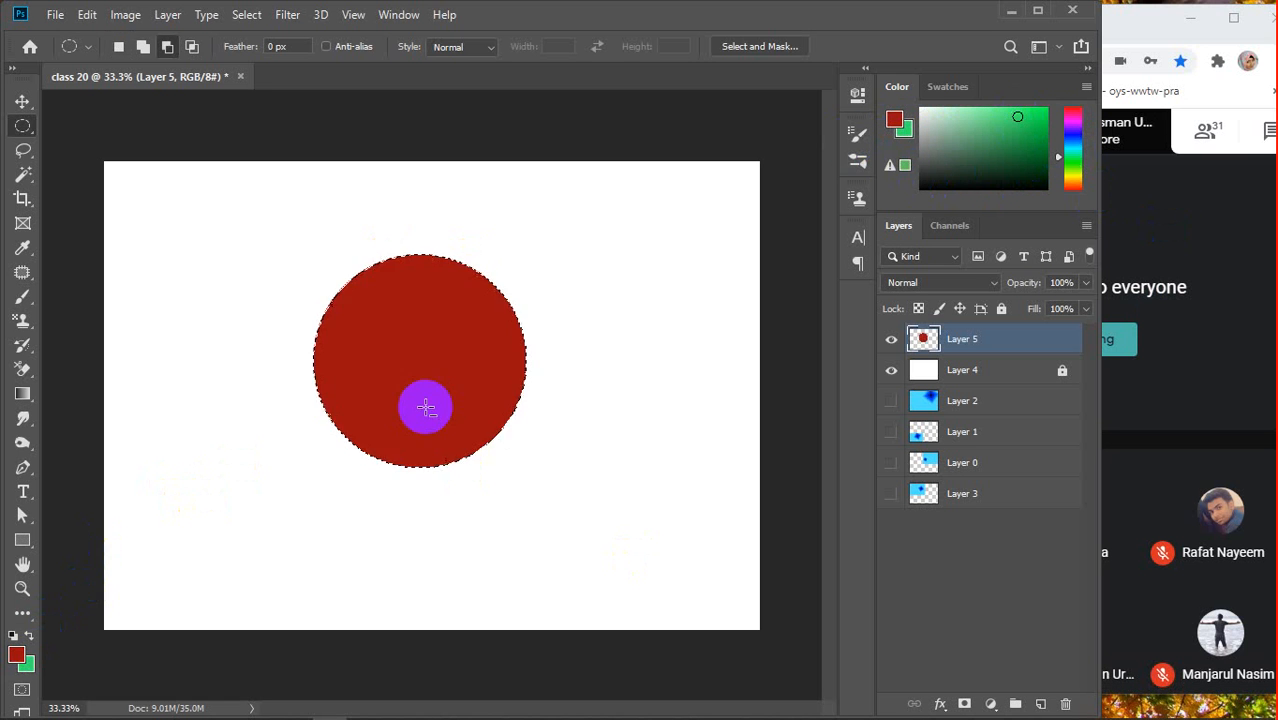
{"action": "key", "text": "ctrl+BackSpace"}
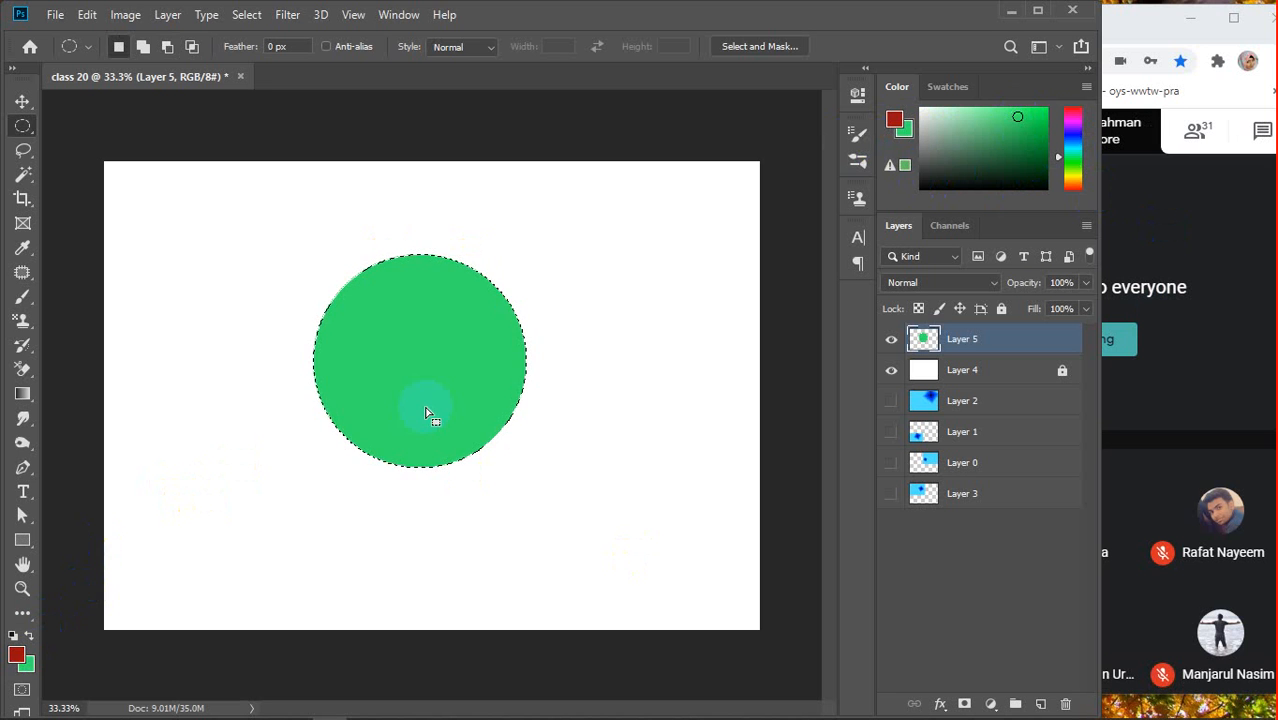
{"action": "key", "text": "alt+BackSpace"}
{"action": "key", "text": "Delete"}
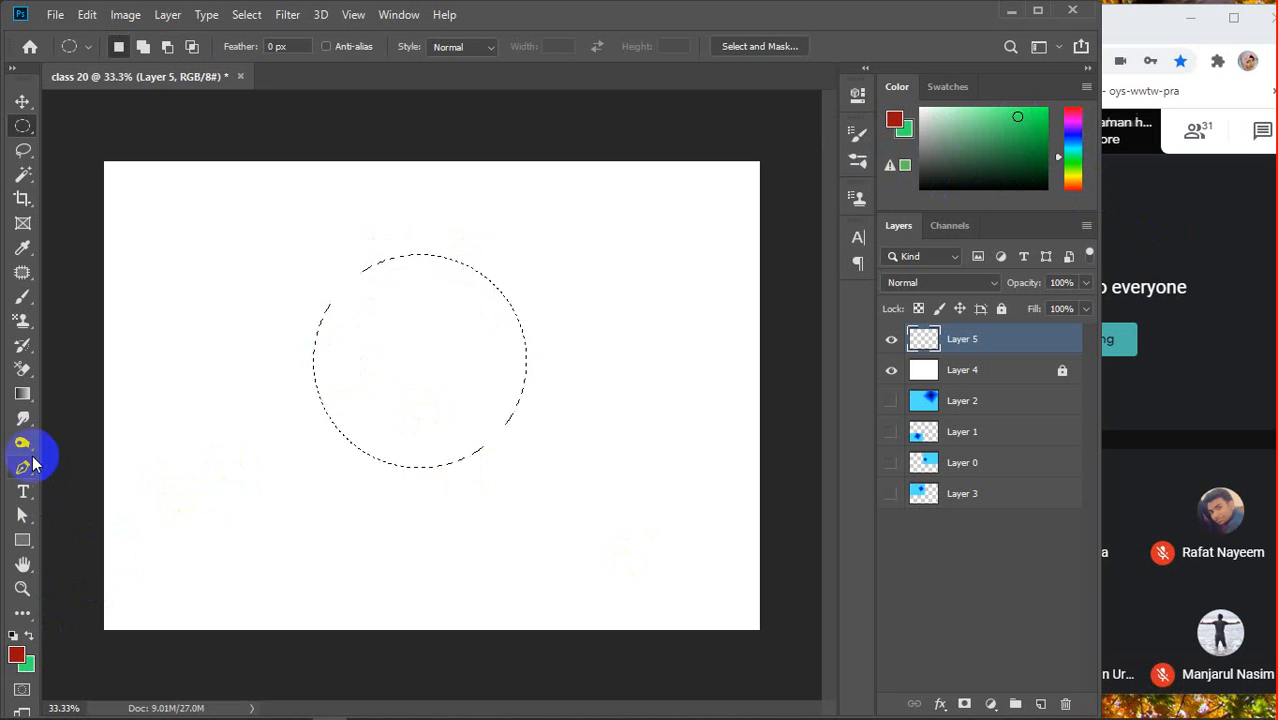
Fill the circular selection on Layer 5 with the red foreground color using the Paint Bucket Tool
{"action": "left_click", "coordinate": [23, 394]}
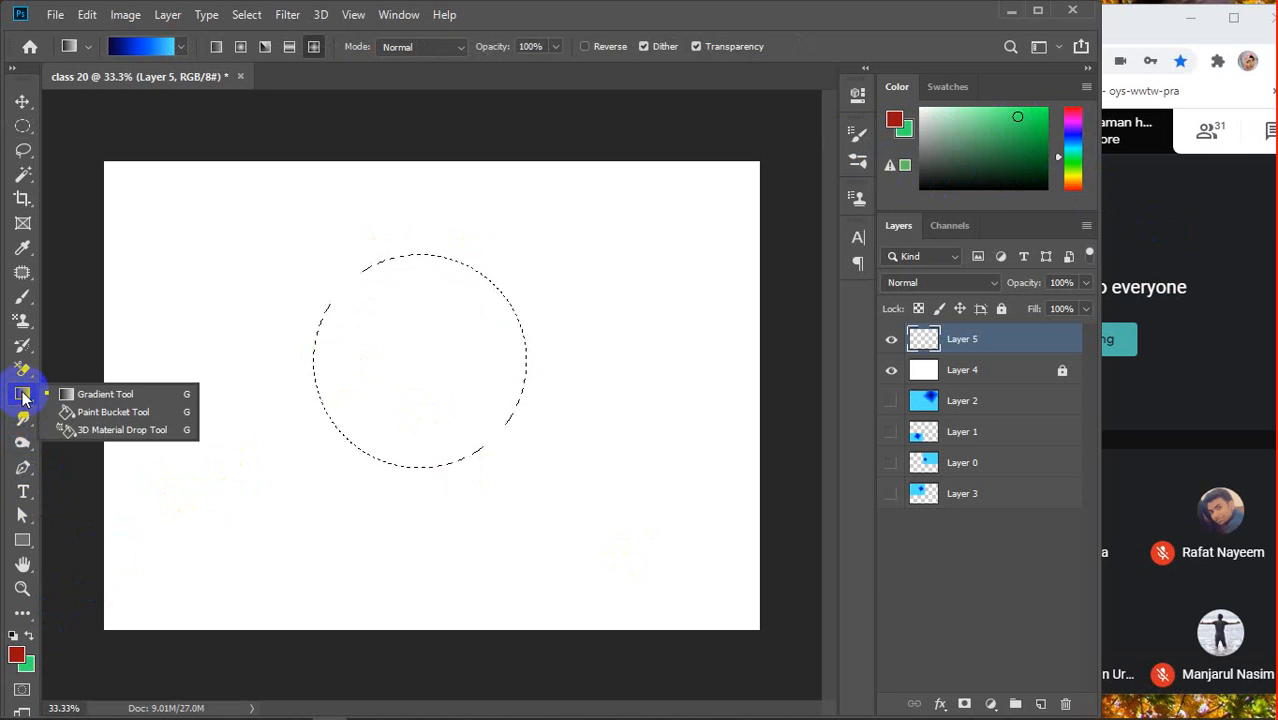
{"action": "left_click", "coordinate": [87, 410]}
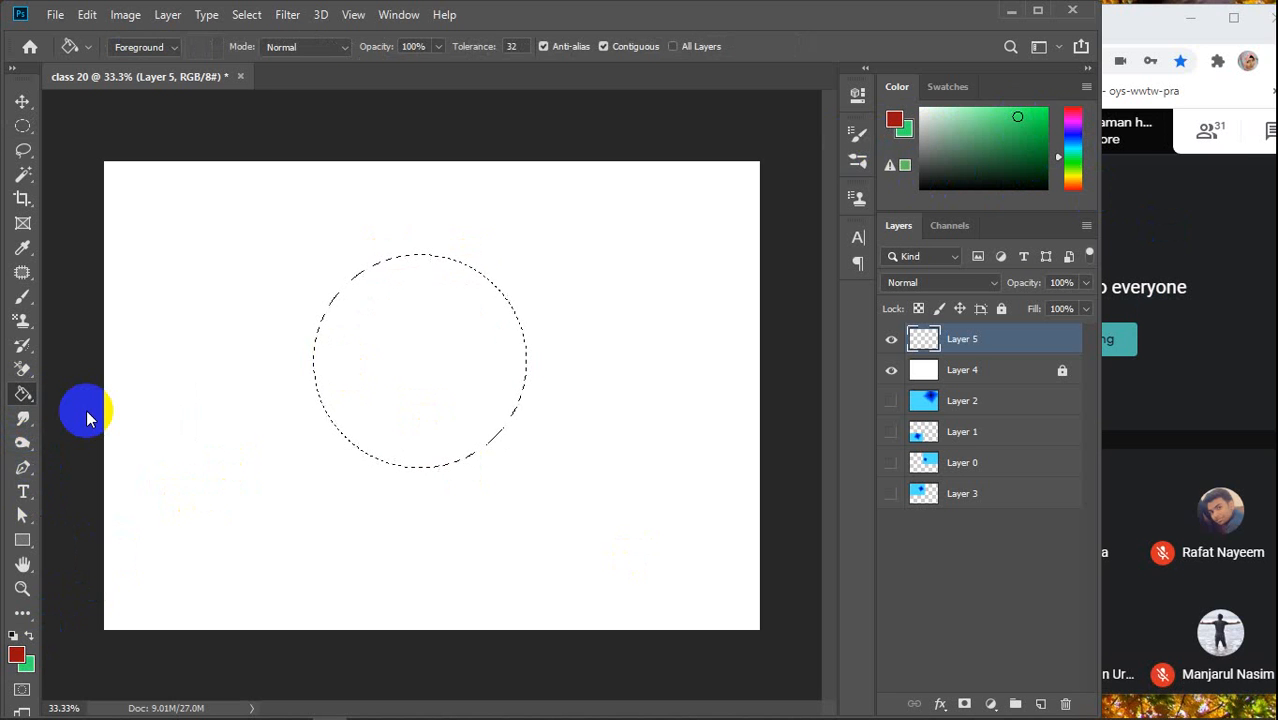
{"action": "left_click", "coordinate": [174, 52]}
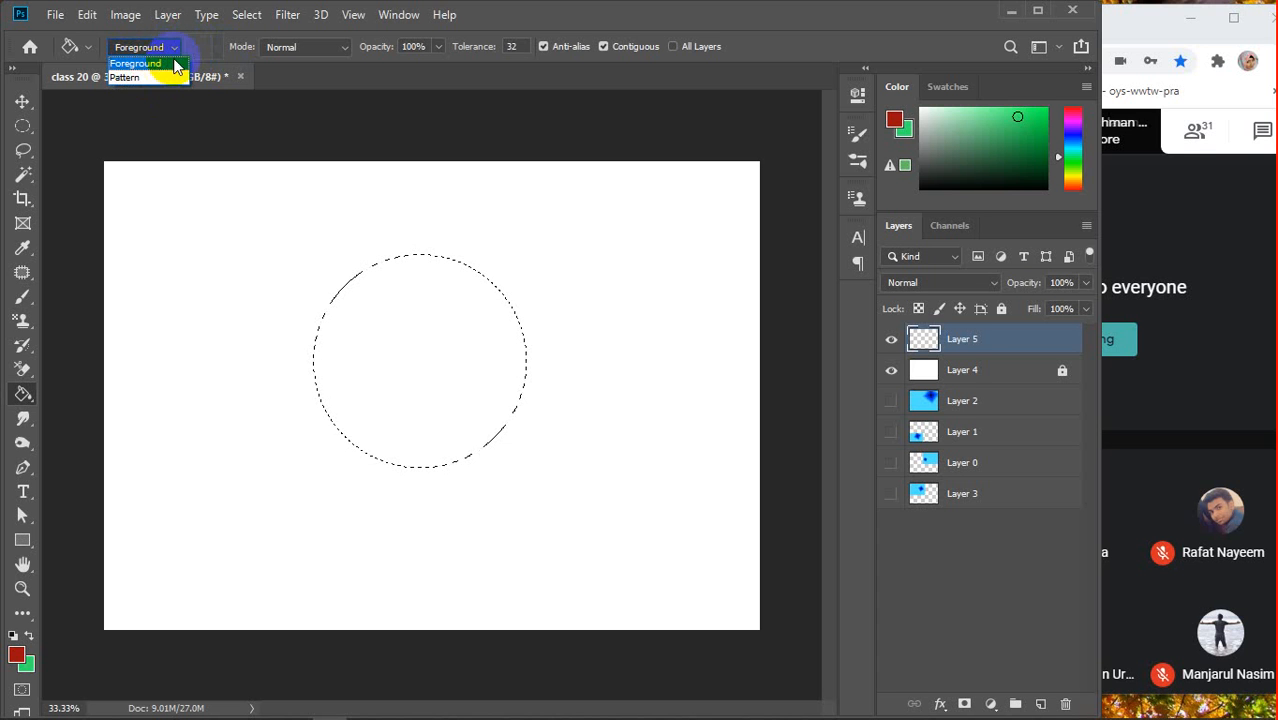
{"action": "left_click", "coordinate": [171, 48]}
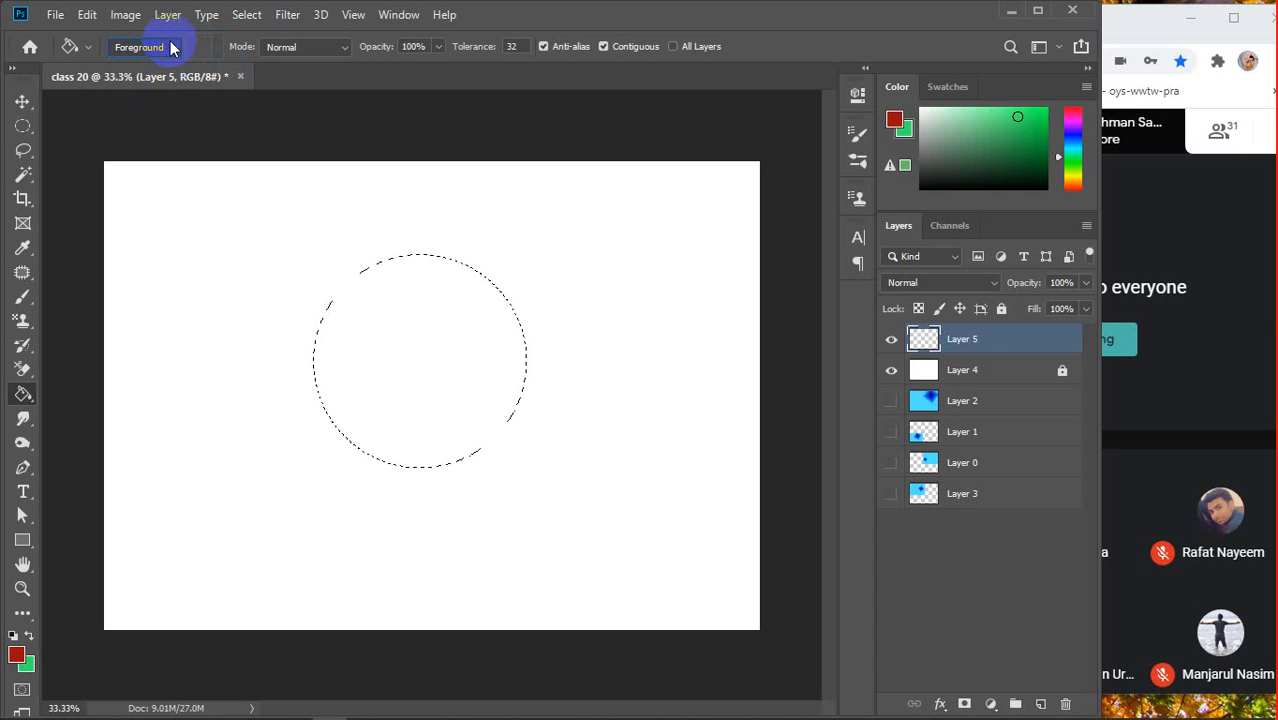
{"action": "left_click", "coordinate": [394, 347]}
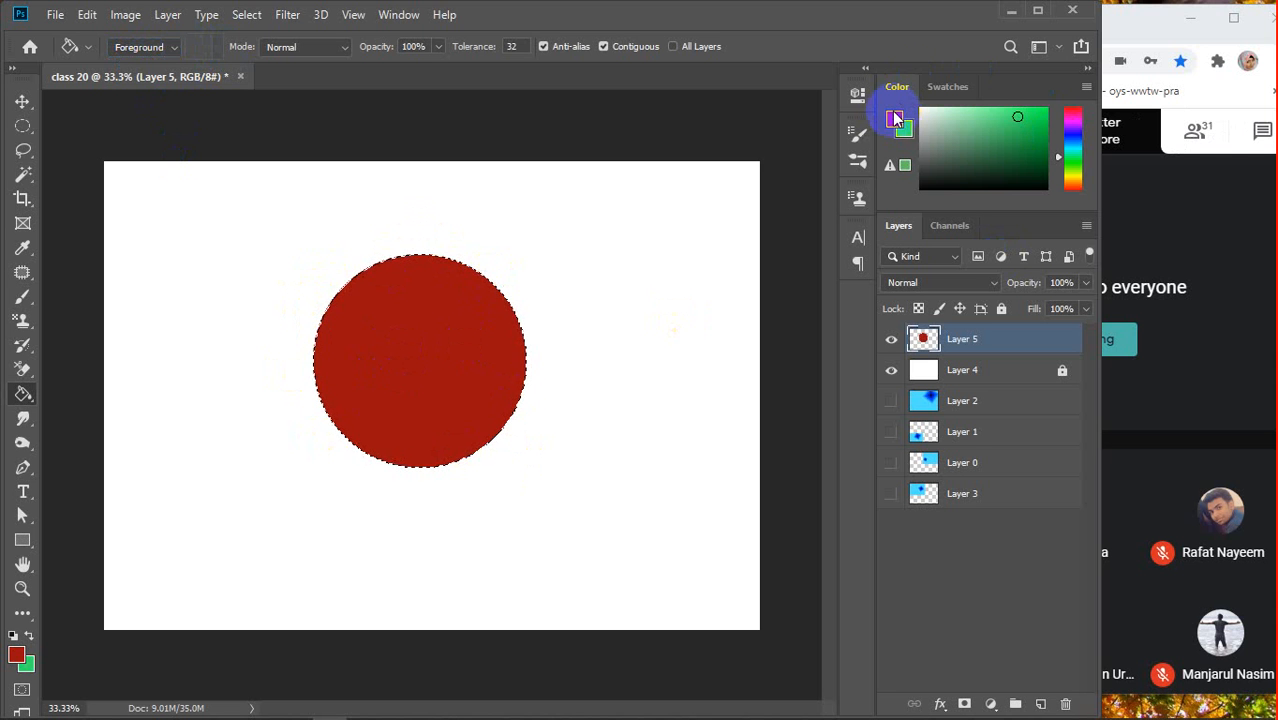
Change the foreground color to bright green and refill the circle, and repeat the fill with bright pink
{"action": "left_click", "coordinate": [895, 122]}
{"action": "left_click", "coordinate": [1067, 159]}
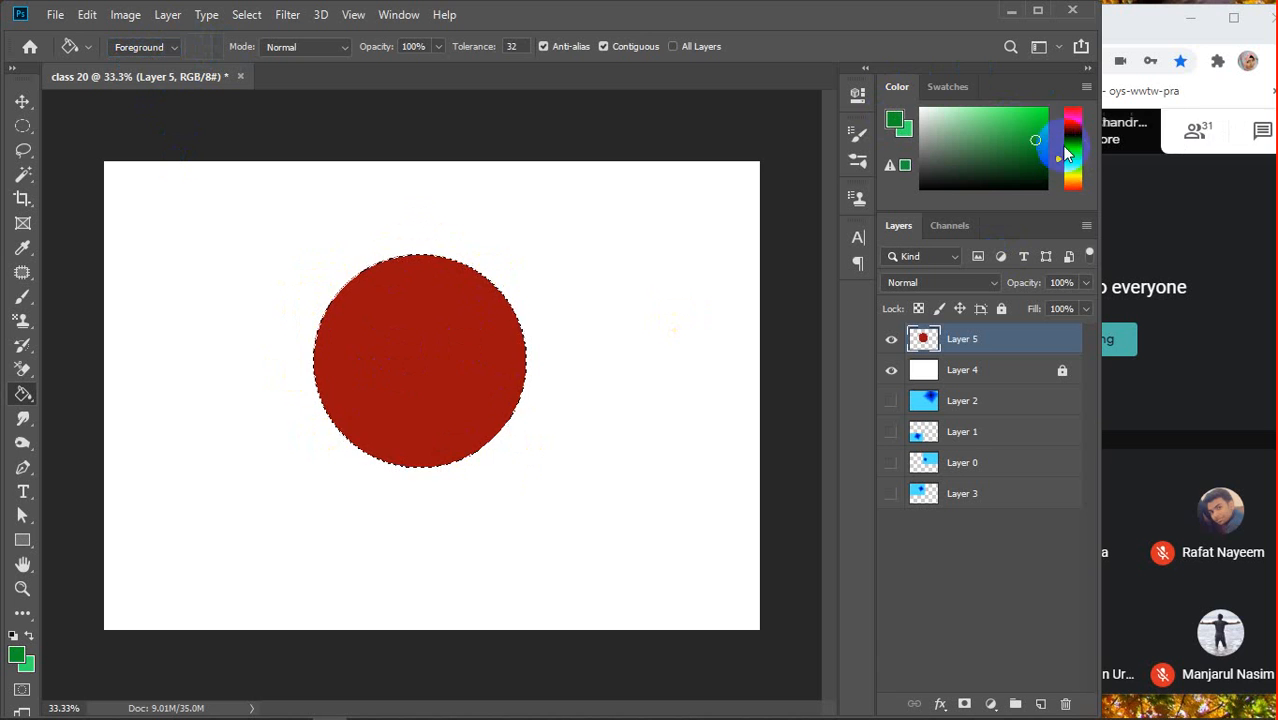
{"action": "left_click", "coordinate": [1037, 108]}
{"action": "left_click", "coordinate": [451, 329]}
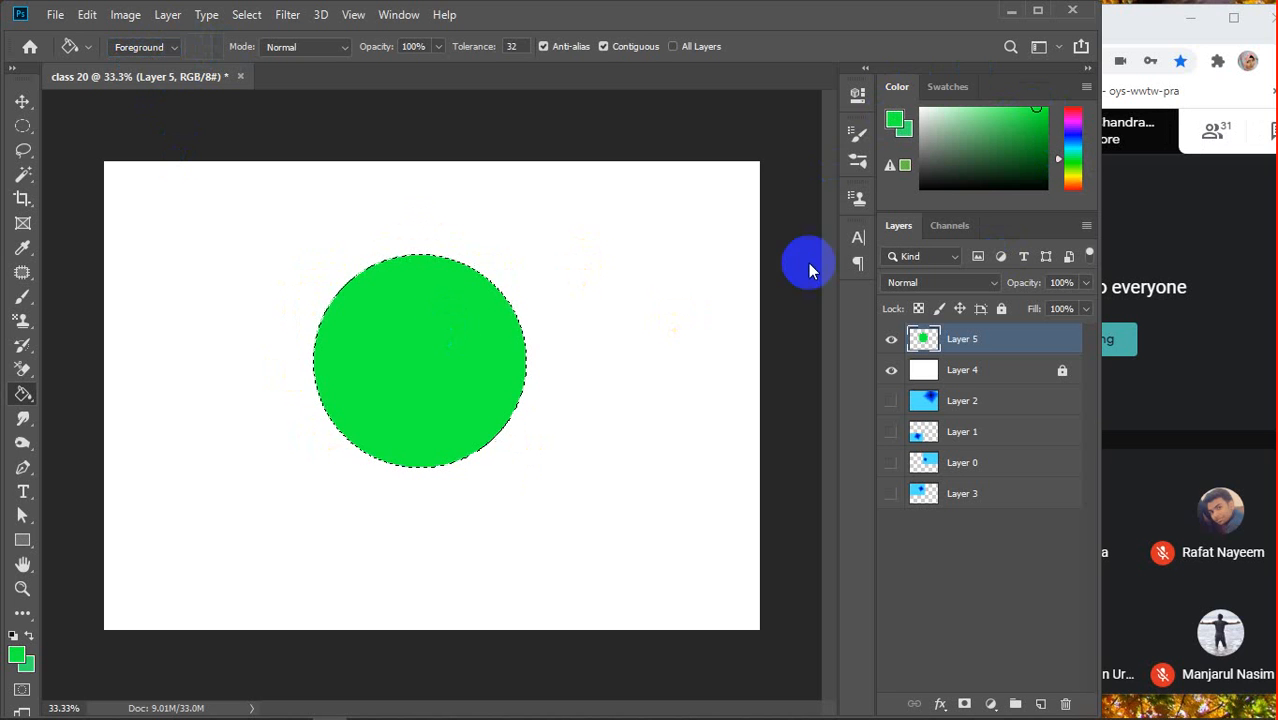
{"action": "left_click_drag", "start_coordinate": [1078, 148], "coordinate": [1073, 121]}
{"action": "left_click", "coordinate": [453, 314]}
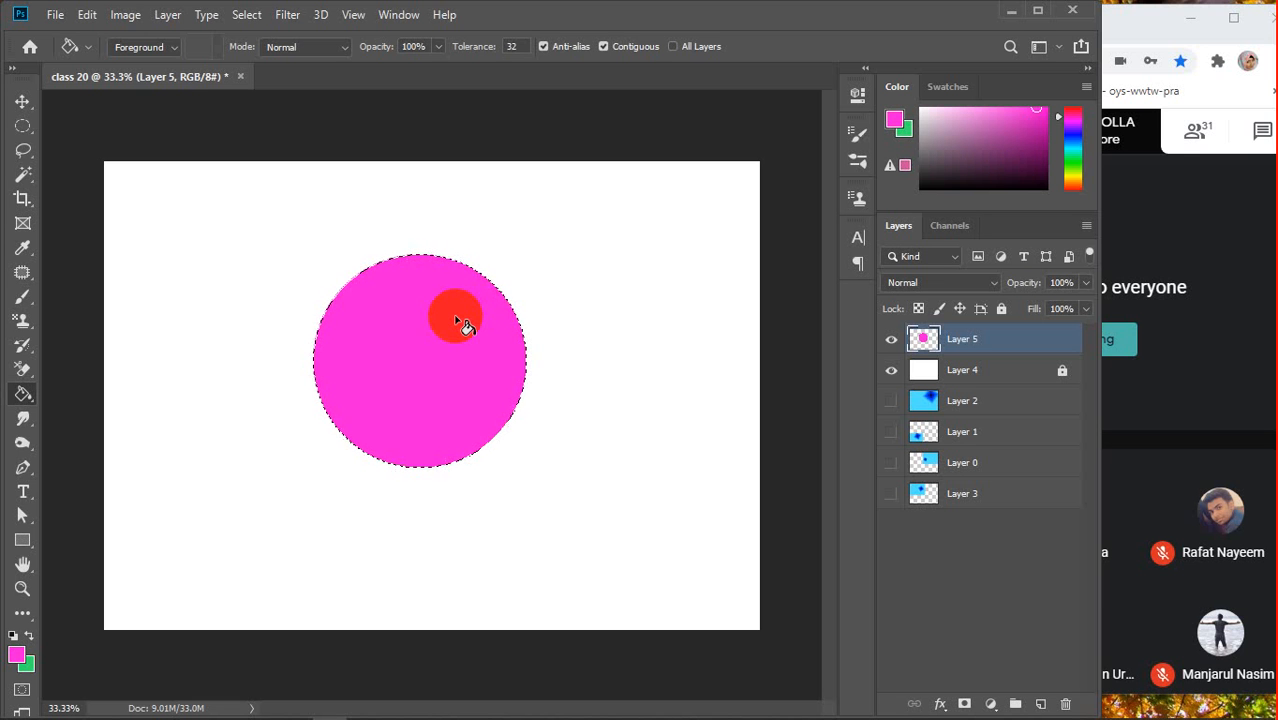
Switch the Paint Bucket fill source to Pattern and fill the circle with the dark green textured pattern
{"action": "left_click", "coordinate": [172, 48]}
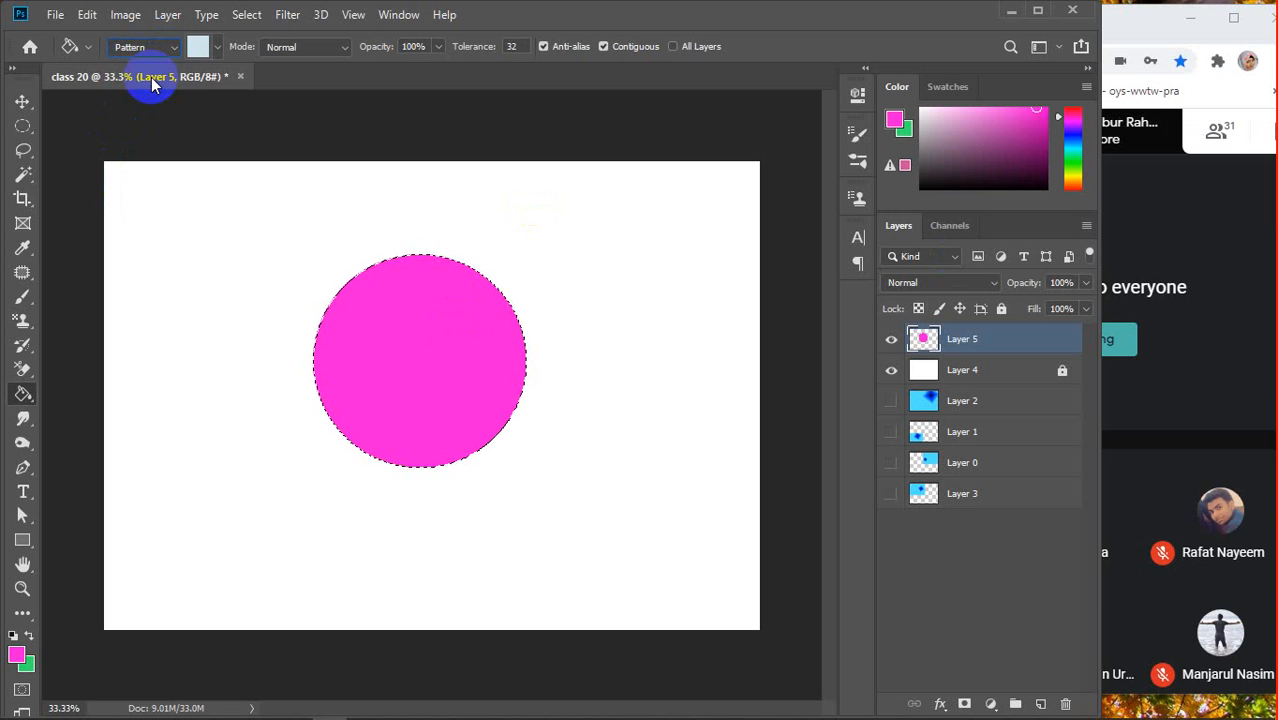
{"action": "left_click", "coordinate": [219, 48]}
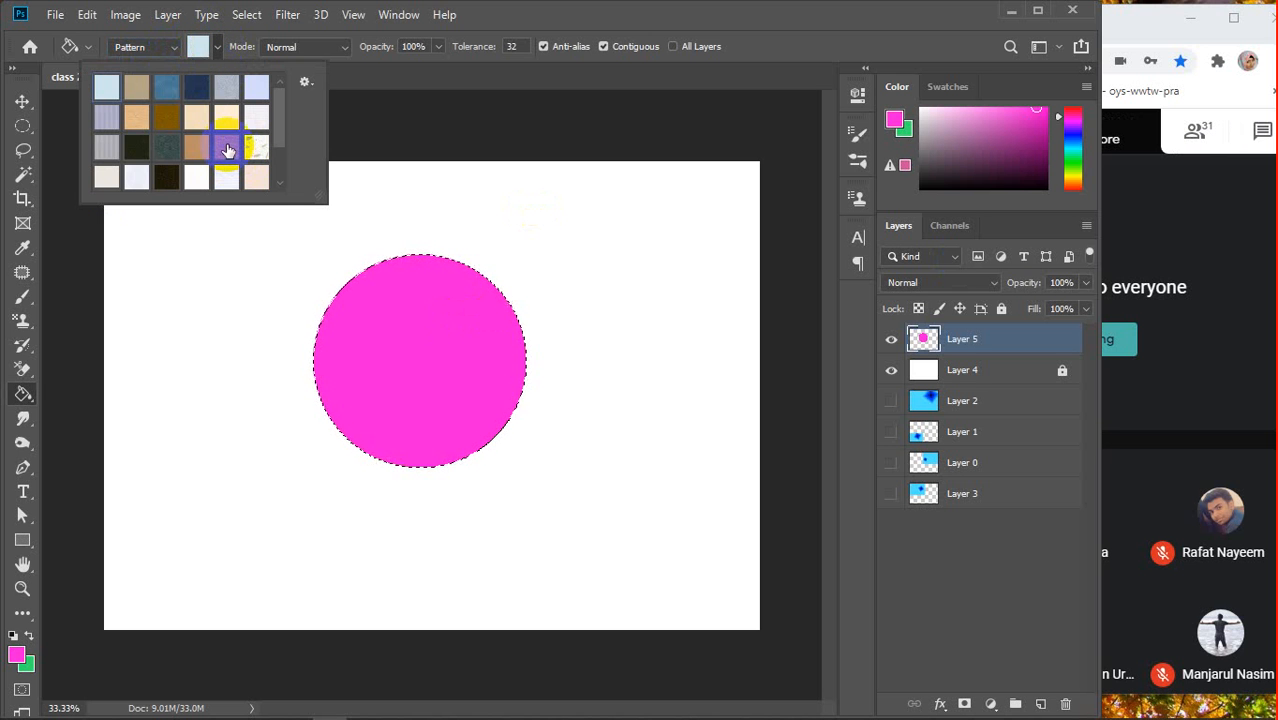
{"action": "left_click", "coordinate": [427, 373]}
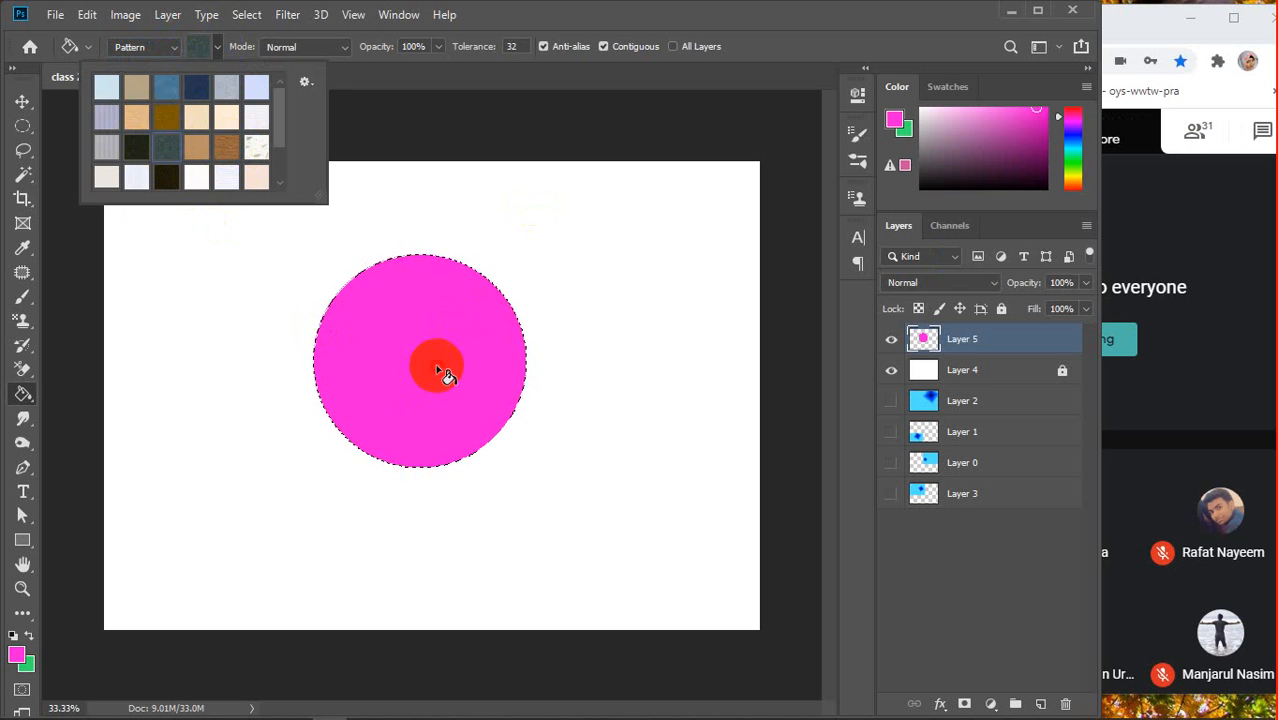
{"action": "left_click", "coordinate": [407, 408]}
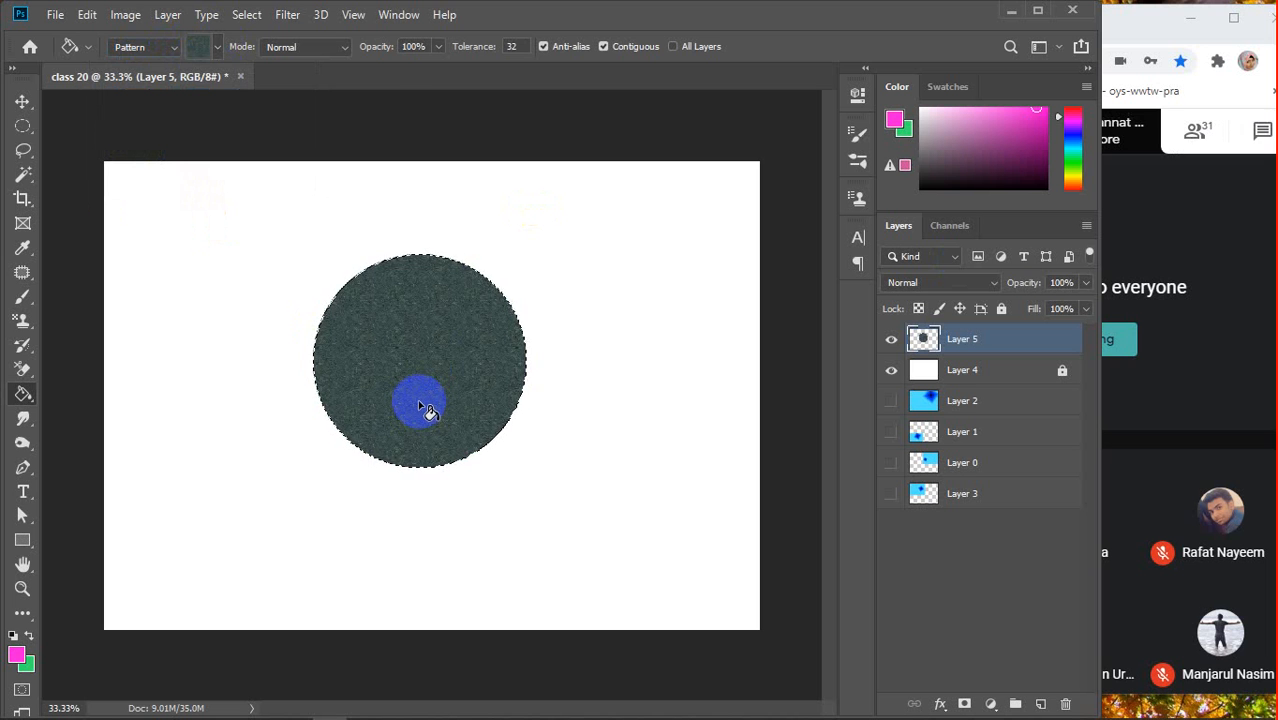
Remove the circular selection around the pattern-filled circle
{"action": "left_click", "coordinate": [414, 466]}
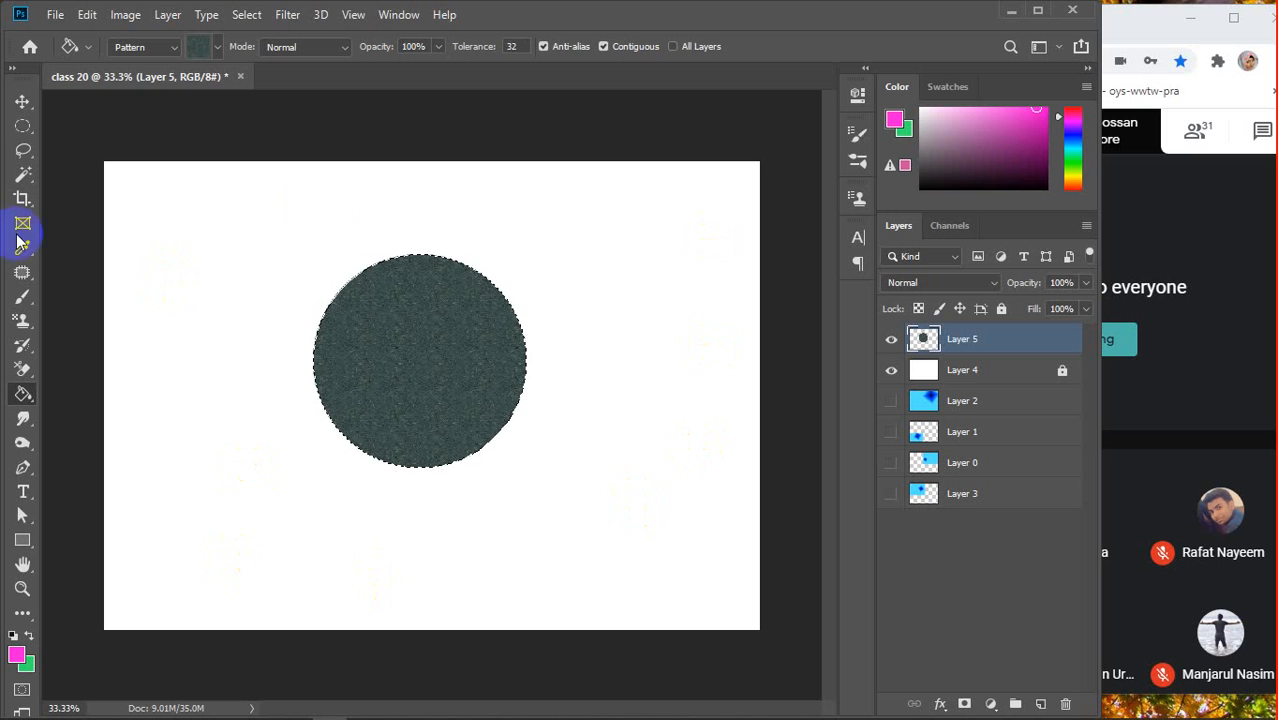
{"action": "left_click", "coordinate": [520, 388]}
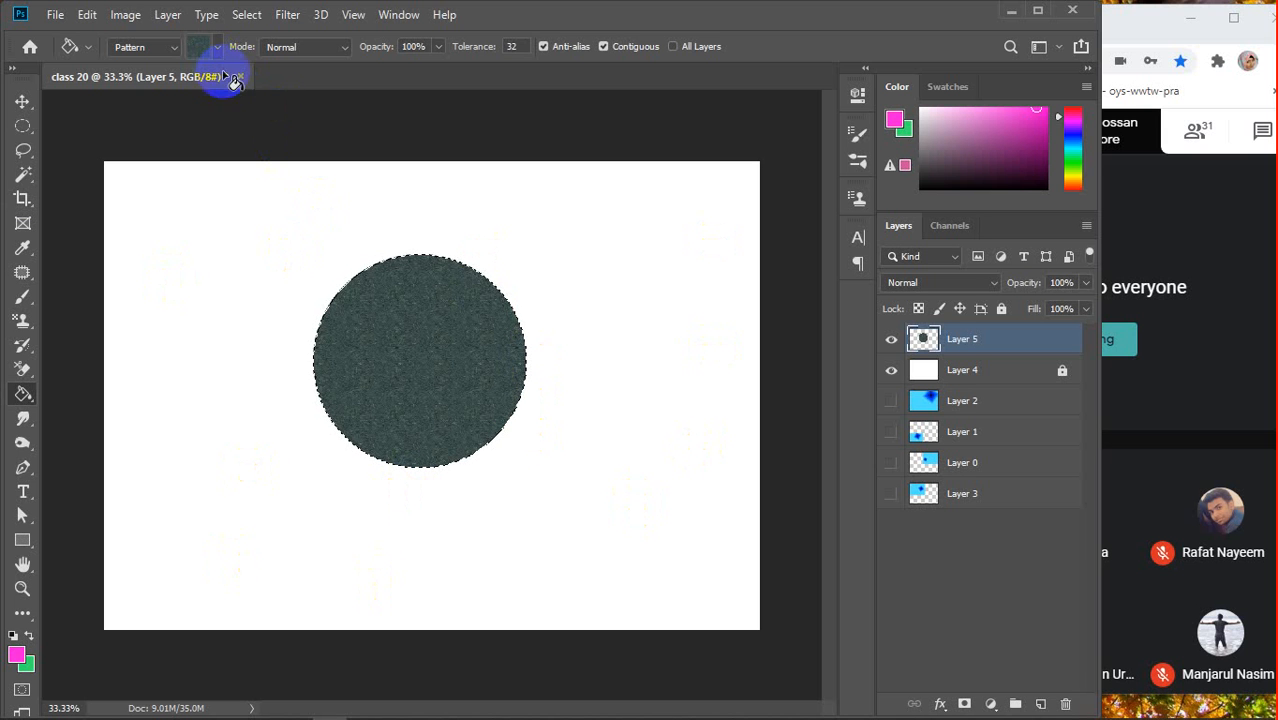
{"action": "left_click", "coordinate": [426, 290]}
{"action": "left_click", "coordinate": [357, 274]}
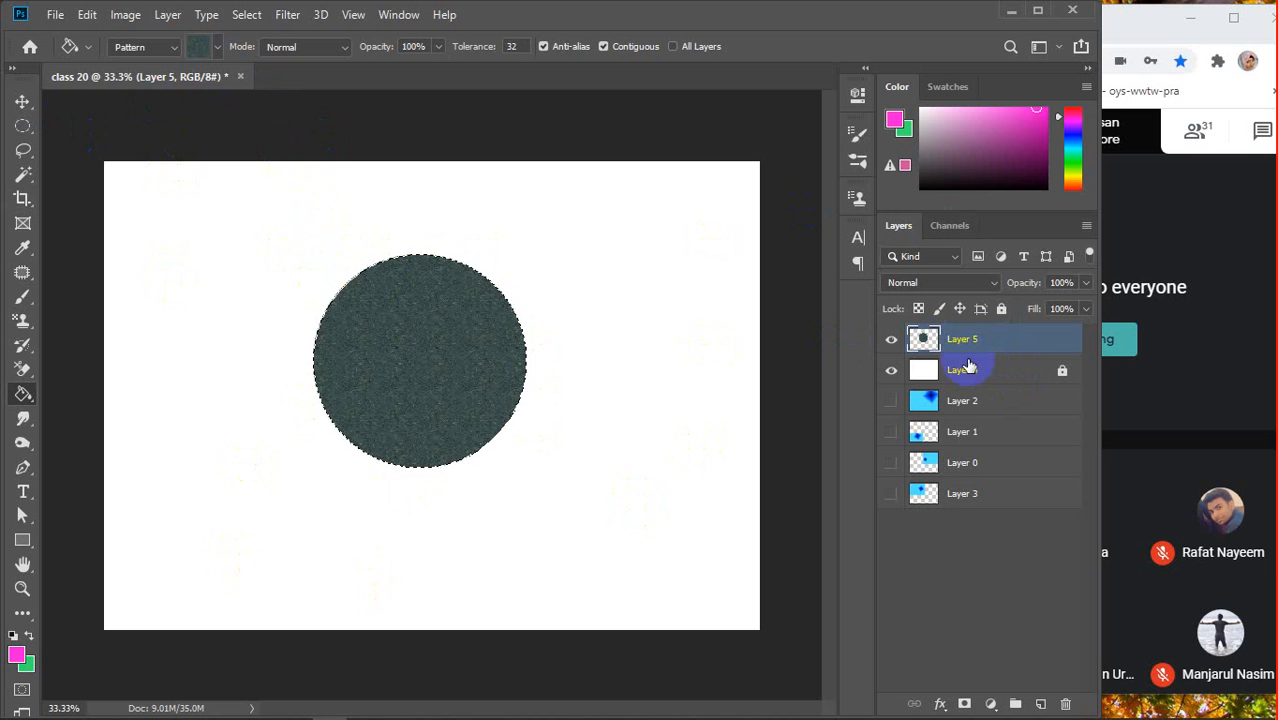
{"action": "left_click", "coordinate": [476, 404]}
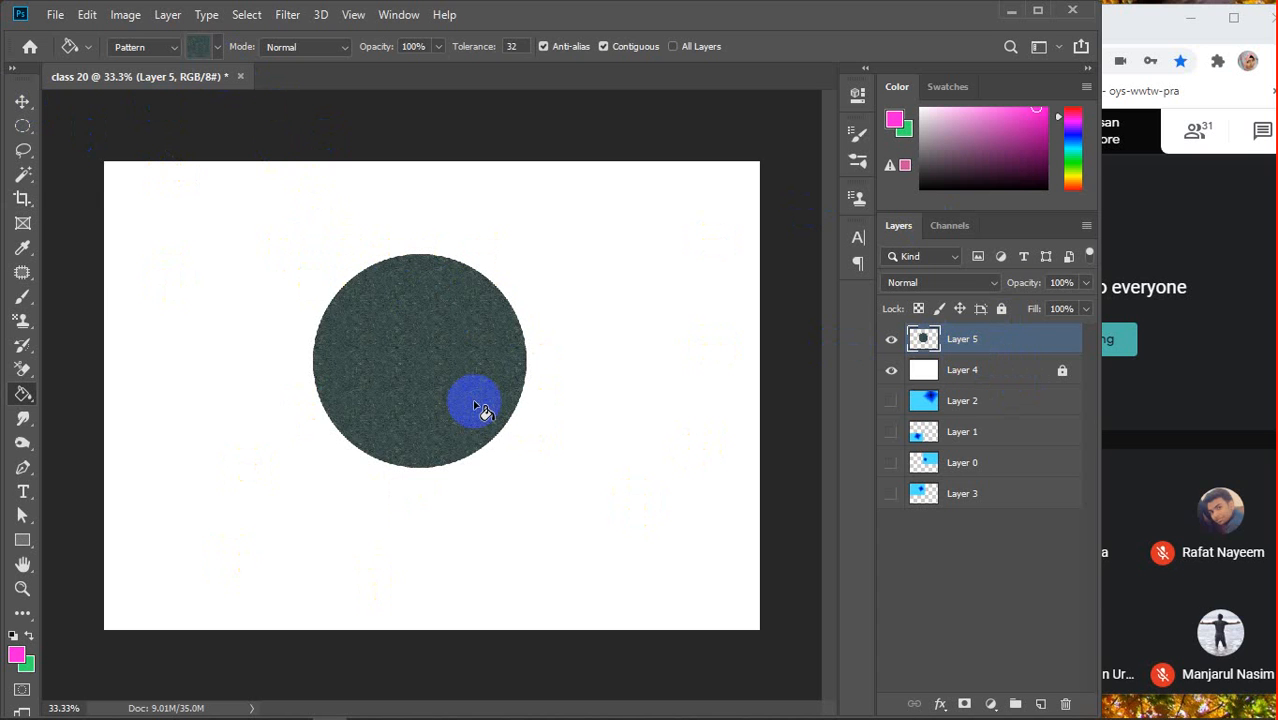
Draw a freehand lasso selection in the canvas's upper-left corner and fill it with the white pattern with gray flecks
{"action": "left_click", "coordinate": [23, 150]}
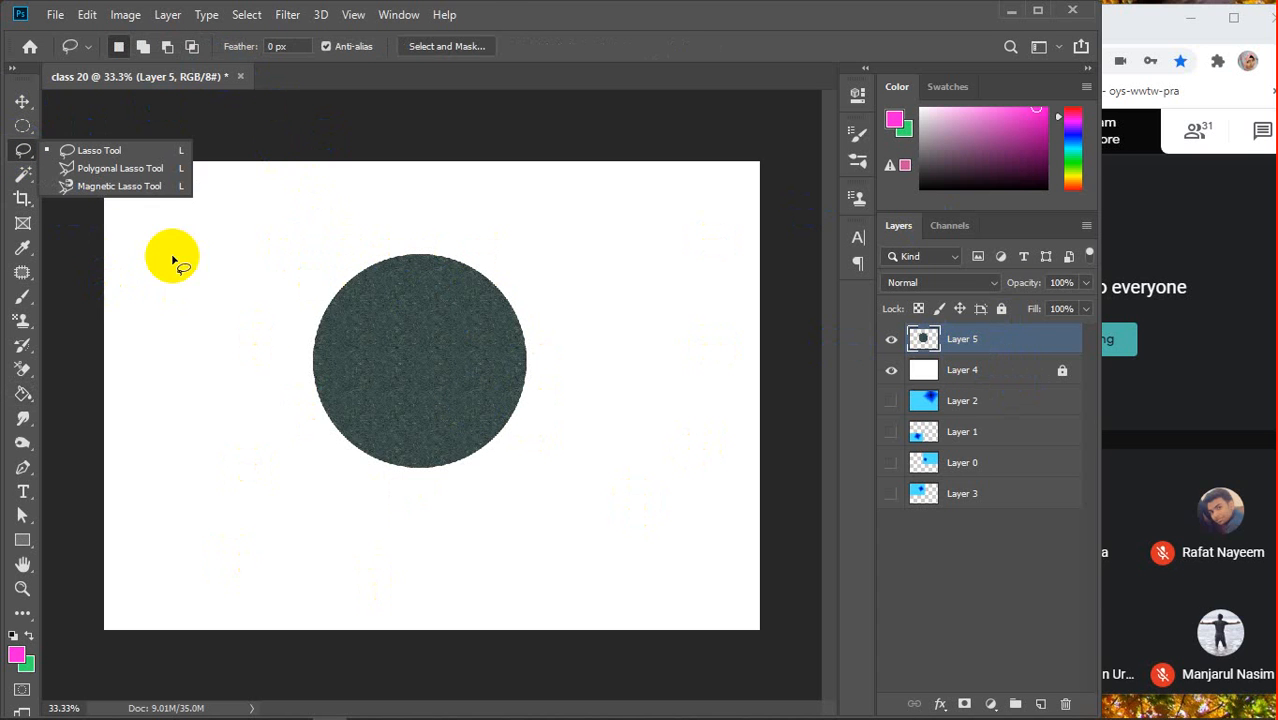
{"action": "mouse_move", "coordinate": [103, 256]}
{"action": "left_mouse_down"}
{"action": "mouse_move", "coordinate": [221, 326]}
{"action": "mouse_move", "coordinate": [298, 236]}
{"action": "mouse_move", "coordinate": [305, 195]}
{"action": "mouse_move", "coordinate": [264, 153]}
{"action": "mouse_move", "coordinate": [113, 140]}
{"action": "mouse_move", "coordinate": [78, 189]}
{"action": "mouse_move", "coordinate": [101, 252]}
{"action": "left_mouse_up"}
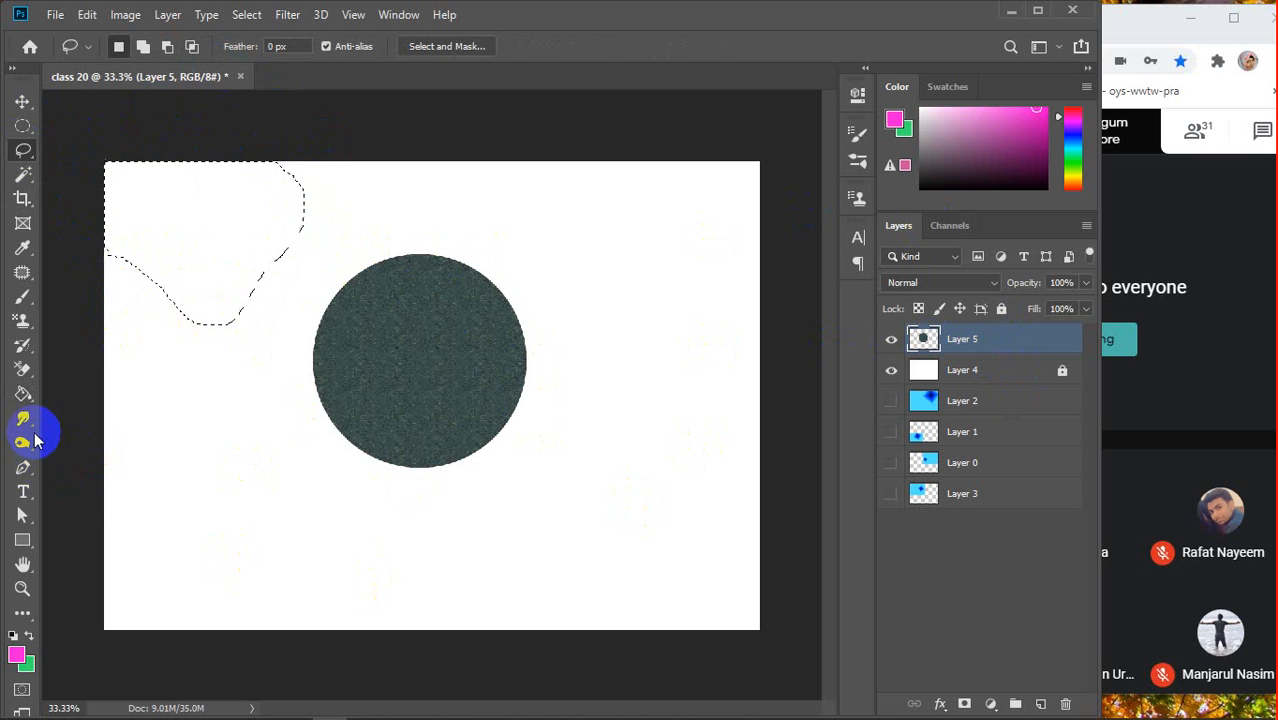
{"action": "left_click", "coordinate": [23, 396]}
{"action": "left_click", "coordinate": [95, 409]}
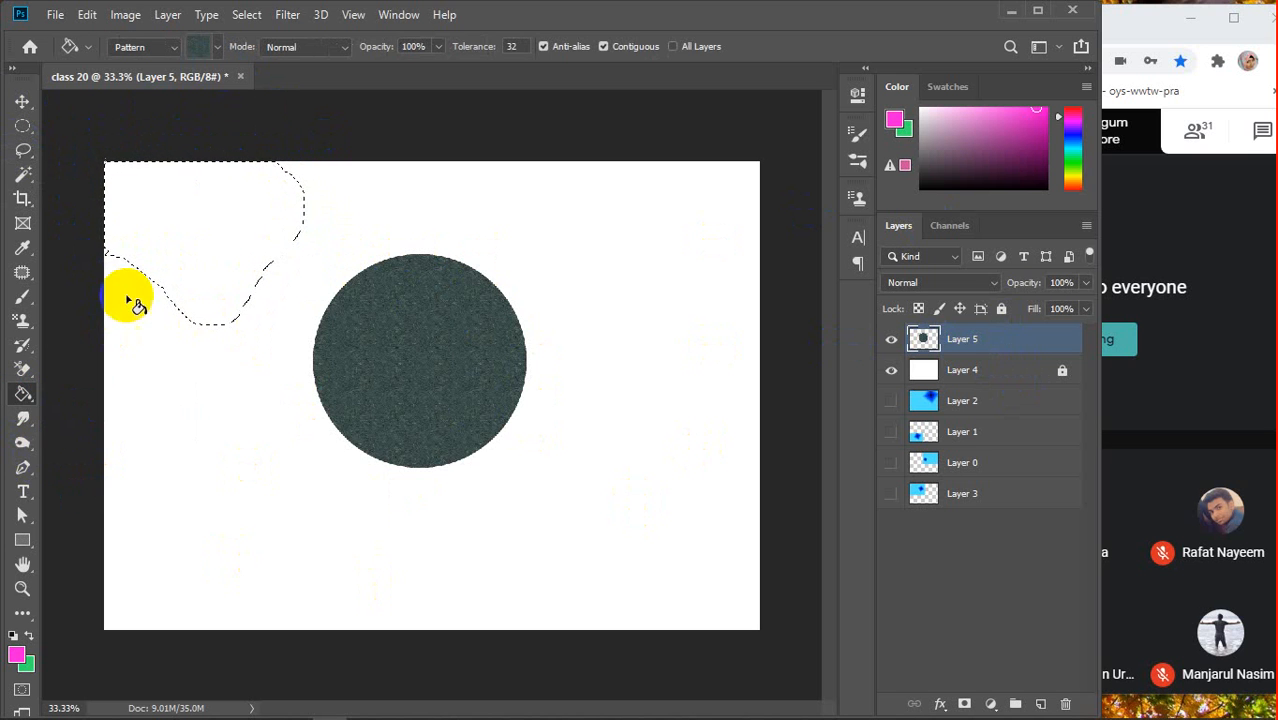
{"action": "left_click", "coordinate": [217, 47]}
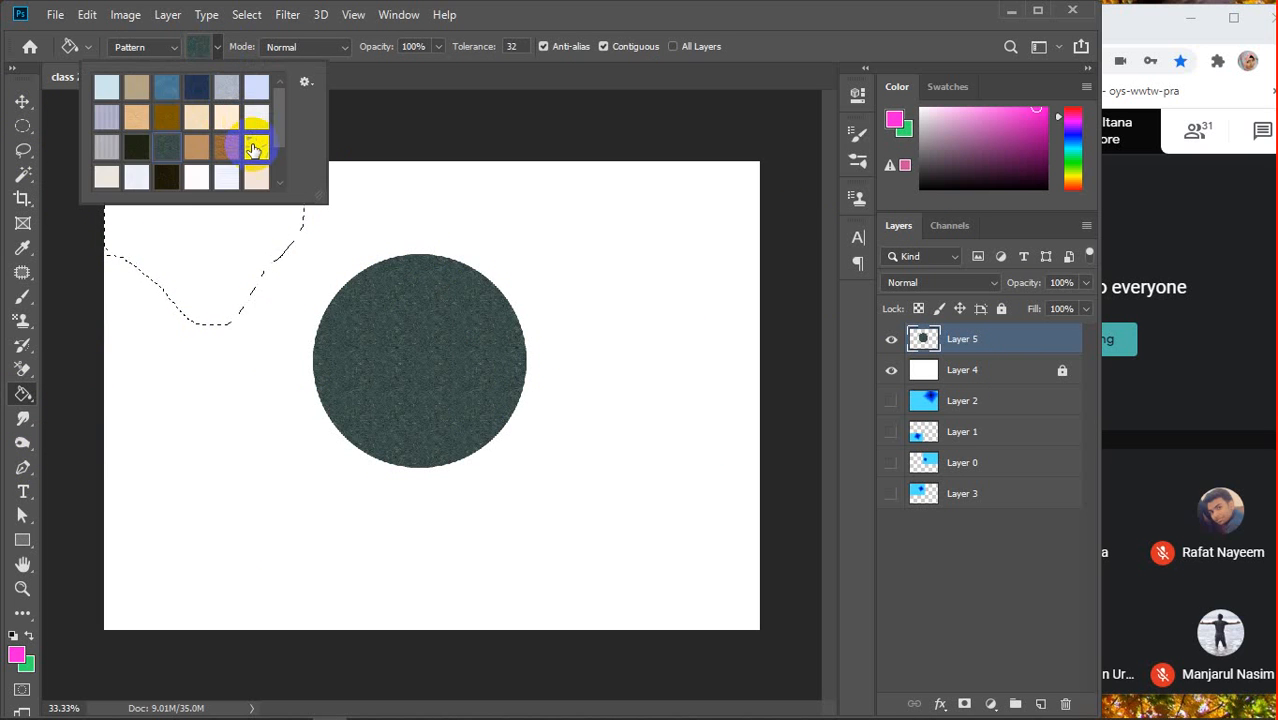
{"action": "left_click", "coordinate": [254, 149]}
{"action": "left_click", "coordinate": [205, 234]}
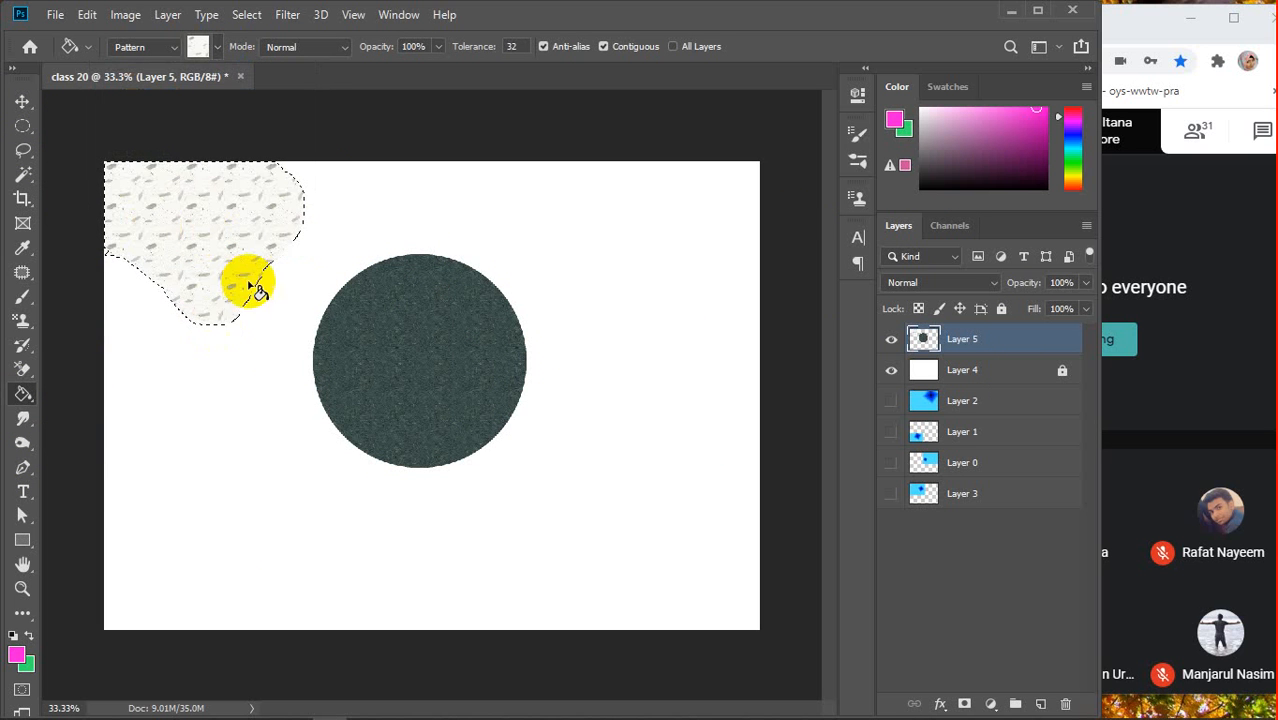
Look through the blending modes available for the Paint Bucket fill, keeping the mode at Normal
{"action": "left_click", "coordinate": [341, 46]}
{"action": "left_click", "coordinate": [339, 45]}
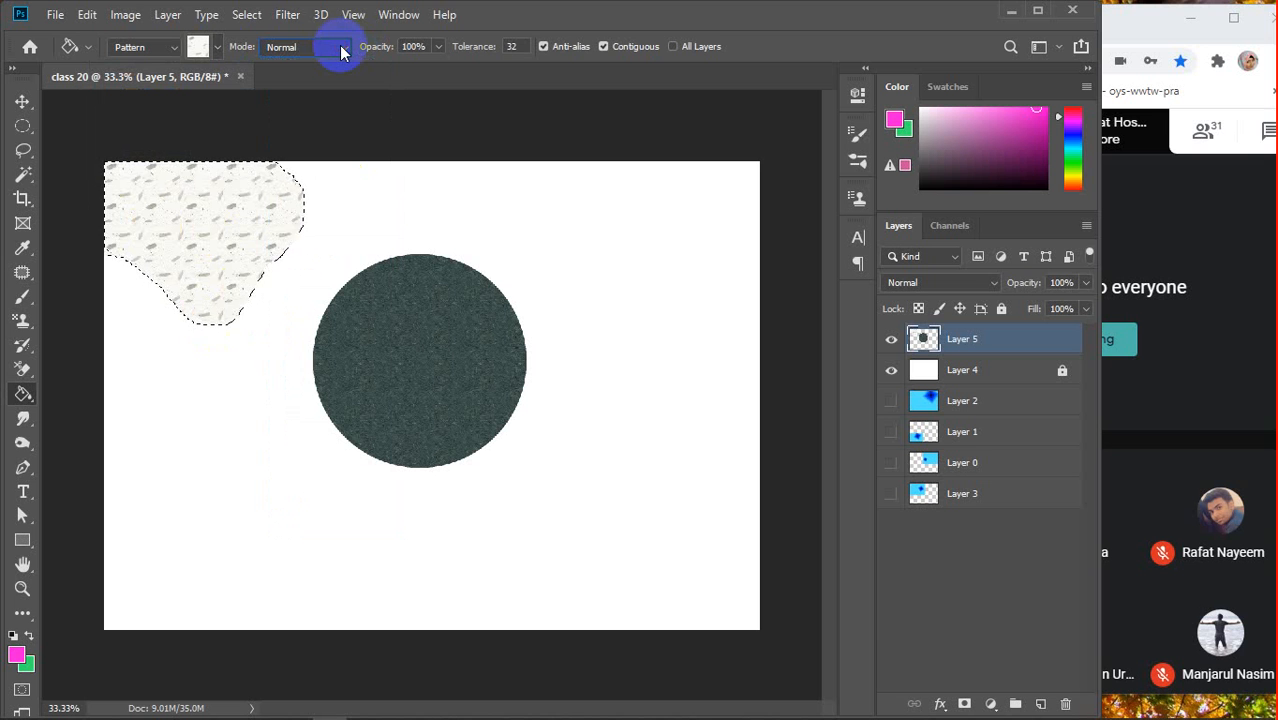
{"action": "left_click", "coordinate": [340, 47]}
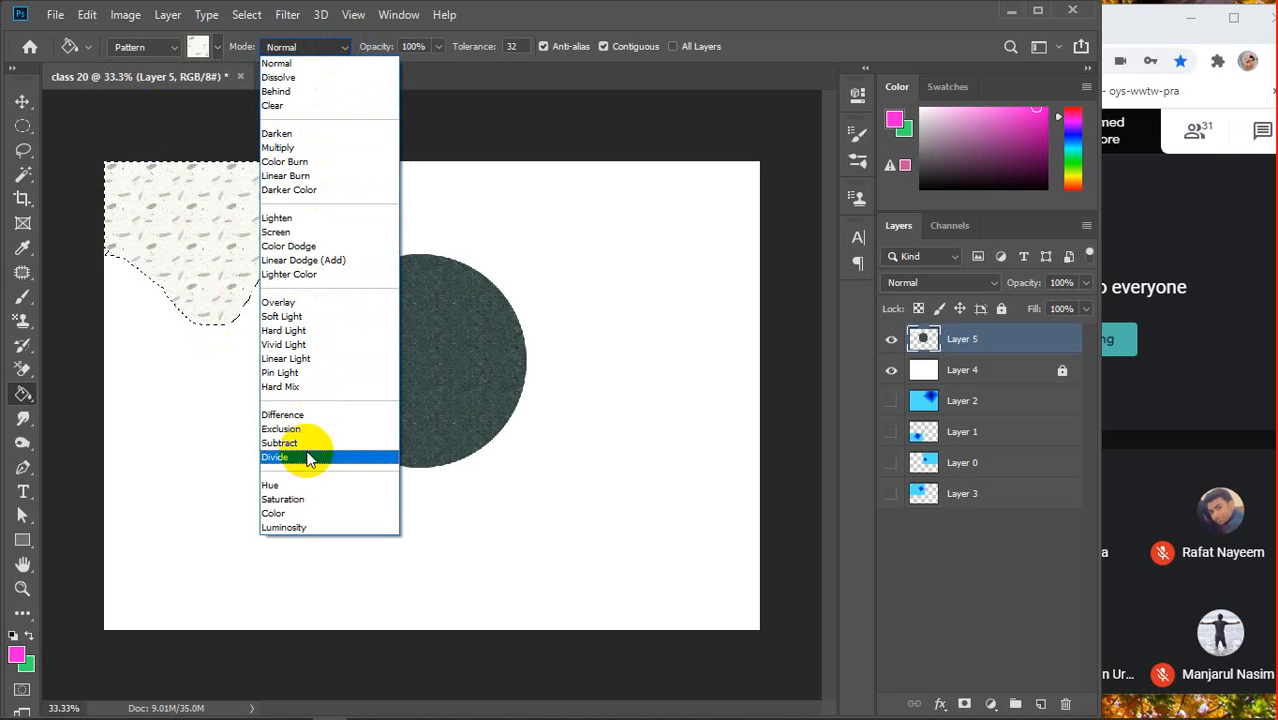
{"action": "left_click", "coordinate": [340, 47]}
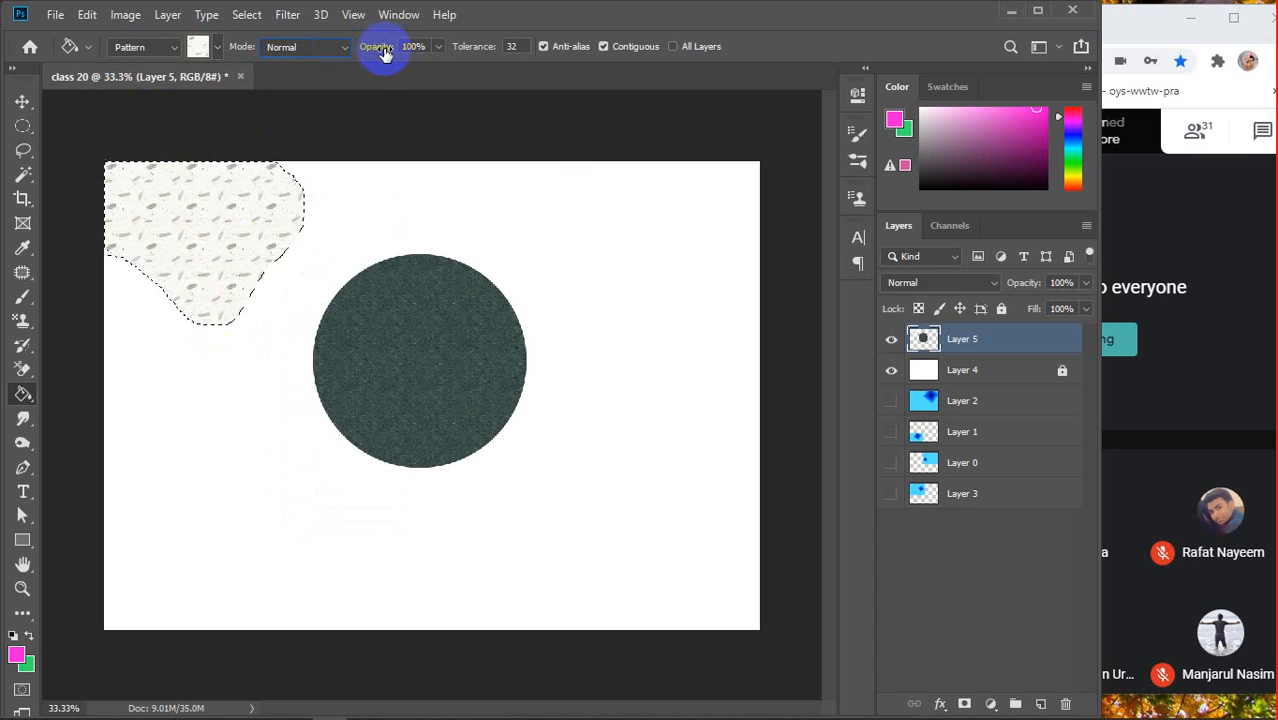
Set the Paint Bucket tolerance to 255 and refill the corner selection with the same pattern
{"action": "mouse_move", "coordinate": [470, 48]}
{"action": "left_mouse_down"}
{"action": "mouse_move", "coordinate": [685, 46]}
{"action": "mouse_move", "coordinate": [474, 50]}
{"action": "left_mouse_up"}
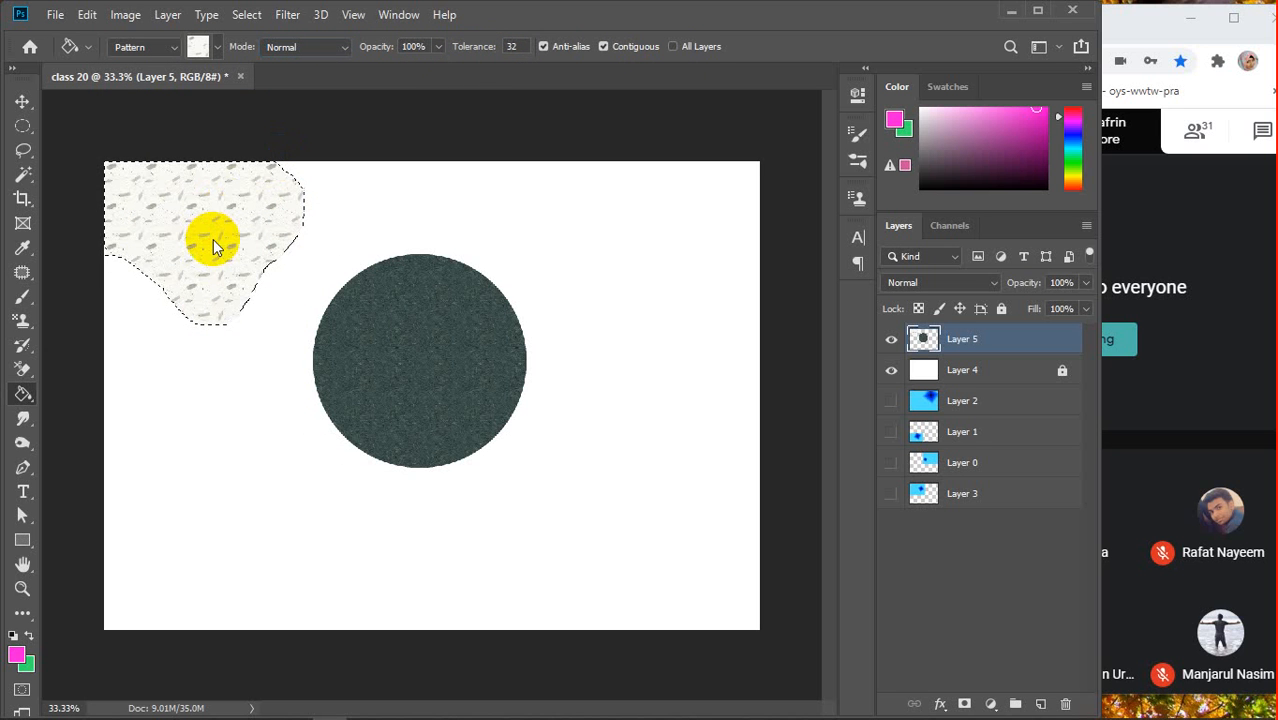
{"action": "left_click_drag", "start_coordinate": [471, 44], "coordinate": [754, 44]}
{"action": "left_click", "coordinate": [183, 205]}
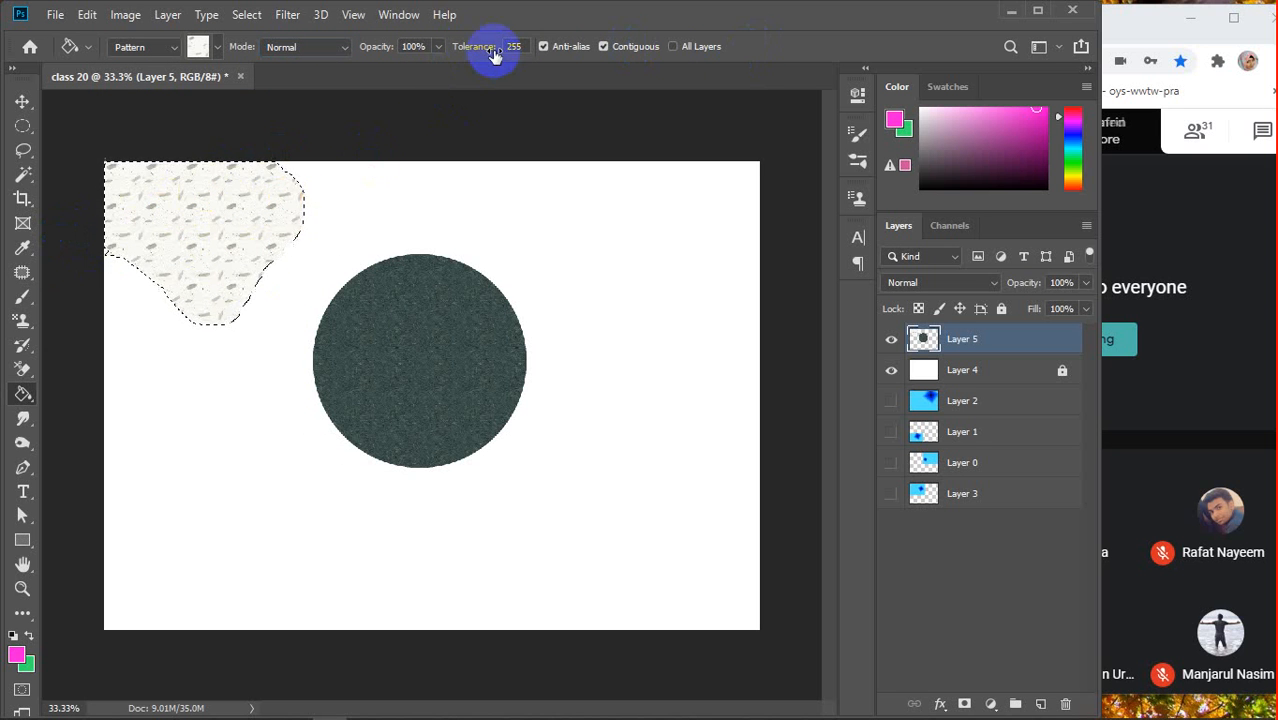
Lower the Paint Bucket tolerance to 26
{"action": "left_click_drag", "start_coordinate": [493, 55], "coordinate": [395, 58]}
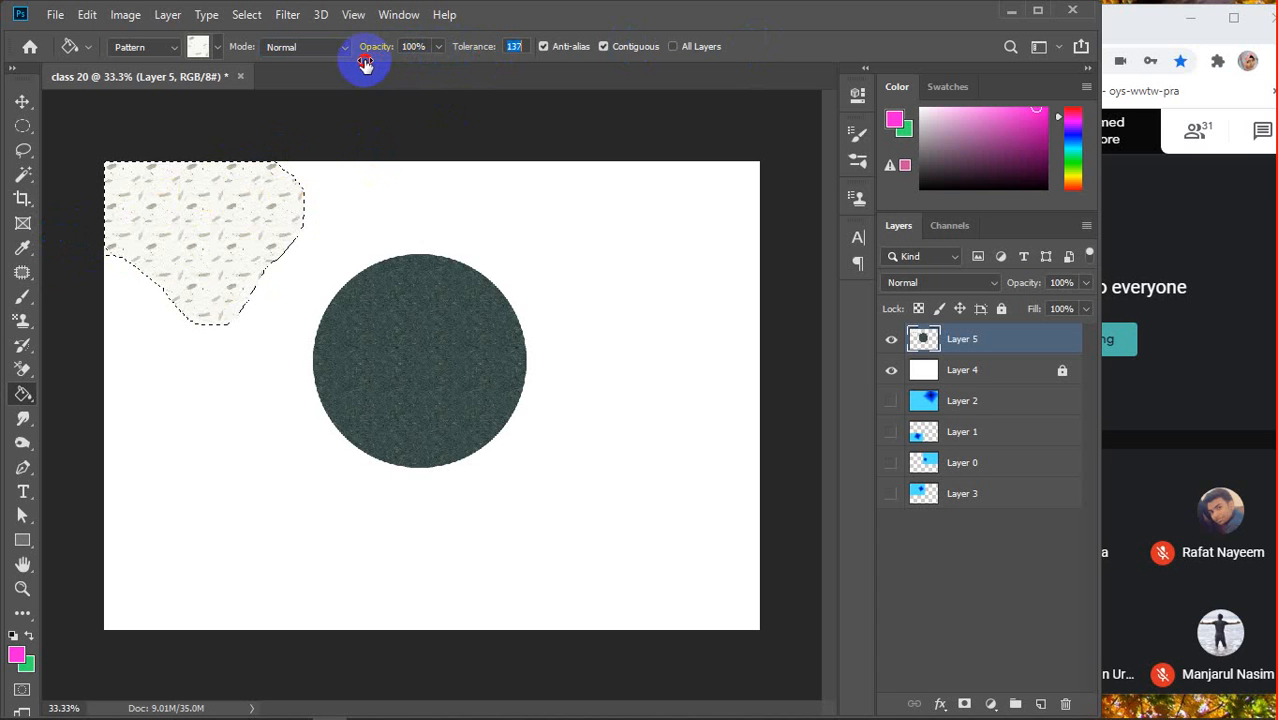
{"action": "left_click_drag", "start_coordinate": [473, 54], "coordinate": [374, 71]}
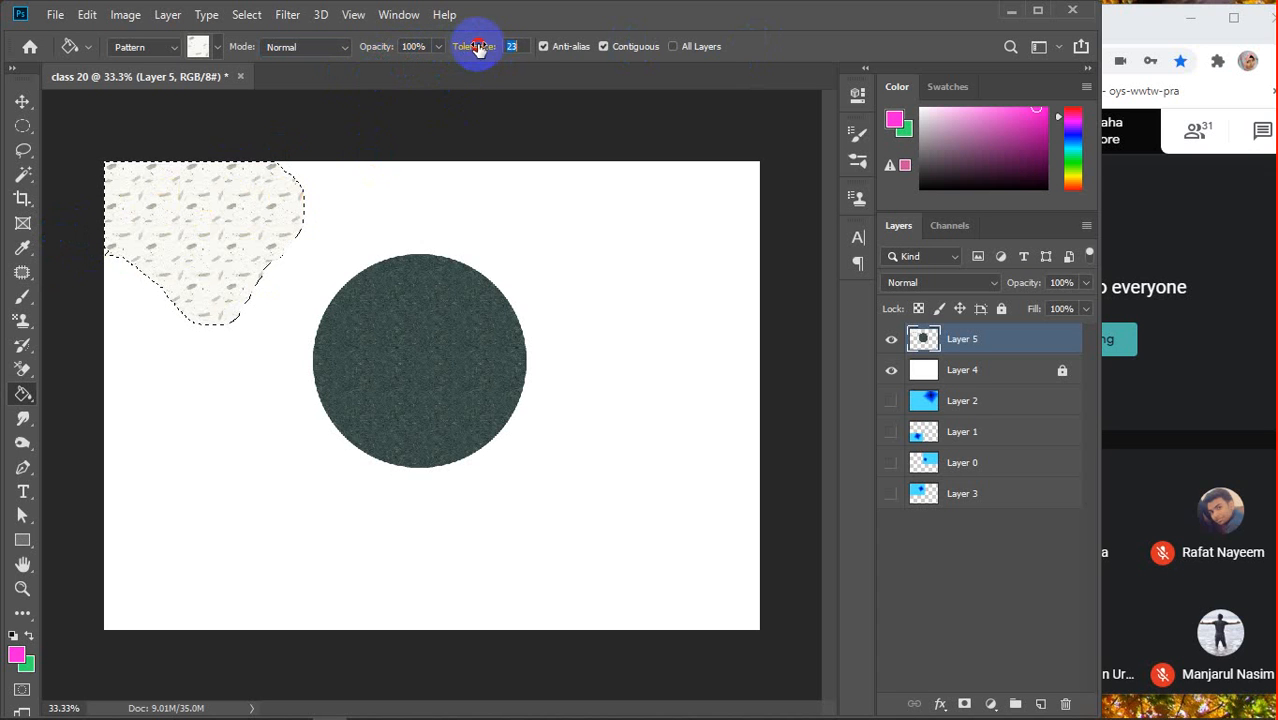
{"action": "left_click_drag", "start_coordinate": [478, 48], "coordinate": [543, 47]}
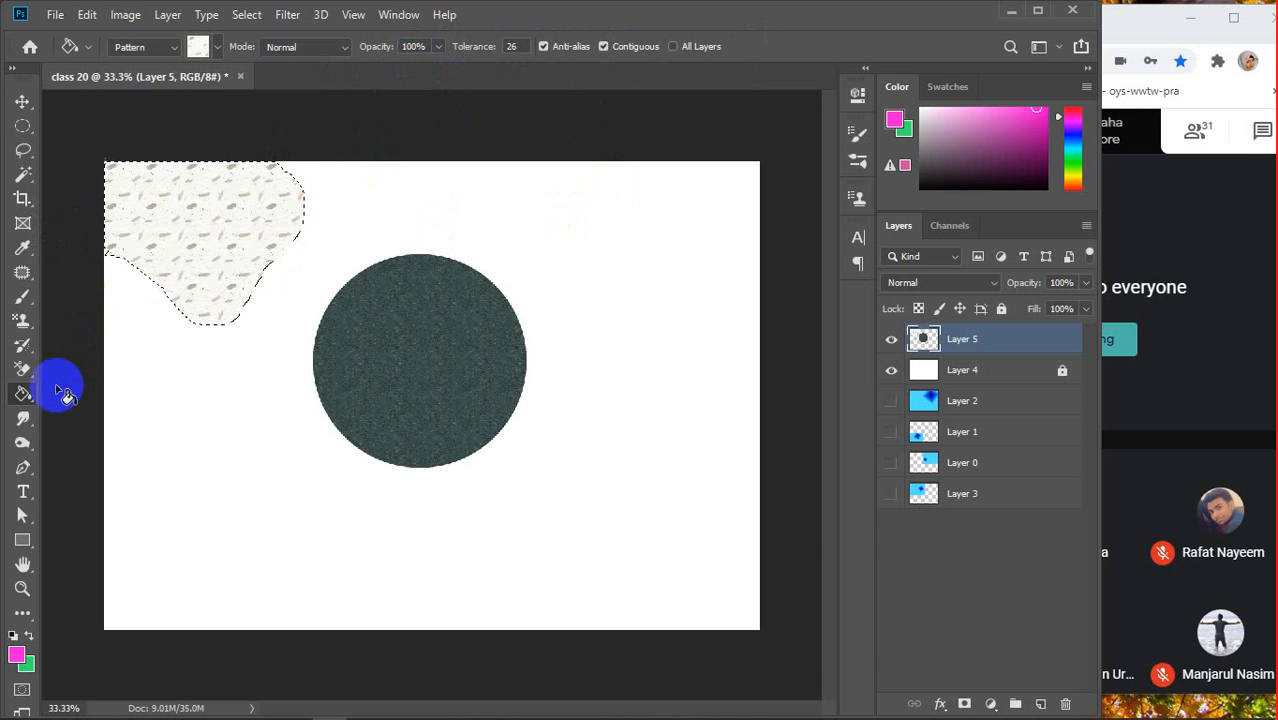
Draw a large irregular freehand selection in the canvas's lower-right area with the Lasso Tool
{"action": "left_click", "coordinate": [24, 152]}
{"action": "left_click_drag", "start_coordinate": [24, 152], "coordinate": [100, 151]}
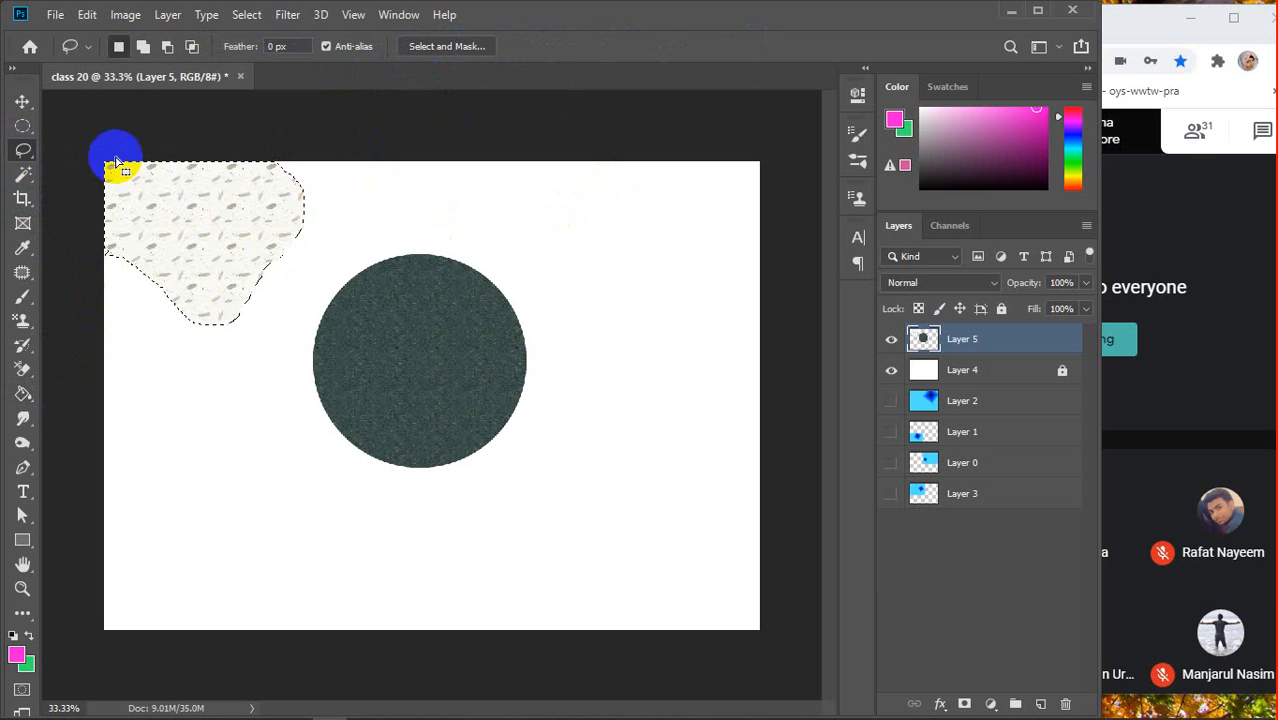
{"action": "mouse_move", "coordinate": [493, 582]}
{"action": "left_mouse_down"}
{"action": "mouse_move", "coordinate": [612, 460]}
{"action": "mouse_move", "coordinate": [645, 358]}
{"action": "mouse_move", "coordinate": [723, 350]}
{"action": "mouse_move", "coordinate": [699, 426]}
{"action": "mouse_move", "coordinate": [718, 543]}
{"action": "mouse_move", "coordinate": [752, 615]}
{"action": "mouse_move", "coordinate": [728, 602]}
{"action": "mouse_move", "coordinate": [593, 653]}
{"action": "mouse_move", "coordinate": [546, 646]}
{"action": "mouse_move", "coordinate": [495, 578]}
{"action": "left_mouse_up"}
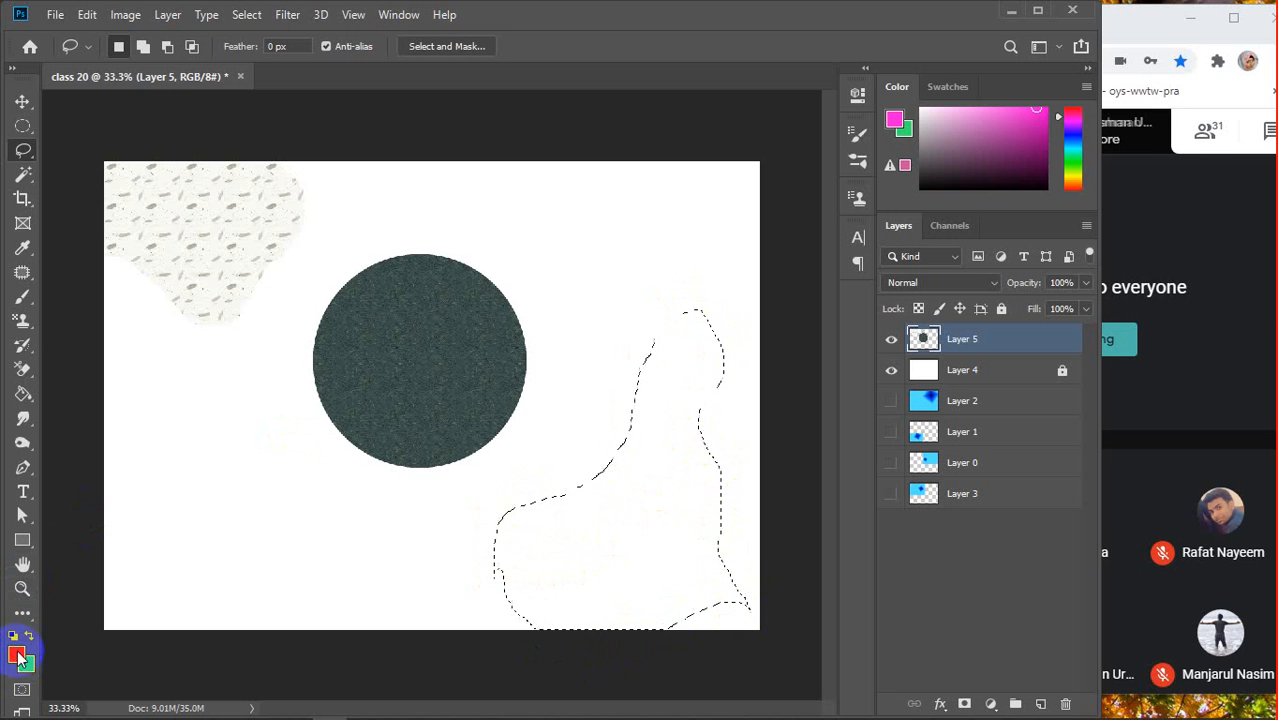
Fill the lower-right freehand selection with a bright yellow foreground colour using the Paint Bucket's Foreground source, and deselect it
{"action": "left_click", "coordinate": [23, 398]}
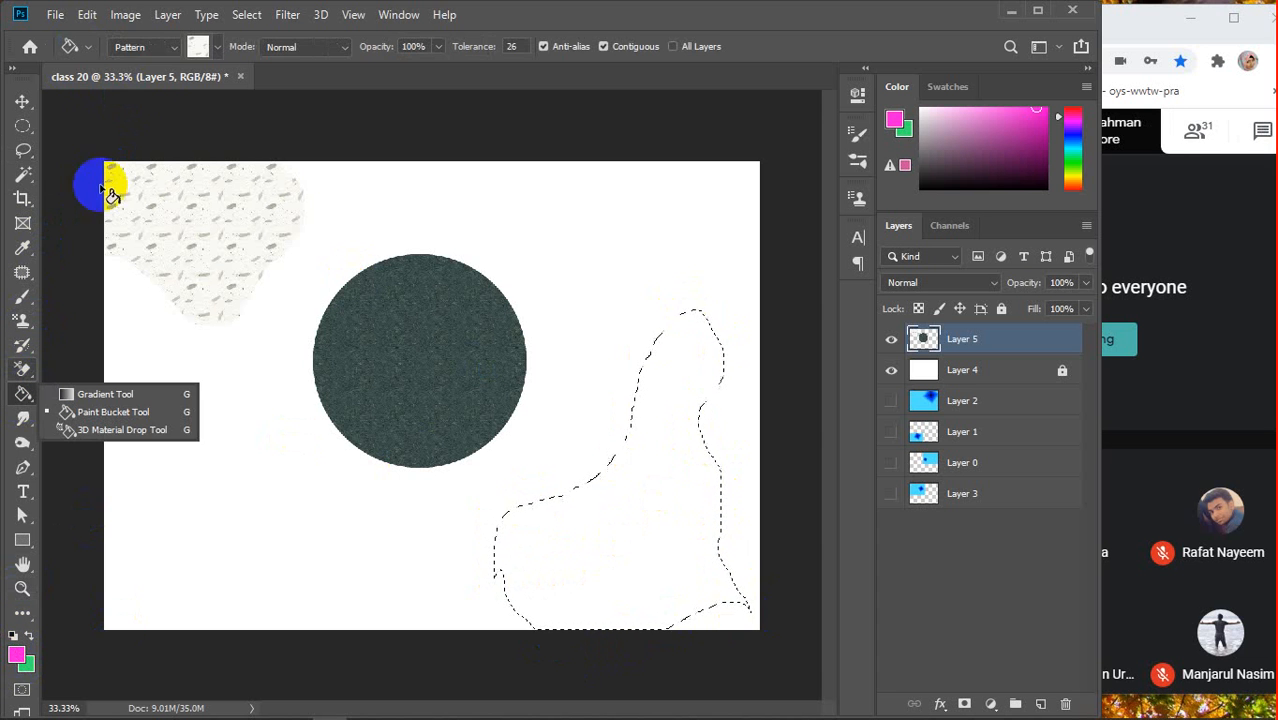
{"action": "left_click", "coordinate": [145, 47]}
{"action": "left_click", "coordinate": [150, 64]}
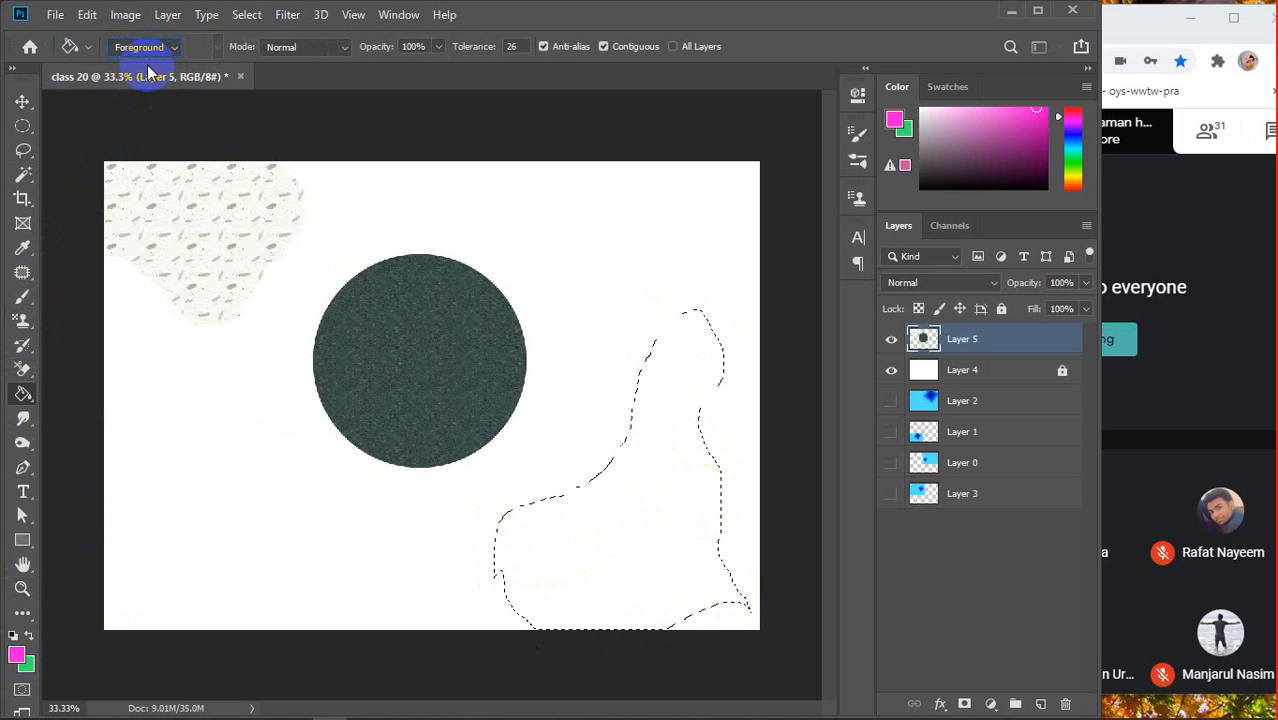
{"action": "left_click", "coordinate": [1067, 152]}
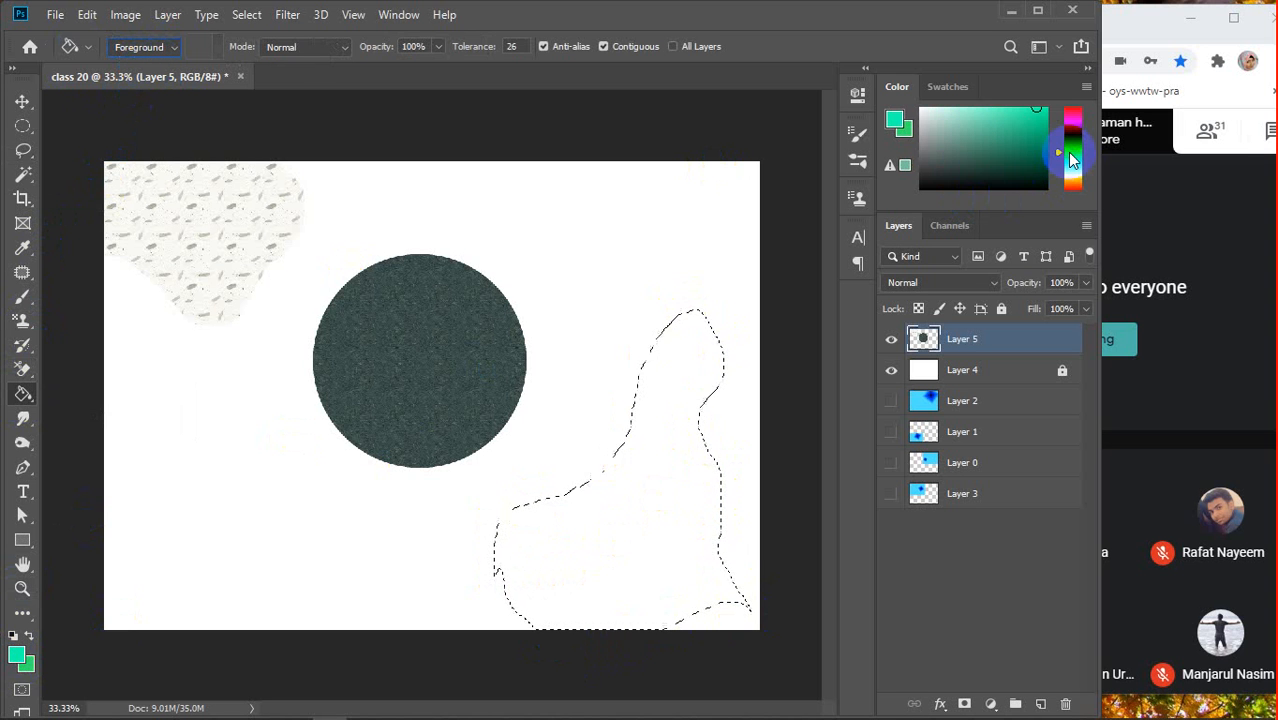
{"action": "left_click", "coordinate": [1070, 177]}
{"action": "left_click", "coordinate": [537, 337]}
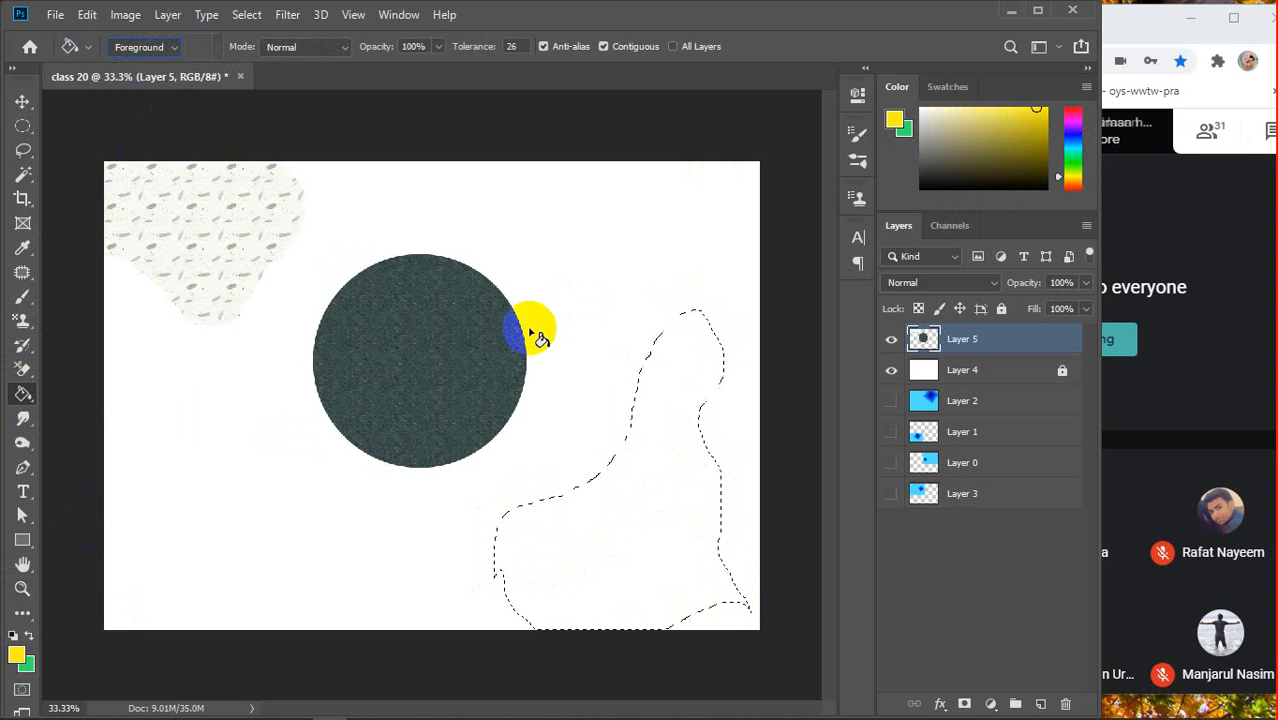
{"action": "left_click", "coordinate": [596, 516]}
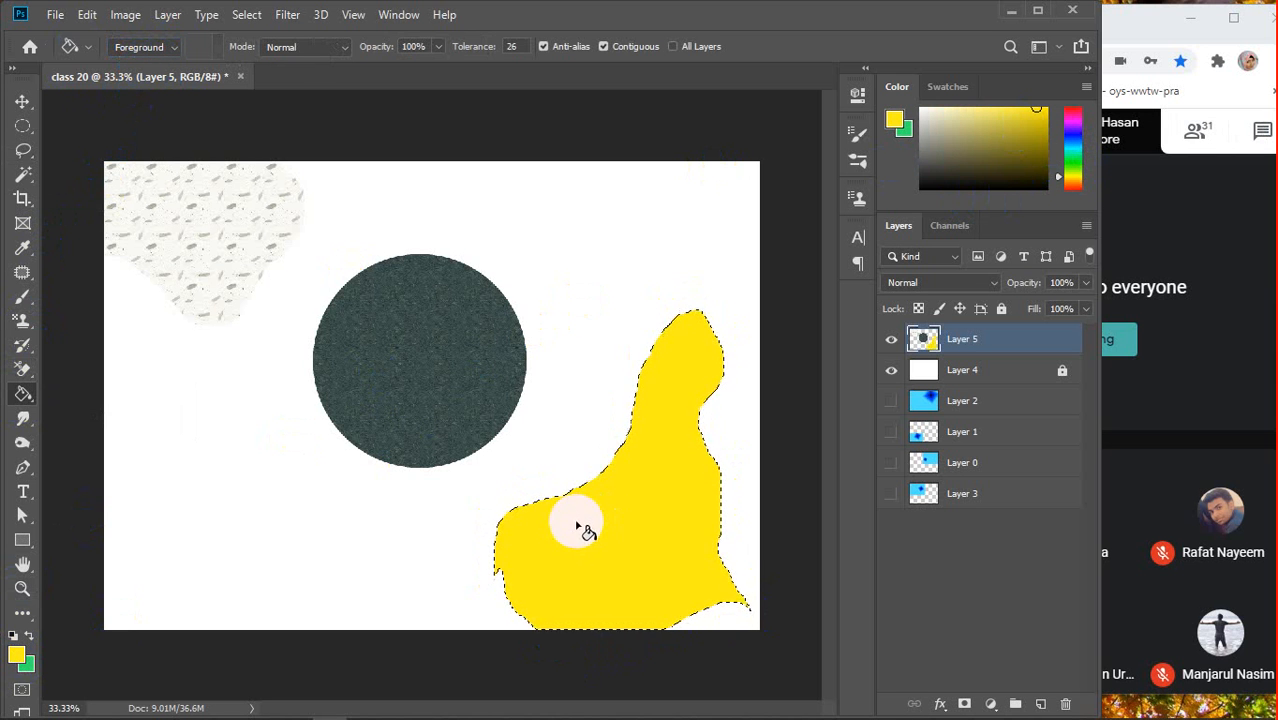
{"action": "key", "text": "ctrl+d"}
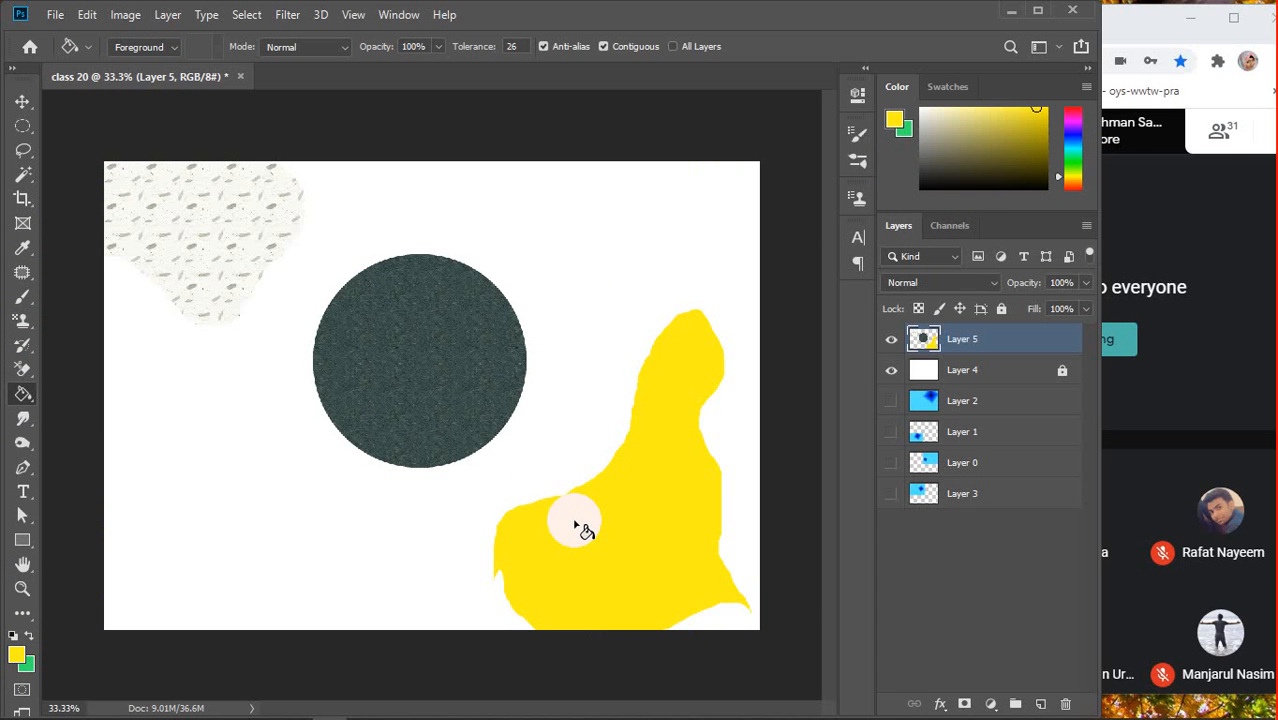
Hide Layer 5 so that only the white Layer 4 remains shown on the canvas
{"action": "key", "text": "v"}
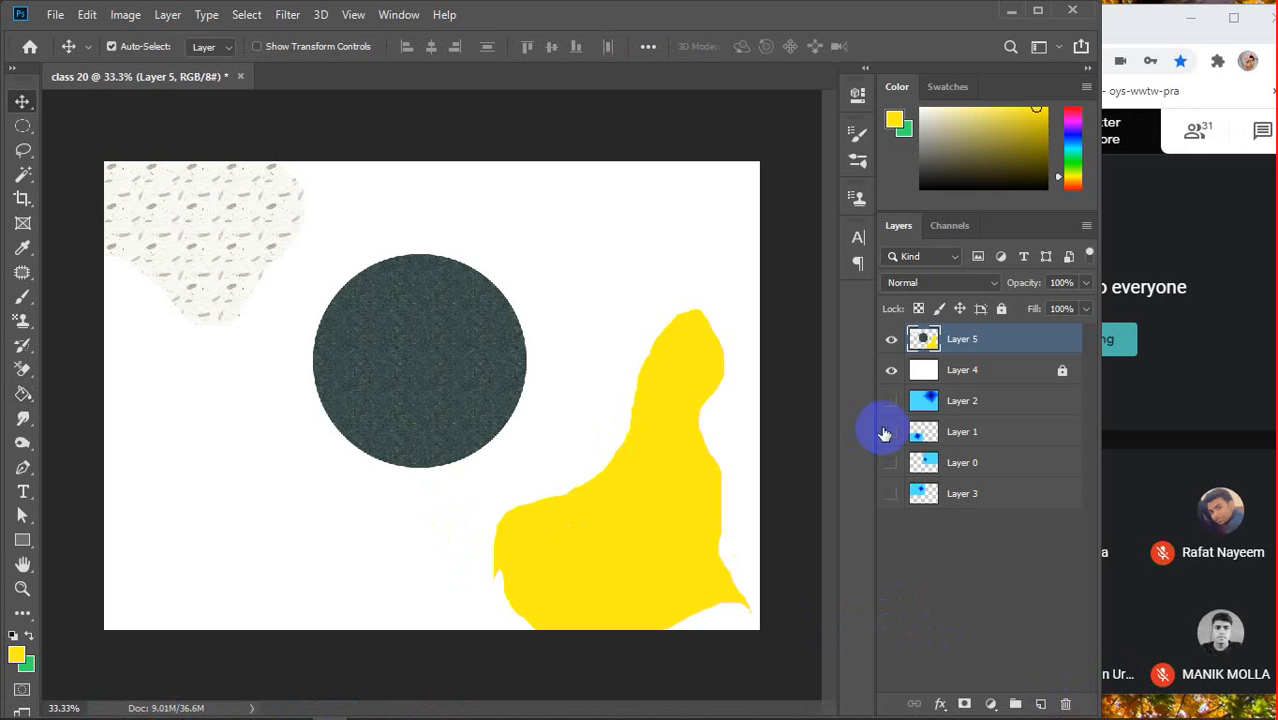
{"action": "left_click", "coordinate": [891, 339]}
{"action": "left_click", "coordinate": [891, 376]}
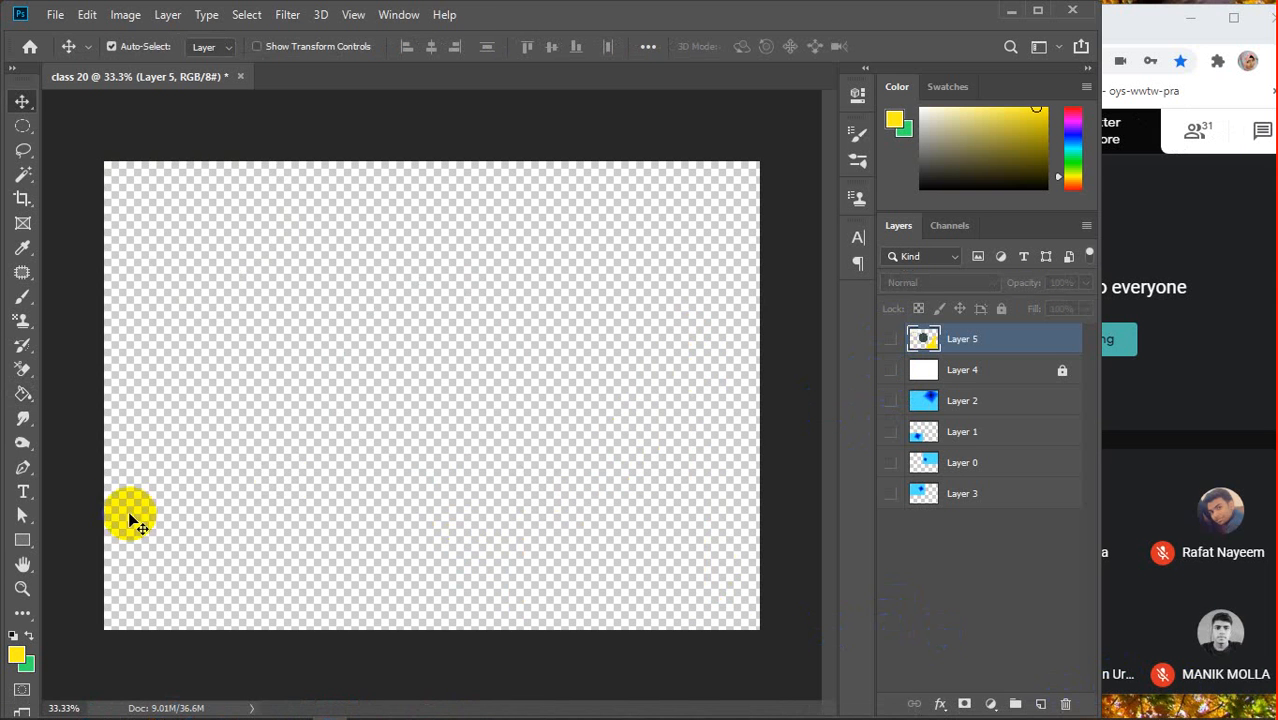
{"action": "left_click", "coordinate": [891, 370]}
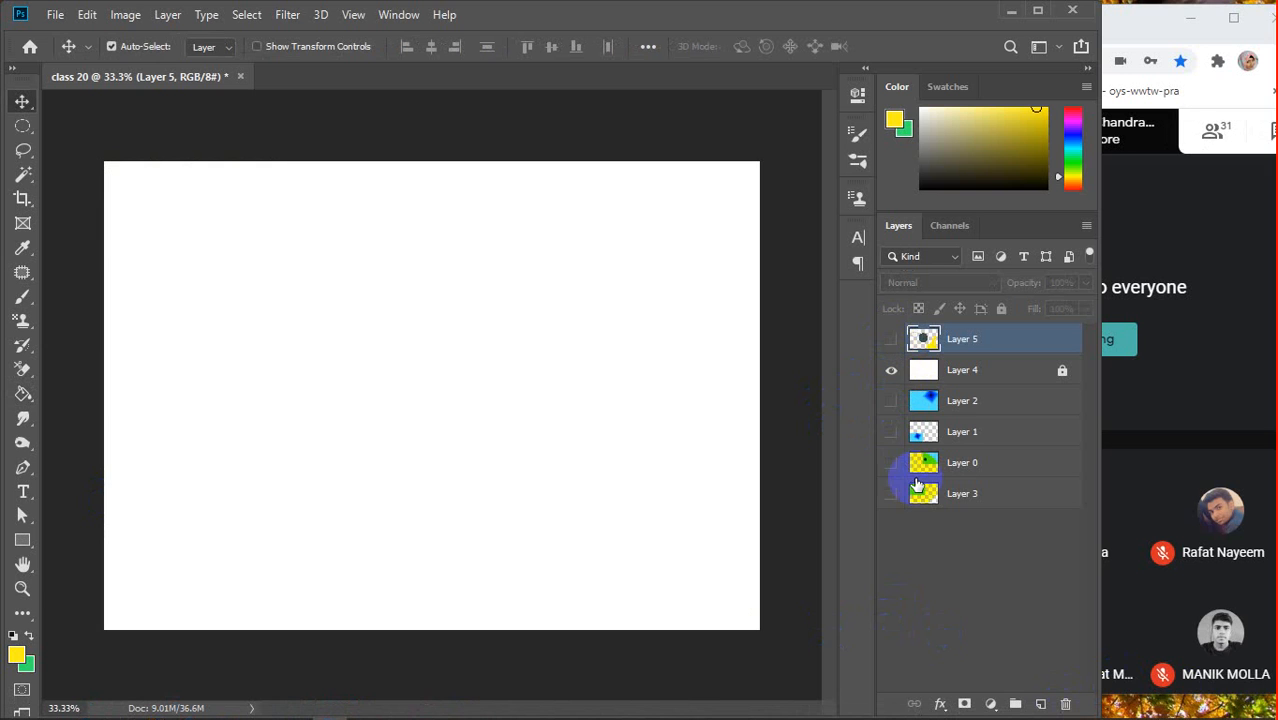
{"action": "left_click", "coordinate": [1188, 698]}
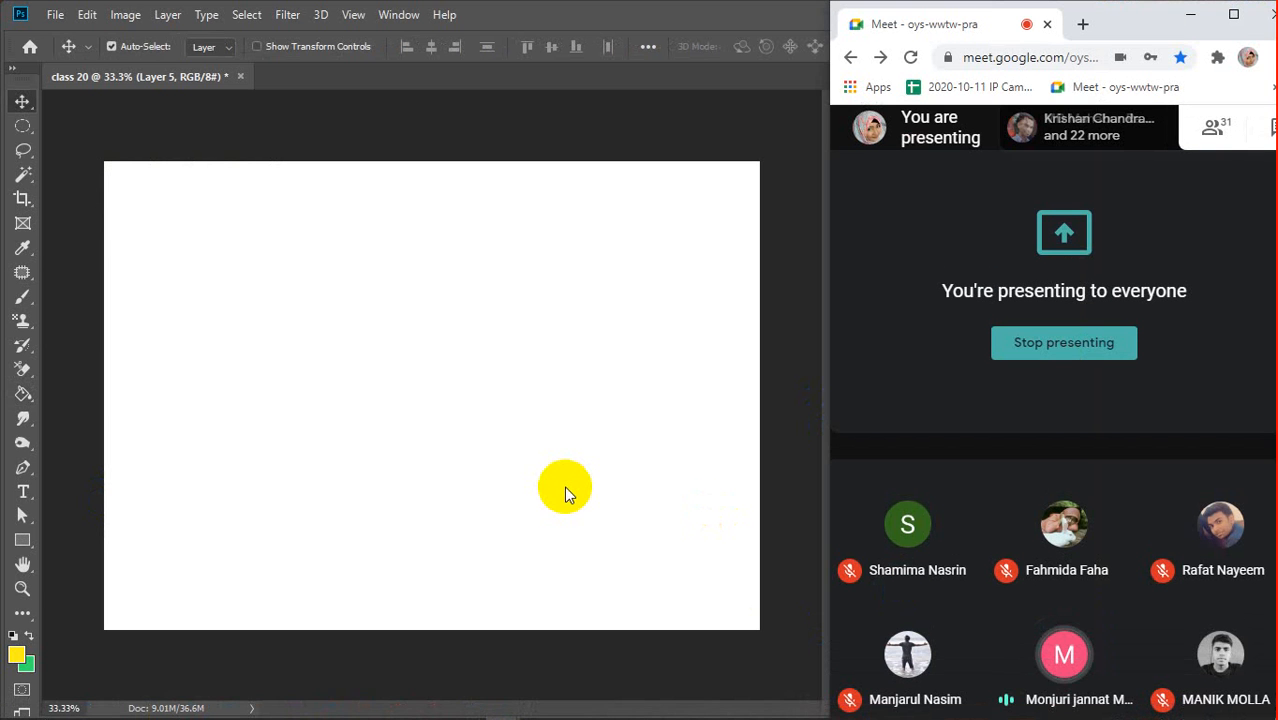
{"action": "left_click", "coordinate": [565, 489]}
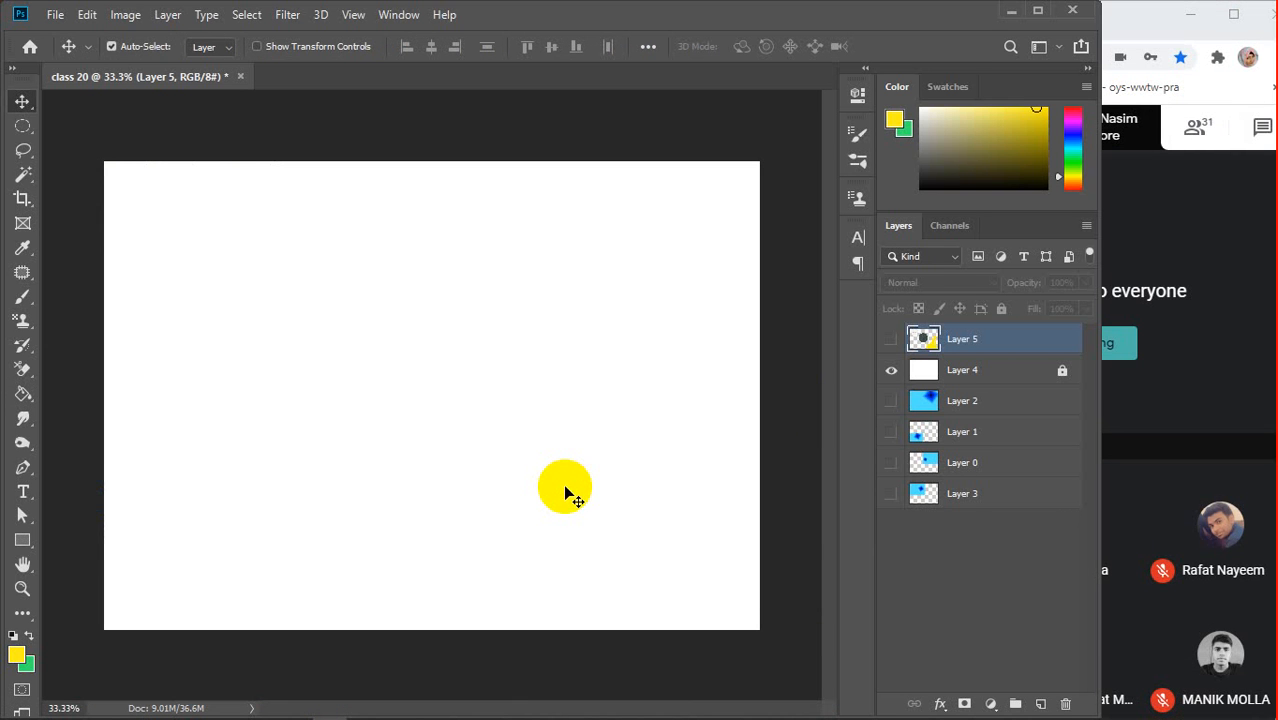
Activate the Smudge Tool, switch to Chrome and search Google Images for "tree"
{"action": "left_click", "coordinate": [21, 420]}
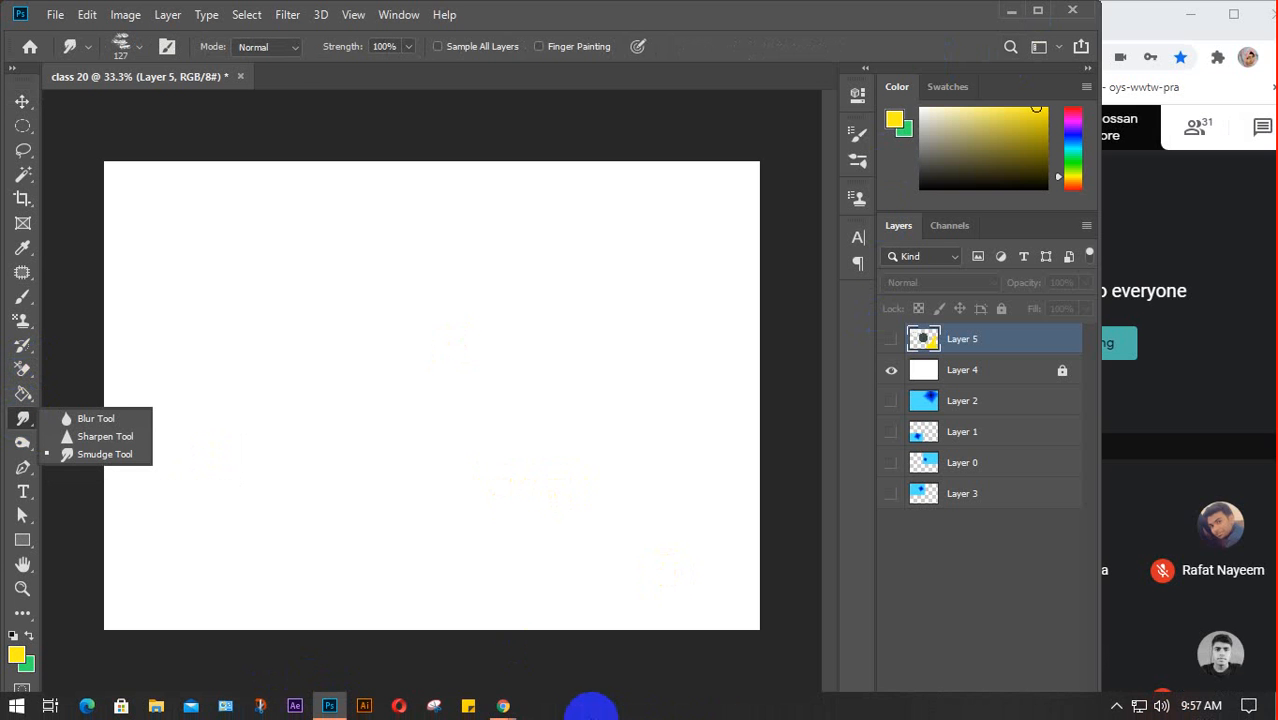
{"action": "mouse_move", "coordinate": [503, 707]}
{"action": "left_click", "coordinate": [614, 651]}
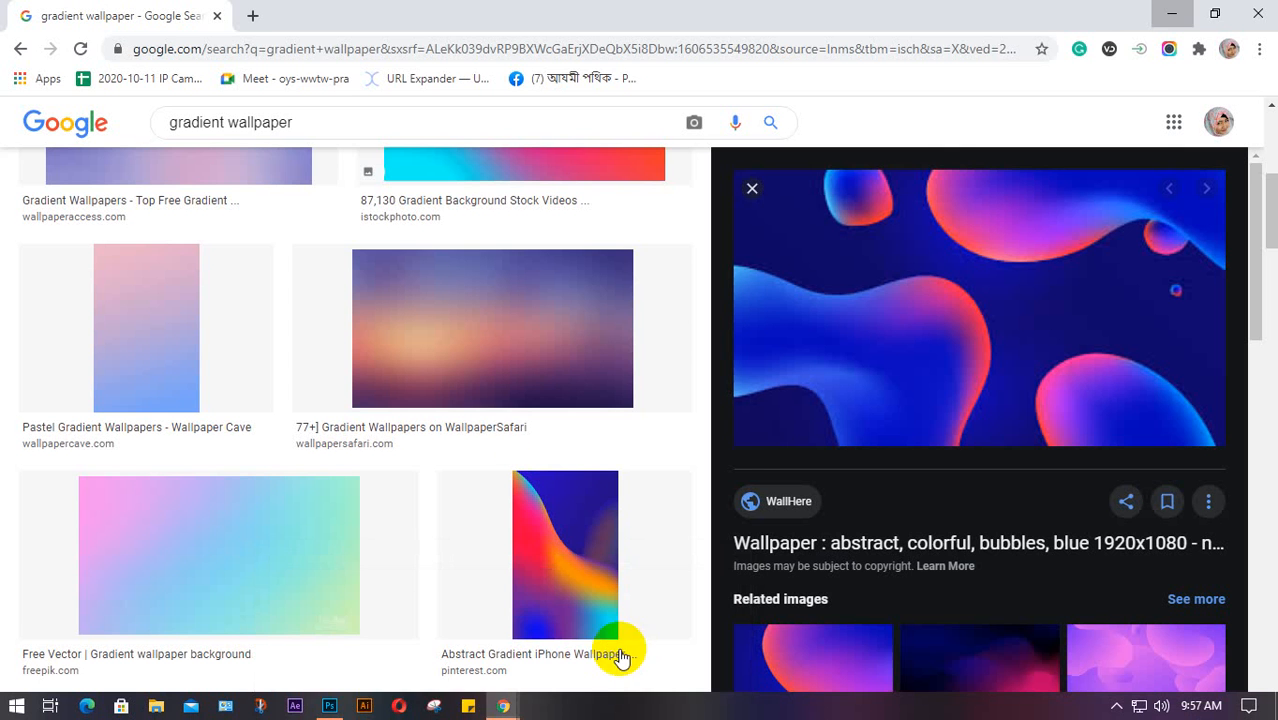
{"action": "left_click_drag", "start_coordinate": [298, 118], "coordinate": [149, 122]}
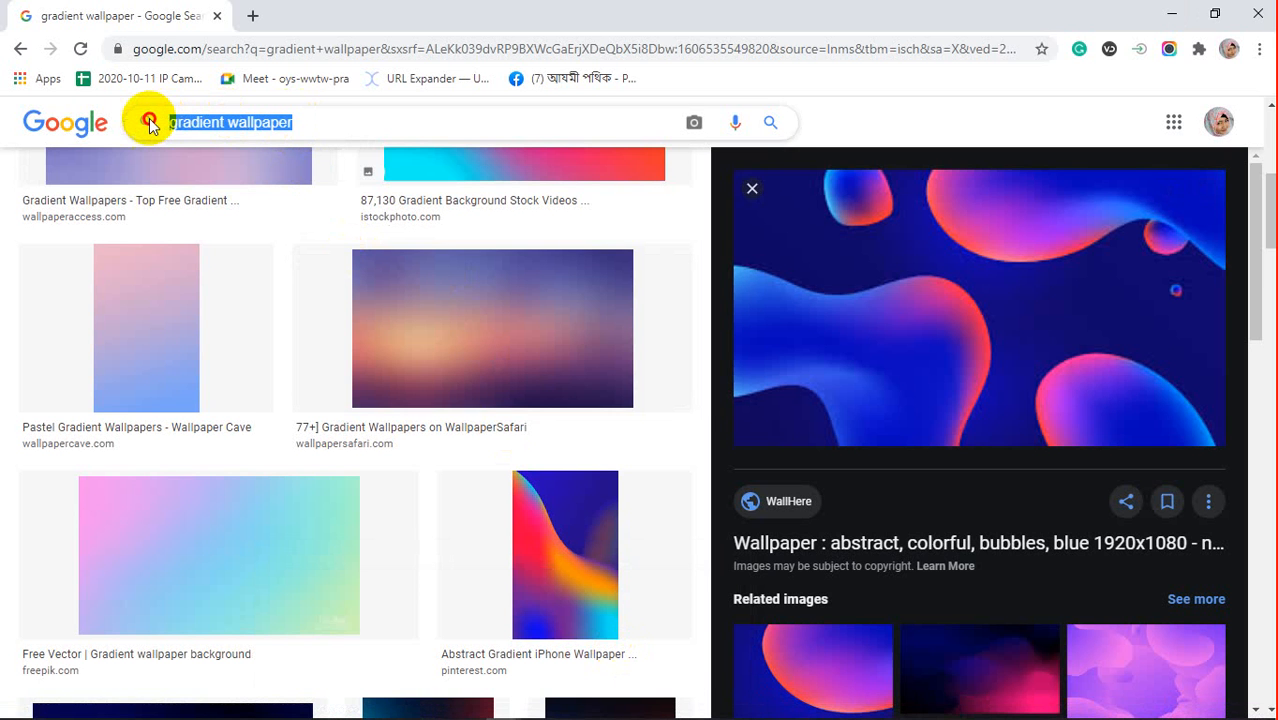
{"action": "type", "text": "tree"}
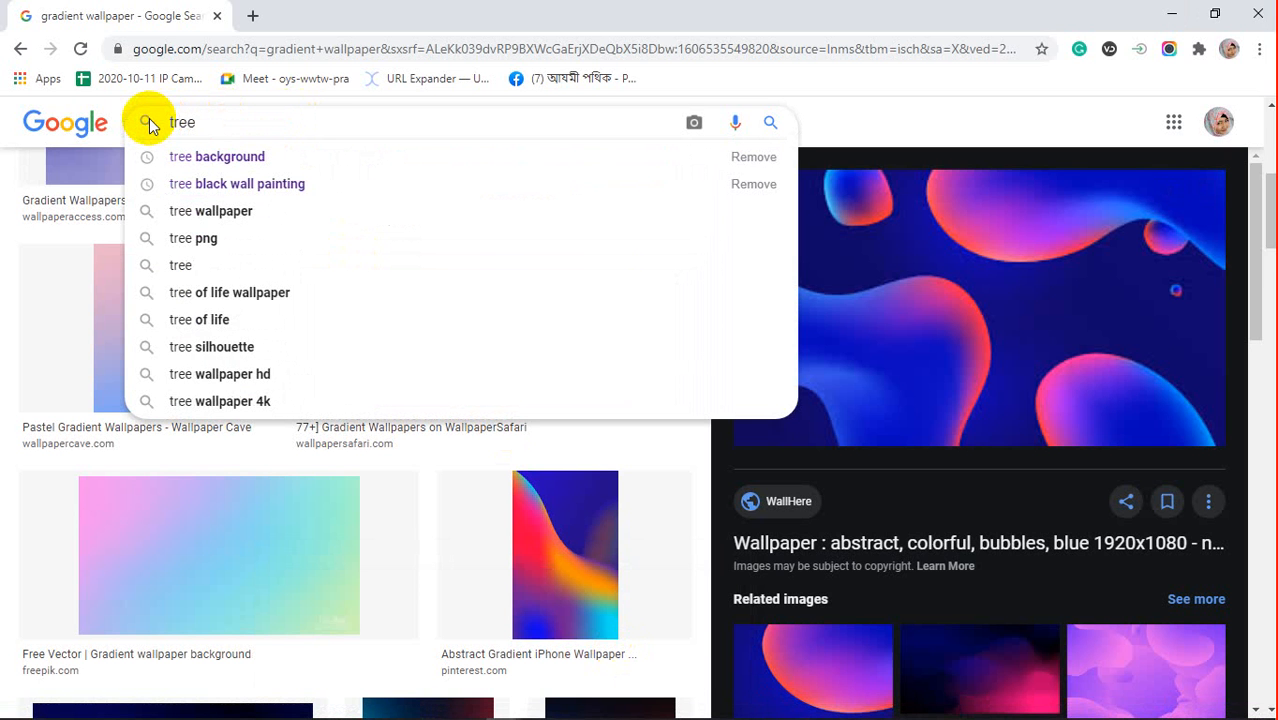
{"action": "key", "text": "Return"}
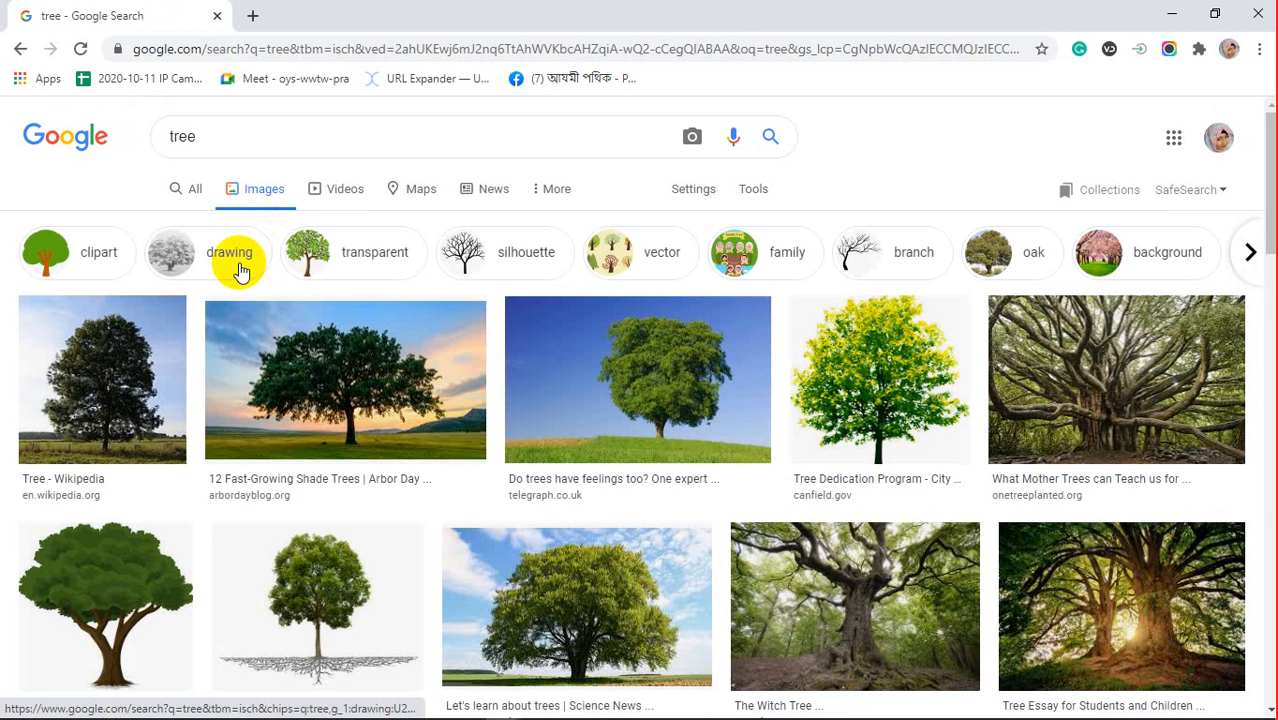
Browse the tree photos and save the 1350 × 750 image from raintreenursery.com to the Desktop as a JPEG
{"action": "left_click", "coordinate": [648, 425]}
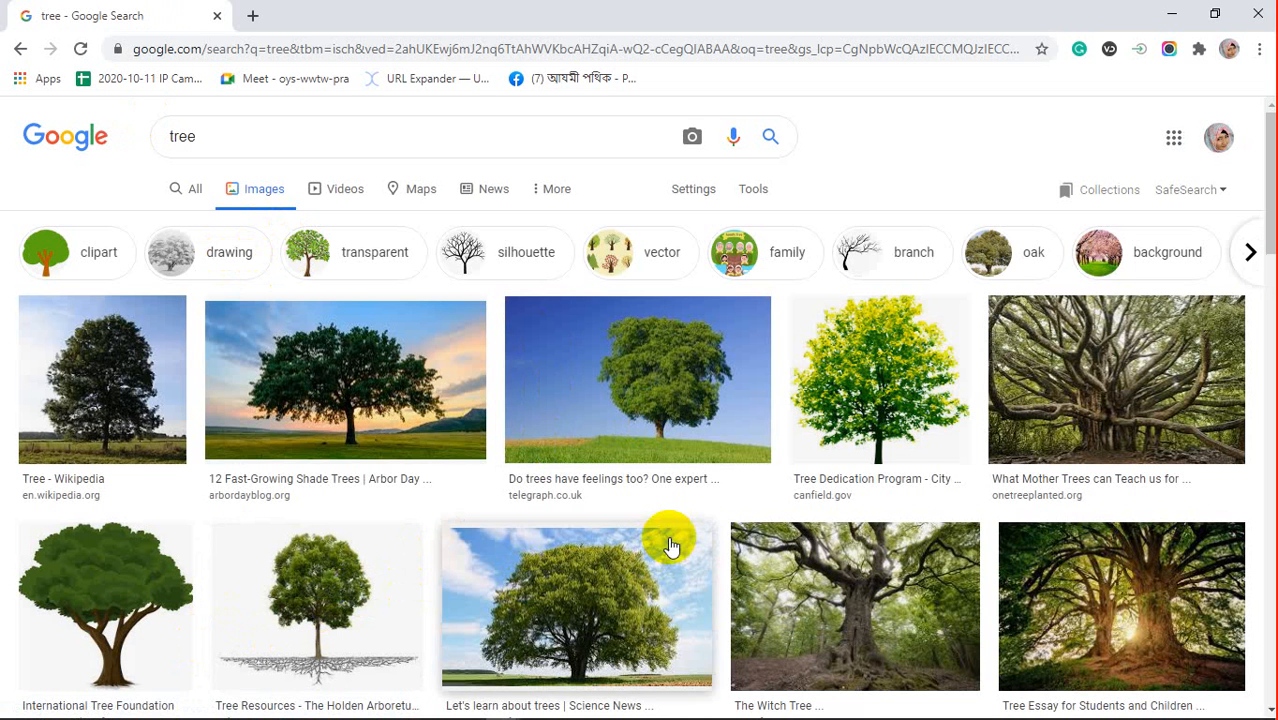
{"action": "left_click", "coordinate": [85, 370]}
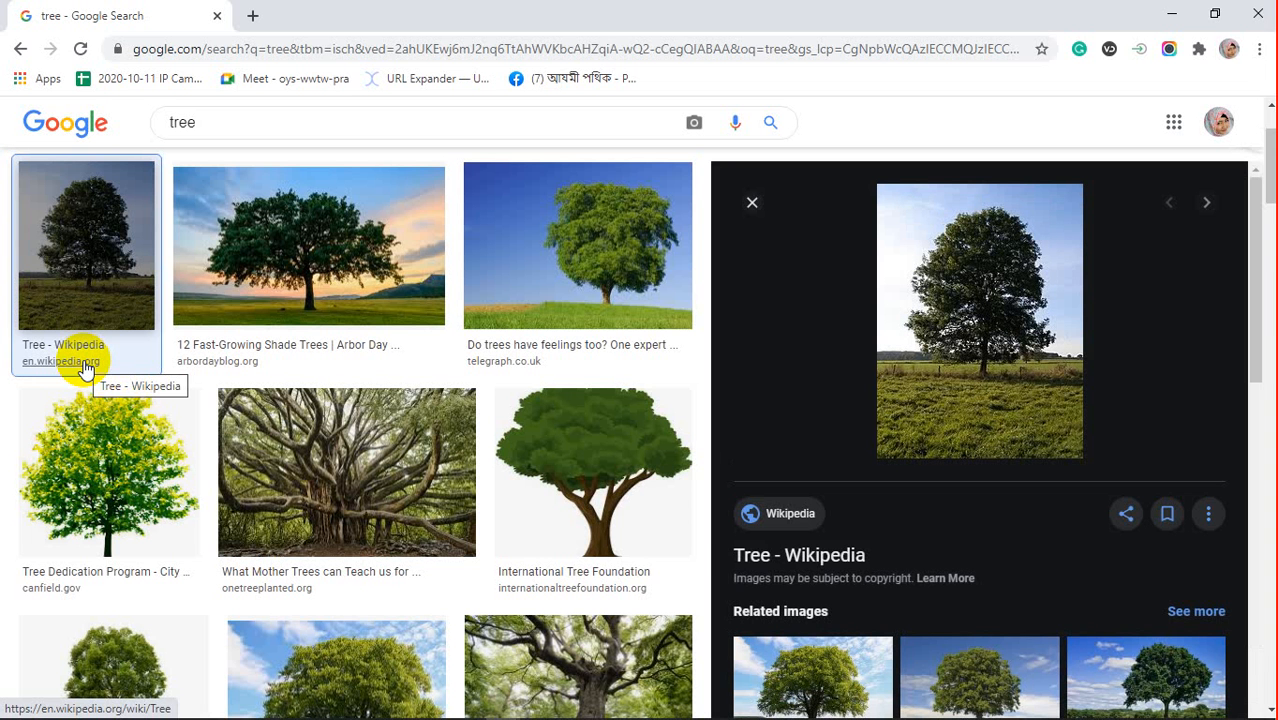
{"action": "scroll", "coordinate": [175, 480], "scroll_direction": "down", "scroll_amount": 2}
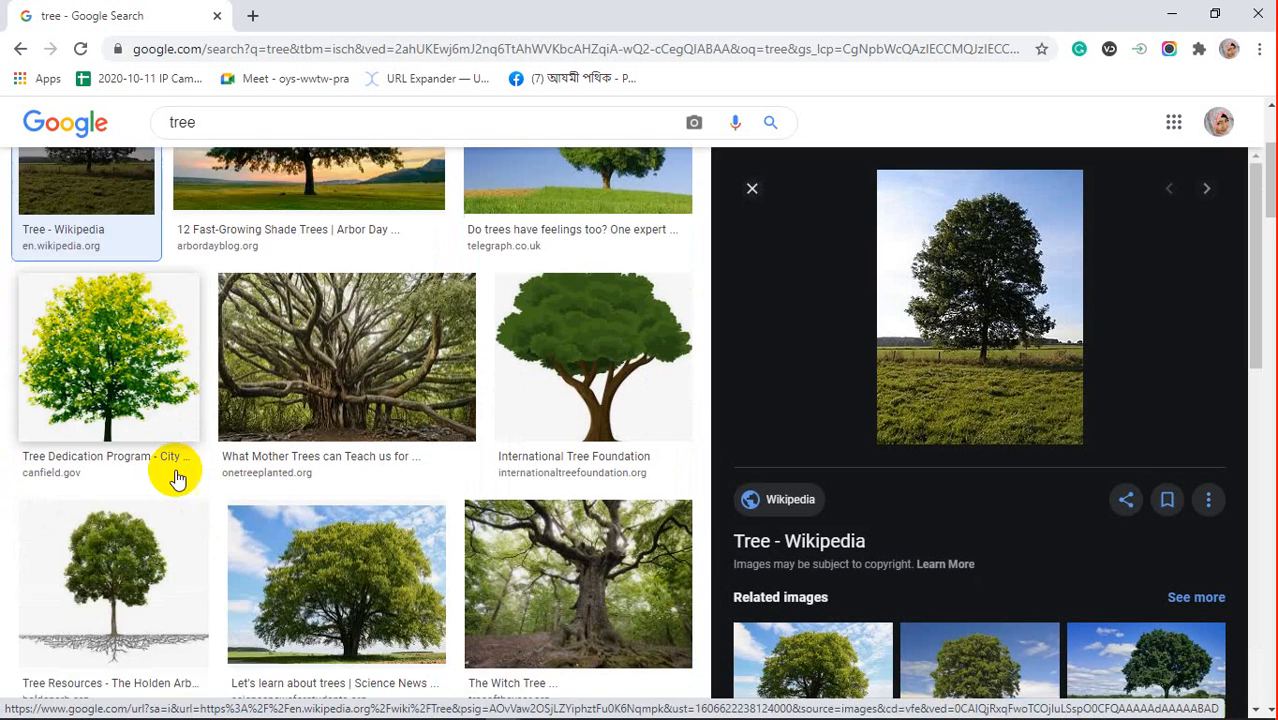
{"action": "left_click", "coordinate": [405, 548]}
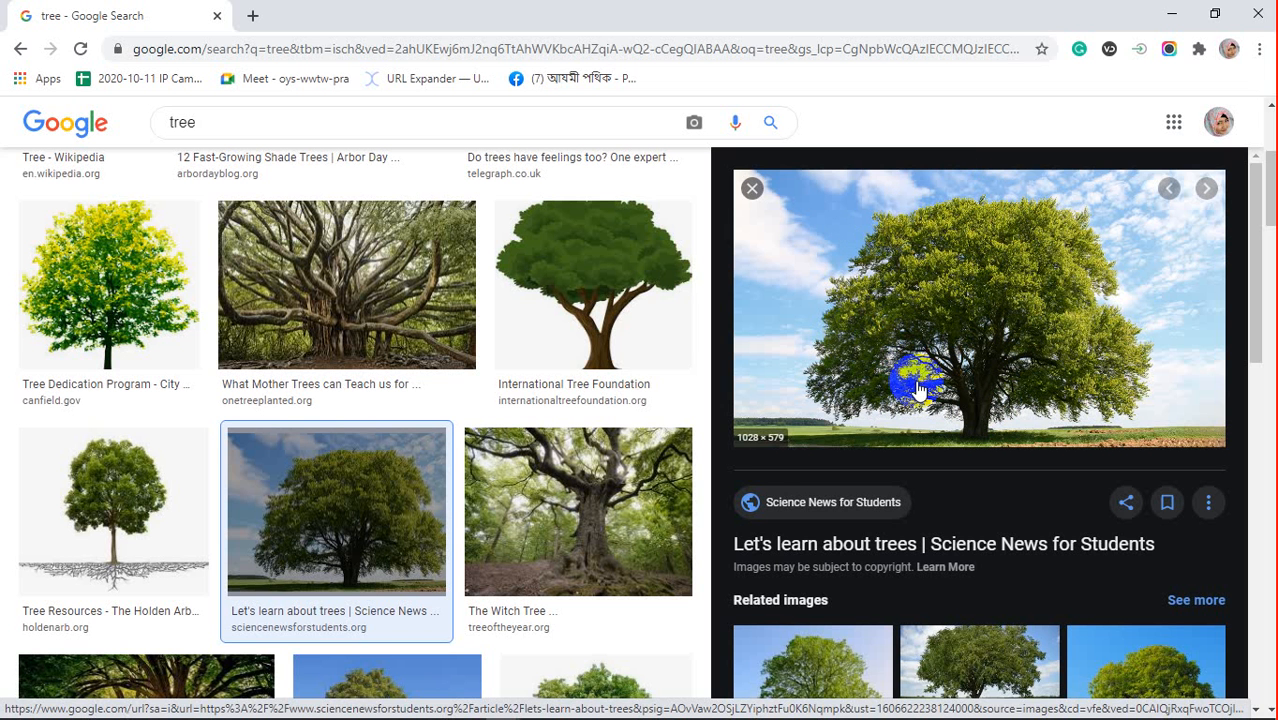
{"action": "scroll", "coordinate": [918, 385], "scroll_direction": "down", "scroll_amount": 2}
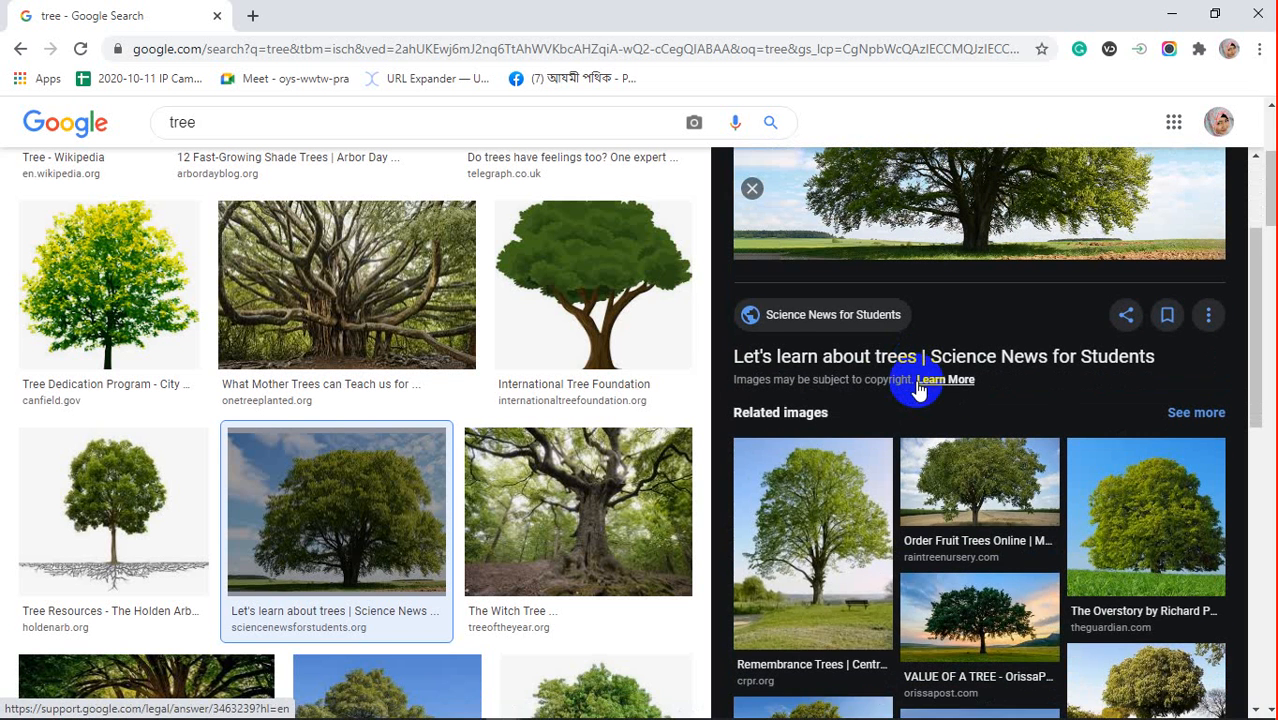
{"action": "left_click", "coordinate": [984, 476]}
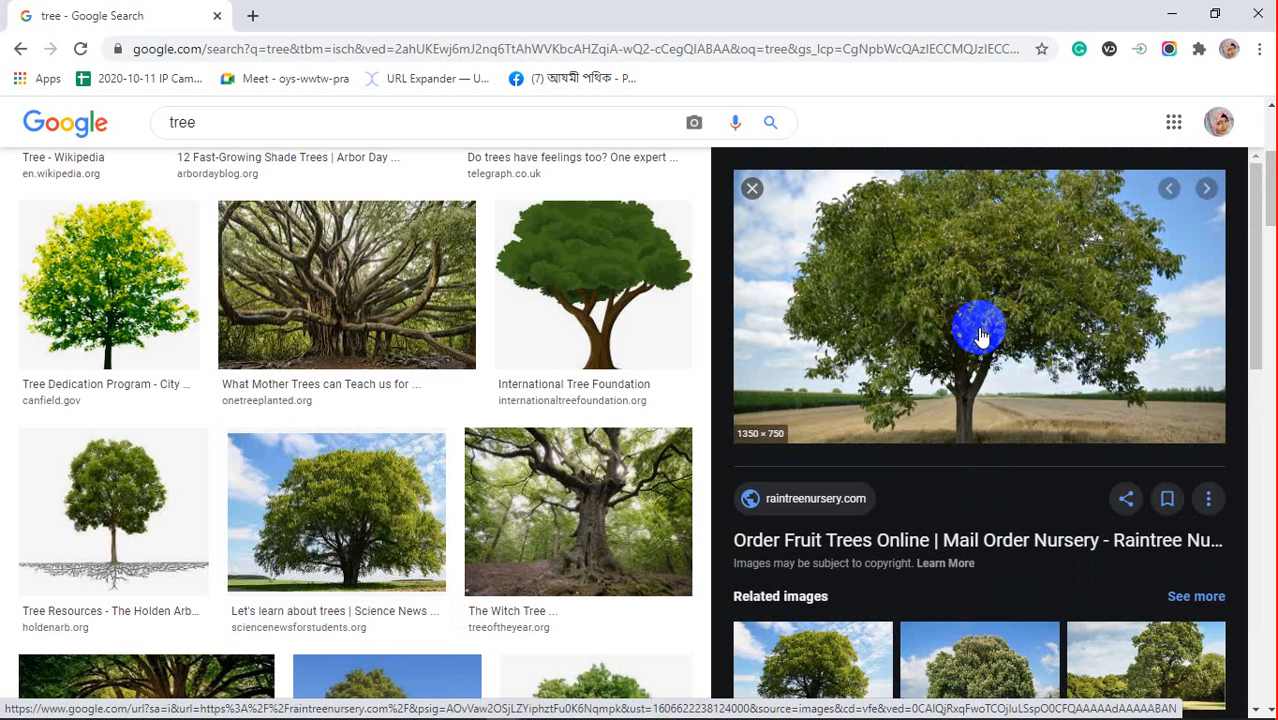
{"action": "right_click", "coordinate": [964, 255]}
{"action": "left_click", "coordinate": [1012, 432]}
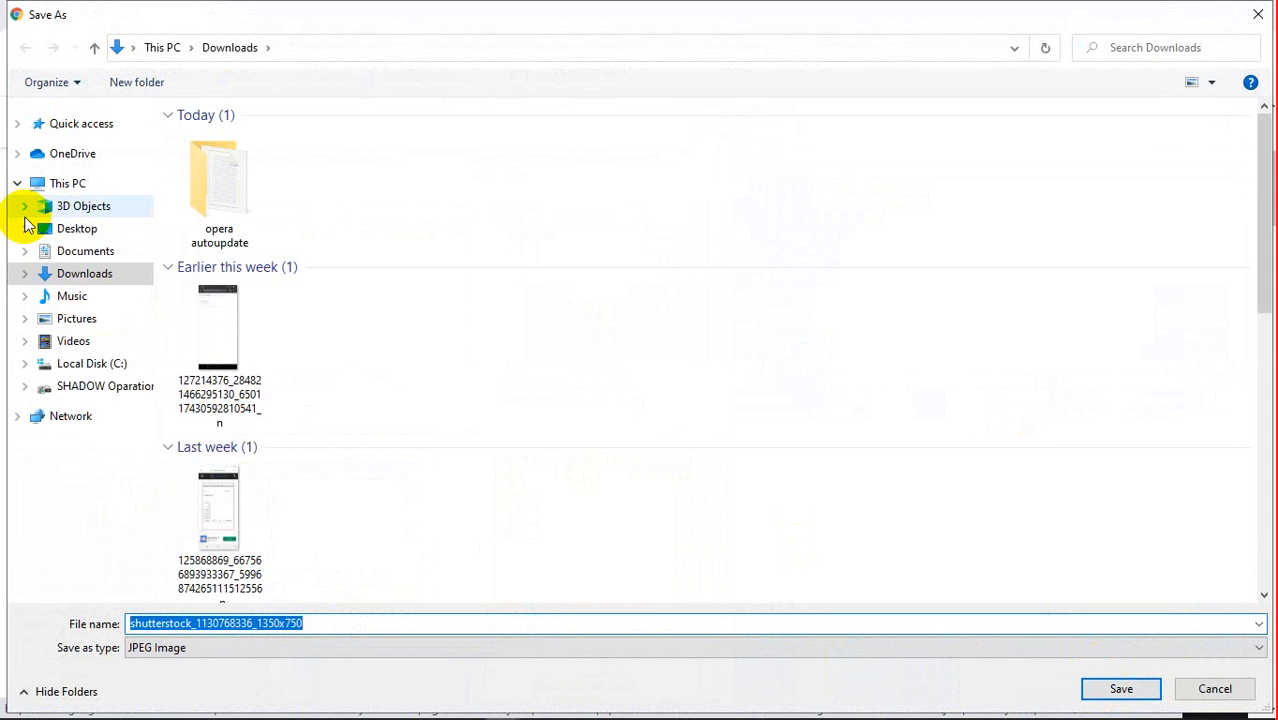
{"action": "left_click", "coordinate": [80, 228]}
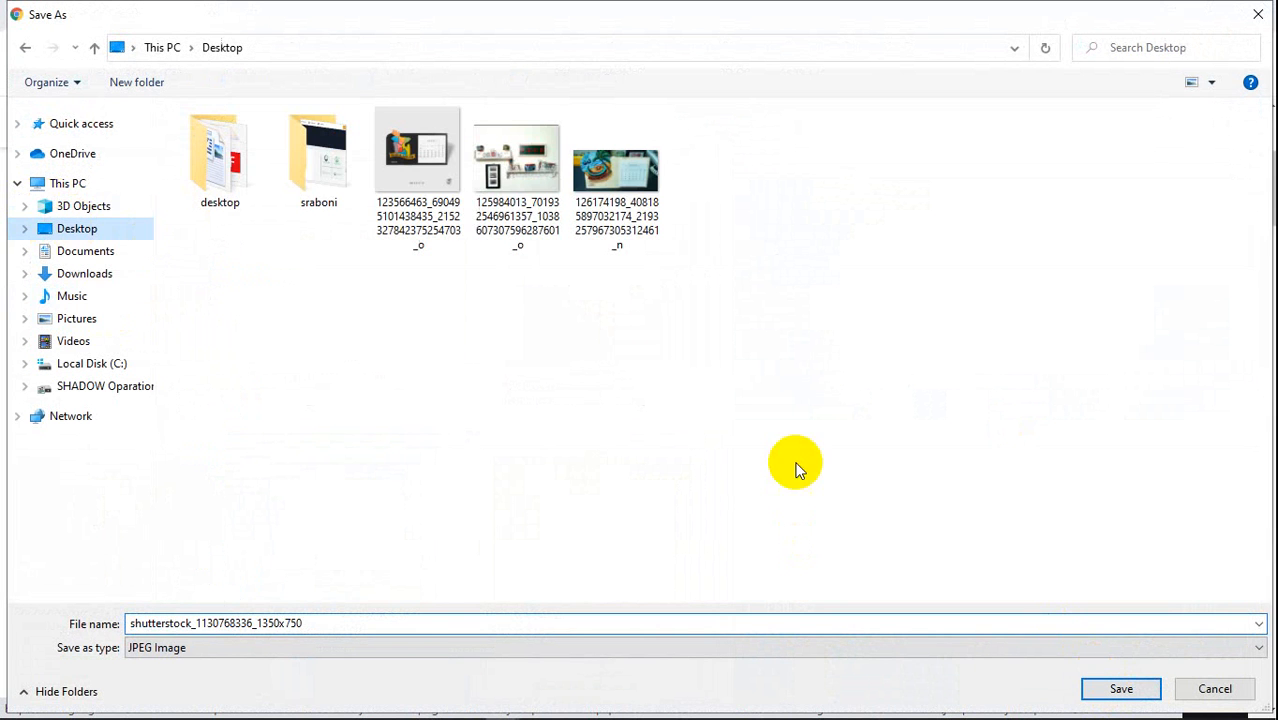
{"action": "left_click", "coordinate": [1121, 688]}
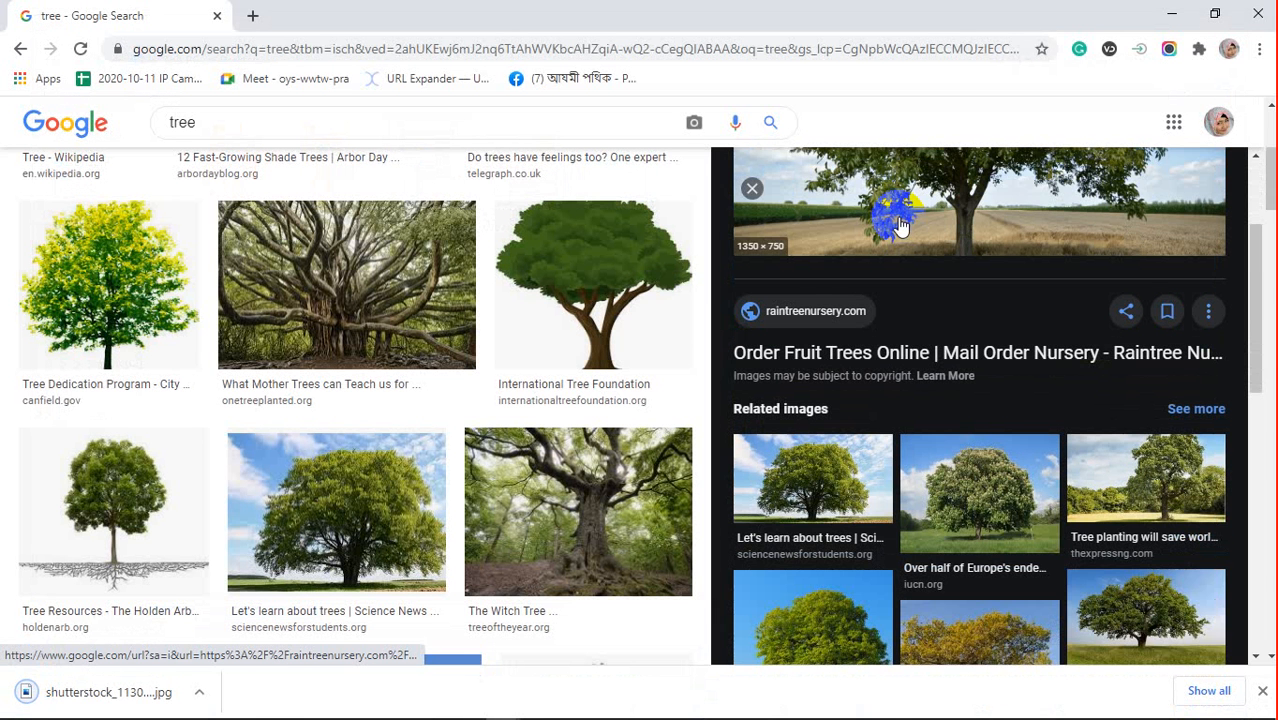
Save the Great Plains Nursery tree photo to the Desktop as oak-tree-pic-1080x675
{"action": "scroll", "coordinate": [900, 225], "scroll_direction": "down", "scroll_amount": 1}
{"action": "left_click", "coordinate": [1158, 508]}
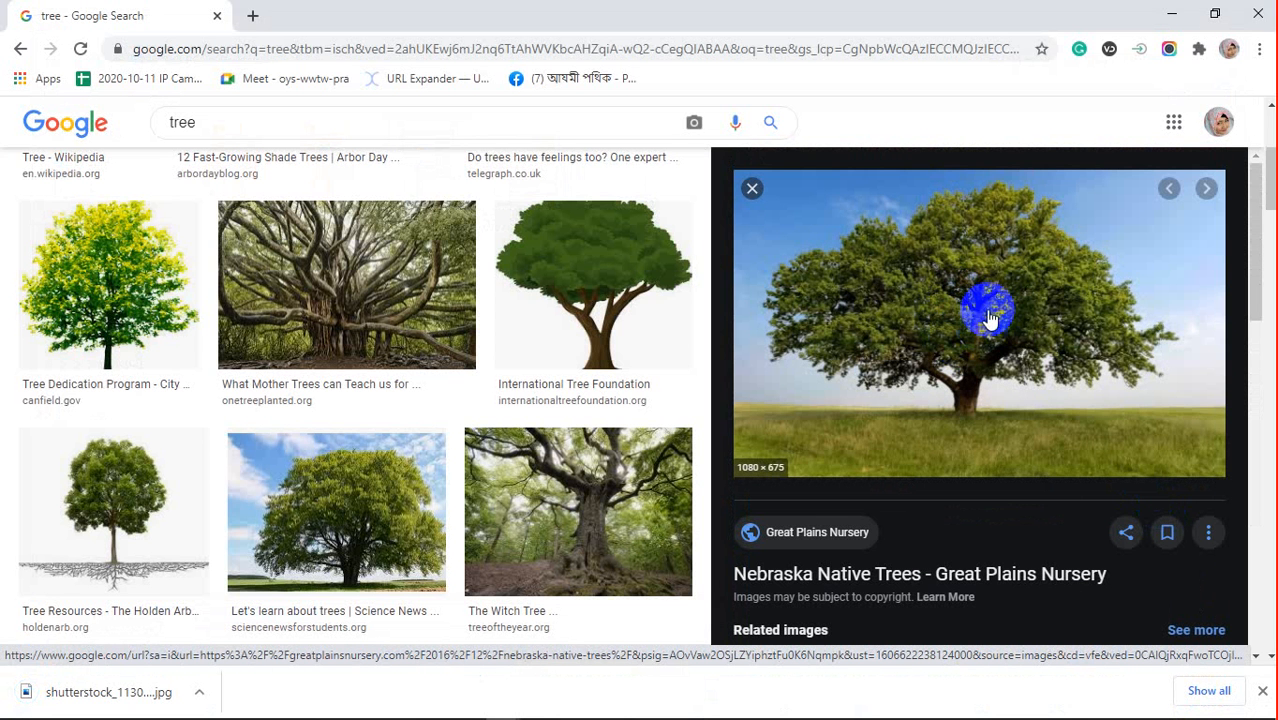
{"action": "right_click", "coordinate": [983, 258]}
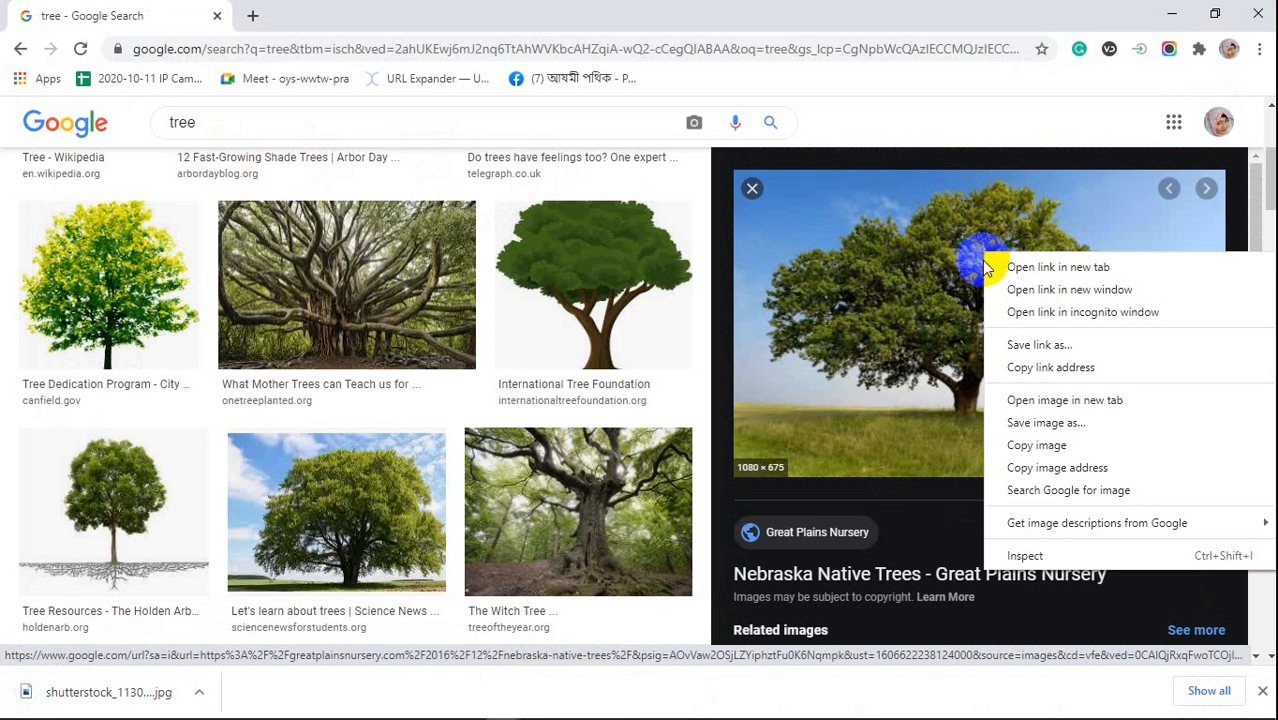
{"action": "left_click", "coordinate": [1059, 428]}
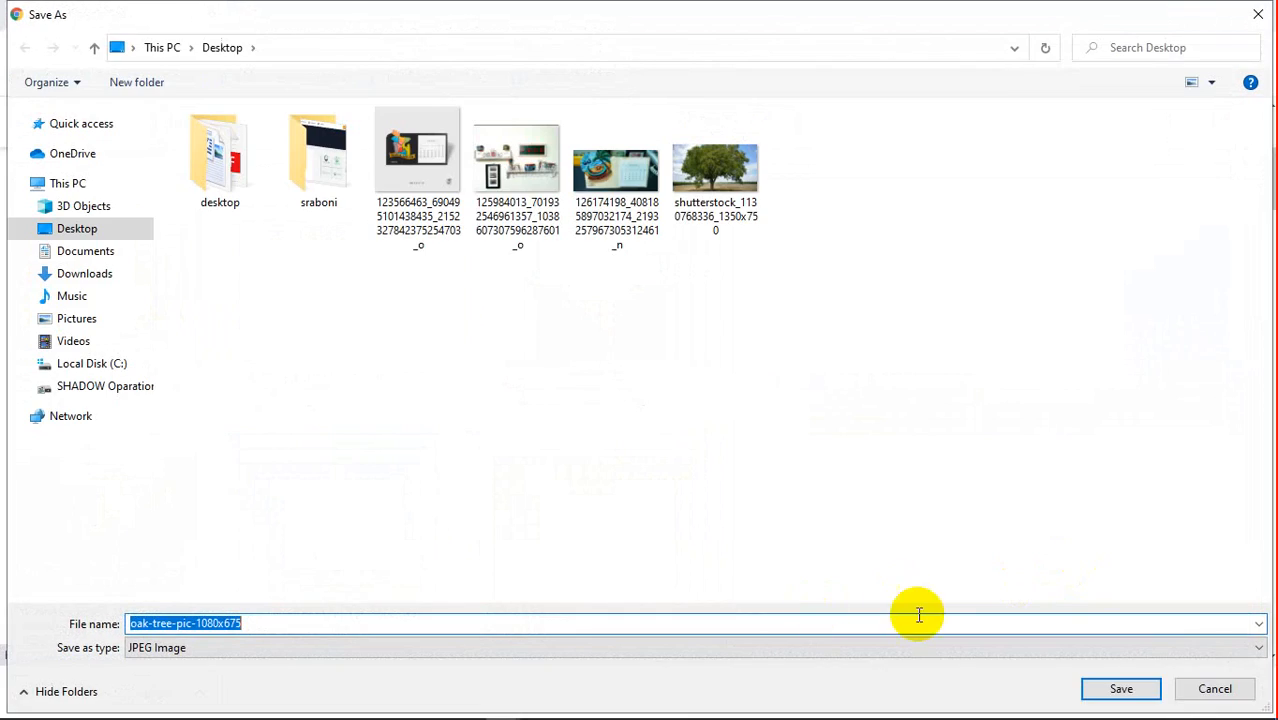
{"action": "left_click", "coordinate": [1120, 684]}
{"action": "left_click", "coordinate": [1172, 14]}
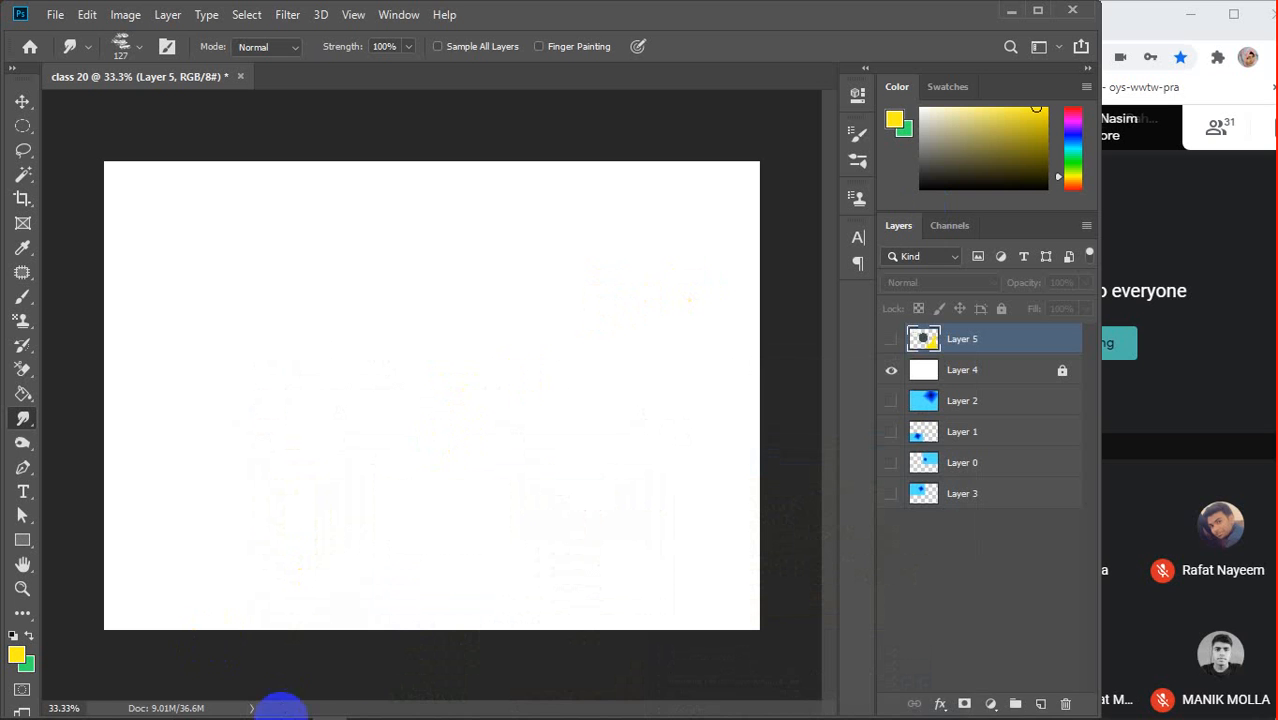
{"action": "mouse_move", "coordinate": [222, 697]}
{"action": "left_click", "coordinate": [157, 706]}
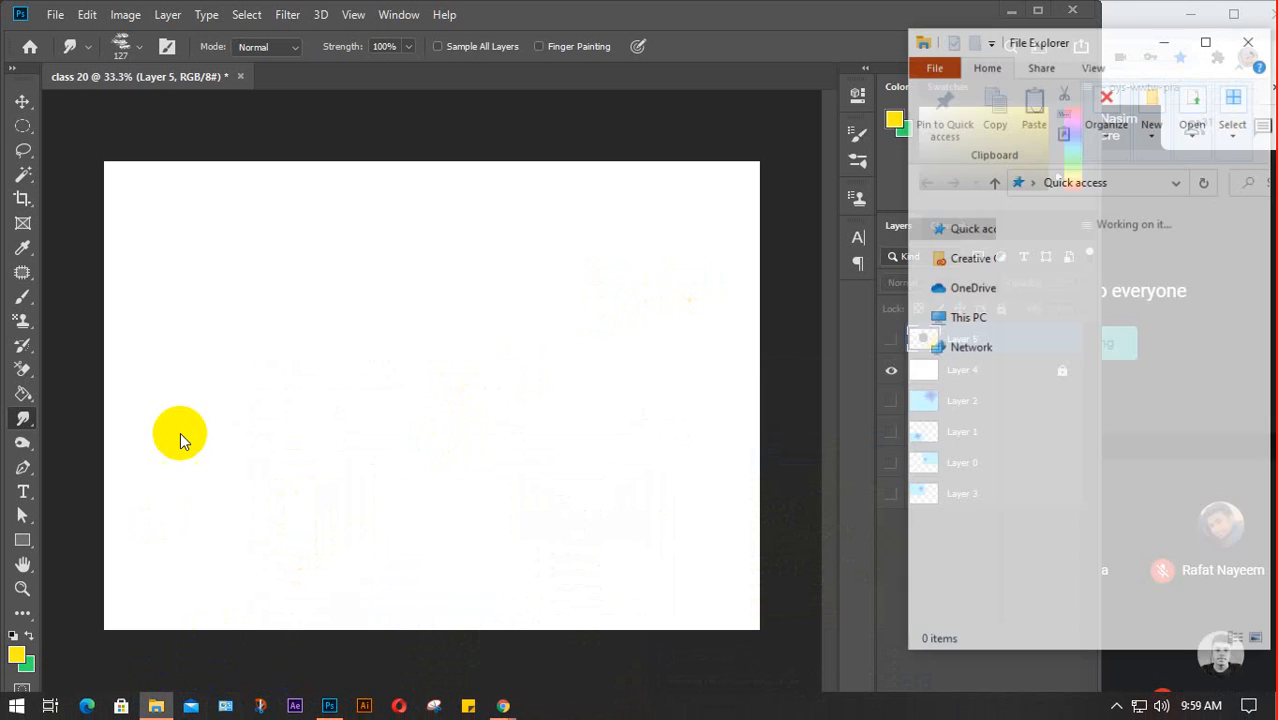
{"action": "scroll", "coordinate": [1075, 345], "scroll_direction": "down", "scroll_amount": 2}
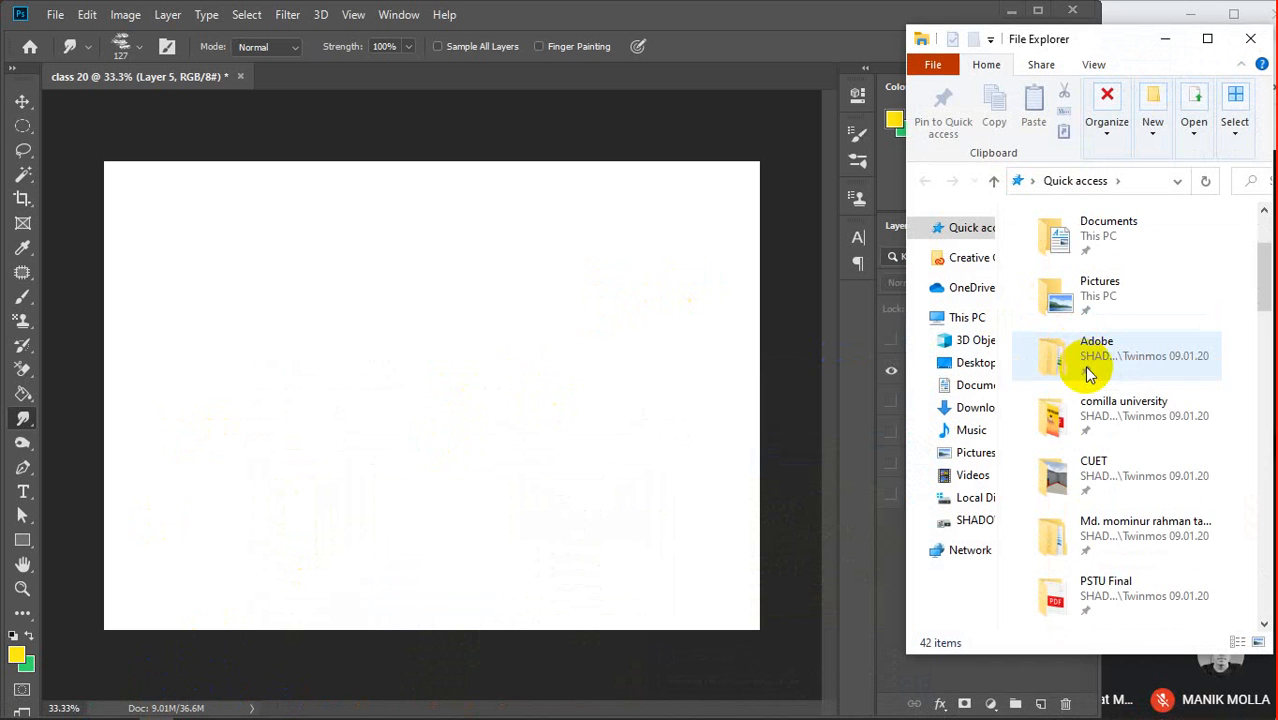
{"action": "left_click", "coordinate": [970, 362]}
{"action": "scroll", "coordinate": [1120, 360], "scroll_direction": "down", "scroll_amount": 3}
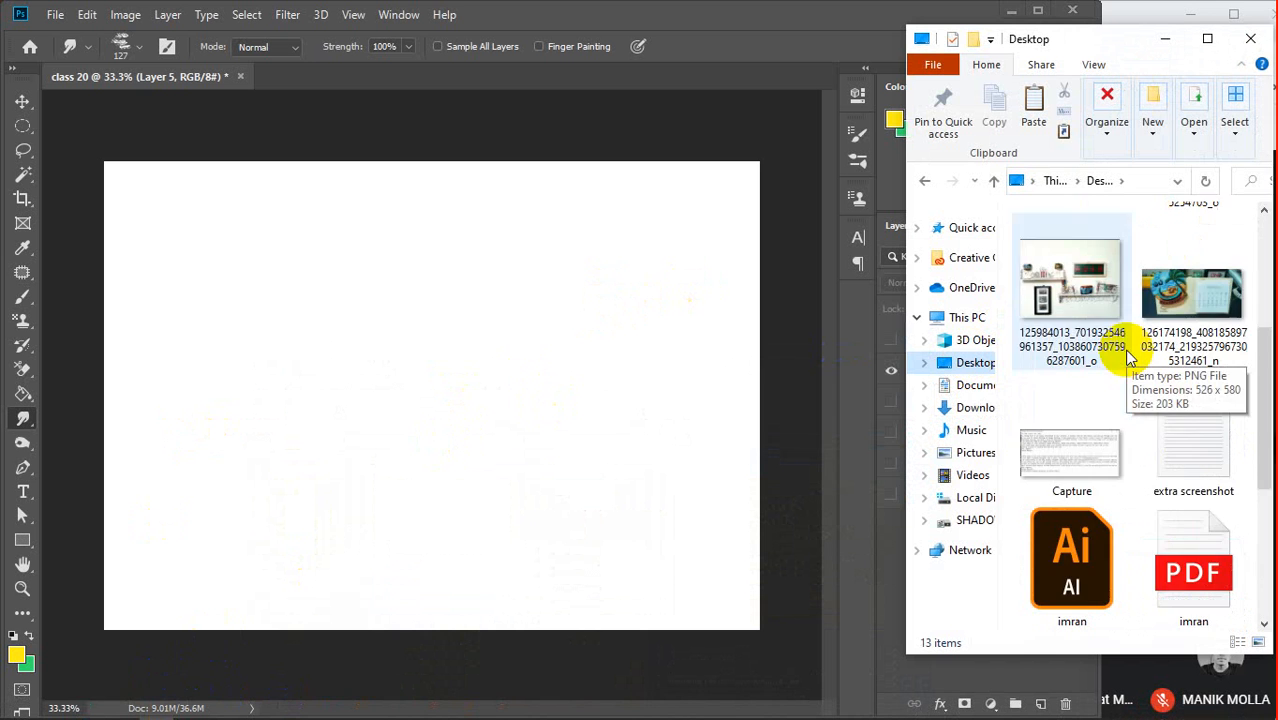
{"action": "scroll", "coordinate": [1135, 350], "scroll_direction": "down", "scroll_amount": 2}
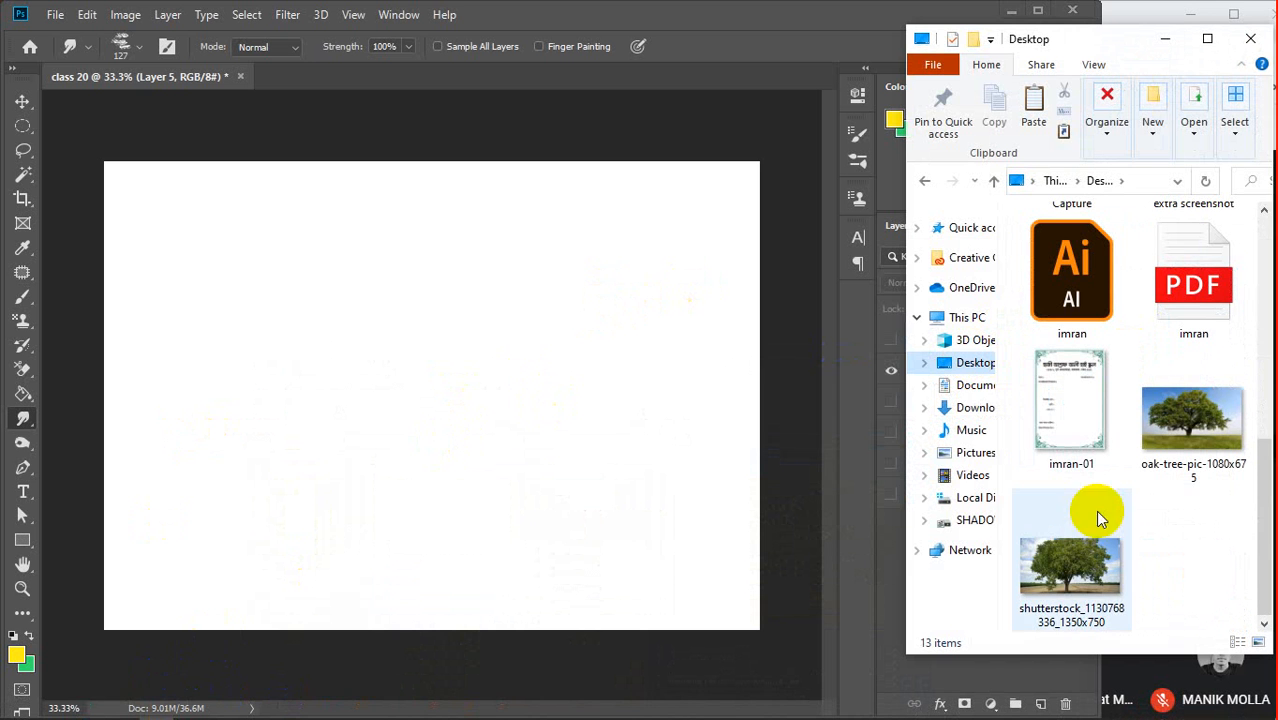
{"action": "left_click_drag", "start_coordinate": [1072, 566], "coordinate": [443, 421]}
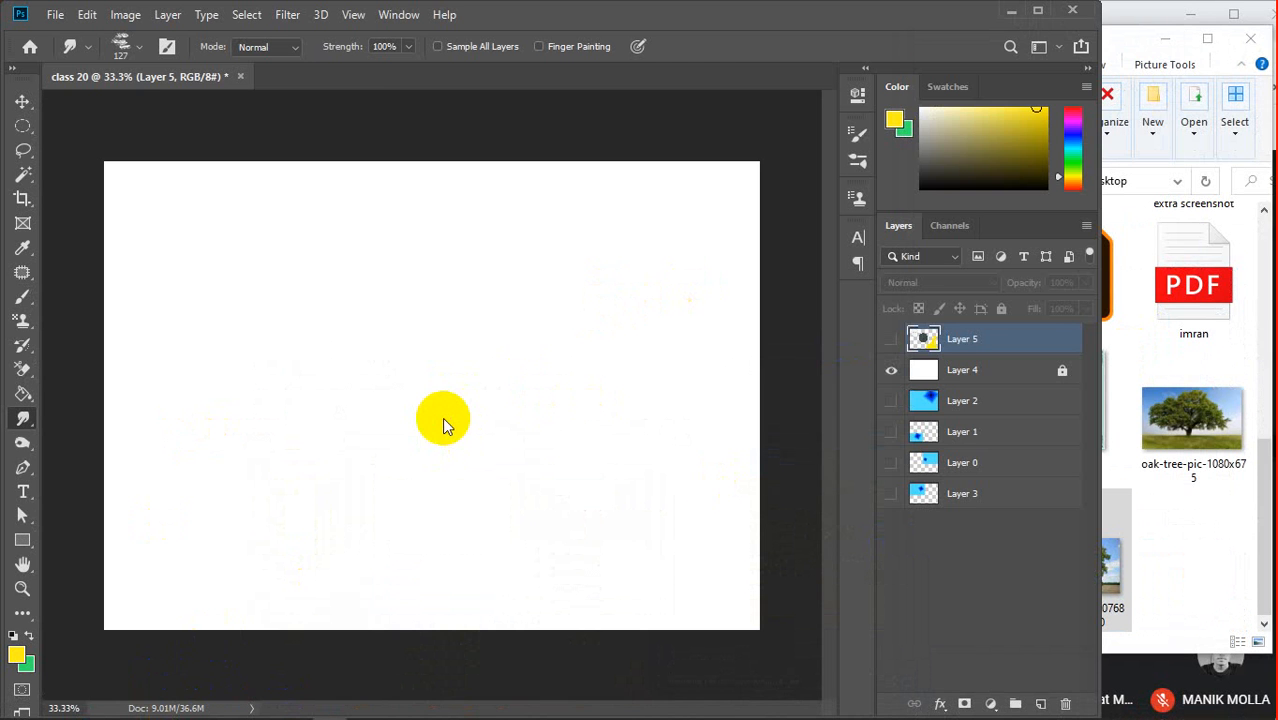
{"action": "left_click", "coordinate": [1169, 40]}
Scale the placed tree photo to 154% so it nearly spans the canvas width, and centre it vertically
{"action": "left_click_drag", "start_coordinate": [548, 366], "coordinate": [428, 243]}
{"action": "left_click_drag", "start_coordinate": [531, 401], "coordinate": [726, 587]}
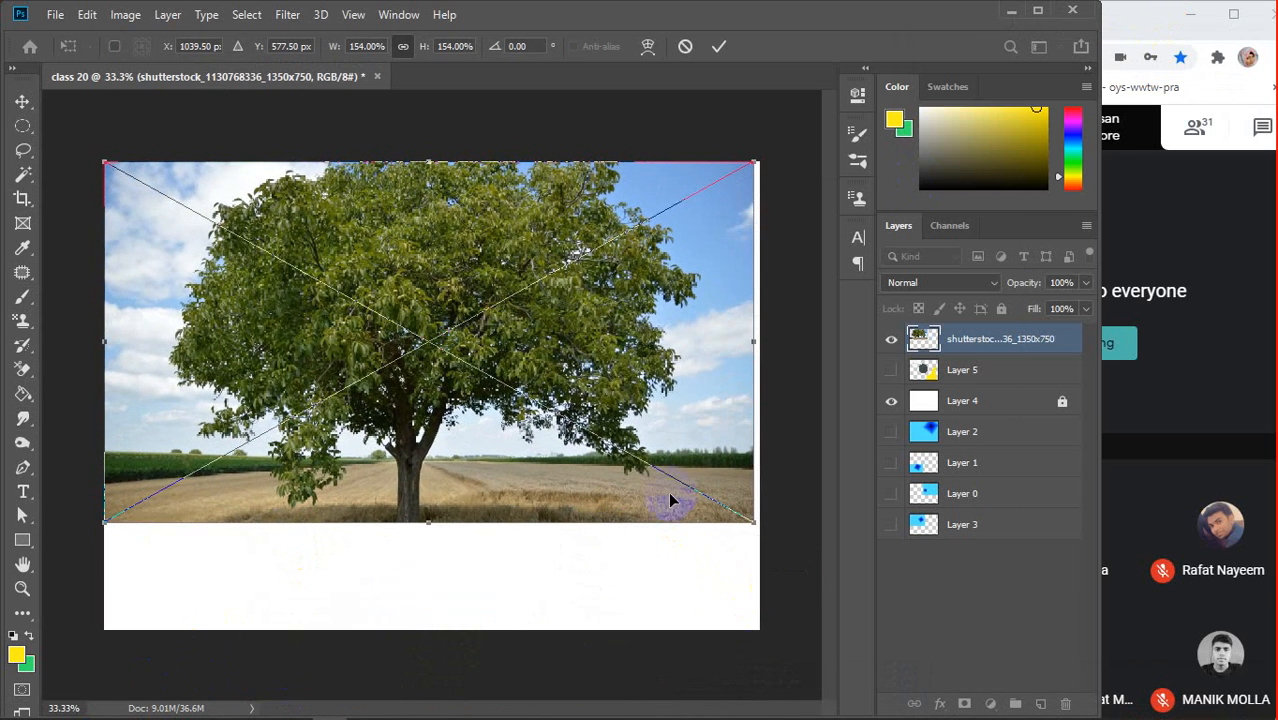
{"action": "left_click_drag", "start_coordinate": [588, 345], "coordinate": [594, 407]}
{"action": "key", "text": "Return"}
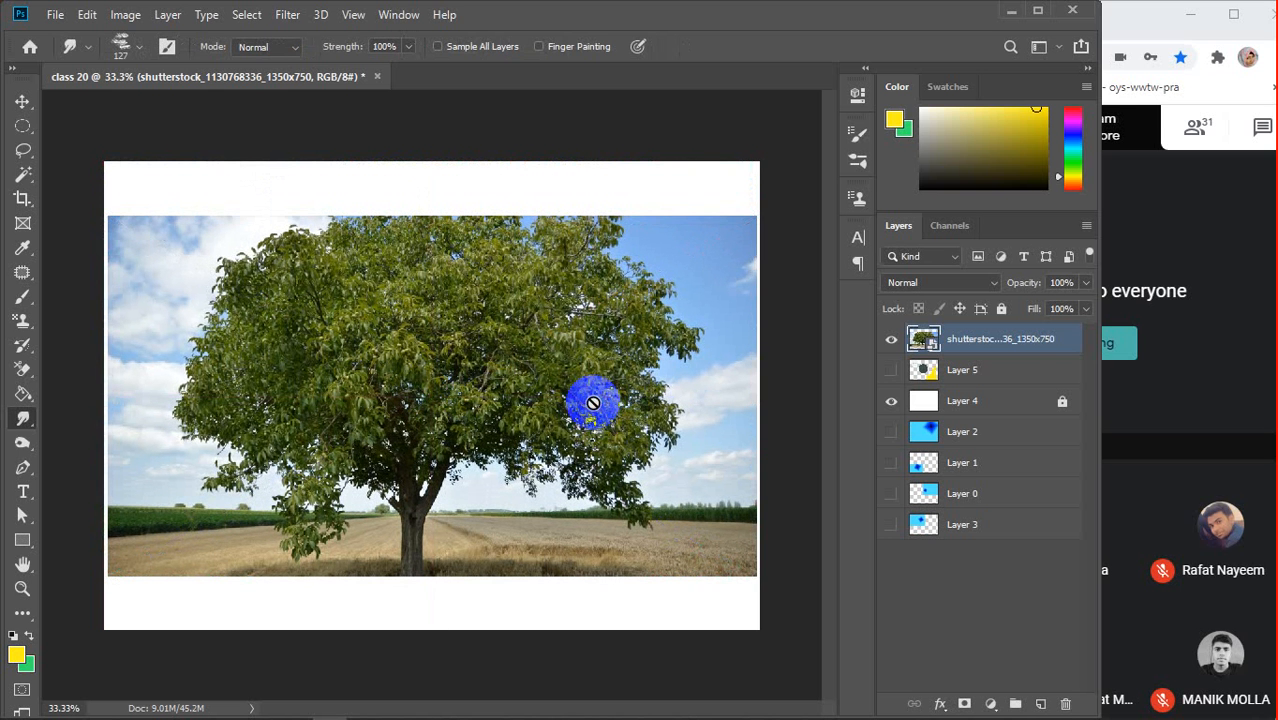
Try smudging the placed tree photo, dismiss the rasterize prompt, and rasterize its layer
{"action": "left_click", "coordinate": [400, 382]}
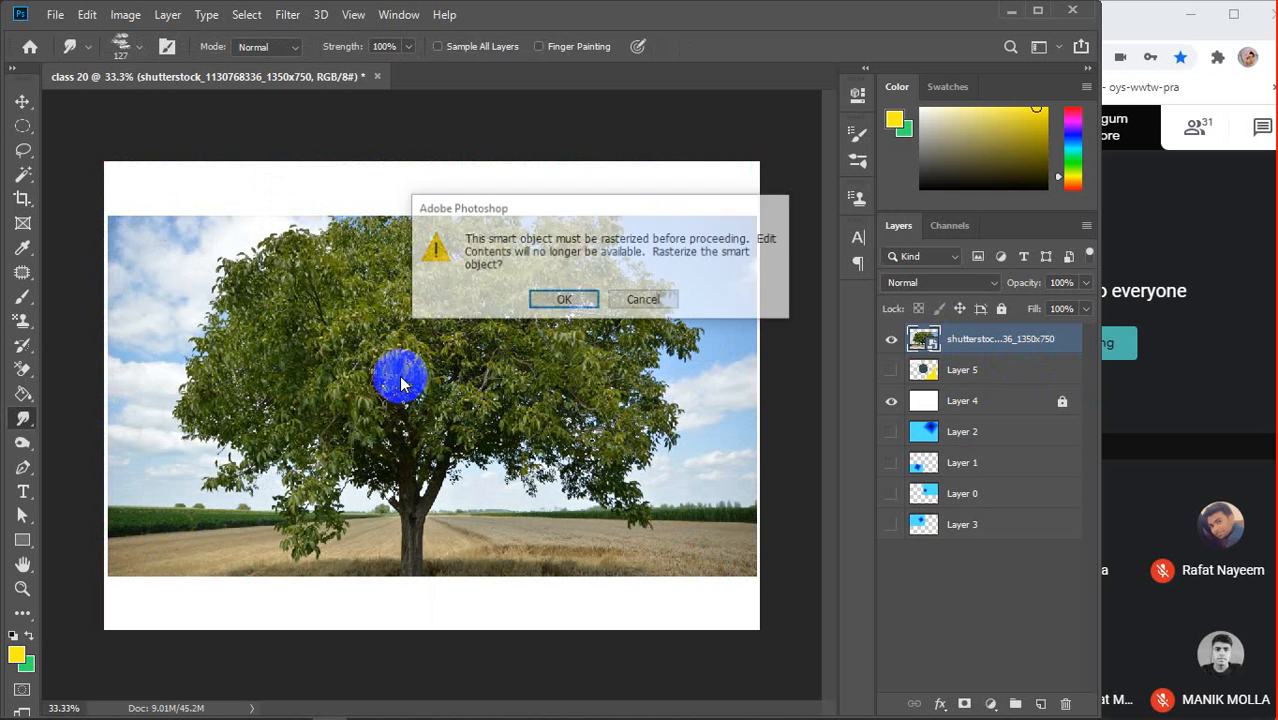
{"action": "left_click", "coordinate": [643, 300]}
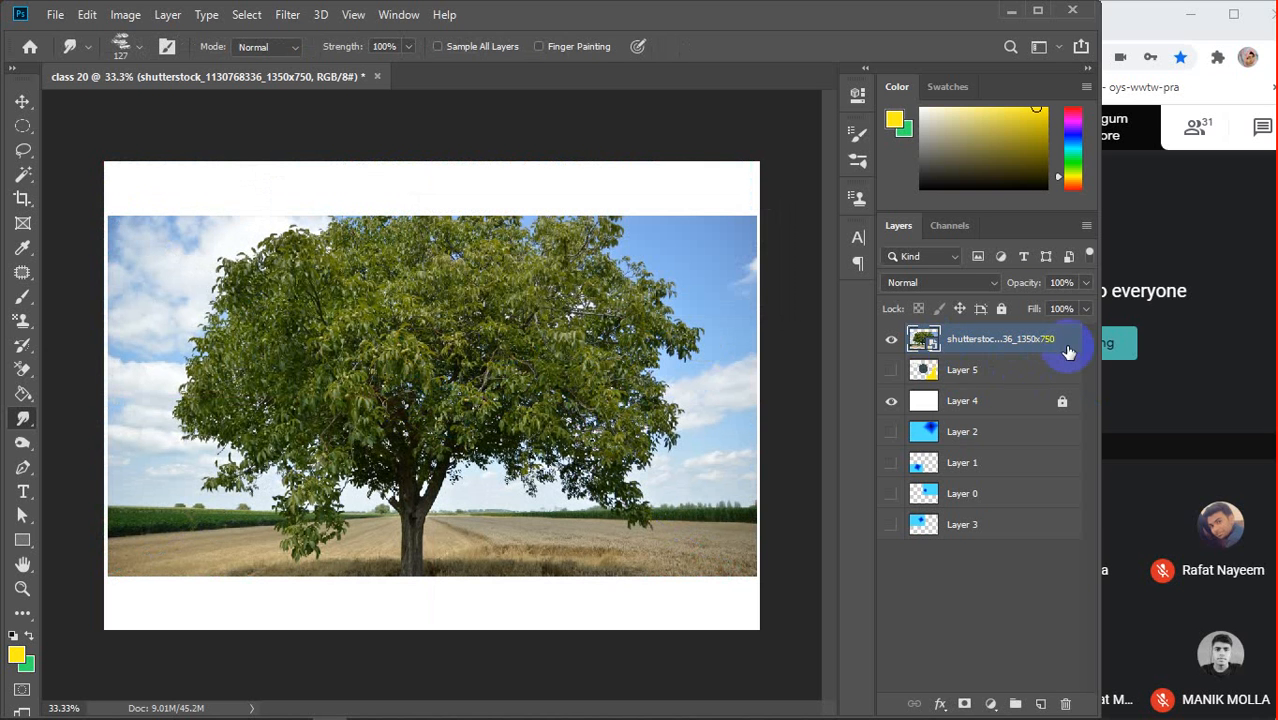
{"action": "right_click", "coordinate": [1028, 342]}
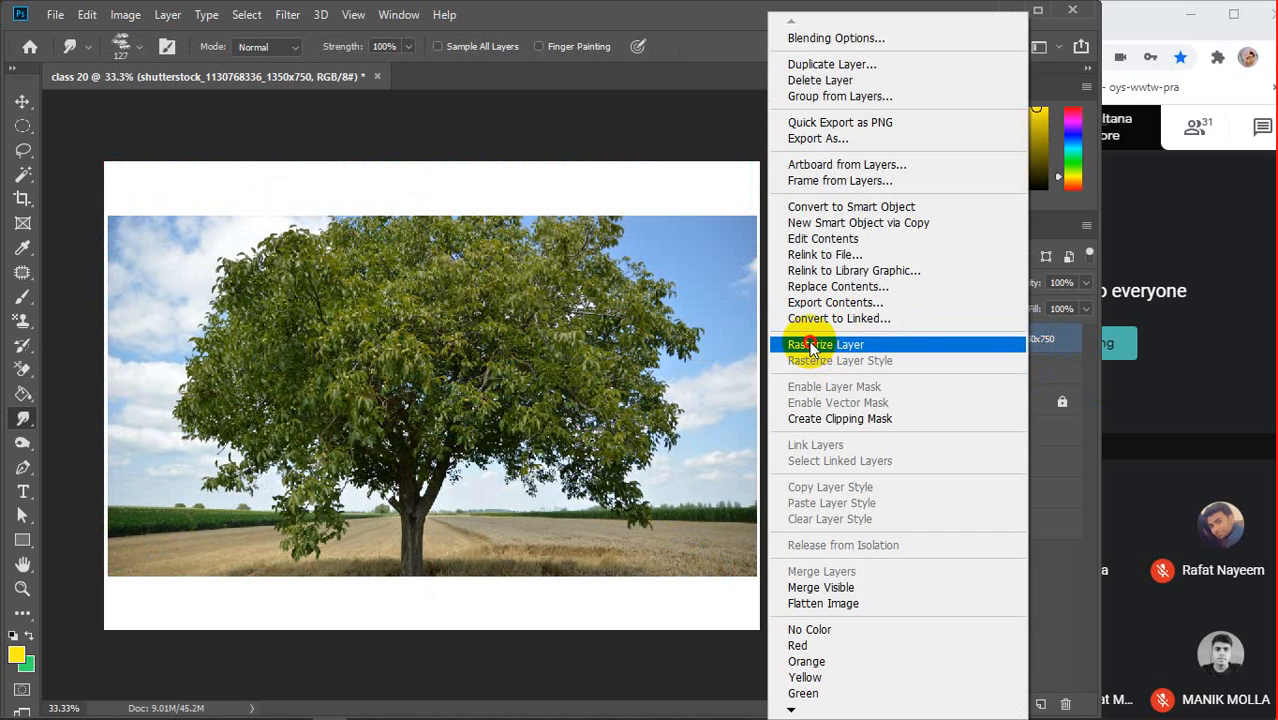
{"action": "left_click", "coordinate": [812, 345]}
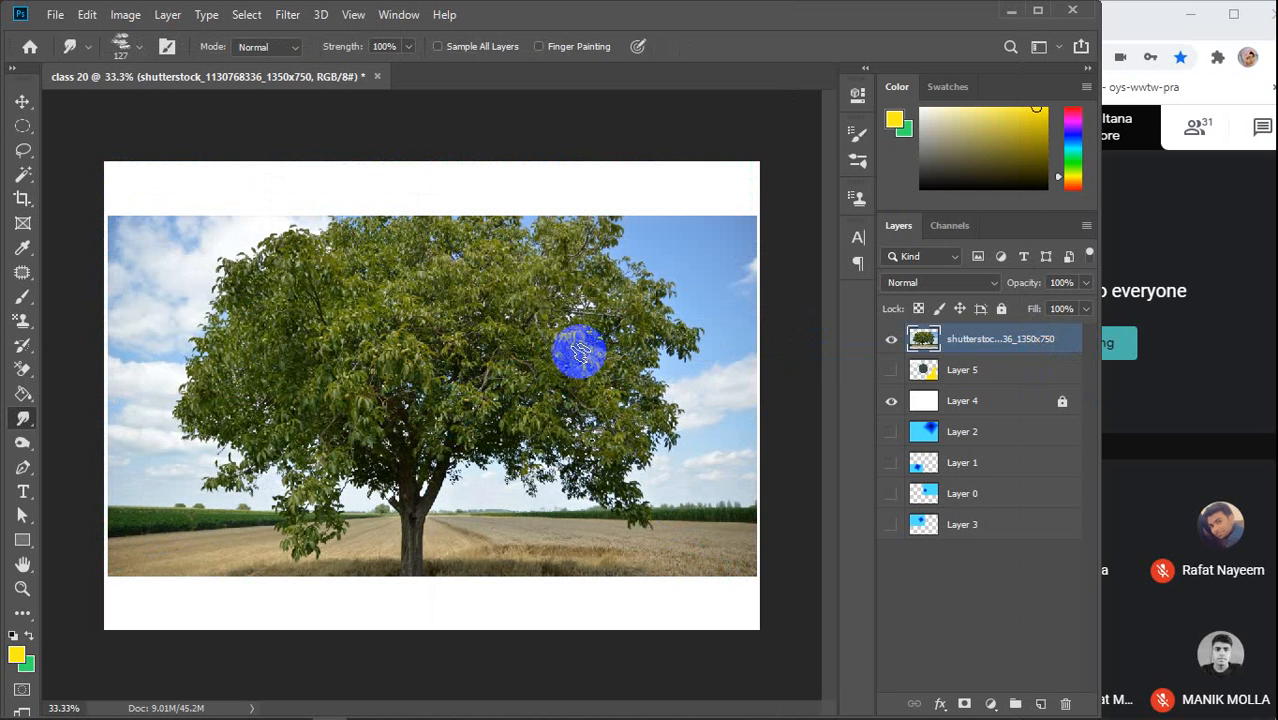
Activate the Blur Tool and try it on the clouds beside the tree
{"action": "left_click", "coordinate": [23, 420]}
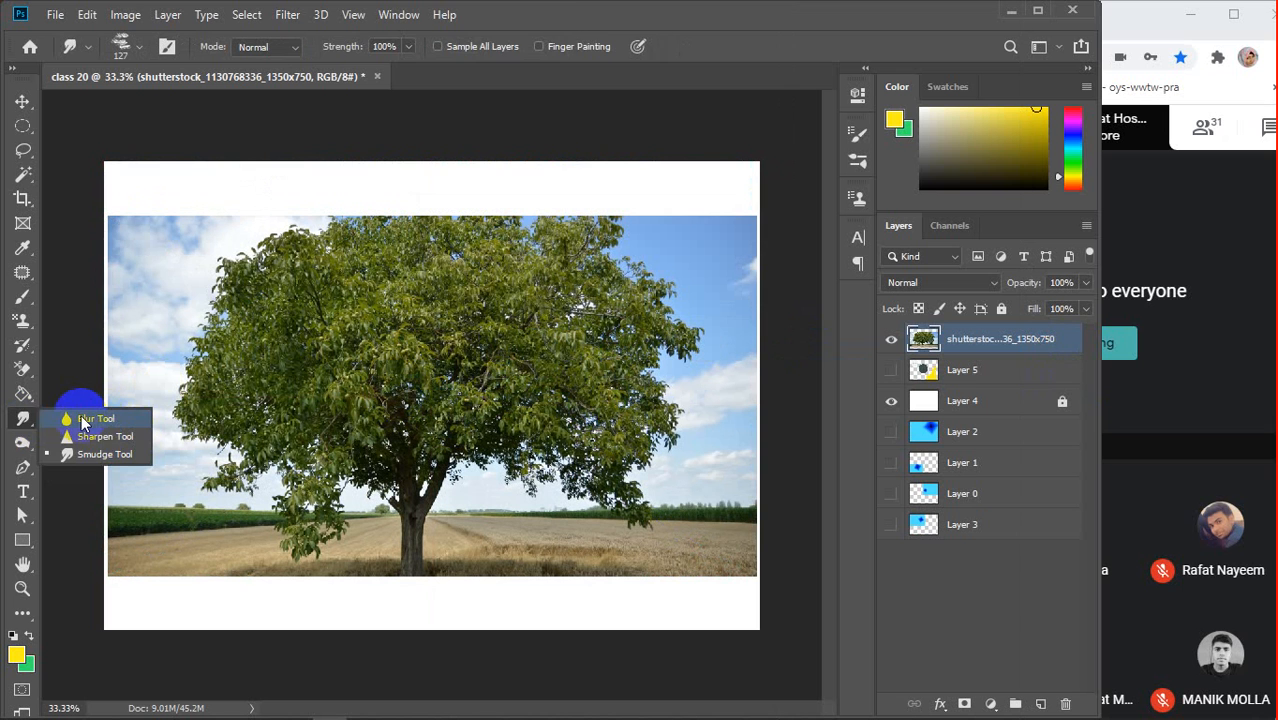
{"action": "left_click", "coordinate": [81, 419]}
{"action": "left_click_drag", "start_coordinate": [148, 372], "coordinate": [208, 366]}
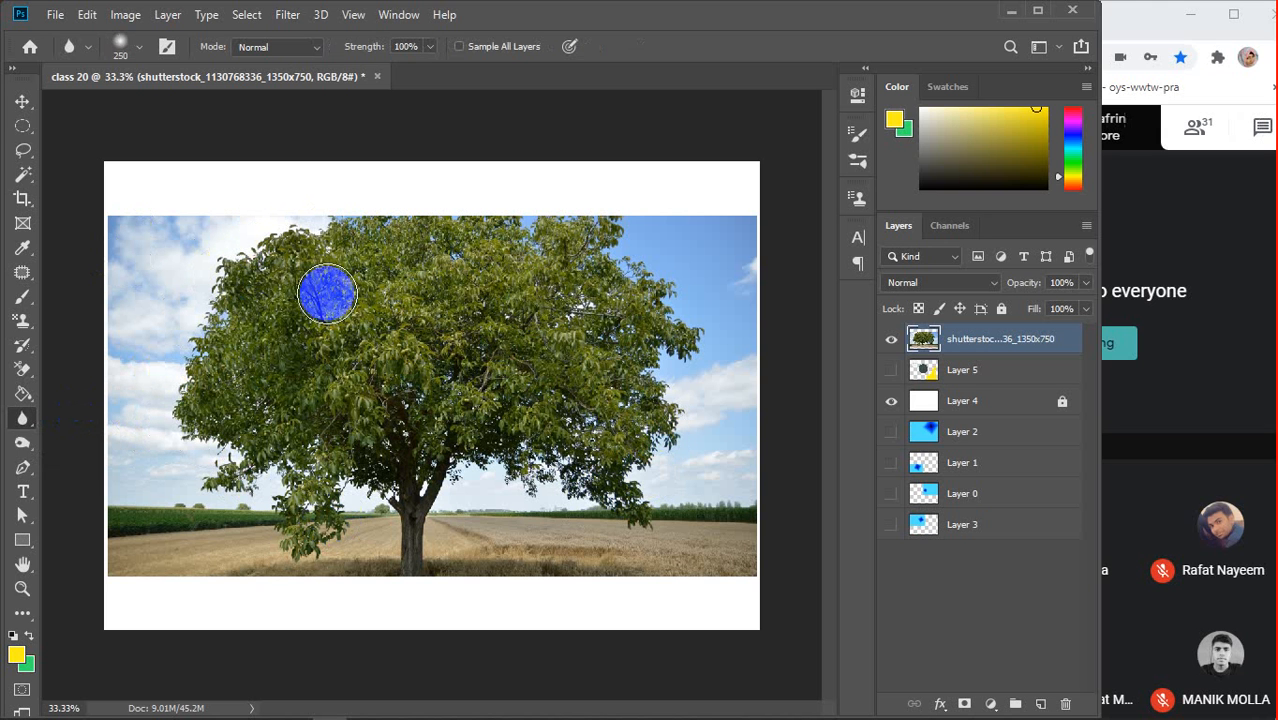
Try grass brushes 6 and 8 for the Blur Tool, collapse their group, and choose the soft round brush with 0% hardness
{"action": "left_click", "coordinate": [140, 51]}
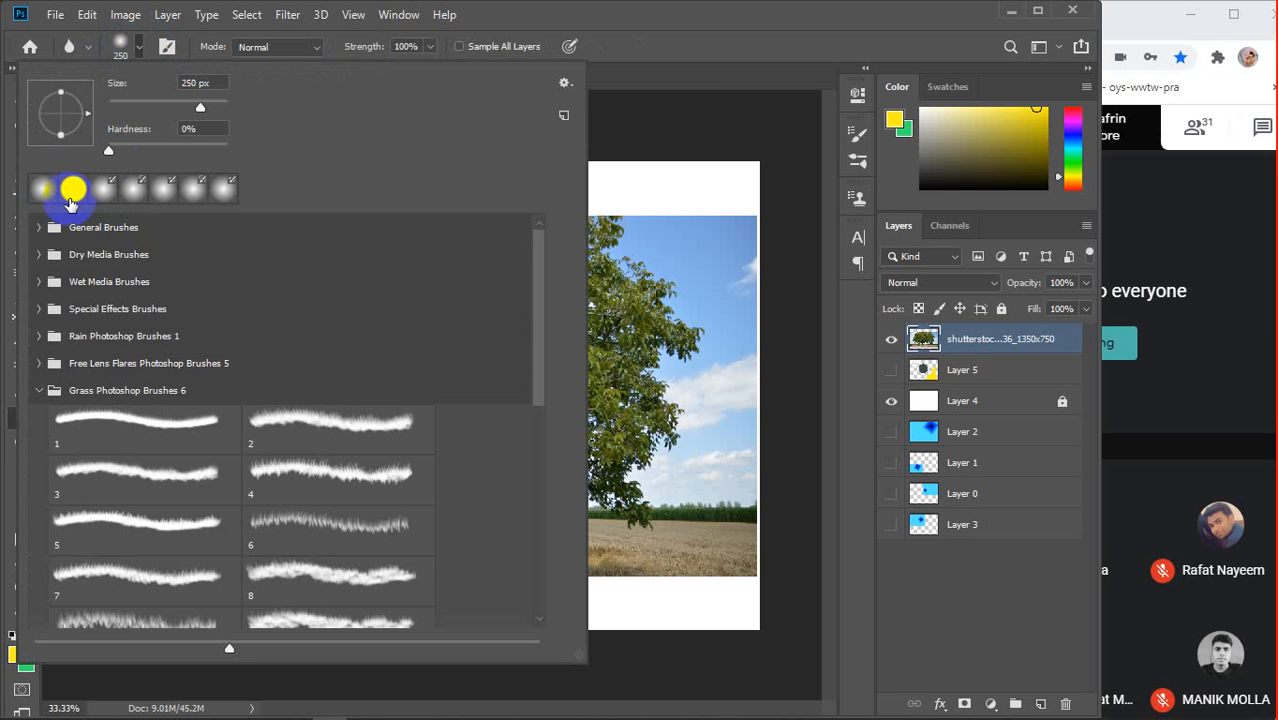
{"action": "left_click", "coordinate": [306, 546]}
{"action": "left_click", "coordinate": [376, 538]}
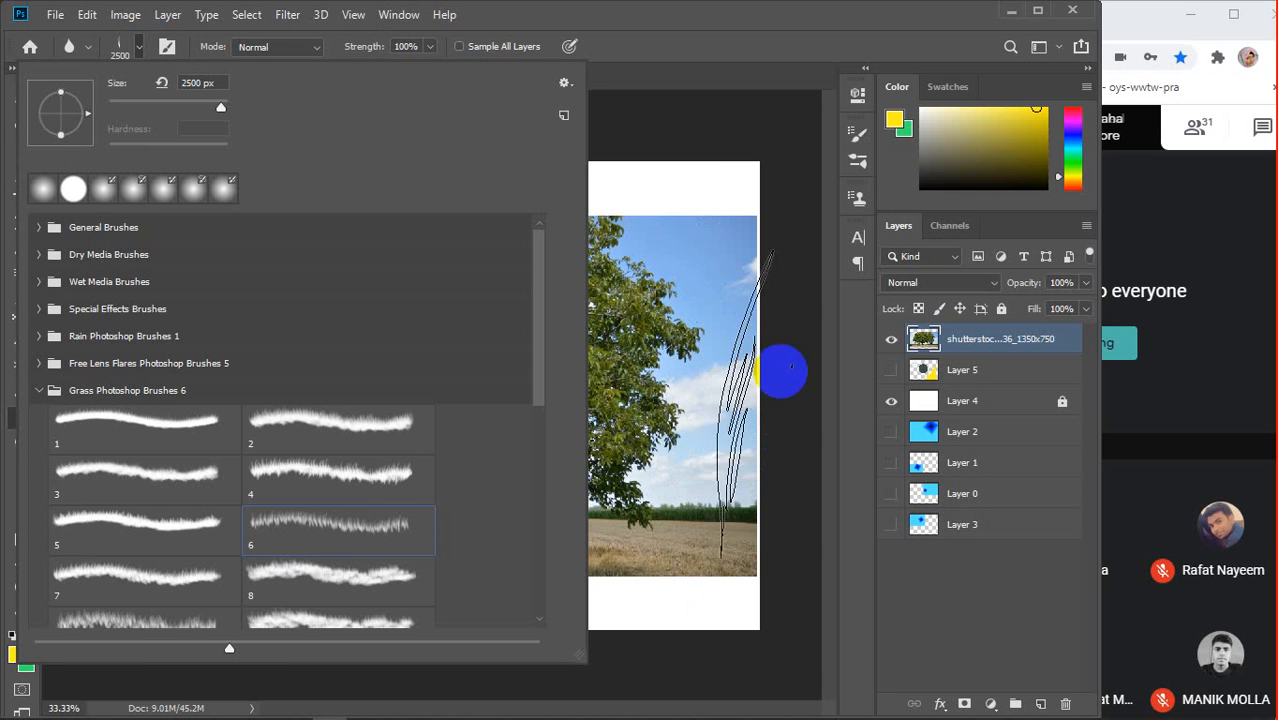
{"action": "left_click", "coordinate": [357, 578]}
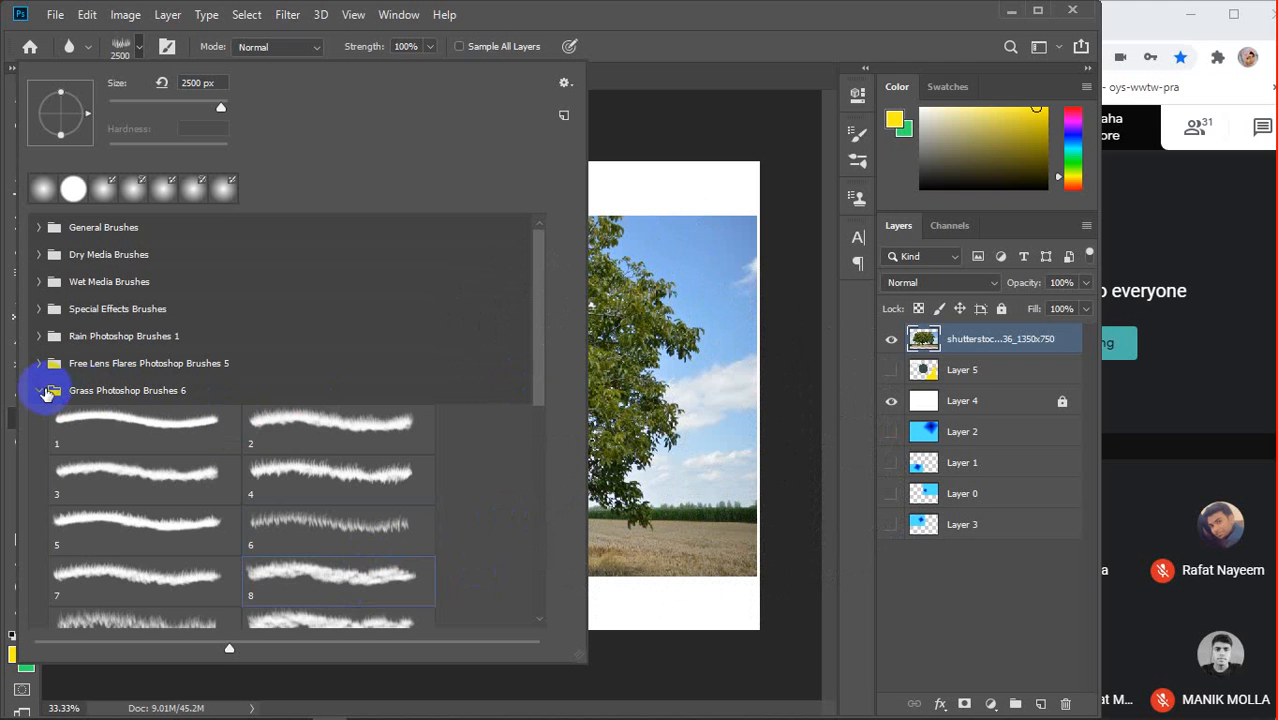
{"action": "left_click", "coordinate": [40, 393]}
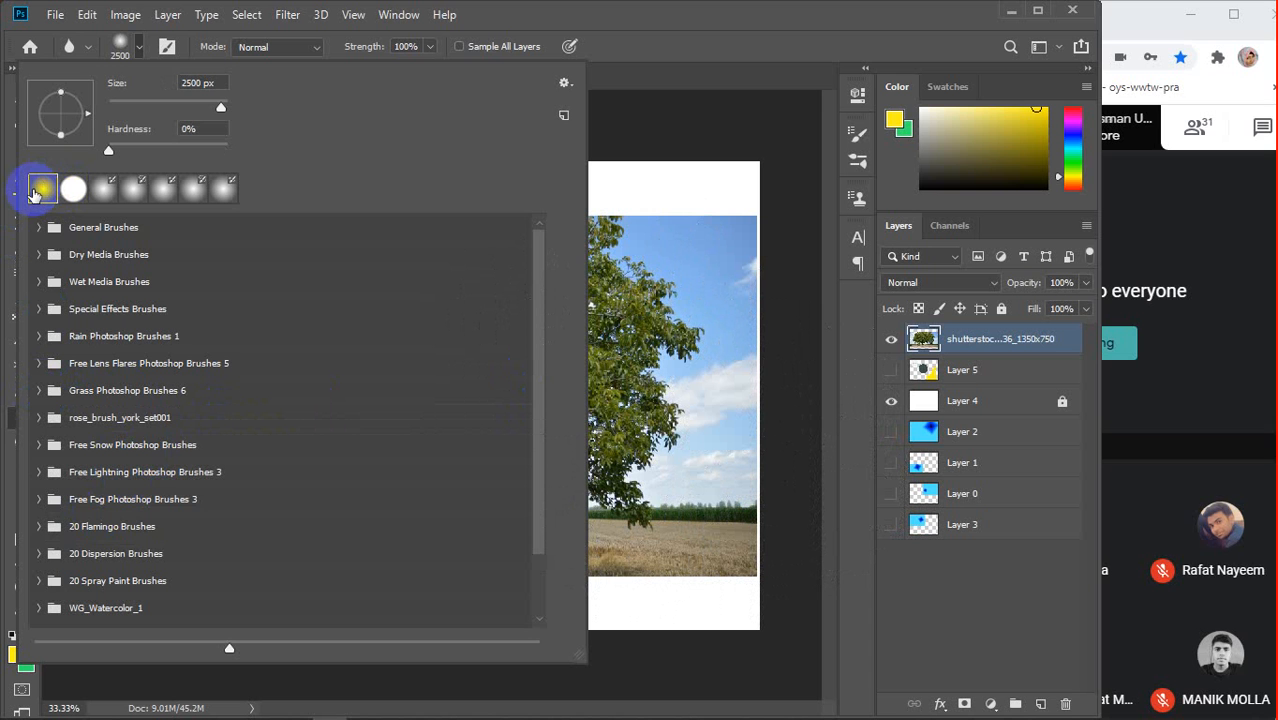
{"action": "left_click", "coordinate": [137, 45]}
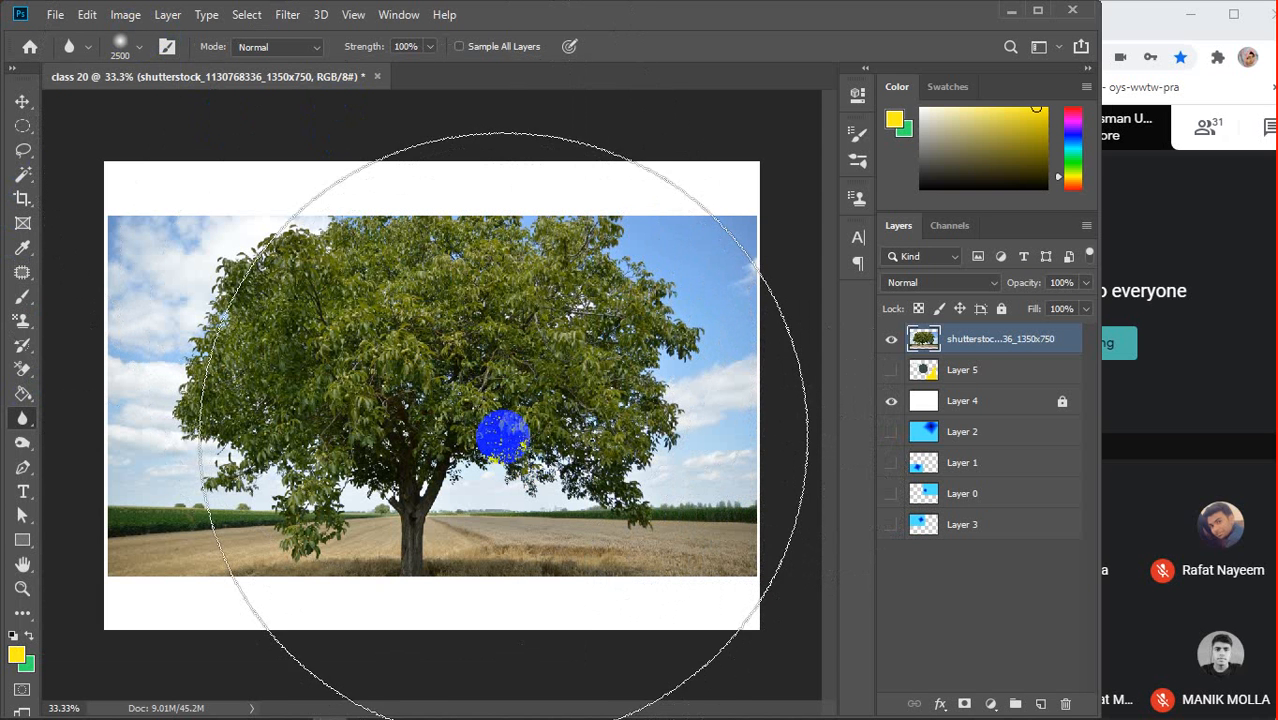
Reduce the Blur Tool's brush size to 400 px
{"action": "key", "text": "bracketleft"}
{"action": "key", "text": "bracketleft"}
{"action": "key", "text": "bracketleft"}
{"action": "key", "text": "bracketleft"}
{"action": "key", "text": "bracketleft"}
{"action": "key", "text": "bracketleft"}
{"action": "key", "text": "bracketleft"}
{"action": "key", "text": "bracketleft"}
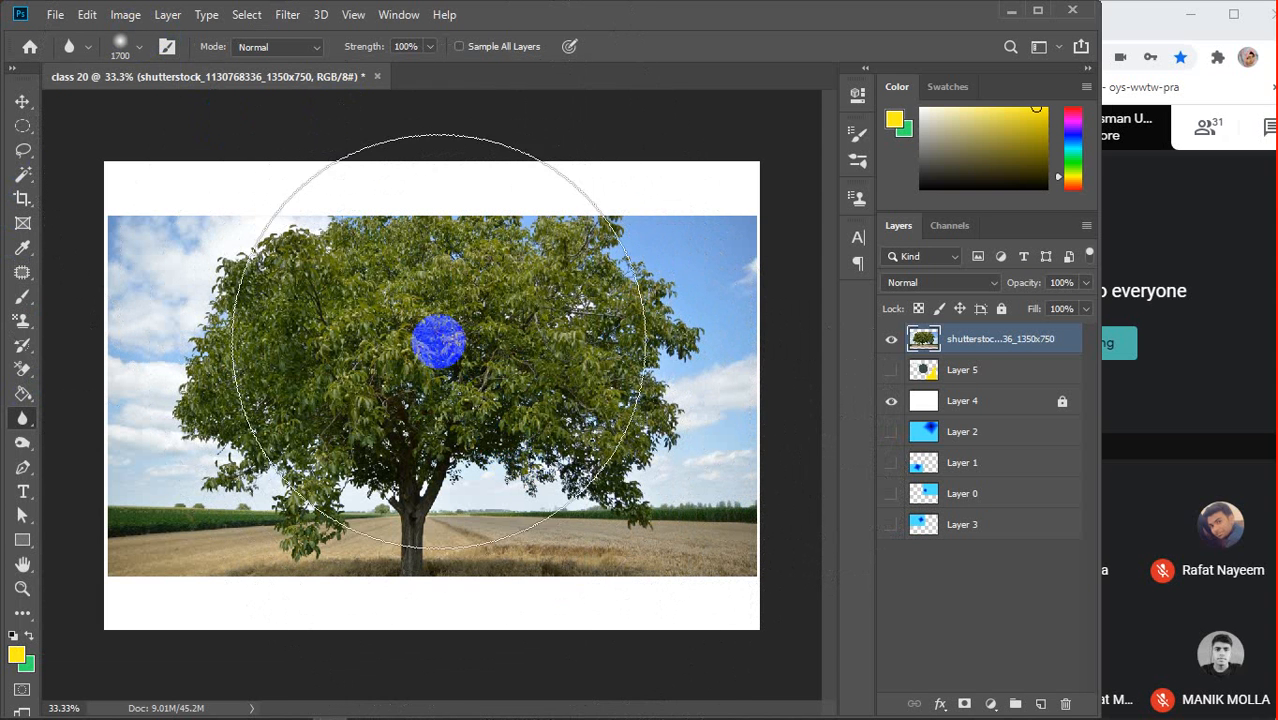
{"action": "key", "text": "bracketleft"}
{"action": "key", "text": "bracketleft"}
{"action": "key", "text": "bracketleft"}
{"action": "key", "text": "bracketleft"}
{"action": "key", "text": "bracketleft"}
{"action": "key", "text": "bracketleft"}
{"action": "key", "text": "bracketleft"}
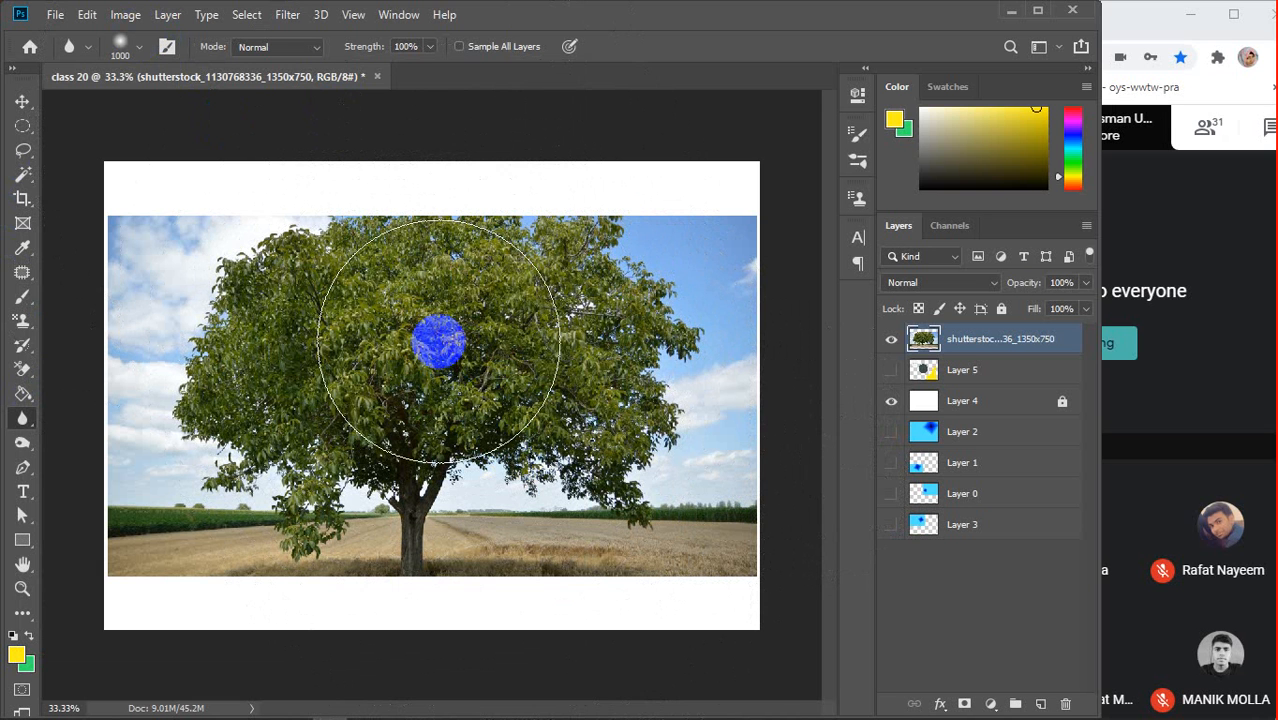
{"action": "key", "text": "bracketleft"}
{"action": "key", "text": "bracketleft"}
{"action": "key", "text": "bracketleft"}
{"action": "key", "text": "bracketleft"}
{"action": "key", "text": "bracketleft"}
{"action": "key", "text": "bracketleft"}
{"action": "key", "text": "bracketleft"}
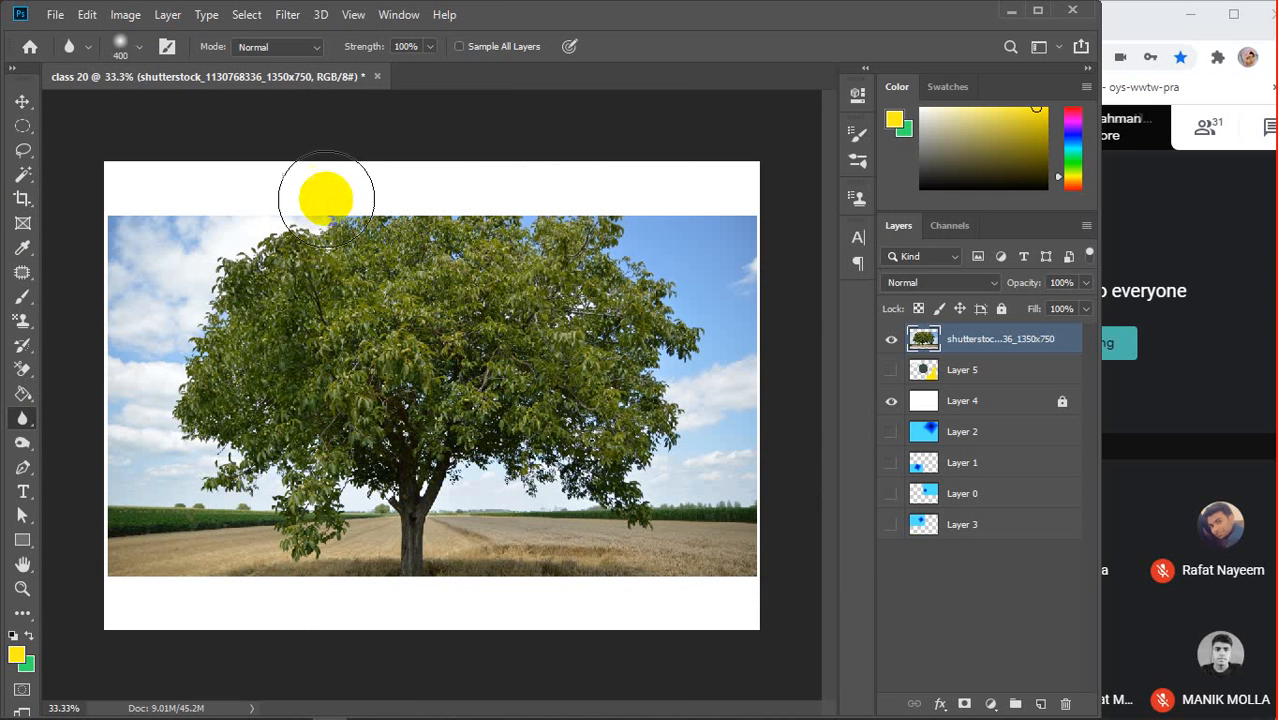
Review the Blur Tool's blending modes from Darken to Luminosity, keeping Normal selected
{"action": "left_click", "coordinate": [316, 50]}
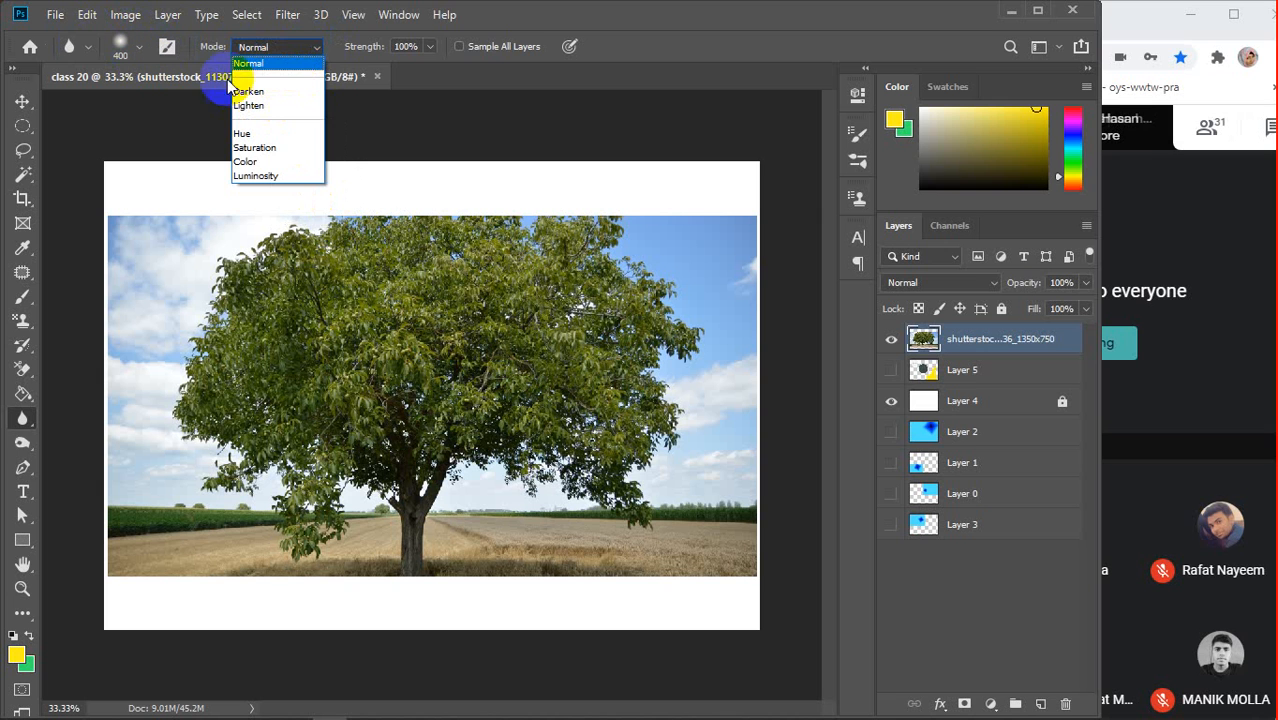
{"action": "left_click", "coordinate": [313, 50]}
{"action": "left_click", "coordinate": [313, 54]}
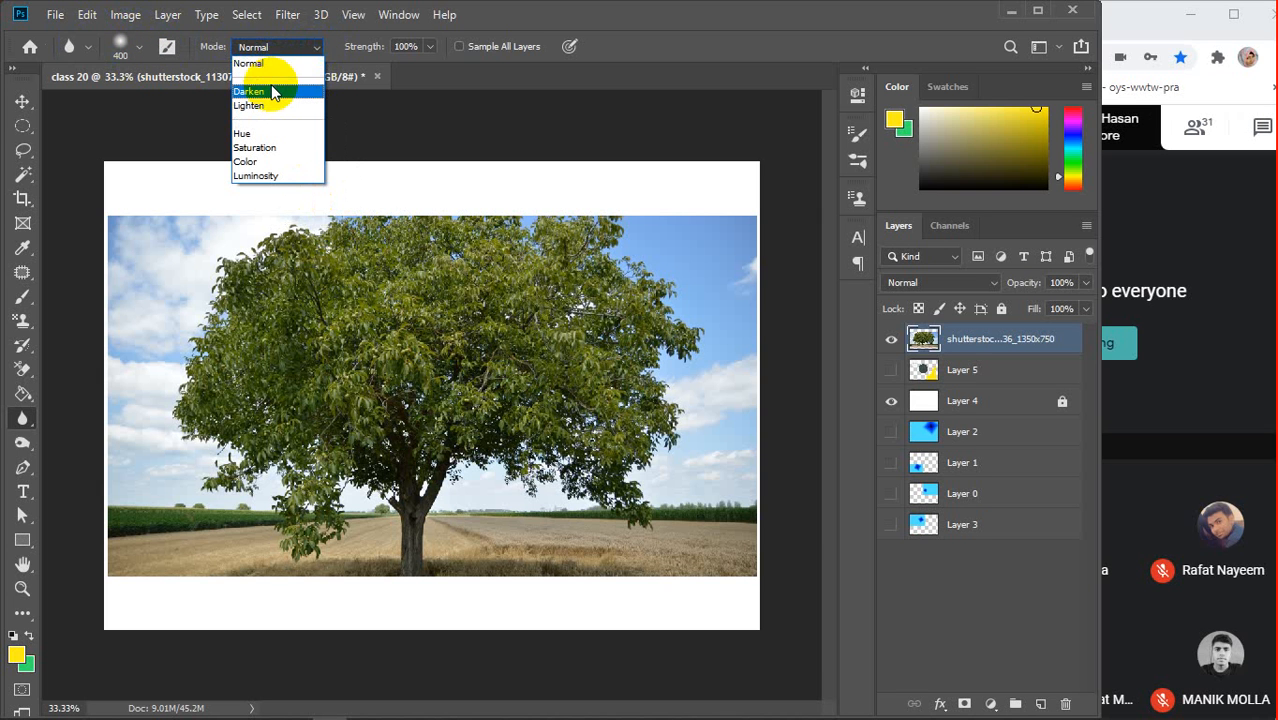
{"action": "left_click", "coordinate": [282, 47]}
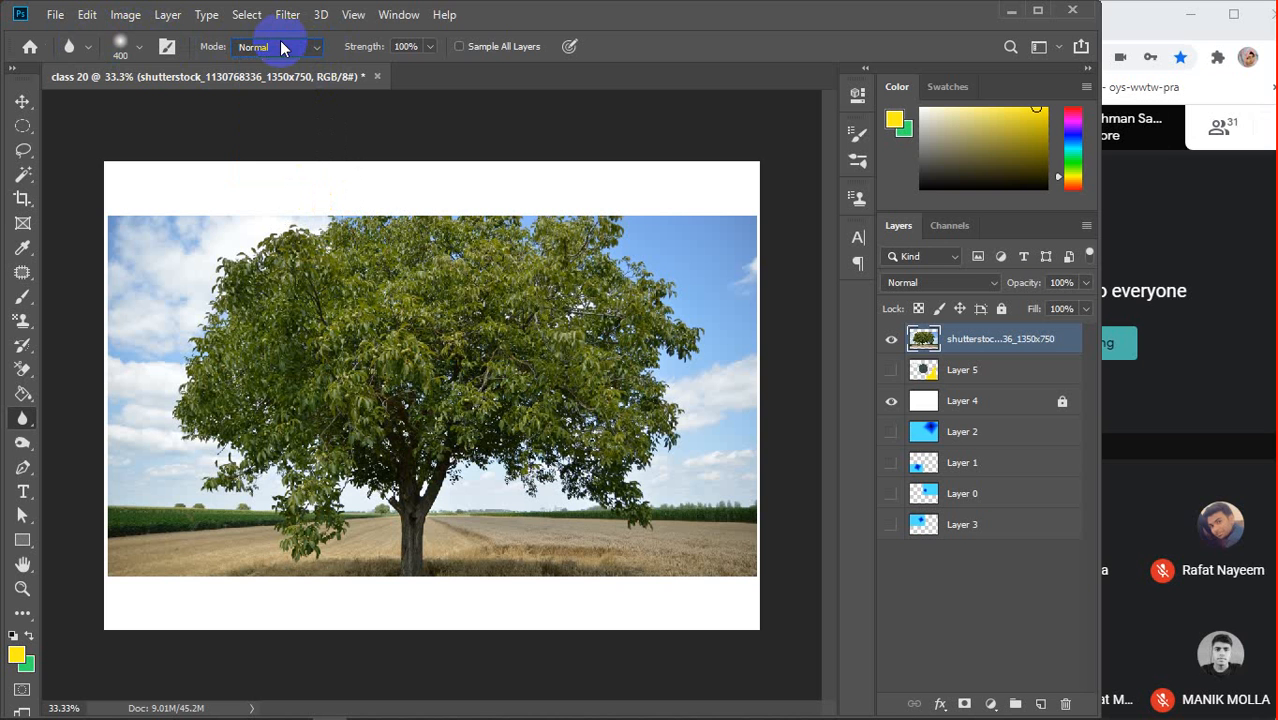
{"action": "left_click", "coordinate": [313, 53]}
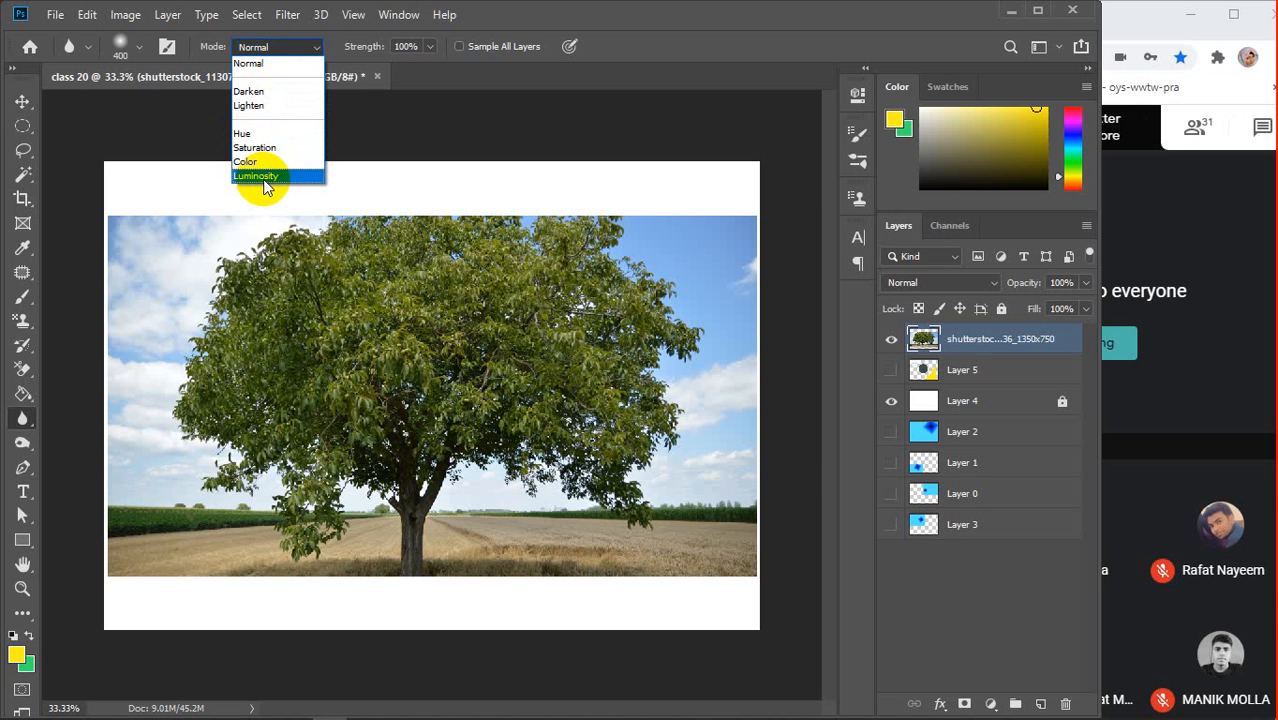
{"action": "left_click", "coordinate": [268, 48]}
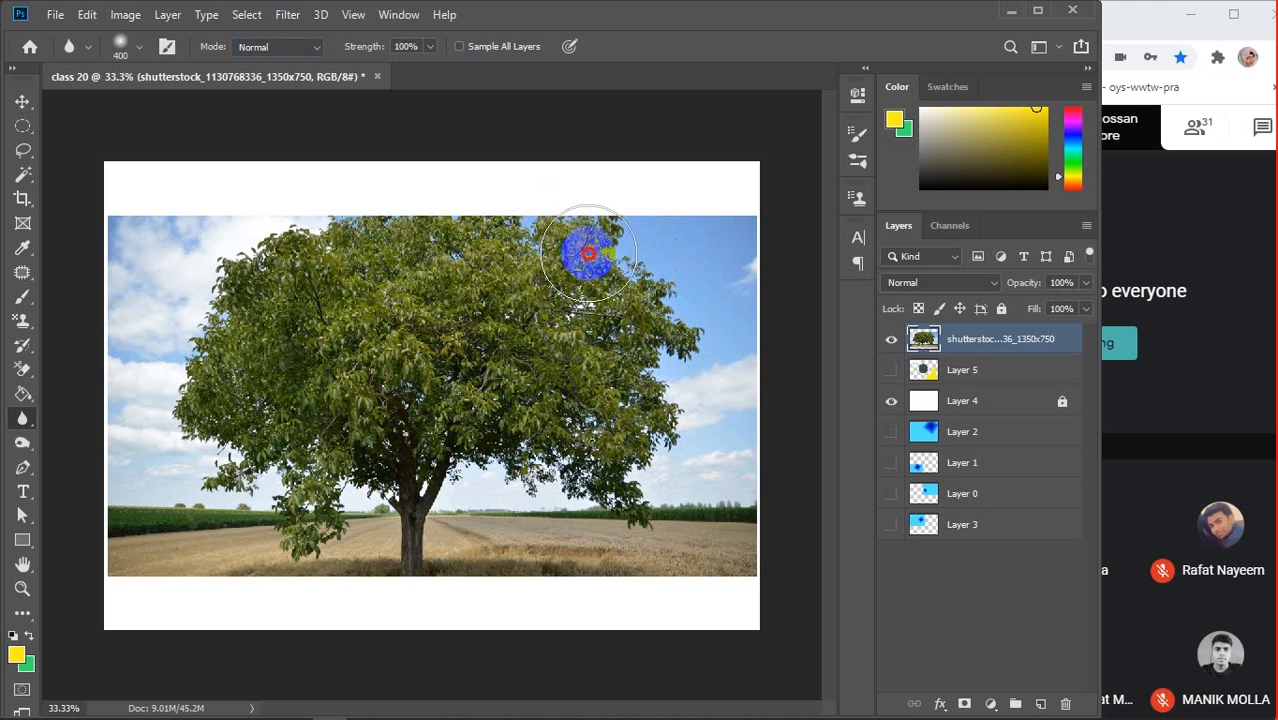
Blur the tree's upper-right foliage with the 400 px brush at 100% strength, and hide the tree photo layer
{"action": "mouse_move", "coordinate": [589, 254]}
{"action": "left_mouse_down"}
{"action": "mouse_move", "coordinate": [640, 316]}
{"action": "mouse_move", "coordinate": [582, 241]}
{"action": "mouse_move", "coordinate": [639, 302]}
{"action": "mouse_move", "coordinate": [640, 332]}
{"action": "mouse_move", "coordinate": [598, 256]}
{"action": "mouse_move", "coordinate": [669, 319]}
{"action": "mouse_move", "coordinate": [669, 387]}
{"action": "mouse_move", "coordinate": [616, 360]}
{"action": "mouse_move", "coordinate": [609, 256]}
{"action": "mouse_move", "coordinate": [656, 363]}
{"action": "mouse_move", "coordinate": [637, 411]}
{"action": "mouse_move", "coordinate": [606, 269]}
{"action": "mouse_move", "coordinate": [639, 300]}
{"action": "mouse_move", "coordinate": [655, 373]}
{"action": "mouse_move", "coordinate": [614, 362]}
{"action": "mouse_move", "coordinate": [581, 244]}
{"action": "mouse_move", "coordinate": [571, 271]}
{"action": "mouse_move", "coordinate": [669, 297]}
{"action": "mouse_move", "coordinate": [623, 241]}
{"action": "mouse_move", "coordinate": [556, 268]}
{"action": "mouse_move", "coordinate": [623, 317]}
{"action": "mouse_move", "coordinate": [641, 249]}
{"action": "mouse_move", "coordinate": [560, 224]}
{"action": "mouse_move", "coordinate": [642, 338]}
{"action": "mouse_move", "coordinate": [682, 339]}
{"action": "mouse_move", "coordinate": [686, 312]}
{"action": "mouse_move", "coordinate": [558, 242]}
{"action": "mouse_move", "coordinate": [626, 310]}
{"action": "mouse_move", "coordinate": [651, 397]}
{"action": "mouse_move", "coordinate": [629, 479]}
{"action": "mouse_move", "coordinate": [659, 323]}
{"action": "mouse_move", "coordinate": [748, 341]}
{"action": "left_mouse_up"}
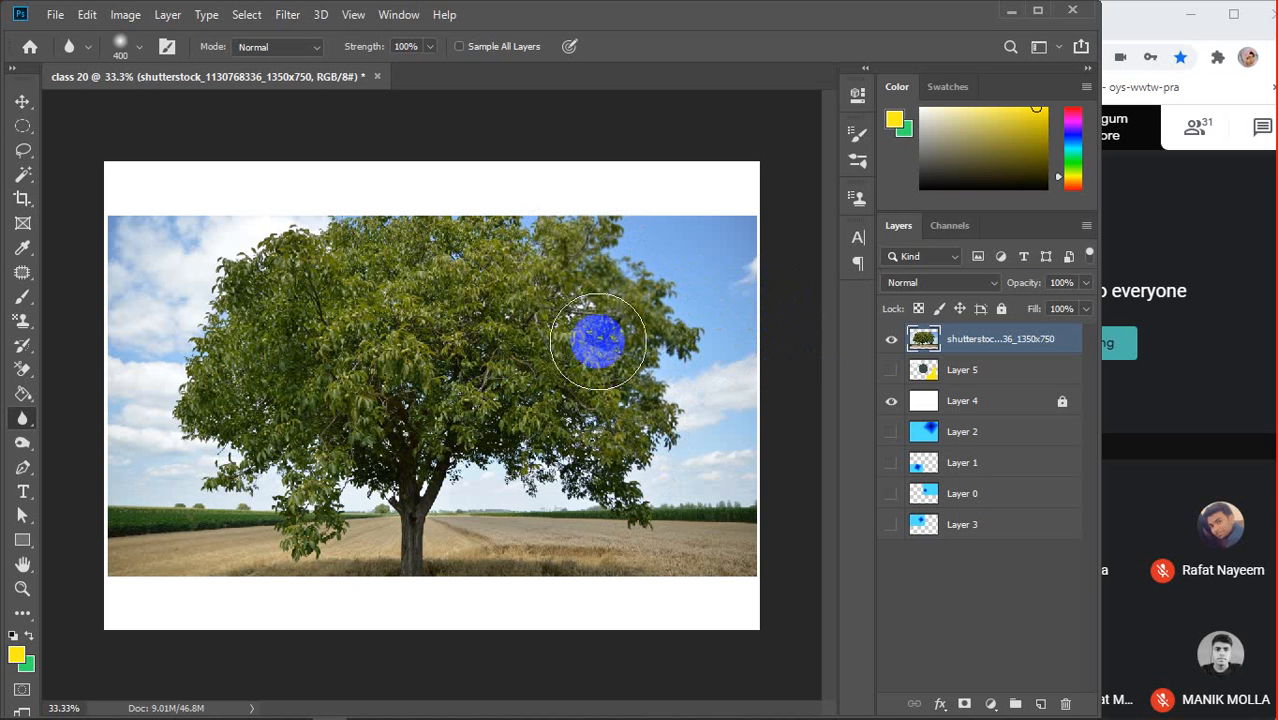
{"action": "left_click", "coordinate": [891, 340]}
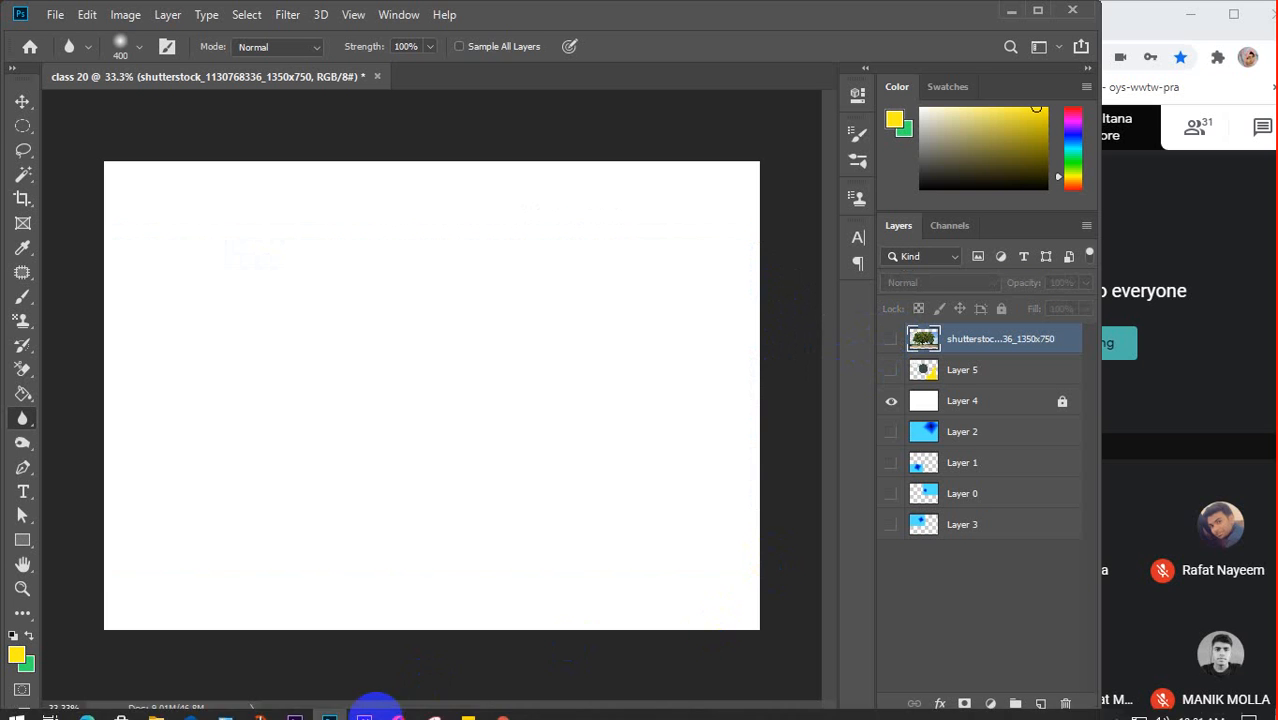
Switch to the Chrome window with the tree image results and search Google Images for "corporate model"
{"action": "mouse_move", "coordinate": [503, 706]}
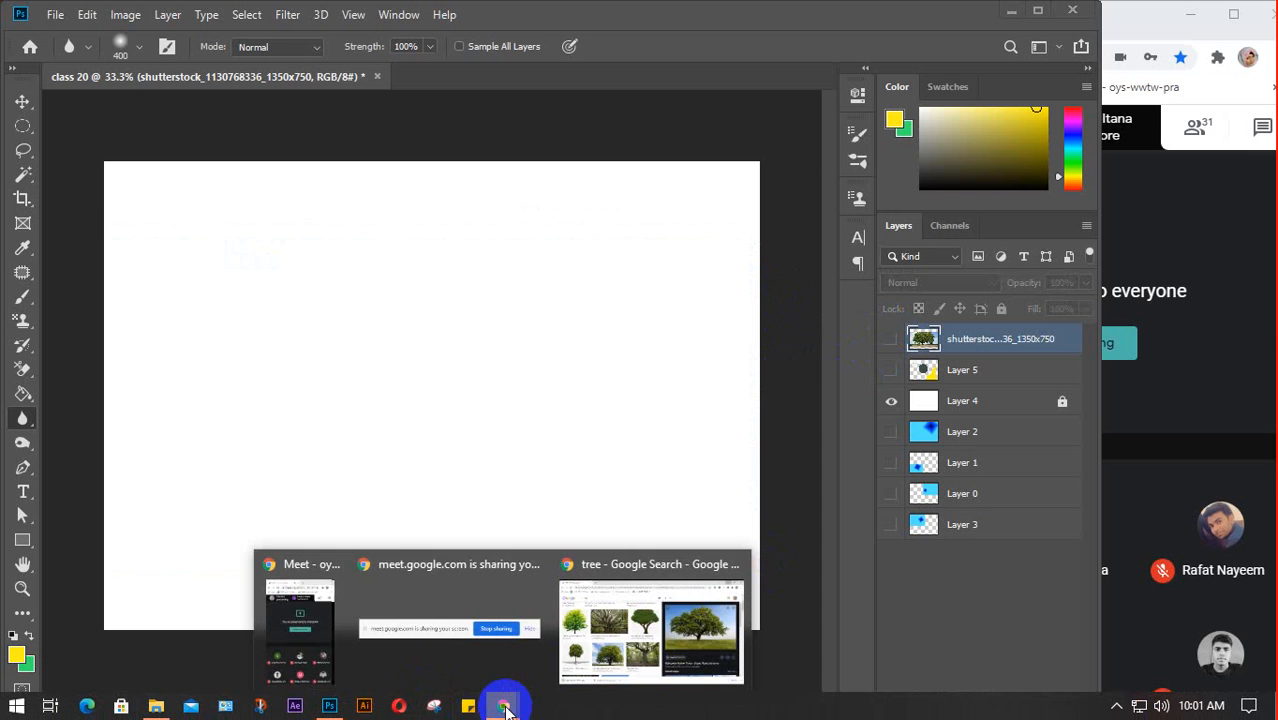
{"action": "left_click", "coordinate": [665, 640]}
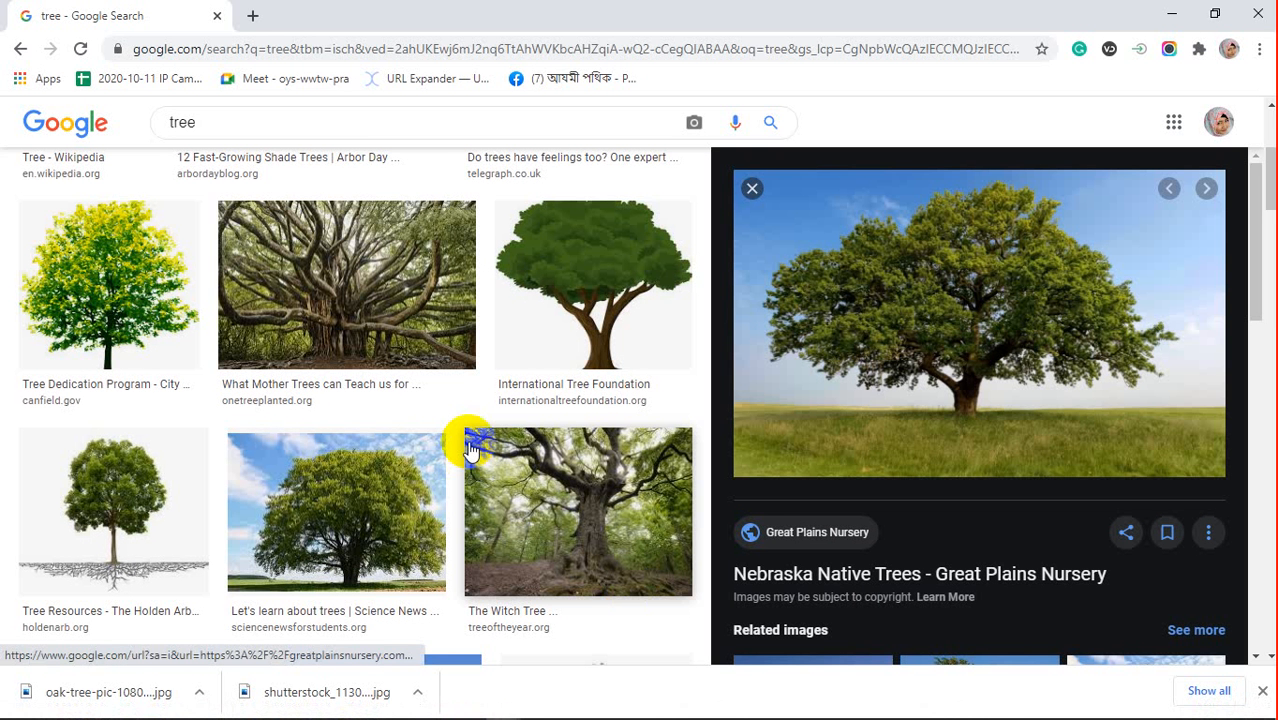
{"action": "left_click_drag", "start_coordinate": [200, 124], "coordinate": [168, 121]}
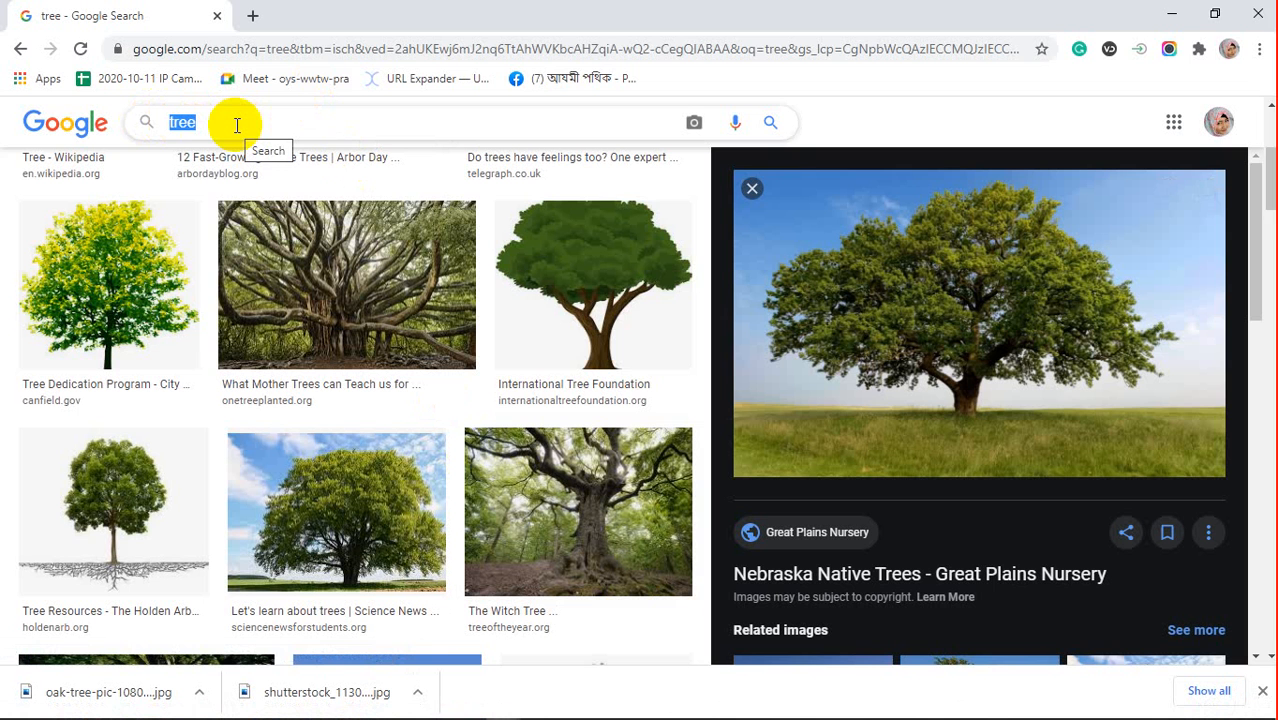
{"action": "type", "text": "corpor"}
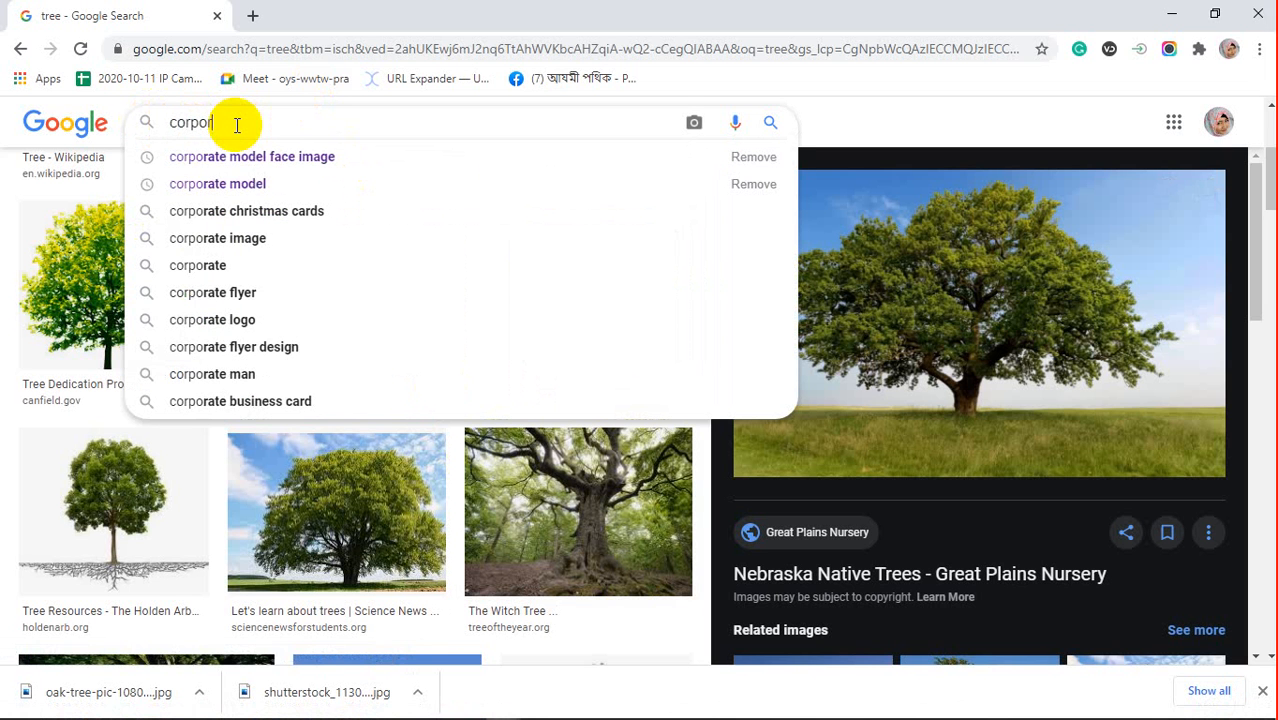
{"action": "type", "text": "ate"}
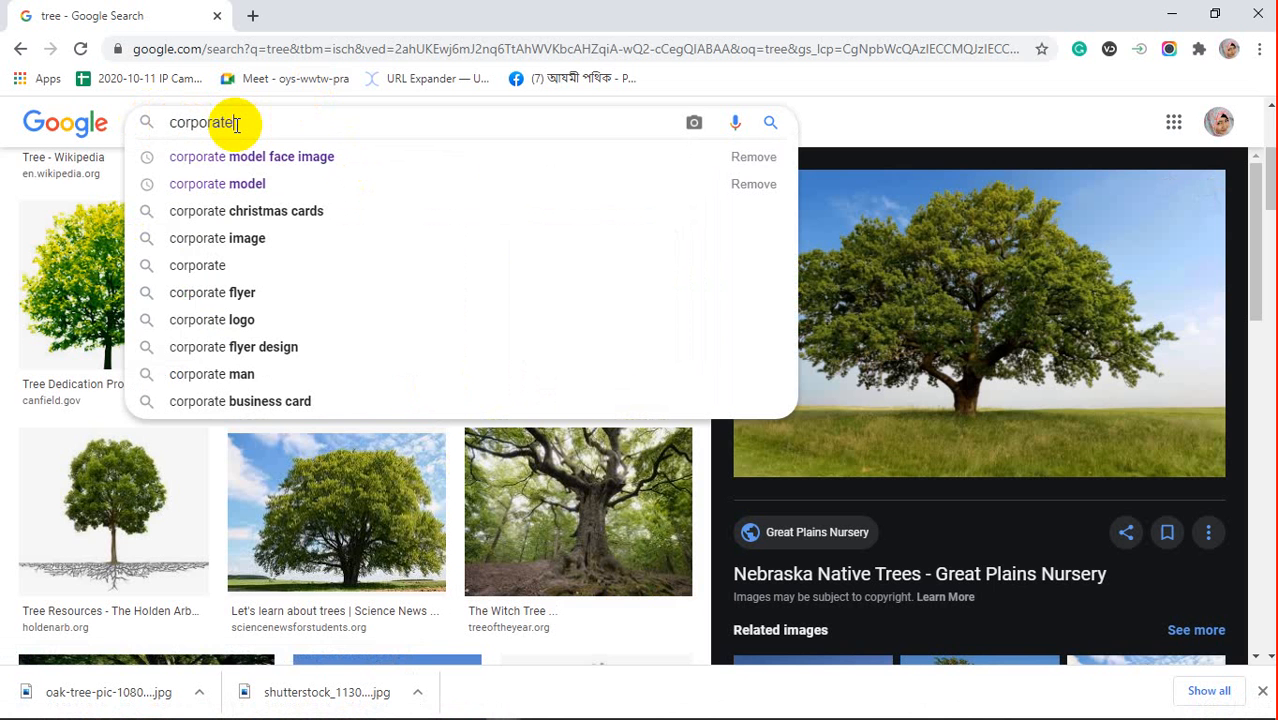
{"action": "key", "text": "Down"}
{"action": "key", "text": "Down"}
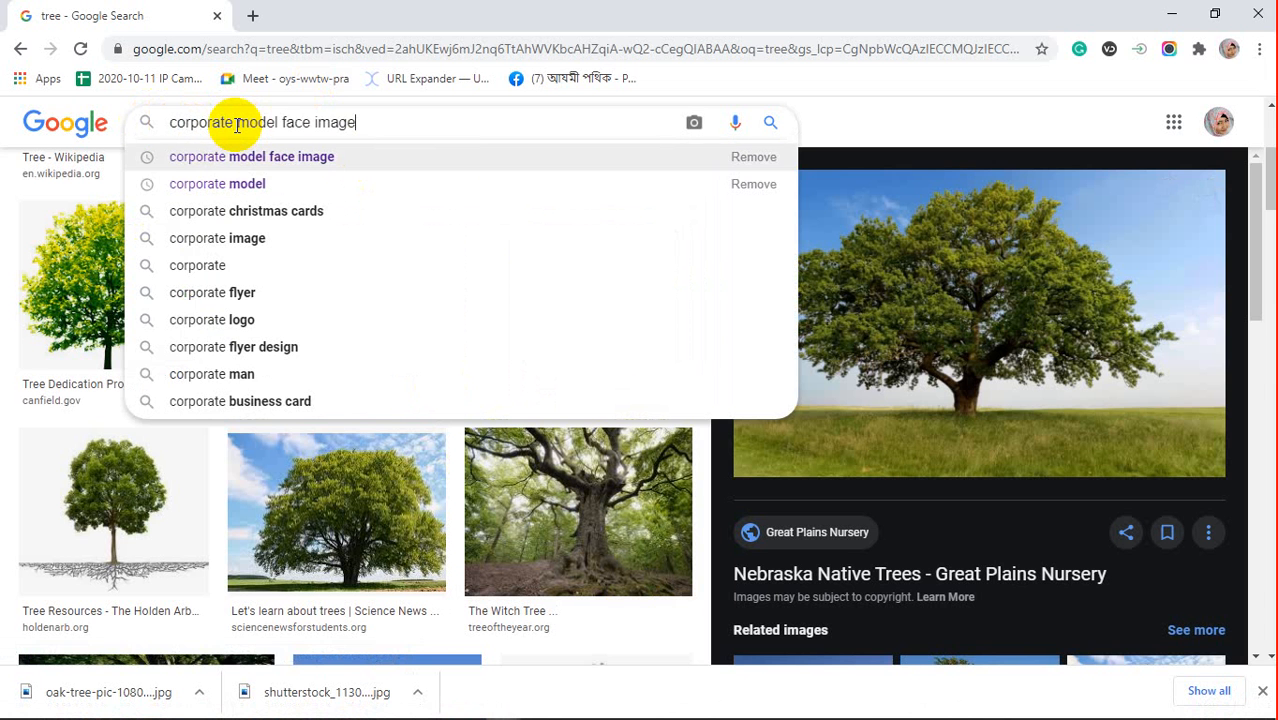
{"action": "key", "text": "Return"}
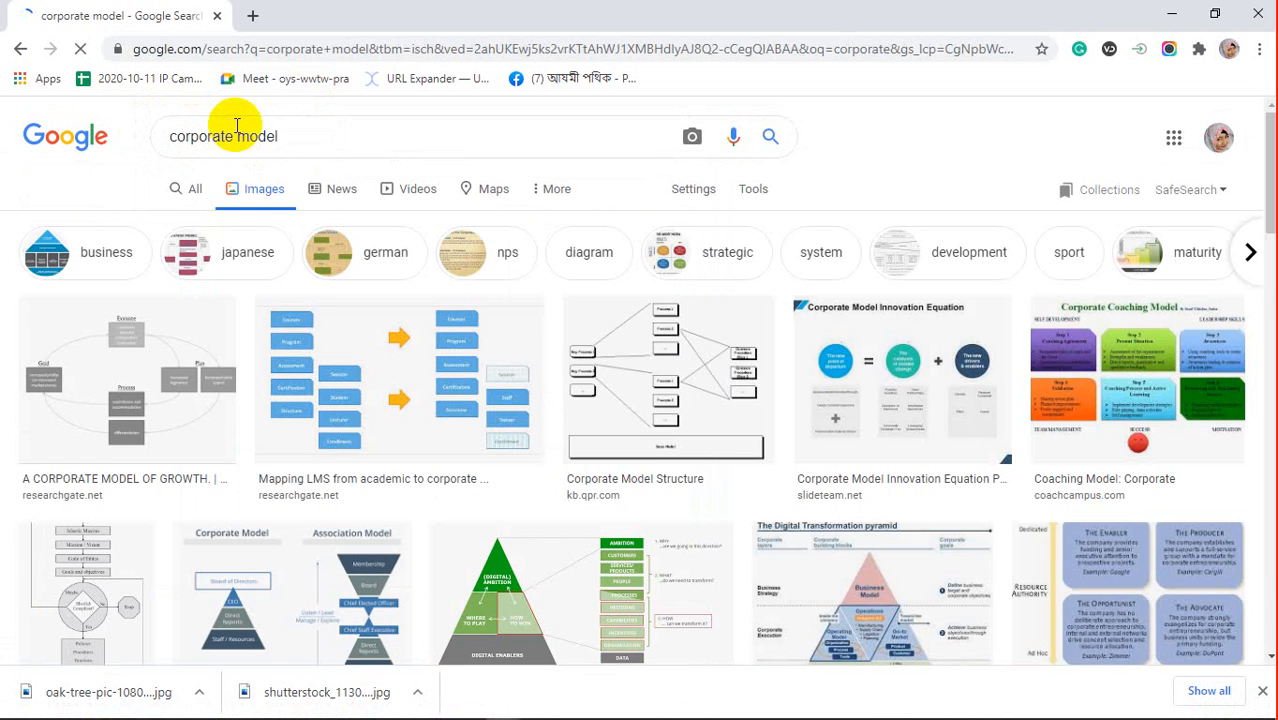
Refine the image search to "corporate girl model"
{"action": "left_click", "coordinate": [310, 139]}
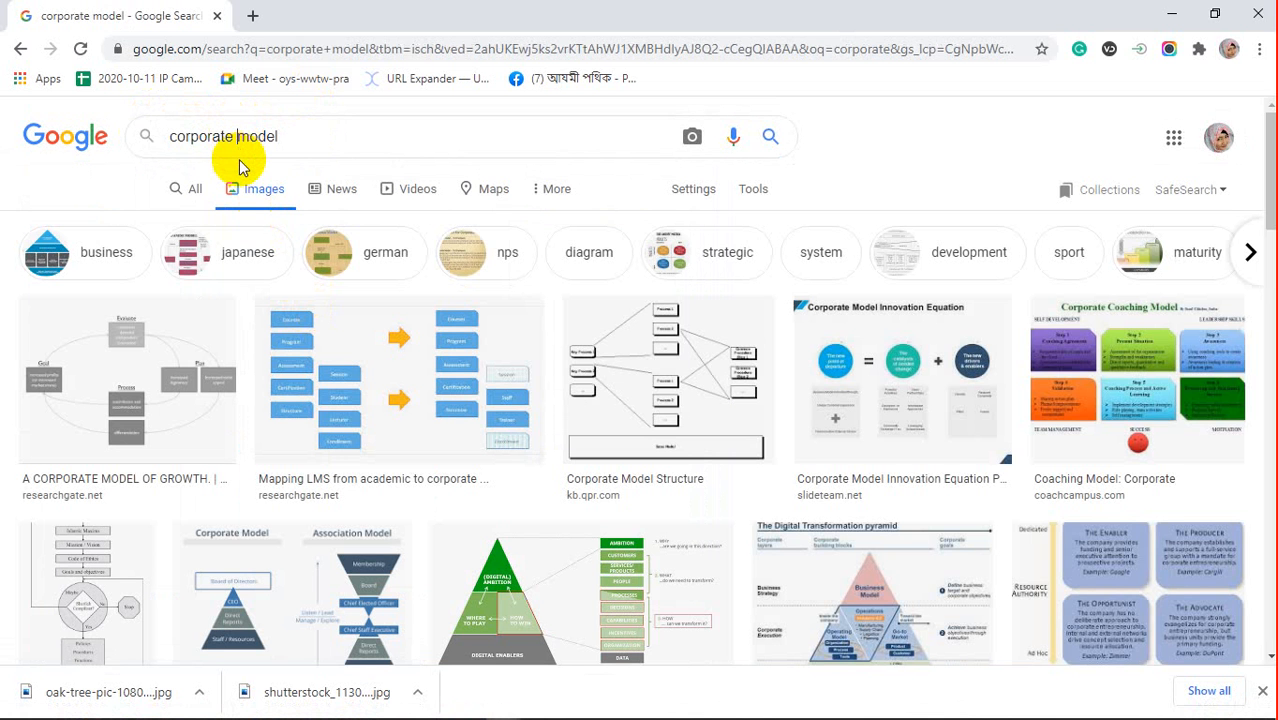
{"action": "type", "text": "girl"}
{"action": "key", "text": "Return"}
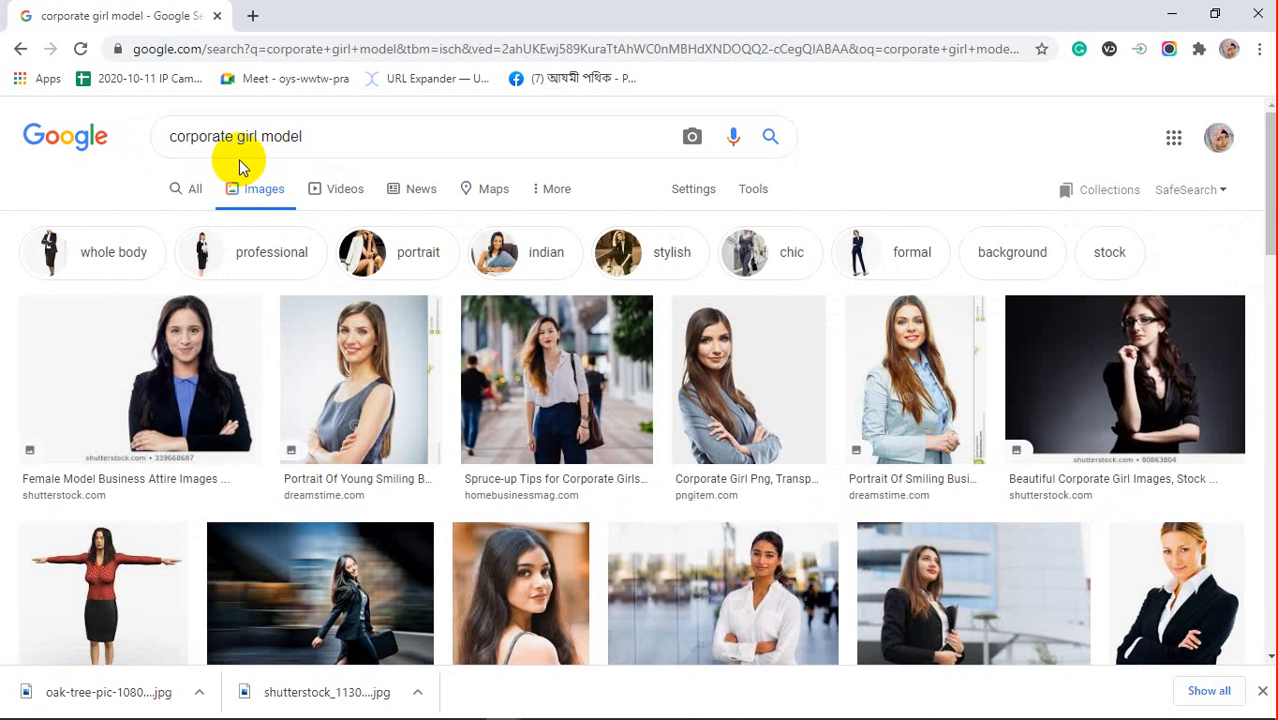
Open the preview of the homebusinessmag.com "Spruce-up Tips for Corporate Girls" photo from the image results
{"action": "left_click", "coordinate": [578, 393]}
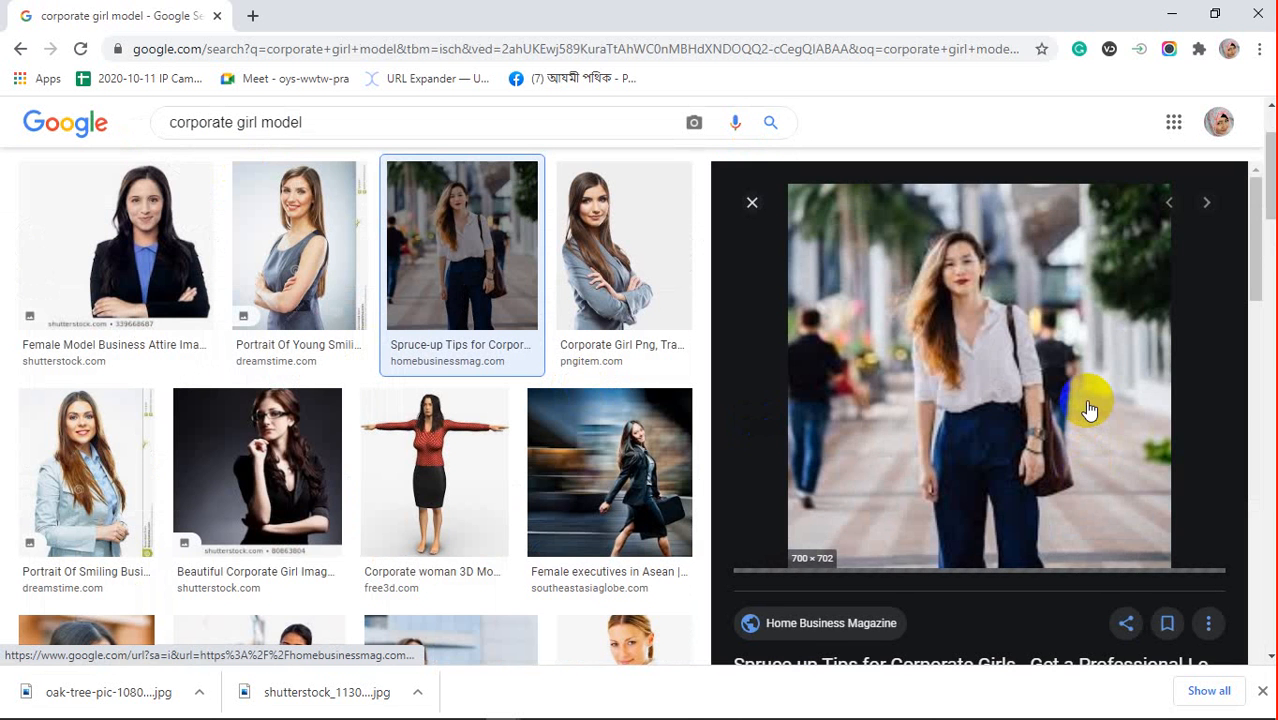
{"action": "right_click", "coordinate": [1016, 326]}
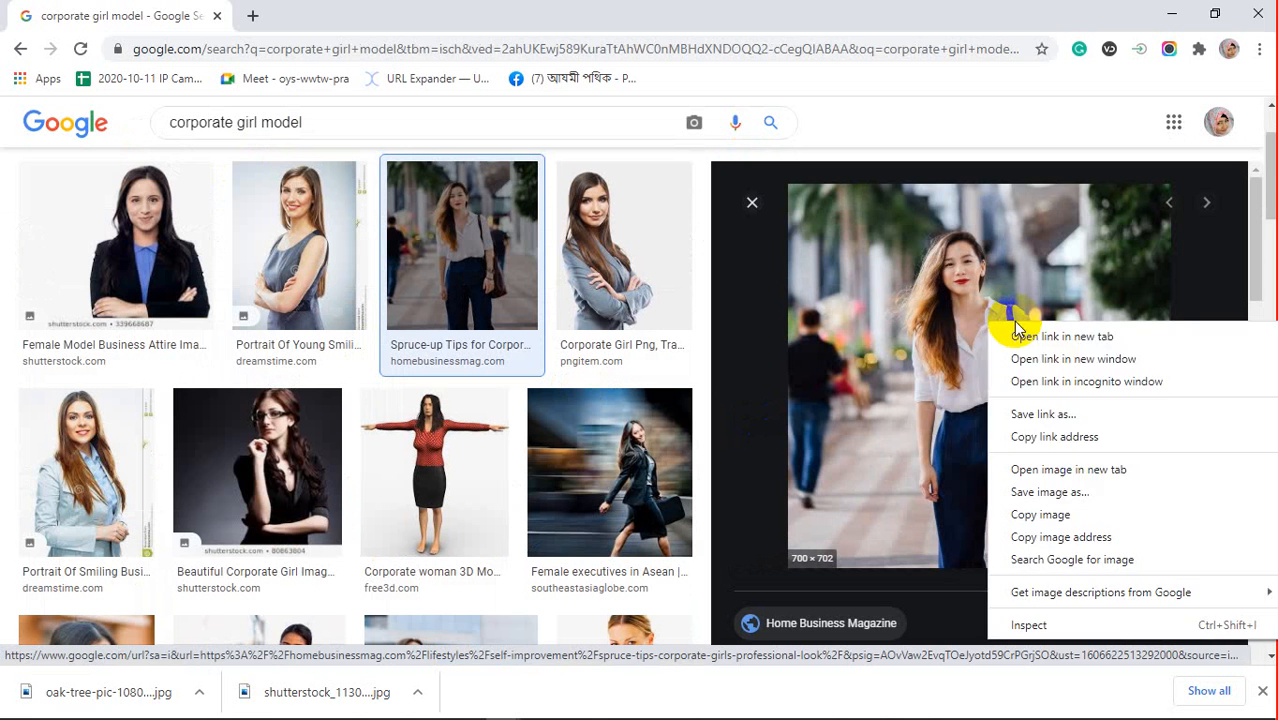
{"action": "left_click", "coordinate": [1050, 492]}
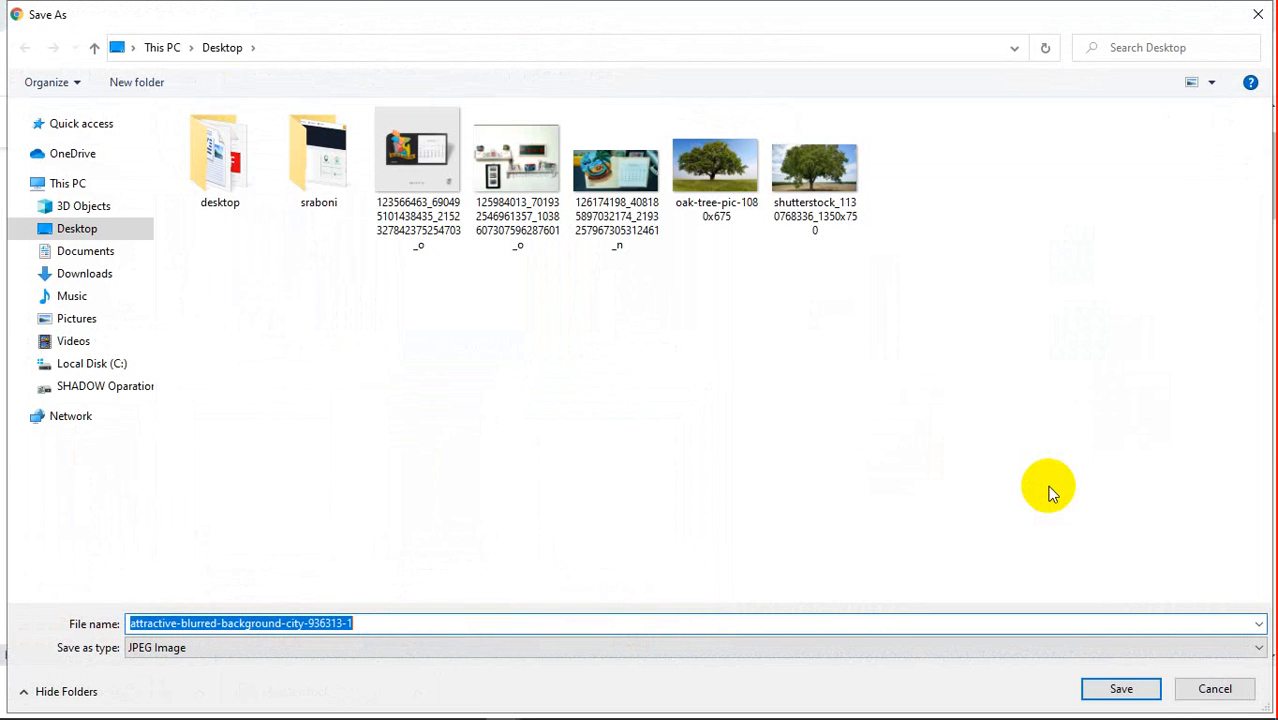
{"action": "left_click", "coordinate": [1222, 692]}
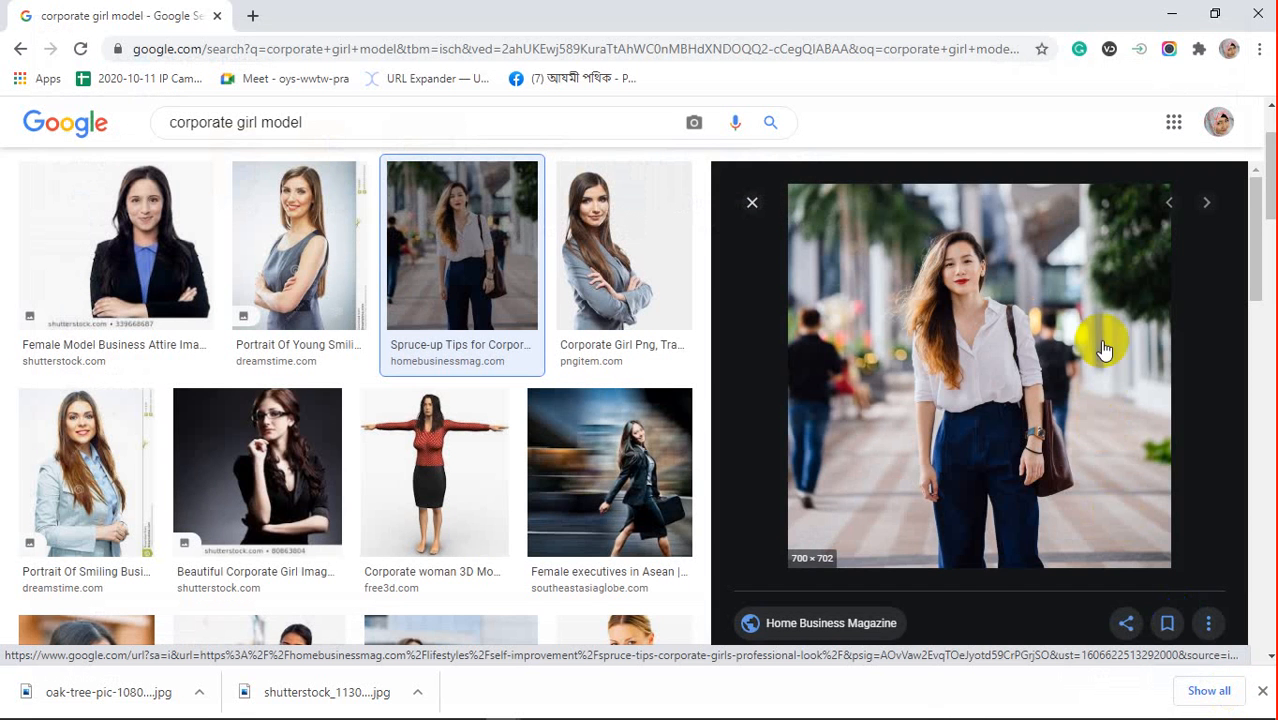
Browse the related images of the previewed photo and open the Pinterest "Pin on Business Attire" image of a woman on a brick sidewalk
{"action": "scroll", "coordinate": [1030, 465], "scroll_direction": "down", "scroll_amount": 4}
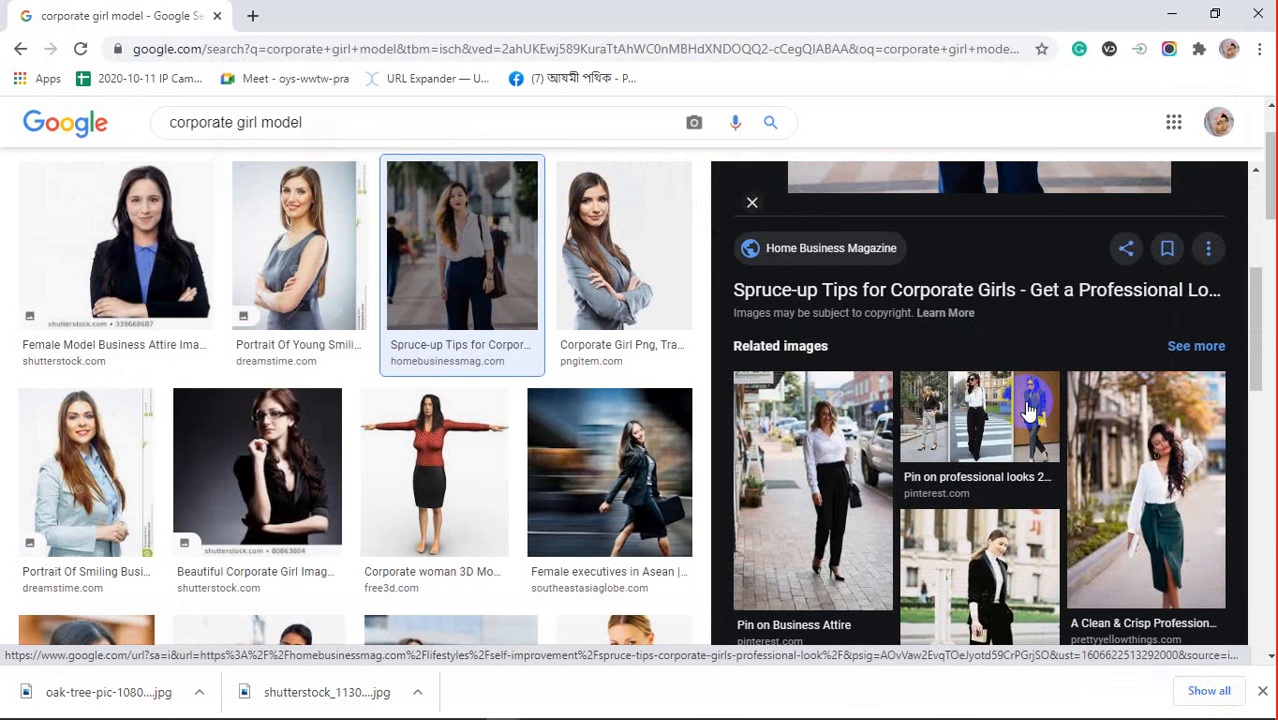
{"action": "scroll", "coordinate": [1028, 410], "scroll_direction": "down", "scroll_amount": 5}
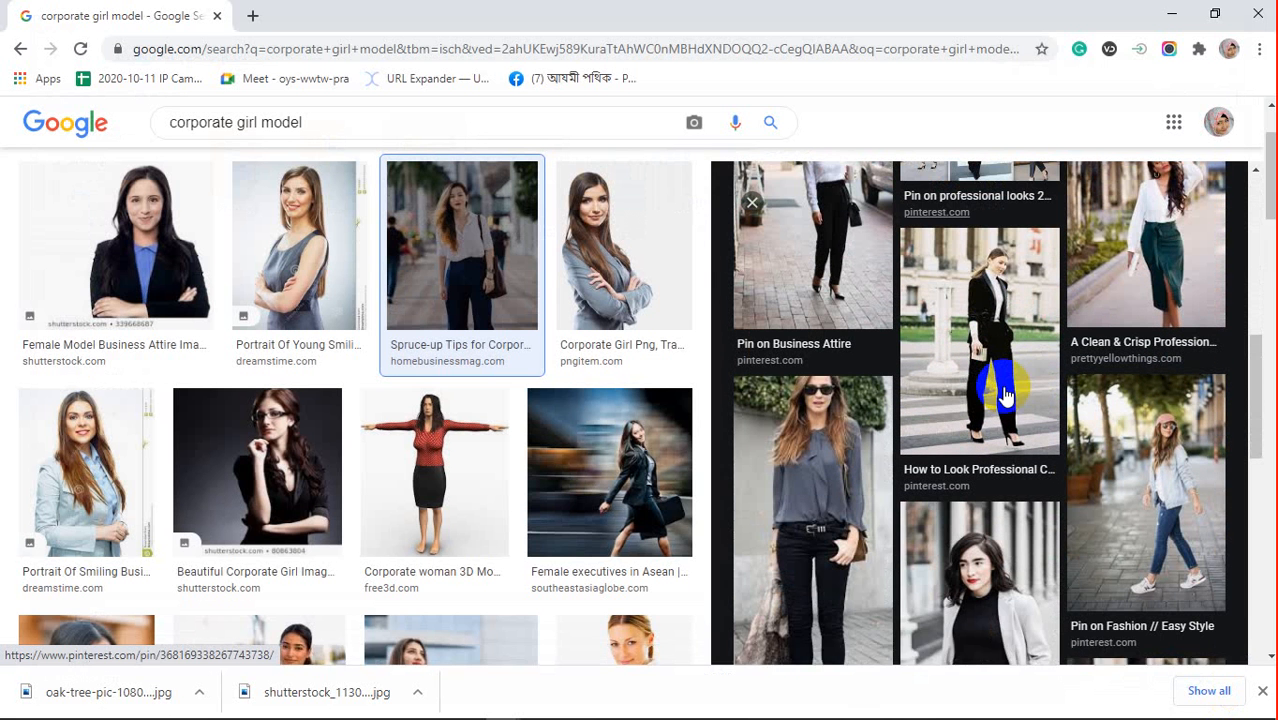
{"action": "scroll", "coordinate": [522, 362], "scroll_direction": "down", "scroll_amount": 2}
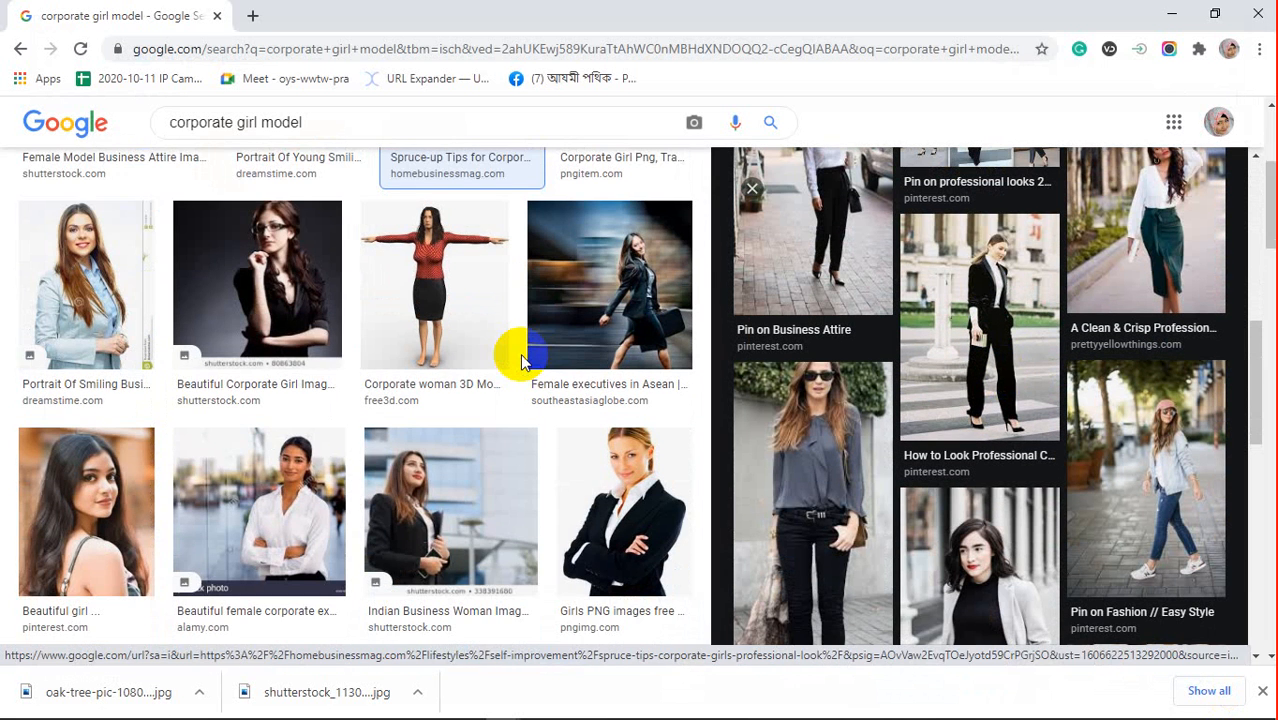
{"action": "scroll", "coordinate": [1030, 492], "scroll_direction": "up", "scroll_amount": 5}
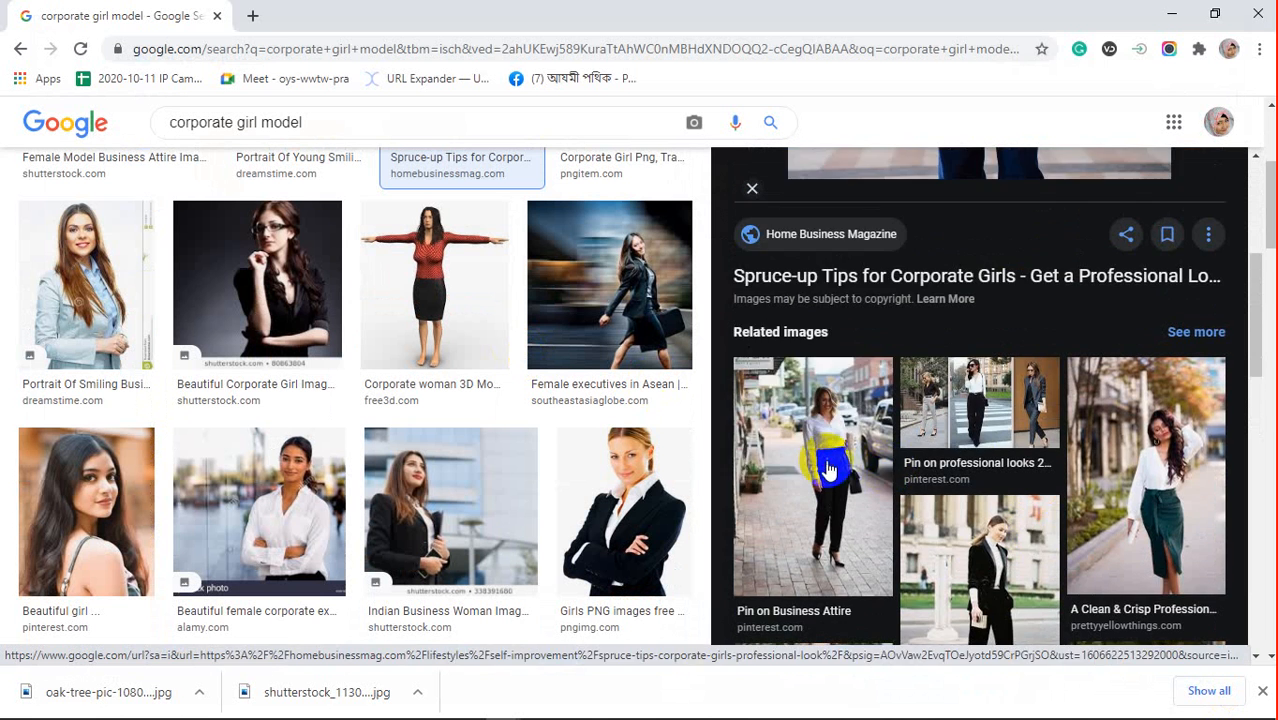
{"action": "left_click", "coordinate": [826, 464]}
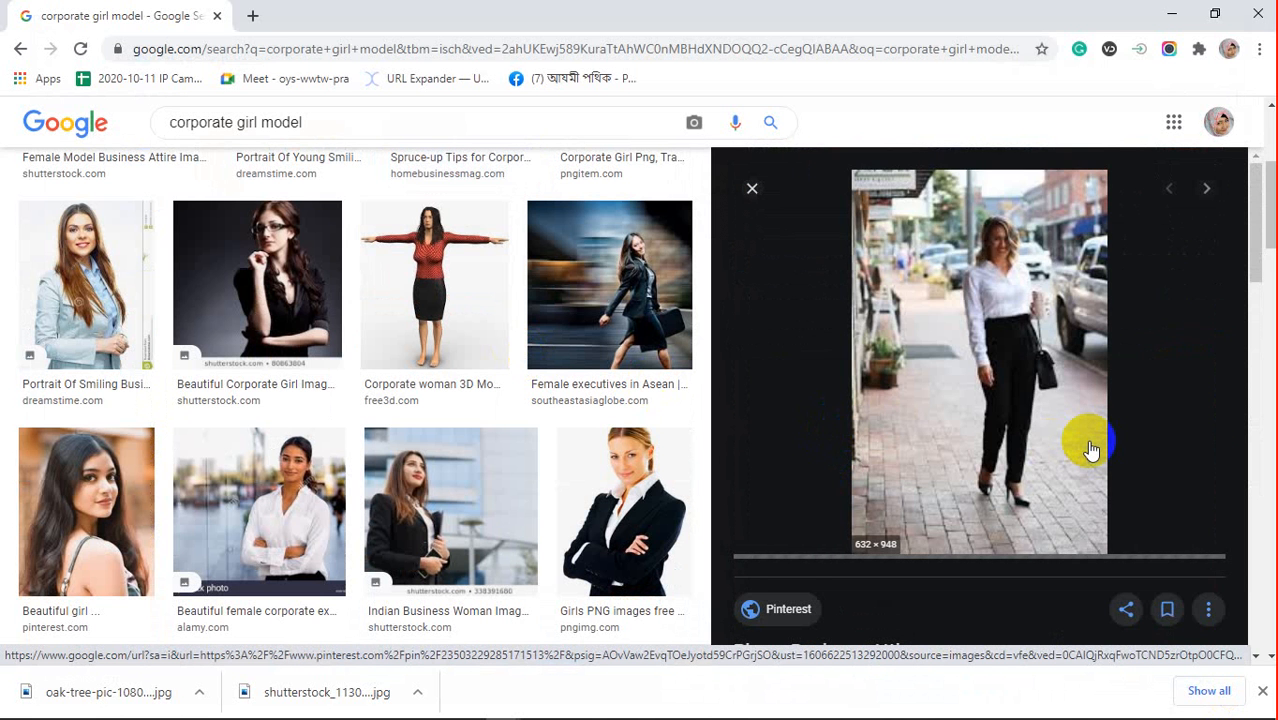
Open the related image of the woman in a white shirt holding a black handbag and save it to the Desktop as JPEG
{"action": "scroll", "coordinate": [1090, 450], "scroll_direction": "down", "scroll_amount": 5}
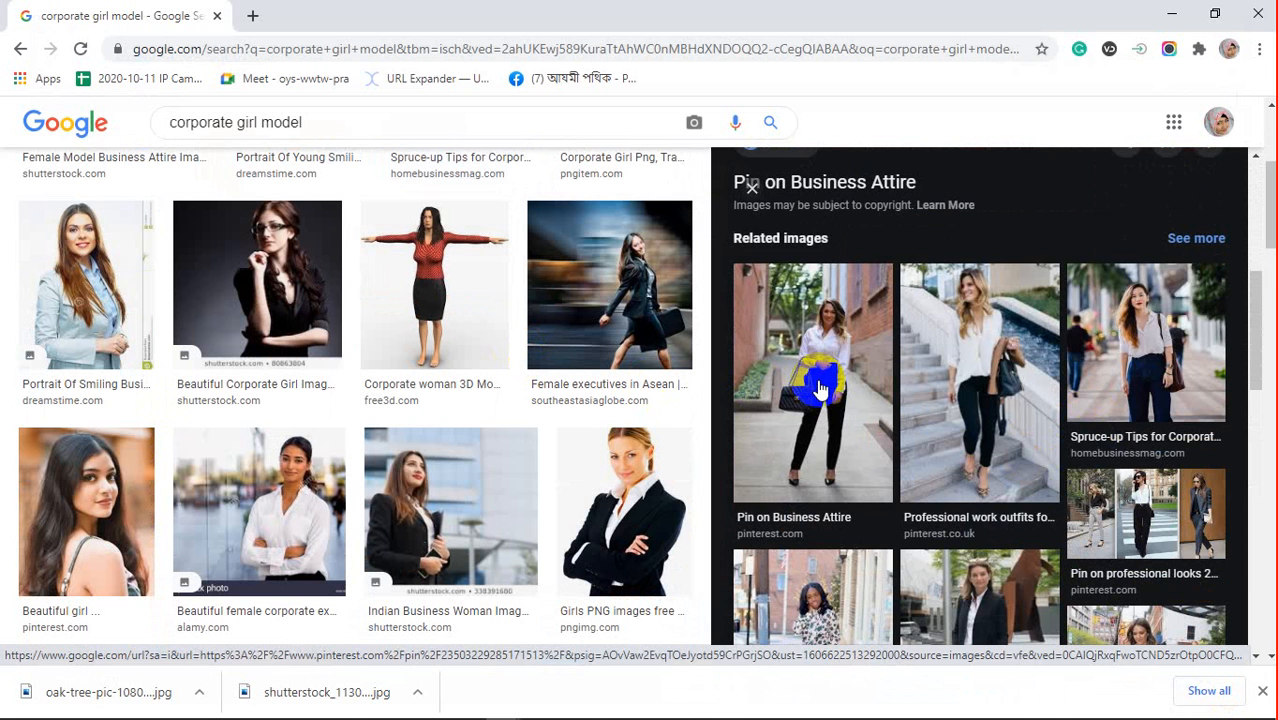
{"action": "left_click", "coordinate": [817, 388]}
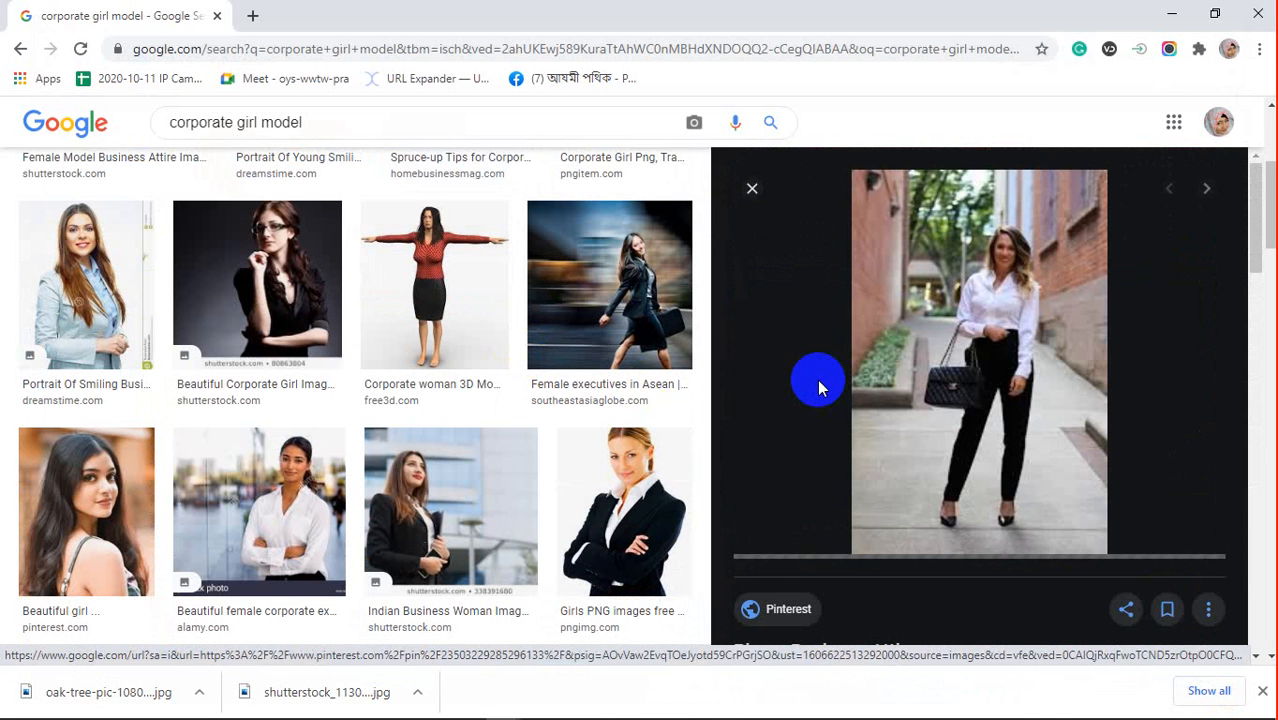
{"action": "right_click", "coordinate": [993, 345]}
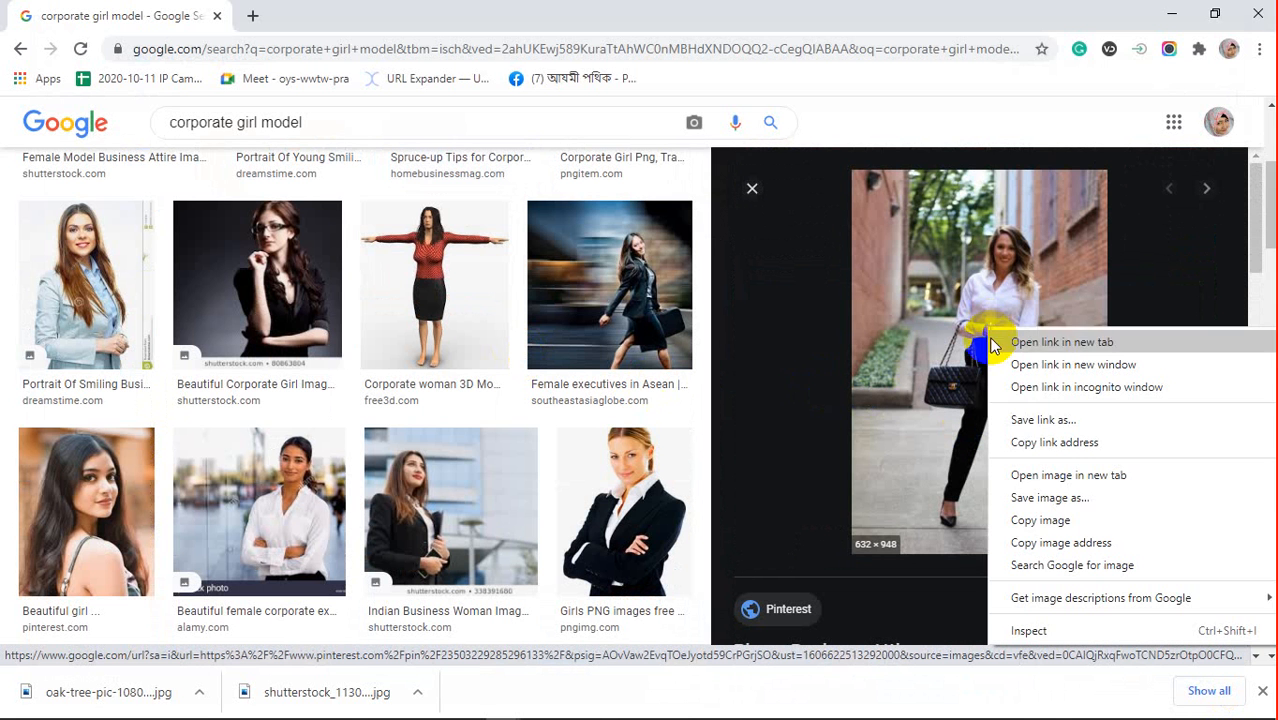
{"action": "left_click", "coordinate": [1058, 498]}
{"action": "left_click", "coordinate": [1138, 689]}
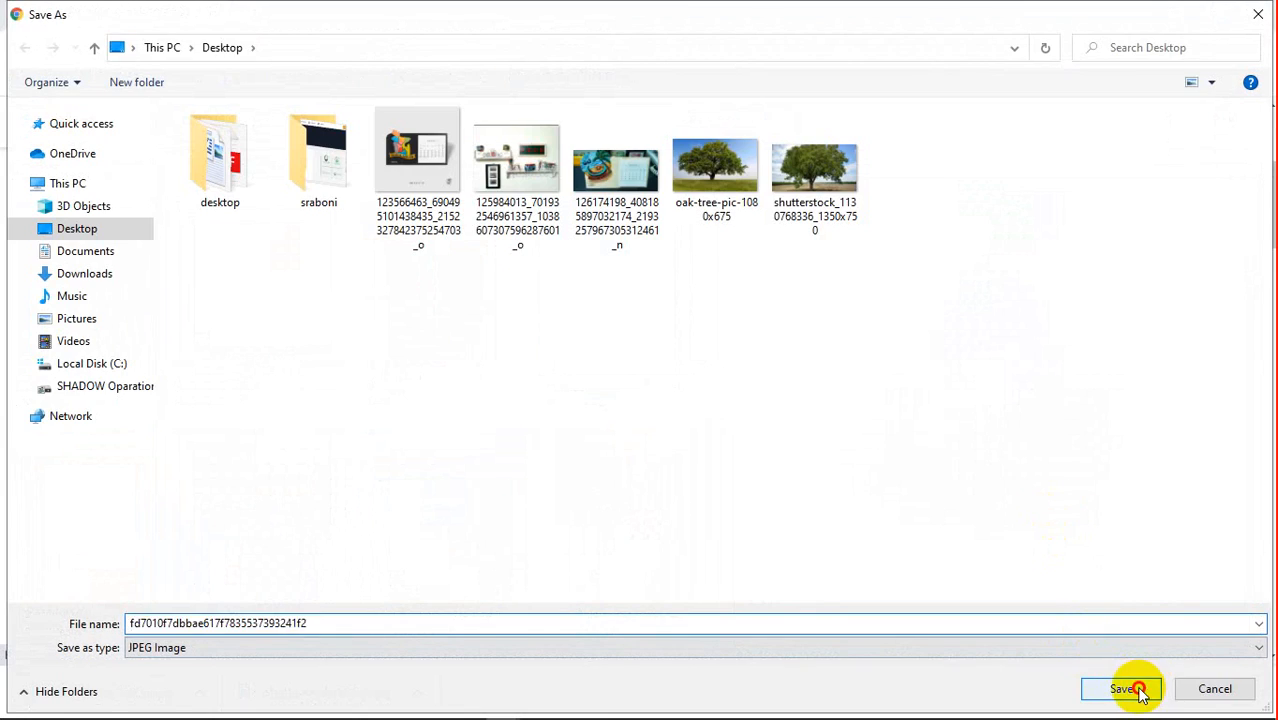
{"action": "left_click", "coordinate": [1165, 14]}
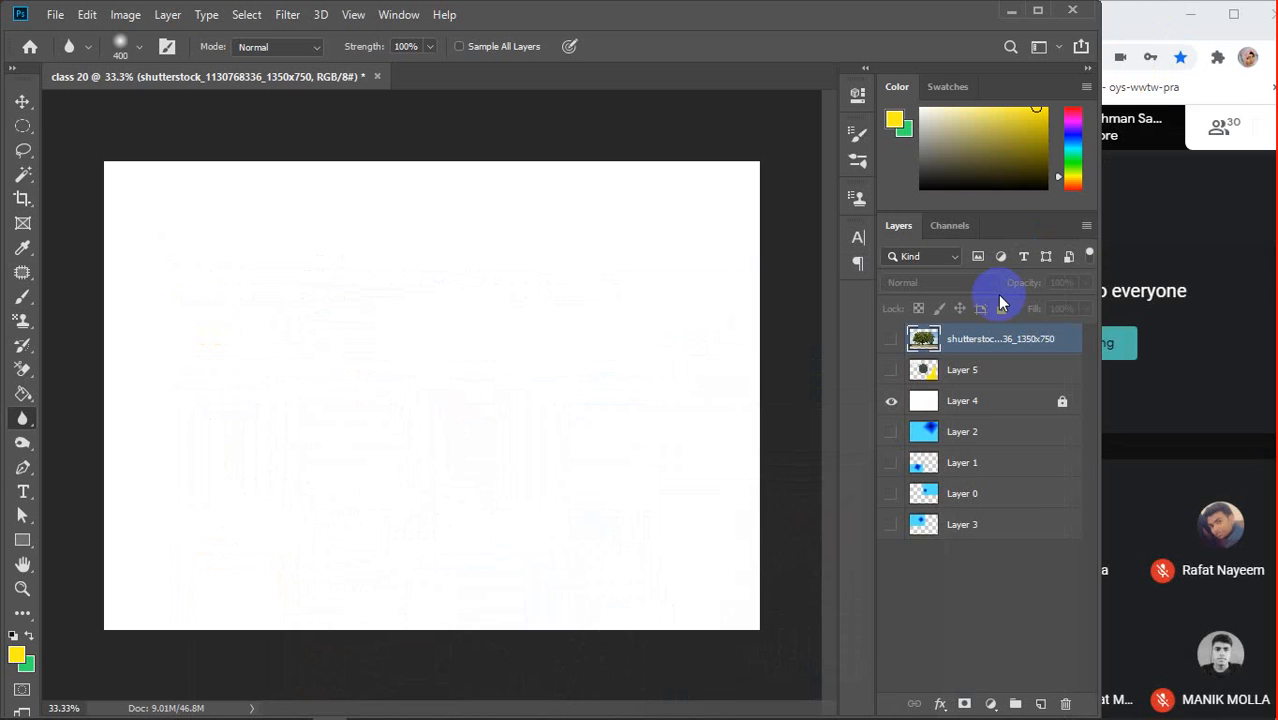
{"action": "left_click", "coordinate": [1145, 20]}
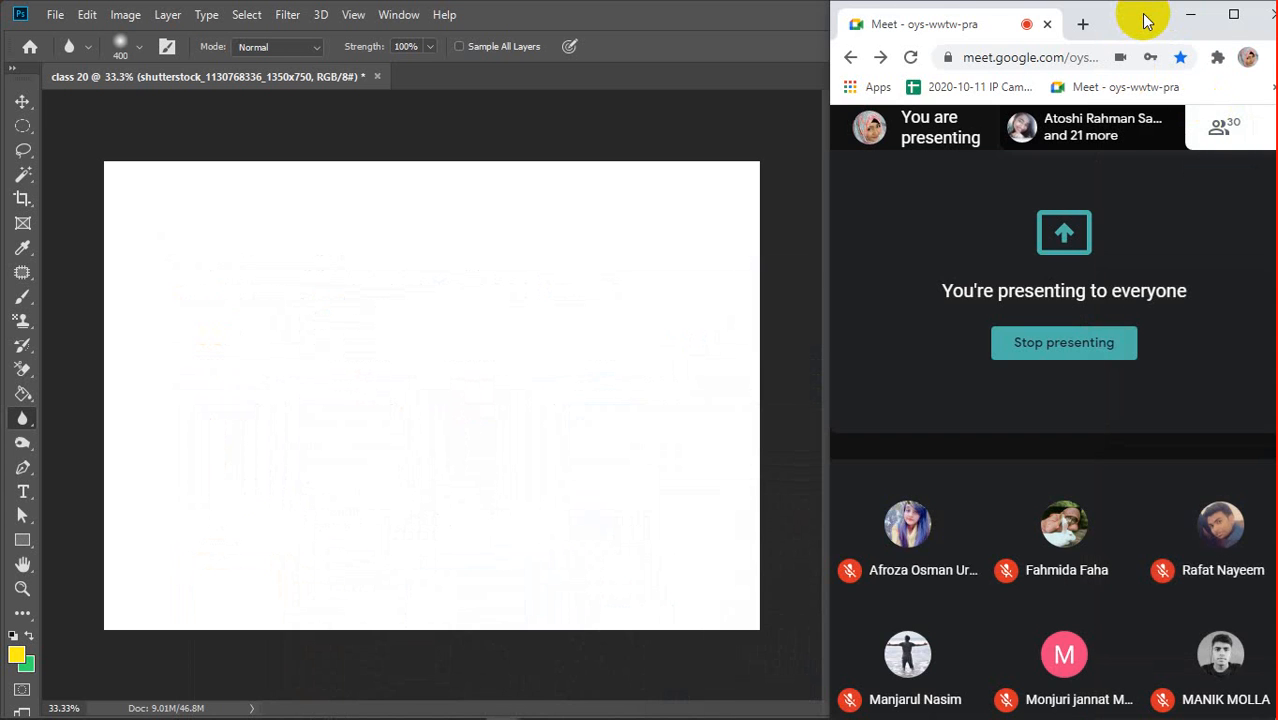
{"action": "left_click", "coordinate": [652, 146]}
{"action": "mouse_move", "coordinate": [294, 702]}
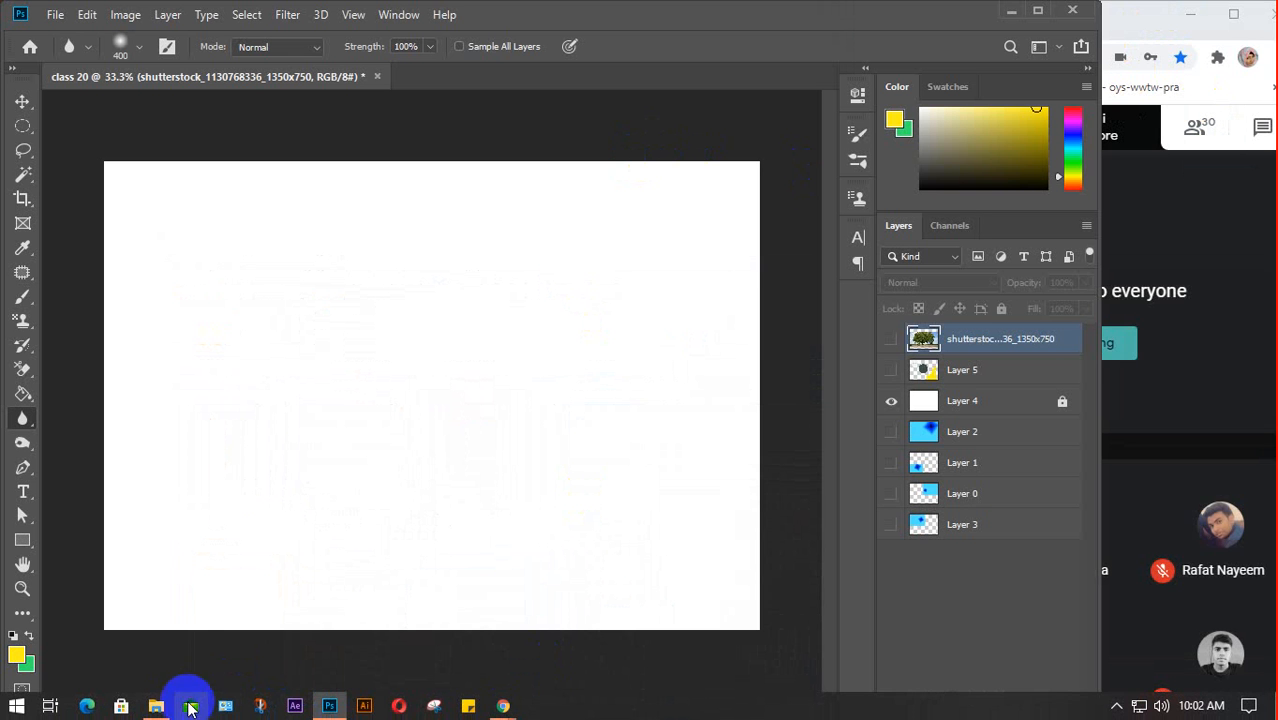
{"action": "left_click", "coordinate": [190, 707]}
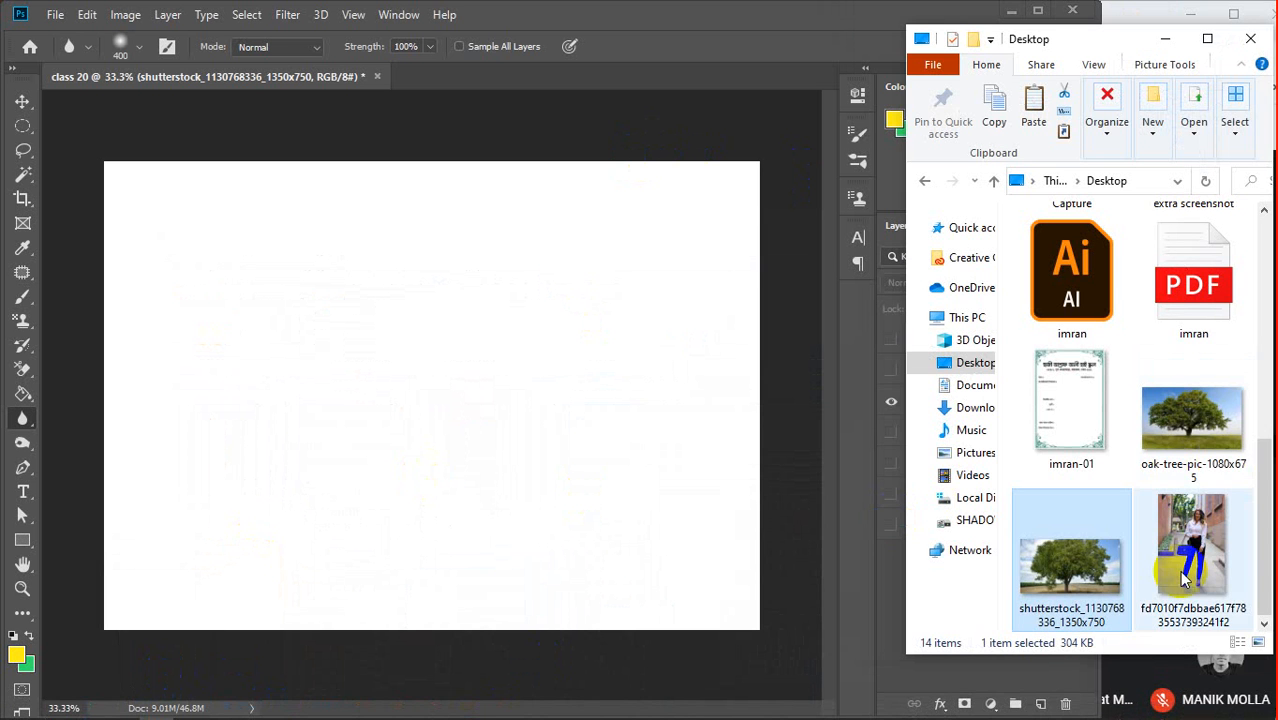
{"action": "left_click_drag", "start_coordinate": [1183, 578], "coordinate": [440, 332]}
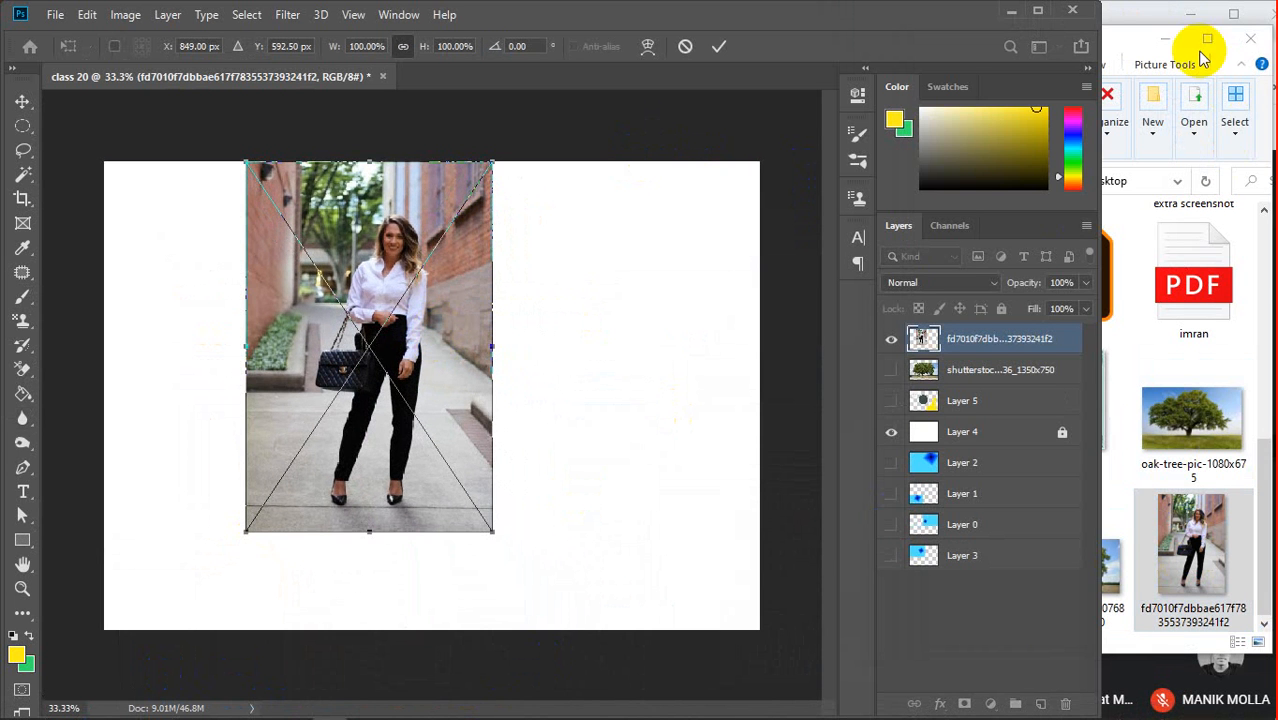
Scale the placed photo to about 126%, centre it horizontally on the canvas and commit the placement
{"action": "left_click", "coordinate": [1165, 40]}
{"action": "left_click_drag", "start_coordinate": [491, 531], "coordinate": [558, 622]}
{"action": "left_click_drag", "start_coordinate": [520, 464], "coordinate": [555, 470]}
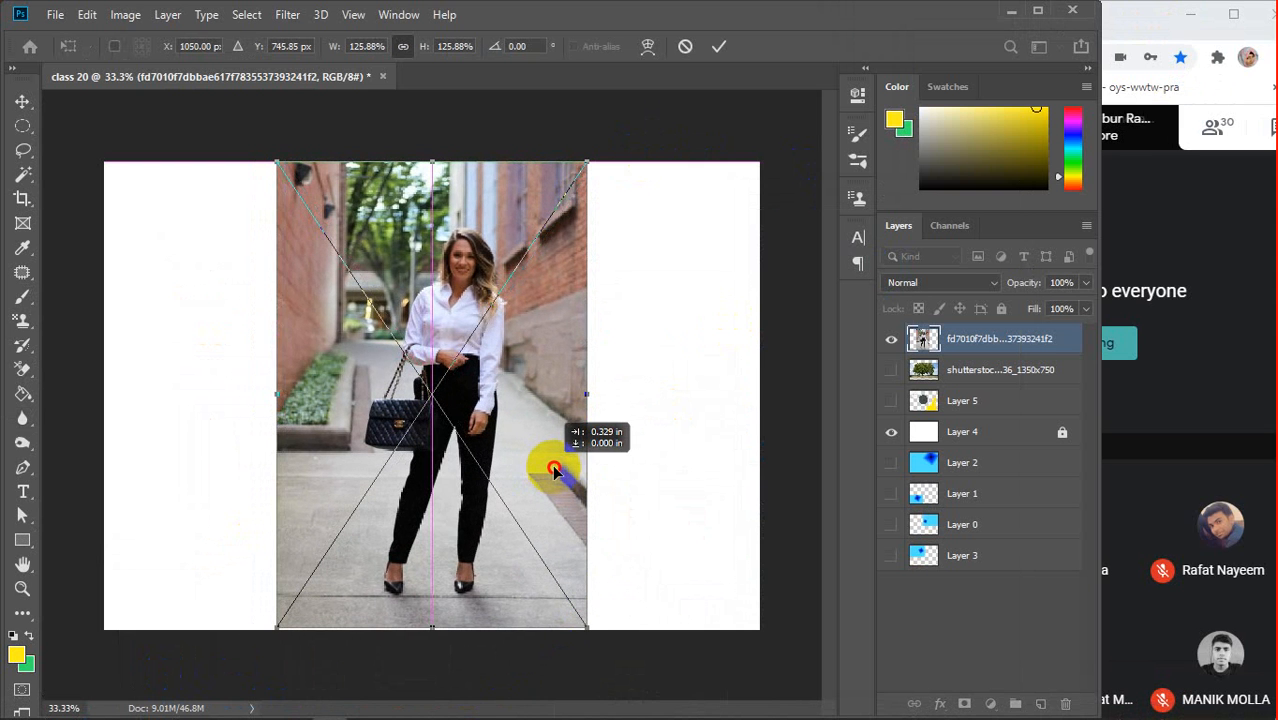
{"action": "left_click", "coordinate": [720, 46]}
Choose the Blur tool and rasterize the placed photo layer
{"action": "key", "text": "r"}
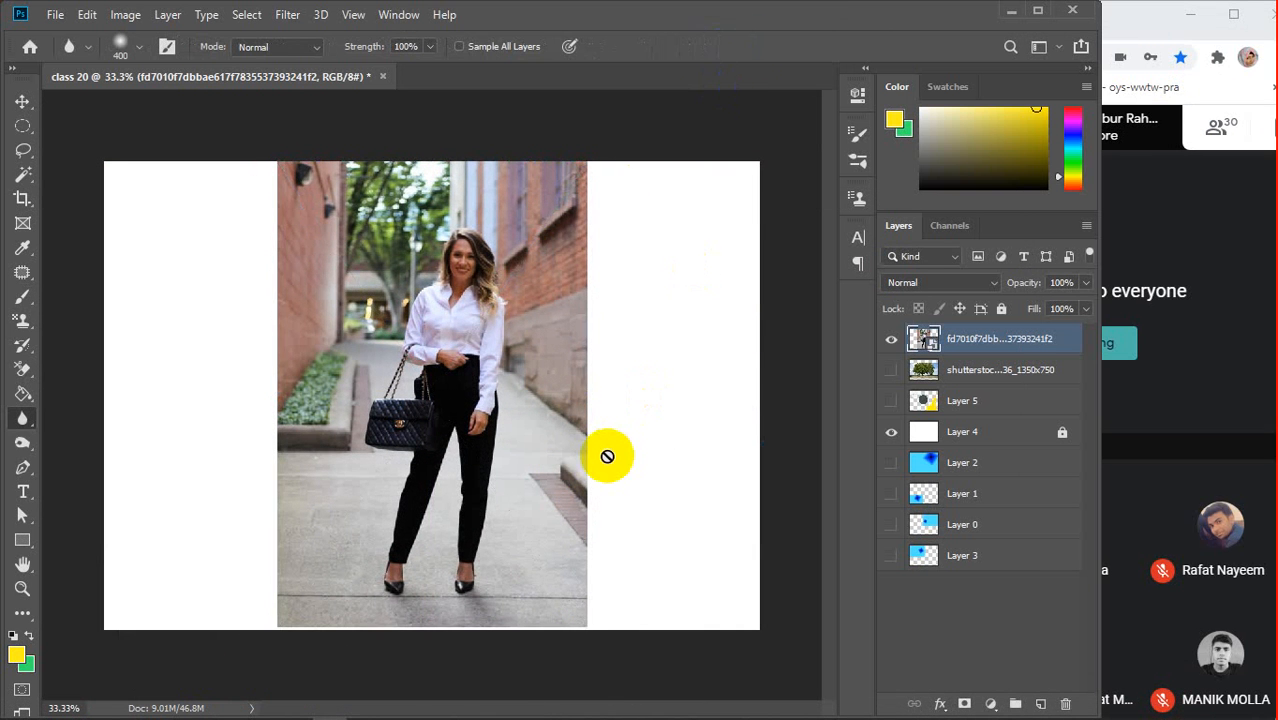
{"action": "right_click", "coordinate": [1030, 348]}
{"action": "left_click", "coordinate": [805, 343]}
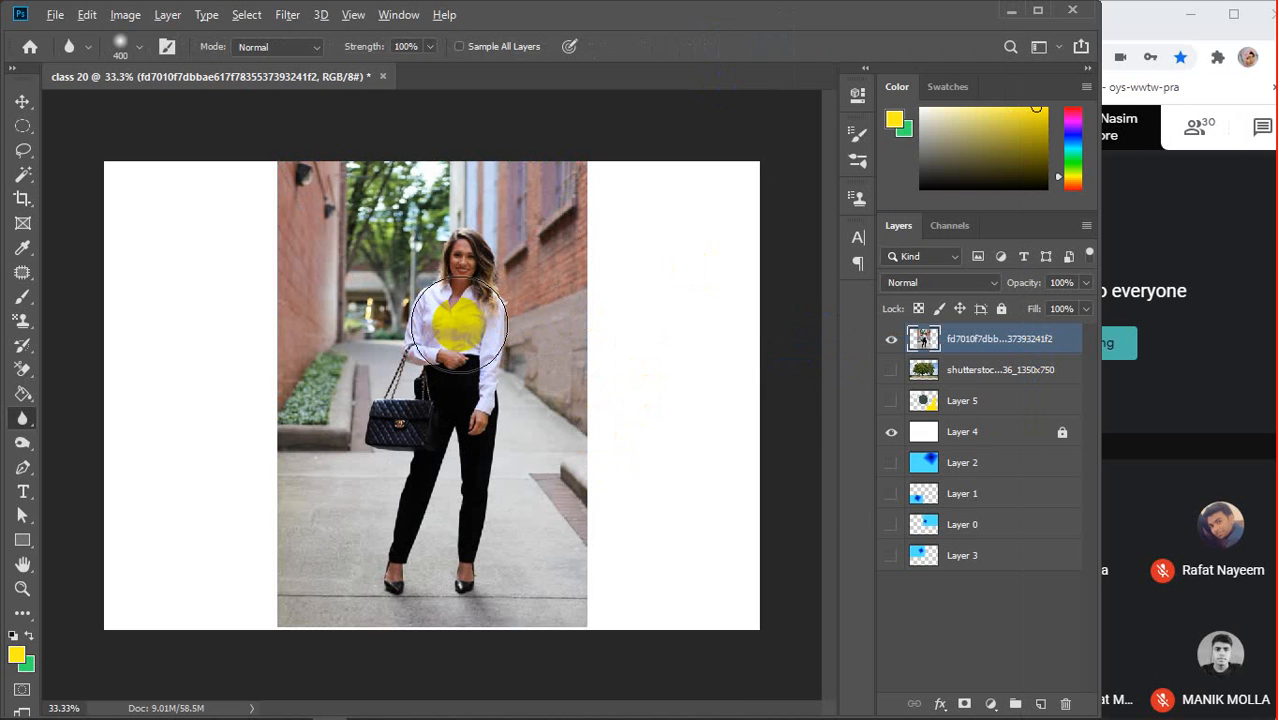
Duplicate the photo layer twice and hide the original and the first copy, leaving only copy 2 of the photo shown
{"action": "scroll", "coordinate": [458, 326], "scroll_direction": "up", "scroll_amount": 3}
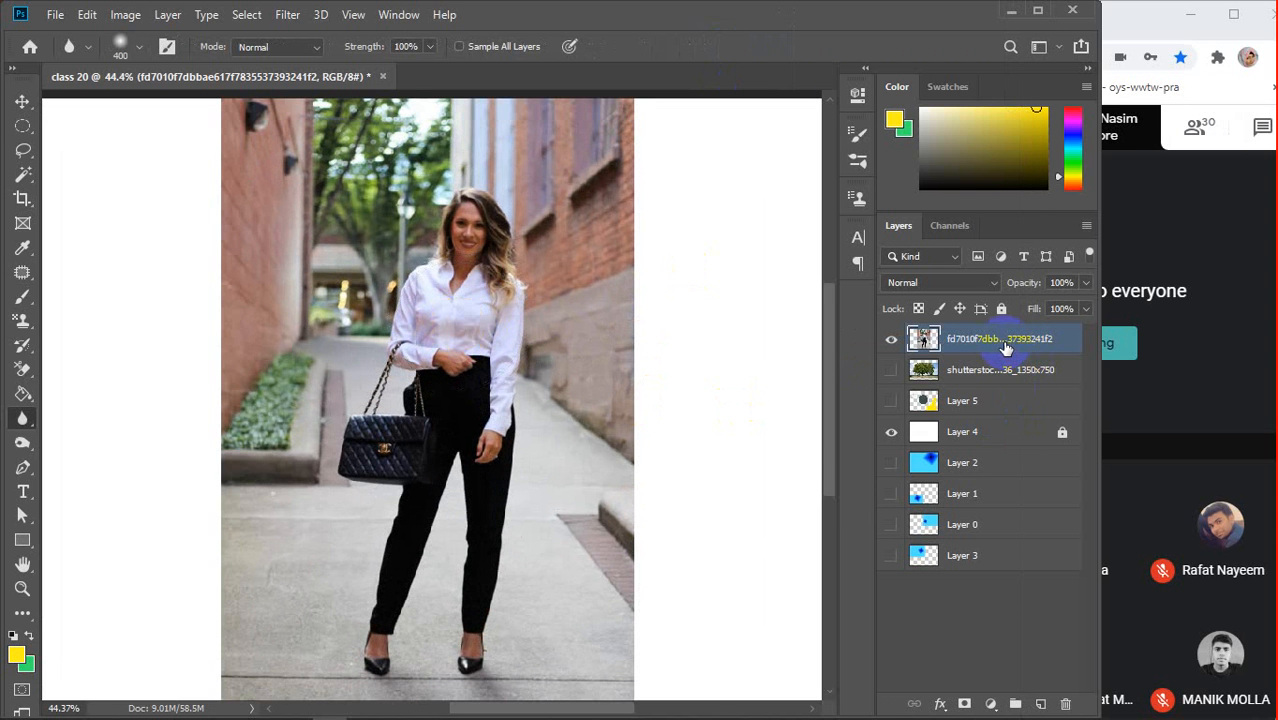
{"action": "key", "text": "ctrl+j"}
{"action": "key", "text": "ctrl+j"}
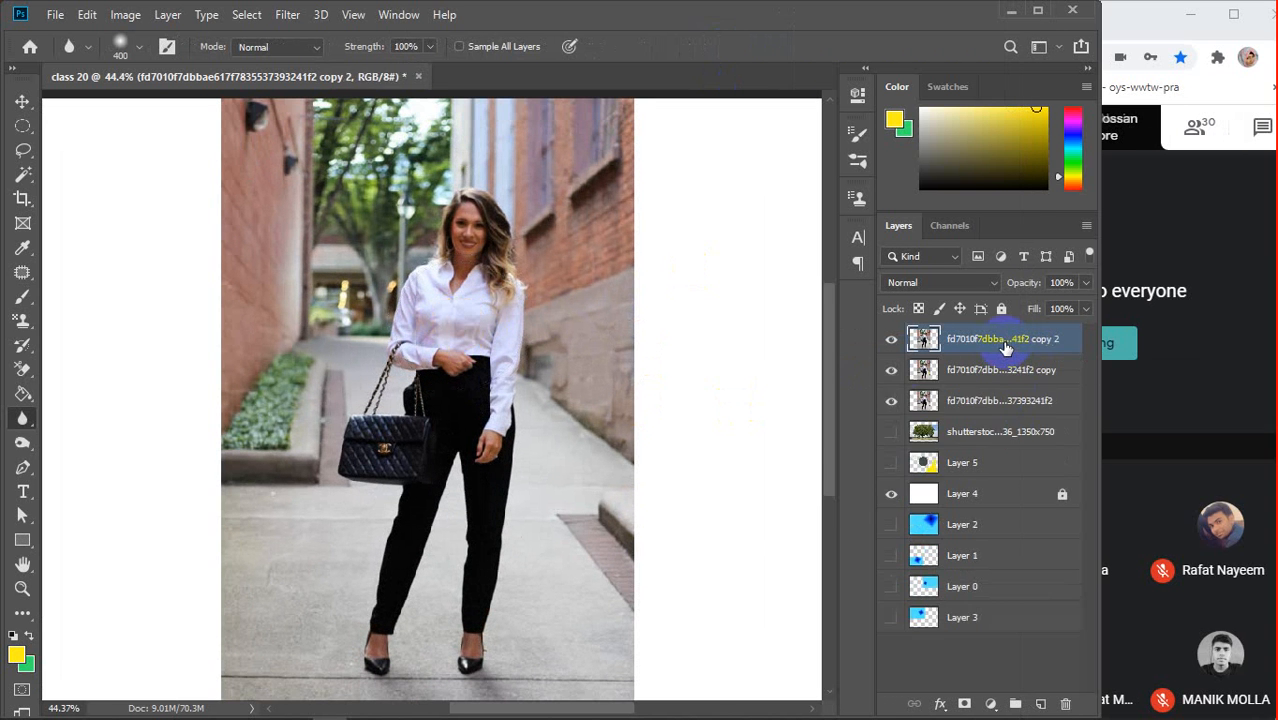
{"action": "left_click", "coordinate": [888, 400]}
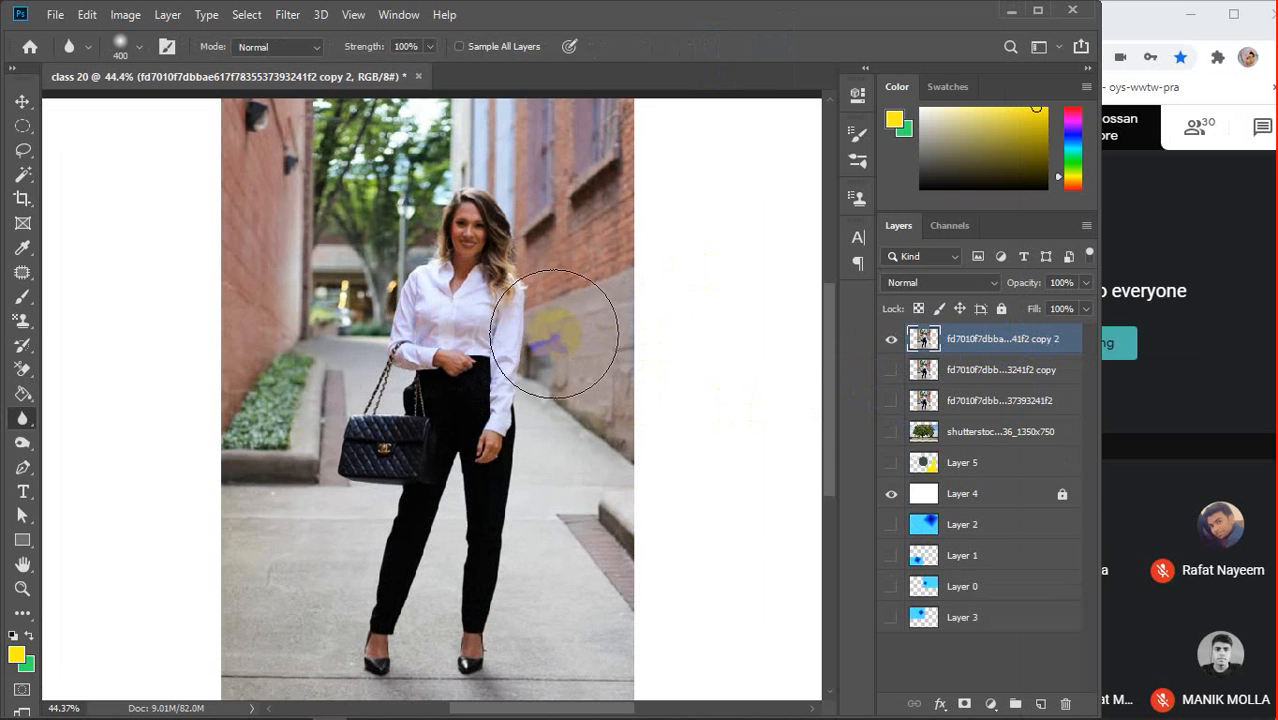
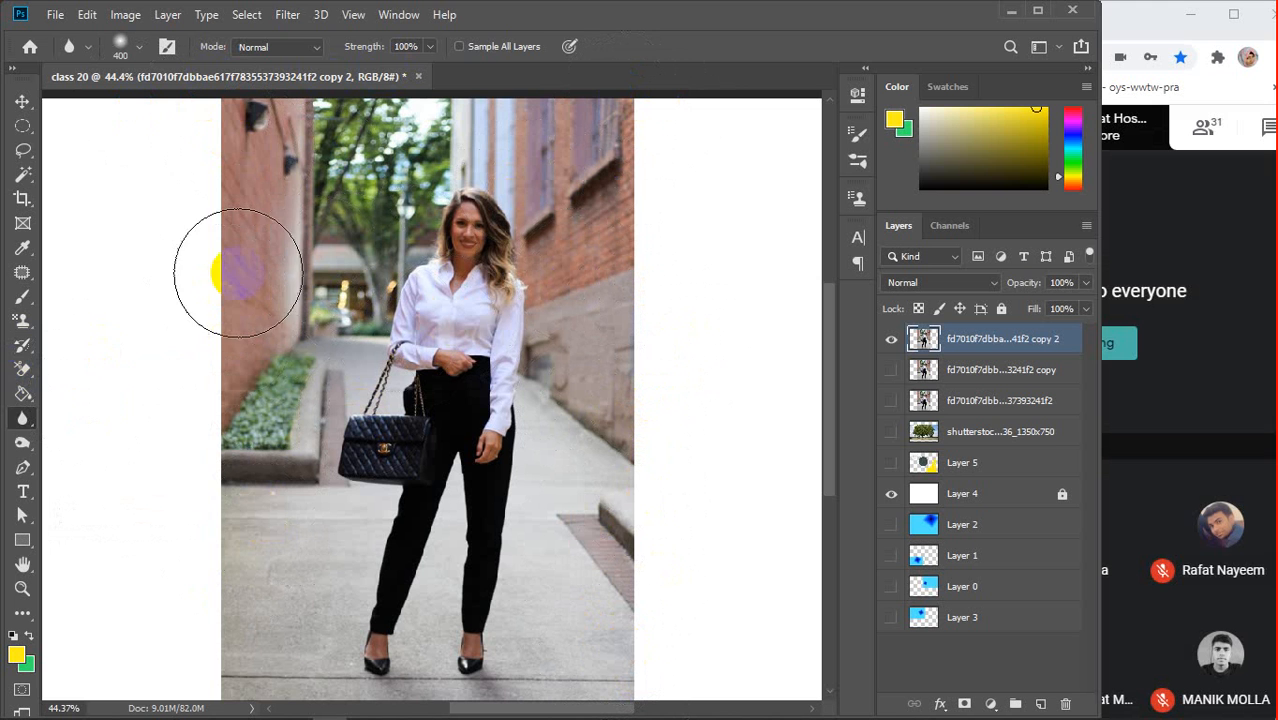
Blur the brick wall and planting on the left side of the photo with the Blur tool at 400 px and 100% strength
{"action": "right_click", "coordinate": [22, 419]}
{"action": "right_click", "coordinate": [22, 419]}
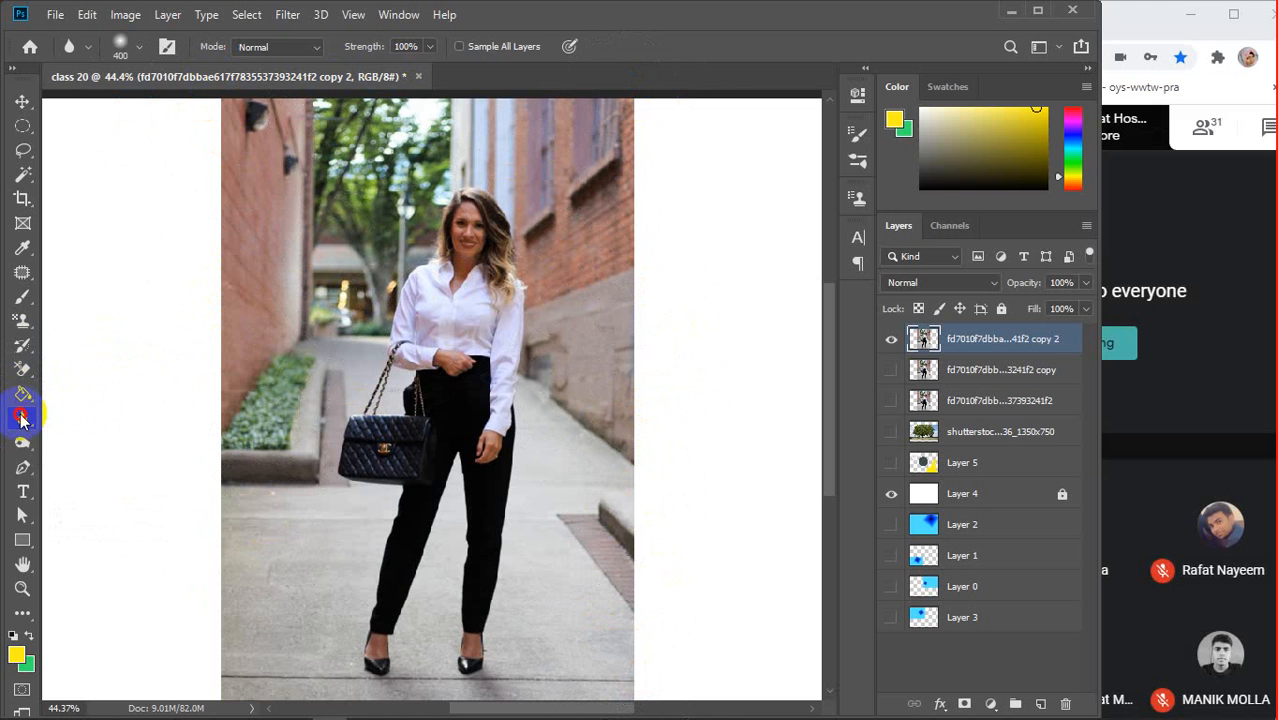
{"action": "left_click", "coordinate": [261, 207]}
{"action": "mouse_move", "coordinate": [290, 170]}
{"action": "left_mouse_down"}
{"action": "mouse_move", "coordinate": [193, 295]}
{"action": "mouse_move", "coordinate": [294, 161]}
{"action": "mouse_move", "coordinate": [239, 348]}
{"action": "mouse_move", "coordinate": [291, 285]}
{"action": "mouse_move", "coordinate": [262, 445]}
{"action": "mouse_move", "coordinate": [286, 323]}
{"action": "mouse_move", "coordinate": [226, 496]}
{"action": "mouse_move", "coordinate": [255, 171]}
{"action": "mouse_move", "coordinate": [272, 118]}
{"action": "mouse_move", "coordinate": [253, 145]}
{"action": "mouse_move", "coordinate": [279, 192]}
{"action": "left_mouse_up"}
{"action": "mouse_move", "coordinate": [298, 110]}
{"action": "left_mouse_down"}
{"action": "mouse_move", "coordinate": [260, 178]}
{"action": "mouse_move", "coordinate": [266, 137]}
{"action": "left_mouse_up"}
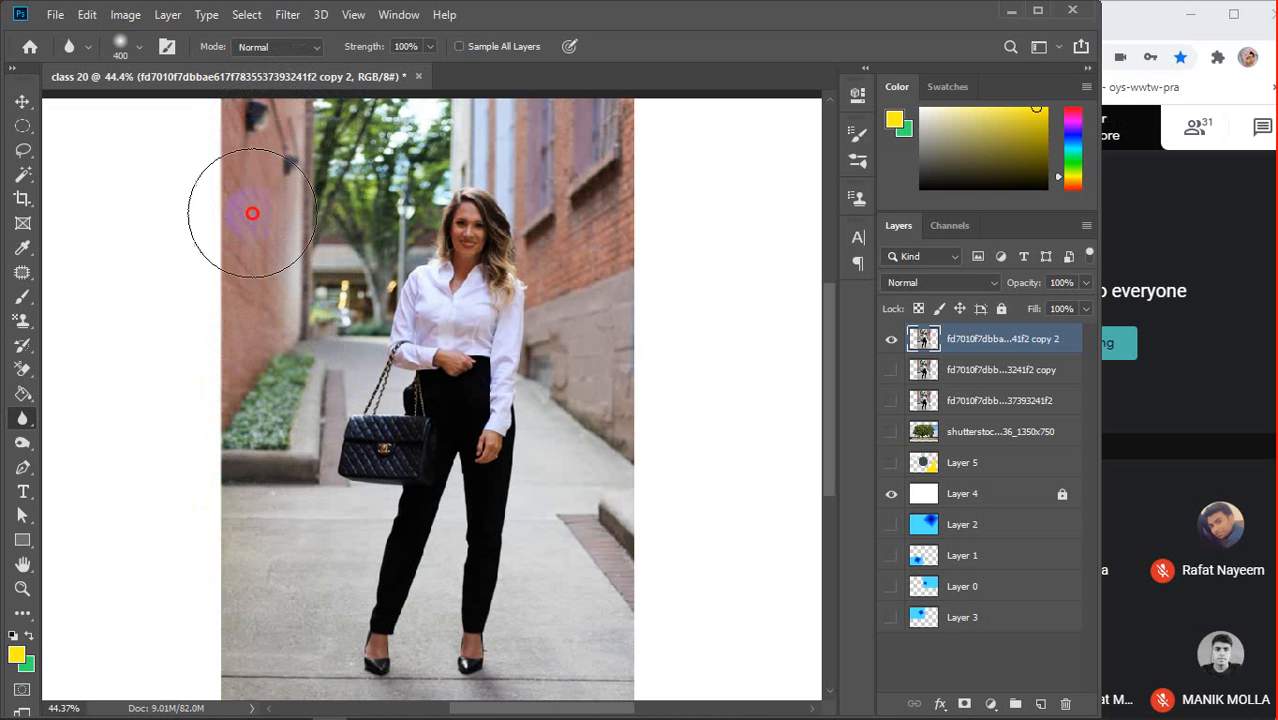
{"action": "mouse_move", "coordinate": [252, 213]}
{"action": "left_mouse_down"}
{"action": "mouse_move", "coordinate": [222, 516]}
{"action": "mouse_move", "coordinate": [262, 399]}
{"action": "mouse_move", "coordinate": [254, 499]}
{"action": "mouse_move", "coordinate": [354, 133]}
{"action": "mouse_move", "coordinate": [348, 228]}
{"action": "left_mouse_up"}
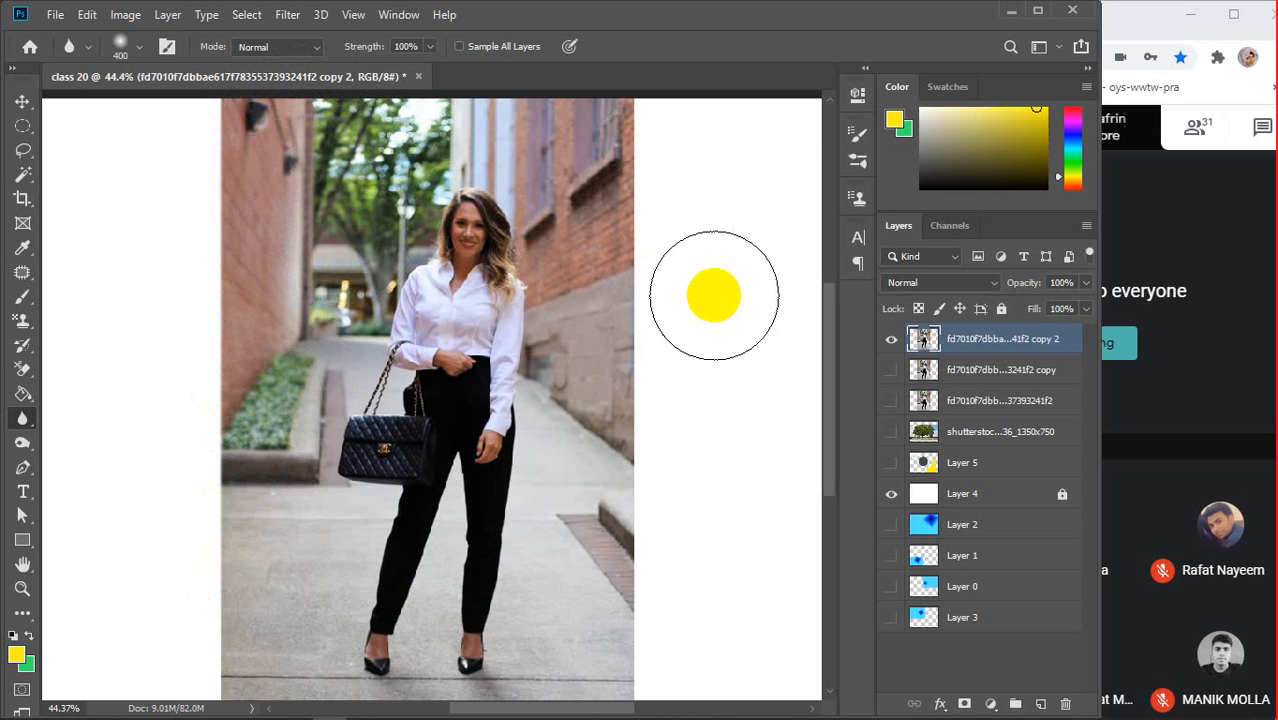
{"action": "scroll", "coordinate": [257, 241], "scroll_direction": "up", "scroll_amount": 1}
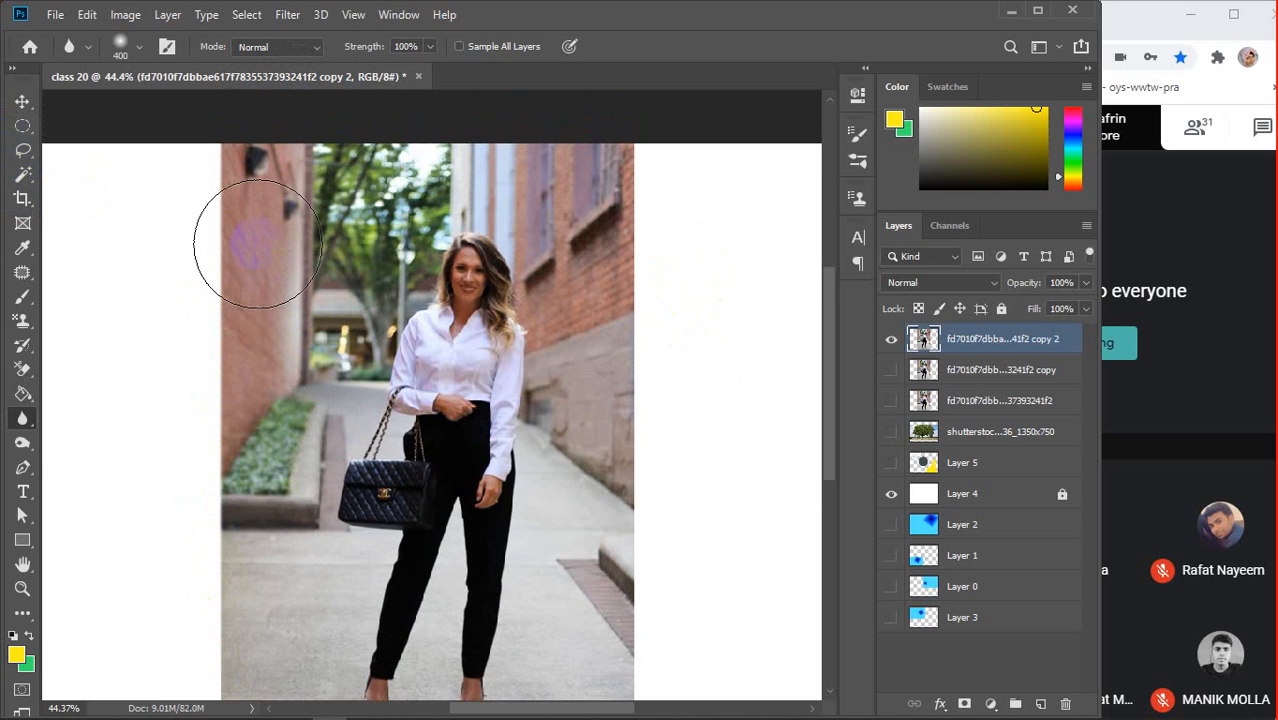
{"action": "mouse_move", "coordinate": [287, 199]}
{"action": "left_mouse_down"}
{"action": "mouse_move", "coordinate": [227, 228]}
{"action": "mouse_move", "coordinate": [310, 159]}
{"action": "mouse_move", "coordinate": [187, 245]}
{"action": "mouse_move", "coordinate": [316, 164]}
{"action": "mouse_move", "coordinate": [255, 288]}
{"action": "mouse_move", "coordinate": [296, 197]}
{"action": "mouse_move", "coordinate": [284, 130]}
{"action": "mouse_move", "coordinate": [254, 192]}
{"action": "mouse_move", "coordinate": [310, 198]}
{"action": "mouse_move", "coordinate": [263, 173]}
{"action": "mouse_move", "coordinate": [312, 311]}
{"action": "mouse_move", "coordinate": [362, 204]}
{"action": "mouse_move", "coordinate": [437, 173]}
{"action": "mouse_move", "coordinate": [290, 354]}
{"action": "left_mouse_up"}
{"action": "mouse_move", "coordinate": [281, 493]}
{"action": "left_mouse_down"}
{"action": "mouse_move", "coordinate": [262, 532]}
{"action": "mouse_move", "coordinate": [258, 186]}
{"action": "mouse_move", "coordinate": [223, 345]}
{"action": "mouse_move", "coordinate": [317, 130]}
{"action": "mouse_move", "coordinate": [281, 155]}
{"action": "left_mouse_up"}
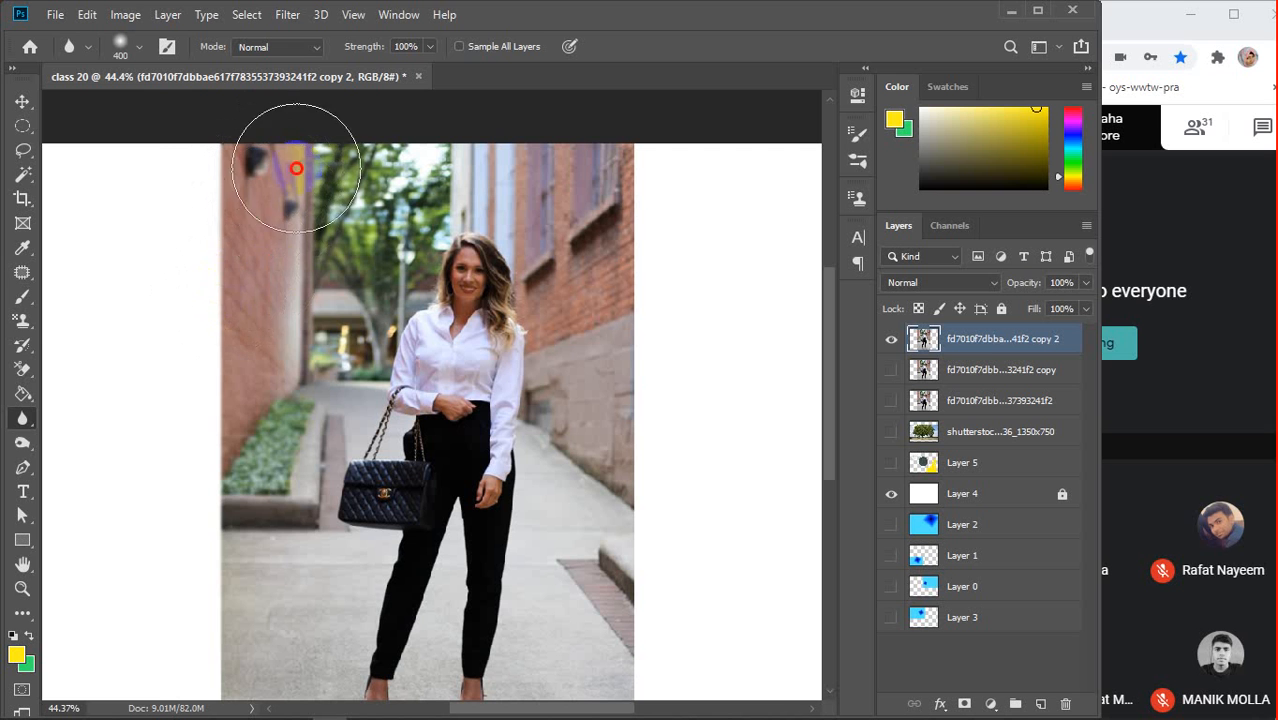
Blur the pavement and the brick wall on the right side of the photo with the Blur tool in Normal mode
{"action": "mouse_move", "coordinate": [260, 563]}
{"action": "left_mouse_down"}
{"action": "mouse_move", "coordinate": [305, 289]}
{"action": "mouse_move", "coordinate": [348, 186]}
{"action": "mouse_move", "coordinate": [391, 168]}
{"action": "mouse_move", "coordinate": [542, 162]}
{"action": "mouse_move", "coordinate": [606, 293]}
{"action": "mouse_move", "coordinate": [623, 443]}
{"action": "mouse_move", "coordinate": [617, 161]}
{"action": "mouse_move", "coordinate": [606, 373]}
{"action": "mouse_move", "coordinate": [575, 150]}
{"action": "mouse_move", "coordinate": [593, 324]}
{"action": "mouse_move", "coordinate": [595, 156]}
{"action": "mouse_move", "coordinate": [624, 432]}
{"action": "mouse_move", "coordinate": [575, 190]}
{"action": "mouse_move", "coordinate": [597, 439]}
{"action": "left_mouse_up"}
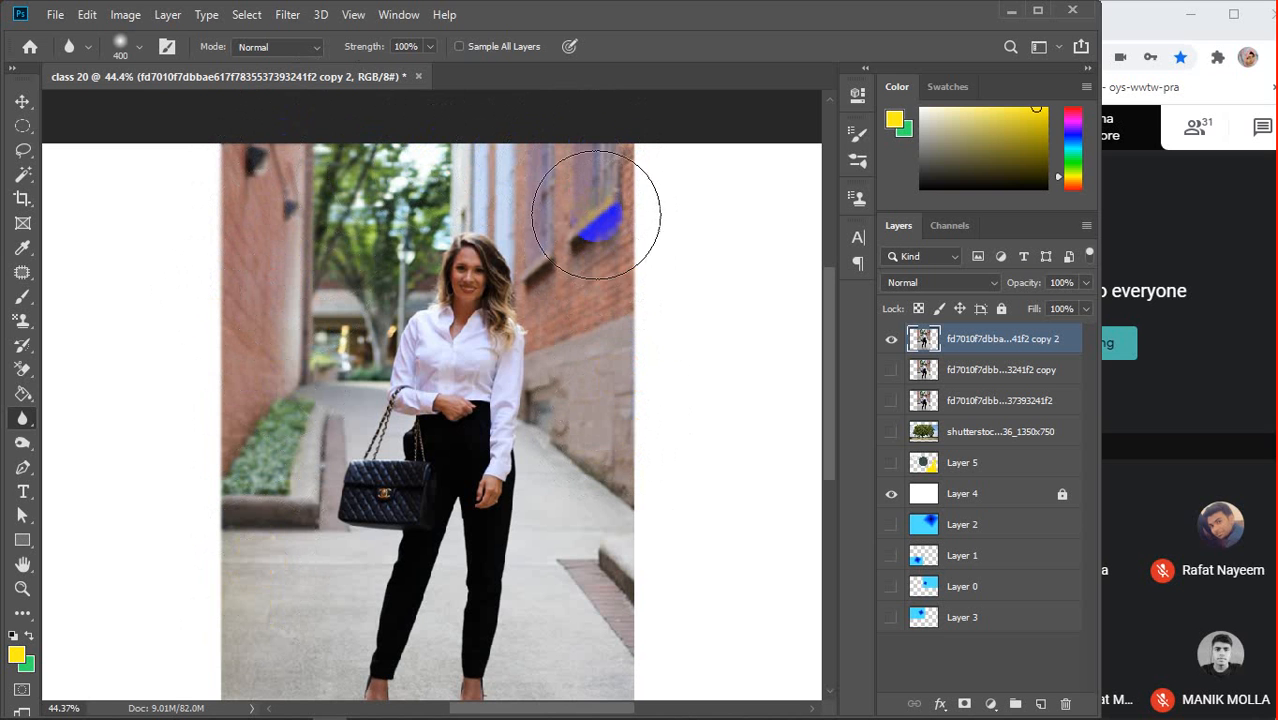
{"action": "mouse_move", "coordinate": [596, 214]}
{"action": "left_mouse_down"}
{"action": "mouse_move", "coordinate": [615, 240]}
{"action": "mouse_move", "coordinate": [606, 183]}
{"action": "mouse_move", "coordinate": [599, 548]}
{"action": "mouse_move", "coordinate": [605, 349]}
{"action": "mouse_move", "coordinate": [611, 565]}
{"action": "left_mouse_up"}
{"action": "scroll", "coordinate": [607, 566], "scroll_direction": "down", "scroll_amount": 1}
{"action": "scroll", "coordinate": [607, 566], "scroll_direction": "down", "scroll_amount": 1}
{"action": "mouse_move", "coordinate": [585, 414]}
{"action": "left_mouse_down"}
{"action": "mouse_move", "coordinate": [543, 687]}
{"action": "mouse_move", "coordinate": [608, 480]}
{"action": "mouse_move", "coordinate": [586, 635]}
{"action": "mouse_move", "coordinate": [624, 402]}
{"action": "mouse_move", "coordinate": [565, 643]}
{"action": "mouse_move", "coordinate": [635, 392]}
{"action": "mouse_move", "coordinate": [587, 514]}
{"action": "mouse_move", "coordinate": [596, 451]}
{"action": "mouse_move", "coordinate": [611, 632]}
{"action": "mouse_move", "coordinate": [610, 441]}
{"action": "mouse_move", "coordinate": [574, 592]}
{"action": "mouse_move", "coordinate": [604, 432]}
{"action": "mouse_move", "coordinate": [581, 549]}
{"action": "mouse_move", "coordinate": [640, 337]}
{"action": "mouse_move", "coordinate": [558, 658]}
{"action": "mouse_move", "coordinate": [581, 410]}
{"action": "mouse_move", "coordinate": [565, 639]}
{"action": "mouse_move", "coordinate": [616, 321]}
{"action": "mouse_move", "coordinate": [586, 566]}
{"action": "mouse_move", "coordinate": [625, 411]}
{"action": "mouse_move", "coordinate": [616, 359]}
{"action": "mouse_move", "coordinate": [589, 566]}
{"action": "mouse_move", "coordinate": [597, 319]}
{"action": "mouse_move", "coordinate": [556, 643]}
{"action": "mouse_move", "coordinate": [614, 336]}
{"action": "mouse_move", "coordinate": [583, 618]}
{"action": "mouse_move", "coordinate": [587, 550]}
{"action": "mouse_move", "coordinate": [572, 640]}
{"action": "mouse_move", "coordinate": [640, 210]}
{"action": "mouse_move", "coordinate": [641, 345]}
{"action": "left_mouse_up"}
{"action": "scroll", "coordinate": [645, 342], "scroll_direction": "up", "scroll_amount": 3}
{"action": "scroll", "coordinate": [645, 342], "scroll_direction": "up", "scroll_amount": 1}
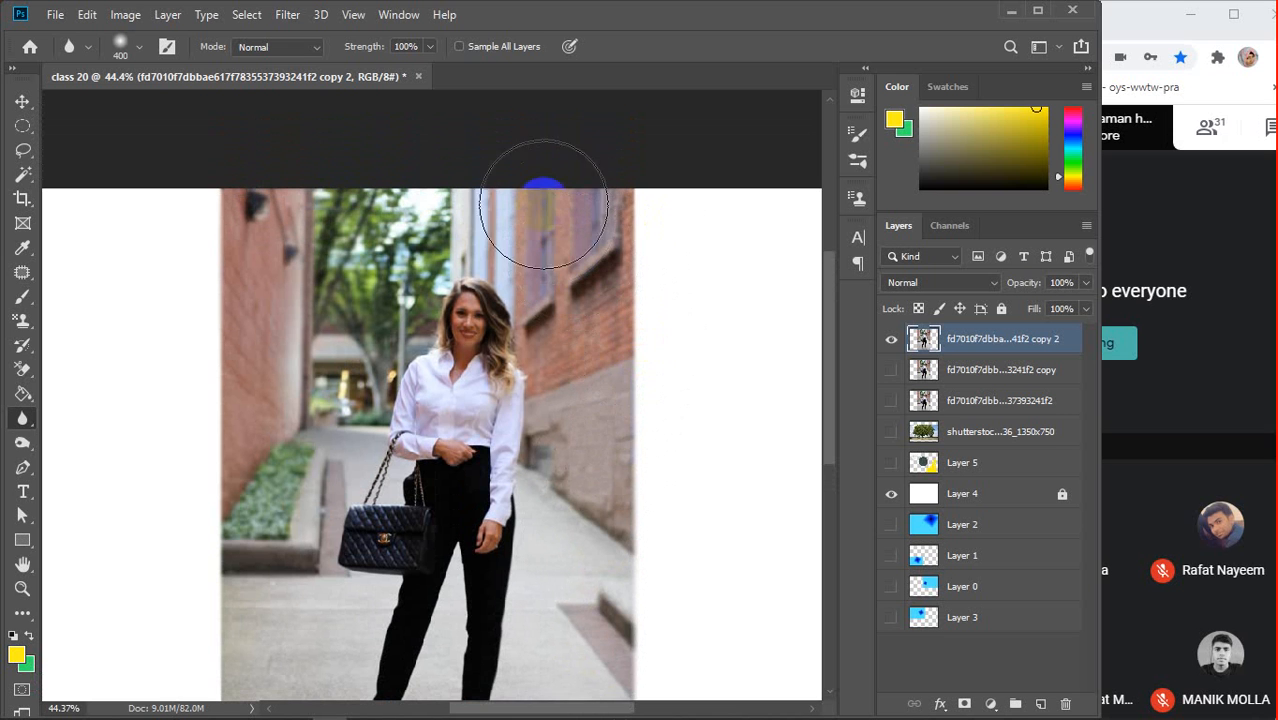
{"action": "mouse_move", "coordinate": [533, 130]}
{"action": "left_mouse_down"}
{"action": "mouse_move", "coordinate": [573, 126]}
{"action": "mouse_move", "coordinate": [582, 224]}
{"action": "mouse_move", "coordinate": [545, 232]}
{"action": "mouse_move", "coordinate": [611, 632]}
{"action": "mouse_move", "coordinate": [542, 126]}
{"action": "mouse_move", "coordinate": [605, 539]}
{"action": "mouse_move", "coordinate": [542, 171]}
{"action": "mouse_move", "coordinate": [617, 376]}
{"action": "mouse_move", "coordinate": [577, 231]}
{"action": "mouse_move", "coordinate": [593, 265]}
{"action": "mouse_move", "coordinate": [634, 440]}
{"action": "mouse_move", "coordinate": [637, 525]}
{"action": "left_mouse_up"}
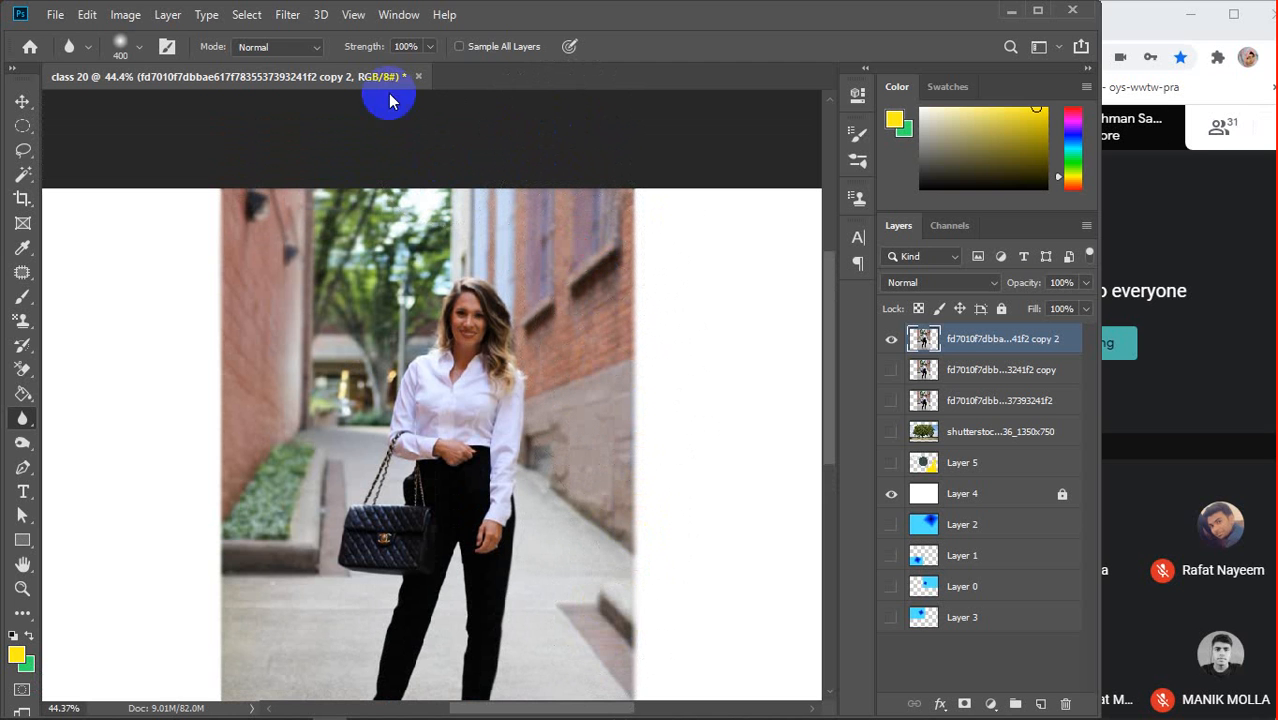
Set the Blur tool's mode to Darken and blur over the brick walls on both sides of the woman
{"action": "left_click", "coordinate": [320, 49]}
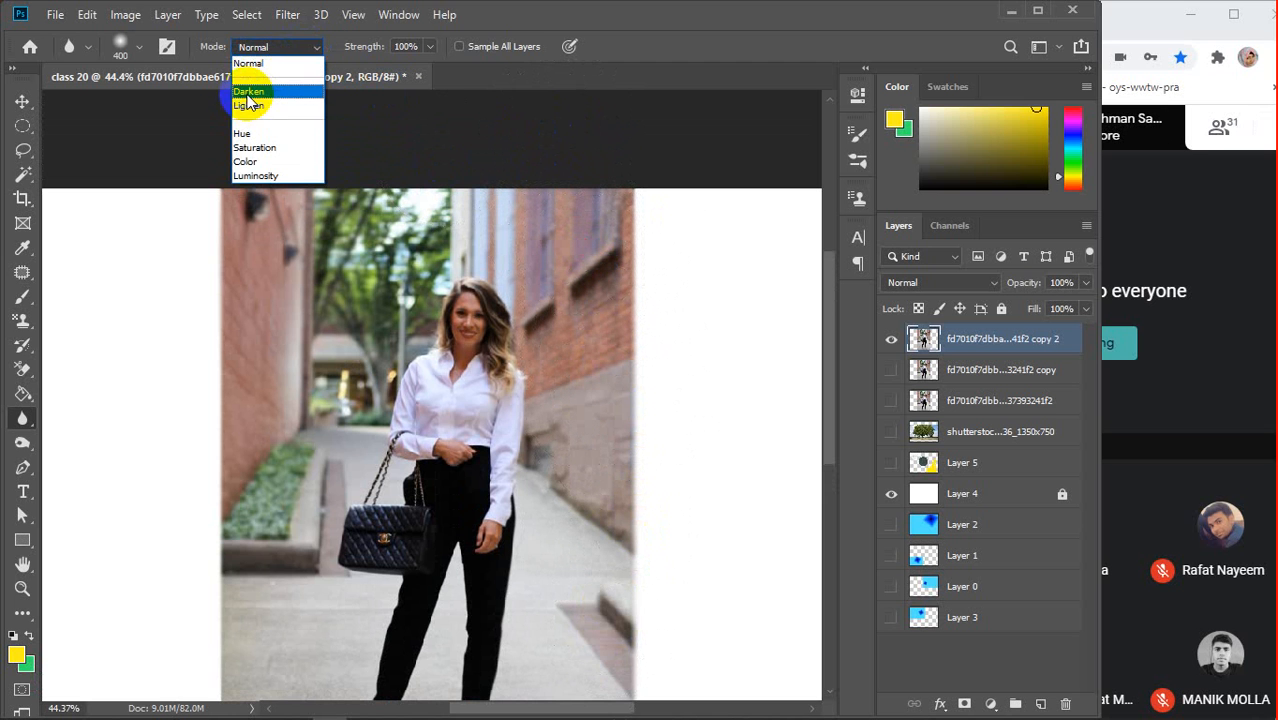
{"action": "left_click", "coordinate": [247, 93]}
{"action": "mouse_move", "coordinate": [612, 258]}
{"action": "left_mouse_down"}
{"action": "mouse_move", "coordinate": [573, 228]}
{"action": "mouse_move", "coordinate": [635, 406]}
{"action": "mouse_move", "coordinate": [557, 189]}
{"action": "mouse_move", "coordinate": [603, 359]}
{"action": "mouse_move", "coordinate": [621, 516]}
{"action": "mouse_move", "coordinate": [552, 214]}
{"action": "mouse_move", "coordinate": [602, 393]}
{"action": "mouse_move", "coordinate": [611, 535]}
{"action": "mouse_move", "coordinate": [583, 242]}
{"action": "mouse_move", "coordinate": [561, 188]}
{"action": "mouse_move", "coordinate": [613, 557]}
{"action": "mouse_move", "coordinate": [605, 224]}
{"action": "mouse_move", "coordinate": [475, 87]}
{"action": "mouse_move", "coordinate": [406, 130]}
{"action": "mouse_move", "coordinate": [285, 290]}
{"action": "mouse_move", "coordinate": [295, 172]}
{"action": "mouse_move", "coordinate": [275, 195]}
{"action": "left_mouse_up"}
Try the Lighten mode for the Blur tool, and return its mode to Normal
{"action": "left_click", "coordinate": [303, 48]}
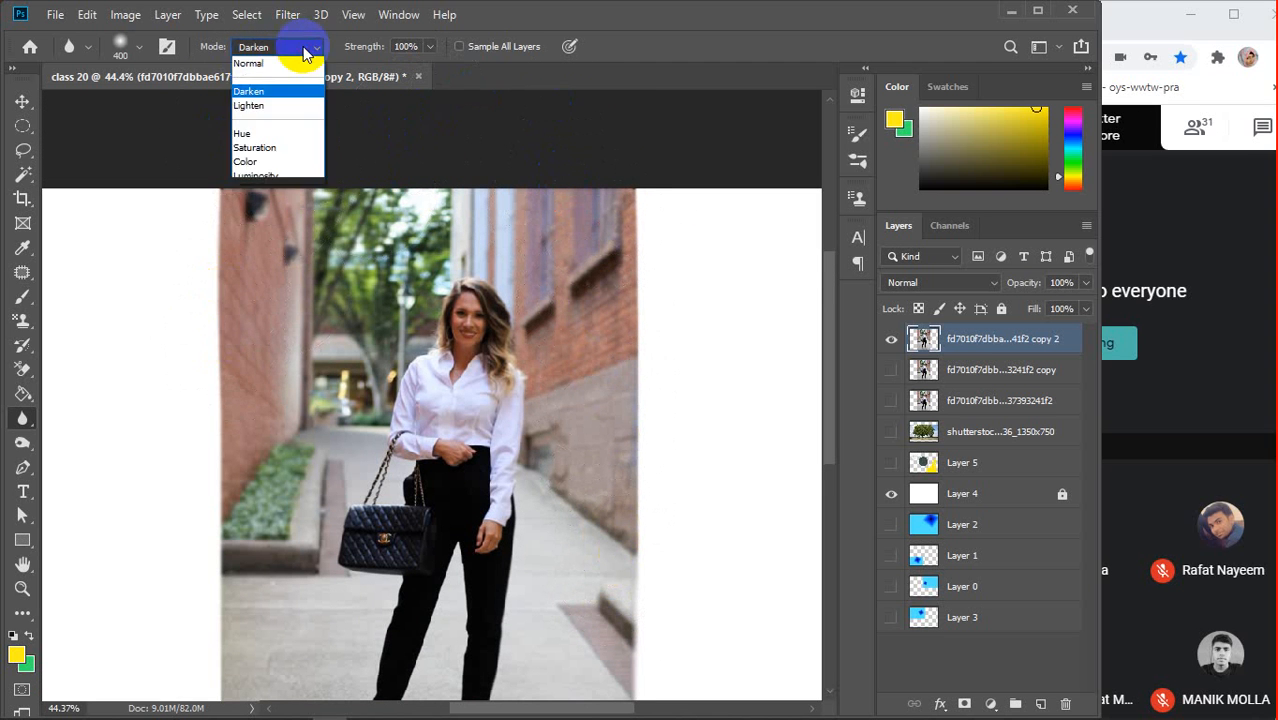
{"action": "left_click", "coordinate": [263, 110]}
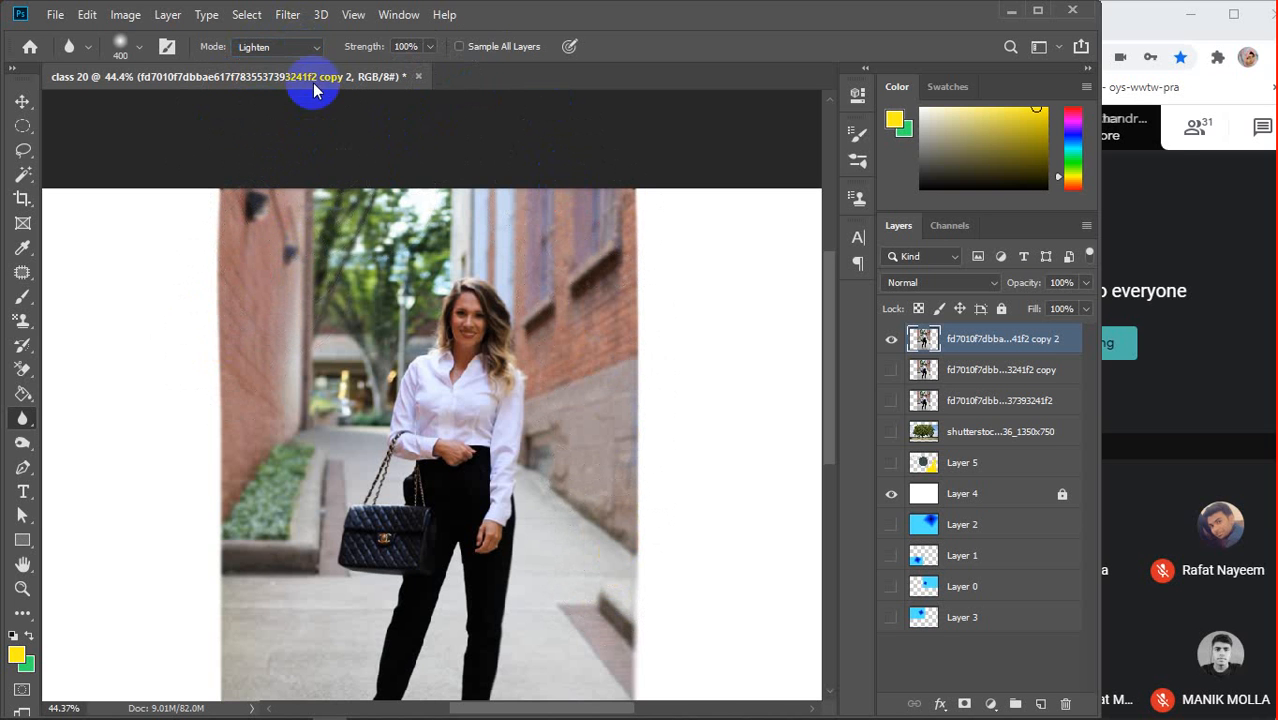
{"action": "left_click", "coordinate": [314, 46]}
{"action": "left_click", "coordinate": [292, 57]}
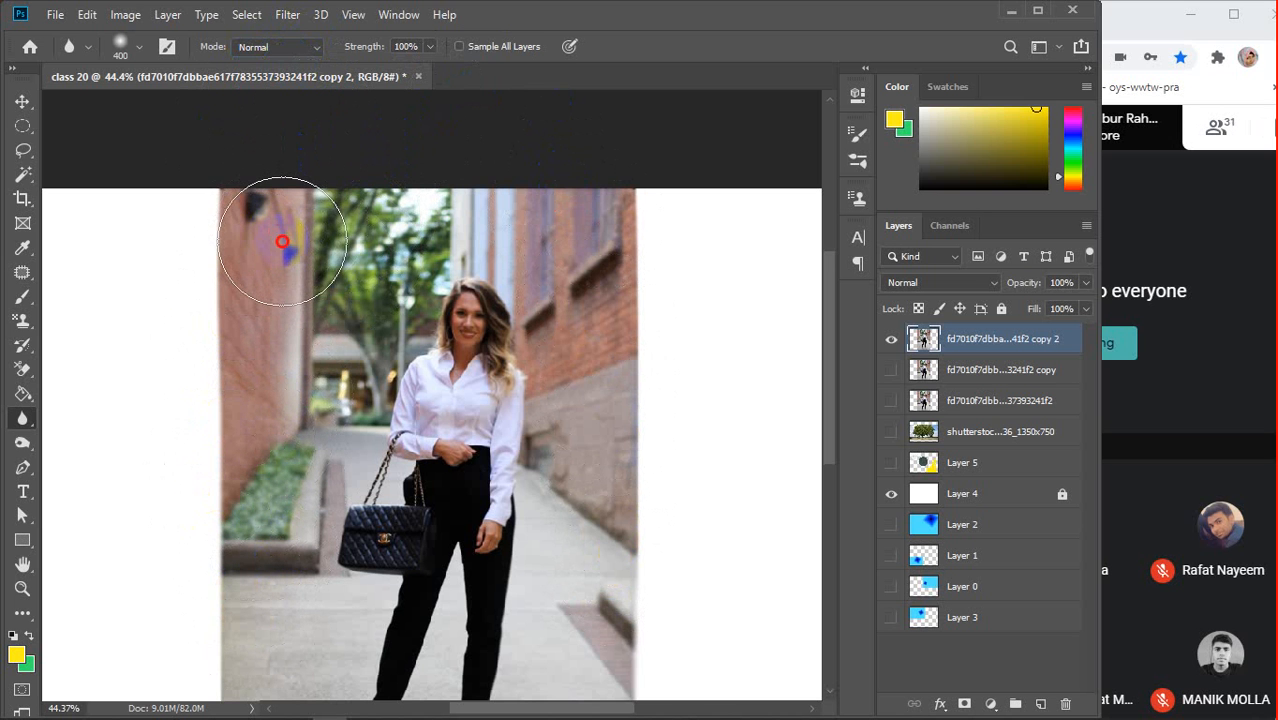
Enlarge the blur brush to 600 px and blur the background walls beside the woman further
{"action": "key", "text": "bracketright"}
{"action": "key", "text": "bracketright"}
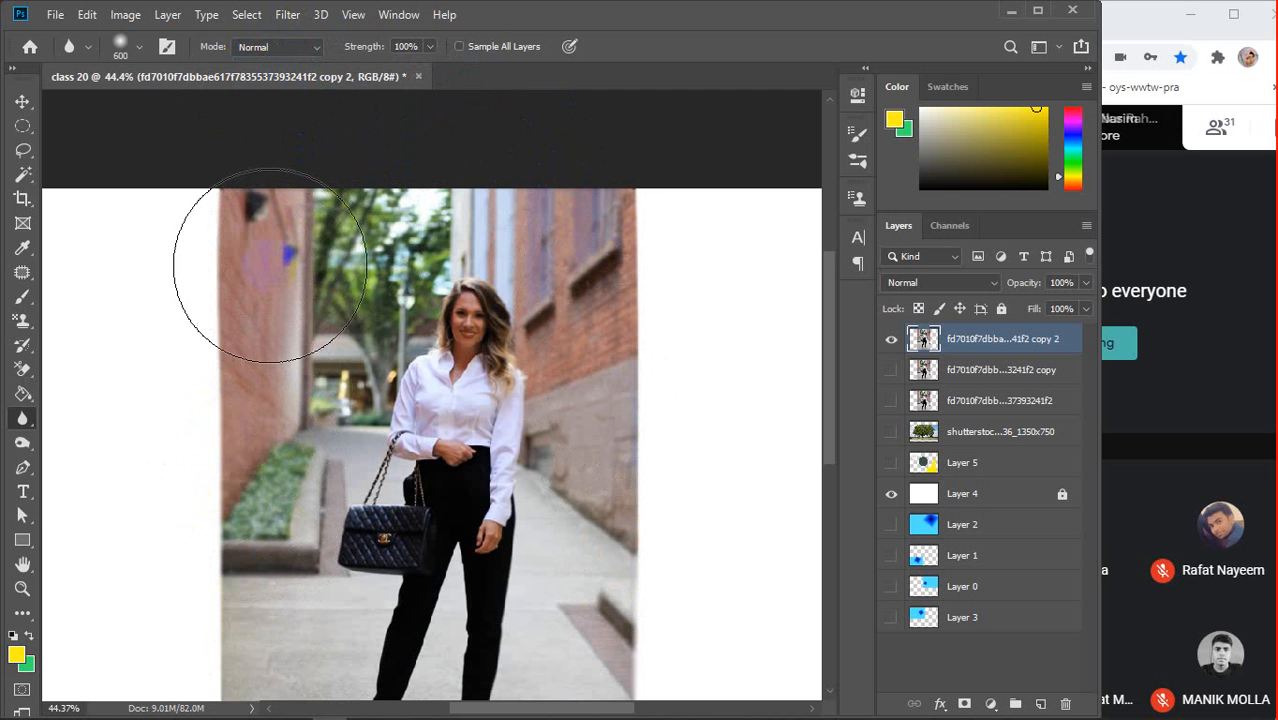
{"action": "mouse_move", "coordinate": [255, 258]}
{"action": "left_mouse_down"}
{"action": "mouse_move", "coordinate": [264, 395]}
{"action": "mouse_move", "coordinate": [222, 599]}
{"action": "mouse_move", "coordinate": [264, 356]}
{"action": "mouse_move", "coordinate": [311, 291]}
{"action": "left_mouse_up"}
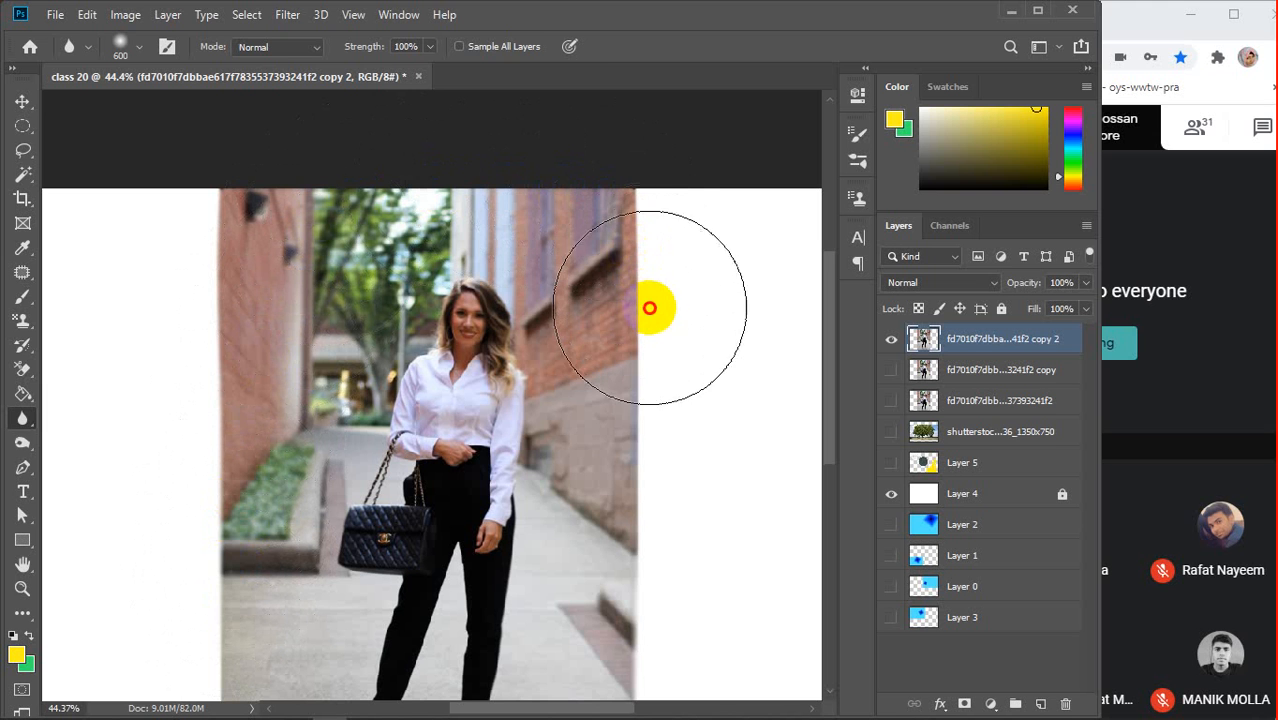
Show the unblurred first copy of the photo and move the blurred copy 2 to the right side of the canvas
{"action": "key", "text": "v"}
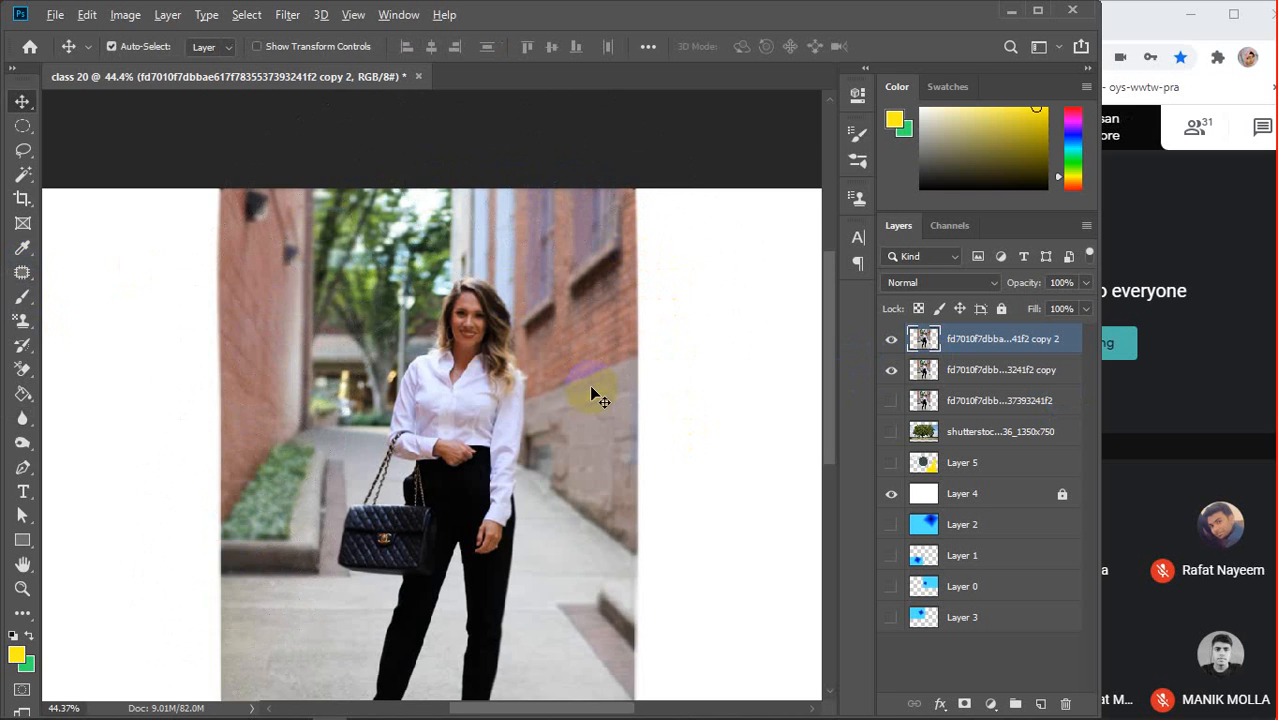
{"action": "scroll", "coordinate": [591, 390], "scroll_direction": "down", "scroll_amount": 2}
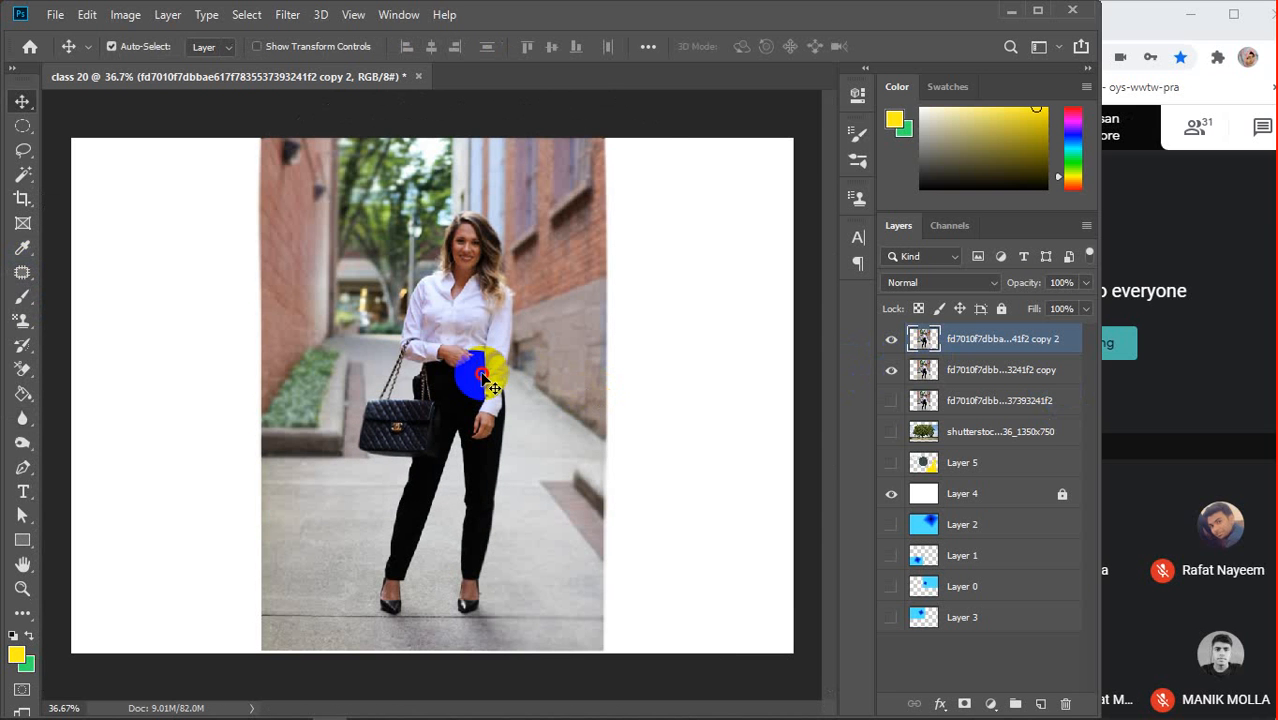
{"action": "left_click", "coordinate": [382, 370]}
{"action": "left_click_drag", "start_coordinate": [550, 373], "coordinate": [598, 367]}
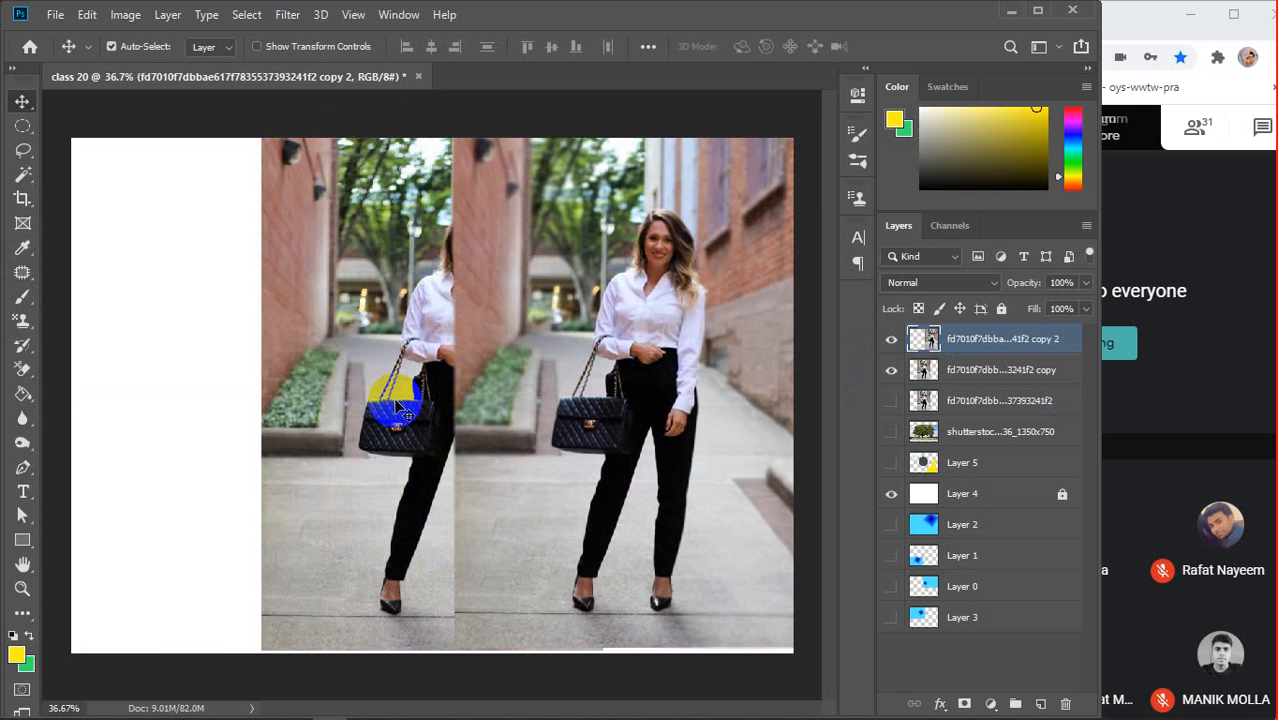
Move the unblurred copy to the left half of the canvas and align the two photos side by side with a narrow gap
{"action": "left_click_drag", "start_coordinate": [398, 408], "coordinate": [251, 403]}
{"action": "left_click_drag", "start_coordinate": [528, 391], "coordinate": [517, 400]}
{"action": "left_click_drag", "start_coordinate": [312, 378], "coordinate": [327, 390]}
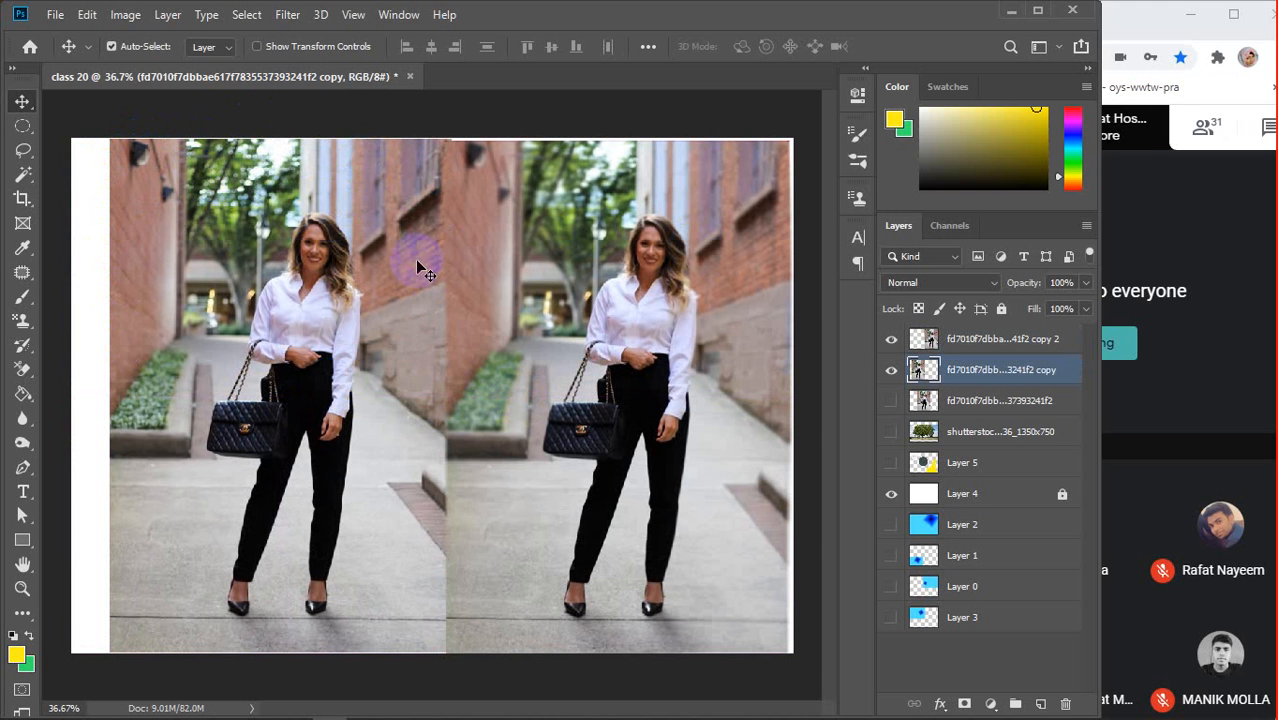
{"action": "left_click_drag", "start_coordinate": [343, 367], "coordinate": [331, 366]}
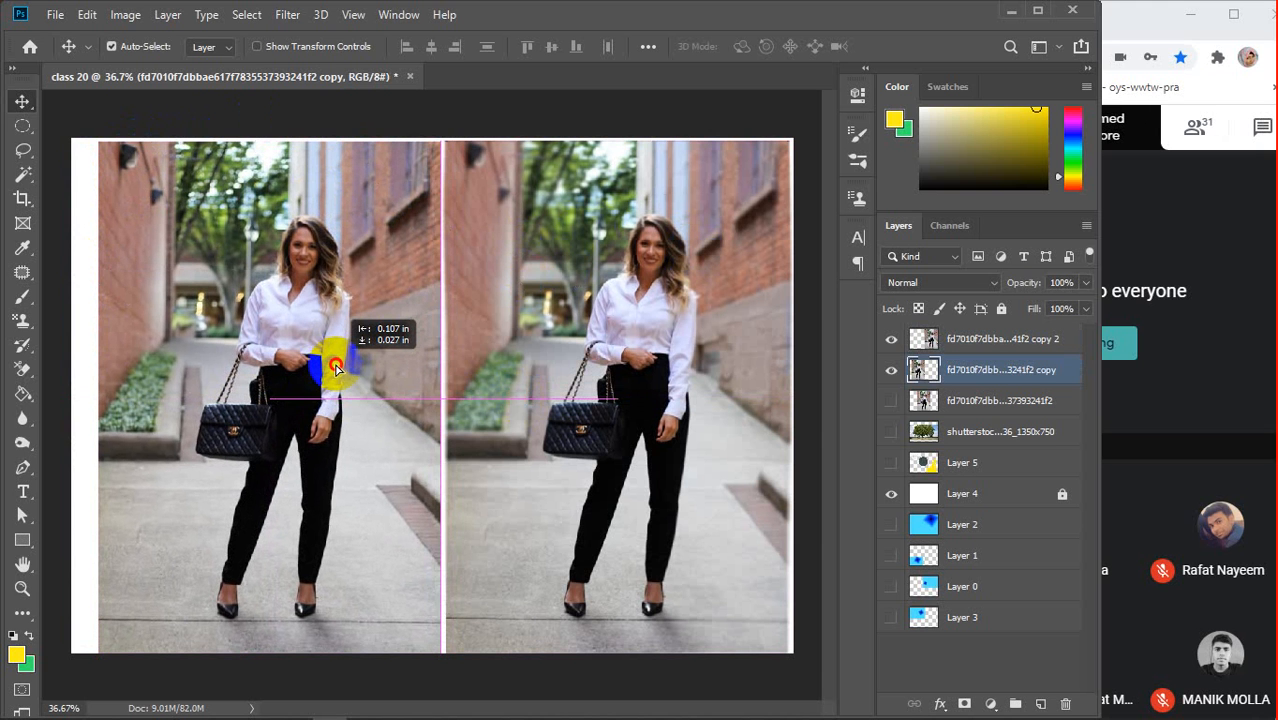
Move the unblurred copy partly beneath the blurred copy and compare their walls and trees up close
{"action": "scroll", "coordinate": [240, 280], "scroll_direction": "up", "scroll_amount": 2}
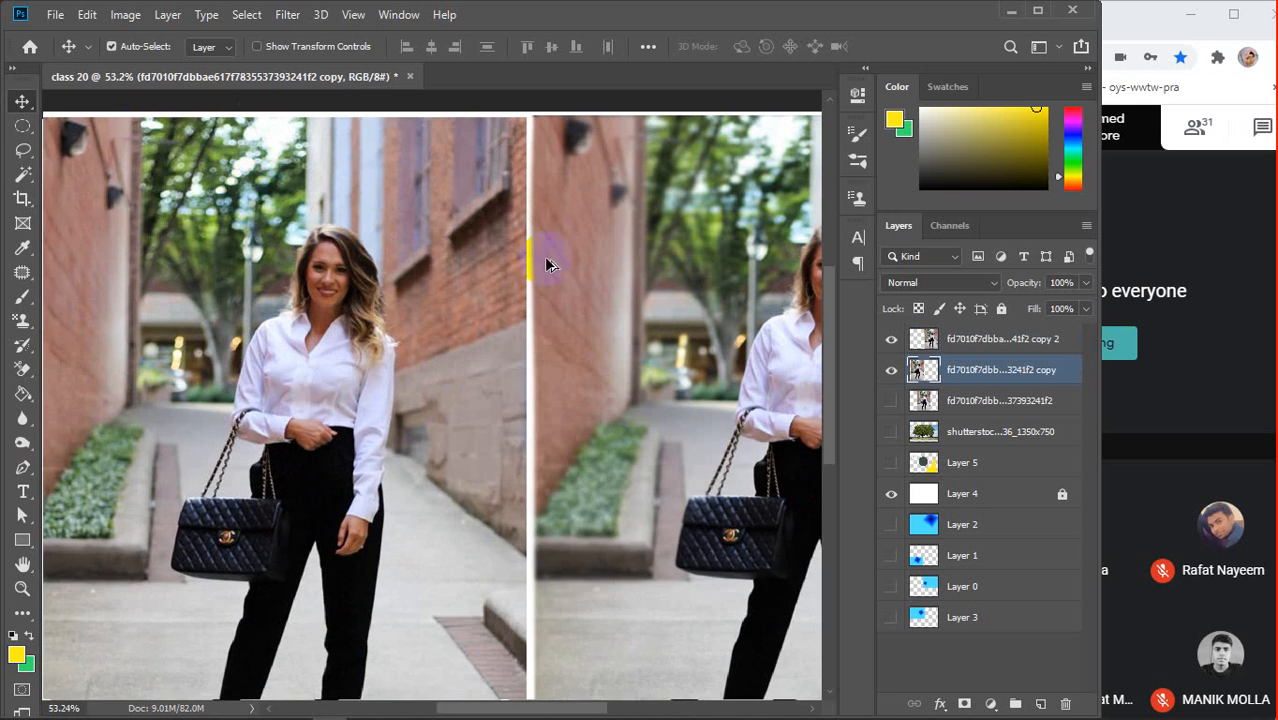
{"action": "left_click_drag", "start_coordinate": [322, 240], "coordinate": [530, 155]}
{"action": "scroll", "coordinate": [530, 155], "scroll_direction": "up", "scroll_amount": 3}
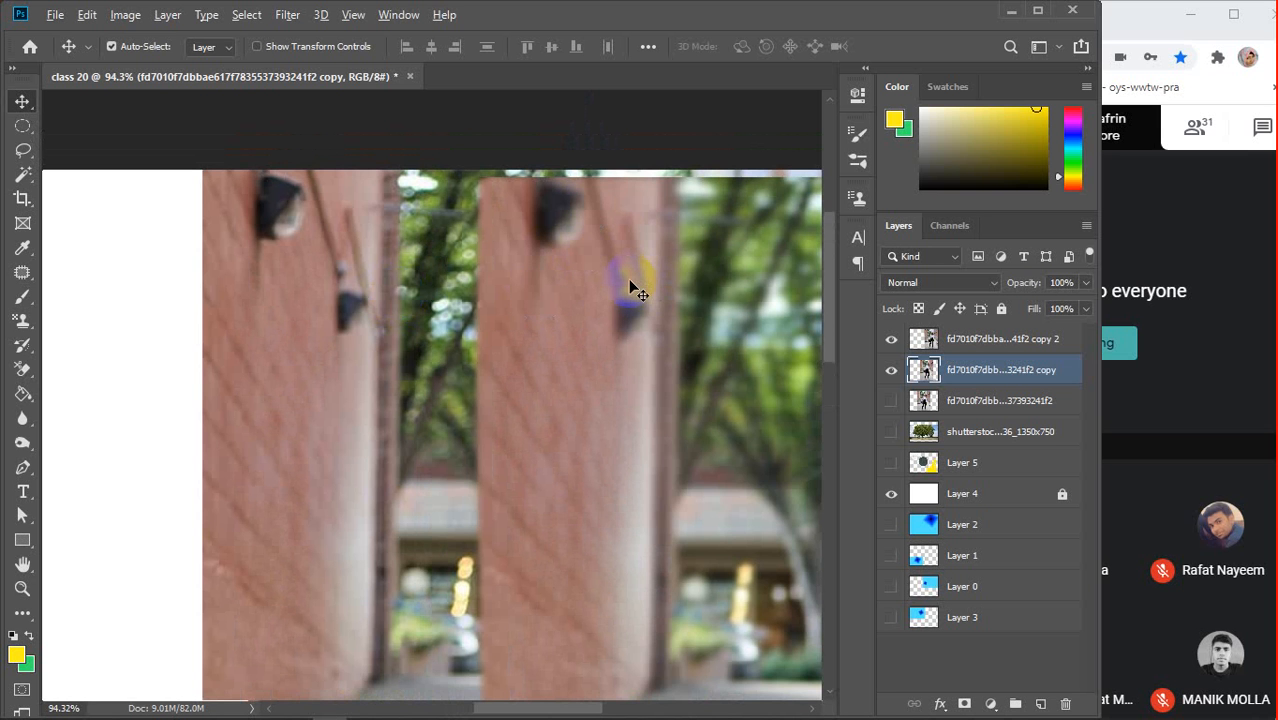
{"action": "scroll", "coordinate": [630, 287], "scroll_direction": "down", "scroll_amount": 4}
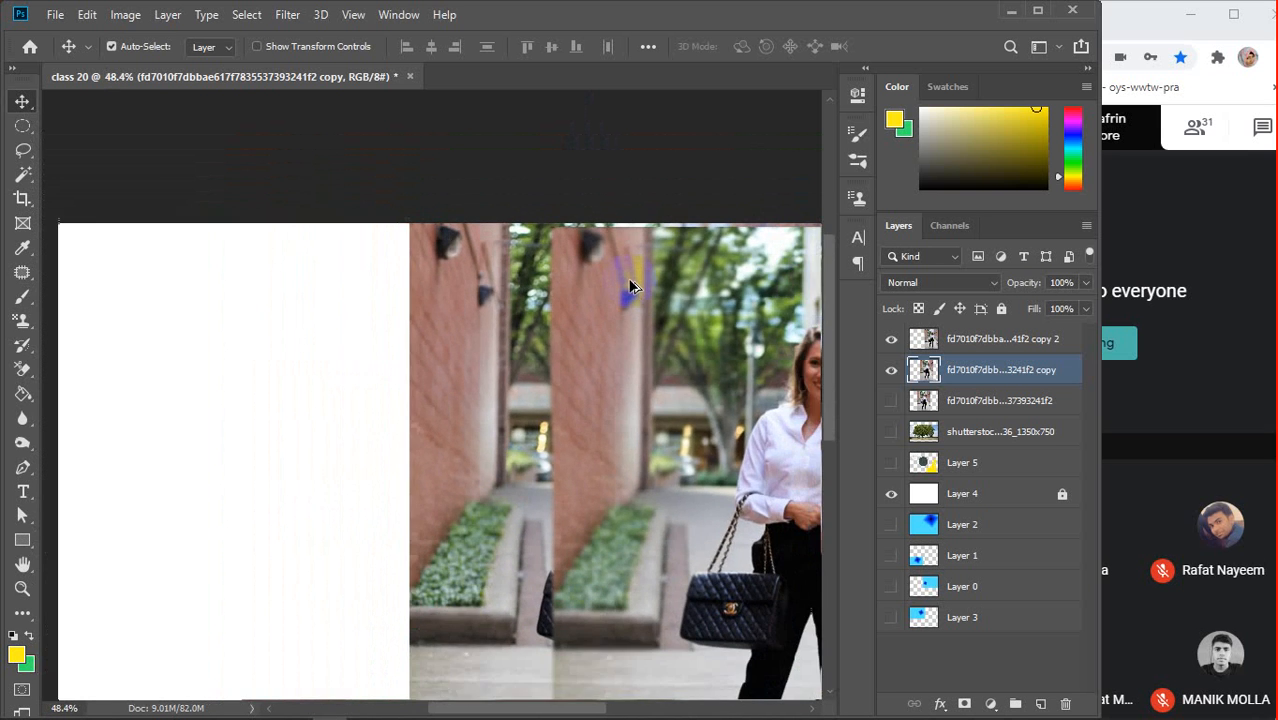
{"action": "scroll", "coordinate": [630, 287], "scroll_direction": "down", "scroll_amount": 1}
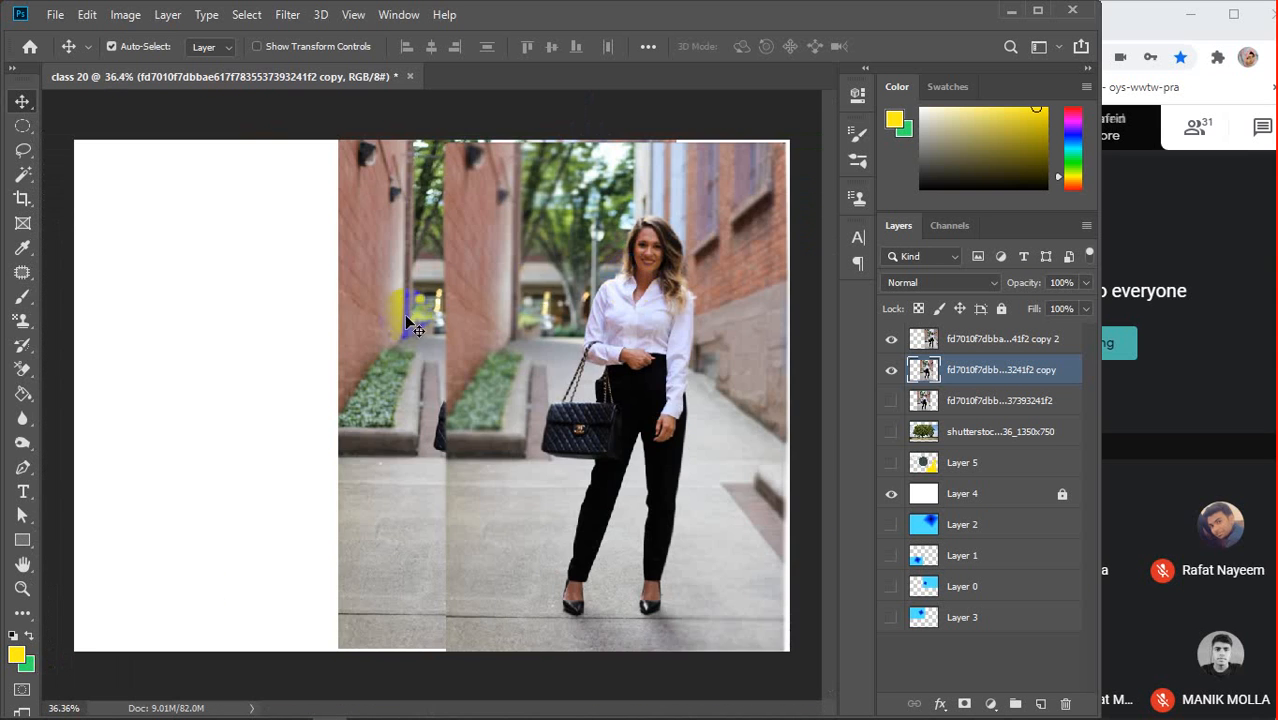
Move the unblurred copy back to the left half of the canvas and nudge the blurred copy slightly
{"action": "left_click_drag", "start_coordinate": [406, 318], "coordinate": [156, 318]}
{"action": "left_click_drag", "start_coordinate": [600, 345], "coordinate": [593, 331]}
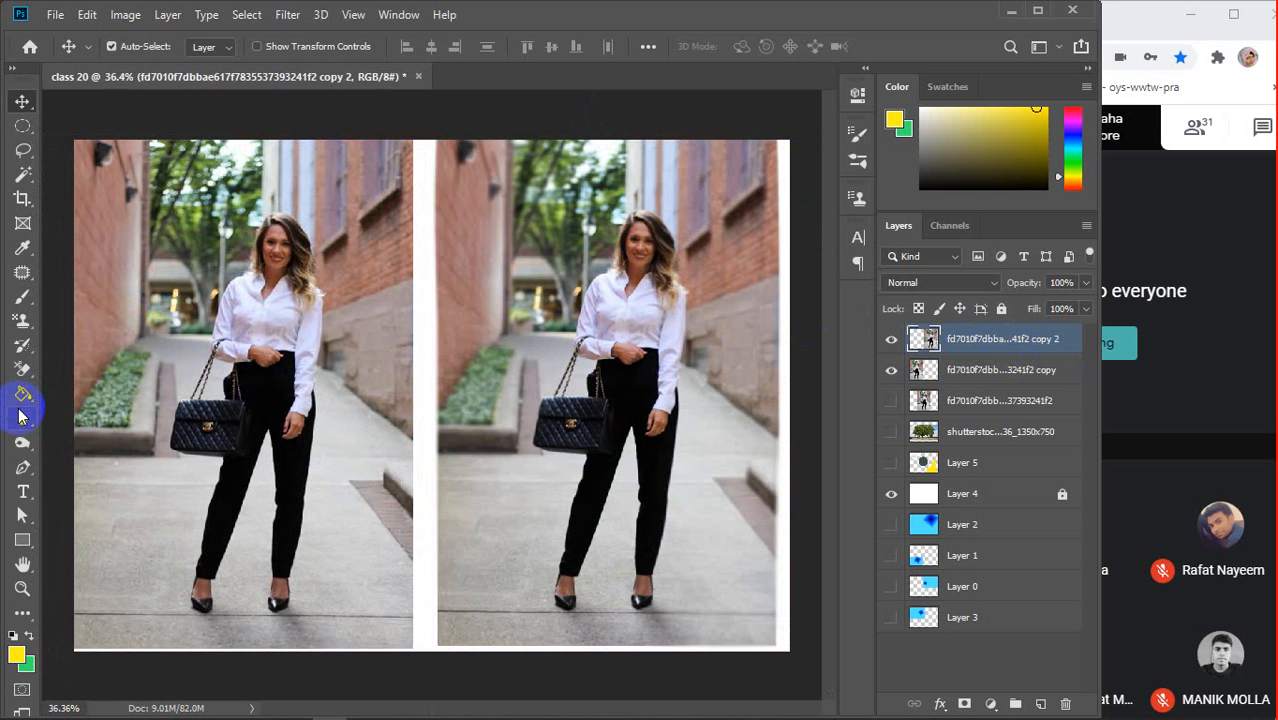
Blur the background and outer edges of copy 2 in Normal mode, and repeat over its edges and walls in Darken mode
{"action": "left_click", "coordinate": [23, 421]}
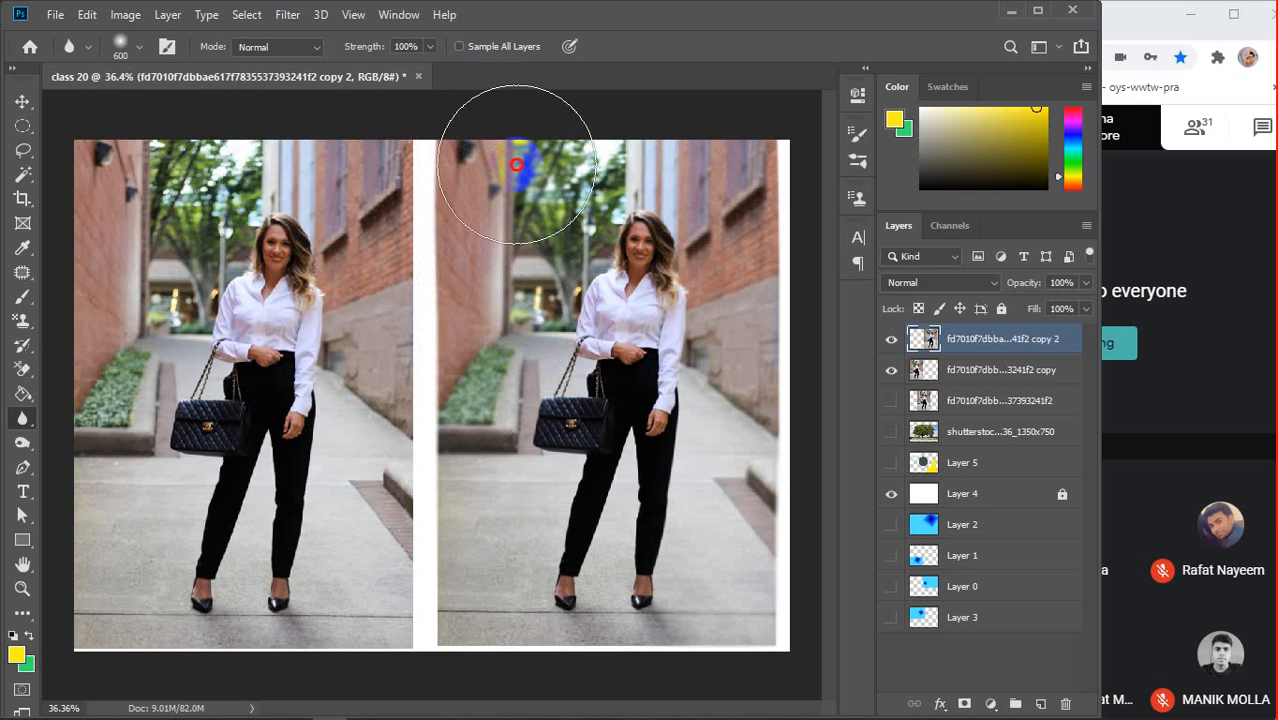
{"action": "mouse_move", "coordinate": [516, 164]}
{"action": "left_mouse_down"}
{"action": "mouse_move", "coordinate": [471, 319]}
{"action": "mouse_move", "coordinate": [514, 157]}
{"action": "mouse_move", "coordinate": [545, 195]}
{"action": "mouse_move", "coordinate": [531, 156]}
{"action": "mouse_move", "coordinate": [456, 506]}
{"action": "mouse_move", "coordinate": [520, 176]}
{"action": "mouse_move", "coordinate": [464, 549]}
{"action": "mouse_move", "coordinate": [625, 136]}
{"action": "mouse_move", "coordinate": [705, 136]}
{"action": "mouse_move", "coordinate": [763, 214]}
{"action": "mouse_move", "coordinate": [798, 448]}
{"action": "mouse_move", "coordinate": [777, 655]}
{"action": "left_mouse_up"}
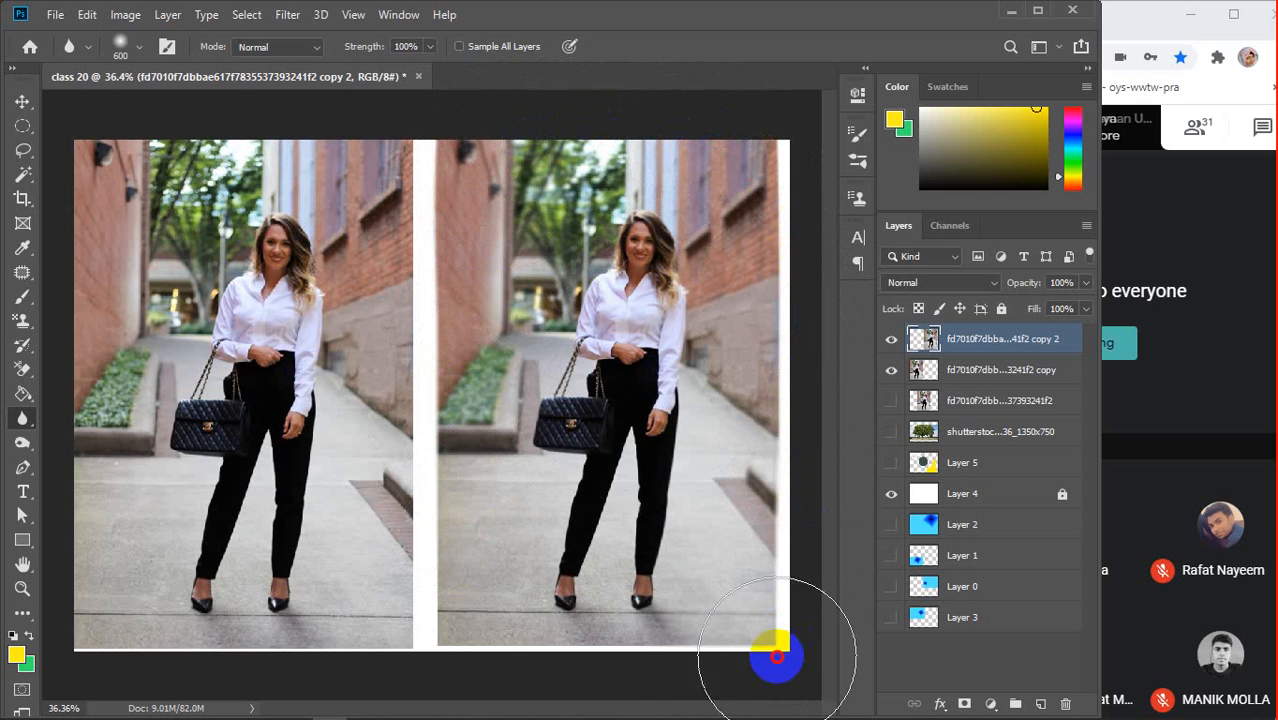
{"action": "left_click", "coordinate": [316, 47]}
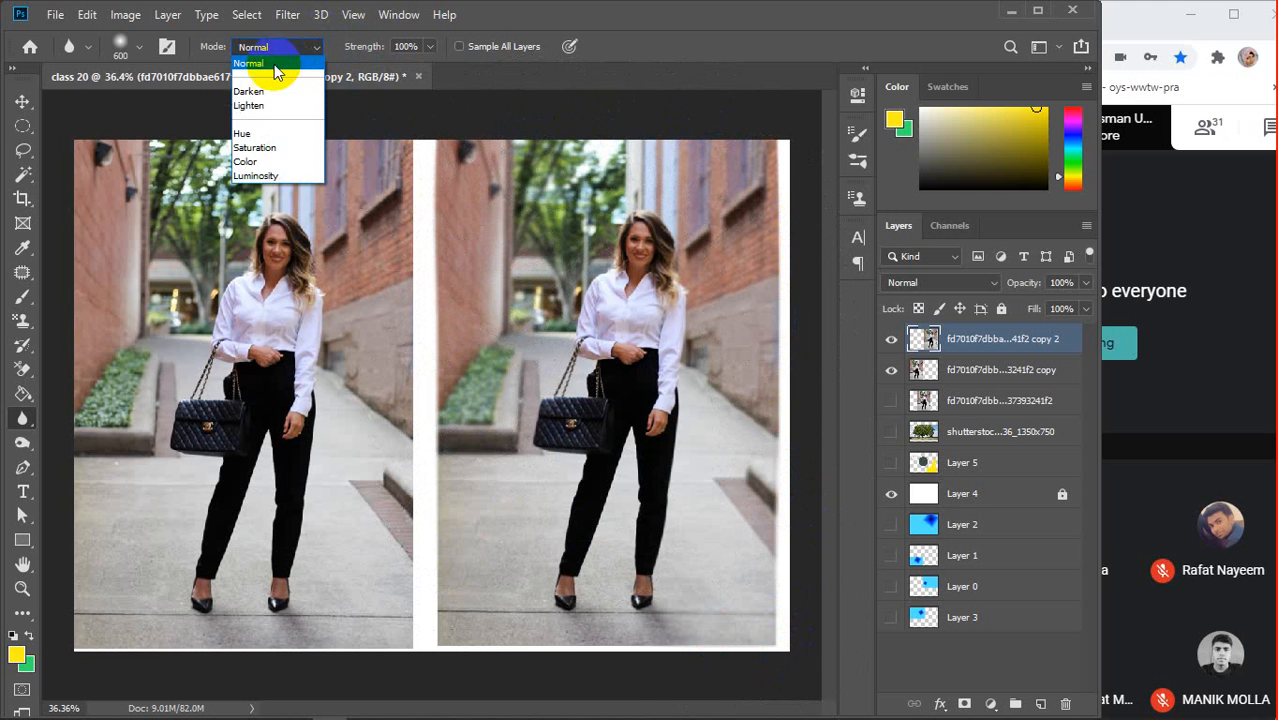
{"action": "left_click", "coordinate": [258, 90]}
{"action": "mouse_move", "coordinate": [485, 298]}
{"action": "left_mouse_down"}
{"action": "mouse_move", "coordinate": [518, 140]}
{"action": "mouse_move", "coordinate": [471, 319]}
{"action": "mouse_move", "coordinate": [524, 132]}
{"action": "mouse_move", "coordinate": [449, 419]}
{"action": "mouse_move", "coordinate": [521, 135]}
{"action": "mouse_move", "coordinate": [475, 323]}
{"action": "mouse_move", "coordinate": [478, 222]}
{"action": "mouse_move", "coordinate": [487, 176]}
{"action": "mouse_move", "coordinate": [462, 463]}
{"action": "mouse_move", "coordinate": [477, 215]}
{"action": "mouse_move", "coordinate": [434, 595]}
{"action": "mouse_move", "coordinate": [524, 126]}
{"action": "mouse_move", "coordinate": [578, 134]}
{"action": "mouse_move", "coordinate": [509, 131]}
{"action": "mouse_move", "coordinate": [593, 131]}
{"action": "mouse_move", "coordinate": [509, 159]}
{"action": "mouse_move", "coordinate": [474, 155]}
{"action": "mouse_move", "coordinate": [688, 143]}
{"action": "mouse_move", "coordinate": [783, 246]}
{"action": "mouse_move", "coordinate": [765, 197]}
{"action": "mouse_move", "coordinate": [795, 385]}
{"action": "mouse_move", "coordinate": [782, 160]}
{"action": "mouse_move", "coordinate": [782, 302]}
{"action": "mouse_move", "coordinate": [782, 197]}
{"action": "mouse_move", "coordinate": [770, 183]}
{"action": "mouse_move", "coordinate": [766, 202]}
{"action": "mouse_move", "coordinate": [766, 178]}
{"action": "mouse_move", "coordinate": [768, 244]}
{"action": "mouse_move", "coordinate": [738, 177]}
{"action": "mouse_move", "coordinate": [485, 197]}
{"action": "left_mouse_up"}
{"action": "mouse_move", "coordinate": [460, 242]}
{"action": "left_mouse_down"}
{"action": "mouse_move", "coordinate": [444, 300]}
{"action": "mouse_move", "coordinate": [464, 202]}
{"action": "mouse_move", "coordinate": [507, 163]}
{"action": "mouse_move", "coordinate": [672, 125]}
{"action": "mouse_move", "coordinate": [318, 293]}
{"action": "mouse_move", "coordinate": [387, 293]}
{"action": "left_mouse_up"}
Place the unblurred copy's layer above copy 2 and slide the photo slightly over the blurred one's edge
{"action": "key", "text": "v"}
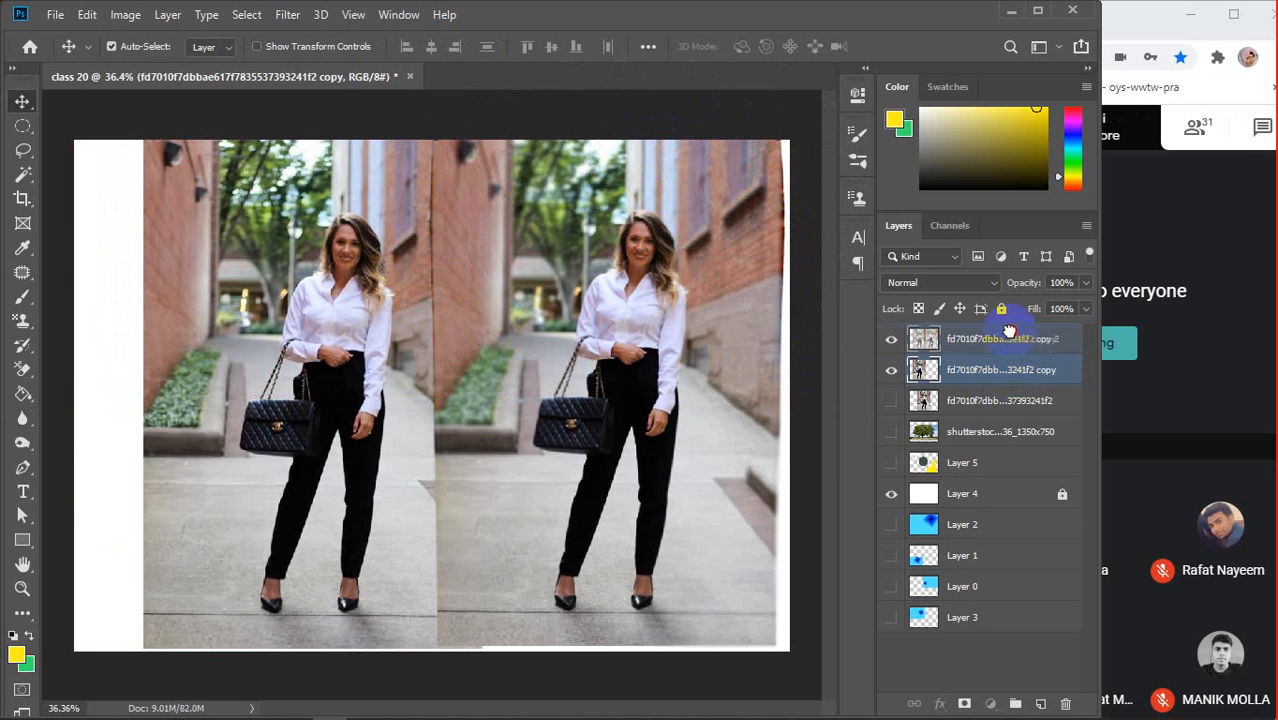
{"action": "left_click_drag", "start_coordinate": [1009, 331], "coordinate": [1009, 330]}
{"action": "left_click_drag", "start_coordinate": [369, 257], "coordinate": [339, 261]}
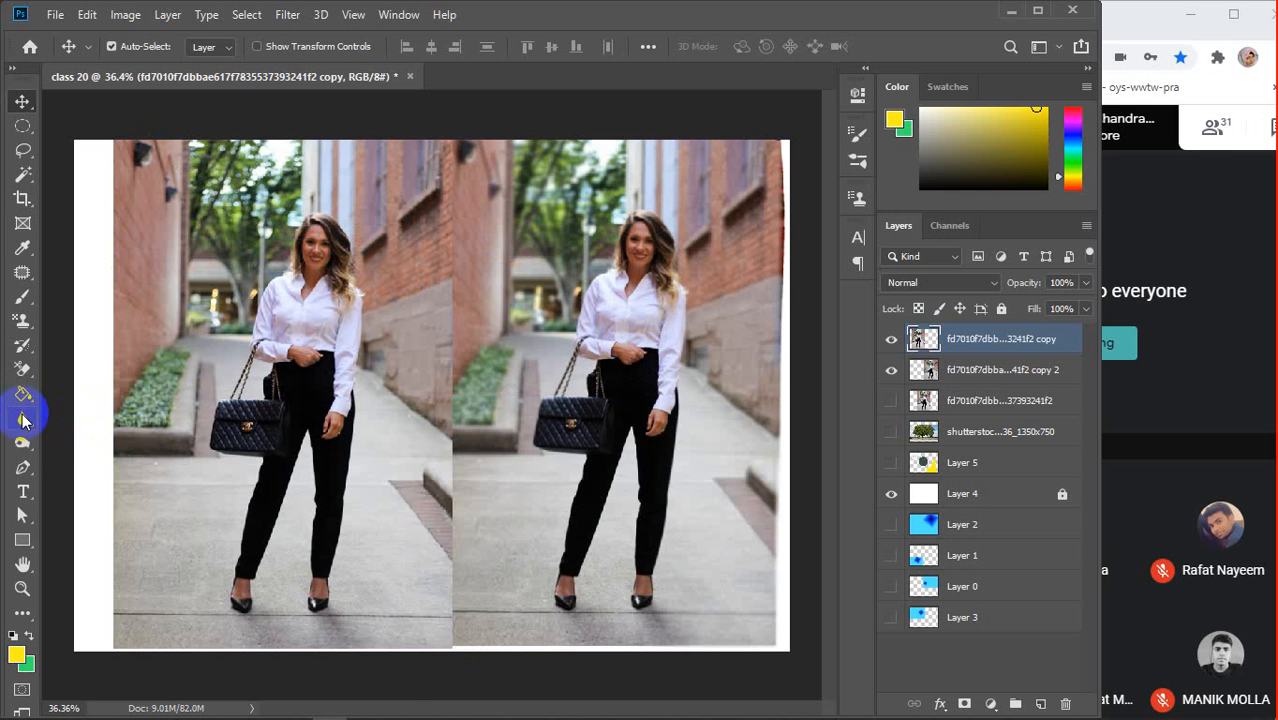
Toggle the visibility of the original photo and its two copies to compare the layers
{"action": "left_click_drag", "start_coordinate": [24, 421], "coordinate": [117, 448]}
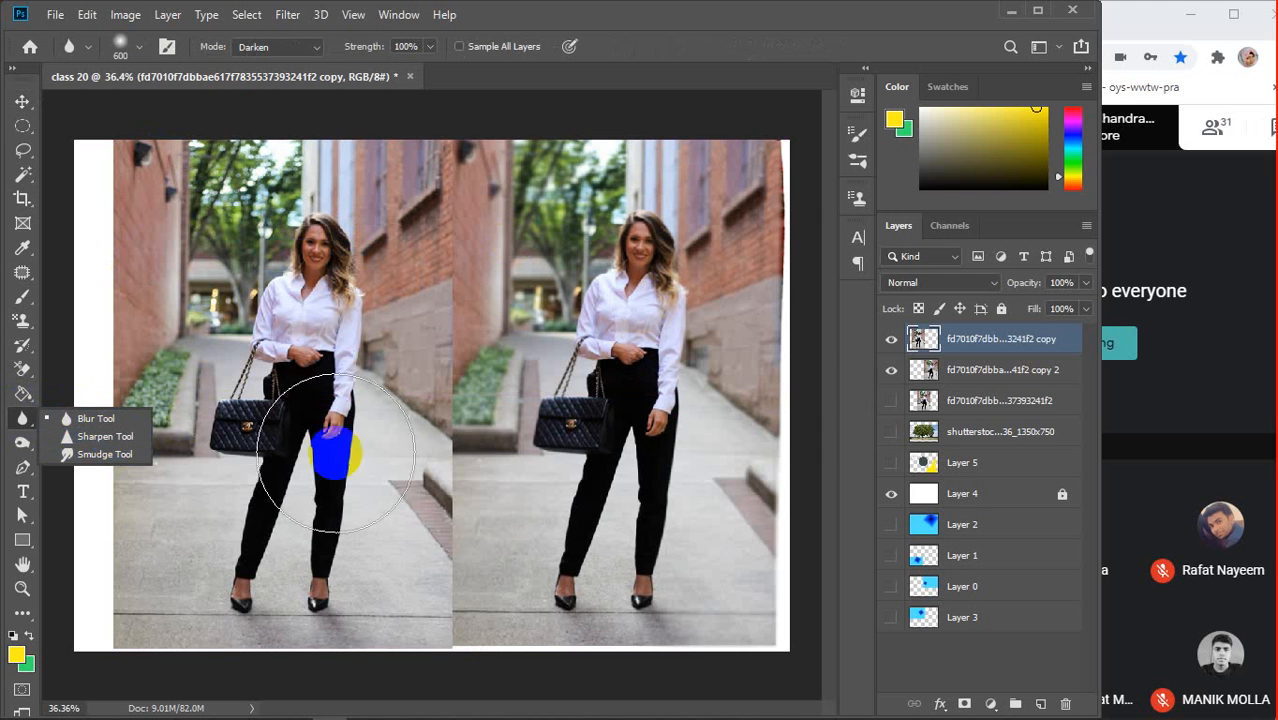
{"action": "left_click", "coordinate": [890, 341]}
{"action": "left_click", "coordinate": [890, 401]}
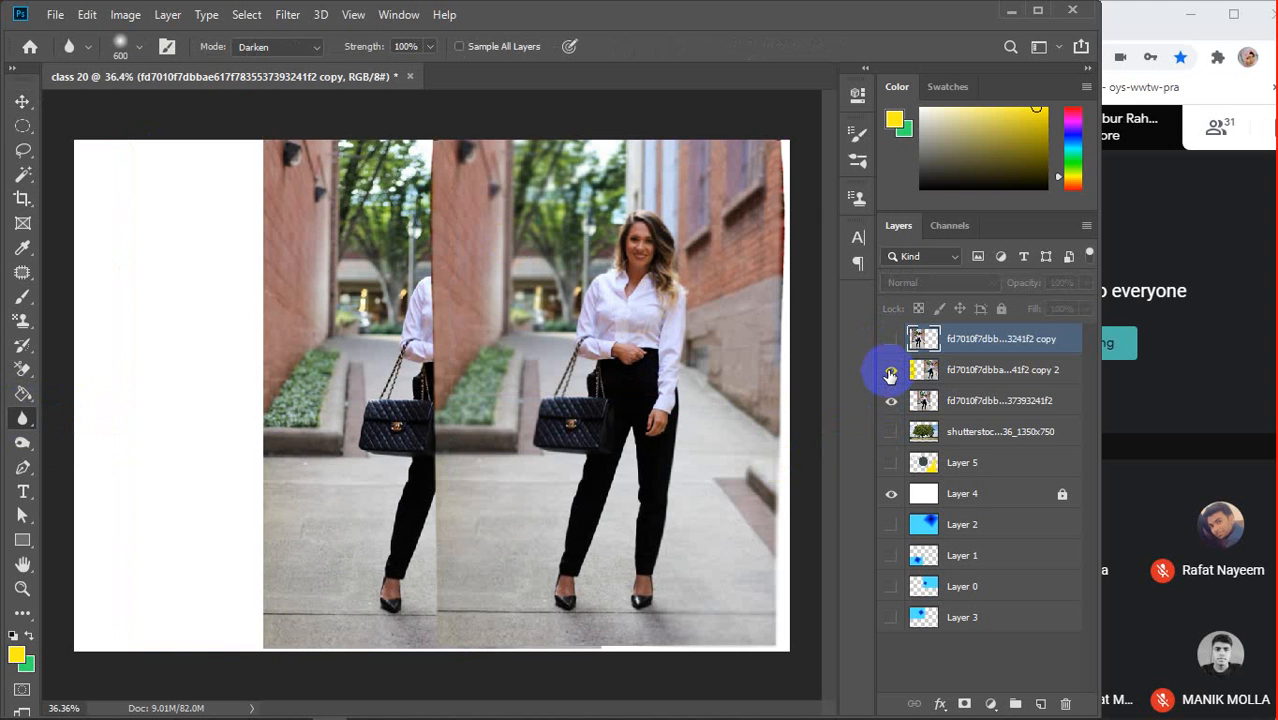
{"action": "left_click", "coordinate": [890, 371]}
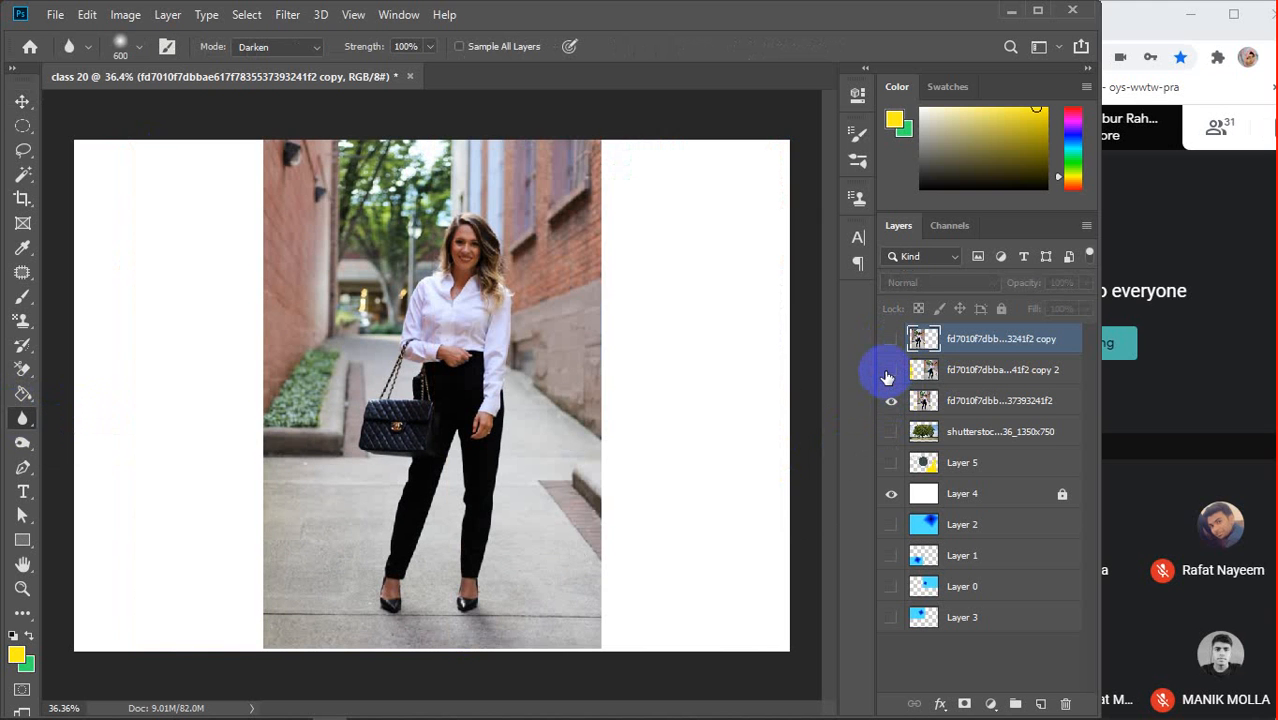
{"action": "left_click", "coordinate": [889, 371]}
{"action": "left_click", "coordinate": [891, 401]}
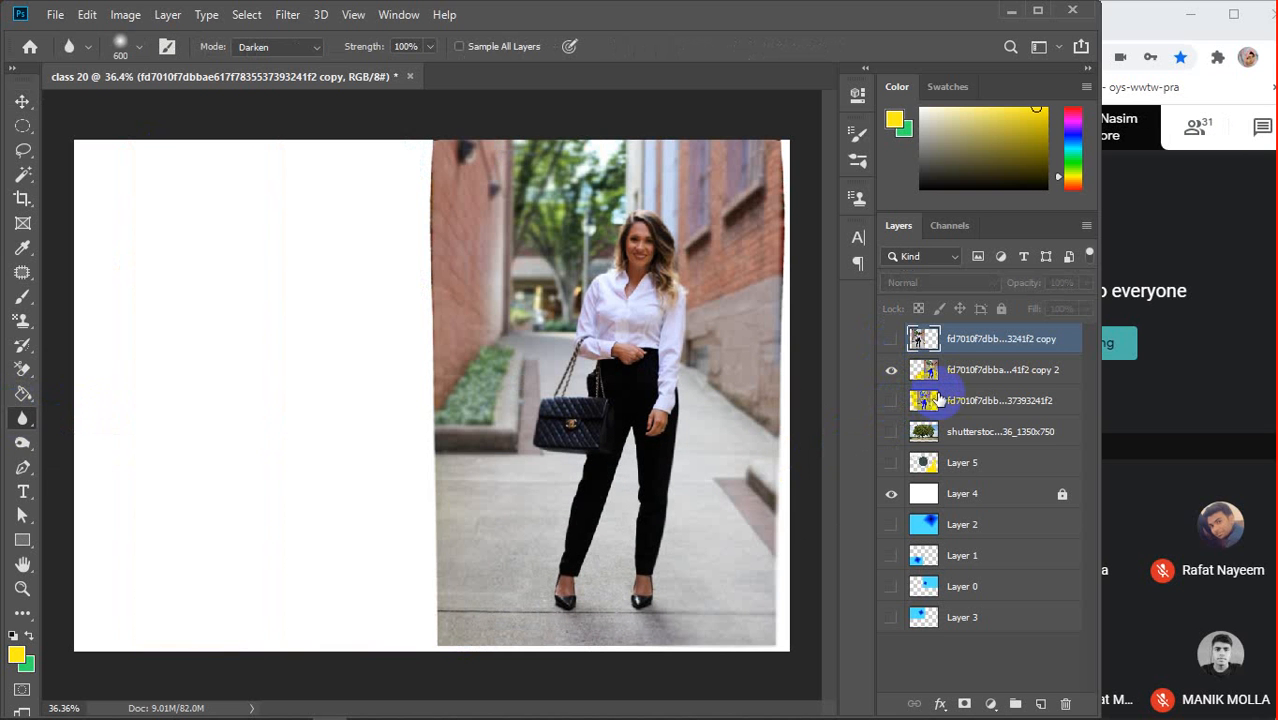
Hide both photo copies, show only the original photo, and place copy 2 below its layer
{"action": "left_click", "coordinate": [967, 401]}
{"action": "left_click", "coordinate": [892, 341]}
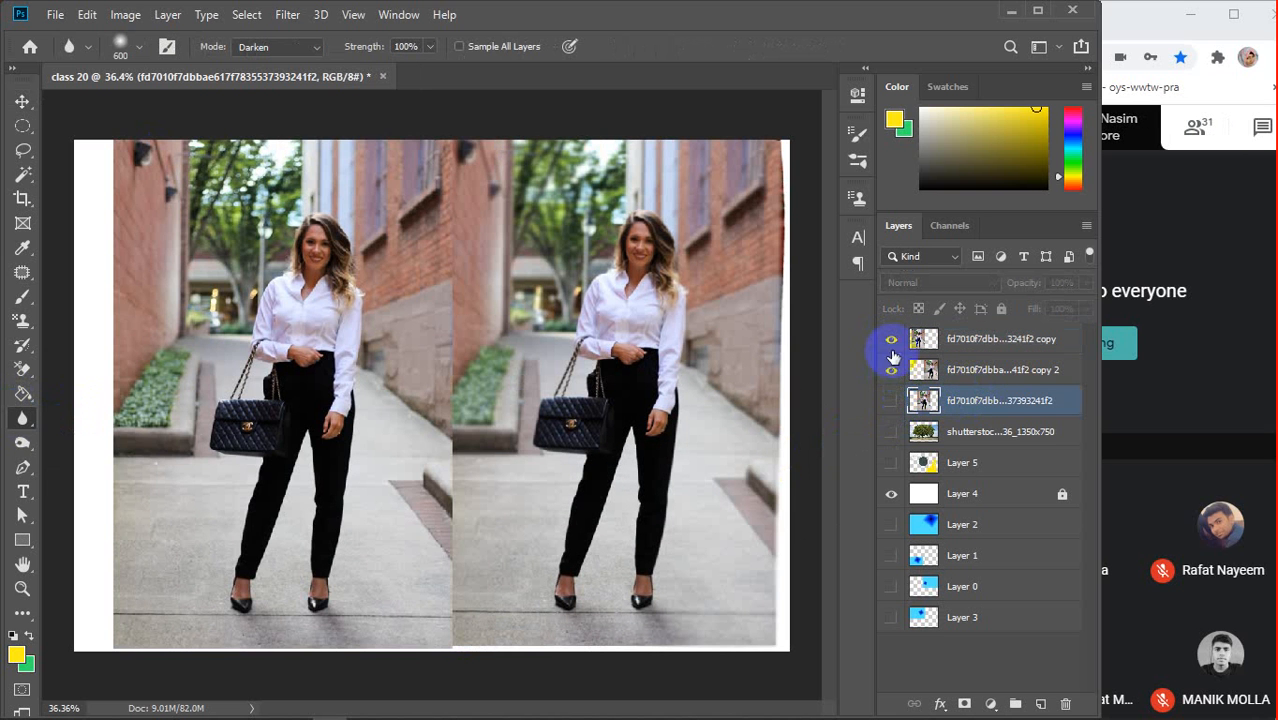
{"action": "left_click", "coordinate": [891, 340]}
{"action": "left_click", "coordinate": [891, 370]}
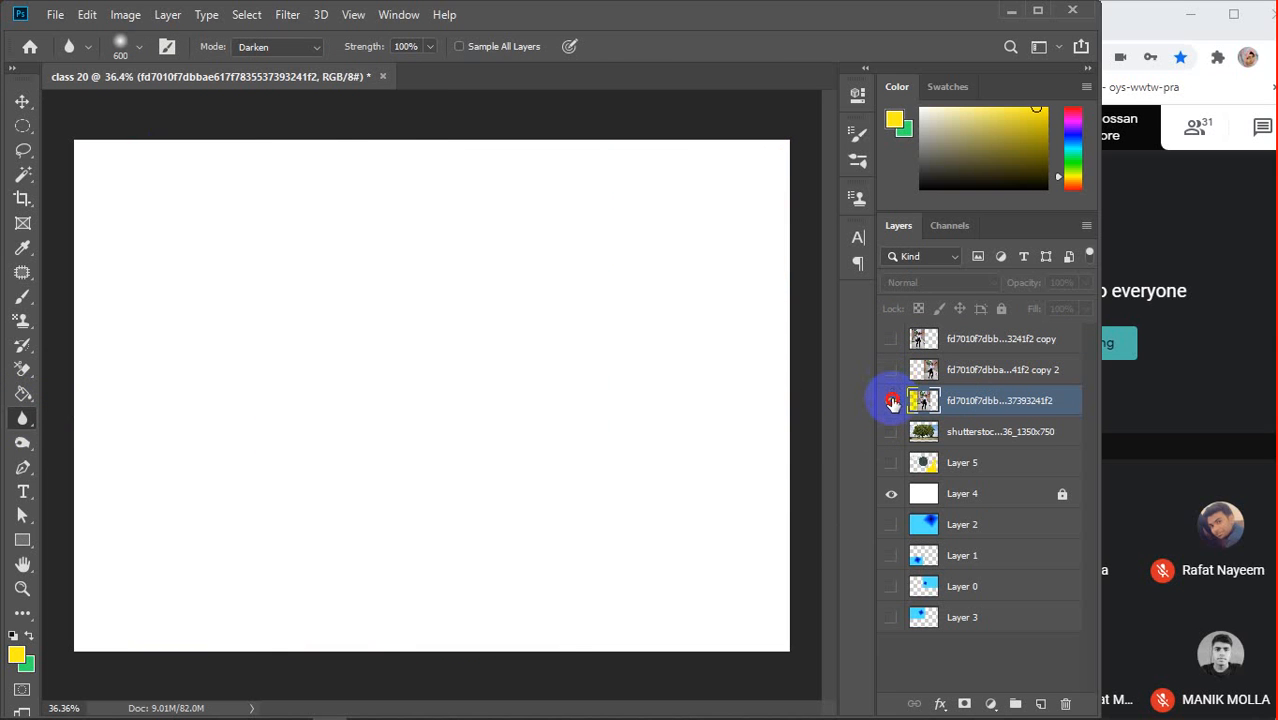
{"action": "left_click", "coordinate": [891, 401]}
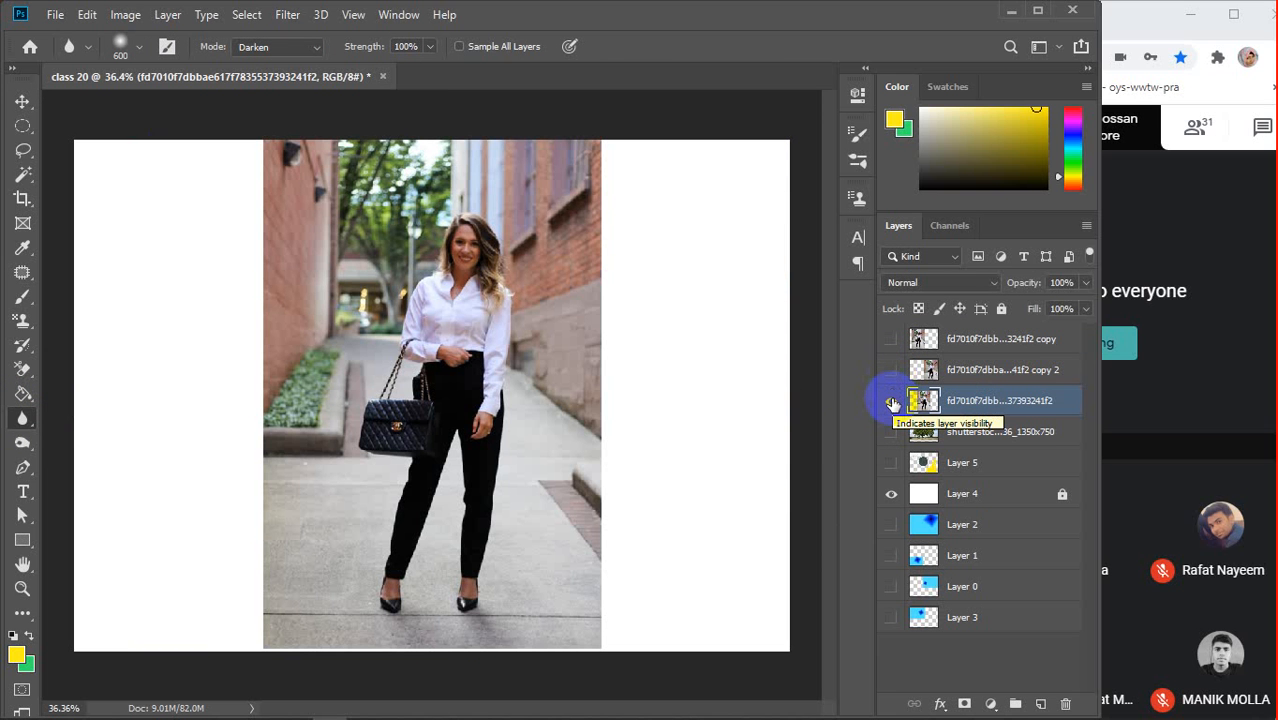
{"action": "left_click_drag", "start_coordinate": [984, 371], "coordinate": [985, 403]}
{"action": "left_click", "coordinate": [975, 378]}
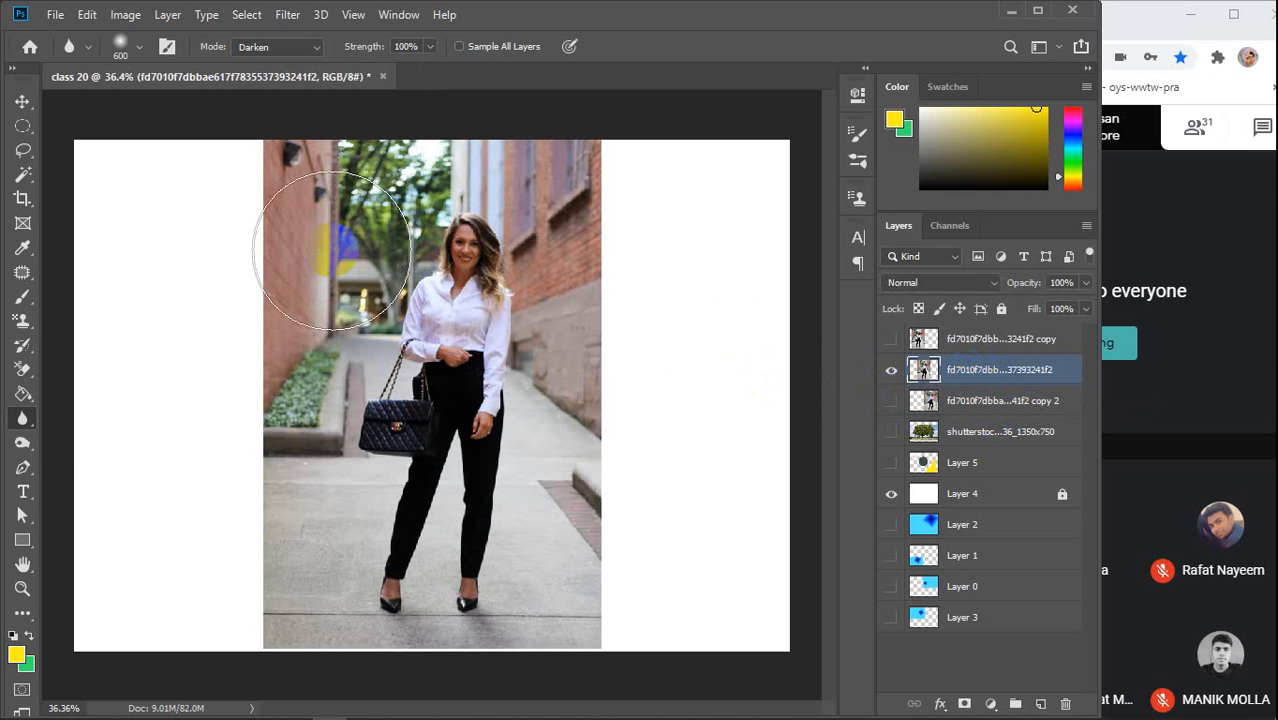
Set up the Sharpen tool with a 400 px brush, Normal mode and 100% strength
{"action": "right_click", "coordinate": [22, 418]}
{"action": "left_click", "coordinate": [104, 437]}
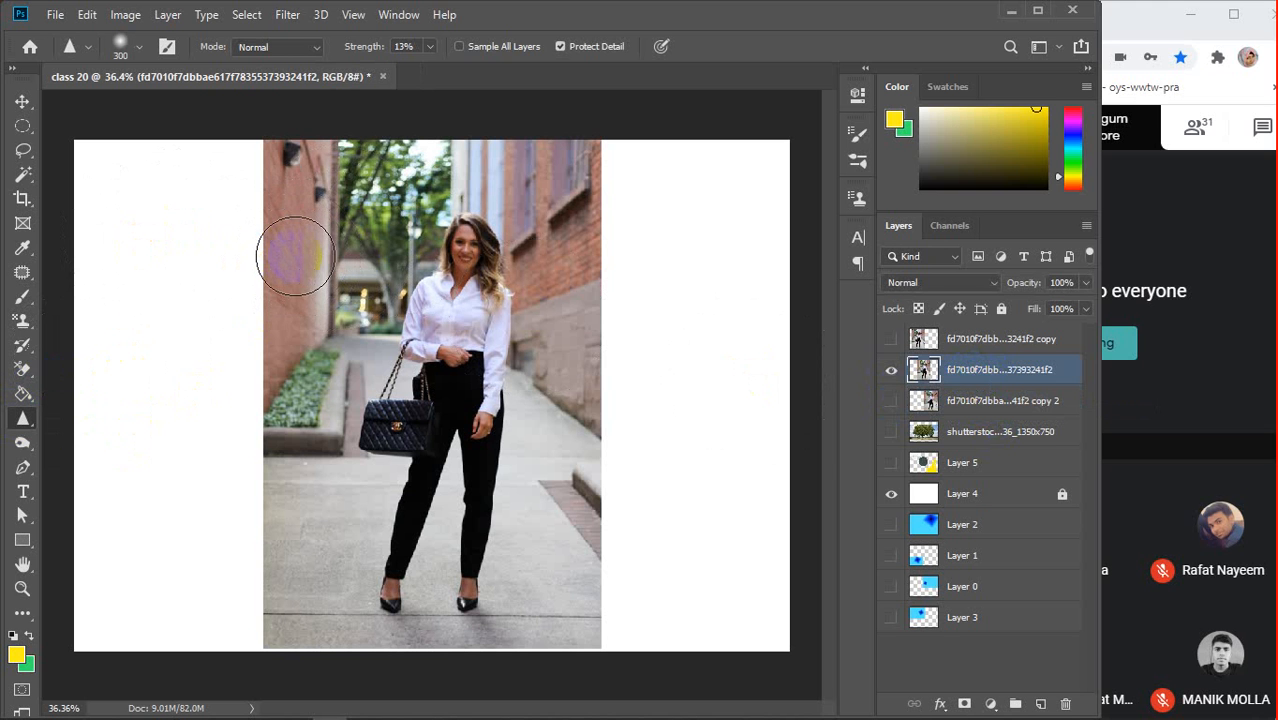
{"action": "key", "text": "bracketright"}
{"action": "left_click", "coordinate": [312, 48]}
{"action": "left_click", "coordinate": [270, 76]}
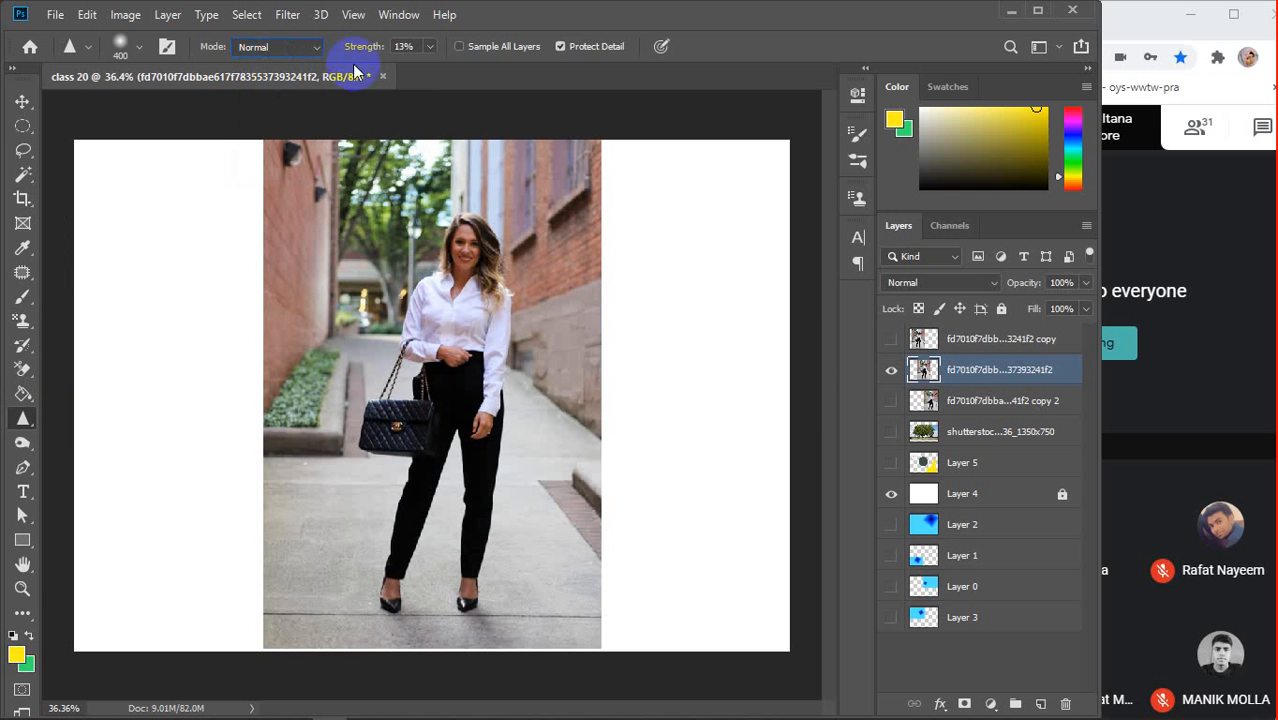
{"action": "left_click_drag", "start_coordinate": [360, 50], "coordinate": [650, 63]}
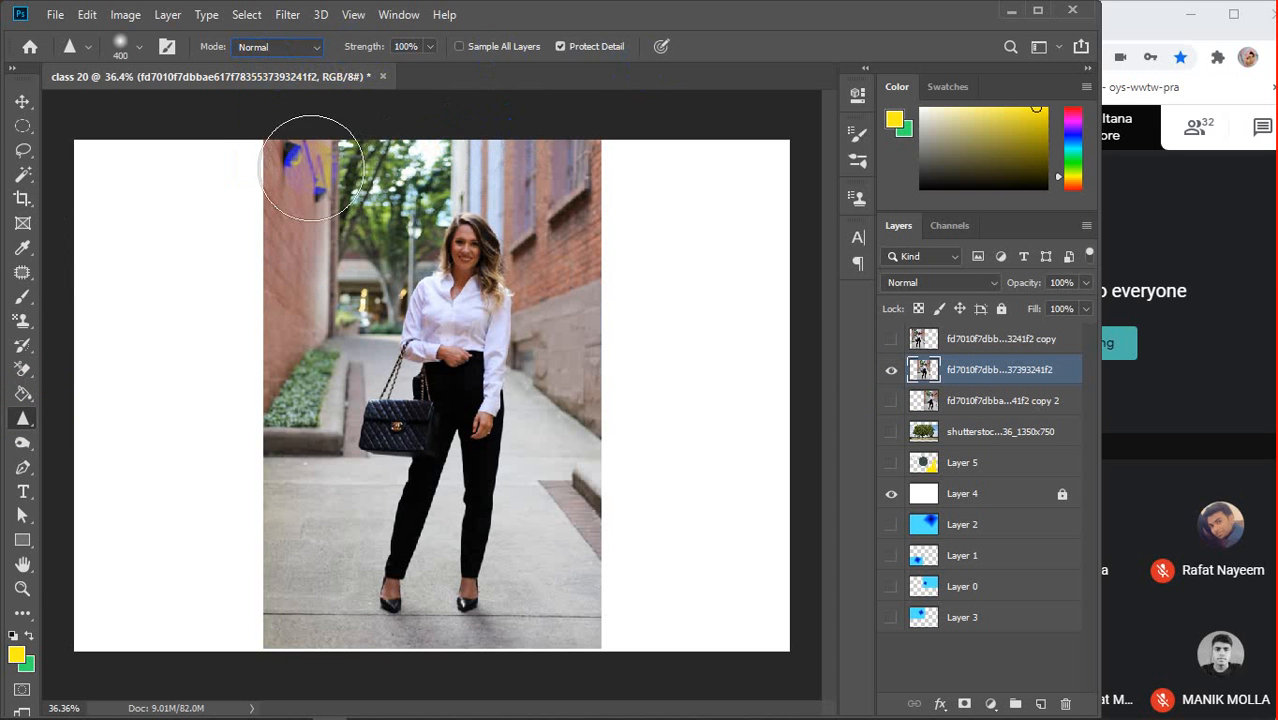
Sharpen the brick wall, trees and hedge on the left side of the original photo
{"action": "mouse_move", "coordinate": [283, 255]}
{"action": "left_mouse_down"}
{"action": "mouse_move", "coordinate": [322, 146]}
{"action": "mouse_move", "coordinate": [294, 335]}
{"action": "mouse_move", "coordinate": [347, 177]}
{"action": "mouse_move", "coordinate": [366, 158]}
{"action": "mouse_move", "coordinate": [265, 383]}
{"action": "mouse_move", "coordinate": [392, 157]}
{"action": "mouse_move", "coordinate": [388, 206]}
{"action": "left_mouse_up"}
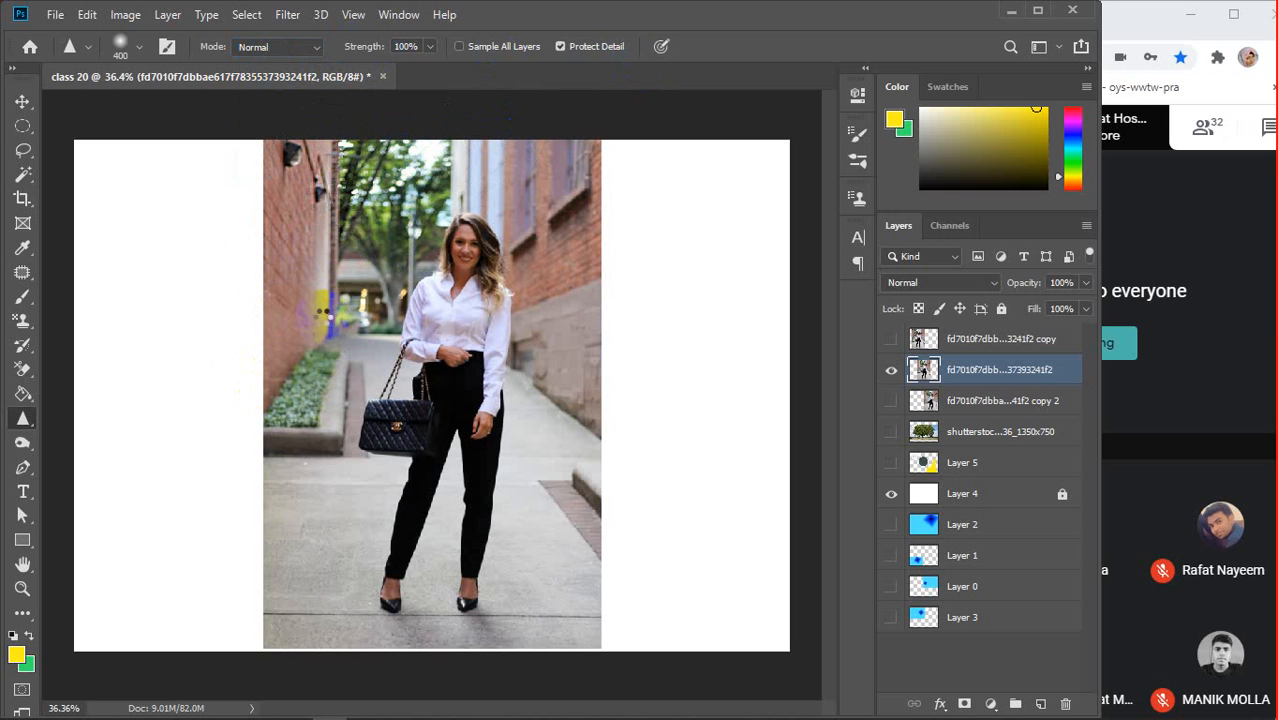
{"action": "mouse_move", "coordinate": [338, 282]}
{"action": "left_mouse_down"}
{"action": "mouse_move", "coordinate": [222, 305]}
{"action": "mouse_move", "coordinate": [393, 190]}
{"action": "left_mouse_up"}
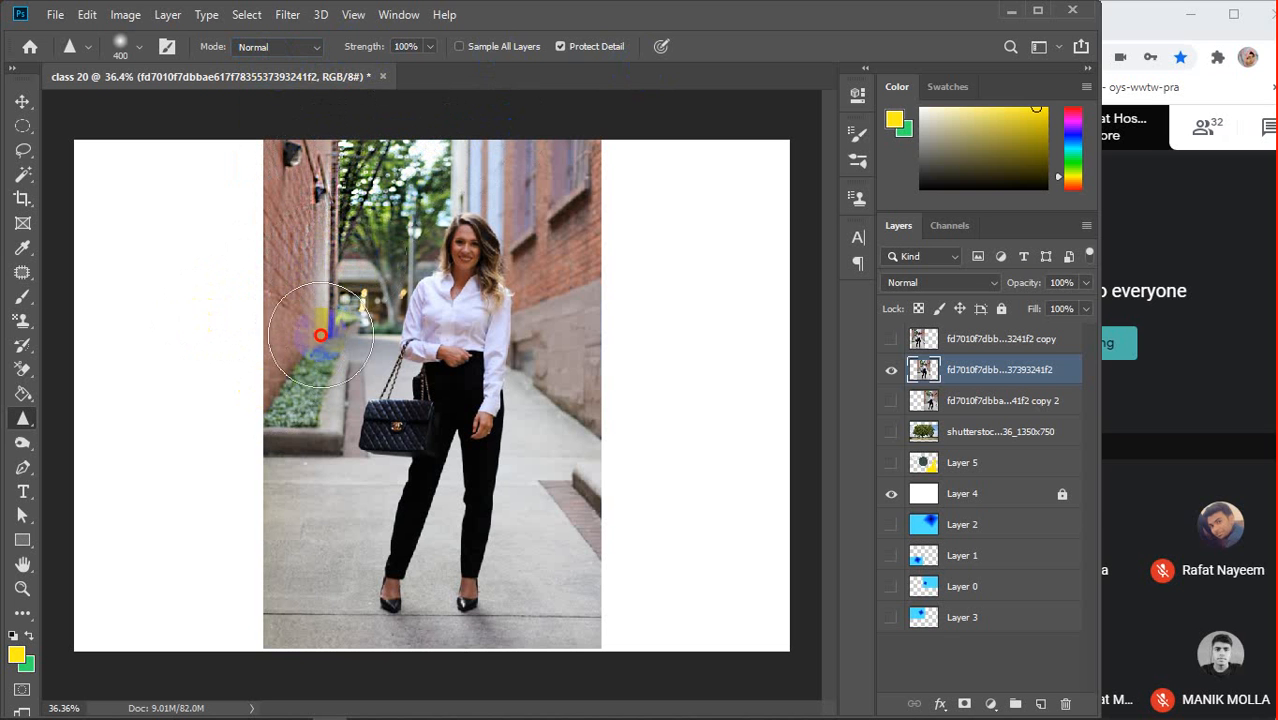
{"action": "left_click_drag", "start_coordinate": [320, 335], "coordinate": [306, 350]}
{"action": "left_click_drag", "start_coordinate": [312, 272], "coordinate": [288, 438]}
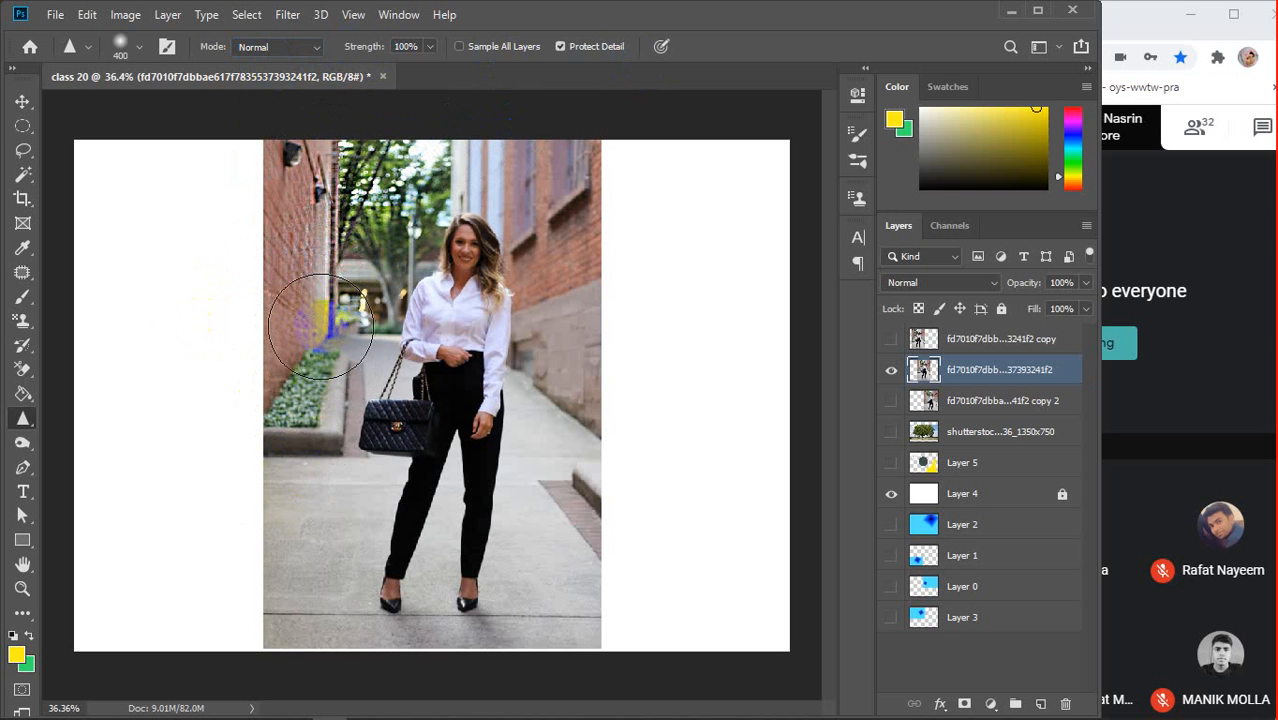
{"action": "mouse_move", "coordinate": [320, 327]}
{"action": "left_mouse_down"}
{"action": "mouse_move", "coordinate": [292, 442]}
{"action": "mouse_move", "coordinate": [219, 453]}
{"action": "mouse_move", "coordinate": [301, 357]}
{"action": "mouse_move", "coordinate": [279, 462]}
{"action": "mouse_move", "coordinate": [217, 491]}
{"action": "mouse_move", "coordinate": [267, 148]}
{"action": "left_mouse_up"}
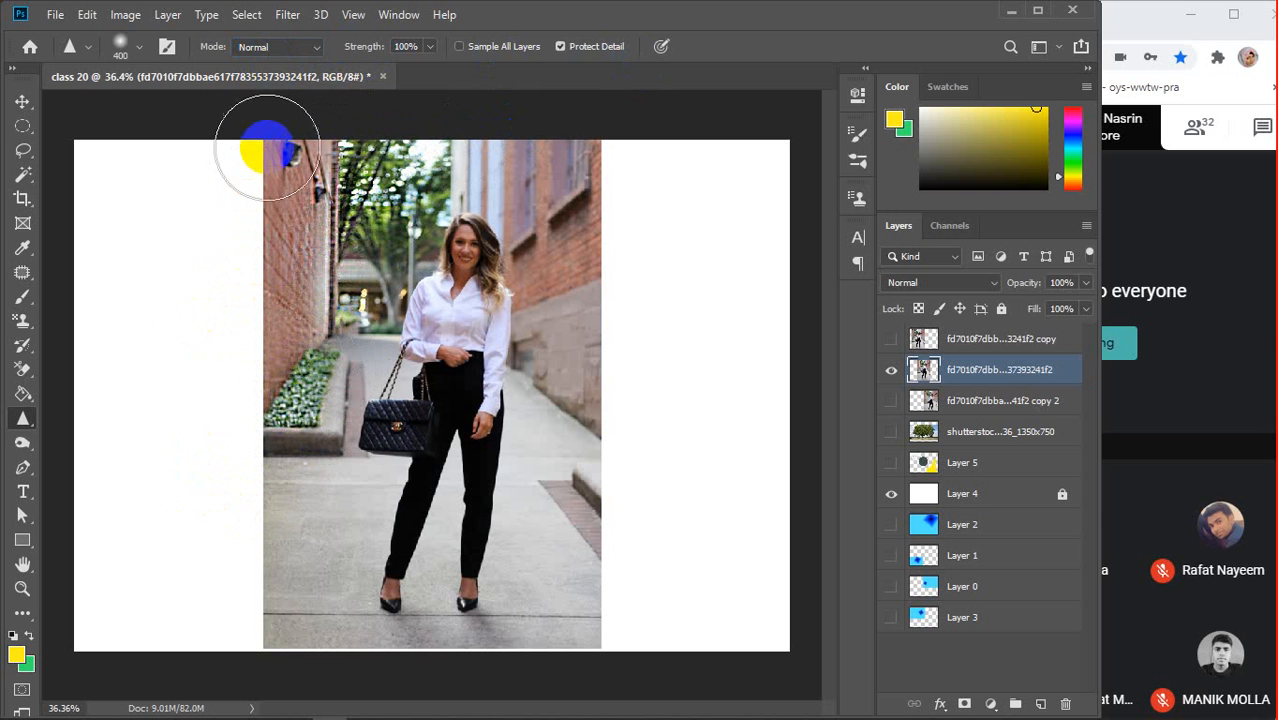
Sharpen the brick wall, lower wall and curb on the photo's right side, and go over the left wall and trees again
{"action": "left_click", "coordinate": [428, 158]}
{"action": "left_click", "coordinate": [636, 255]}
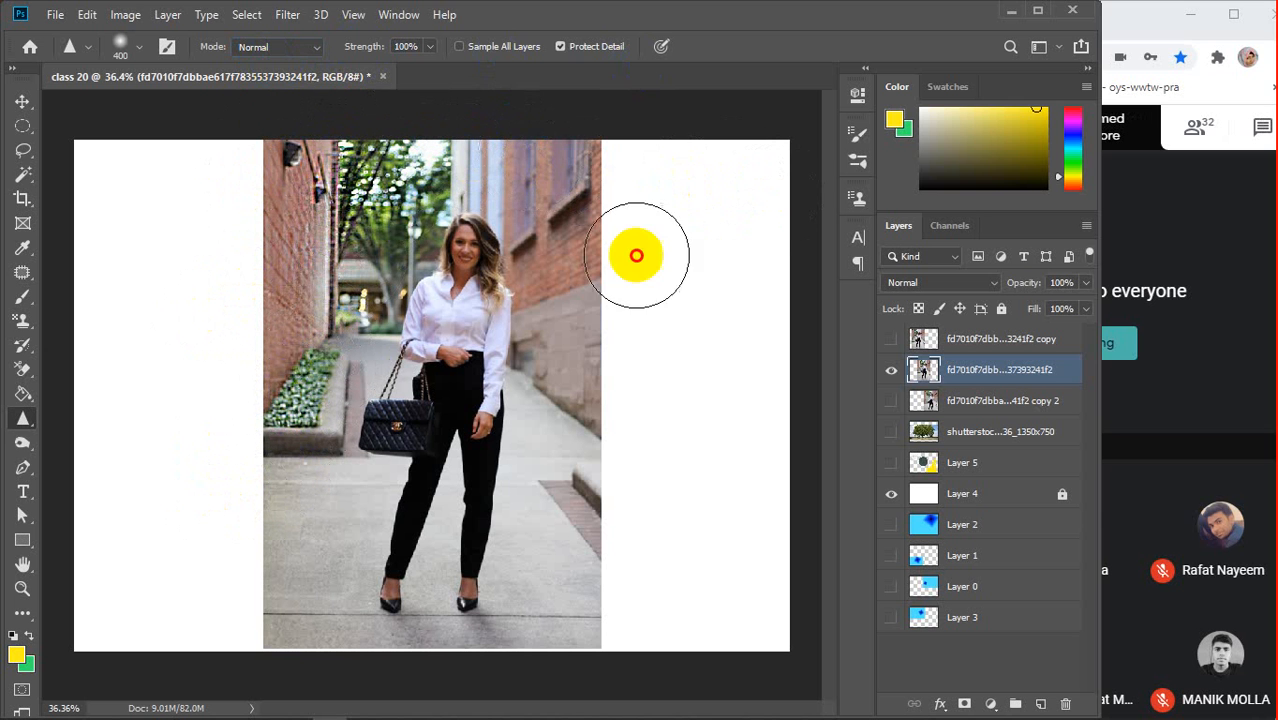
{"action": "mouse_move", "coordinate": [636, 255]}
{"action": "left_mouse_down"}
{"action": "mouse_move", "coordinate": [550, 177]}
{"action": "mouse_move", "coordinate": [627, 282]}
{"action": "mouse_move", "coordinate": [570, 153]}
{"action": "mouse_move", "coordinate": [621, 338]}
{"action": "mouse_move", "coordinate": [567, 180]}
{"action": "mouse_move", "coordinate": [550, 175]}
{"action": "mouse_move", "coordinate": [594, 207]}
{"action": "left_mouse_up"}
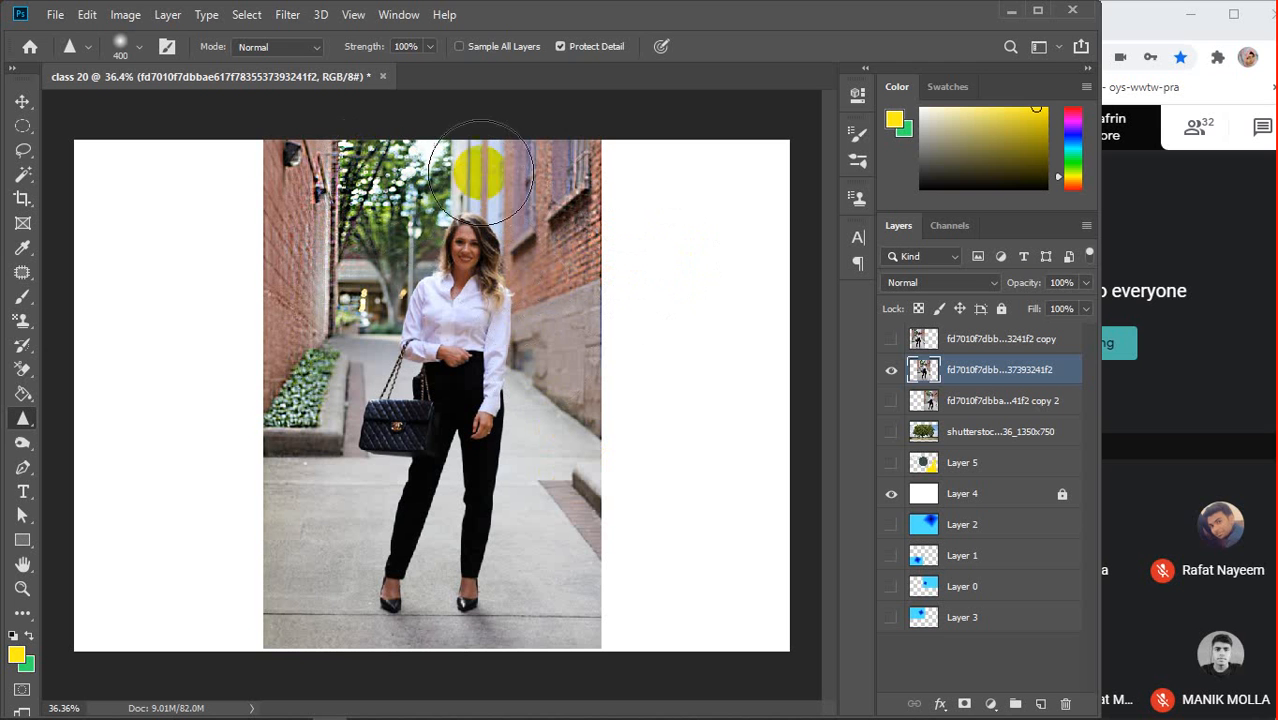
{"action": "left_click", "coordinate": [590, 334]}
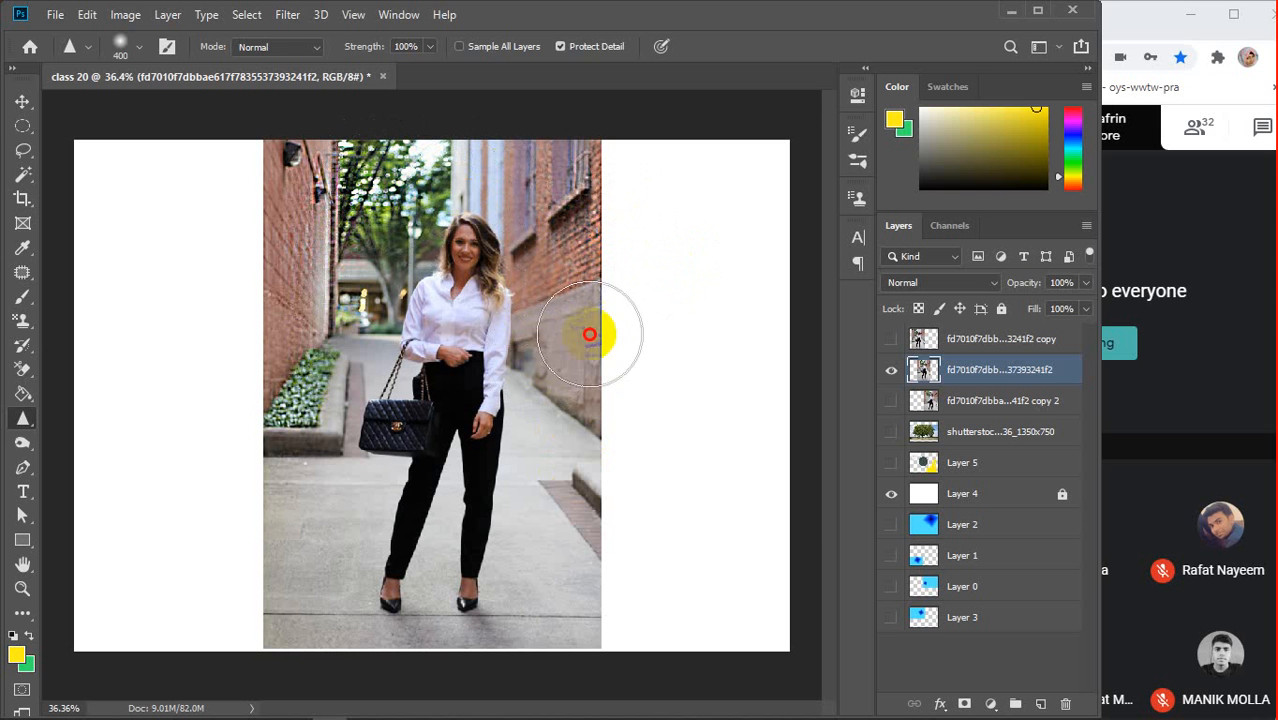
{"action": "left_click_drag", "start_coordinate": [562, 302], "coordinate": [584, 388]}
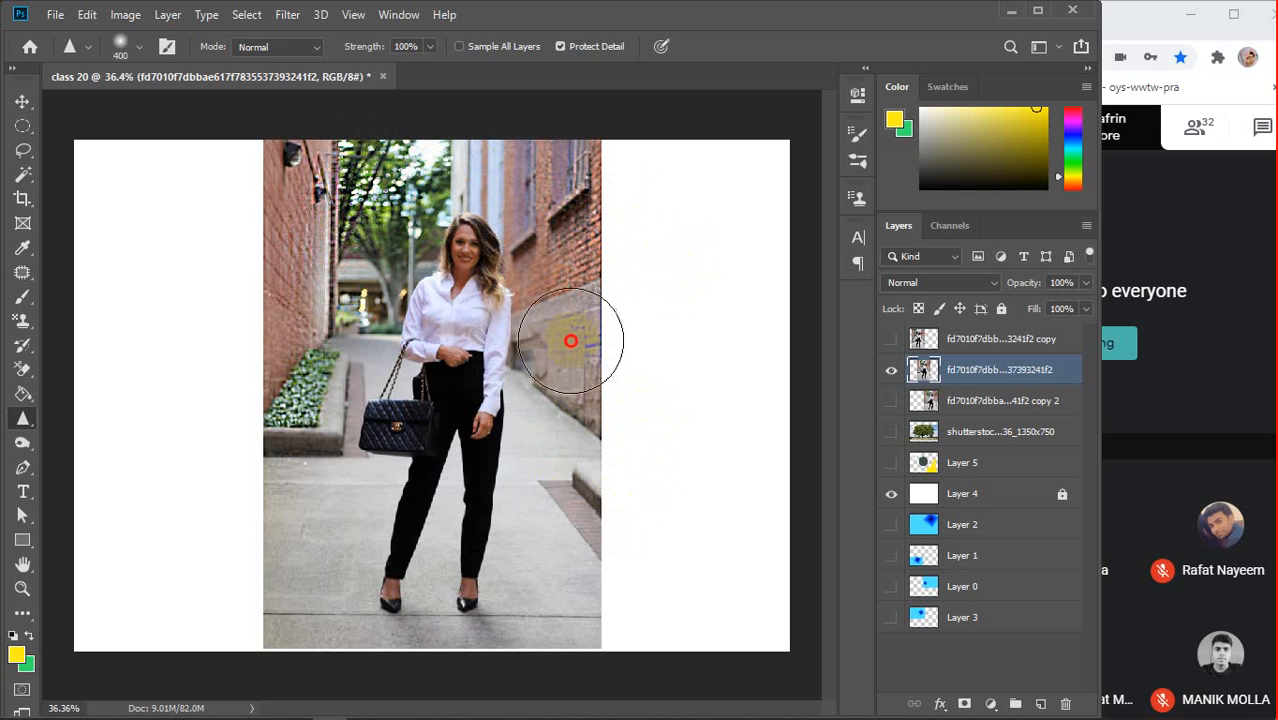
{"action": "mouse_move", "coordinate": [570, 341]}
{"action": "left_mouse_down"}
{"action": "mouse_move", "coordinate": [592, 415]}
{"action": "mouse_move", "coordinate": [608, 598]}
{"action": "left_mouse_up"}
{"action": "mouse_move", "coordinate": [590, 413]}
{"action": "left_mouse_down"}
{"action": "mouse_move", "coordinate": [588, 508]}
{"action": "mouse_move", "coordinate": [565, 530]}
{"action": "left_mouse_up"}
{"action": "left_click", "coordinate": [570, 374]}
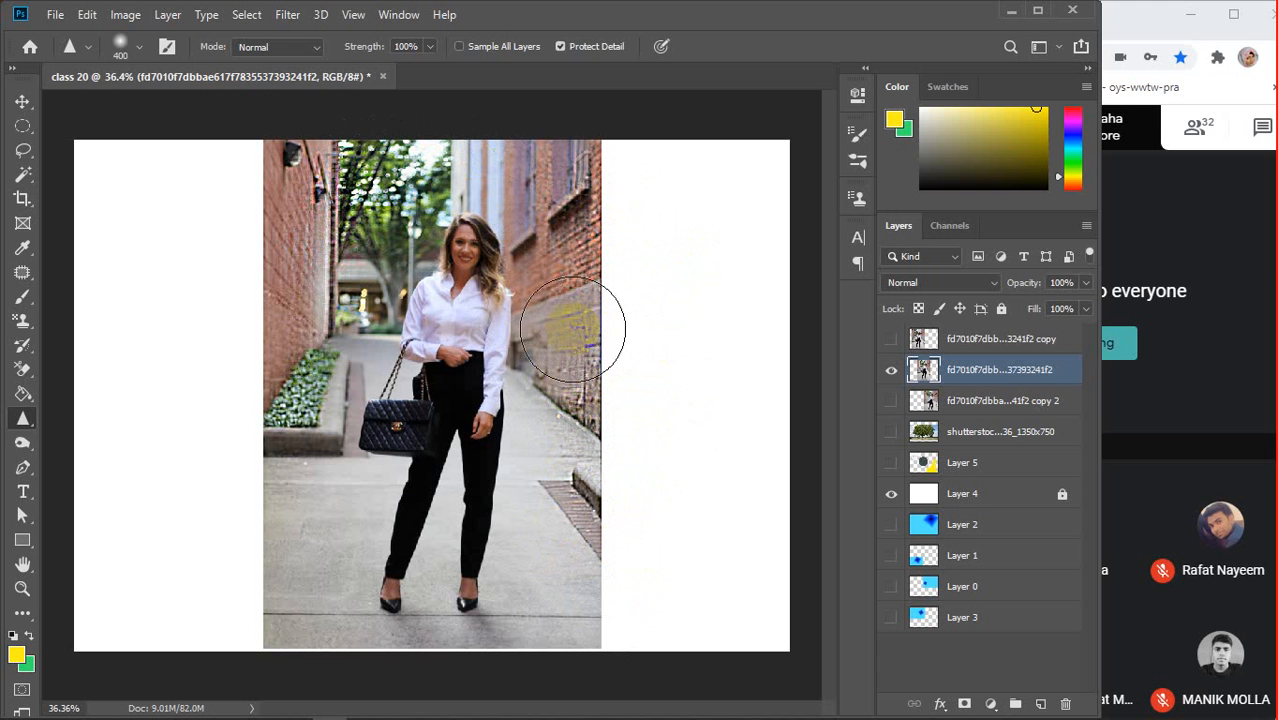
{"action": "mouse_move", "coordinate": [572, 329]}
{"action": "left_mouse_down"}
{"action": "mouse_move", "coordinate": [514, 155]}
{"action": "mouse_move", "coordinate": [422, 128]}
{"action": "mouse_move", "coordinate": [305, 137]}
{"action": "mouse_move", "coordinate": [293, 157]}
{"action": "left_mouse_up"}
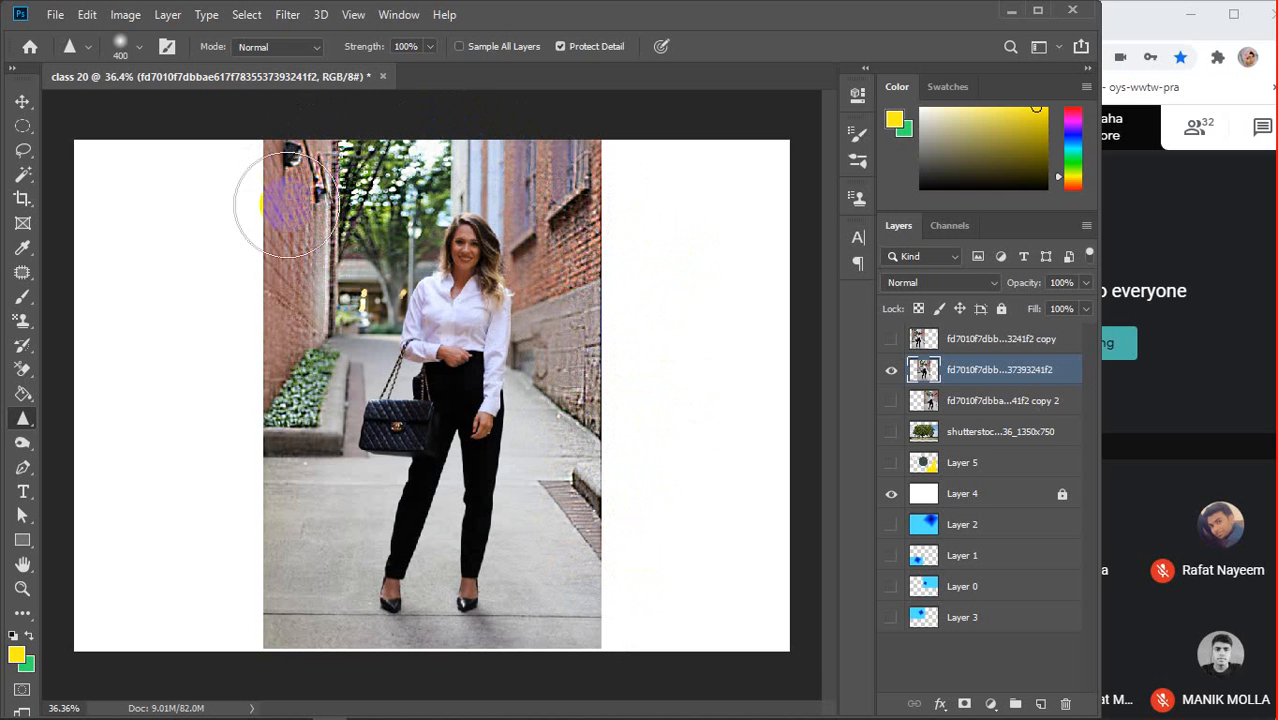
{"action": "mouse_move", "coordinate": [287, 205]}
{"action": "left_mouse_down"}
{"action": "mouse_move", "coordinate": [308, 257]}
{"action": "mouse_move", "coordinate": [388, 241]}
{"action": "left_mouse_up"}
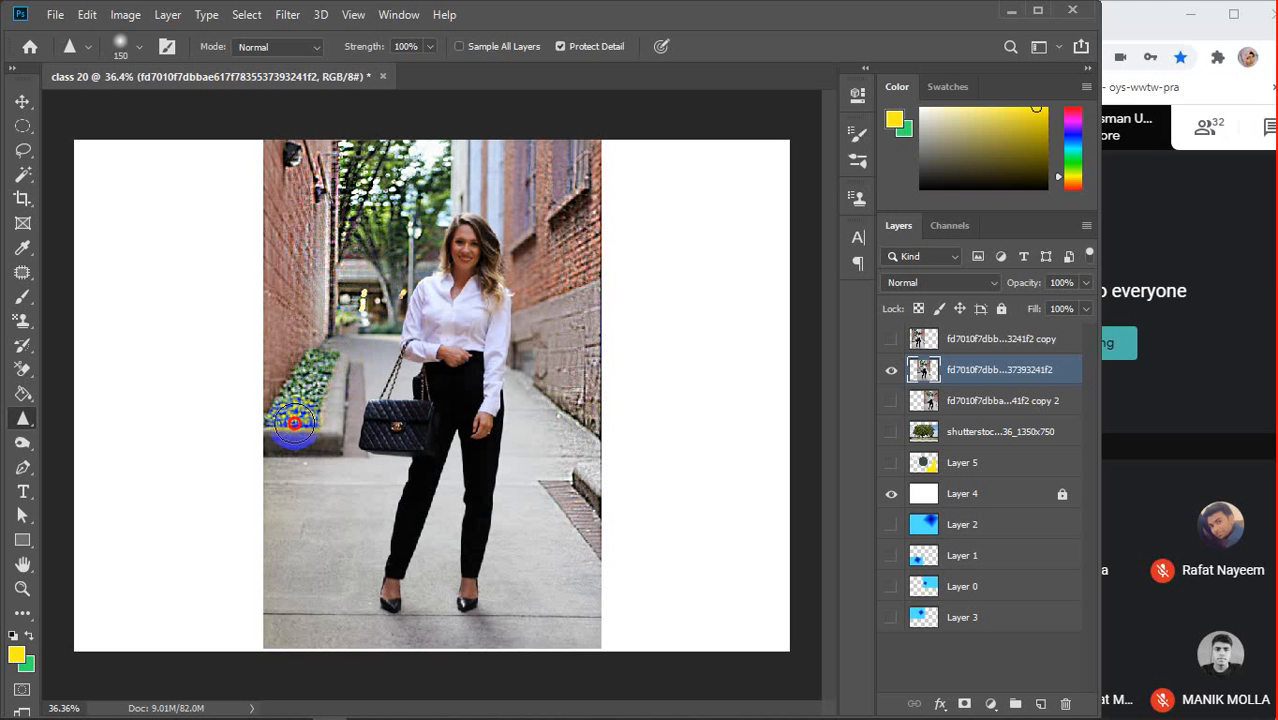
Reduce the sharpen brush to 150 px and sharpen the hedge, the pavement and the right wall beside the woman
{"action": "mouse_move", "coordinate": [294, 423]}
{"action": "left_mouse_down"}
{"action": "mouse_move", "coordinate": [307, 363]}
{"action": "mouse_move", "coordinate": [347, 340]}
{"action": "left_mouse_up"}
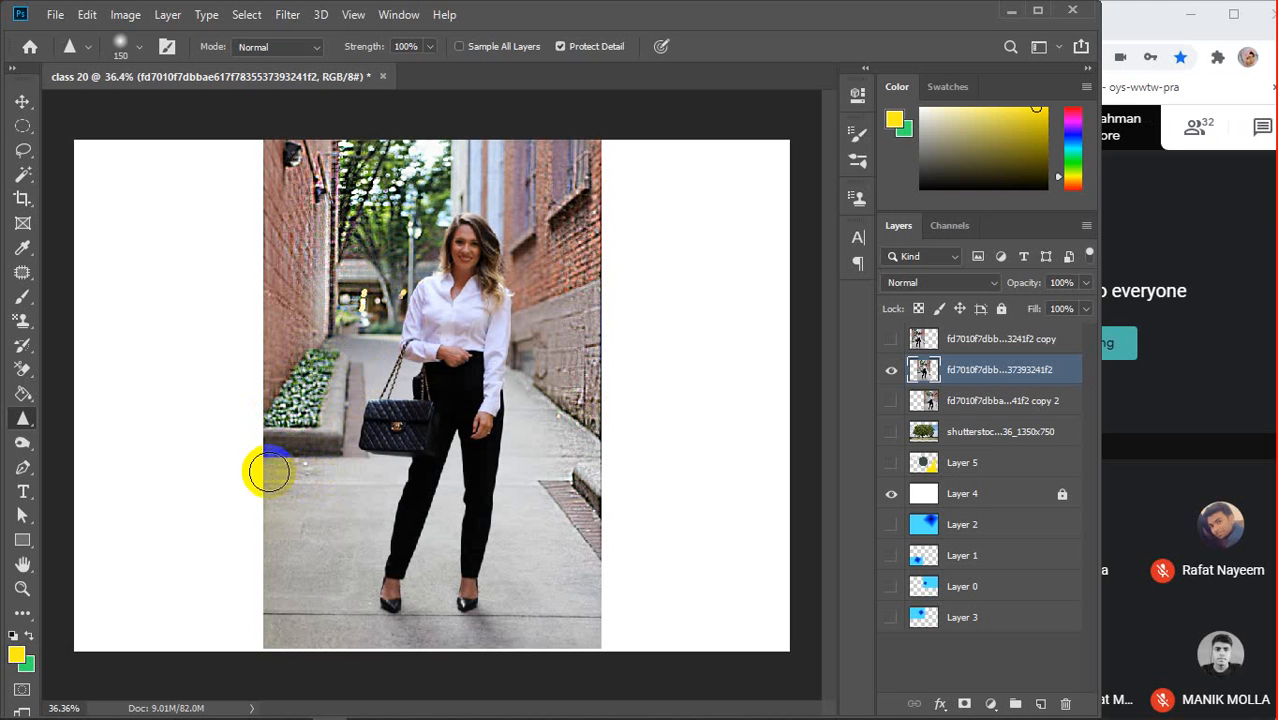
{"action": "mouse_move", "coordinate": [269, 471]}
{"action": "left_mouse_down"}
{"action": "mouse_move", "coordinate": [342, 463]}
{"action": "mouse_move", "coordinate": [342, 491]}
{"action": "mouse_move", "coordinate": [300, 517]}
{"action": "mouse_move", "coordinate": [192, 659]}
{"action": "mouse_move", "coordinate": [336, 491]}
{"action": "mouse_move", "coordinate": [302, 536]}
{"action": "mouse_move", "coordinate": [334, 697]}
{"action": "mouse_move", "coordinate": [375, 495]}
{"action": "mouse_move", "coordinate": [354, 651]}
{"action": "mouse_move", "coordinate": [379, 591]}
{"action": "mouse_move", "coordinate": [425, 633]}
{"action": "mouse_move", "coordinate": [366, 642]}
{"action": "mouse_move", "coordinate": [662, 641]}
{"action": "mouse_move", "coordinate": [605, 637]}
{"action": "mouse_move", "coordinate": [562, 467]}
{"action": "mouse_move", "coordinate": [598, 230]}
{"action": "left_mouse_up"}
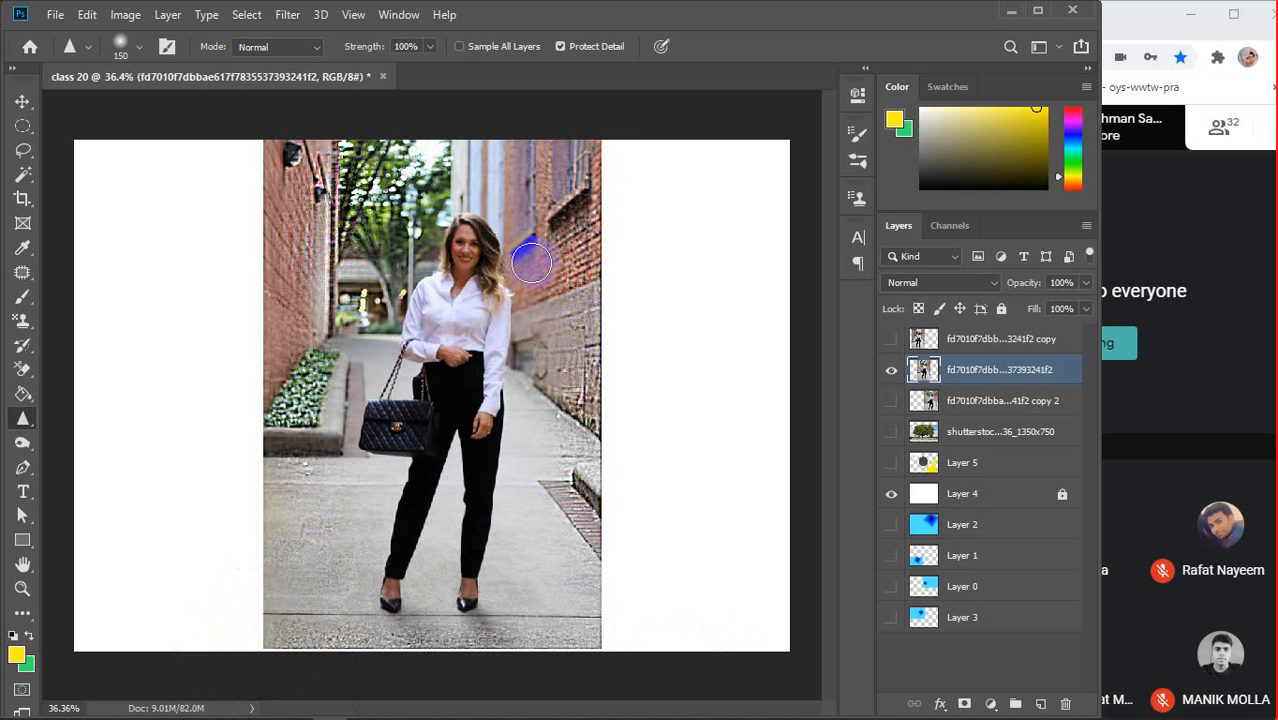
{"action": "left_click_drag", "start_coordinate": [526, 279], "coordinate": [527, 290]}
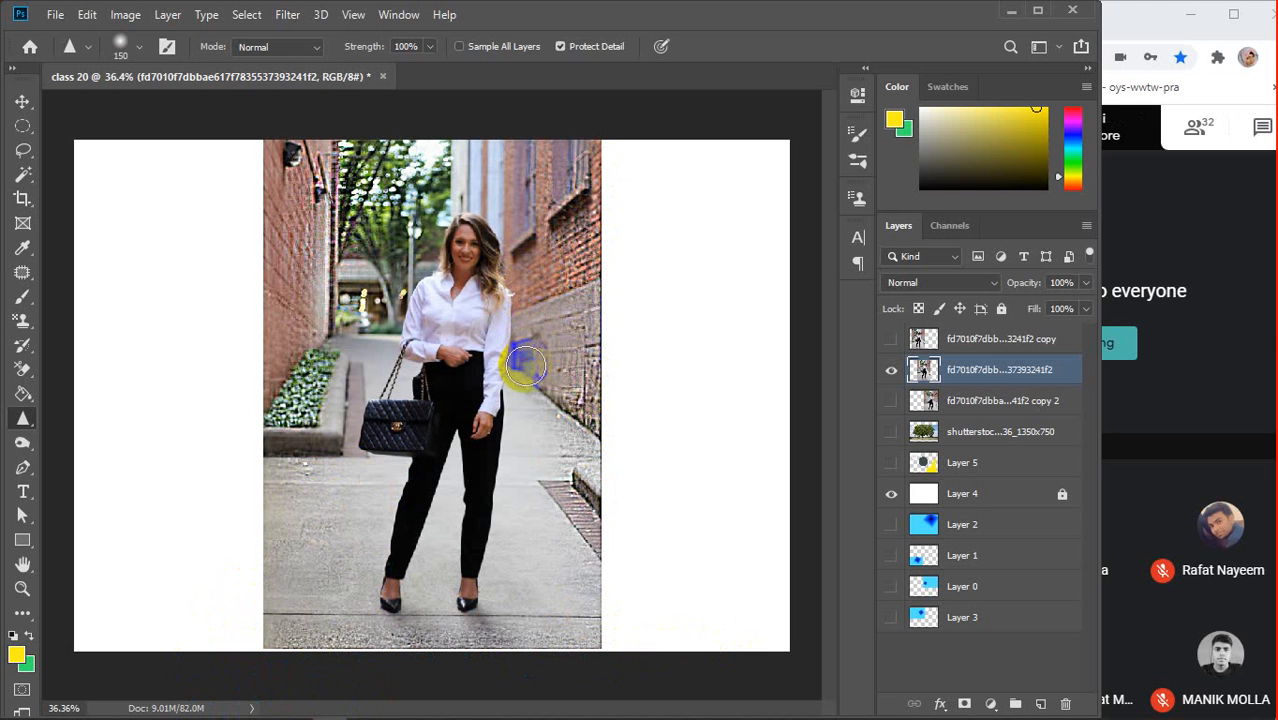
Sharpen the lower wall and brick paving at the photo's right, plus the windows, trees and building behind the woman
{"action": "mouse_move", "coordinate": [530, 381]}
{"action": "left_mouse_down"}
{"action": "mouse_move", "coordinate": [534, 479]}
{"action": "mouse_move", "coordinate": [581, 516]}
{"action": "left_mouse_up"}
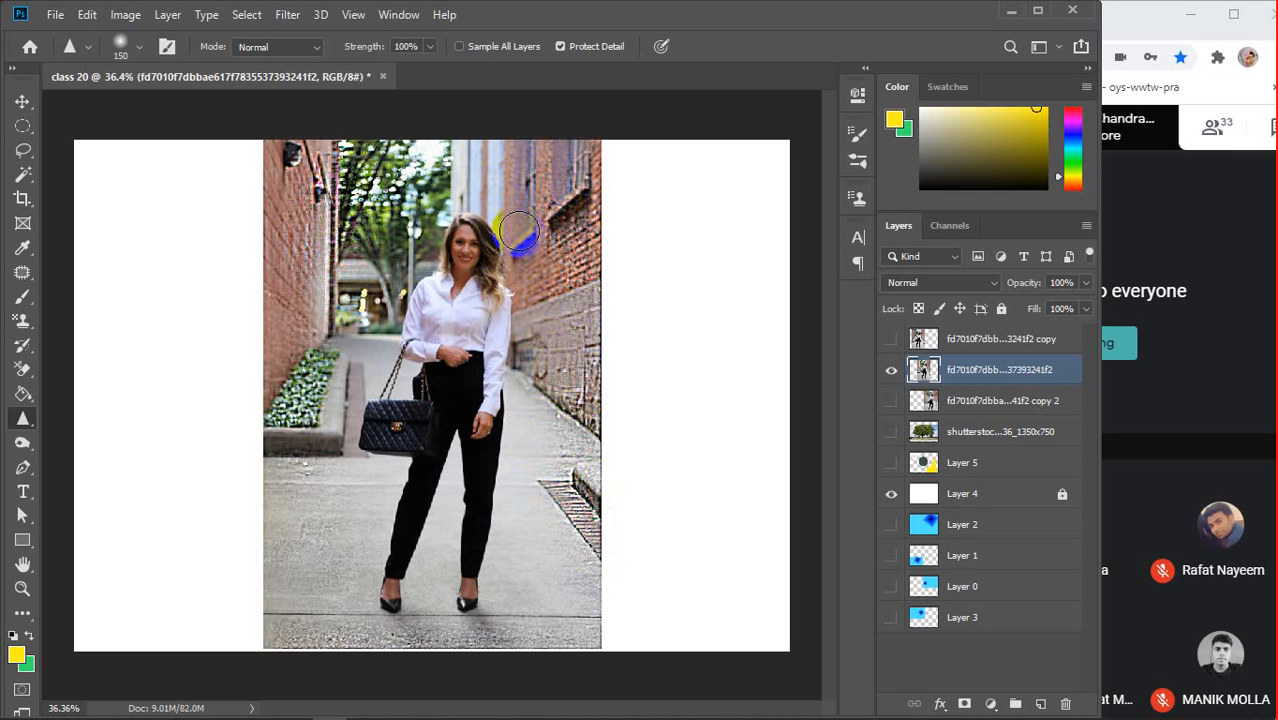
{"action": "mouse_move", "coordinate": [489, 160]}
{"action": "left_mouse_down"}
{"action": "mouse_move", "coordinate": [522, 162]}
{"action": "mouse_move", "coordinate": [472, 163]}
{"action": "mouse_move", "coordinate": [455, 186]}
{"action": "mouse_move", "coordinate": [504, 196]}
{"action": "mouse_move", "coordinate": [443, 185]}
{"action": "mouse_move", "coordinate": [431, 198]}
{"action": "mouse_move", "coordinate": [492, 209]}
{"action": "mouse_move", "coordinate": [478, 186]}
{"action": "mouse_move", "coordinate": [434, 183]}
{"action": "mouse_move", "coordinate": [536, 207]}
{"action": "mouse_move", "coordinate": [436, 172]}
{"action": "mouse_move", "coordinate": [478, 153]}
{"action": "mouse_move", "coordinate": [555, 153]}
{"action": "mouse_move", "coordinate": [376, 138]}
{"action": "mouse_move", "coordinate": [571, 142]}
{"action": "mouse_move", "coordinate": [435, 150]}
{"action": "mouse_move", "coordinate": [358, 222]}
{"action": "mouse_move", "coordinate": [356, 272]}
{"action": "mouse_move", "coordinate": [381, 268]}
{"action": "mouse_move", "coordinate": [333, 348]}
{"action": "left_mouse_up"}
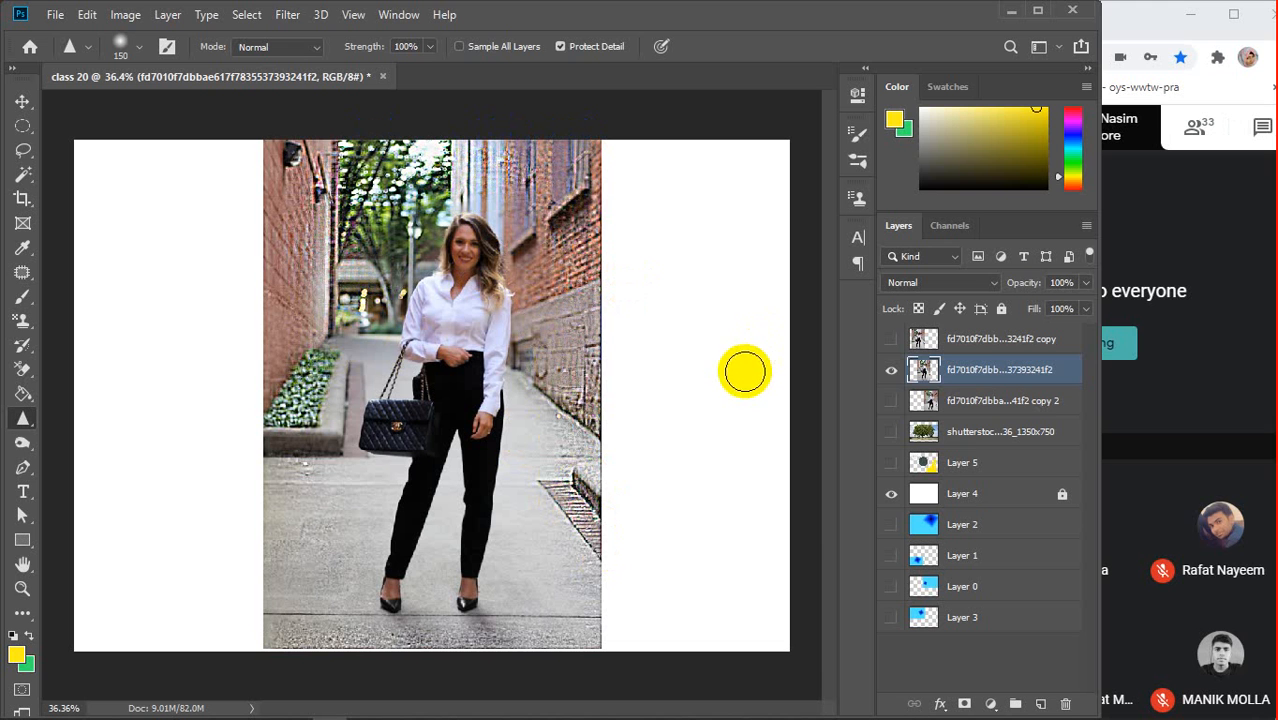
Show the portrait copy layer and move it and the sharpened portrait apart so they stand side by side for comparison
{"action": "left_click", "coordinate": [892, 401]}
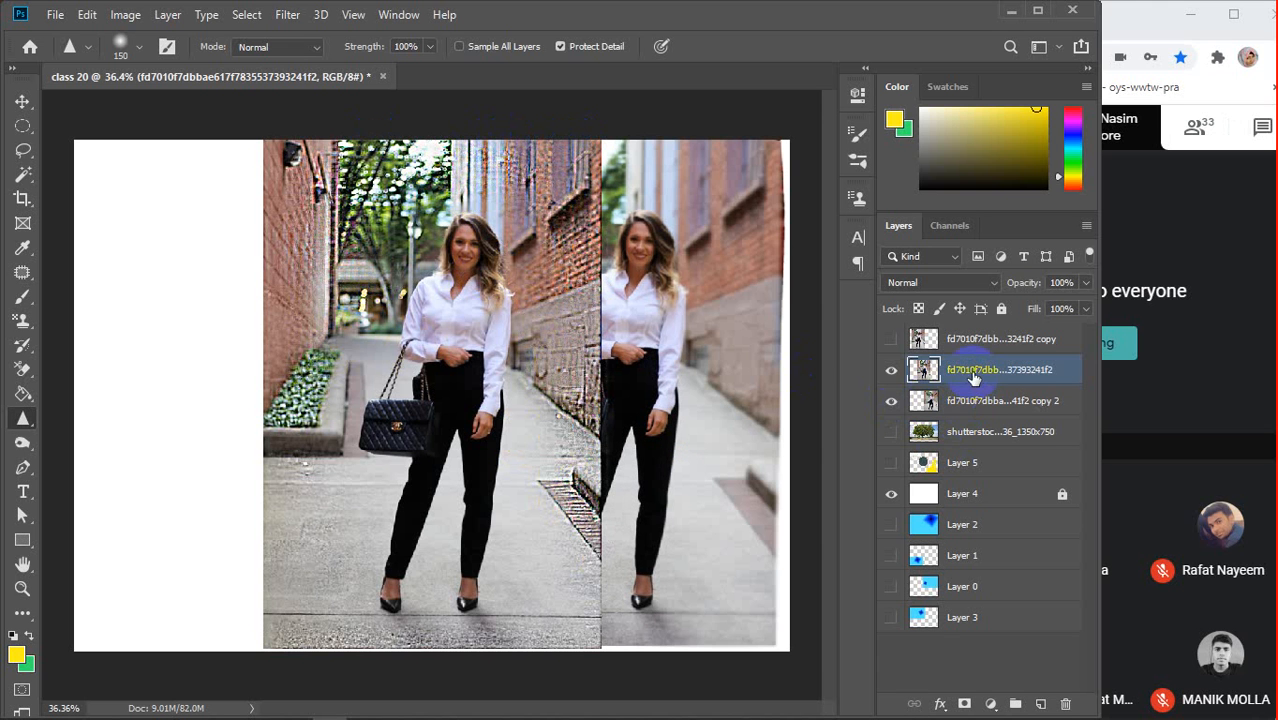
{"action": "left_click", "coordinate": [892, 401]}
{"action": "left_click", "coordinate": [890, 340]}
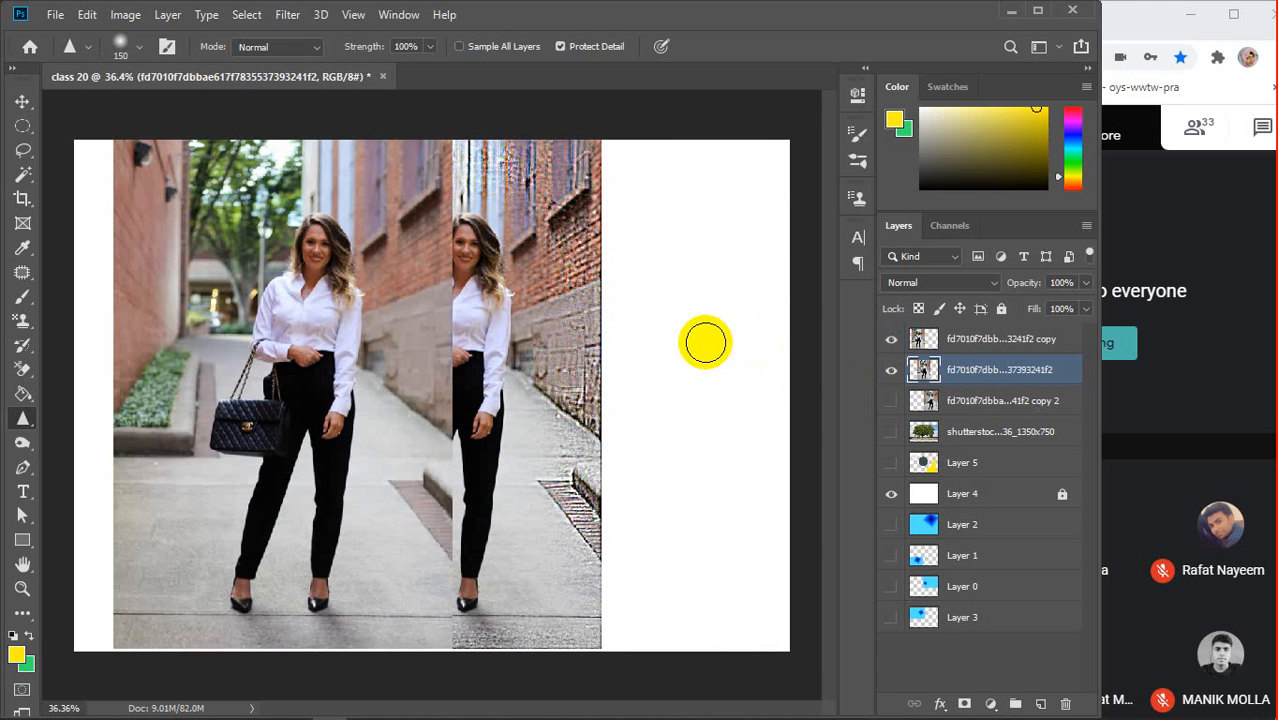
{"action": "key", "text": "v"}
{"action": "left_click_drag", "start_coordinate": [524, 354], "coordinate": [689, 358]}
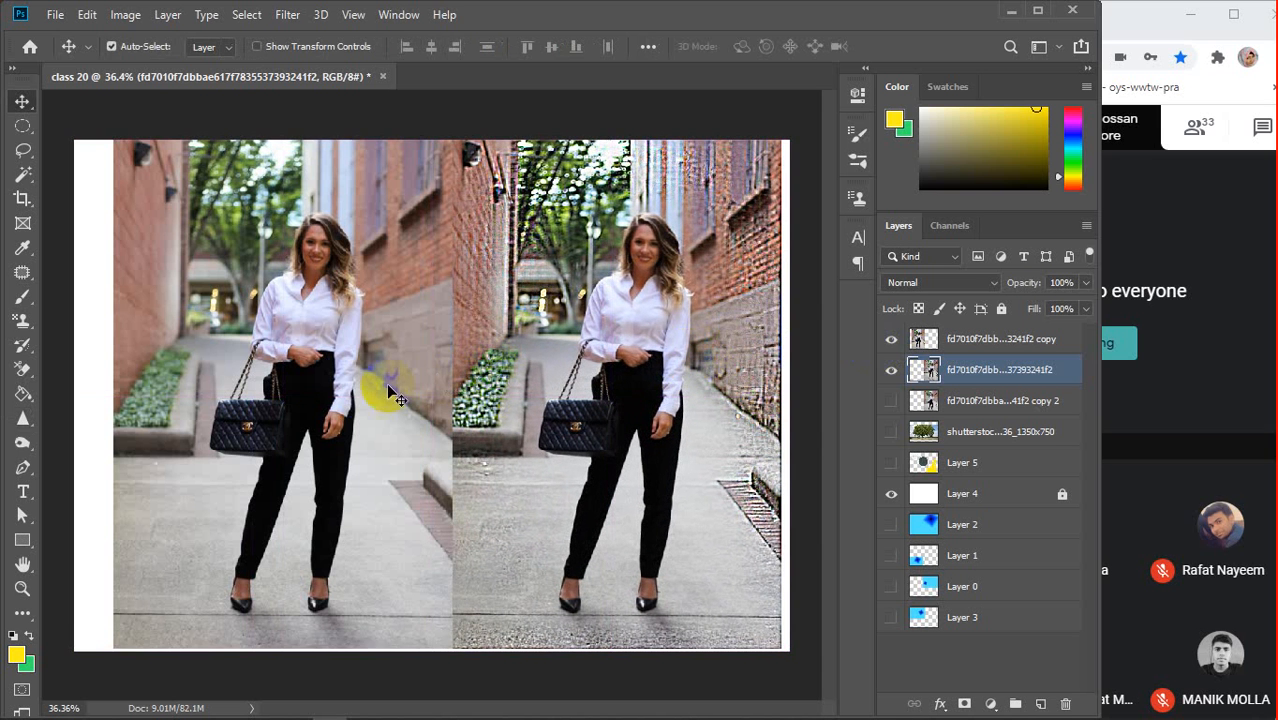
{"action": "left_click_drag", "start_coordinate": [359, 395], "coordinate": [340, 395]}
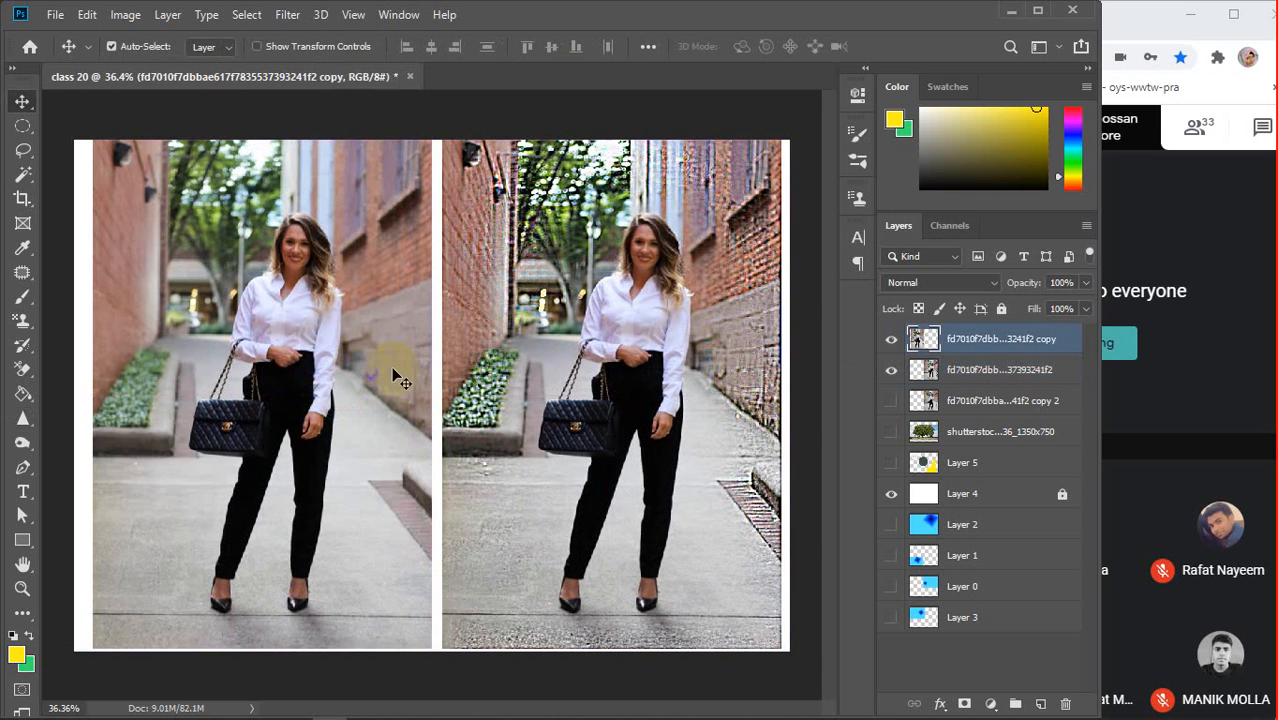
{"action": "left_click", "coordinate": [640, 398]}
{"action": "mouse_move", "coordinate": [640, 398]}
{"action": "left_mouse_down"}
{"action": "mouse_move", "coordinate": [620, 388]}
{"action": "mouse_move", "coordinate": [640, 400]}
{"action": "left_mouse_up"}
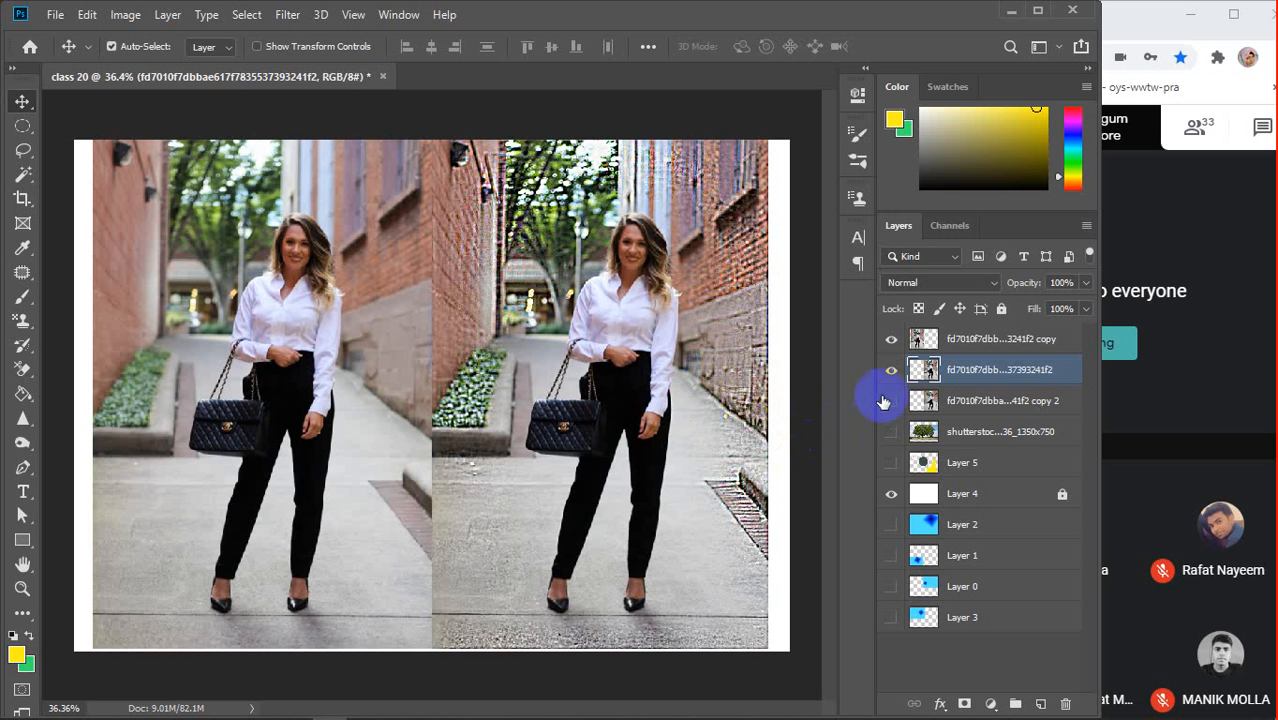
Show the tree photo layer and hide all three portrait layers
{"action": "left_click_drag", "start_coordinate": [891, 400], "coordinate": [893, 433]}
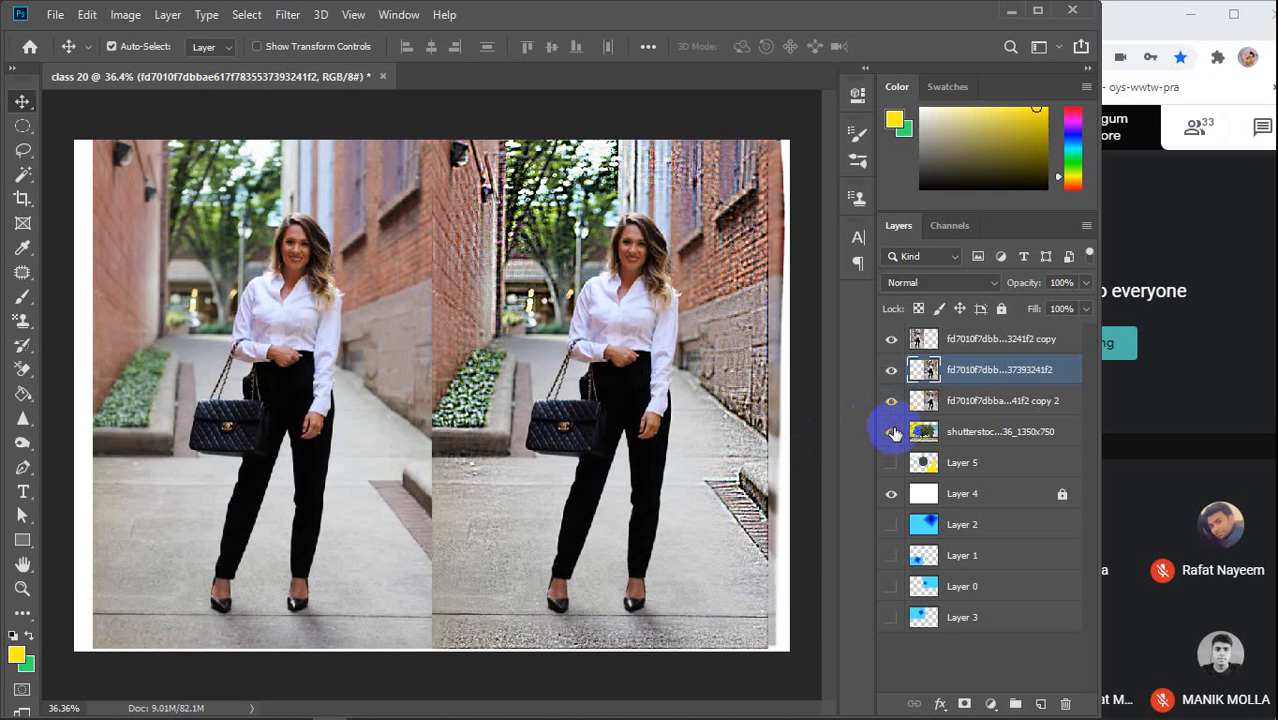
{"action": "left_click", "coordinate": [889, 341]}
{"action": "left_click", "coordinate": [888, 371]}
{"action": "left_click", "coordinate": [890, 401]}
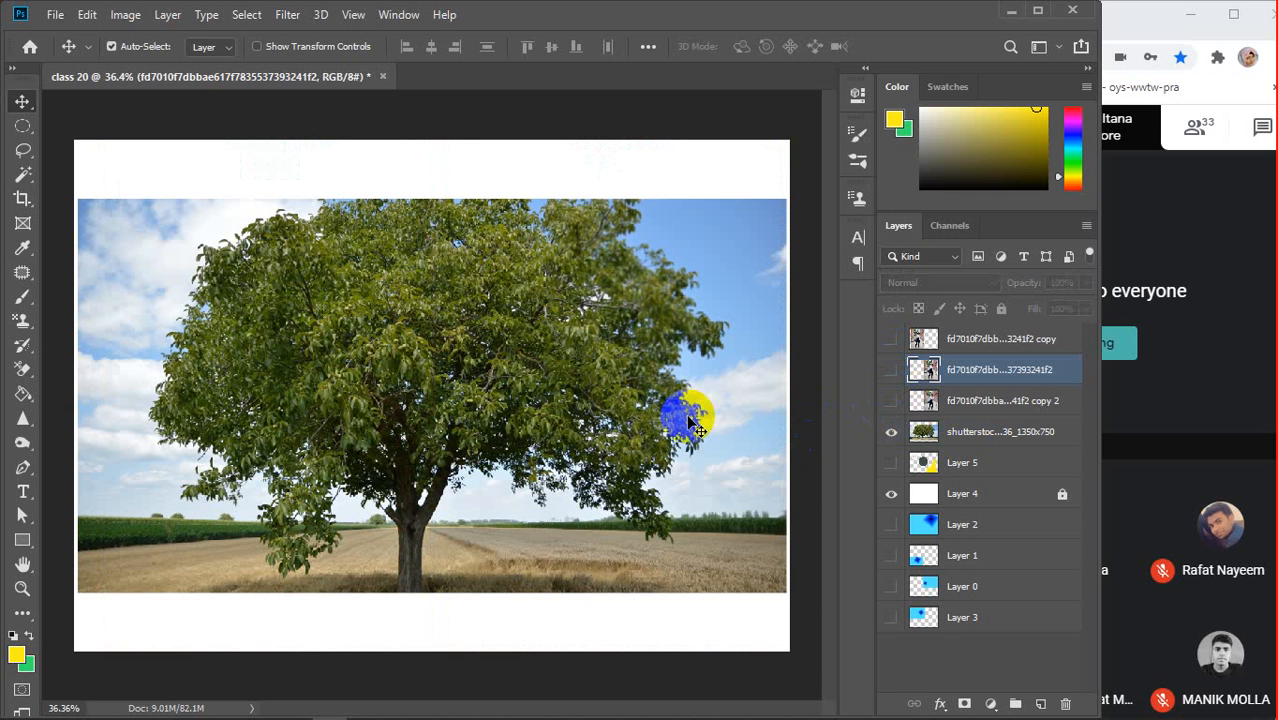
Sharpen the right half of the tree on the tree photo layer using the Sharpen tool with a 500 px brush
{"action": "left_click", "coordinate": [22, 397]}
{"action": "left_click", "coordinate": [27, 421]}
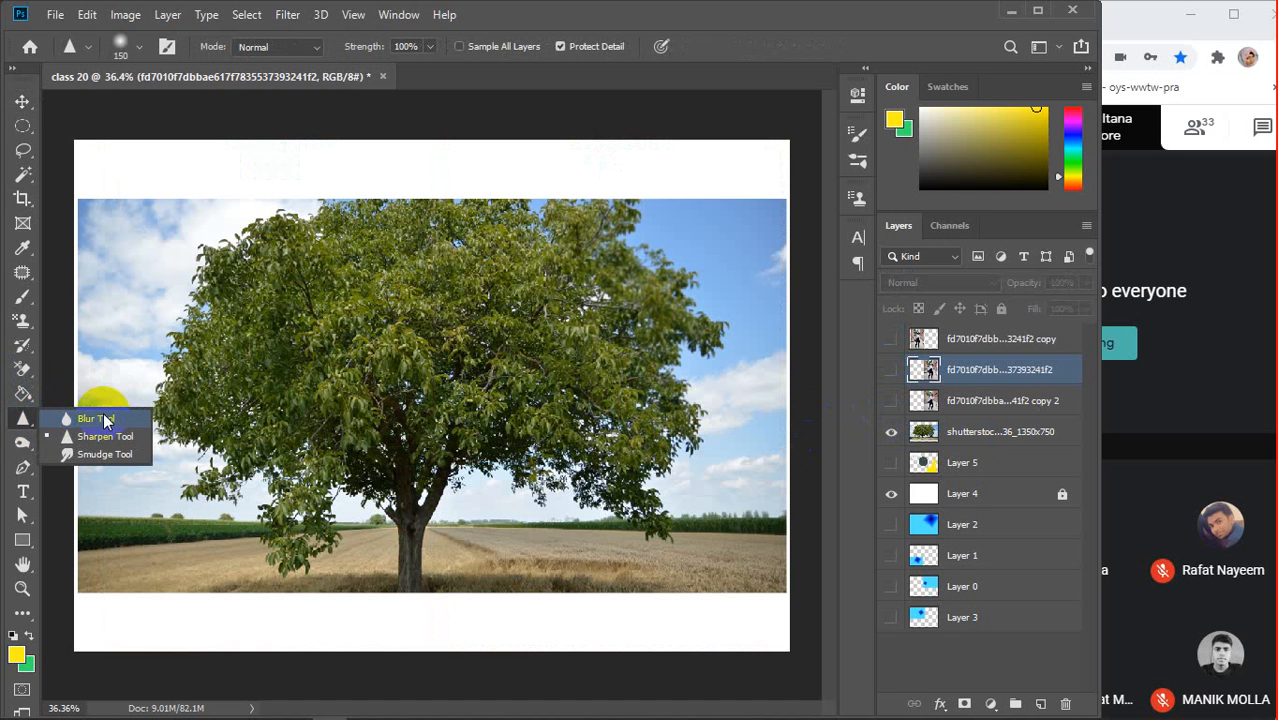
{"action": "left_click", "coordinate": [322, 401]}
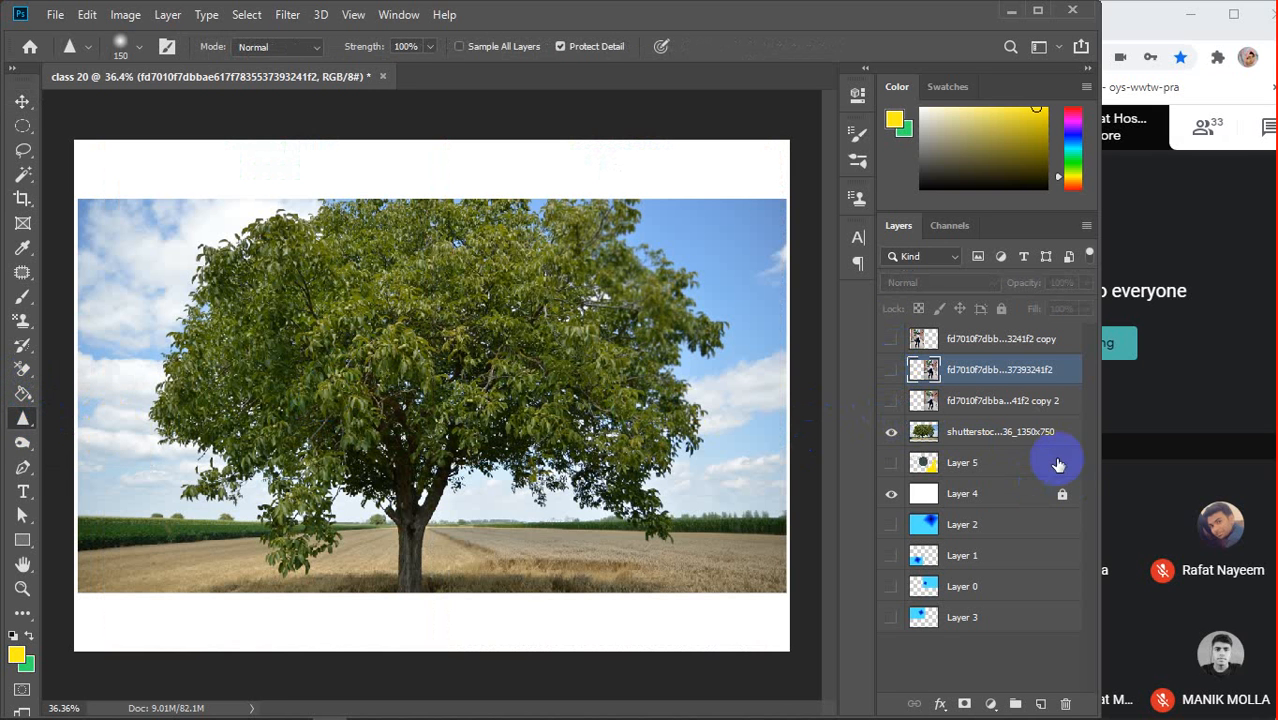
{"action": "left_click", "coordinate": [1018, 438]}
{"action": "left_click", "coordinate": [433, 406]}
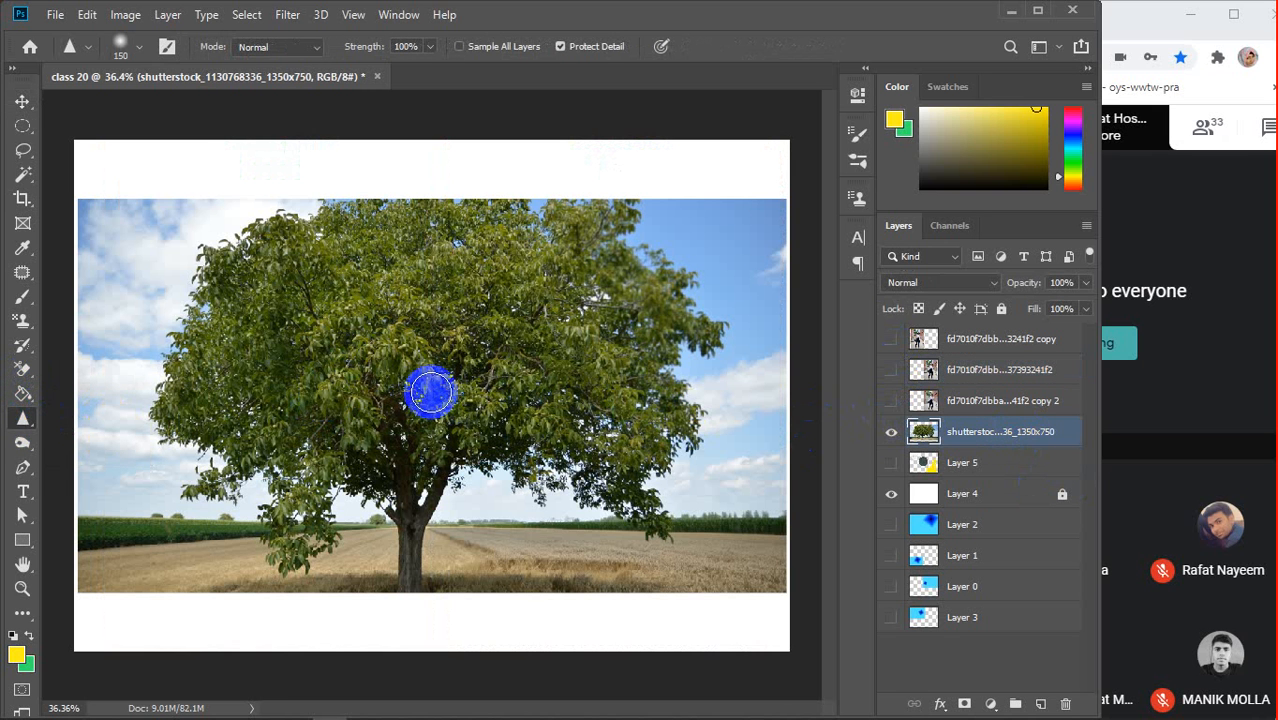
{"action": "key", "text": "bracketright"}
{"action": "key", "text": "bracketright"}
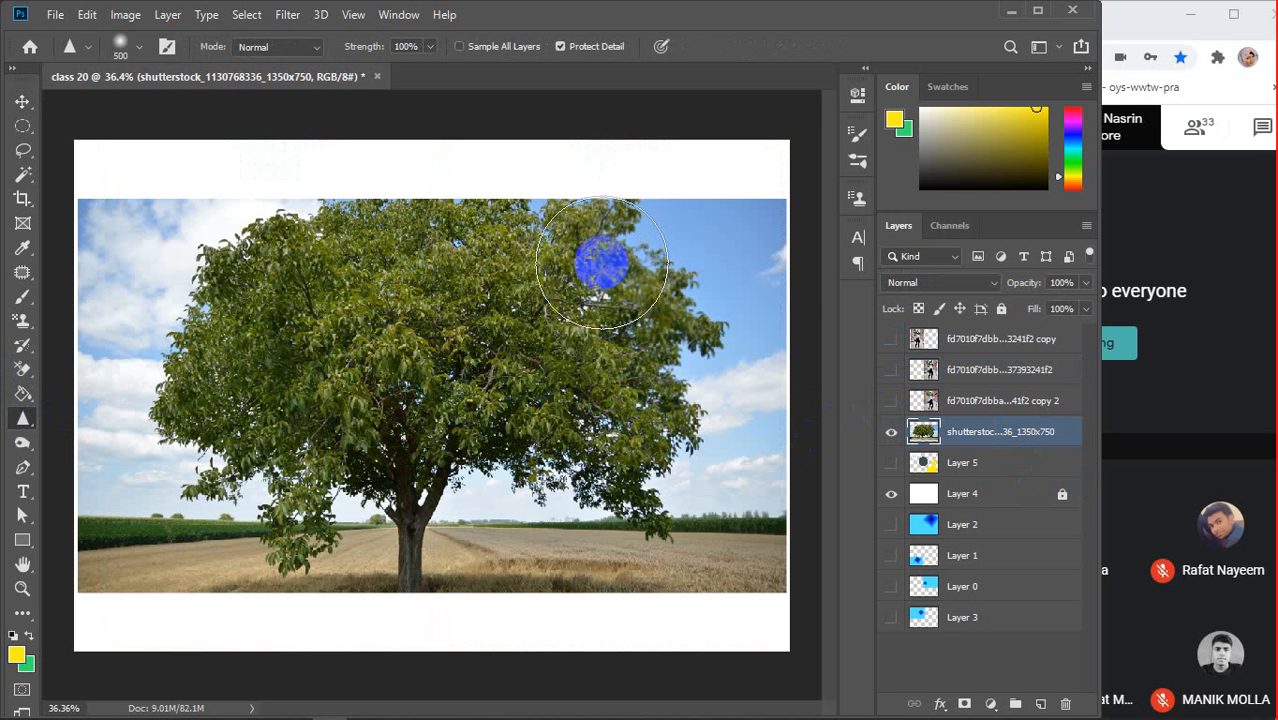
{"action": "mouse_move", "coordinate": [601, 263]}
{"action": "left_mouse_down"}
{"action": "mouse_move", "coordinate": [621, 358]}
{"action": "mouse_move", "coordinate": [577, 250]}
{"action": "mouse_move", "coordinate": [633, 316]}
{"action": "mouse_move", "coordinate": [594, 271]}
{"action": "mouse_move", "coordinate": [627, 276]}
{"action": "mouse_move", "coordinate": [648, 308]}
{"action": "mouse_move", "coordinate": [640, 272]}
{"action": "mouse_move", "coordinate": [692, 379]}
{"action": "mouse_move", "coordinate": [670, 304]}
{"action": "mouse_move", "coordinate": [686, 343]}
{"action": "mouse_move", "coordinate": [670, 384]}
{"action": "mouse_move", "coordinate": [686, 304]}
{"action": "mouse_move", "coordinate": [685, 424]}
{"action": "mouse_move", "coordinate": [651, 290]}
{"action": "mouse_move", "coordinate": [607, 278]}
{"action": "mouse_move", "coordinate": [590, 243]}
{"action": "mouse_move", "coordinate": [502, 266]}
{"action": "mouse_move", "coordinate": [550, 240]}
{"action": "mouse_move", "coordinate": [613, 275]}
{"action": "mouse_move", "coordinate": [644, 262]}
{"action": "mouse_move", "coordinate": [682, 360]}
{"action": "mouse_move", "coordinate": [612, 387]}
{"action": "mouse_move", "coordinate": [631, 332]}
{"action": "mouse_move", "coordinate": [656, 342]}
{"action": "mouse_move", "coordinate": [641, 510]}
{"action": "mouse_move", "coordinate": [653, 426]}
{"action": "mouse_move", "coordinate": [597, 505]}
{"action": "mouse_move", "coordinate": [596, 438]}
{"action": "mouse_move", "coordinate": [637, 551]}
{"action": "mouse_move", "coordinate": [647, 510]}
{"action": "mouse_move", "coordinate": [545, 569]}
{"action": "mouse_move", "coordinate": [630, 525]}
{"action": "mouse_move", "coordinate": [408, 492]}
{"action": "mouse_move", "coordinate": [571, 450]}
{"action": "mouse_move", "coordinate": [591, 421]}
{"action": "mouse_move", "coordinate": [458, 427]}
{"action": "mouse_move", "coordinate": [583, 358]}
{"action": "mouse_move", "coordinate": [534, 320]}
{"action": "mouse_move", "coordinate": [552, 307]}
{"action": "mouse_move", "coordinate": [553, 346]}
{"action": "mouse_move", "coordinate": [556, 220]}
{"action": "mouse_move", "coordinate": [543, 238]}
{"action": "mouse_move", "coordinate": [570, 271]}
{"action": "mouse_move", "coordinate": [555, 249]}
{"action": "mouse_move", "coordinate": [584, 255]}
{"action": "mouse_move", "coordinate": [596, 288]}
{"action": "mouse_move", "coordinate": [613, 268]}
{"action": "mouse_move", "coordinate": [518, 249]}
{"action": "mouse_move", "coordinate": [542, 260]}
{"action": "mouse_move", "coordinate": [579, 337]}
{"action": "mouse_move", "coordinate": [557, 409]}
{"action": "mouse_move", "coordinate": [541, 413]}
{"action": "mouse_move", "coordinate": [579, 406]}
{"action": "mouse_move", "coordinate": [539, 406]}
{"action": "mouse_move", "coordinate": [640, 515]}
{"action": "mouse_move", "coordinate": [648, 322]}
{"action": "mouse_move", "coordinate": [562, 214]}
{"action": "mouse_move", "coordinate": [655, 275]}
{"action": "mouse_move", "coordinate": [678, 392]}
{"action": "mouse_move", "coordinate": [741, 299]}
{"action": "mouse_move", "coordinate": [761, 214]}
{"action": "mouse_move", "coordinate": [532, 250]}
{"action": "mouse_move", "coordinate": [727, 508]}
{"action": "mouse_move", "coordinate": [476, 205]}
{"action": "mouse_move", "coordinate": [474, 366]}
{"action": "mouse_move", "coordinate": [443, 304]}
{"action": "mouse_move", "coordinate": [445, 283]}
{"action": "mouse_move", "coordinate": [528, 560]}
{"action": "mouse_move", "coordinate": [479, 217]}
{"action": "mouse_move", "coordinate": [543, 309]}
{"action": "mouse_move", "coordinate": [519, 245]}
{"action": "mouse_move", "coordinate": [616, 216]}
{"action": "left_mouse_up"}
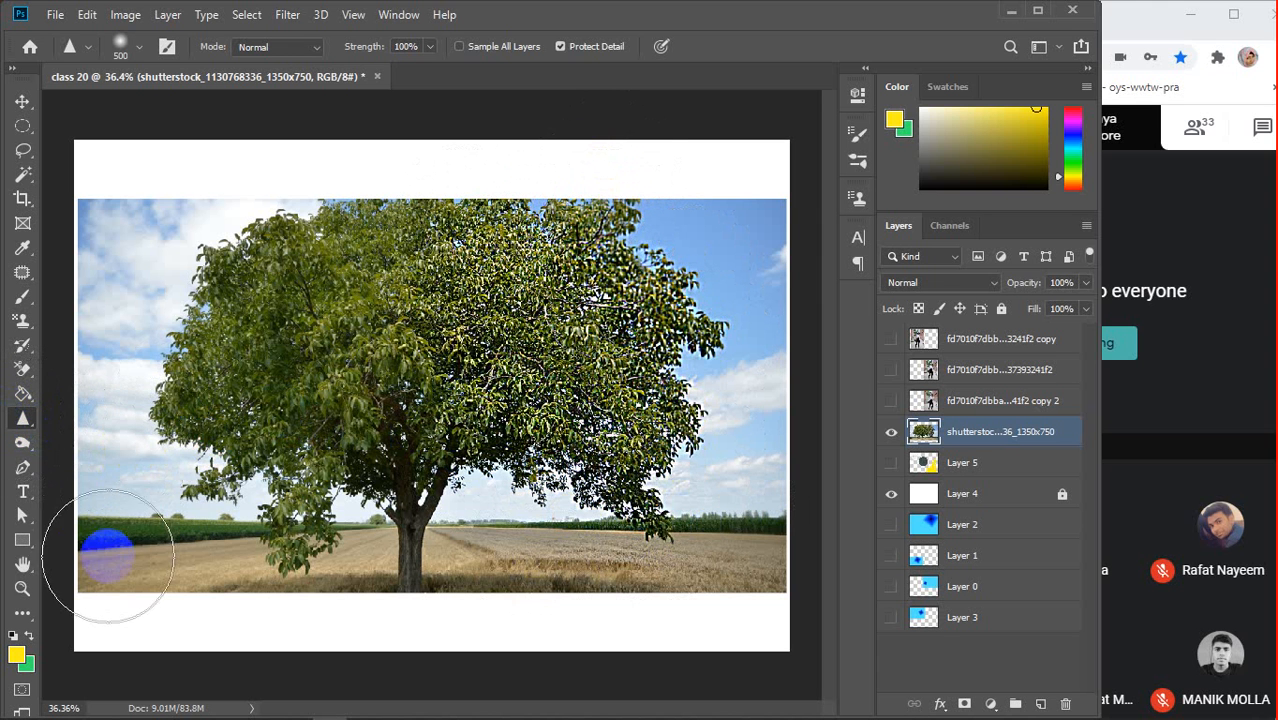
Blur the left half of the tree using the Blur tool with a 600 px brush, Darken mode and 100% strength
{"action": "left_click", "coordinate": [23, 418]}
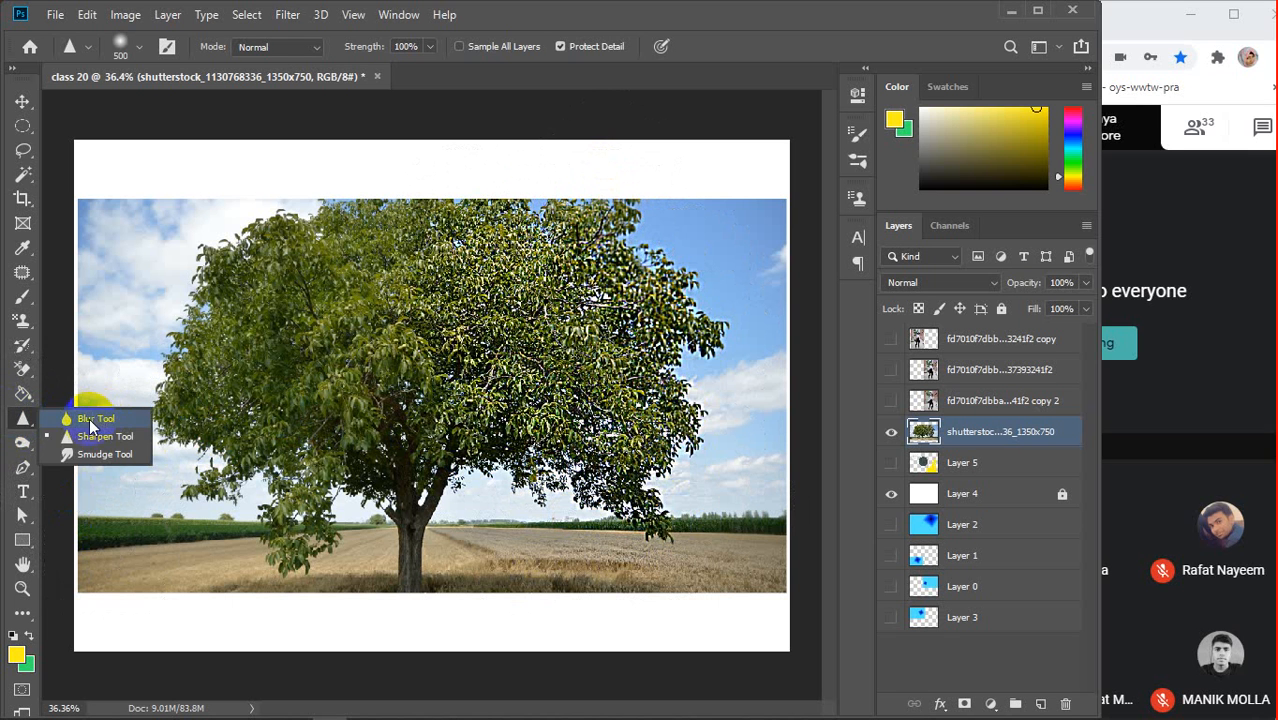
{"action": "left_click", "coordinate": [89, 425]}
{"action": "mouse_move", "coordinate": [243, 308]}
{"action": "left_mouse_down"}
{"action": "mouse_move", "coordinate": [329, 238]}
{"action": "mouse_move", "coordinate": [239, 447]}
{"action": "mouse_move", "coordinate": [258, 263]}
{"action": "mouse_move", "coordinate": [226, 499]}
{"action": "mouse_move", "coordinate": [256, 233]}
{"action": "mouse_move", "coordinate": [168, 518]}
{"action": "mouse_move", "coordinate": [217, 277]}
{"action": "mouse_move", "coordinate": [232, 589]}
{"action": "mouse_move", "coordinate": [355, 255]}
{"action": "mouse_move", "coordinate": [336, 570]}
{"action": "mouse_move", "coordinate": [227, 239]}
{"action": "mouse_move", "coordinate": [347, 491]}
{"action": "mouse_move", "coordinate": [297, 358]}
{"action": "mouse_move", "coordinate": [358, 538]}
{"action": "mouse_move", "coordinate": [360, 474]}
{"action": "mouse_move", "coordinate": [320, 445]}
{"action": "mouse_move", "coordinate": [277, 494]}
{"action": "mouse_move", "coordinate": [299, 581]}
{"action": "mouse_move", "coordinate": [250, 566]}
{"action": "mouse_move", "coordinate": [236, 583]}
{"action": "mouse_move", "coordinate": [239, 271]}
{"action": "mouse_move", "coordinate": [162, 403]}
{"action": "mouse_move", "coordinate": [197, 384]}
{"action": "mouse_move", "coordinate": [337, 532]}
{"action": "mouse_move", "coordinate": [287, 412]}
{"action": "mouse_move", "coordinate": [310, 363]}
{"action": "mouse_move", "coordinate": [316, 209]}
{"action": "mouse_move", "coordinate": [358, 225]}
{"action": "mouse_move", "coordinate": [403, 220]}
{"action": "mouse_move", "coordinate": [347, 330]}
{"action": "mouse_move", "coordinate": [331, 279]}
{"action": "mouse_move", "coordinate": [305, 362]}
{"action": "mouse_move", "coordinate": [313, 378]}
{"action": "mouse_move", "coordinate": [364, 160]}
{"action": "mouse_move", "coordinate": [331, 556]}
{"action": "mouse_move", "coordinate": [265, 303]}
{"action": "mouse_move", "coordinate": [268, 239]}
{"action": "mouse_move", "coordinate": [225, 497]}
{"action": "mouse_move", "coordinate": [287, 429]}
{"action": "mouse_move", "coordinate": [249, 543]}
{"action": "mouse_move", "coordinate": [229, 481]}
{"action": "mouse_move", "coordinate": [226, 381]}
{"action": "mouse_move", "coordinate": [155, 617]}
{"action": "mouse_move", "coordinate": [205, 234]}
{"action": "mouse_move", "coordinate": [314, 552]}
{"action": "mouse_move", "coordinate": [314, 489]}
{"action": "mouse_move", "coordinate": [293, 455]}
{"action": "mouse_move", "coordinate": [311, 307]}
{"action": "mouse_move", "coordinate": [312, 566]}
{"action": "mouse_move", "coordinate": [325, 580]}
{"action": "mouse_move", "coordinate": [313, 539]}
{"action": "mouse_move", "coordinate": [332, 425]}
{"action": "mouse_move", "coordinate": [296, 508]}
{"action": "mouse_move", "coordinate": [318, 467]}
{"action": "mouse_move", "coordinate": [289, 576]}
{"action": "mouse_move", "coordinate": [293, 558]}
{"action": "mouse_move", "coordinate": [275, 581]}
{"action": "mouse_move", "coordinate": [268, 564]}
{"action": "mouse_move", "coordinate": [243, 244]}
{"action": "mouse_move", "coordinate": [252, 536]}
{"action": "mouse_move", "coordinate": [222, 264]}
{"action": "mouse_move", "coordinate": [203, 428]}
{"action": "mouse_move", "coordinate": [191, 346]}
{"action": "mouse_move", "coordinate": [287, 336]}
{"action": "mouse_move", "coordinate": [300, 128]}
{"action": "mouse_move", "coordinate": [328, 345]}
{"action": "mouse_move", "coordinate": [328, 514]}
{"action": "mouse_move", "coordinate": [487, 607]}
{"action": "left_mouse_up"}
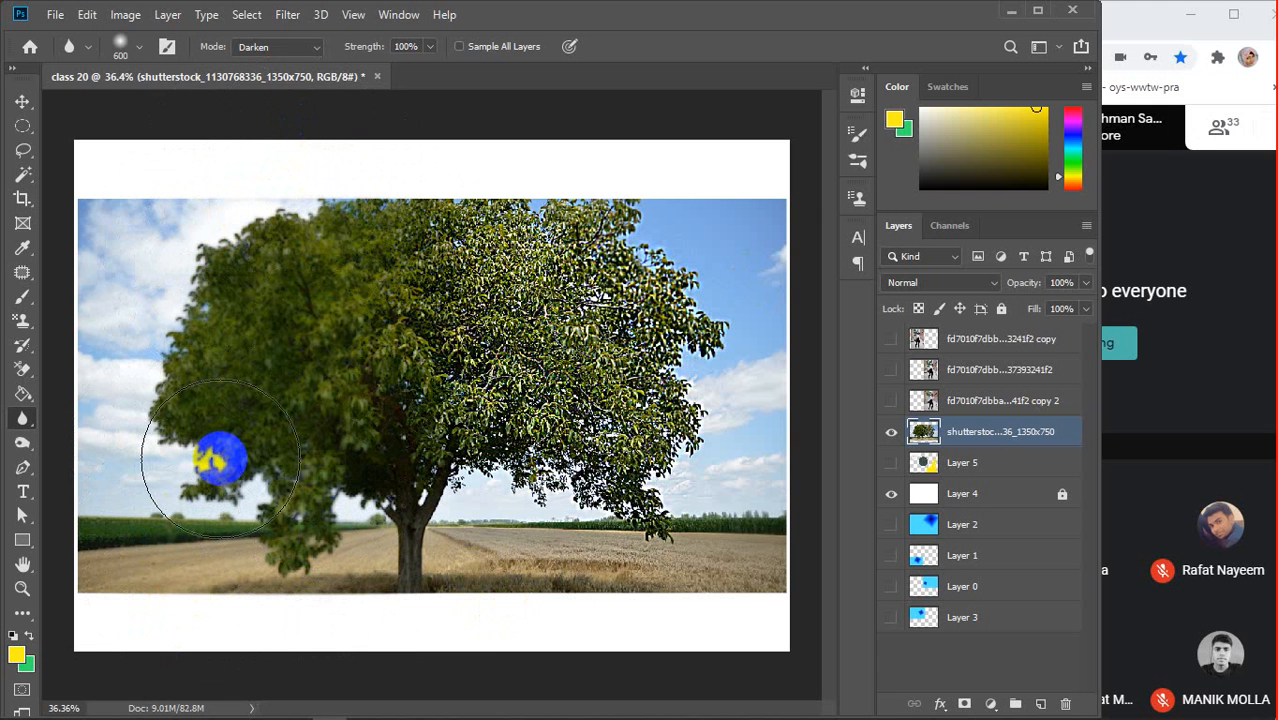
Lower the Blur strength to 41% and blur the upper left part of the tree's crown, reducing the strength further for another stroke
{"action": "mouse_move", "coordinate": [432, 706]}
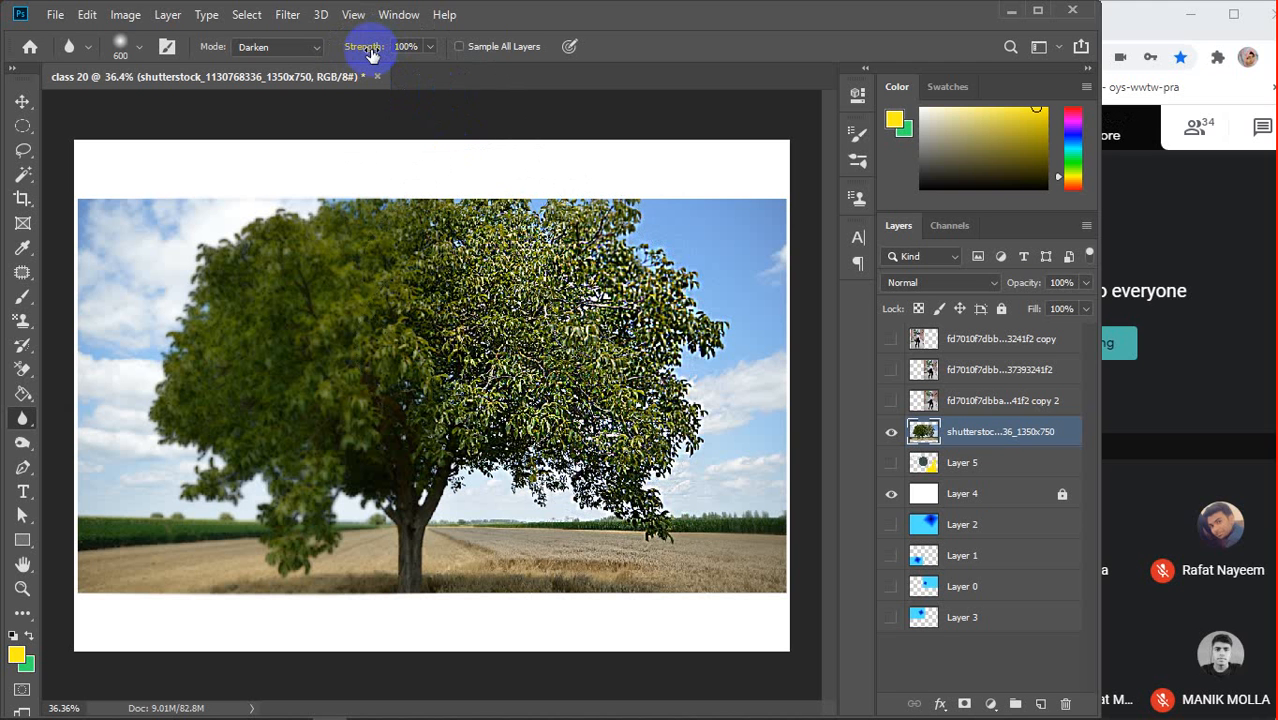
{"action": "left_click_drag", "start_coordinate": [362, 53], "coordinate": [354, 55]}
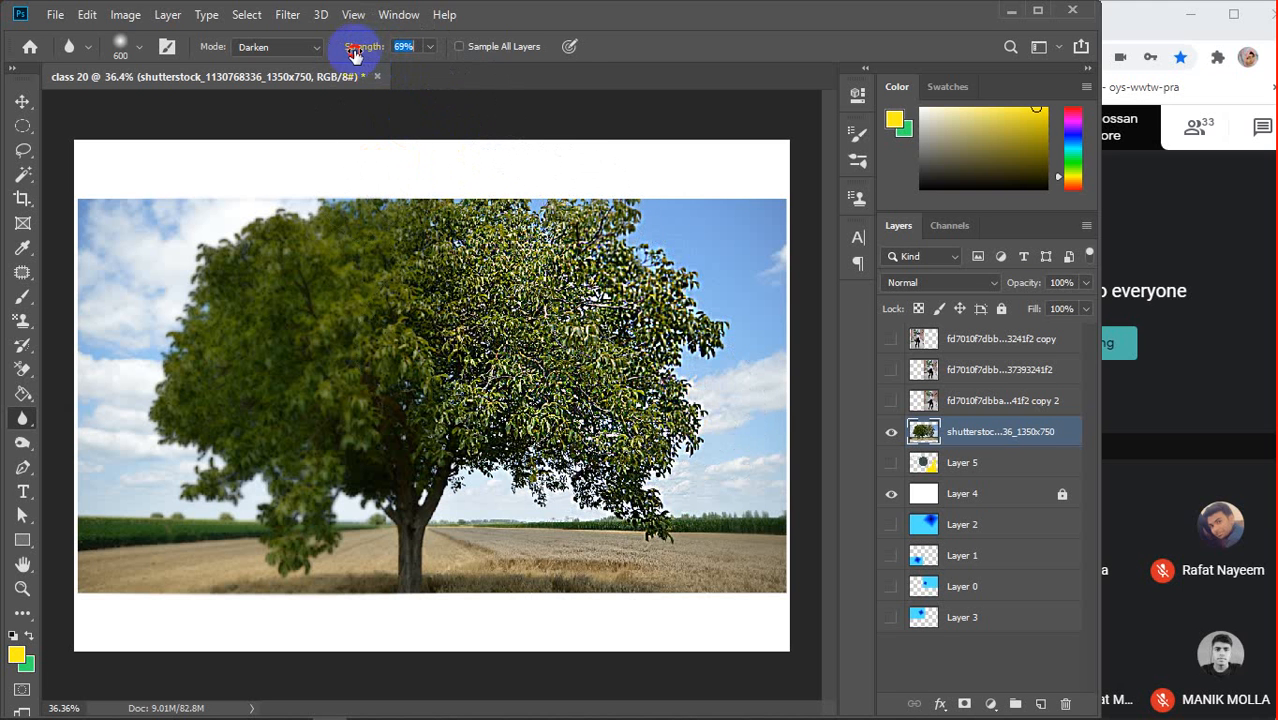
{"action": "left_click_drag", "start_coordinate": [355, 54], "coordinate": [338, 54]}
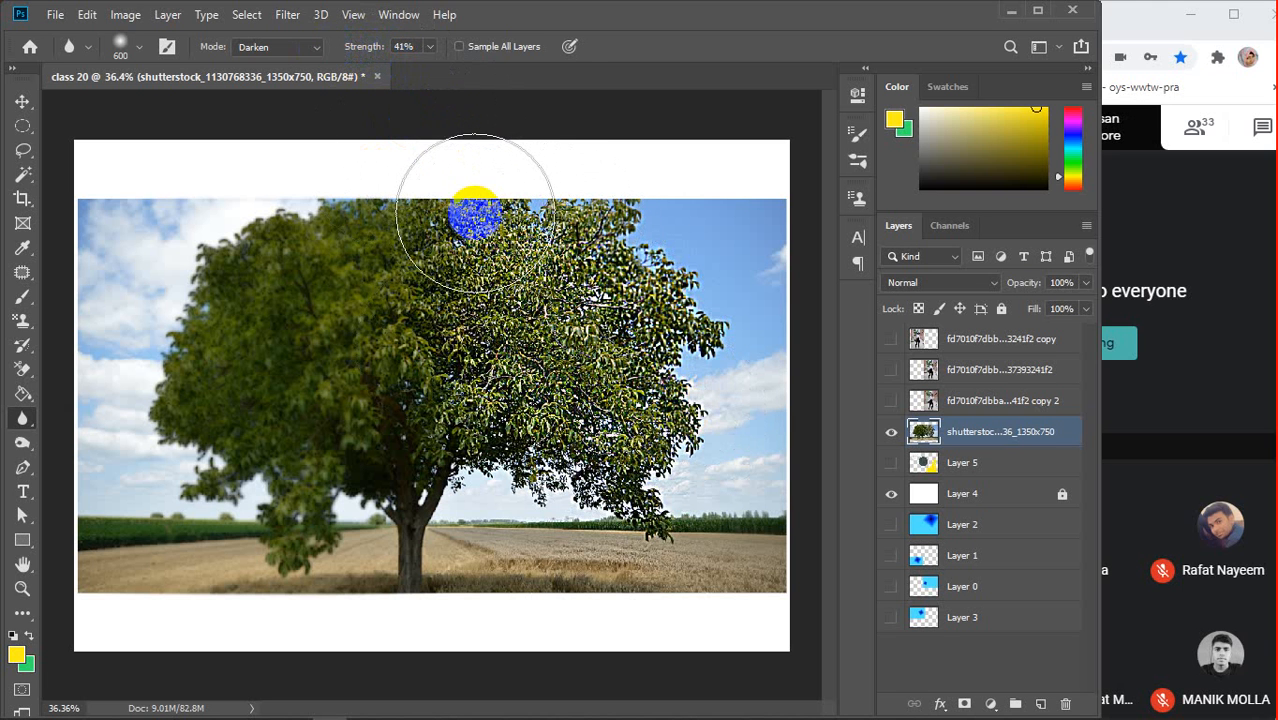
{"action": "left_click_drag", "start_coordinate": [346, 246], "coordinate": [306, 268]}
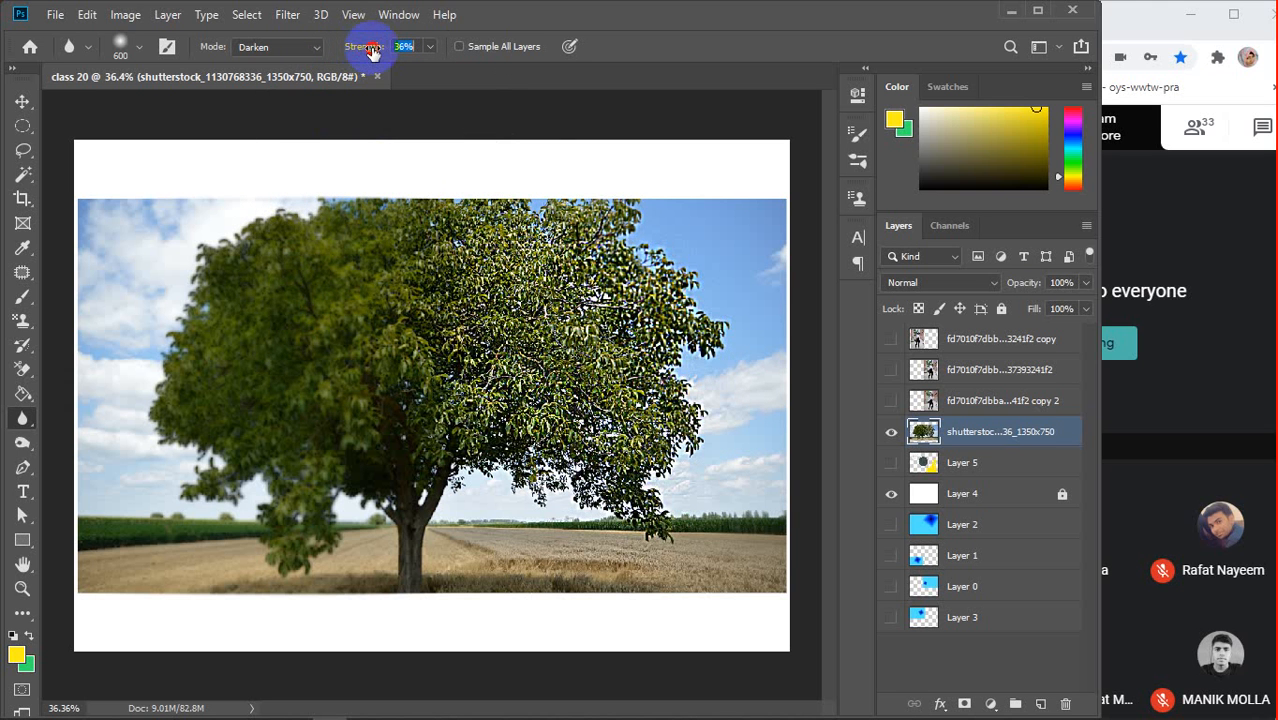
{"action": "left_click_drag", "start_coordinate": [436, 234], "coordinate": [401, 241]}
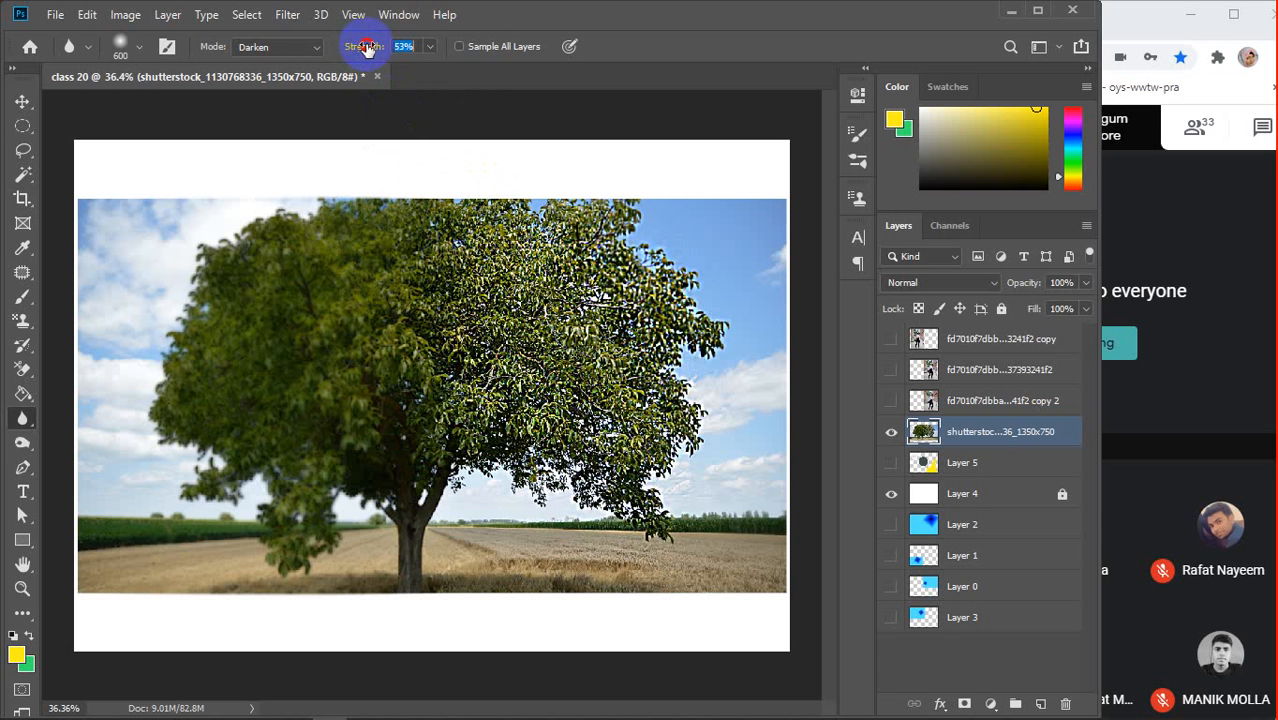
Blur the left and middle parts of the tree's crown at 54% strength, and set the strength back to 100%
{"action": "left_click_drag", "start_coordinate": [366, 48], "coordinate": [369, 48]}
{"action": "mouse_move", "coordinate": [412, 222]}
{"action": "left_mouse_down"}
{"action": "mouse_move", "coordinate": [394, 243]}
{"action": "mouse_move", "coordinate": [336, 259]}
{"action": "mouse_move", "coordinate": [354, 266]}
{"action": "left_mouse_up"}
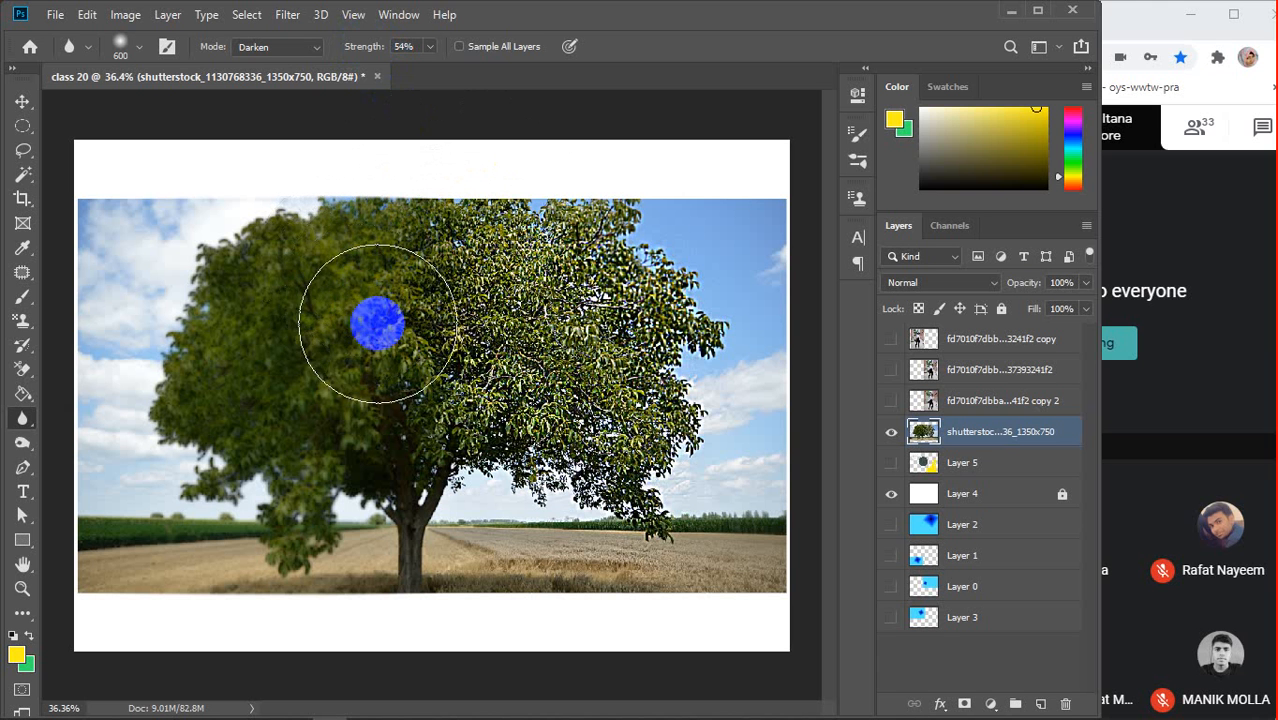
{"action": "left_click_drag", "start_coordinate": [340, 306], "coordinate": [407, 356]}
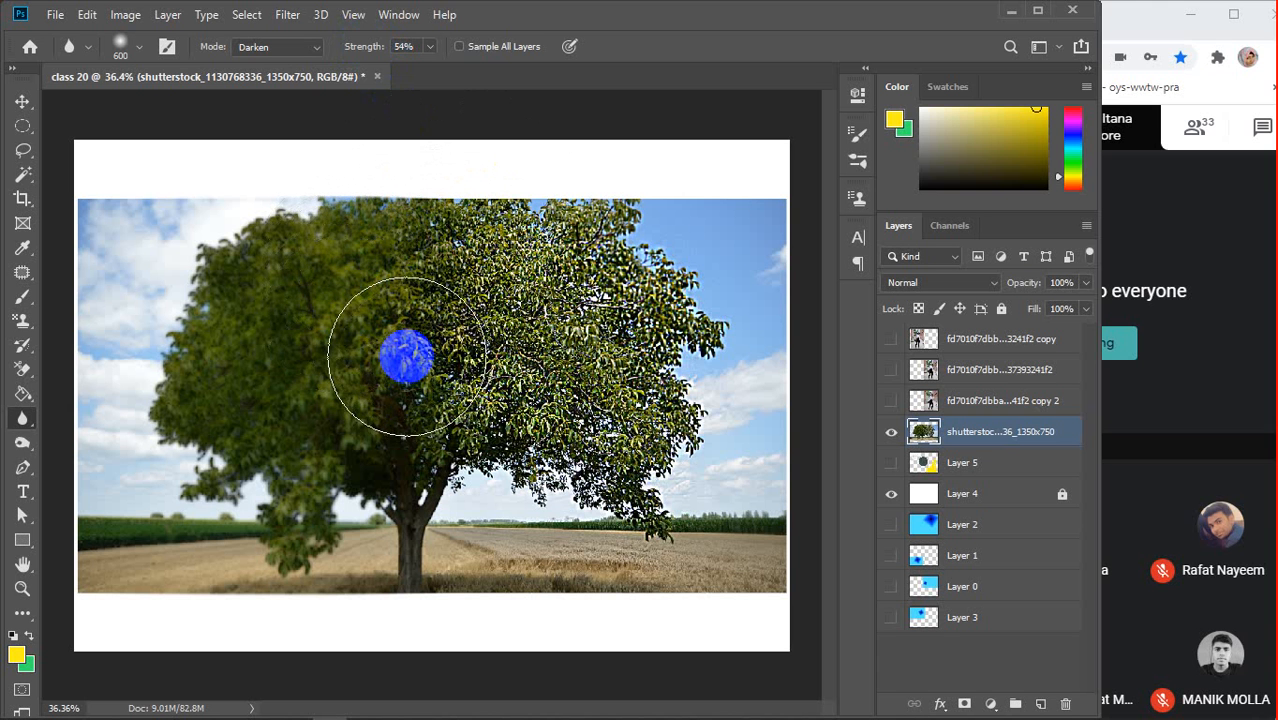
{"action": "left_click_drag", "start_coordinate": [350, 44], "coordinate": [448, 57]}
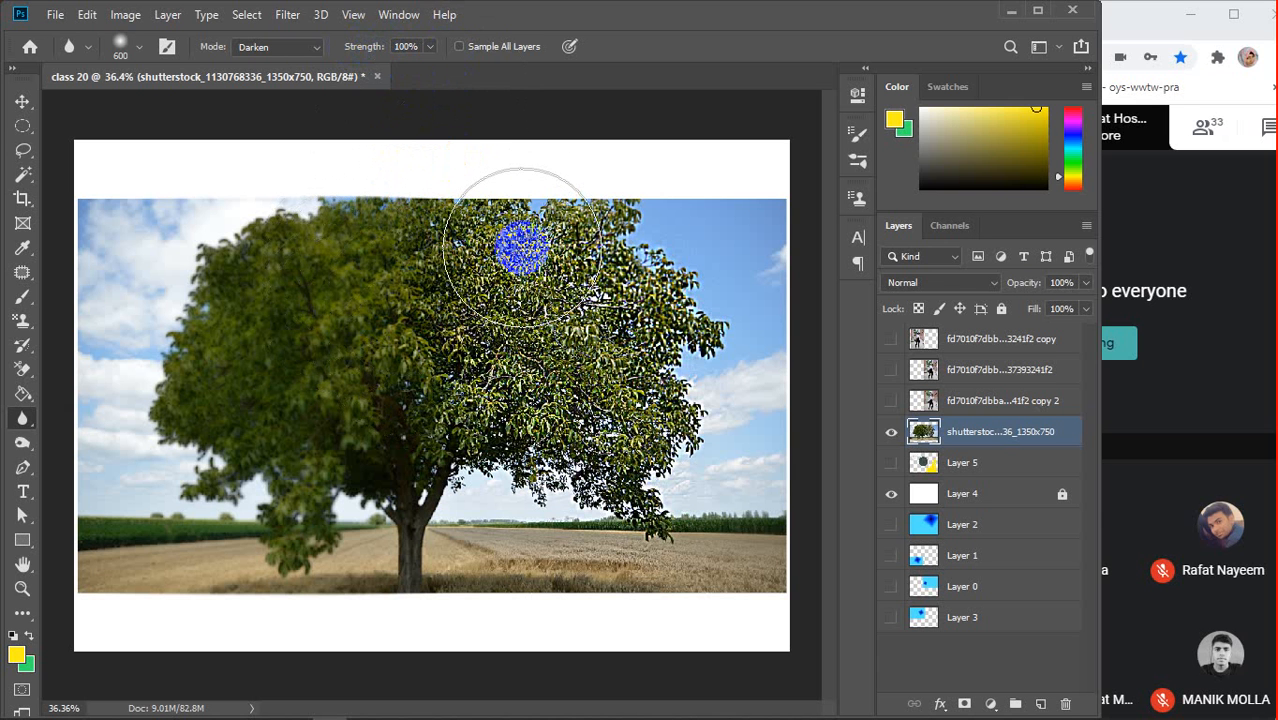
Hide the tree photo layer and switch to the Google Images search in Chrome
{"action": "left_click", "coordinate": [891, 431]}
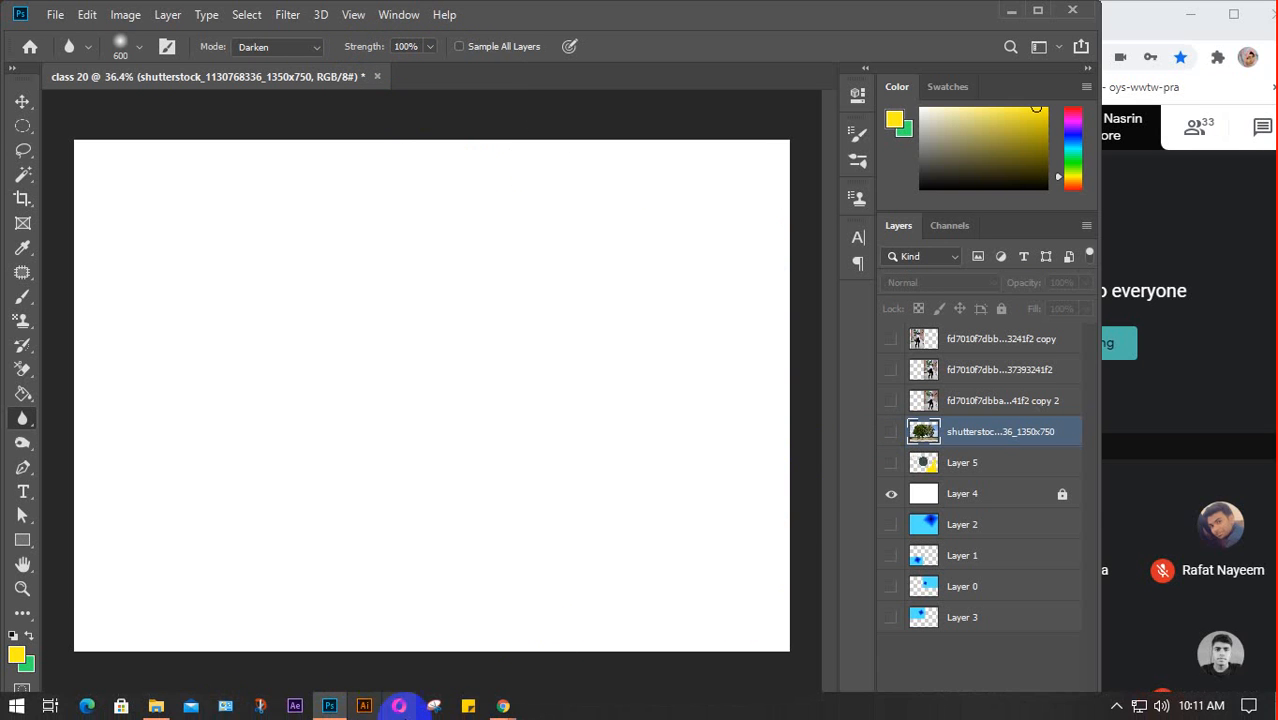
{"action": "mouse_move", "coordinate": [510, 706]}
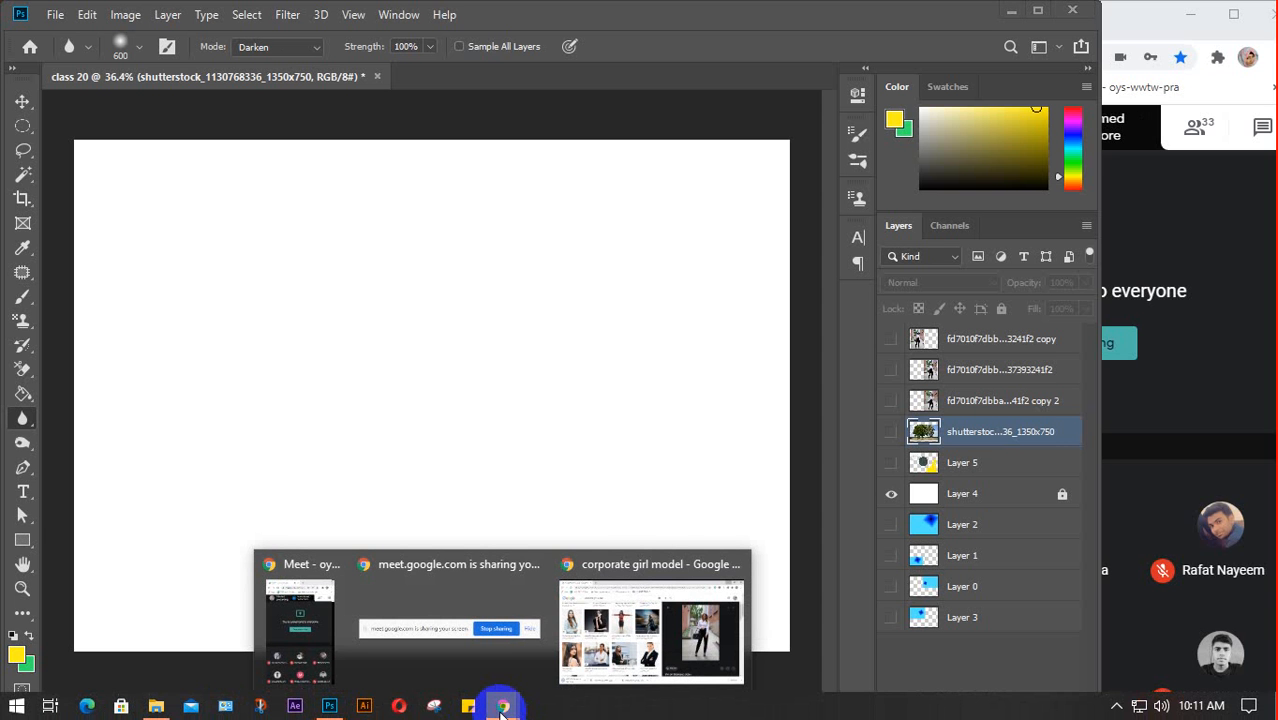
{"action": "left_click", "coordinate": [608, 622]}
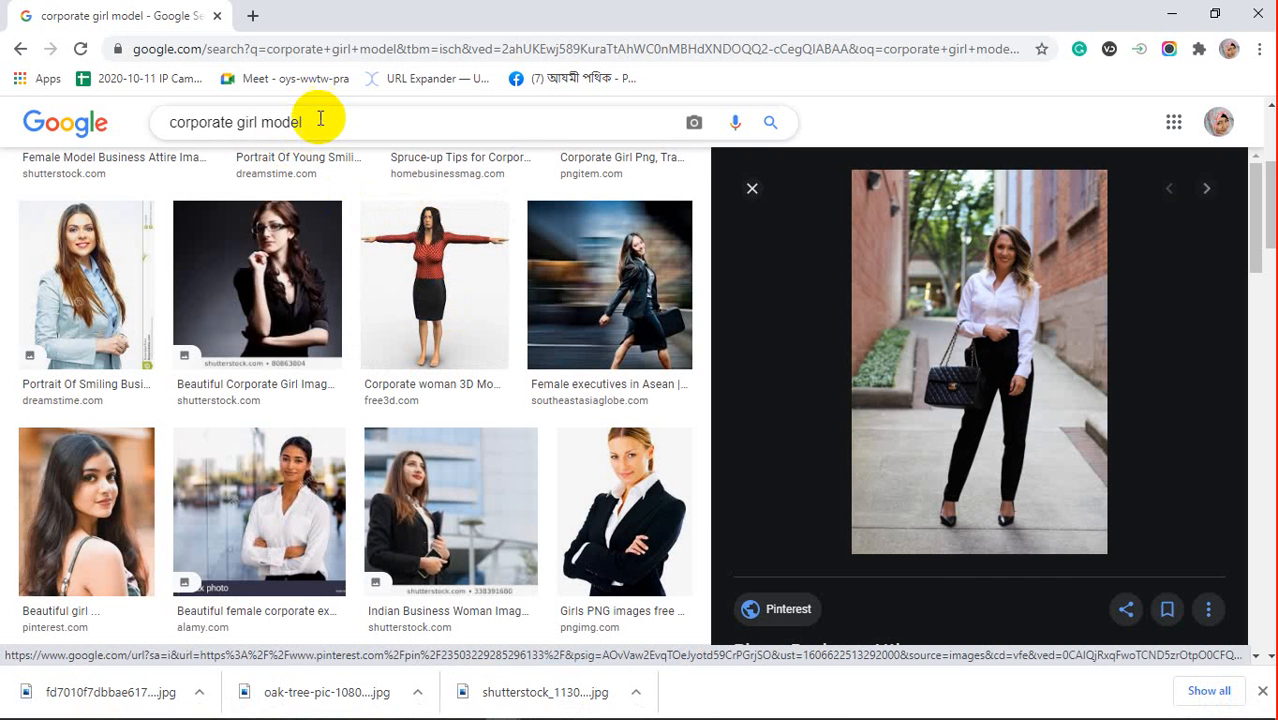
Search Google Images for "candle"
{"action": "left_click_drag", "start_coordinate": [320, 119], "coordinate": [160, 123]}
{"action": "type", "text": "c"}
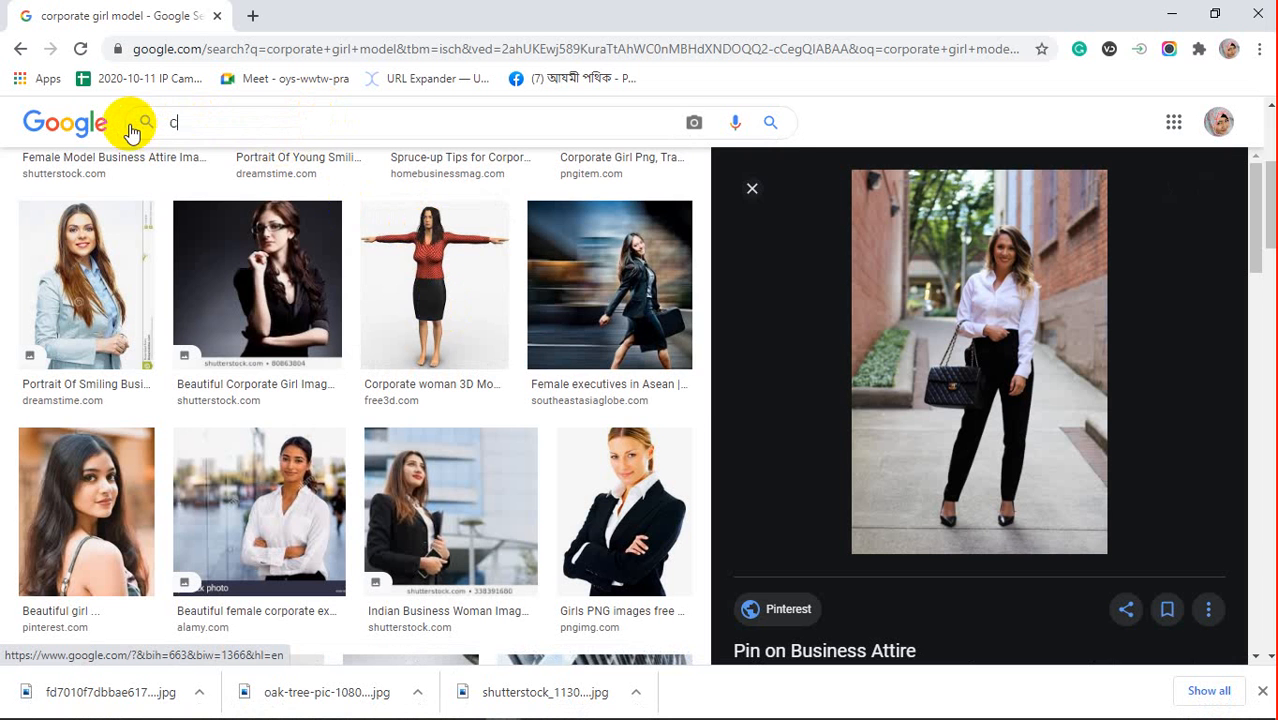
{"action": "type", "text": "andlee"}
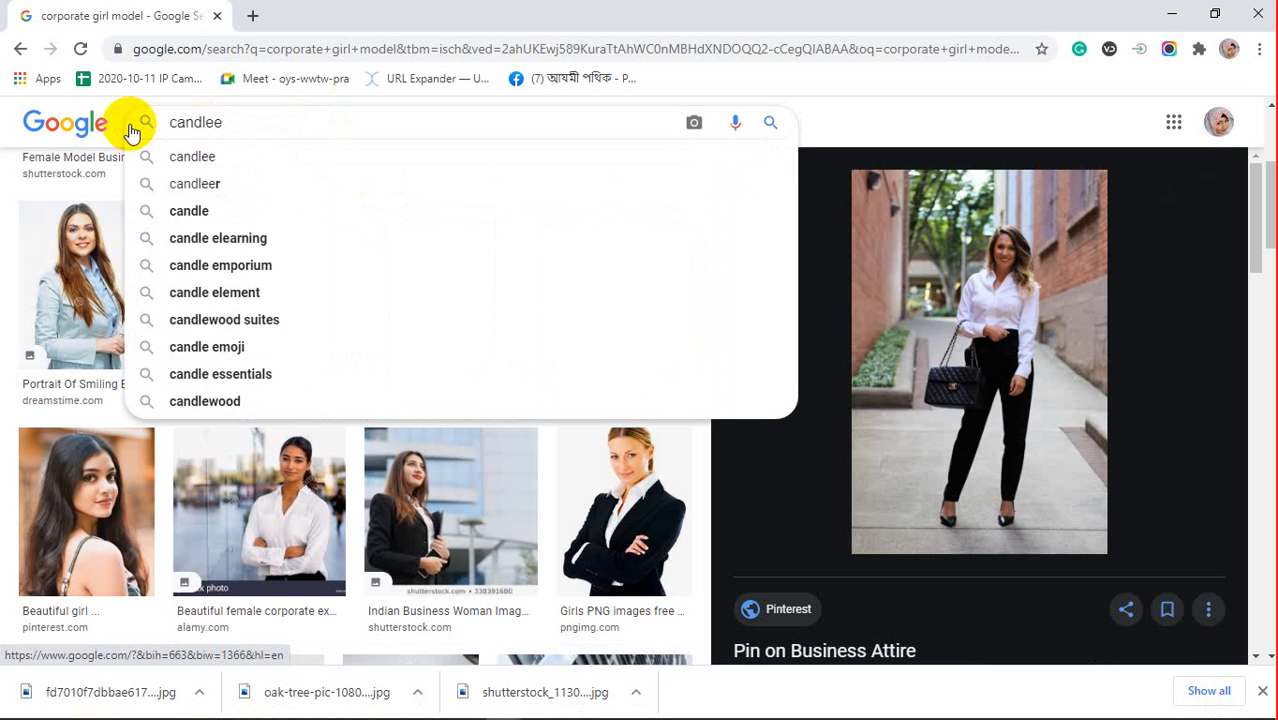
{"action": "key", "text": "BackSpace"}
{"action": "key", "text": "Return"}
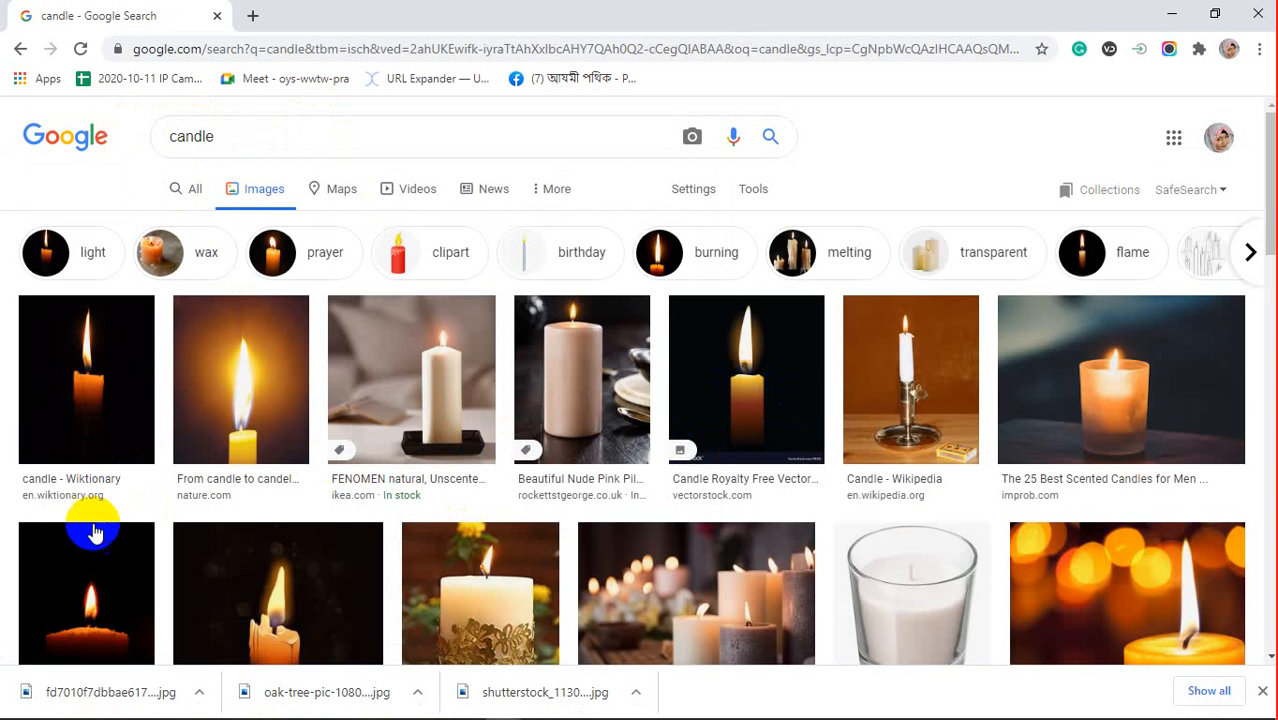
Open the Pexels candle on black background, and from its related images open the StockFreedom vertical view of a candle
{"action": "left_click", "coordinate": [74, 596]}
{"action": "left_click", "coordinate": [624, 585]}
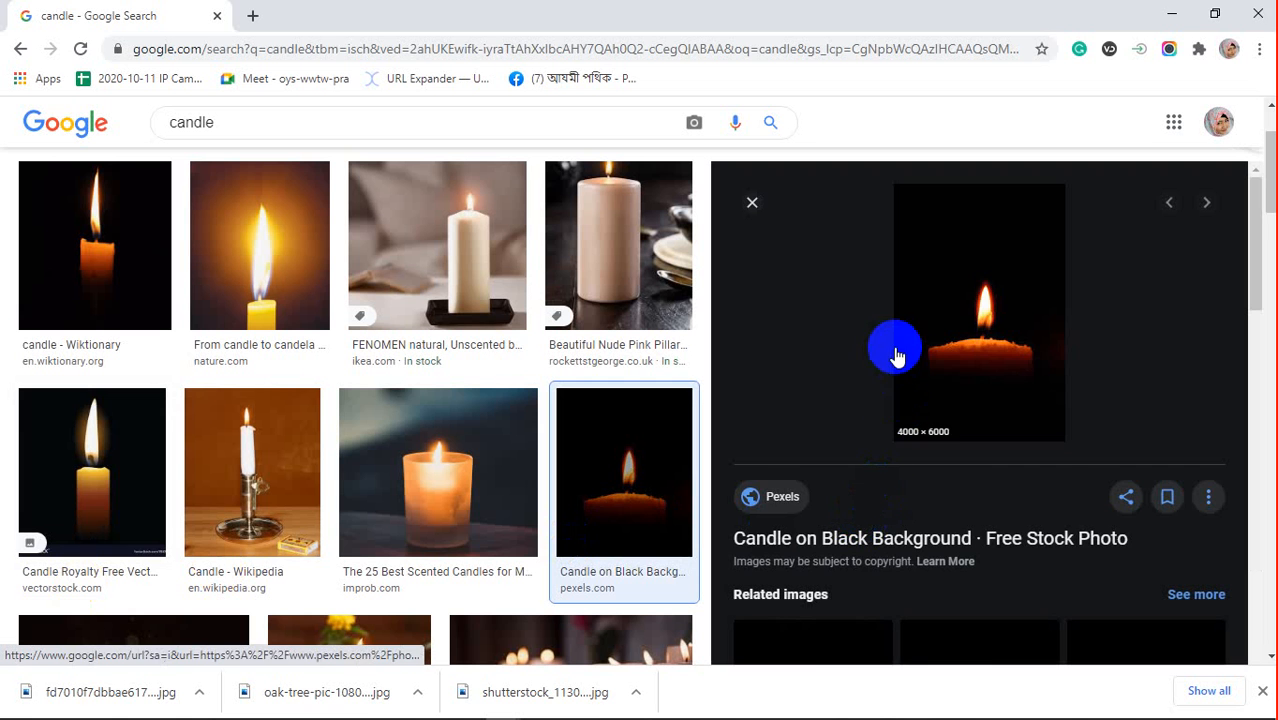
{"action": "scroll", "coordinate": [896, 357], "scroll_direction": "down", "scroll_amount": 4}
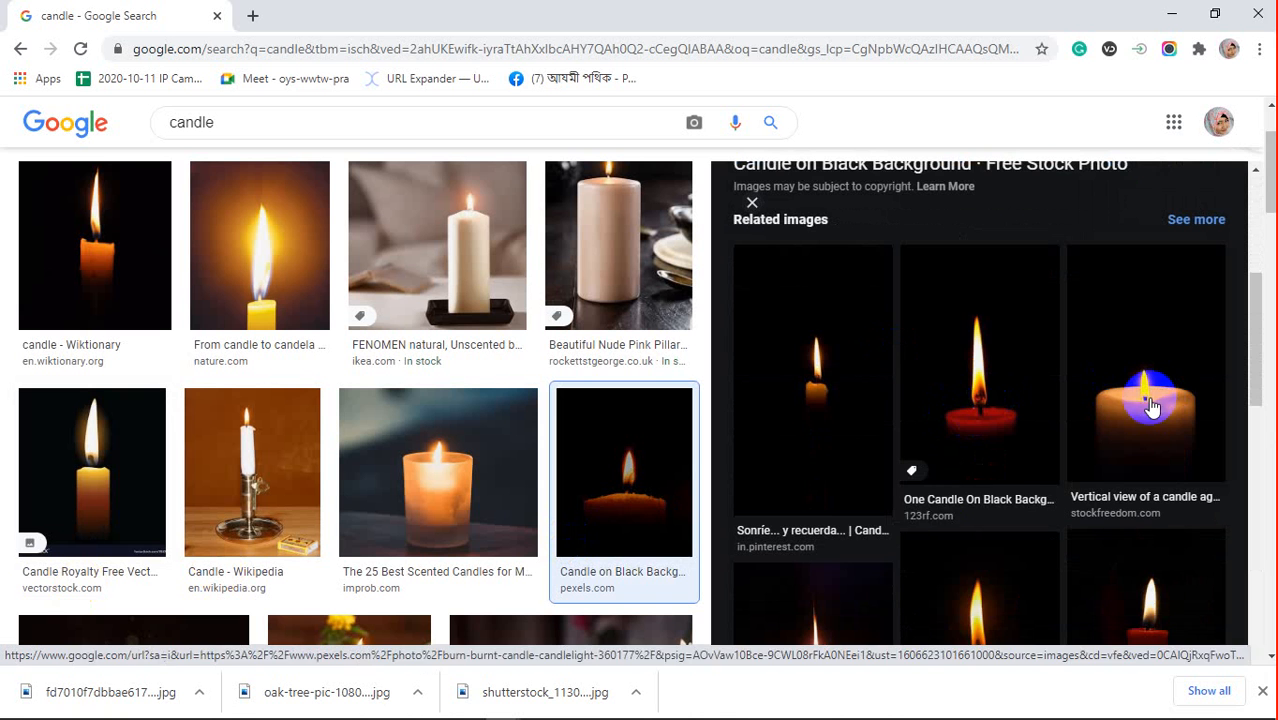
{"action": "scroll", "coordinate": [993, 485], "scroll_direction": "down", "scroll_amount": 4}
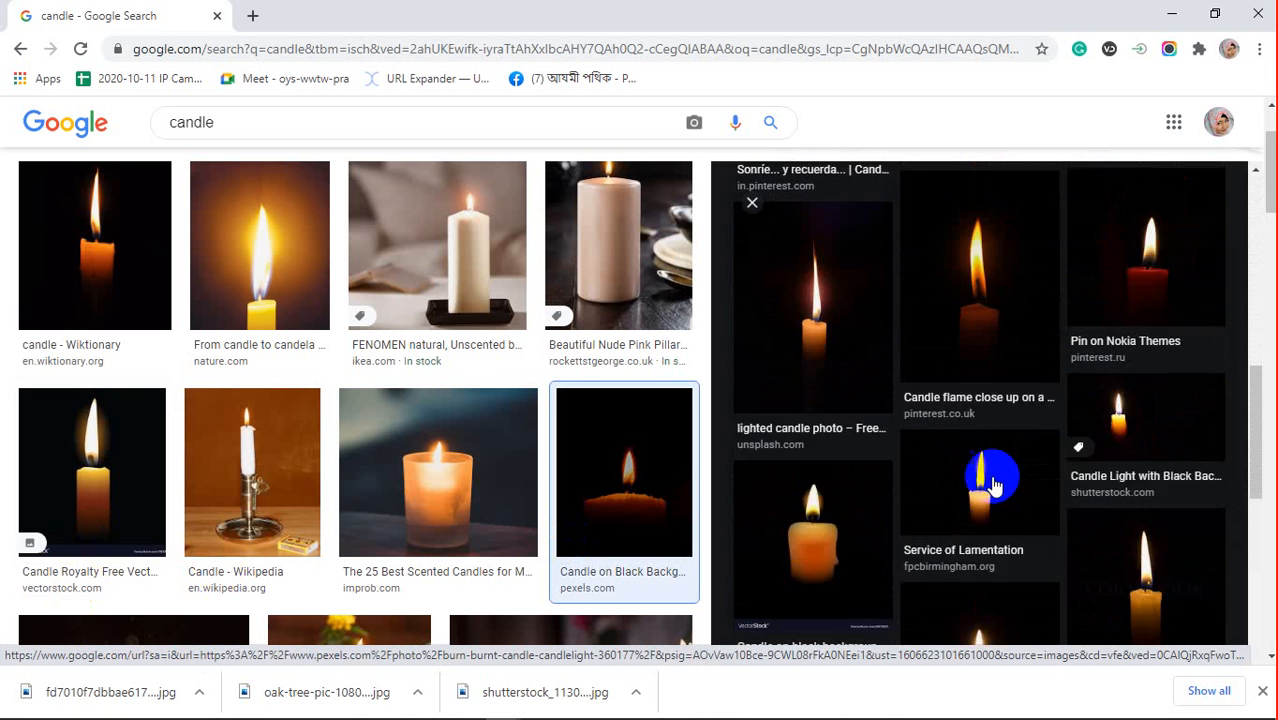
{"action": "scroll", "coordinate": [993, 485], "scroll_direction": "down", "scroll_amount": 1}
{"action": "scroll", "coordinate": [993, 485], "scroll_direction": "up", "scroll_amount": 5}
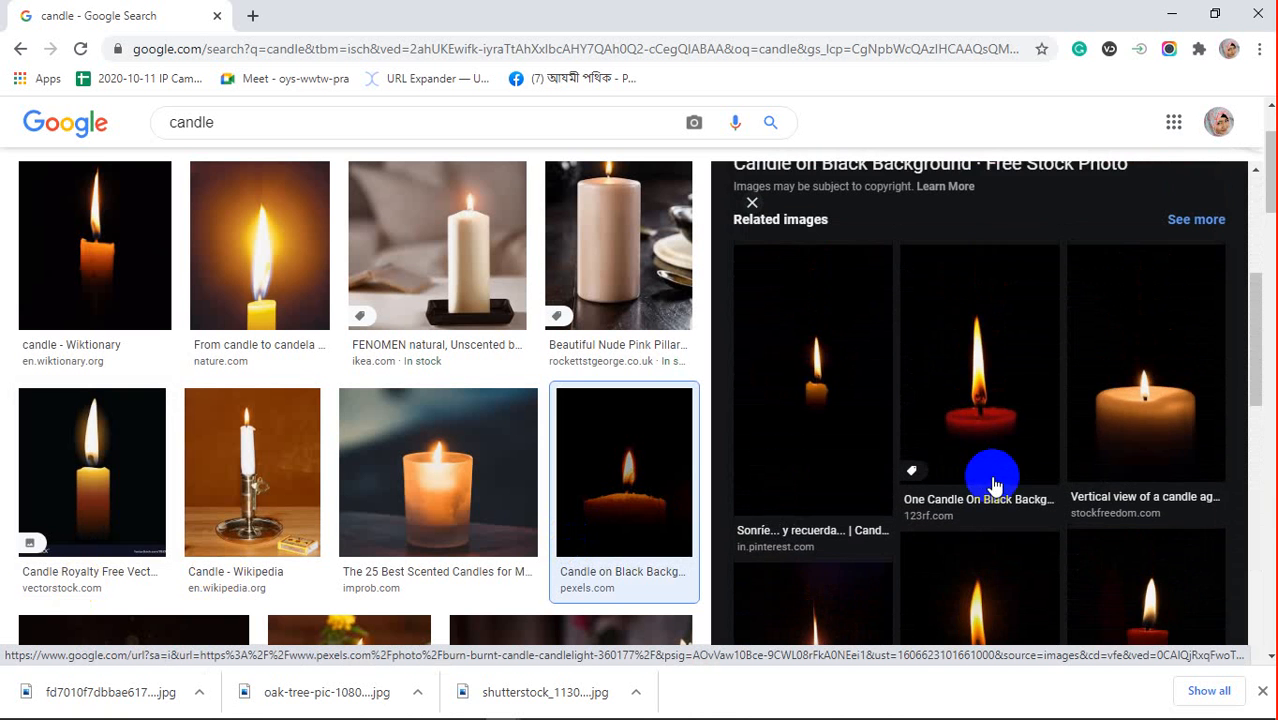
{"action": "left_click", "coordinate": [1148, 398]}
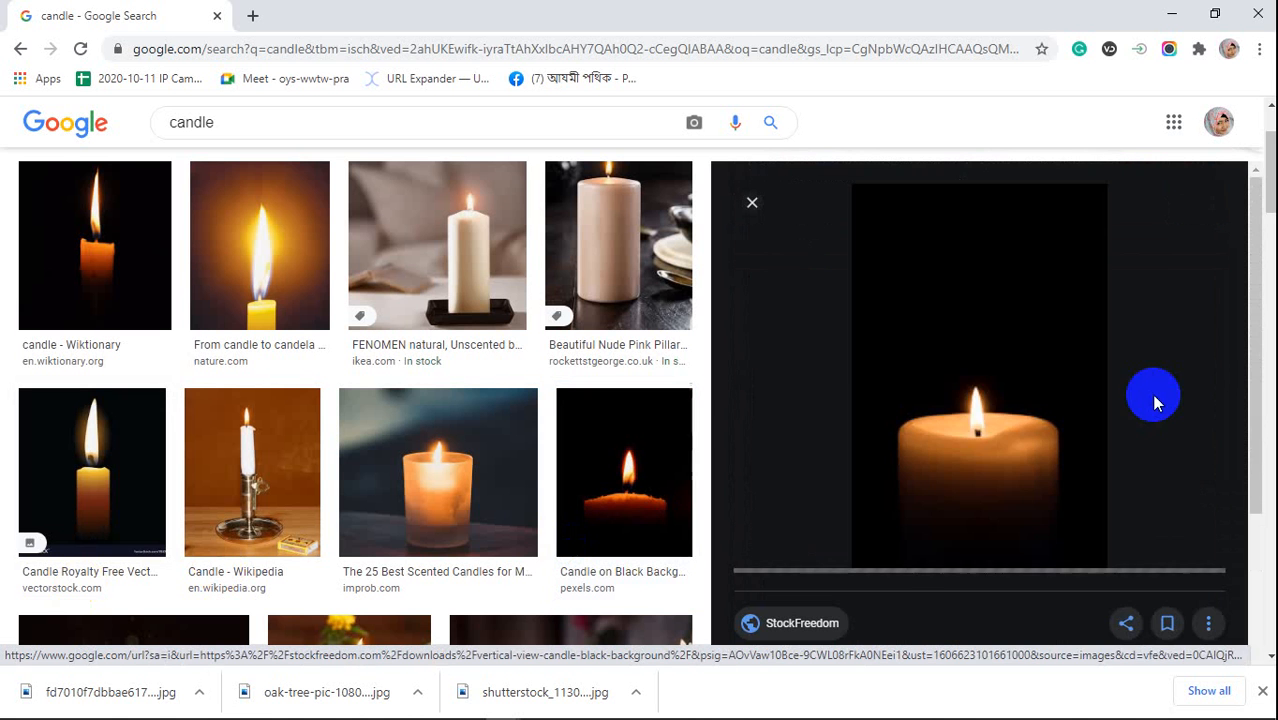
Copy the StockFreedom candle image and paste it into the class 20 document in Photoshop
{"action": "right_click", "coordinate": [964, 370]}
{"action": "left_click", "coordinate": [995, 563]}
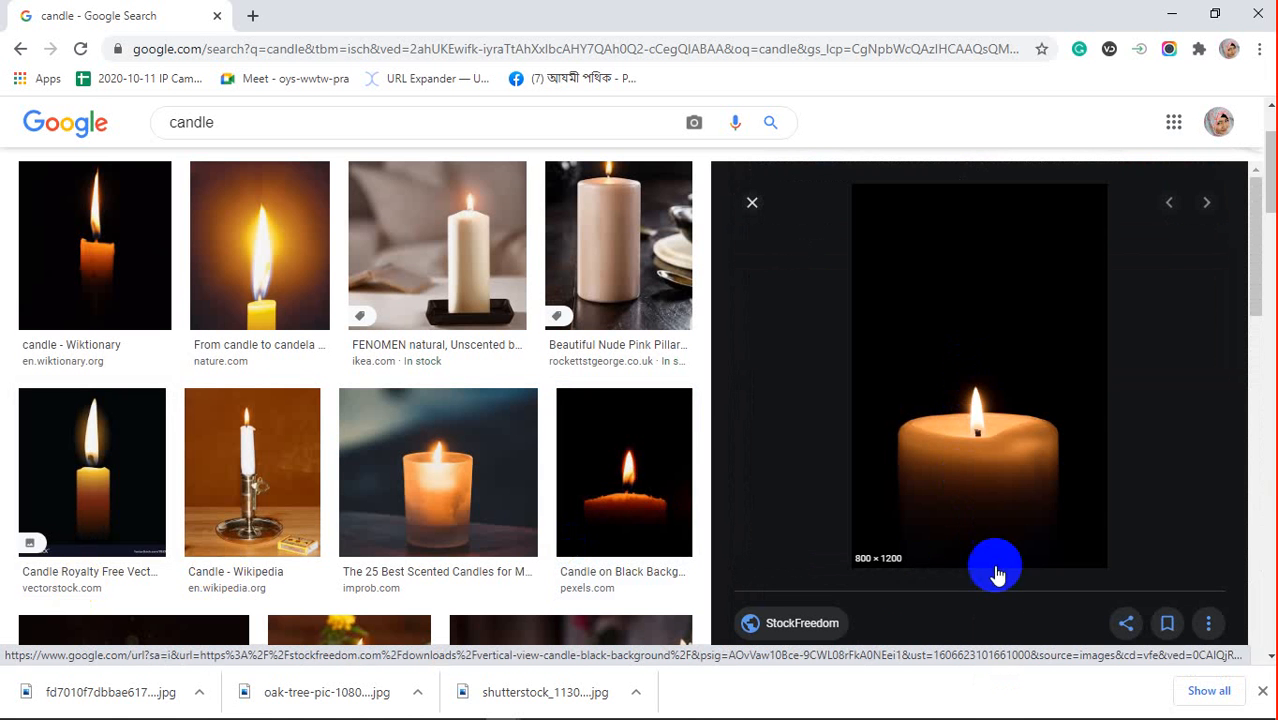
{"action": "left_click", "coordinate": [1171, 14]}
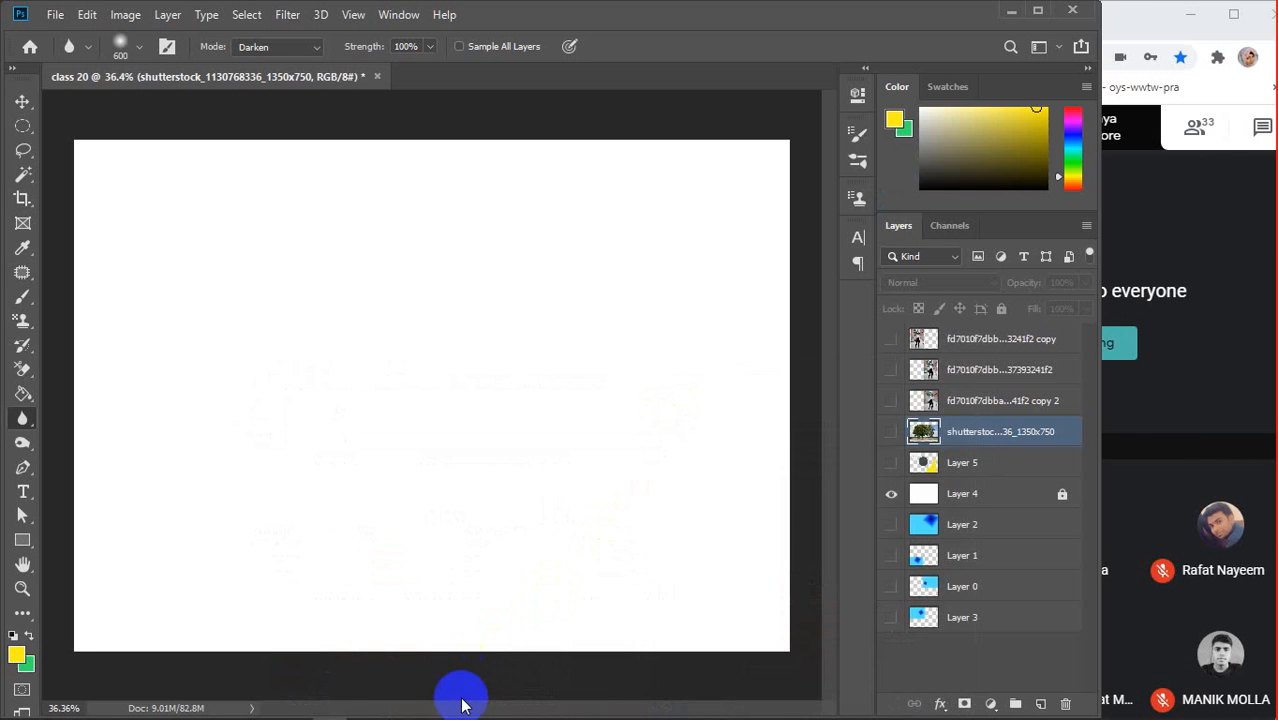
{"action": "key", "text": "ctrl+v"}
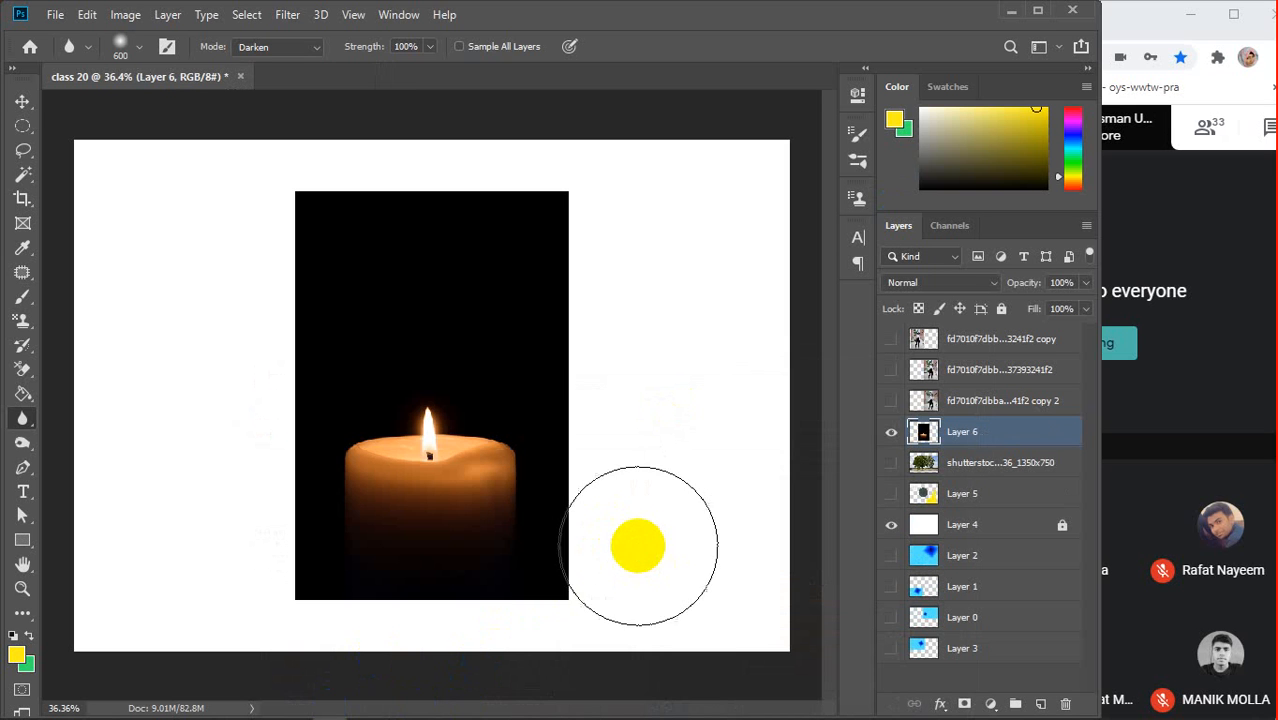
Scale the candle image to about 124.89% so it fills the canvas height, and center it horizontally
{"action": "key", "text": "v"}
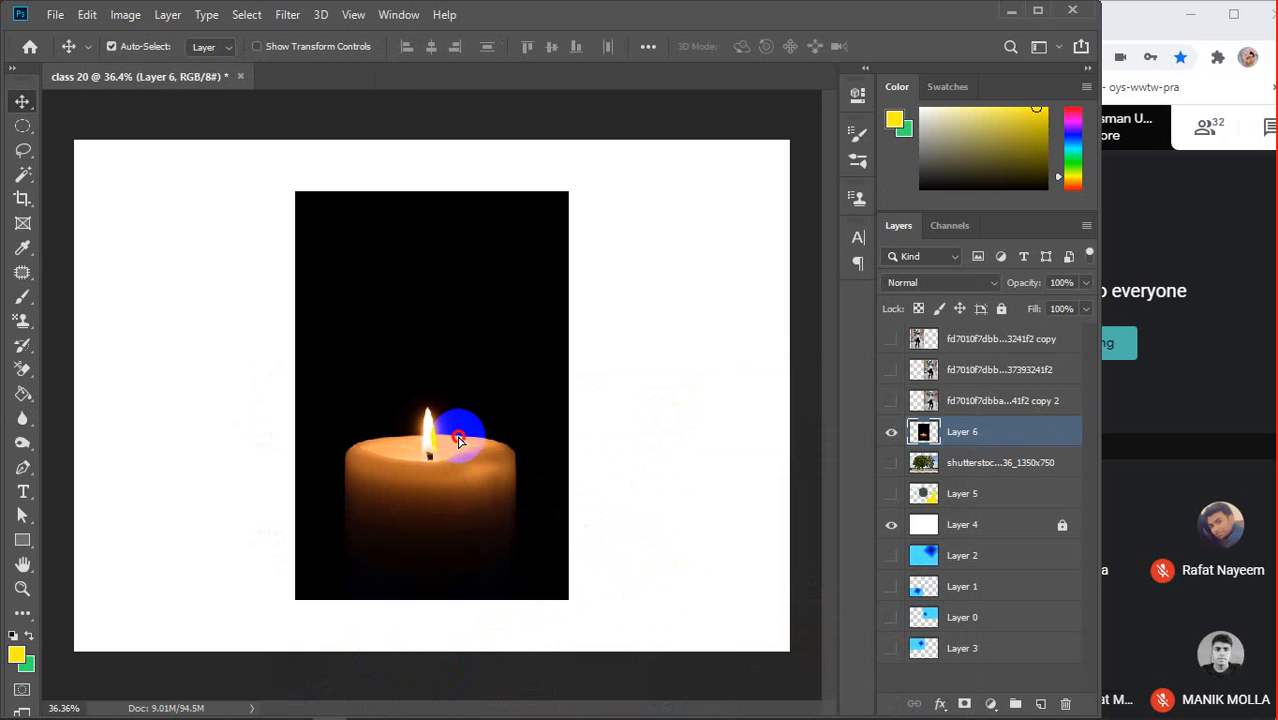
{"action": "left_click_drag", "start_coordinate": [456, 440], "coordinate": [399, 394]}
{"action": "key", "text": "ctrl+t"}
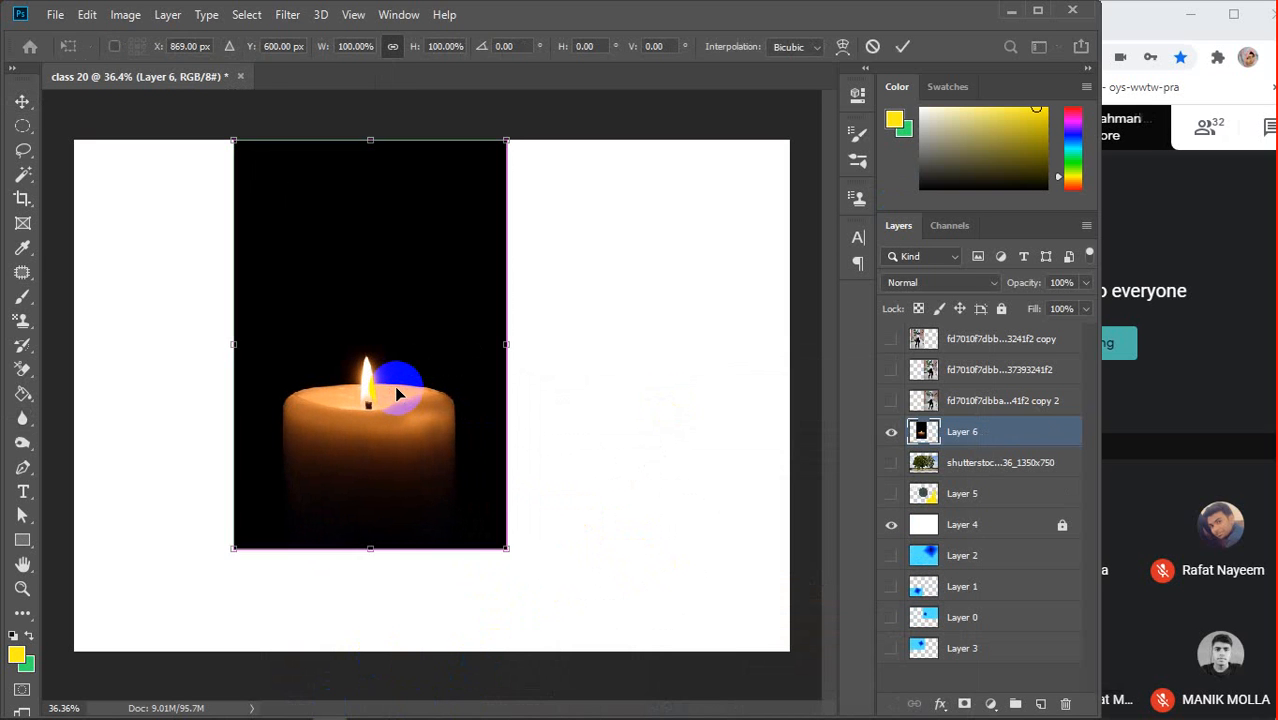
{"action": "left_click_drag", "start_coordinate": [503, 548], "coordinate": [577, 652]}
{"action": "left_click_drag", "start_coordinate": [456, 491], "coordinate": [485, 491]}
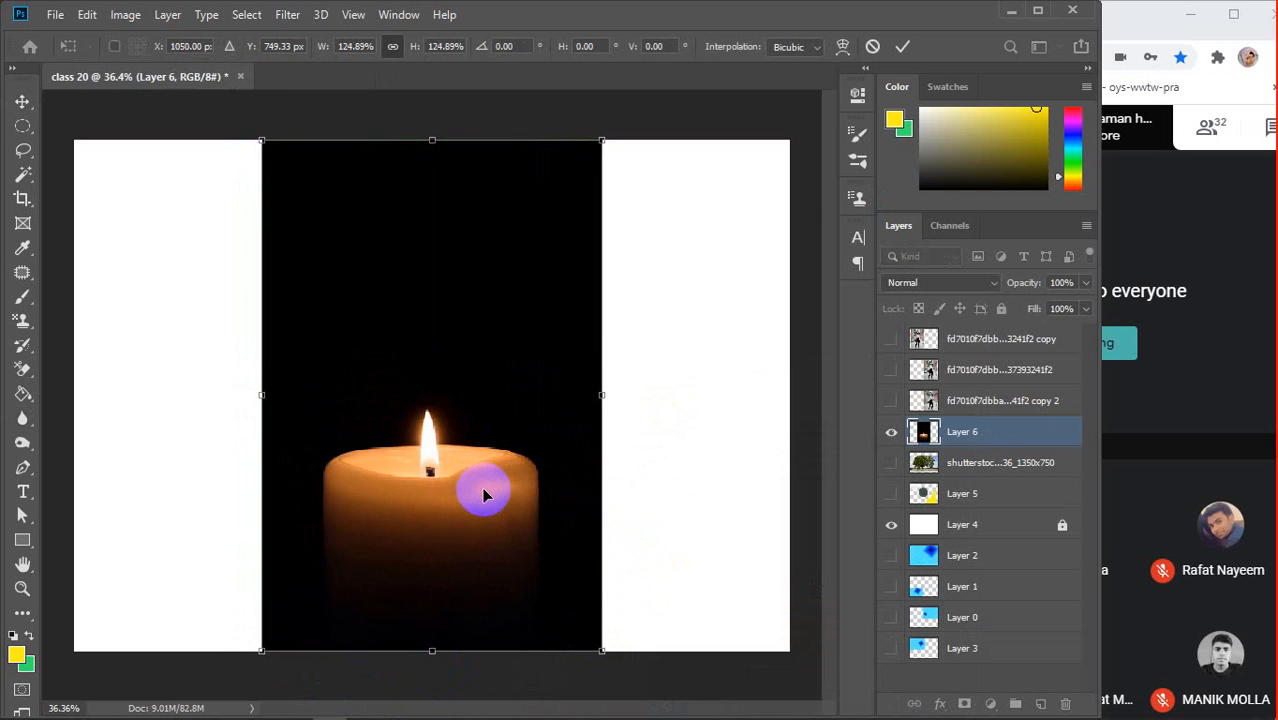
{"action": "key", "text": "Return"}
Duplicate the candle layer twice and hide the two lower candle layers
{"action": "key", "text": "ctrl+j"}
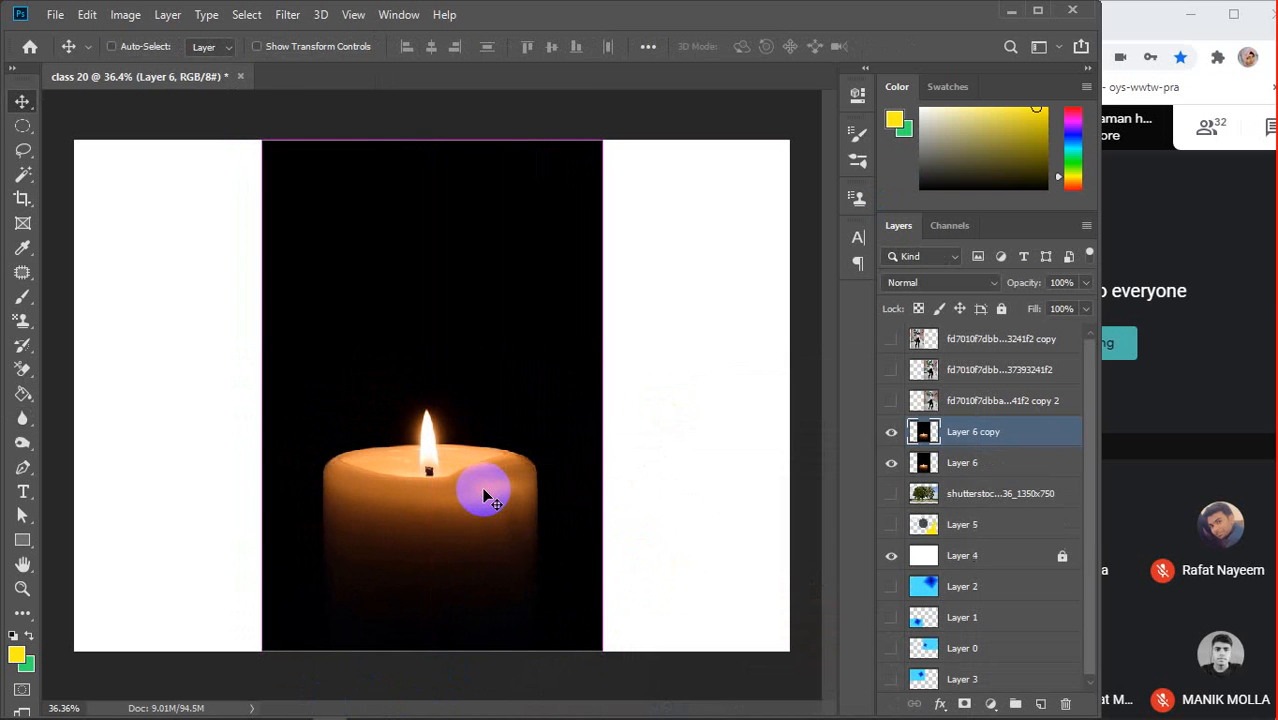
{"action": "key", "text": "ctrl+j"}
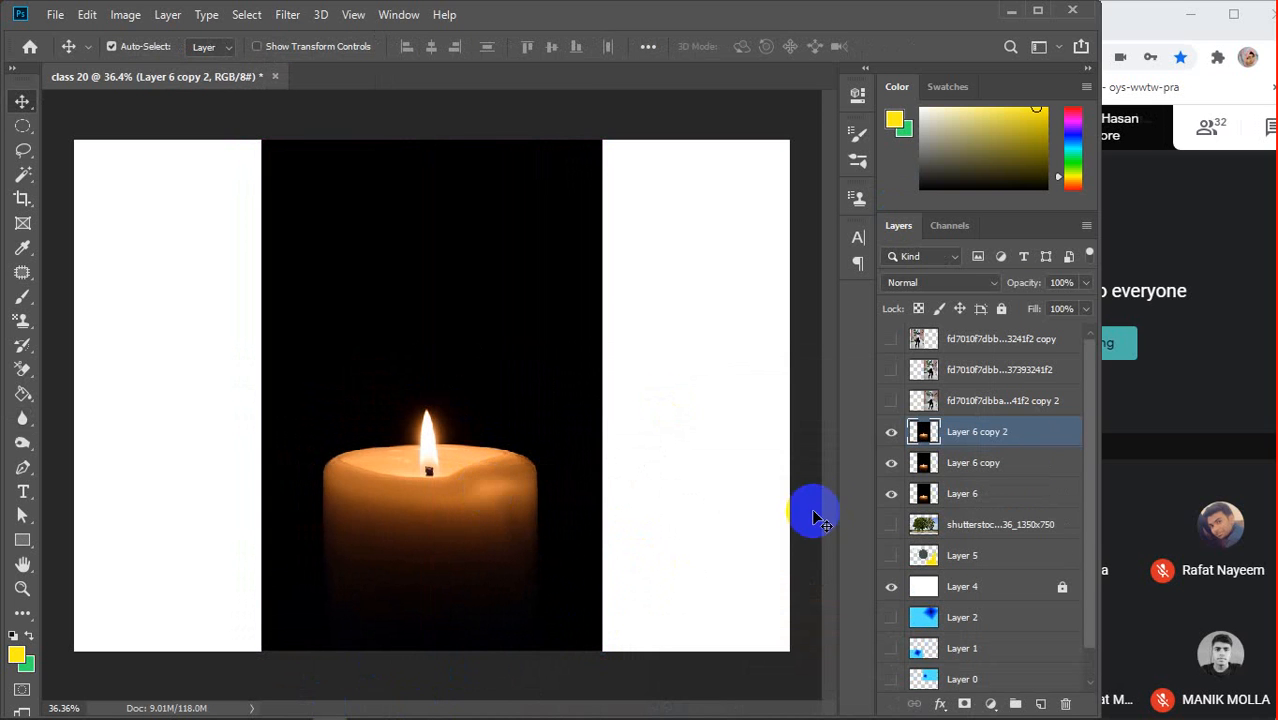
{"action": "left_click", "coordinate": [893, 466]}
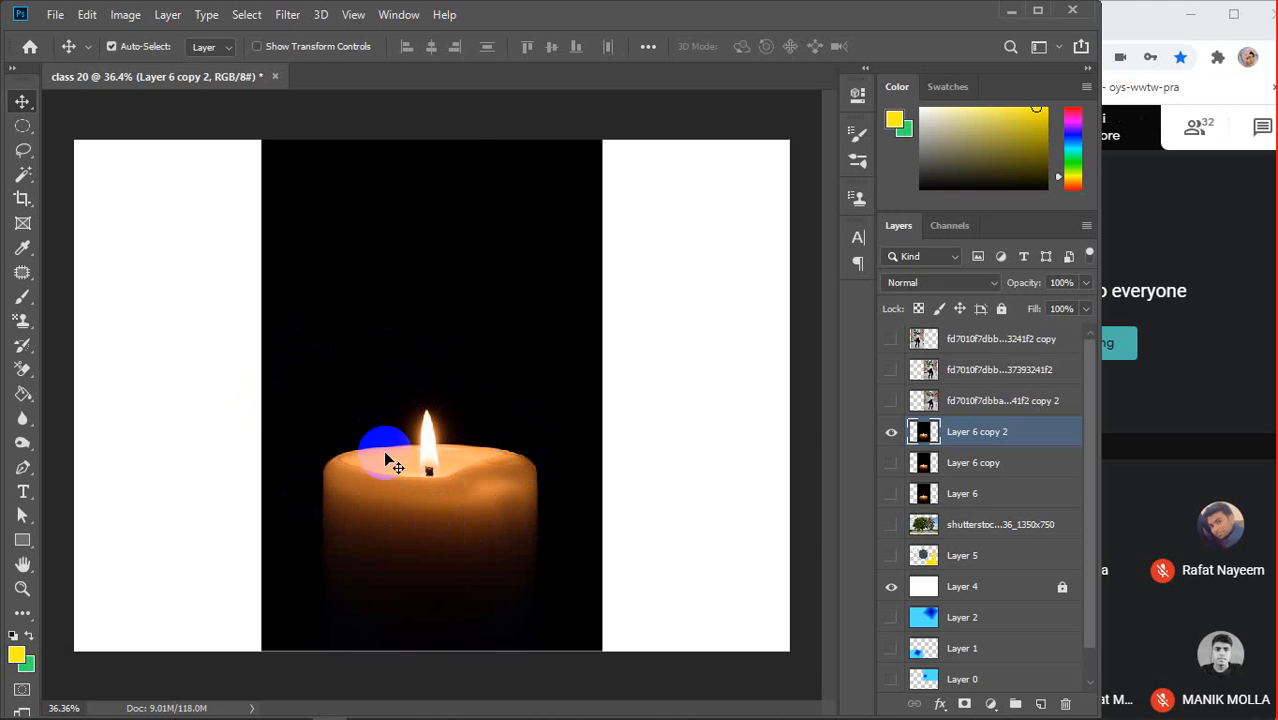
Choose the Smudge tool with a hard round brush and reduce its size to 45 px
{"action": "left_click", "coordinate": [22, 418]}
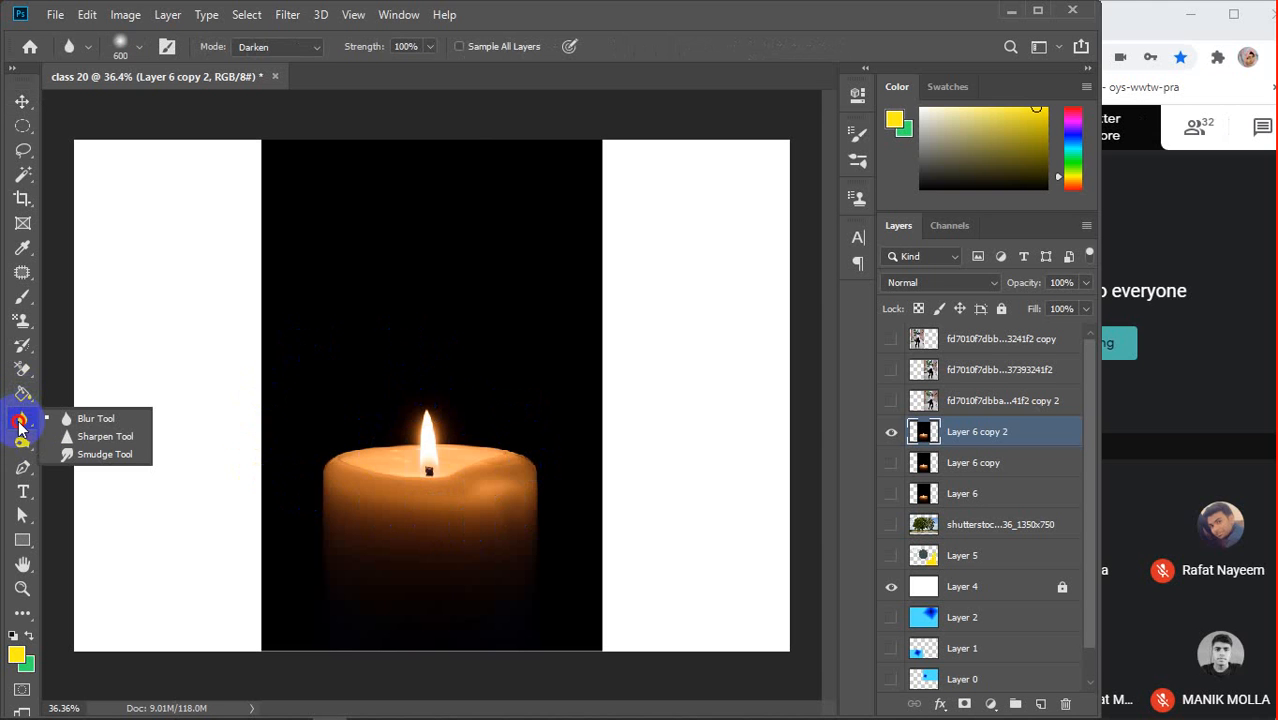
{"action": "left_click", "coordinate": [88, 455]}
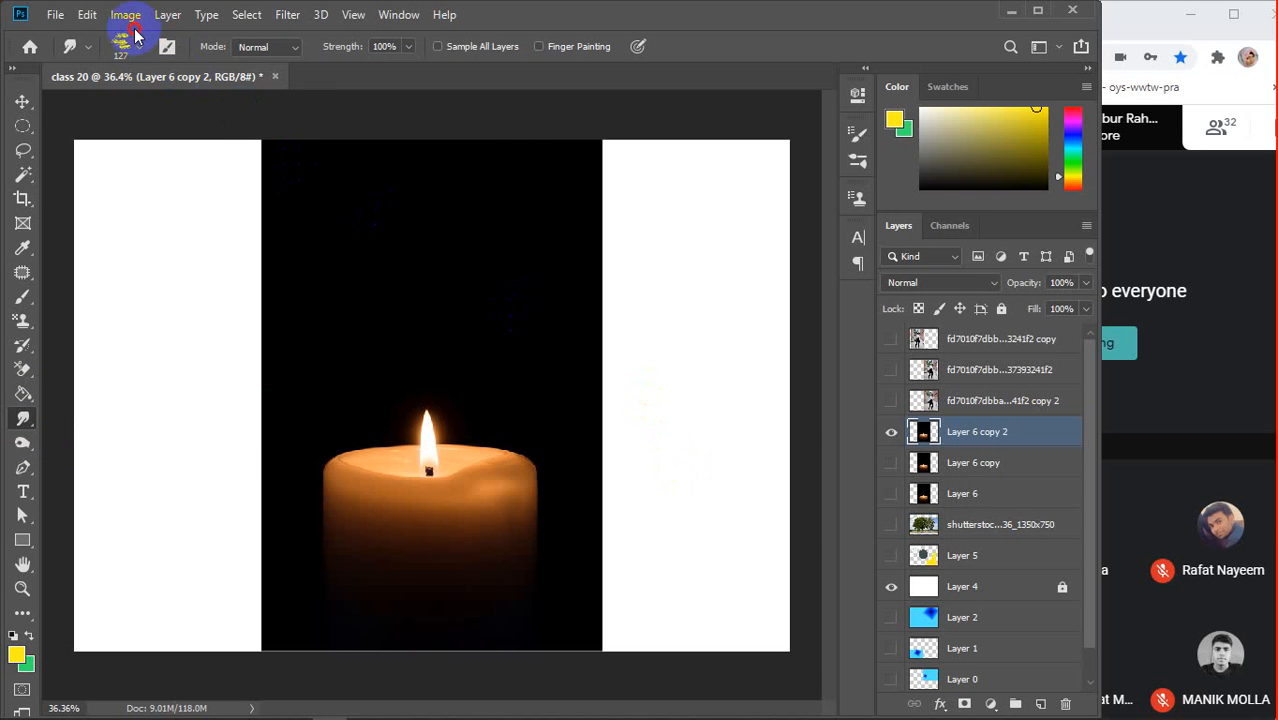
{"action": "left_click", "coordinate": [141, 55]}
{"action": "left_click", "coordinate": [103, 189]}
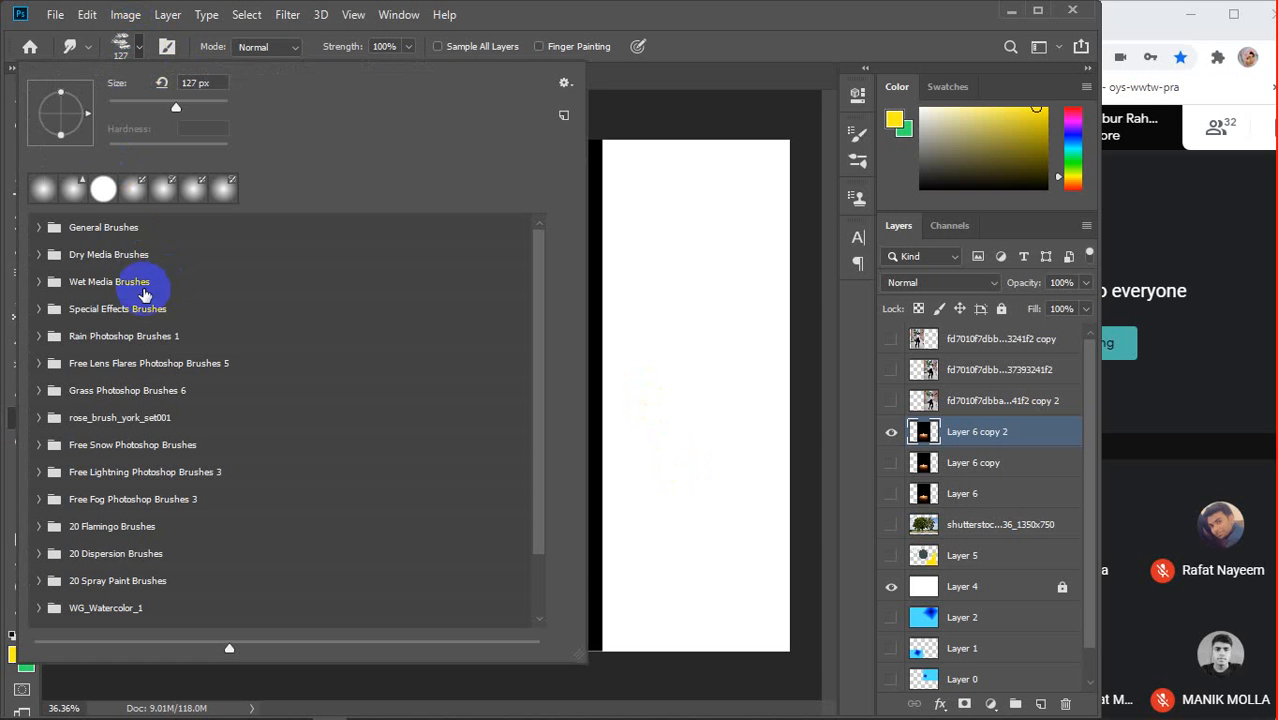
{"action": "left_click", "coordinate": [140, 50]}
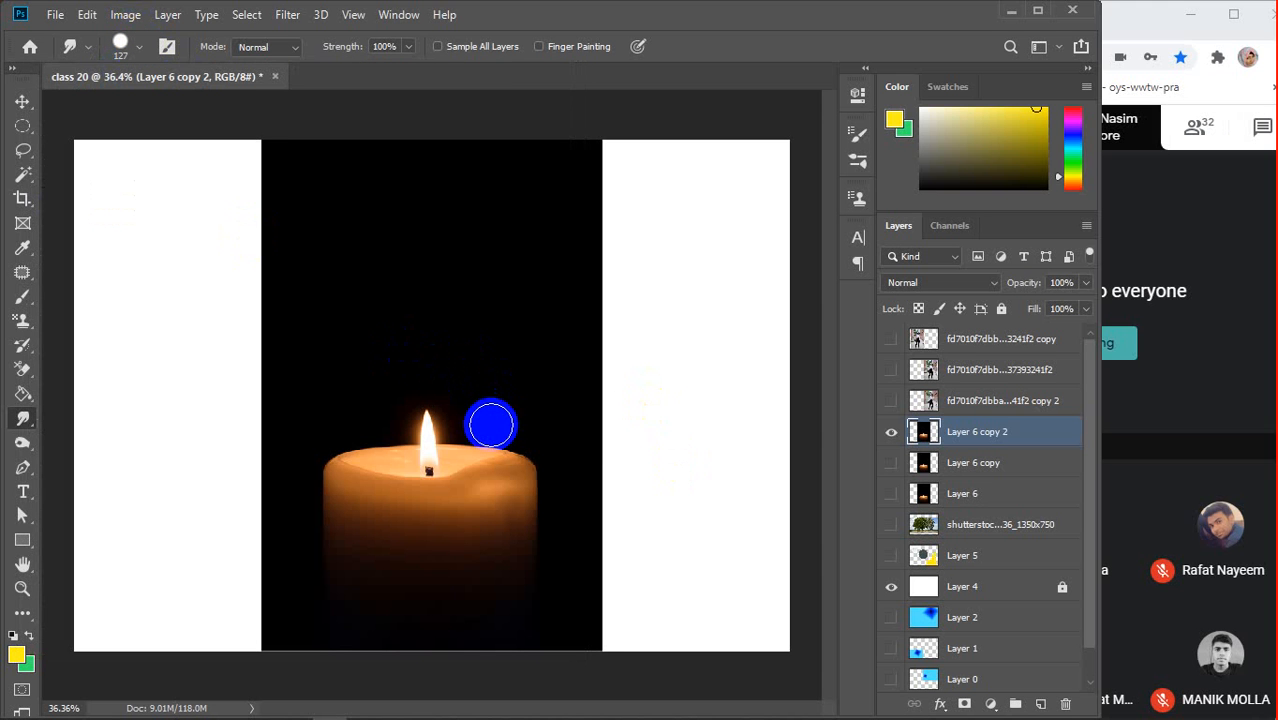
{"action": "key", "text": "bracketleft"}
{"action": "key", "text": "bracketleft"}
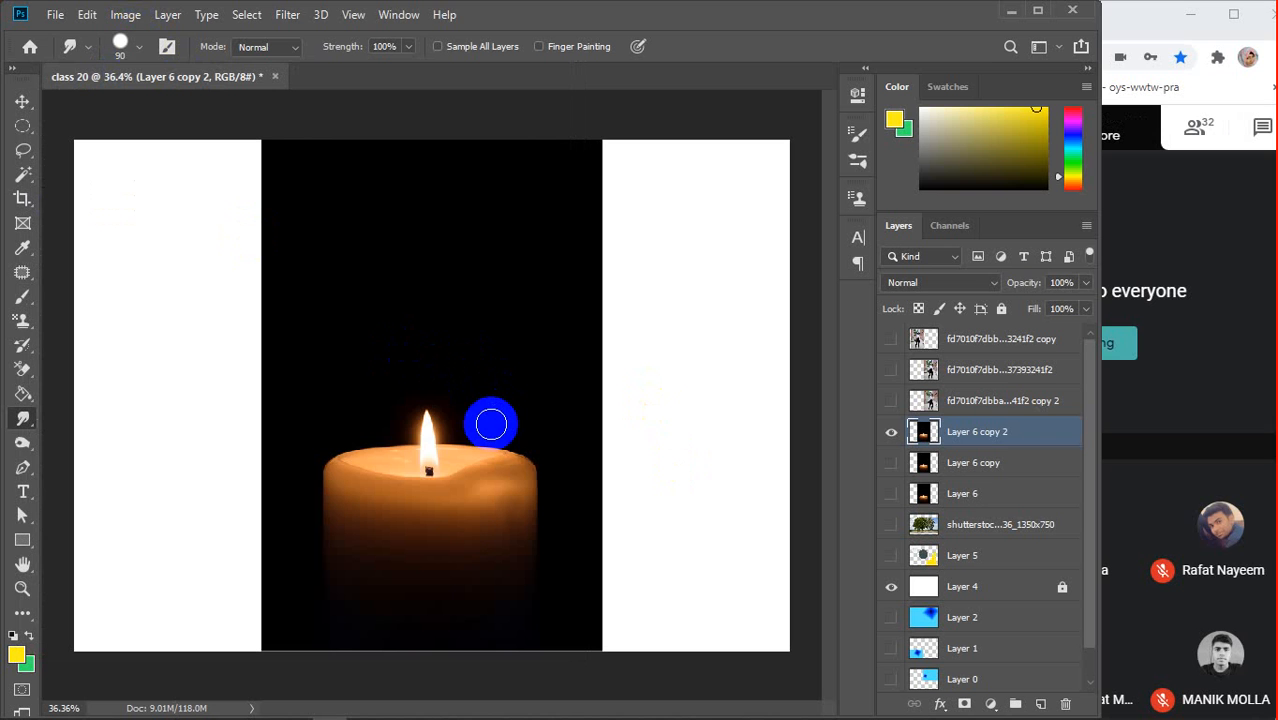
{"action": "key", "text": "bracketleft"}
{"action": "key", "text": "bracketleft"}
{"action": "key", "text": "bracketleft"}
{"action": "key", "text": "bracketleft"}
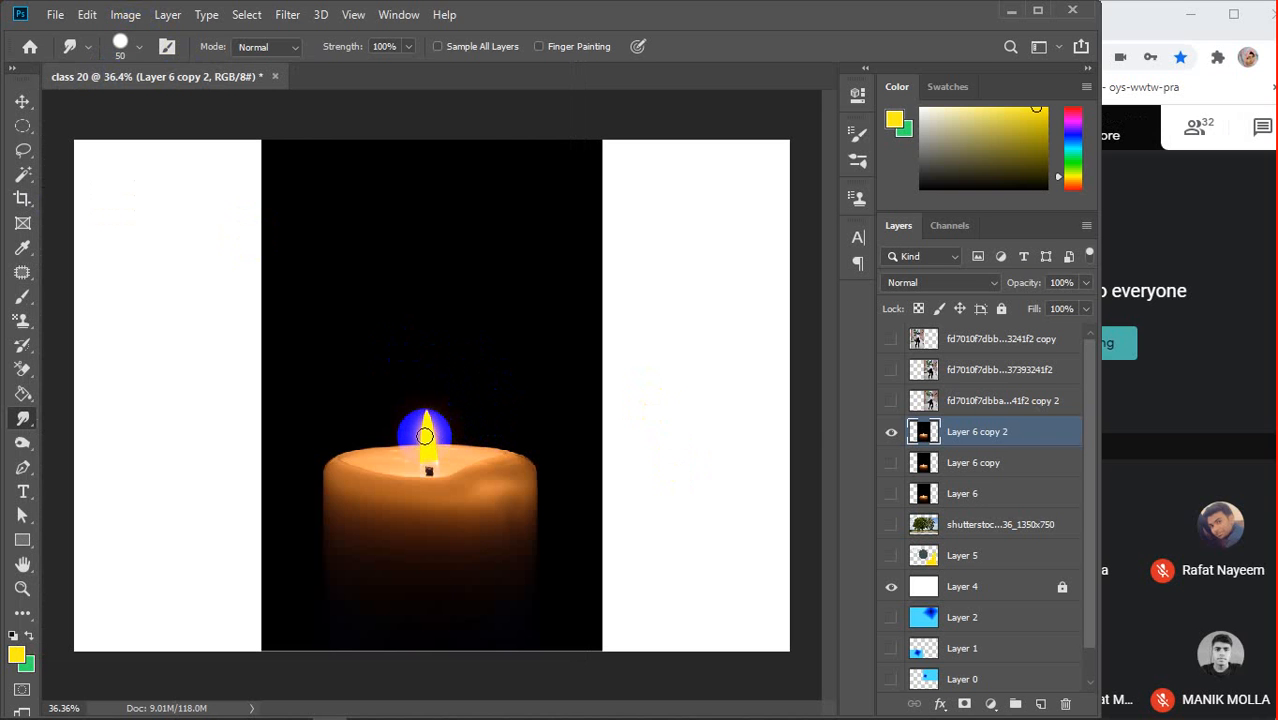
{"action": "key", "text": "bracketleft"}
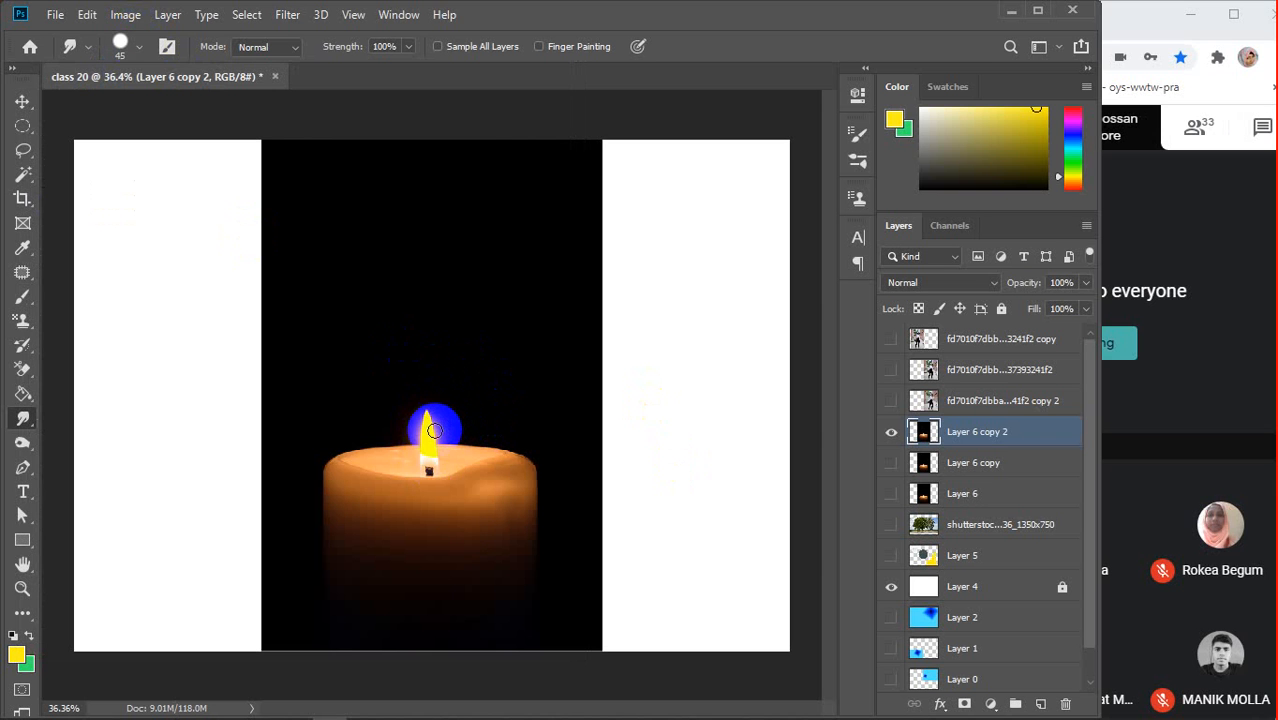
Try smudging the candle flame upward with the hard brush at 100% strength, and undo the stroke
{"action": "scroll", "coordinate": [415, 435], "scroll_direction": "up", "scroll_amount": 2}
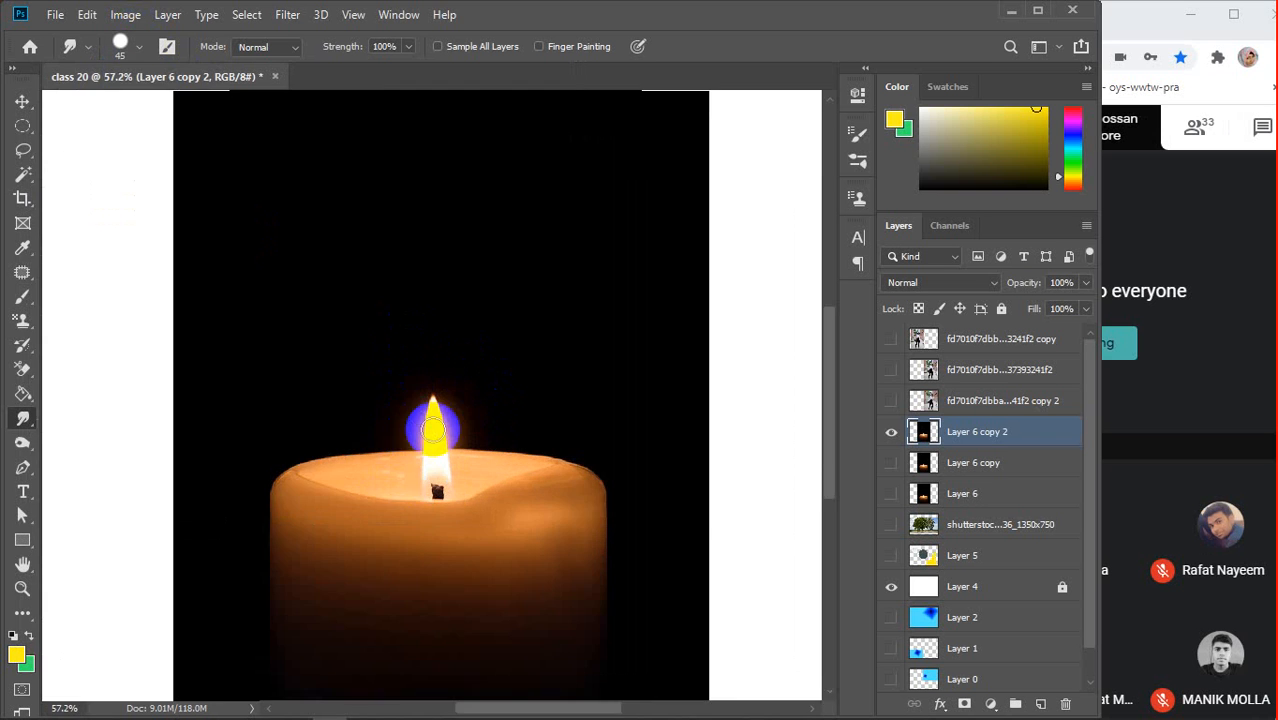
{"action": "scroll", "coordinate": [432, 430], "scroll_direction": "up", "scroll_amount": 1}
{"action": "mouse_move", "coordinate": [436, 423]}
{"action": "left_mouse_down"}
{"action": "mouse_move", "coordinate": [436, 475]}
{"action": "mouse_move", "coordinate": [434, 360]}
{"action": "mouse_move", "coordinate": [408, 272]}
{"action": "left_mouse_up"}
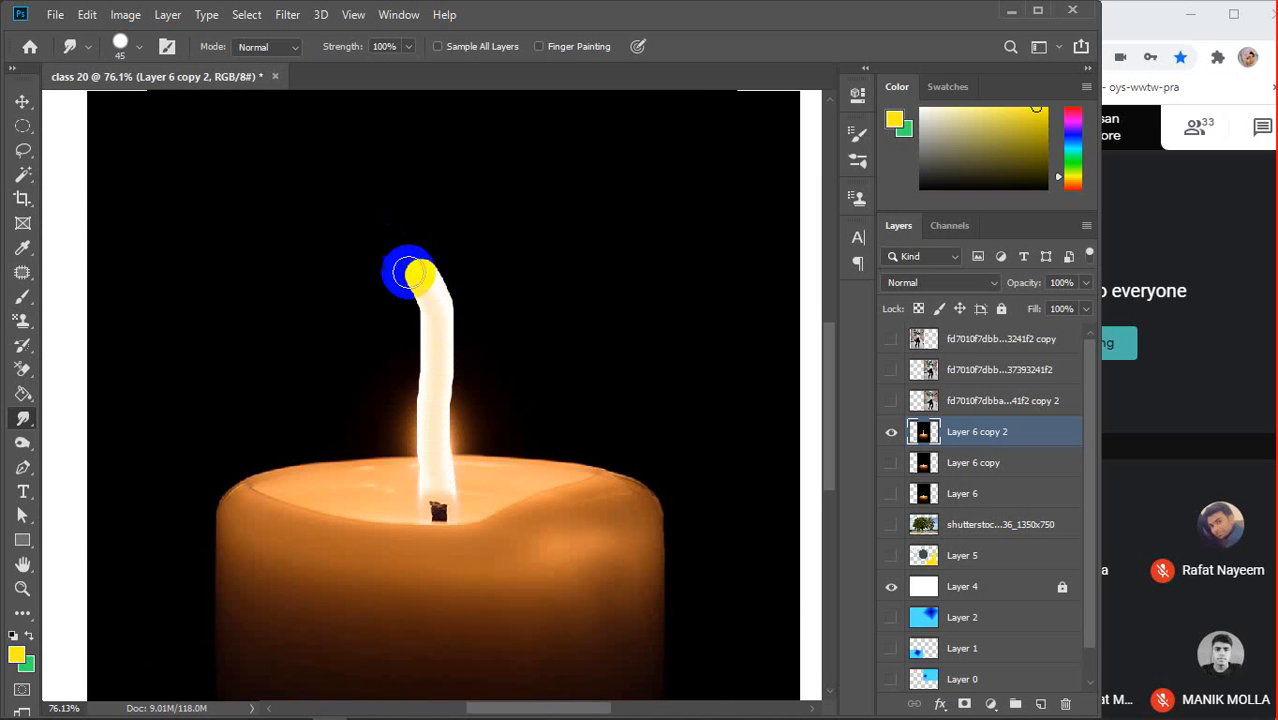
{"action": "key", "text": "ctrl+z"}
{"action": "key", "text": "ctrl+z"}
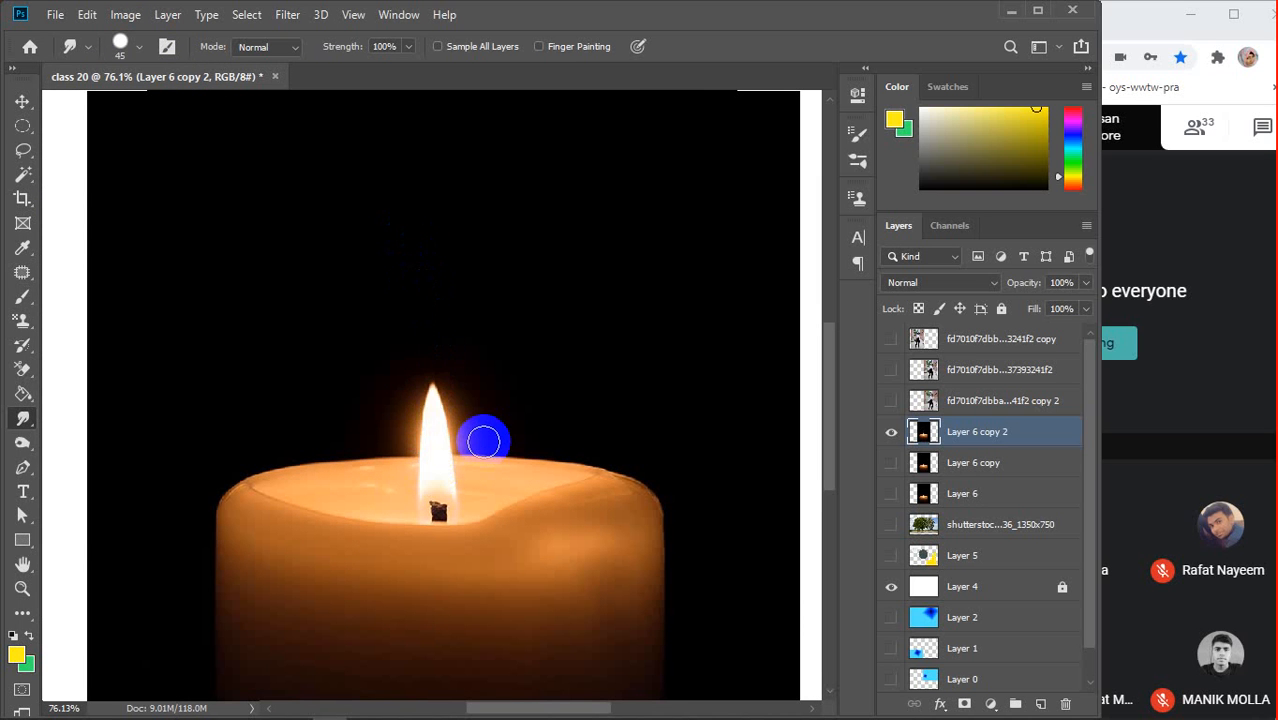
Lower the Smudge brush's hardness to give it a soft edge
{"action": "left_click", "coordinate": [125, 46]}
{"action": "left_click", "coordinate": [140, 57]}
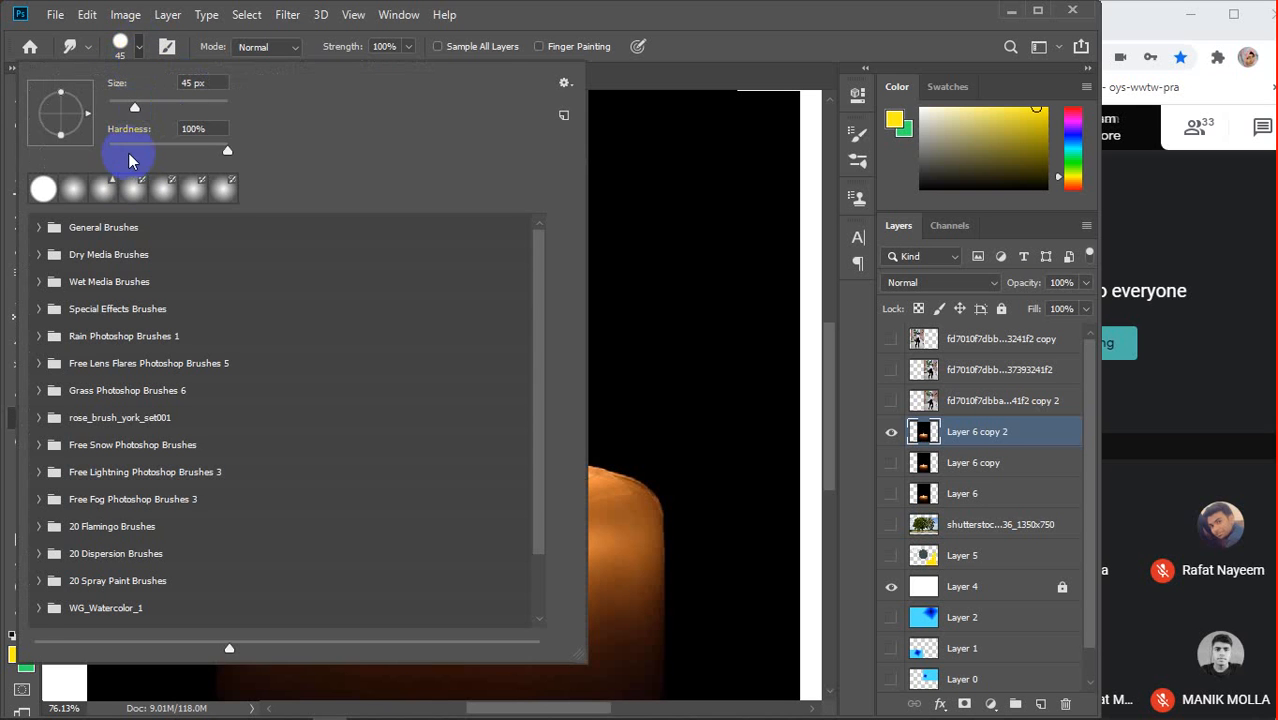
{"action": "left_click", "coordinate": [216, 131]}
{"action": "left_click", "coordinate": [128, 42]}
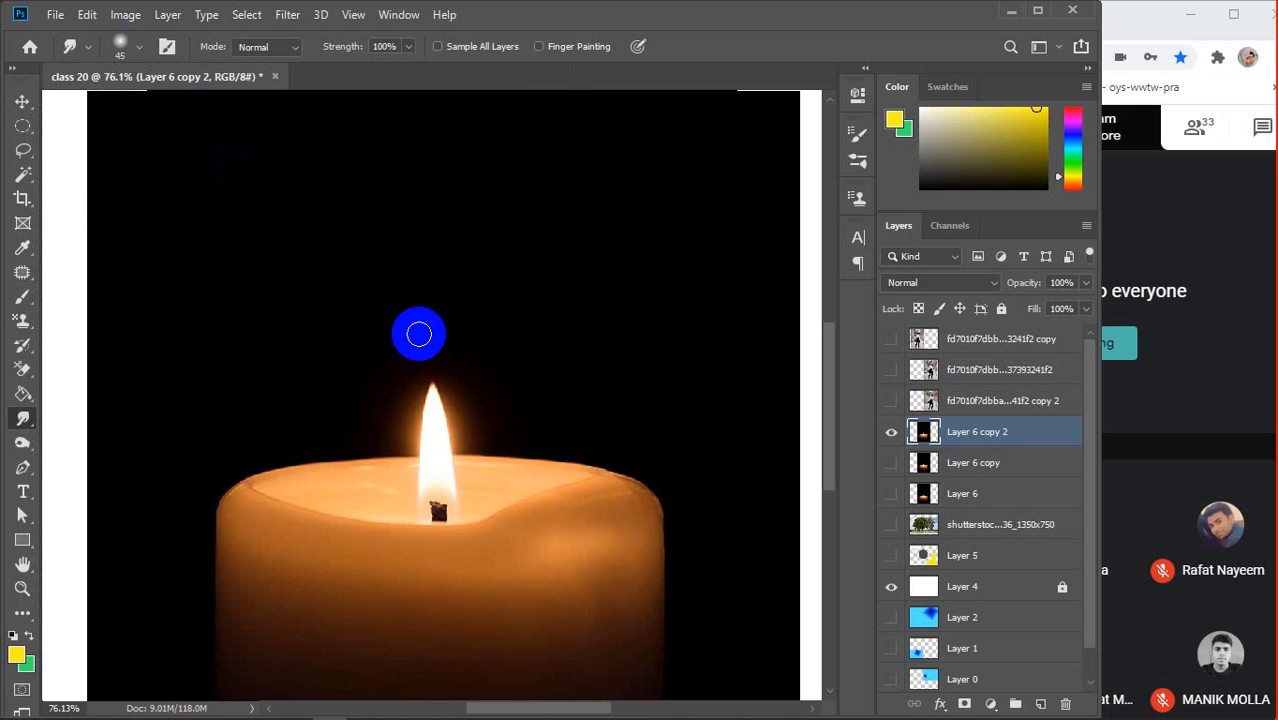
Try smudging the flame straight up with the soft brush at 100% strength, and undo the stroke
{"action": "left_click", "coordinate": [434, 480]}
{"action": "left_click_drag", "start_coordinate": [434, 468], "coordinate": [430, 305]}
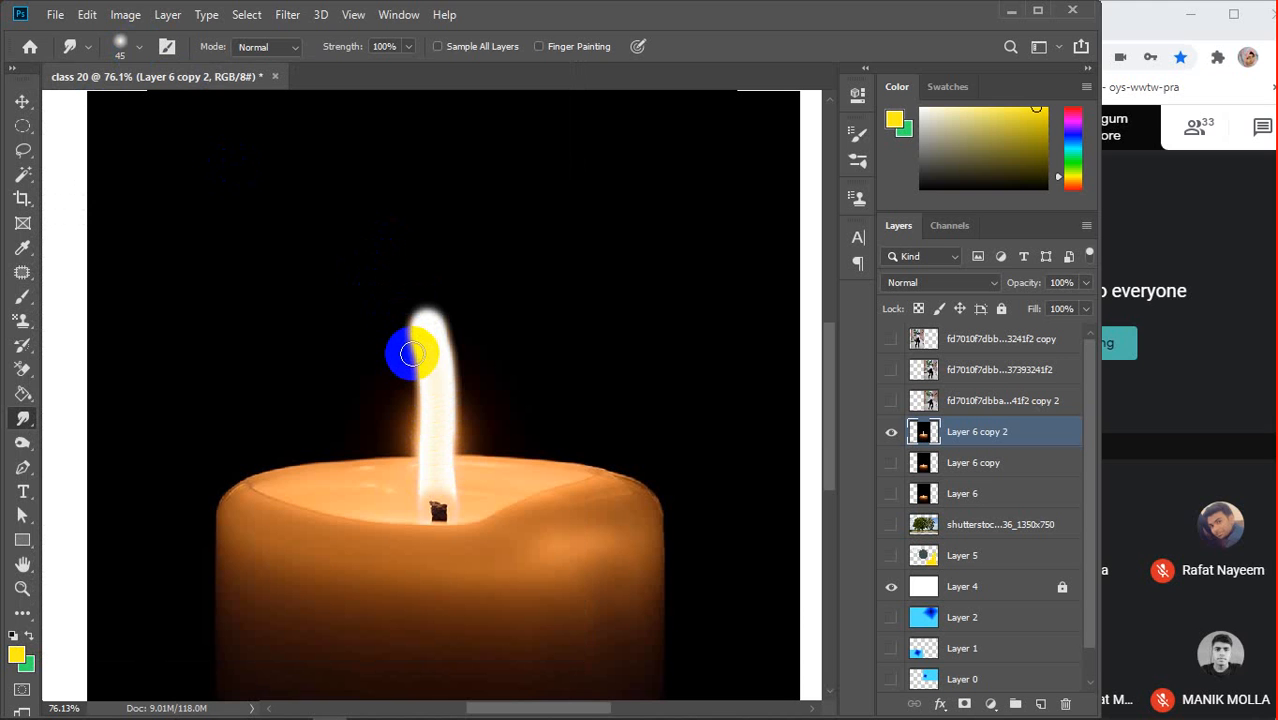
{"action": "key", "text": "ctrl+z"}
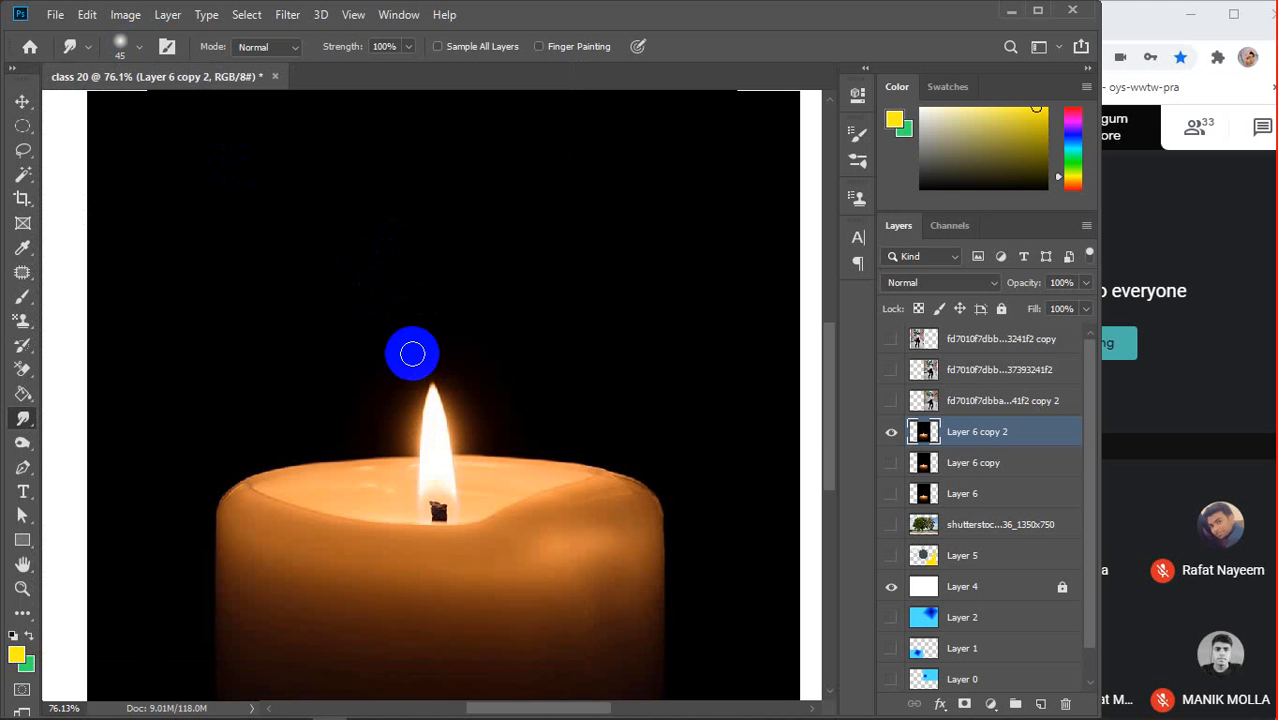
Set the Smudge strength to 30% and pull the flame's tip upward with repeated strokes
{"action": "left_click_drag", "start_coordinate": [340, 52], "coordinate": [285, 51]}
{"action": "left_click", "coordinate": [340, 44]}
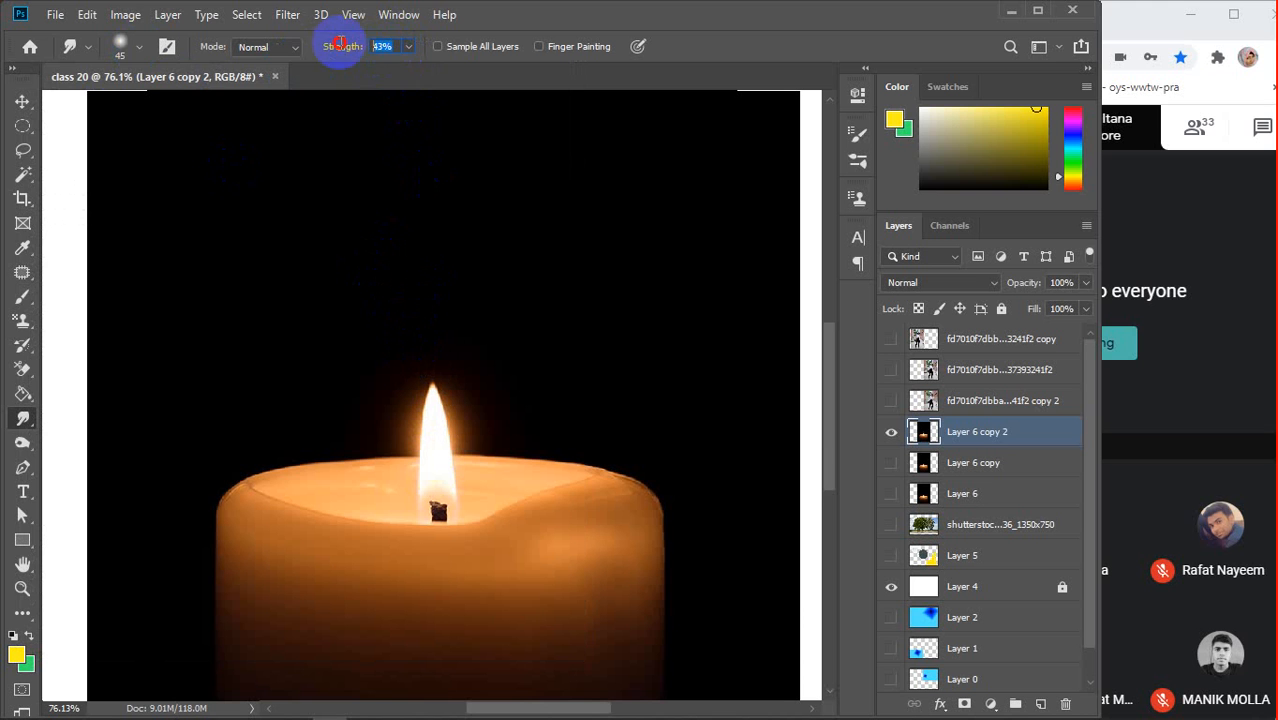
{"action": "key", "text": "Return"}
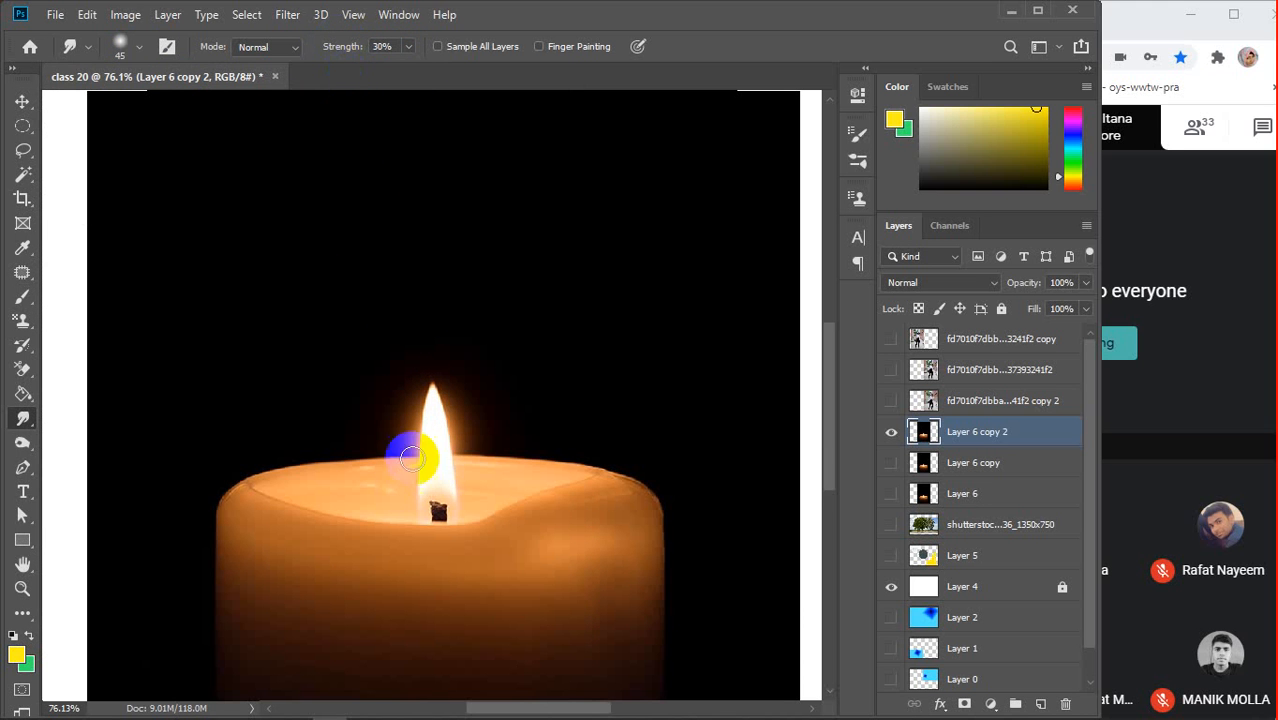
{"action": "mouse_move", "coordinate": [430, 460]}
{"action": "left_mouse_down"}
{"action": "mouse_move", "coordinate": [474, 454]}
{"action": "mouse_move", "coordinate": [432, 458]}
{"action": "mouse_move", "coordinate": [432, 393]}
{"action": "left_mouse_up"}
{"action": "left_click_drag", "start_coordinate": [434, 451], "coordinate": [399, 311]}
{"action": "left_click_drag", "start_coordinate": [445, 456], "coordinate": [434, 365]}
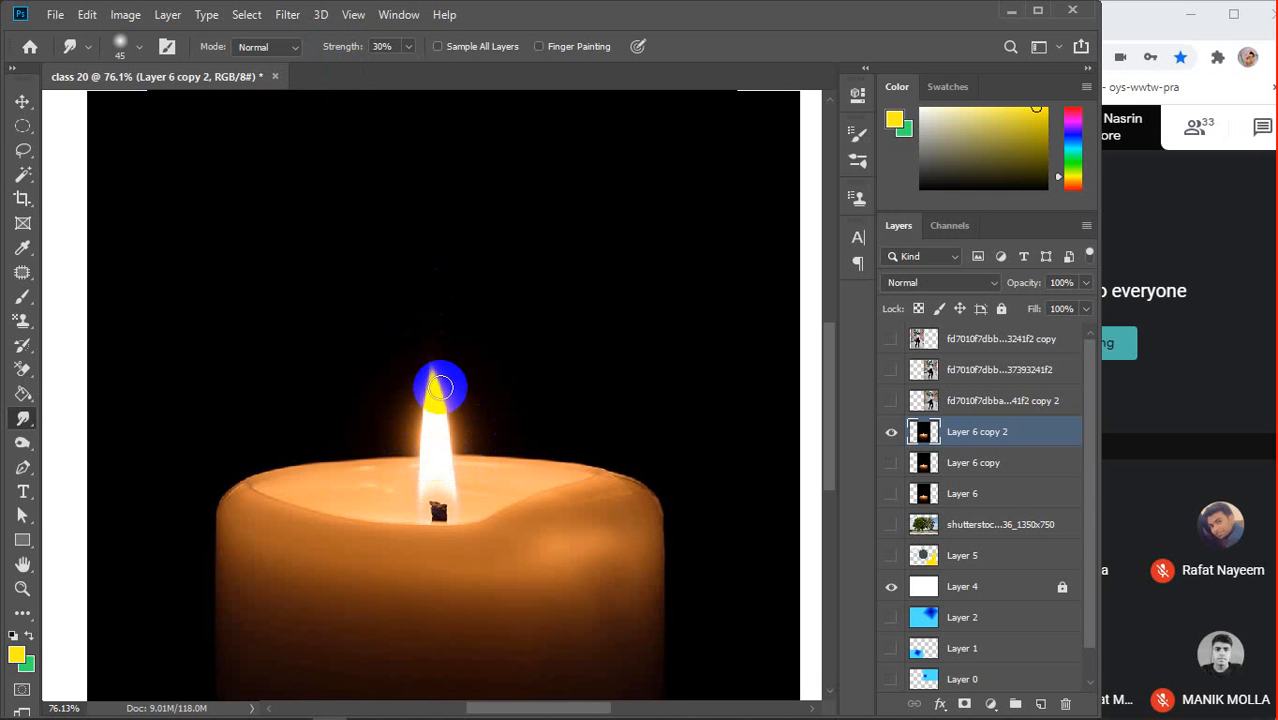
{"action": "left_click_drag", "start_coordinate": [436, 442], "coordinate": [417, 248]}
{"action": "left_click_drag", "start_coordinate": [442, 428], "coordinate": [402, 246]}
{"action": "left_click_drag", "start_coordinate": [431, 443], "coordinate": [405, 297]}
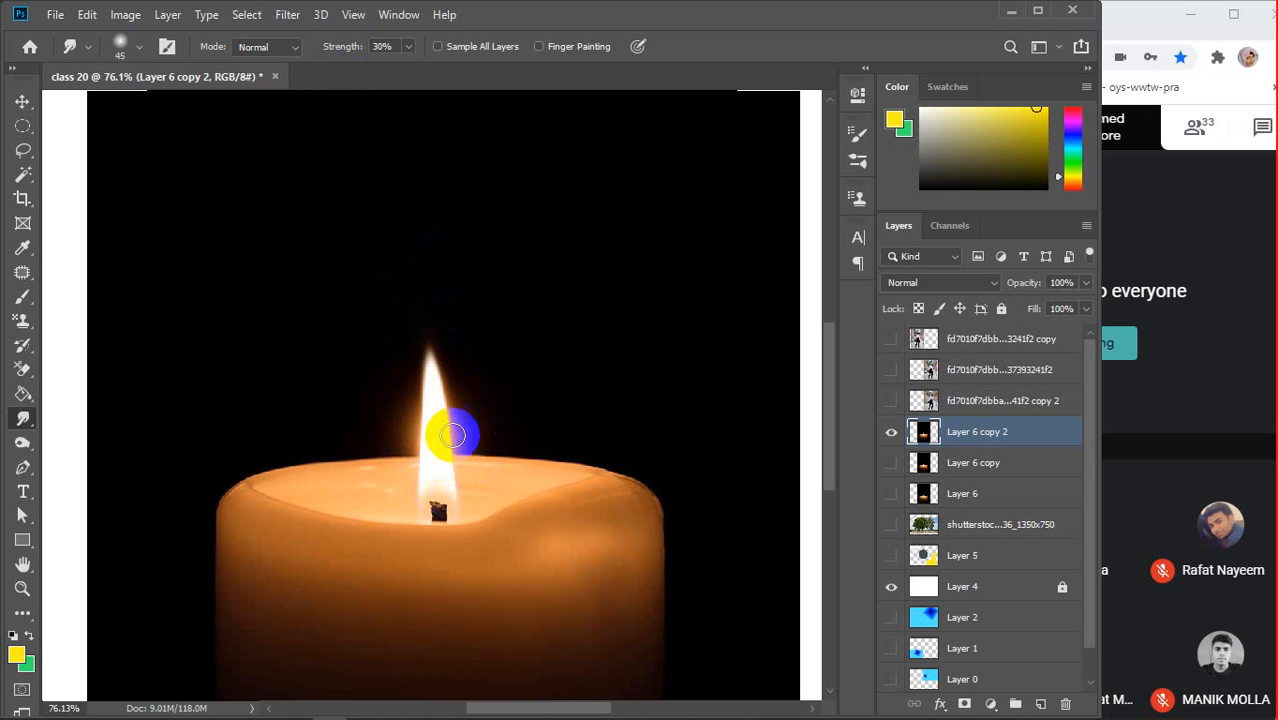
Stretch the flame taller with more upward smudge strokes, leaning its tip slightly to the left
{"action": "left_click_drag", "start_coordinate": [442, 434], "coordinate": [431, 362]}
{"action": "left_click_drag", "start_coordinate": [434, 408], "coordinate": [382, 214]}
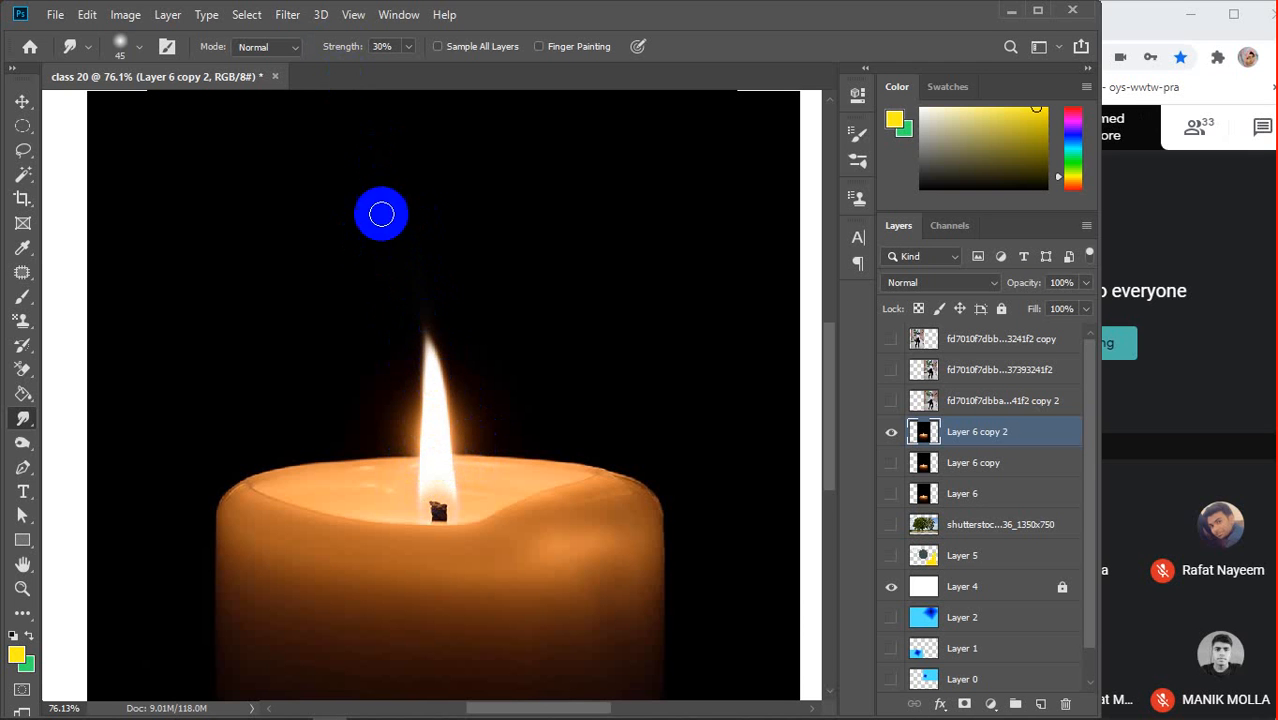
{"action": "left_click_drag", "start_coordinate": [431, 362], "coordinate": [414, 251]}
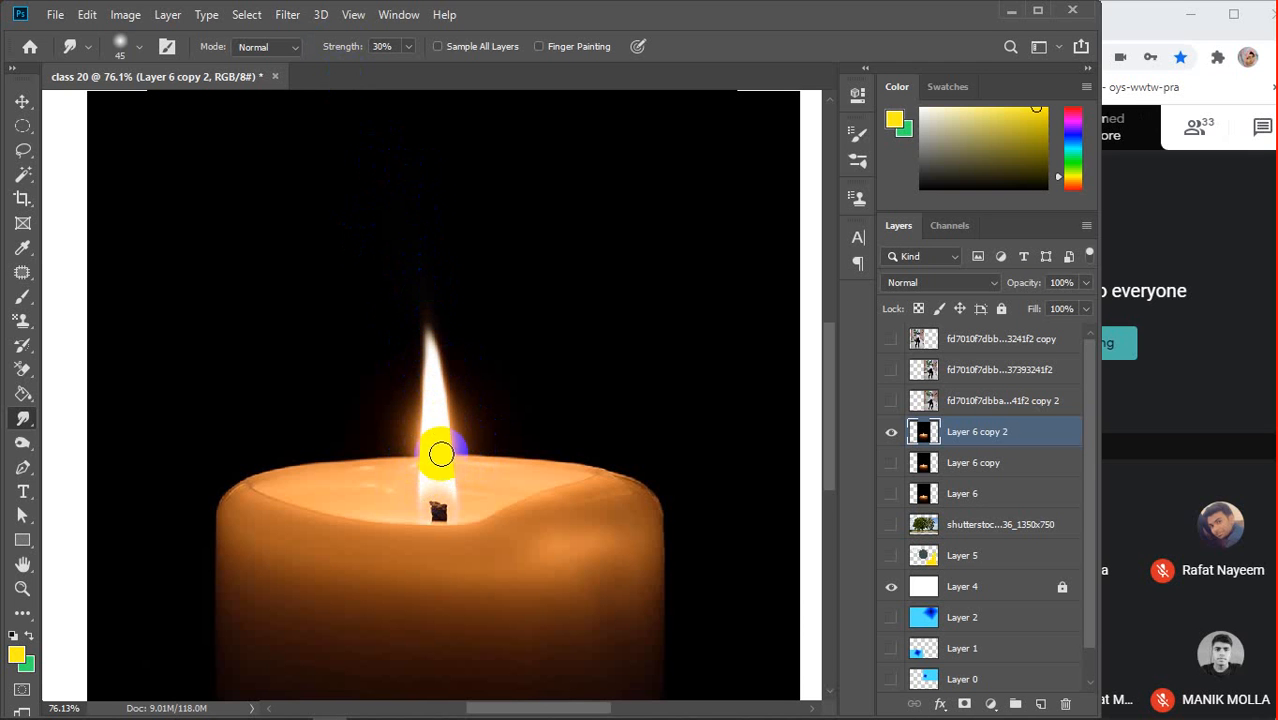
{"action": "mouse_move", "coordinate": [439, 448]}
{"action": "left_mouse_down"}
{"action": "mouse_move", "coordinate": [400, 256]}
{"action": "mouse_move", "coordinate": [434, 371]}
{"action": "mouse_move", "coordinate": [417, 257]}
{"action": "left_mouse_up"}
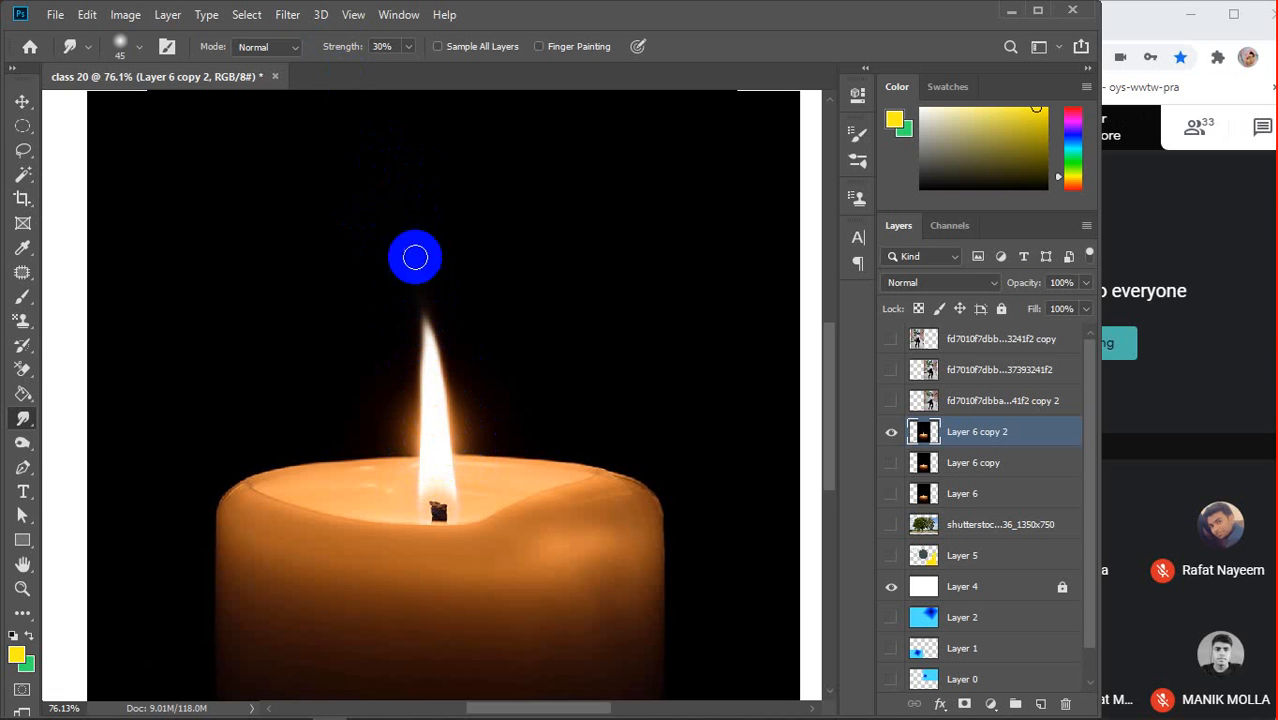
{"action": "left_click_drag", "start_coordinate": [437, 365], "coordinate": [413, 235]}
{"action": "mouse_move", "coordinate": [422, 416]}
{"action": "left_mouse_down"}
{"action": "mouse_move", "coordinate": [425, 362]}
{"action": "mouse_move", "coordinate": [397, 245]}
{"action": "left_mouse_up"}
{"action": "mouse_move", "coordinate": [430, 446]}
{"action": "left_mouse_down"}
{"action": "mouse_move", "coordinate": [430, 373]}
{"action": "mouse_move", "coordinate": [419, 447]}
{"action": "mouse_move", "coordinate": [432, 471]}
{"action": "mouse_move", "coordinate": [411, 331]}
{"action": "mouse_move", "coordinate": [424, 398]}
{"action": "mouse_move", "coordinate": [410, 362]}
{"action": "mouse_move", "coordinate": [423, 316]}
{"action": "mouse_move", "coordinate": [428, 452]}
{"action": "mouse_move", "coordinate": [412, 417]}
{"action": "mouse_move", "coordinate": [422, 393]}
{"action": "mouse_move", "coordinate": [433, 466]}
{"action": "mouse_move", "coordinate": [424, 404]}
{"action": "left_mouse_up"}
Enlarge the brush to 80 px, reduce it to 50 px, and smudge the flame's sides outward to widen its lower part
{"action": "key", "text": "bracketright"}
{"action": "key", "text": "bracketright"}
{"action": "key", "text": "bracketright"}
{"action": "key", "text": "bracketright"}
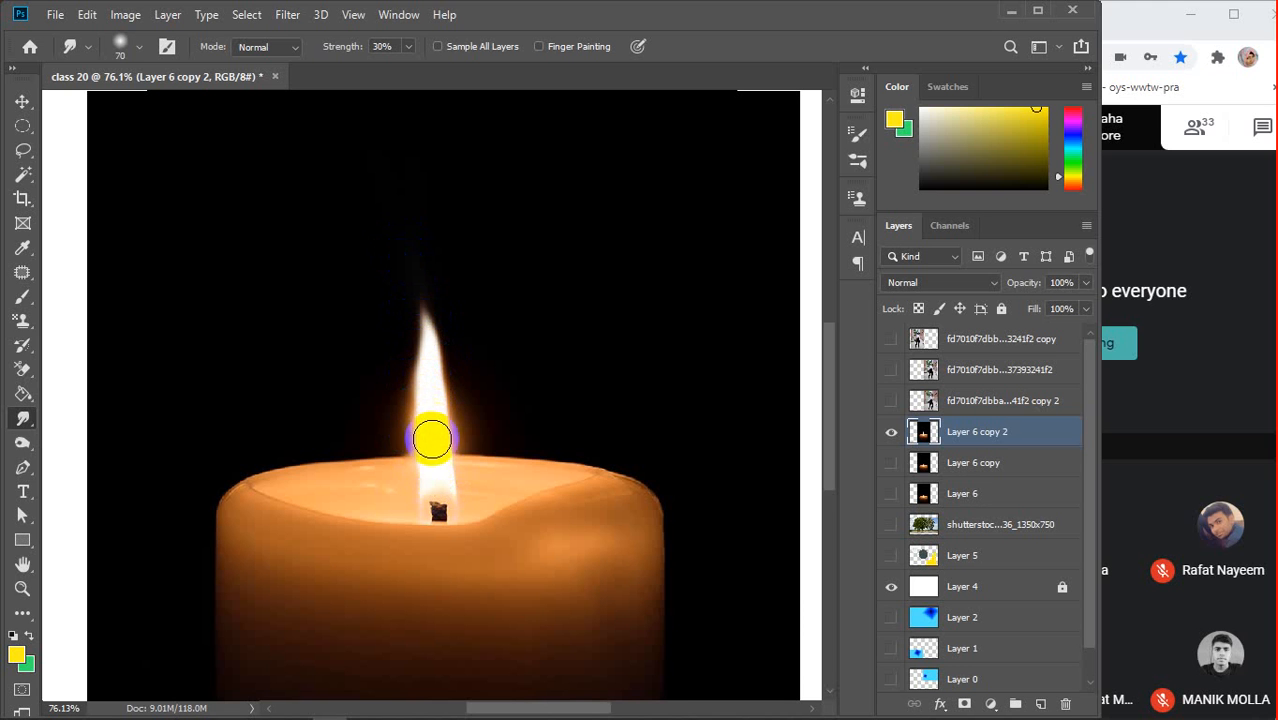
{"action": "mouse_move", "coordinate": [435, 464]}
{"action": "left_mouse_down"}
{"action": "mouse_move", "coordinate": [447, 382]}
{"action": "mouse_move", "coordinate": [445, 455]}
{"action": "mouse_move", "coordinate": [454, 413]}
{"action": "mouse_move", "coordinate": [441, 350]}
{"action": "mouse_move", "coordinate": [447, 459]}
{"action": "mouse_move", "coordinate": [458, 422]}
{"action": "mouse_move", "coordinate": [426, 362]}
{"action": "mouse_move", "coordinate": [463, 412]}
{"action": "left_mouse_up"}
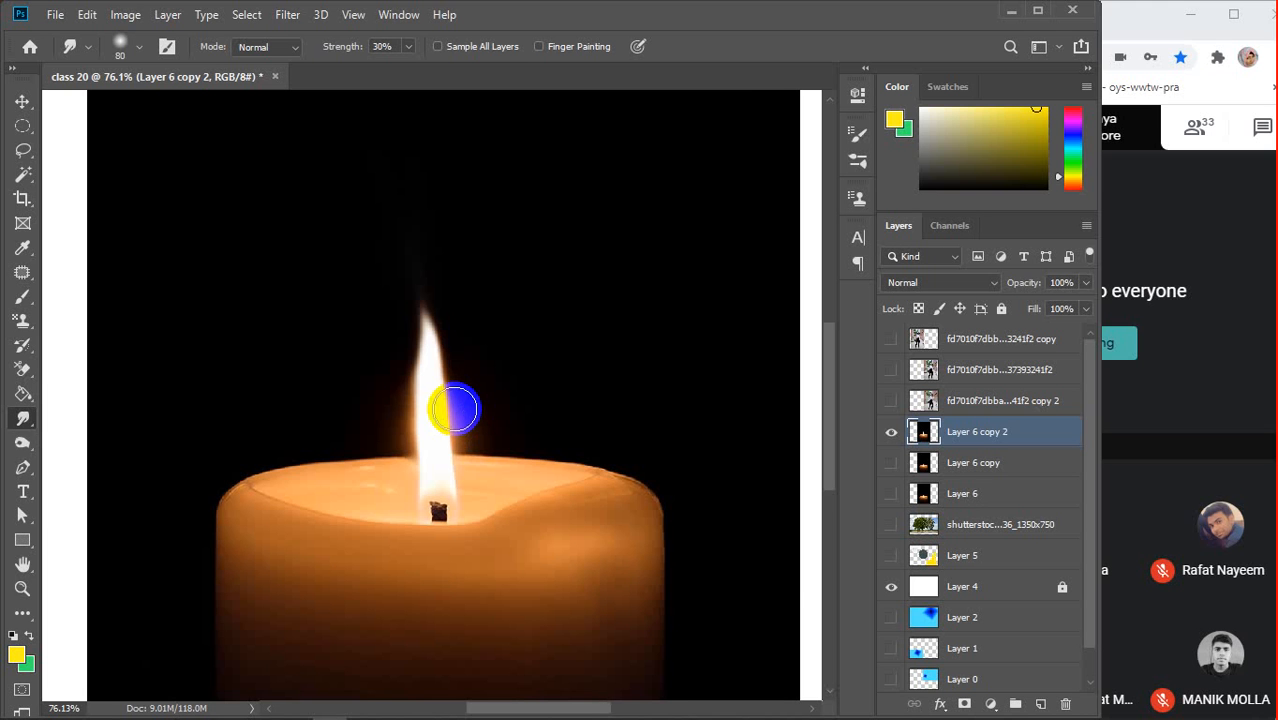
{"action": "left_click_drag", "start_coordinate": [455, 409], "coordinate": [446, 409]}
{"action": "key", "text": "bracketleft"}
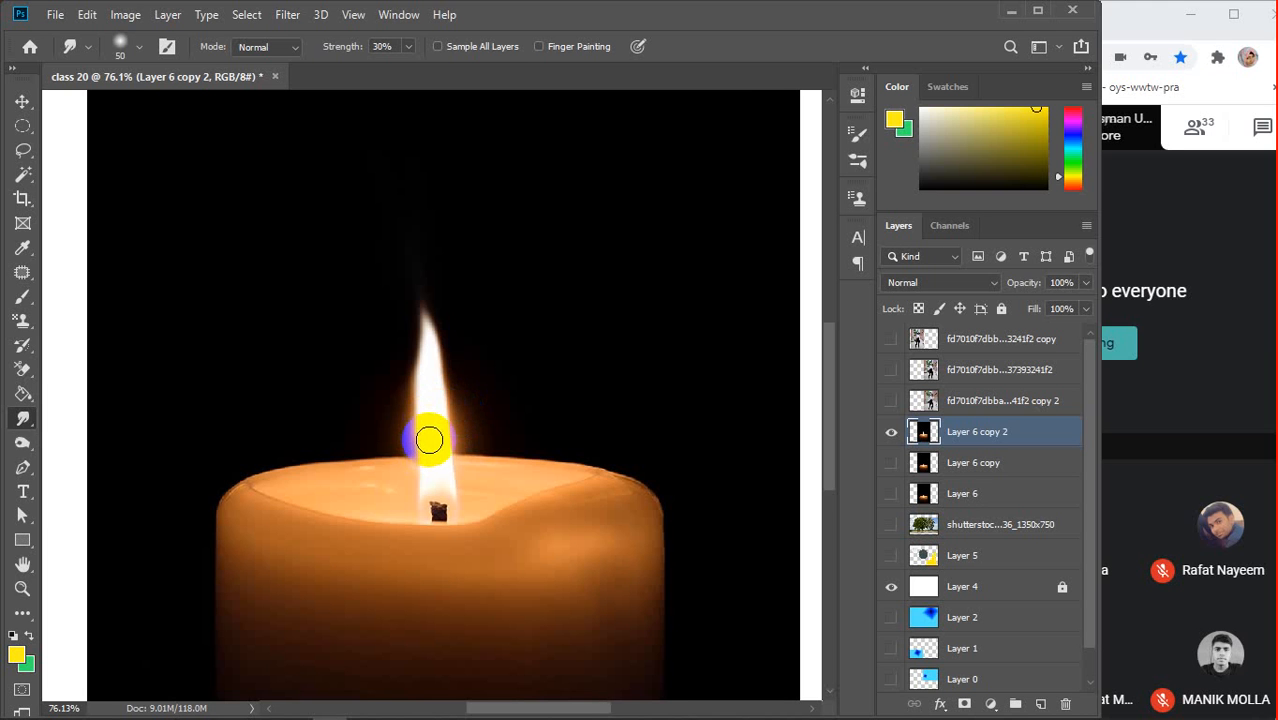
{"action": "mouse_move", "coordinate": [426, 435]}
{"action": "left_mouse_down"}
{"action": "mouse_move", "coordinate": [417, 331]}
{"action": "mouse_move", "coordinate": [442, 370]}
{"action": "mouse_move", "coordinate": [429, 370]}
{"action": "mouse_move", "coordinate": [428, 438]}
{"action": "mouse_move", "coordinate": [413, 429]}
{"action": "mouse_move", "coordinate": [426, 371]}
{"action": "mouse_move", "coordinate": [427, 400]}
{"action": "mouse_move", "coordinate": [417, 349]}
{"action": "mouse_move", "coordinate": [426, 457]}
{"action": "mouse_move", "coordinate": [406, 445]}
{"action": "mouse_move", "coordinate": [422, 448]}
{"action": "mouse_move", "coordinate": [417, 435]}
{"action": "mouse_move", "coordinate": [406, 431]}
{"action": "mouse_move", "coordinate": [430, 465]}
{"action": "mouse_move", "coordinate": [428, 476]}
{"action": "mouse_move", "coordinate": [417, 456]}
{"action": "mouse_move", "coordinate": [429, 497]}
{"action": "mouse_move", "coordinate": [399, 460]}
{"action": "mouse_move", "coordinate": [426, 476]}
{"action": "mouse_move", "coordinate": [422, 488]}
{"action": "mouse_move", "coordinate": [403, 447]}
{"action": "mouse_move", "coordinate": [413, 444]}
{"action": "mouse_move", "coordinate": [410, 463]}
{"action": "mouse_move", "coordinate": [397, 452]}
{"action": "mouse_move", "coordinate": [453, 479]}
{"action": "mouse_move", "coordinate": [437, 405]}
{"action": "left_mouse_up"}
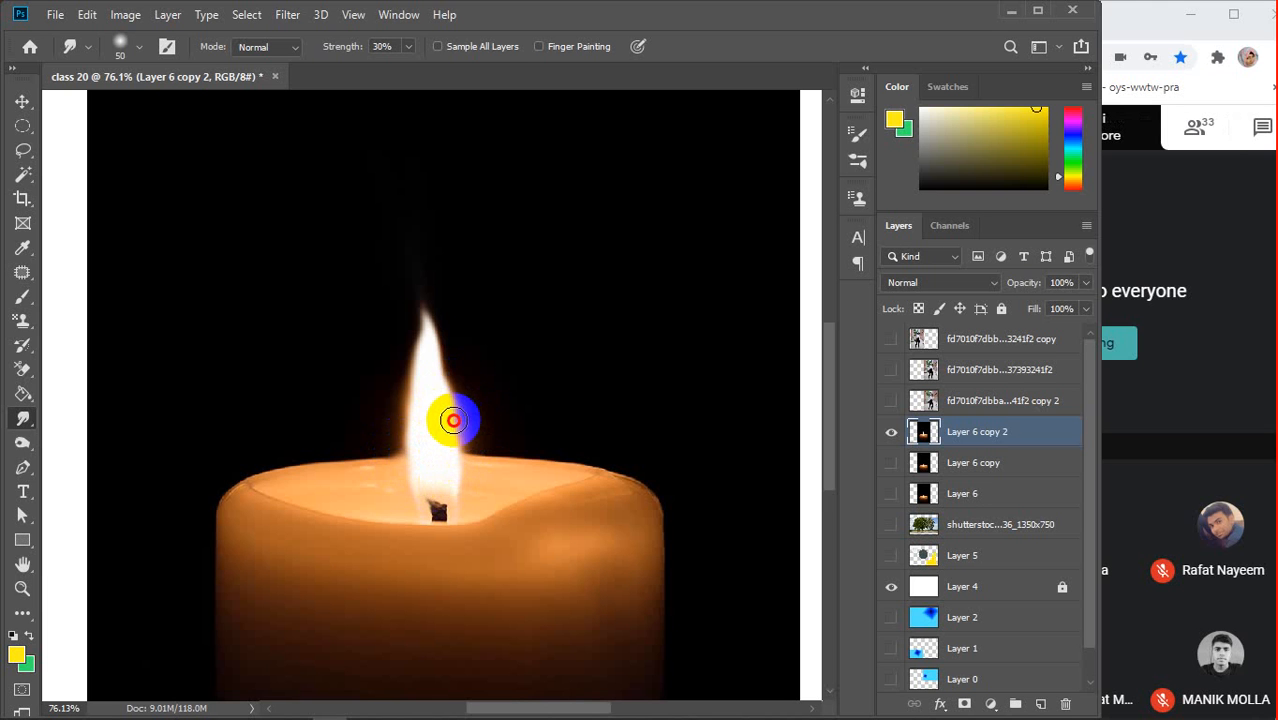
Lengthen the widened flame with upward 50 px smudge strokes and shape it into a tall, curved point
{"action": "mouse_move", "coordinate": [453, 420]}
{"action": "left_mouse_down"}
{"action": "mouse_move", "coordinate": [456, 497]}
{"action": "mouse_move", "coordinate": [464, 490]}
{"action": "mouse_move", "coordinate": [408, 490]}
{"action": "mouse_move", "coordinate": [403, 508]}
{"action": "mouse_move", "coordinate": [416, 511]}
{"action": "mouse_move", "coordinate": [425, 474]}
{"action": "mouse_move", "coordinate": [405, 461]}
{"action": "mouse_move", "coordinate": [411, 471]}
{"action": "mouse_move", "coordinate": [442, 448]}
{"action": "mouse_move", "coordinate": [426, 422]}
{"action": "mouse_move", "coordinate": [419, 434]}
{"action": "mouse_move", "coordinate": [408, 379]}
{"action": "mouse_move", "coordinate": [410, 242]}
{"action": "left_mouse_up"}
{"action": "mouse_move", "coordinate": [428, 405]}
{"action": "left_mouse_down"}
{"action": "mouse_move", "coordinate": [437, 379]}
{"action": "mouse_move", "coordinate": [450, 437]}
{"action": "mouse_move", "coordinate": [448, 388]}
{"action": "mouse_move", "coordinate": [428, 441]}
{"action": "mouse_move", "coordinate": [411, 408]}
{"action": "mouse_move", "coordinate": [417, 363]}
{"action": "mouse_move", "coordinate": [382, 274]}
{"action": "left_mouse_up"}
{"action": "mouse_move", "coordinate": [428, 425]}
{"action": "left_mouse_down"}
{"action": "mouse_move", "coordinate": [414, 213]}
{"action": "mouse_move", "coordinate": [437, 439]}
{"action": "mouse_move", "coordinate": [394, 180]}
{"action": "left_mouse_up"}
{"action": "left_click_drag", "start_coordinate": [432, 403], "coordinate": [414, 274]}
{"action": "mouse_move", "coordinate": [428, 326]}
{"action": "left_mouse_down"}
{"action": "mouse_move", "coordinate": [428, 354]}
{"action": "mouse_move", "coordinate": [427, 261]}
{"action": "left_mouse_up"}
{"action": "mouse_move", "coordinate": [419, 320]}
{"action": "left_mouse_down"}
{"action": "mouse_move", "coordinate": [462, 228]}
{"action": "mouse_move", "coordinate": [427, 335]}
{"action": "mouse_move", "coordinate": [422, 249]}
{"action": "left_mouse_up"}
{"action": "mouse_move", "coordinate": [442, 297]}
{"action": "left_mouse_down"}
{"action": "mouse_move", "coordinate": [423, 328]}
{"action": "mouse_move", "coordinate": [440, 214]}
{"action": "left_mouse_up"}
{"action": "mouse_move", "coordinate": [425, 371]}
{"action": "left_mouse_down"}
{"action": "mouse_move", "coordinate": [411, 313]}
{"action": "mouse_move", "coordinate": [422, 426]}
{"action": "mouse_move", "coordinate": [404, 393]}
{"action": "mouse_move", "coordinate": [407, 319]}
{"action": "mouse_move", "coordinate": [407, 394]}
{"action": "mouse_move", "coordinate": [424, 323]}
{"action": "mouse_move", "coordinate": [425, 383]}
{"action": "mouse_move", "coordinate": [408, 398]}
{"action": "mouse_move", "coordinate": [431, 336]}
{"action": "mouse_move", "coordinate": [420, 357]}
{"action": "mouse_move", "coordinate": [409, 290]}
{"action": "mouse_move", "coordinate": [410, 344]}
{"action": "mouse_move", "coordinate": [421, 342]}
{"action": "mouse_move", "coordinate": [412, 305]}
{"action": "mouse_move", "coordinate": [419, 333]}
{"action": "mouse_move", "coordinate": [403, 310]}
{"action": "mouse_move", "coordinate": [383, 417]}
{"action": "mouse_move", "coordinate": [410, 333]}
{"action": "mouse_move", "coordinate": [392, 409]}
{"action": "mouse_move", "coordinate": [419, 417]}
{"action": "mouse_move", "coordinate": [420, 364]}
{"action": "mouse_move", "coordinate": [402, 441]}
{"action": "mouse_move", "coordinate": [427, 411]}
{"action": "left_mouse_up"}
{"action": "left_click_drag", "start_coordinate": [417, 326], "coordinate": [422, 491]}
{"action": "scroll", "coordinate": [498, 436], "scroll_direction": "down", "scroll_amount": 5}
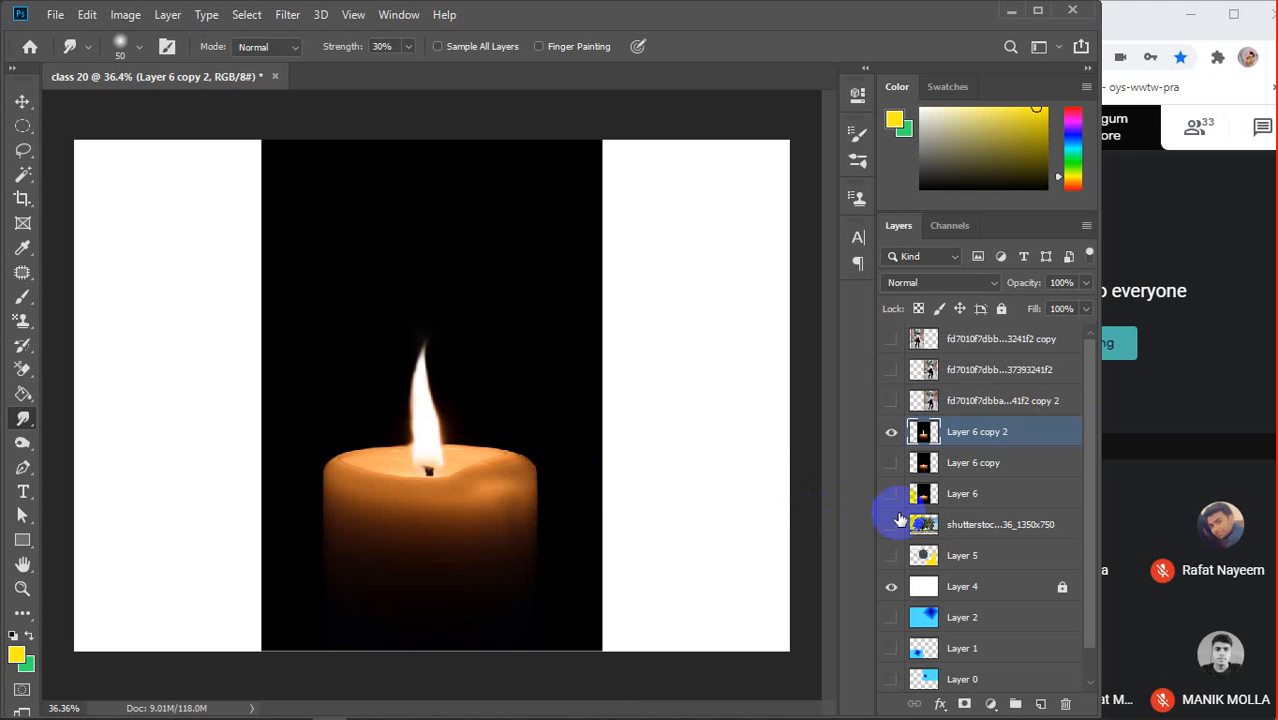
Show the Layer 6 copy candle and move it and the smudged candle apart so they stand side by side
{"action": "key", "text": "v"}
{"action": "left_click", "coordinate": [884, 465]}
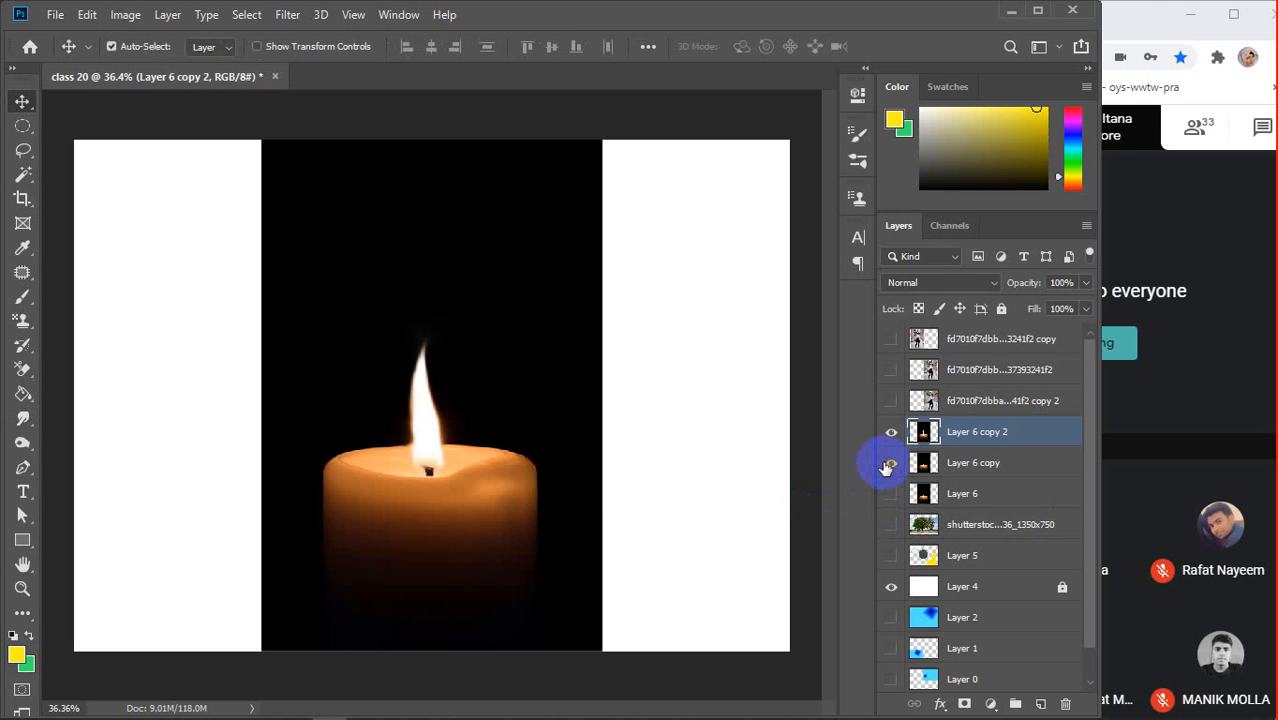
{"action": "left_click_drag", "start_coordinate": [492, 441], "coordinate": [679, 452]}
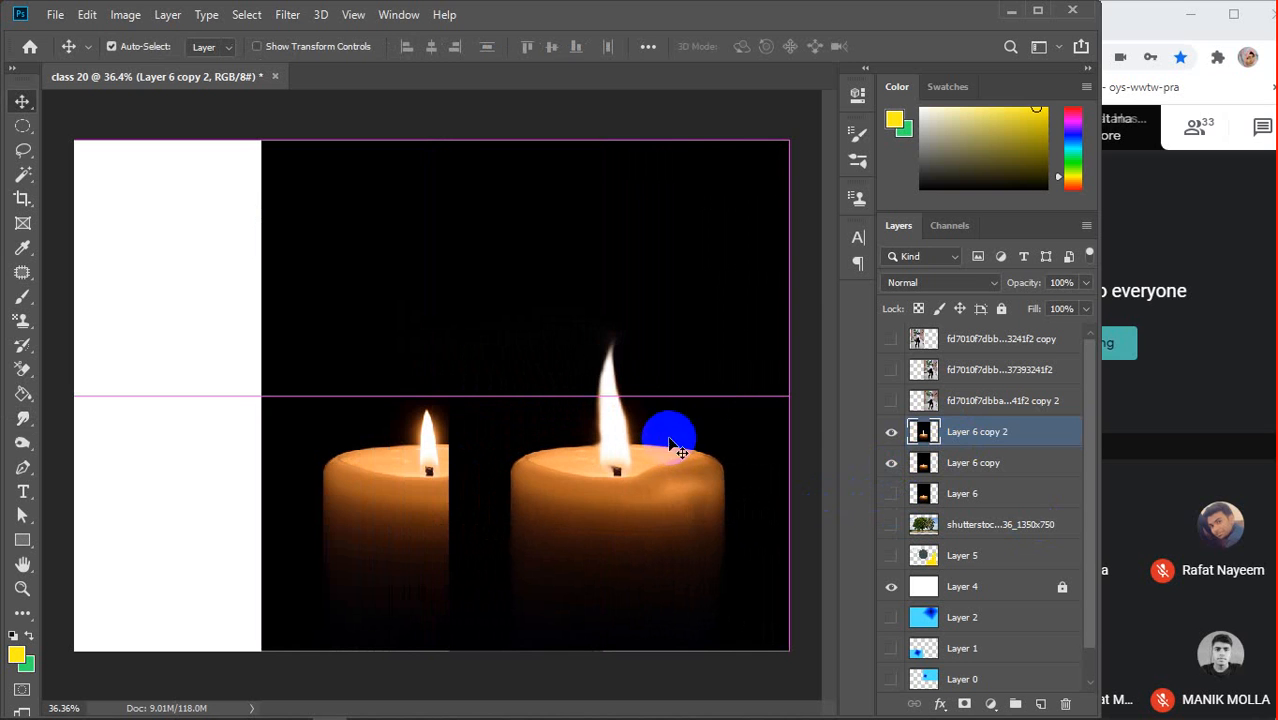
{"action": "left_click_drag", "start_coordinate": [399, 508], "coordinate": [244, 510]}
{"action": "left_click", "coordinate": [576, 519]}
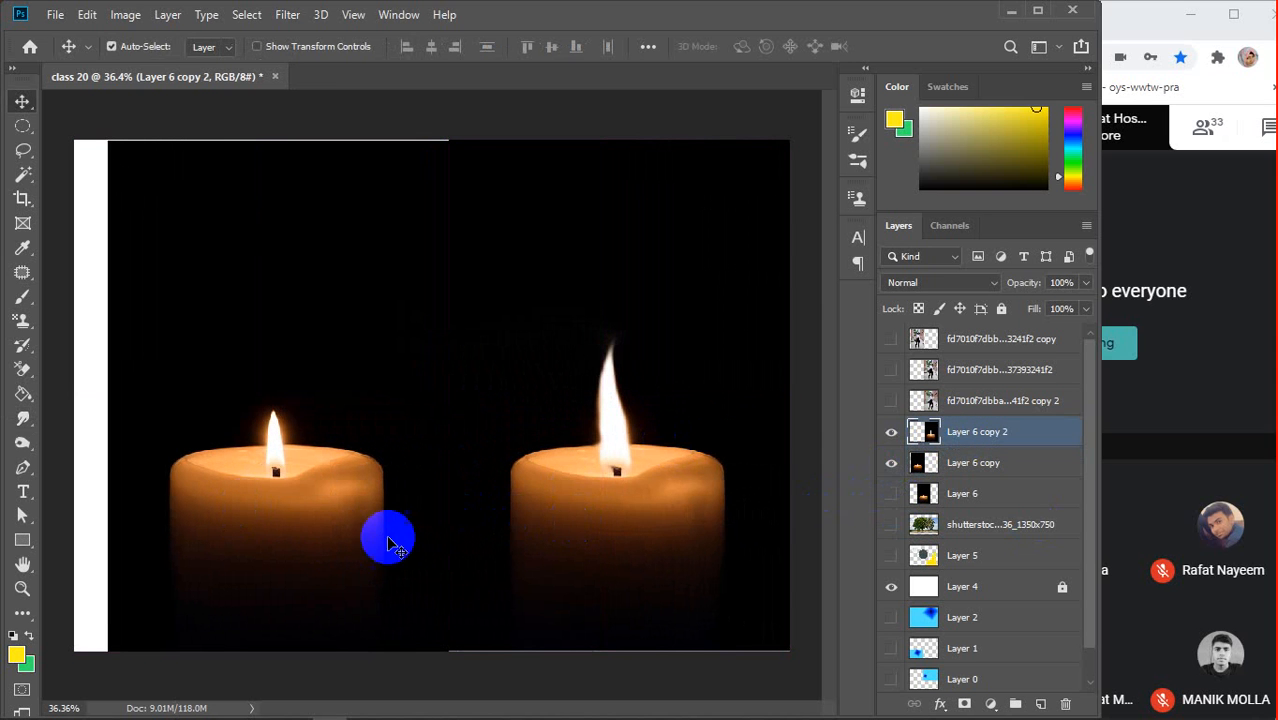
Select both candle layers, centre the pair horizontally on the white canvas, and deselect them
{"action": "left_click_drag", "start_coordinate": [319, 525], "coordinate": [323, 527]}
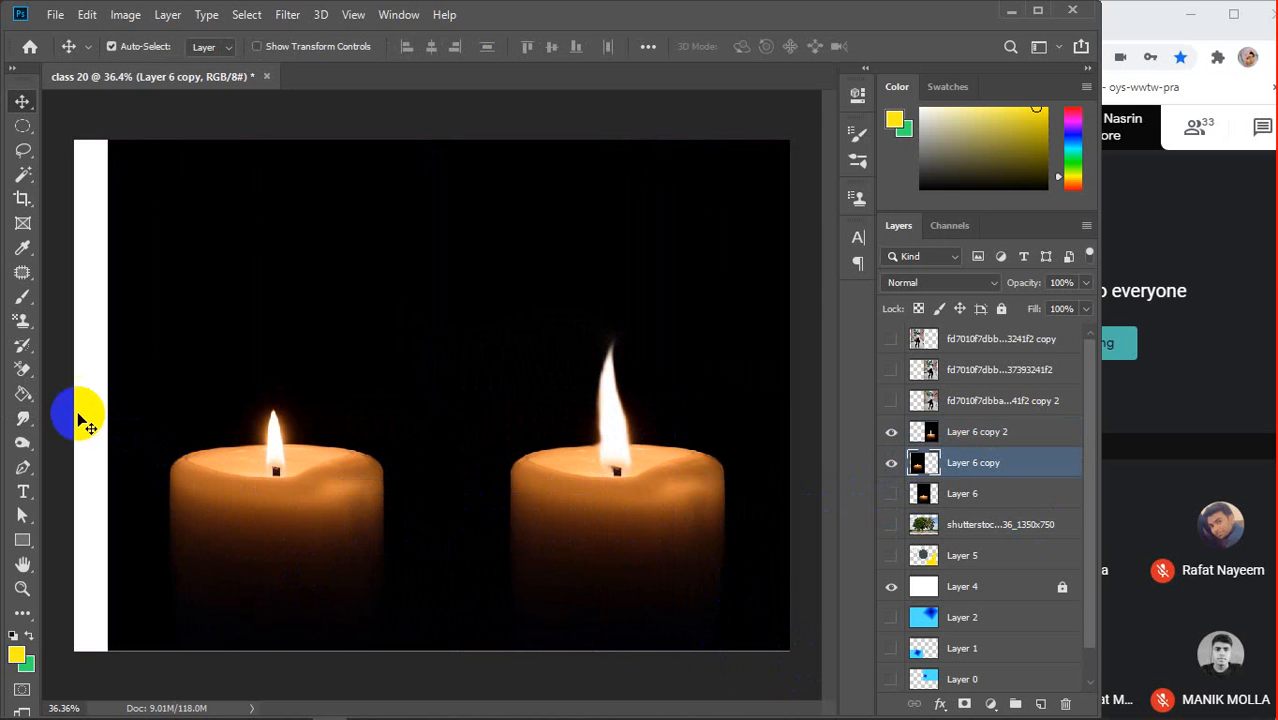
{"action": "left_click_drag", "start_coordinate": [85, 425], "coordinate": [617, 527]}
{"action": "left_click", "coordinate": [800, 518]}
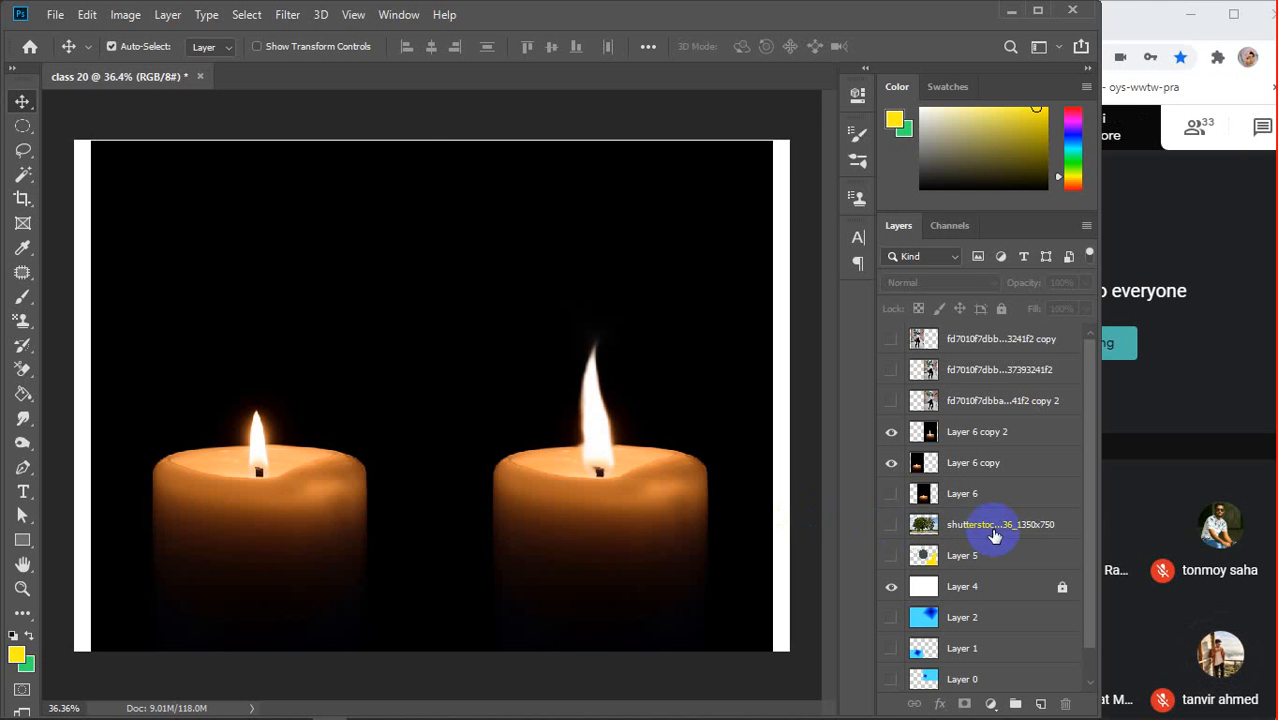
Hide both candle layers and place the oak-tree-pic-1080x675 image from the Desktop folder onto the canvas
{"action": "left_click", "coordinate": [891, 462]}
{"action": "left_click", "coordinate": [888, 434]}
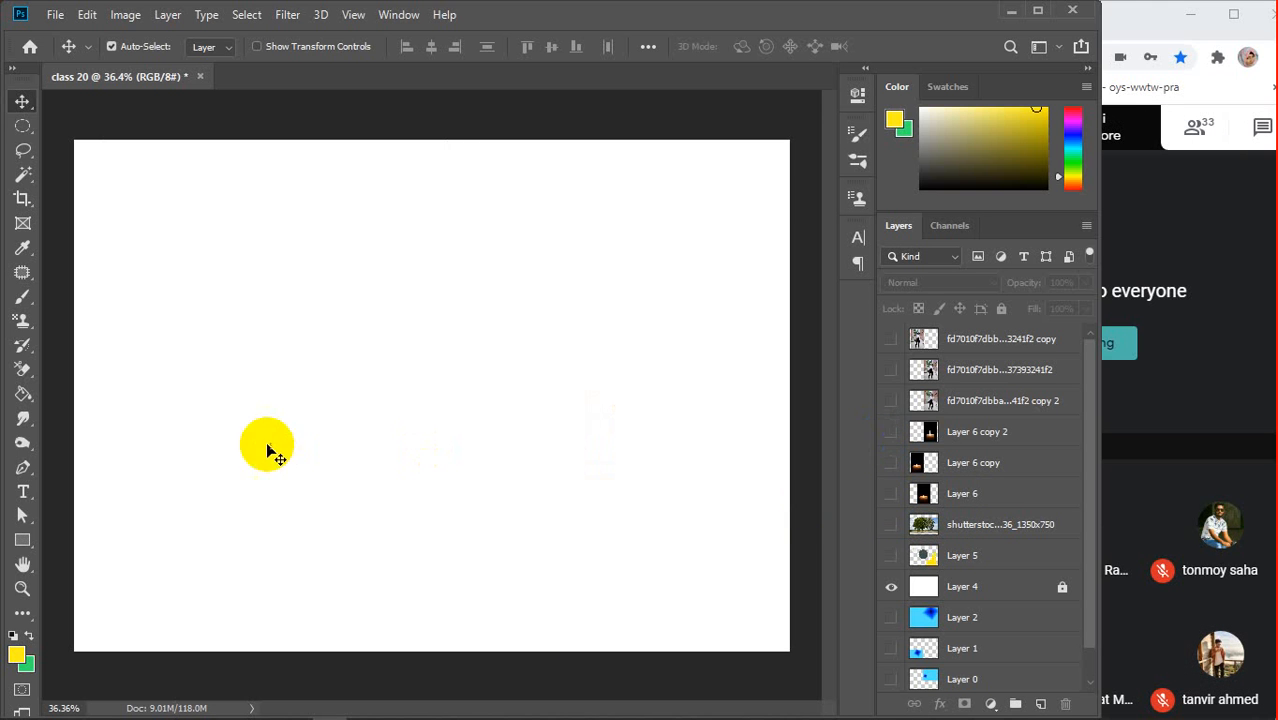
{"action": "left_click", "coordinate": [22, 443]}
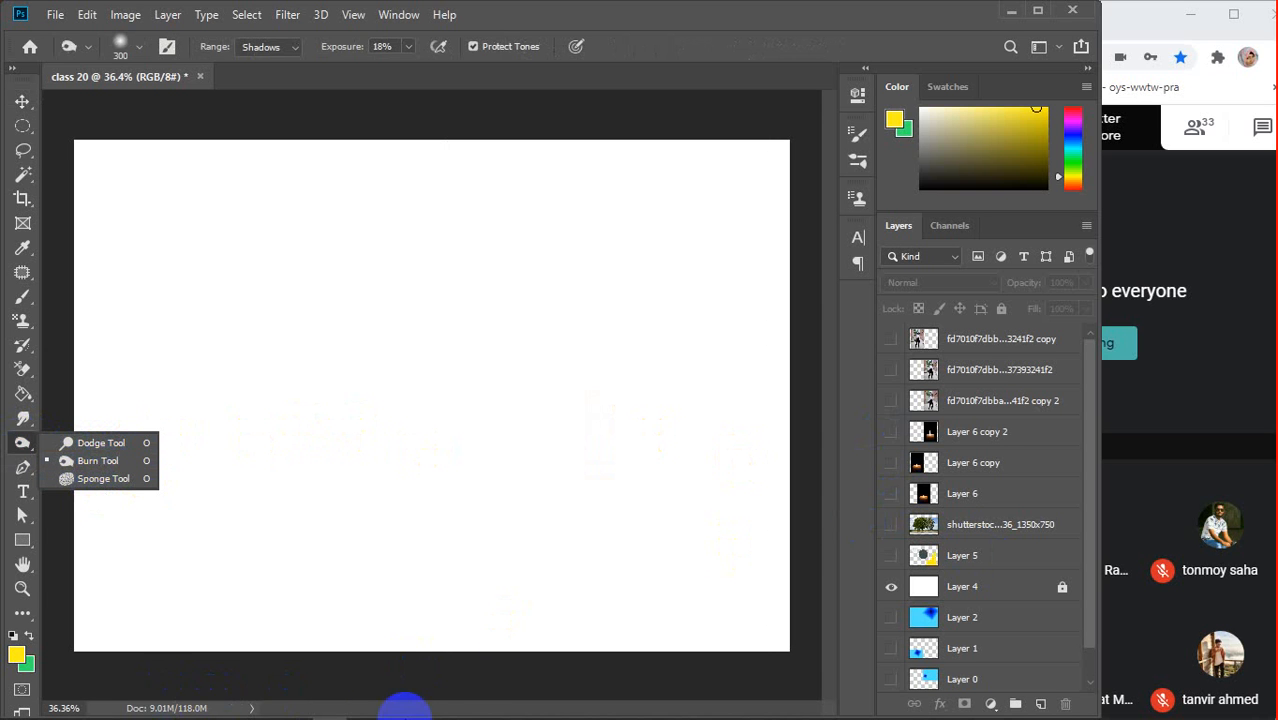
{"action": "mouse_move", "coordinate": [379, 716]}
{"action": "mouse_move", "coordinate": [156, 706]}
{"action": "left_click", "coordinate": [160, 612]}
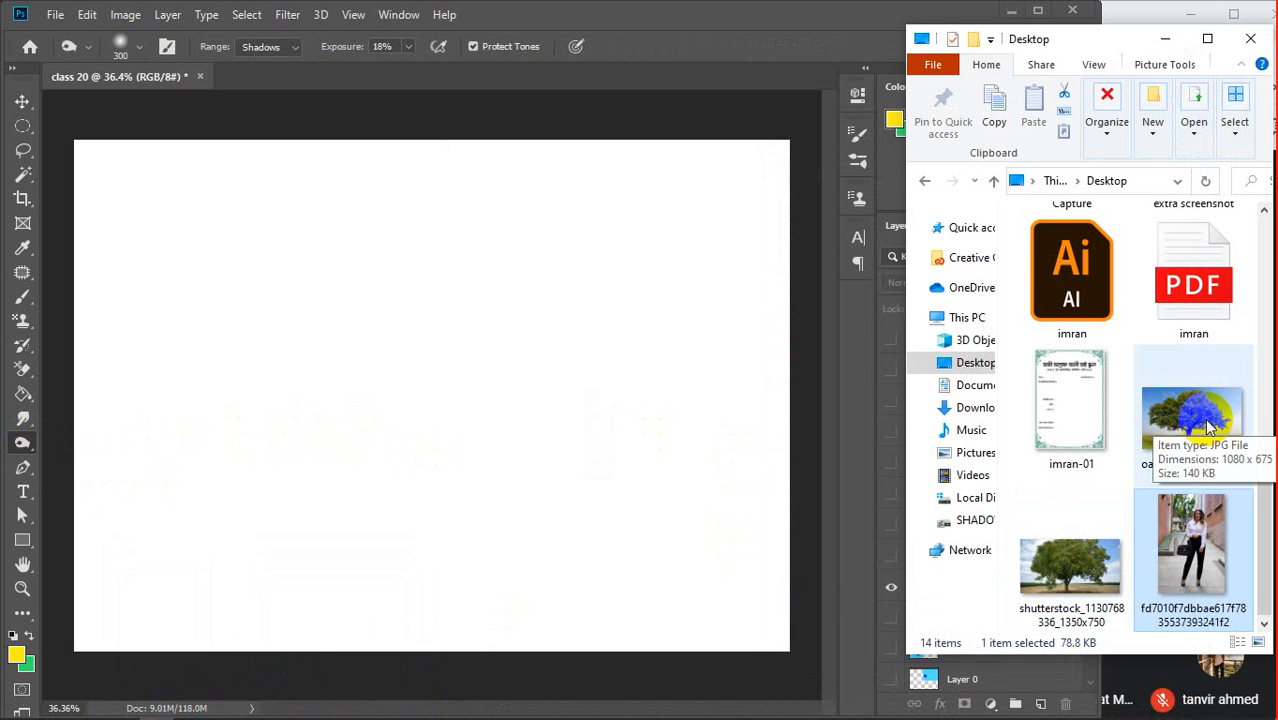
{"action": "left_click_drag", "start_coordinate": [1207, 428], "coordinate": [508, 452]}
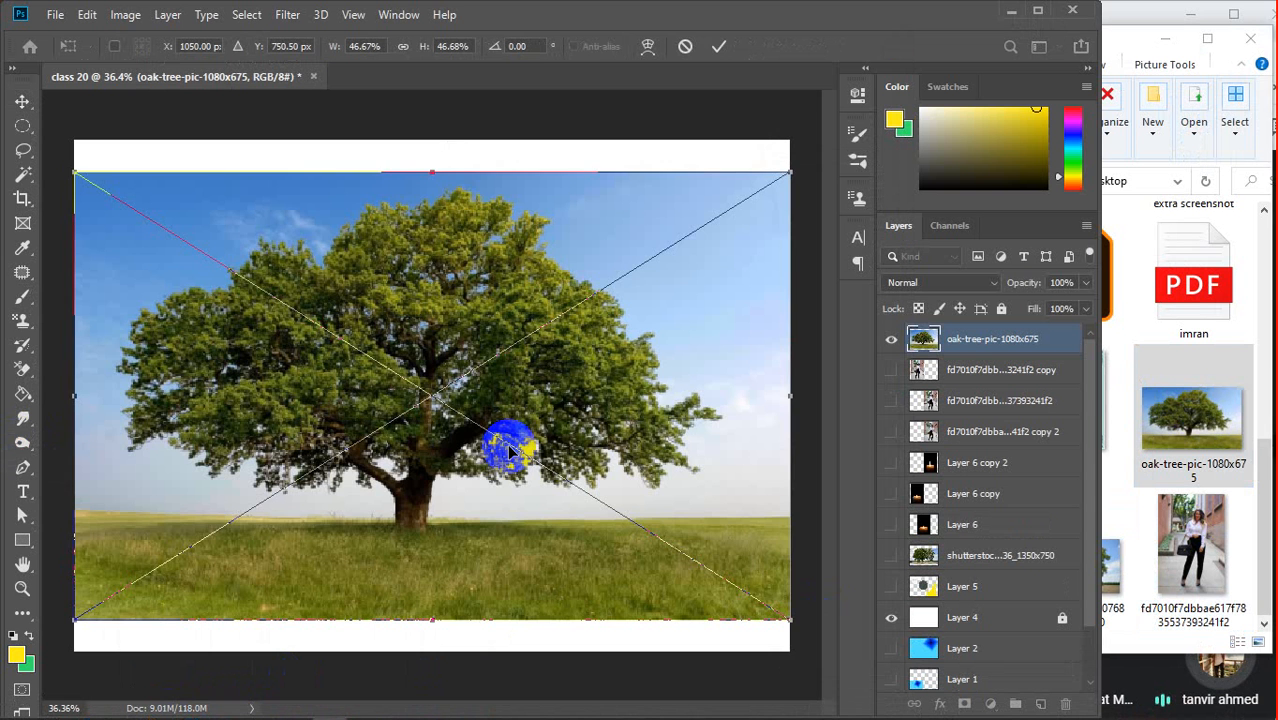
{"action": "left_click", "coordinate": [717, 47]}
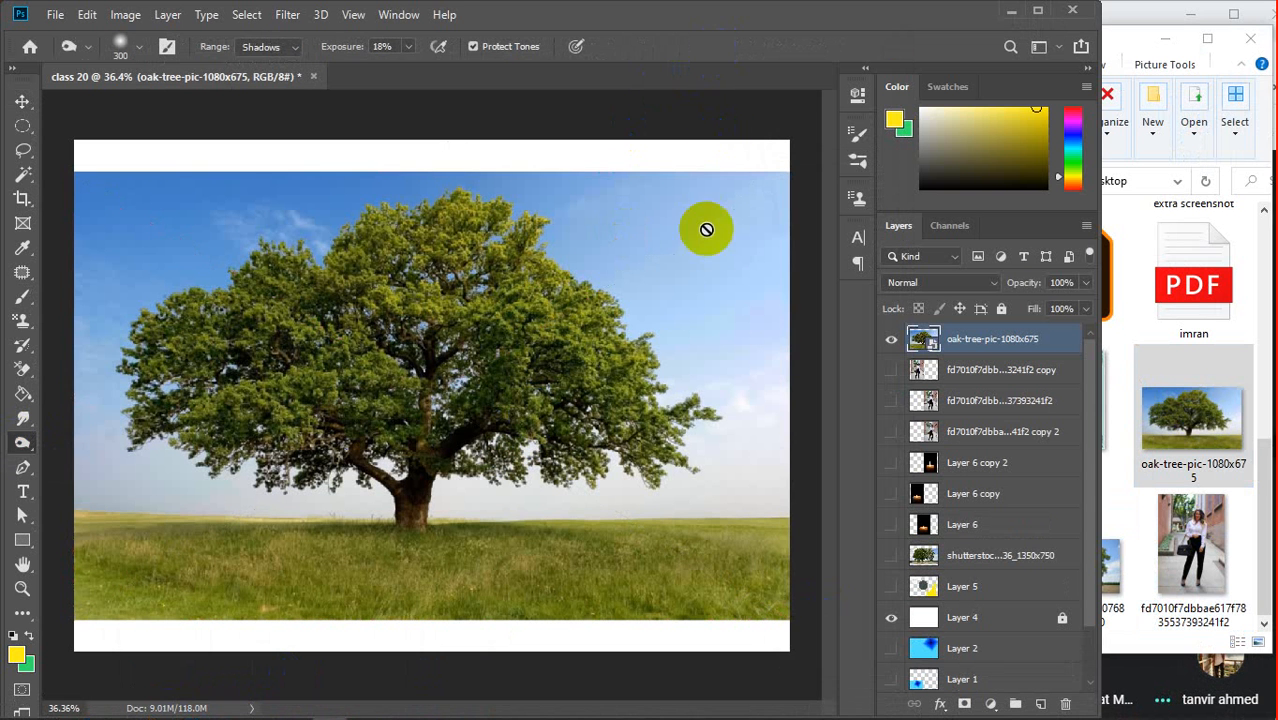
{"action": "left_click", "coordinate": [641, 370]}
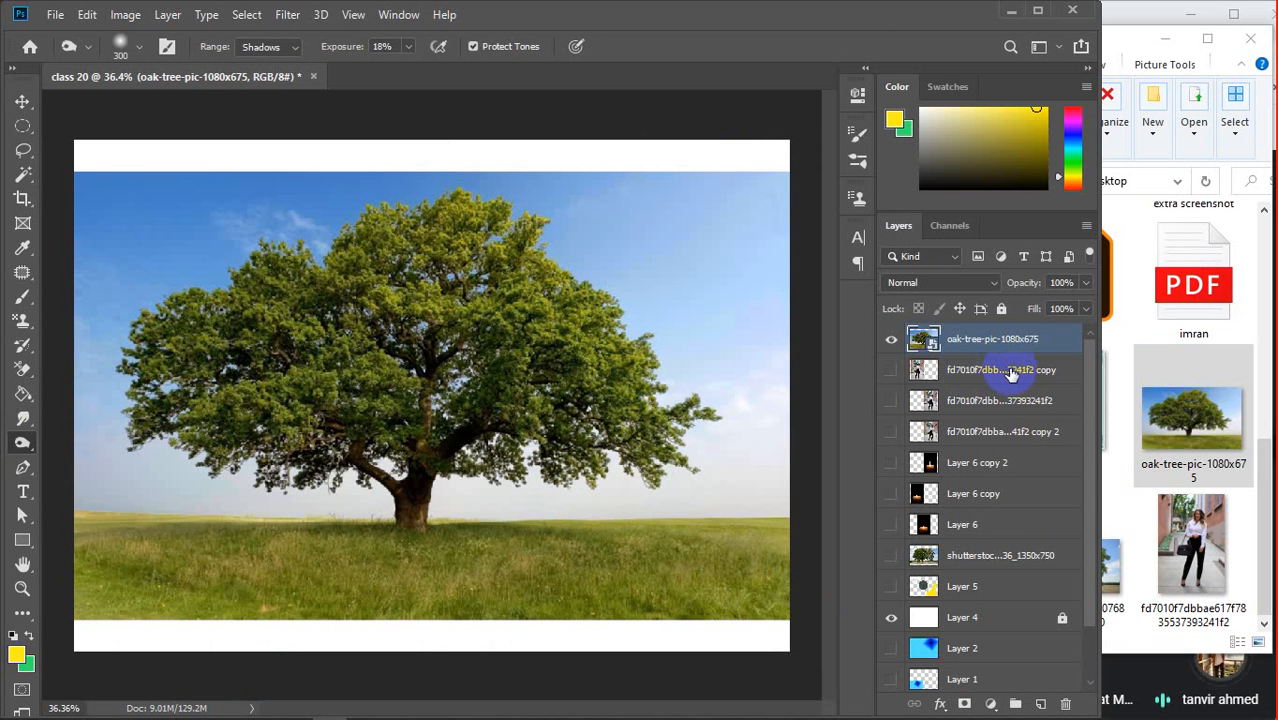
{"action": "left_click", "coordinate": [1165, 45]}
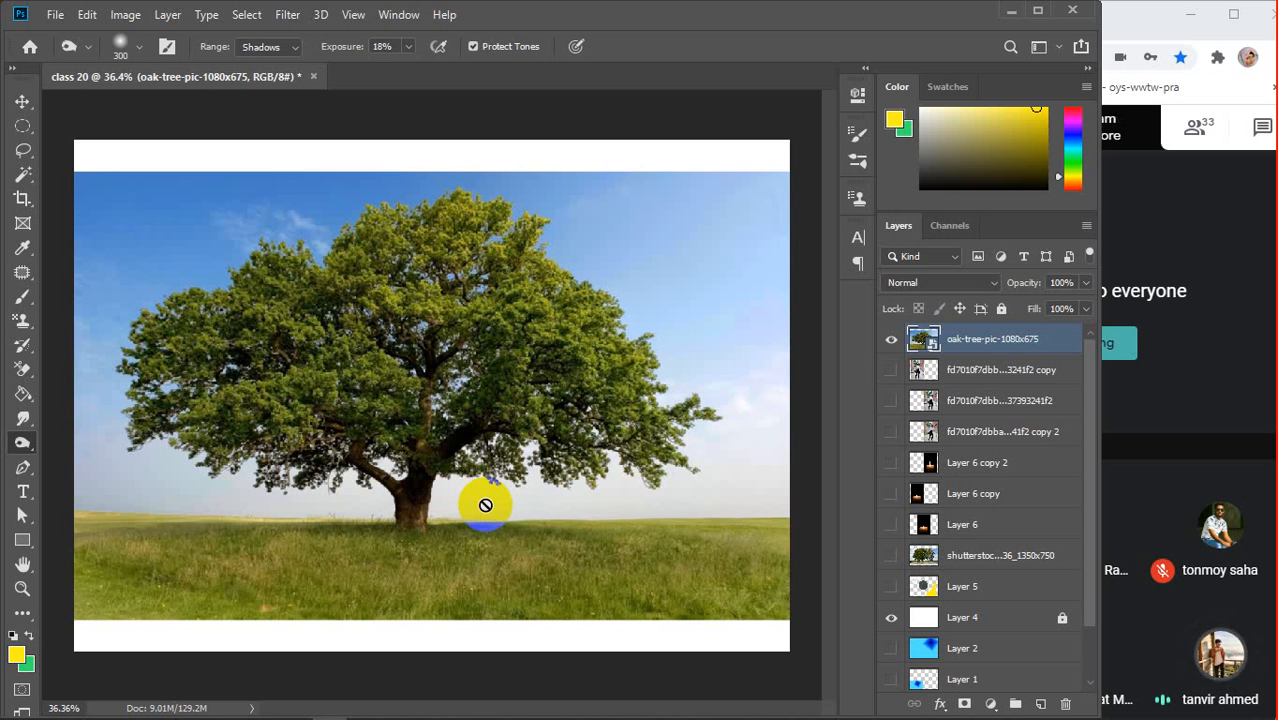
Rasterize the oak-tree-pic-1080x675 layer and activate the Dodge tool
{"action": "mouse_move", "coordinate": [1221, 666]}
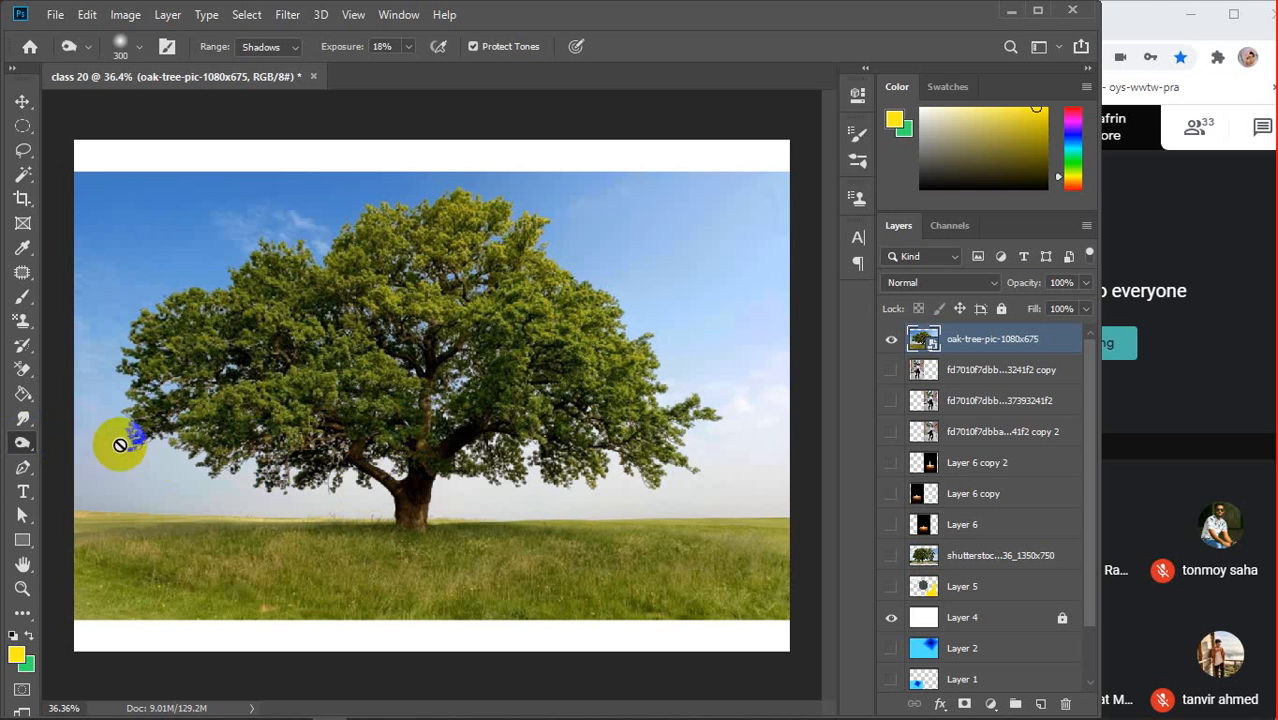
{"action": "right_click", "coordinate": [1008, 346]}
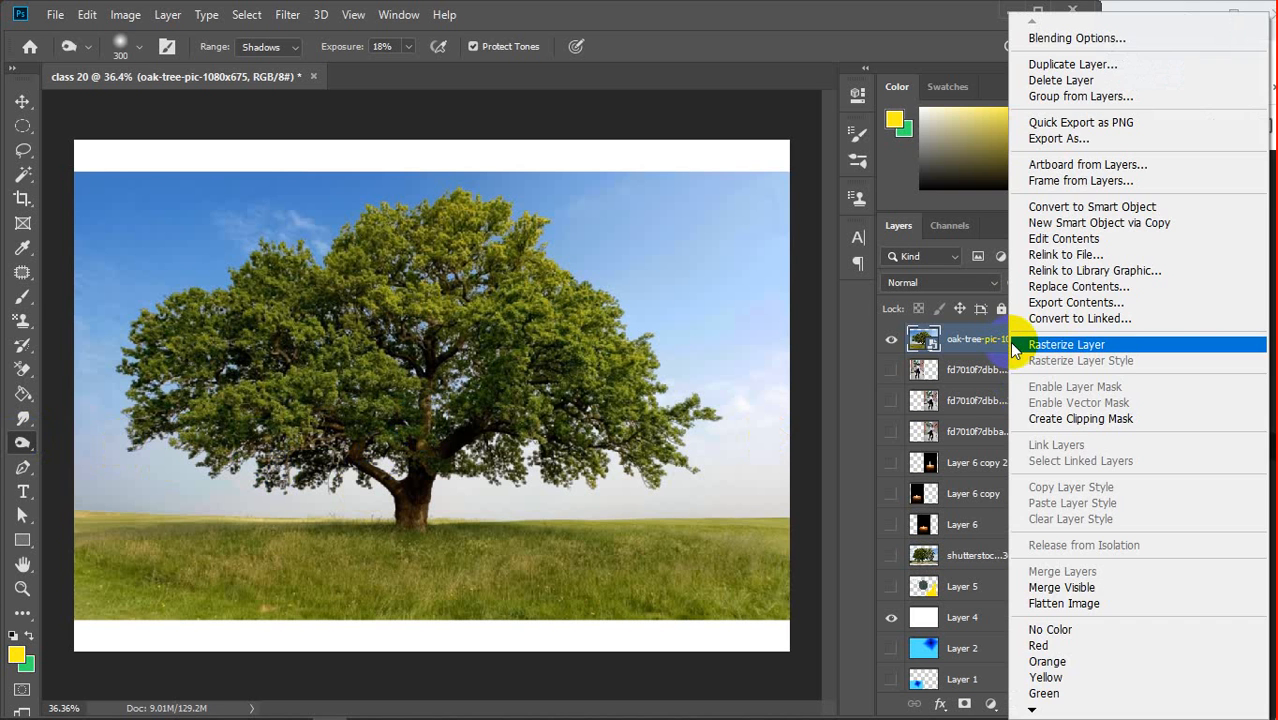
{"action": "left_click", "coordinate": [1010, 340]}
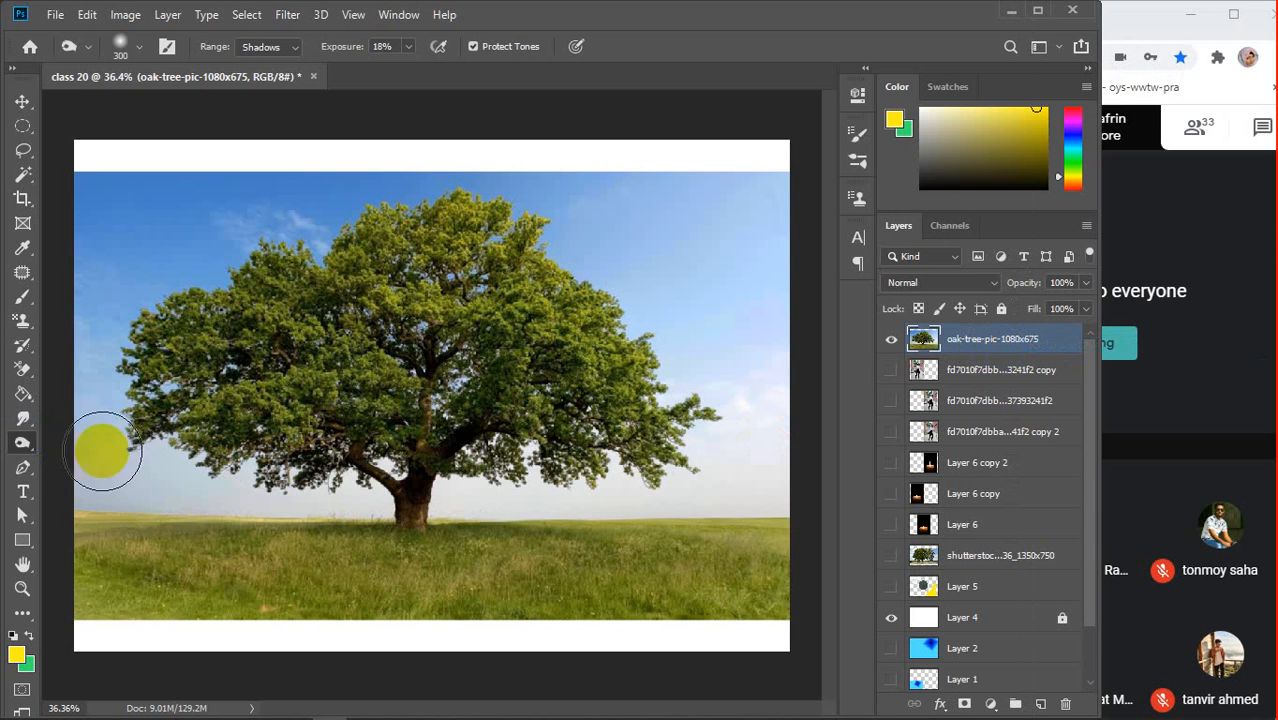
{"action": "right_click", "coordinate": [21, 444]}
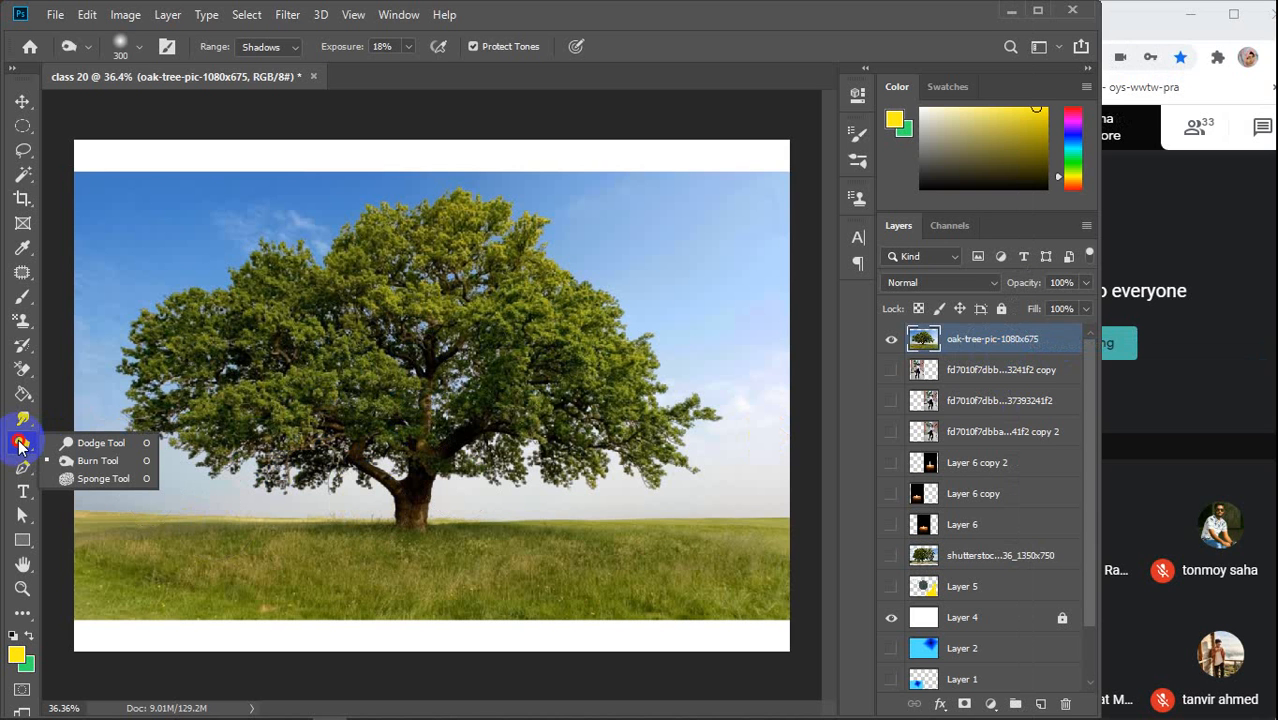
{"action": "left_click", "coordinate": [92, 446]}
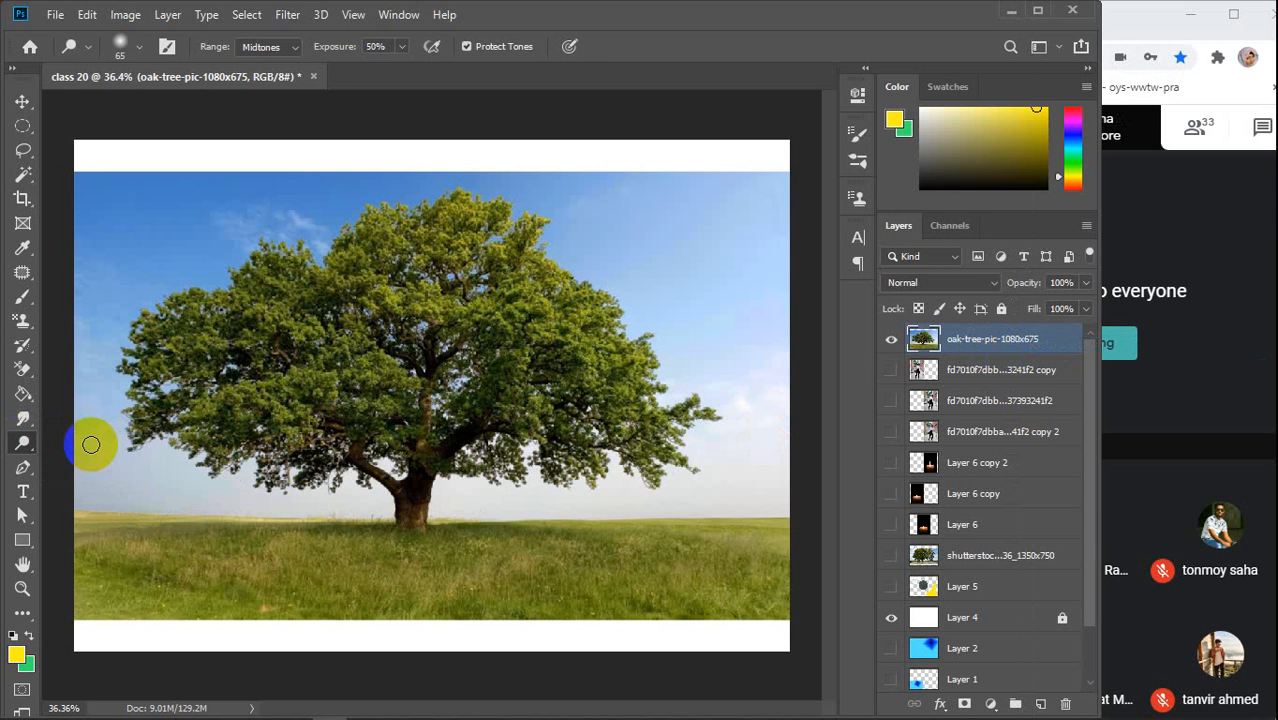
{"action": "right_click", "coordinate": [34, 450]}
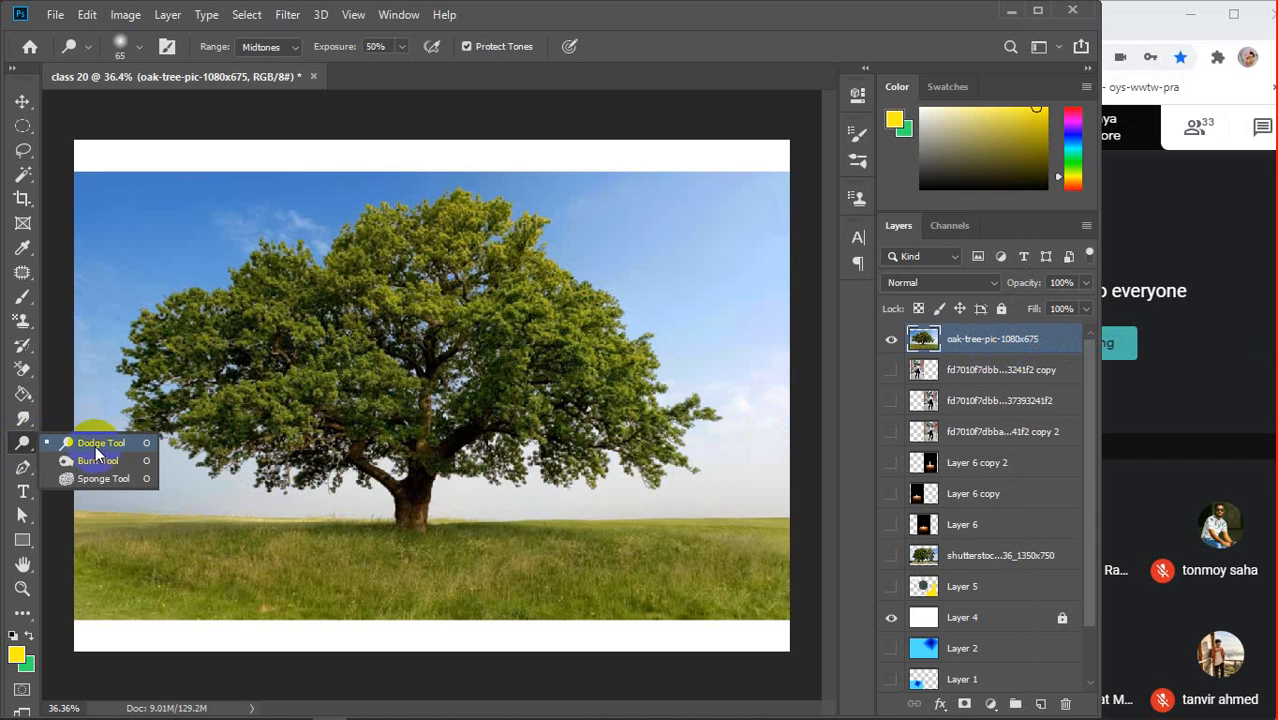
Duplicate the oak tree layer three times and hide every tree layer except the uppermost copy
{"action": "left_click", "coordinate": [973, 348]}
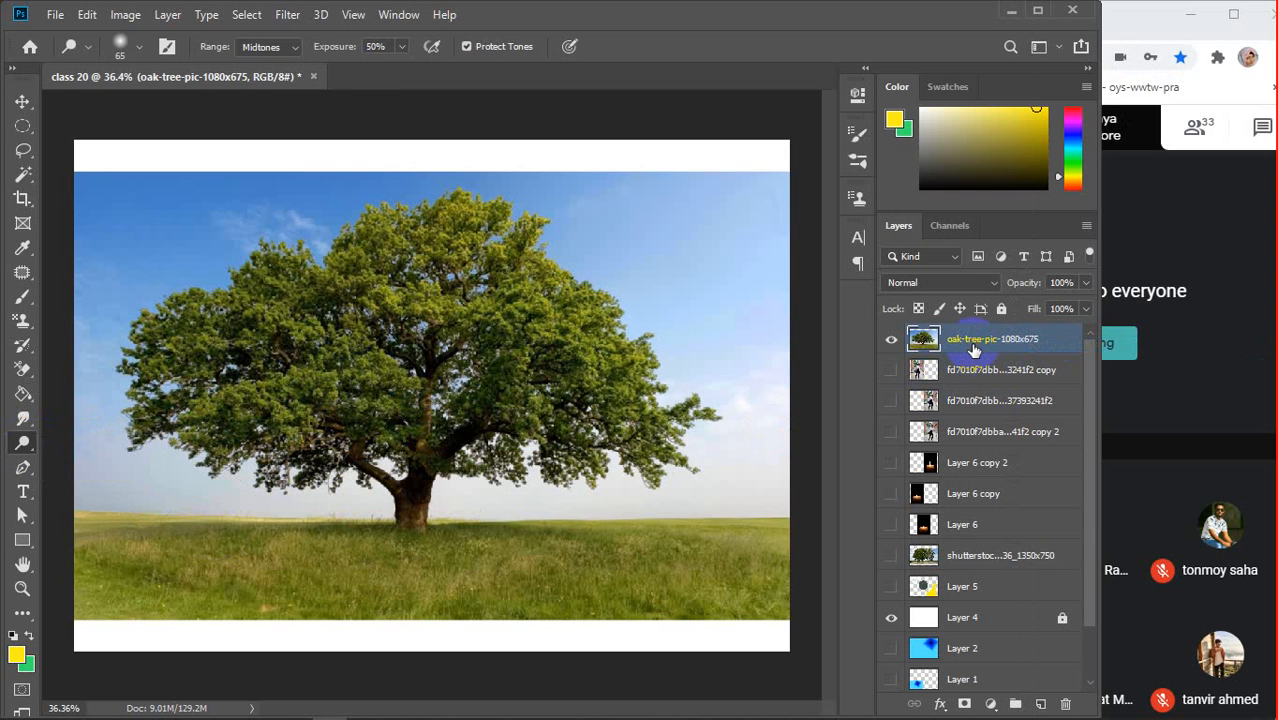
{"action": "key", "text": "ctrl+j"}
{"action": "key", "text": "ctrl+j"}
{"action": "key", "text": "ctrl+j"}
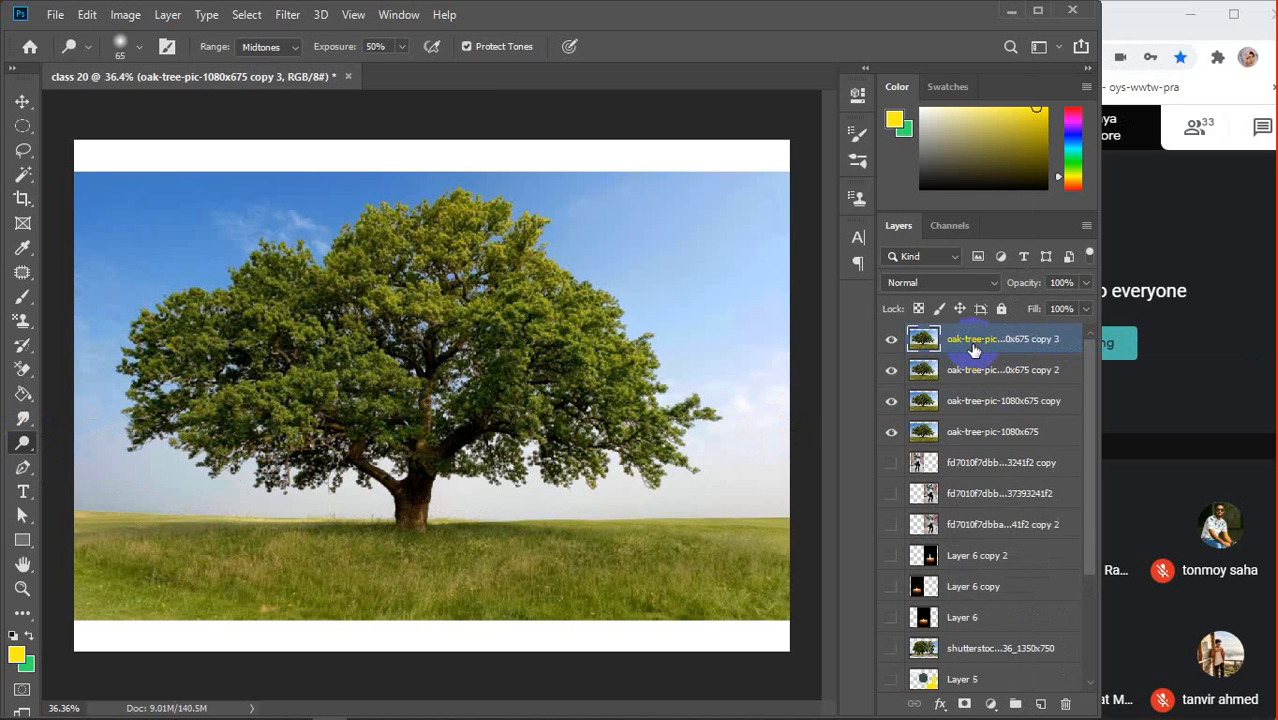
{"action": "left_click", "coordinate": [891, 432]}
{"action": "left_click", "coordinate": [891, 401]}
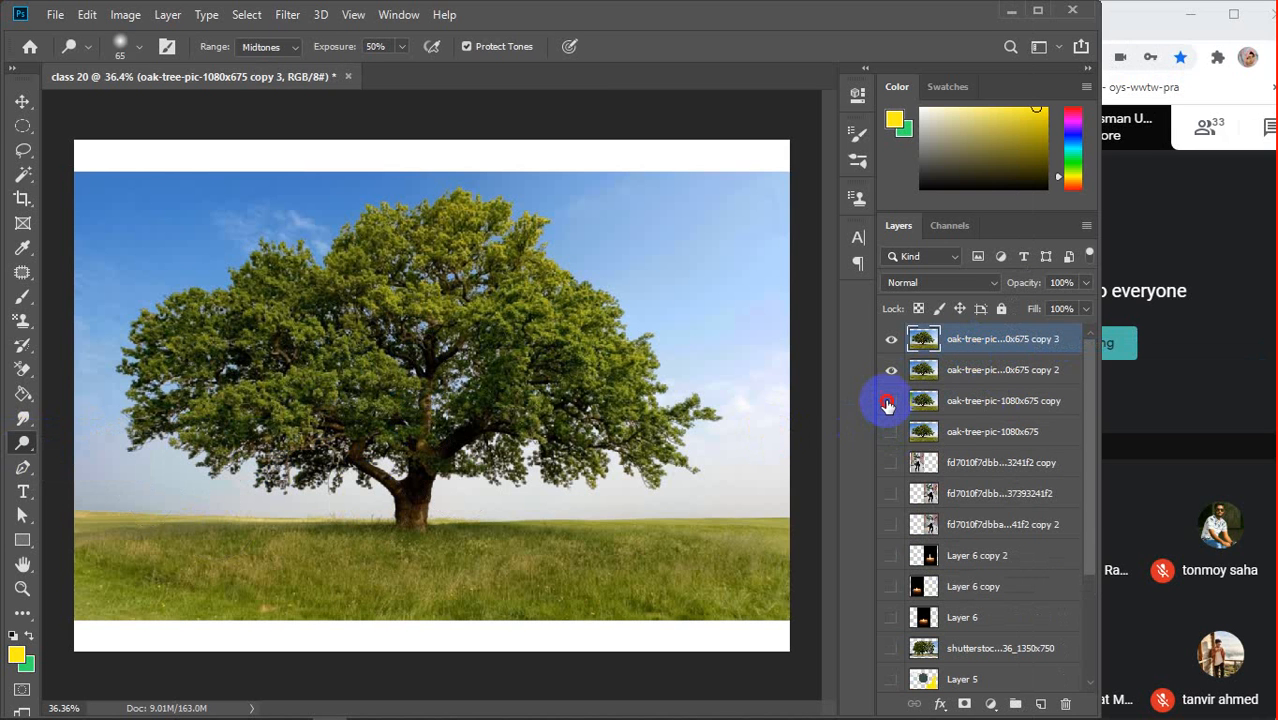
{"action": "left_click", "coordinate": [891, 370]}
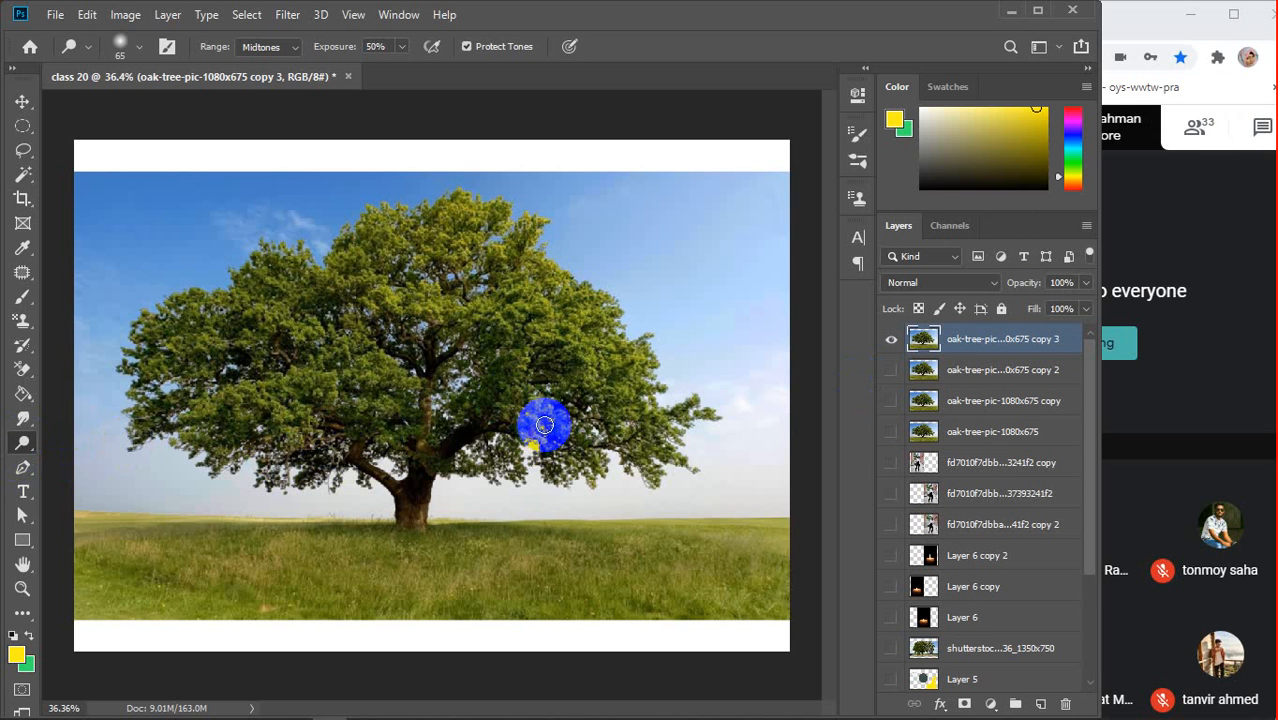
Enlarge the Dodge brush to 250 px and set its range to Shadows
{"action": "key", "text": "bracketright"}
{"action": "key", "text": "bracketright"}
{"action": "key", "text": "bracketright"}
{"action": "key", "text": "bracketright"}
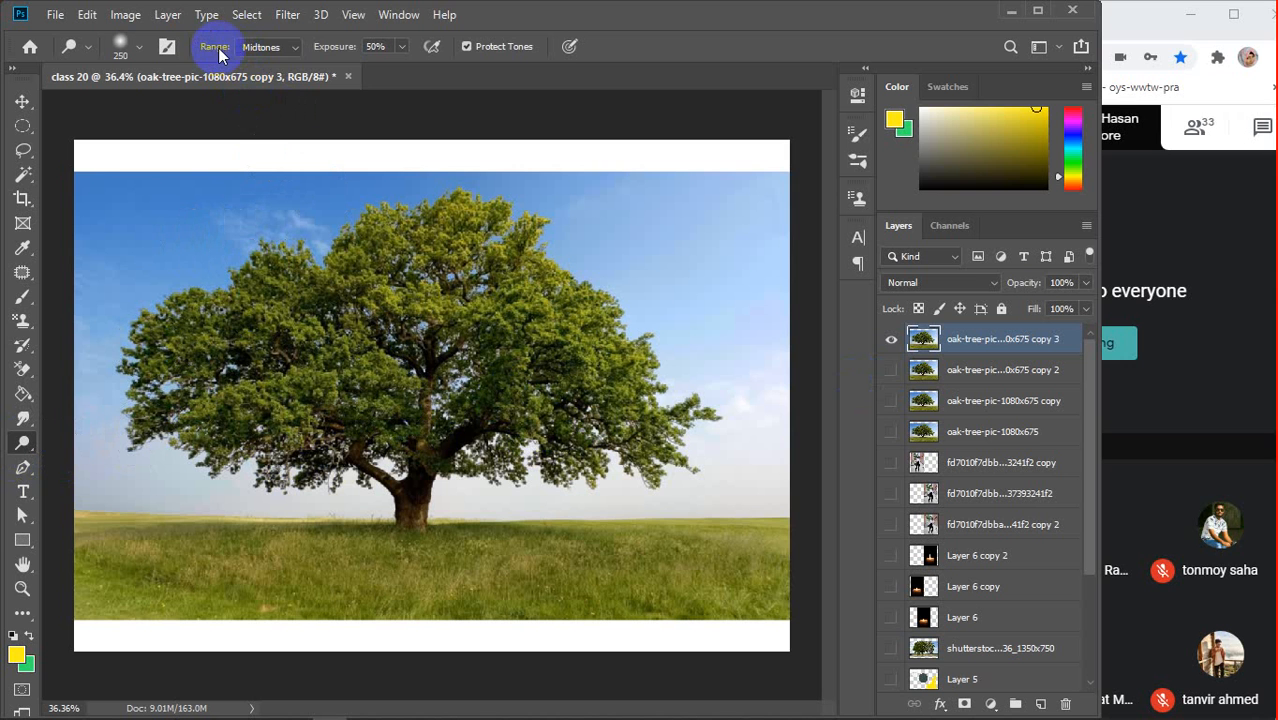
{"action": "left_click", "coordinate": [293, 47]}
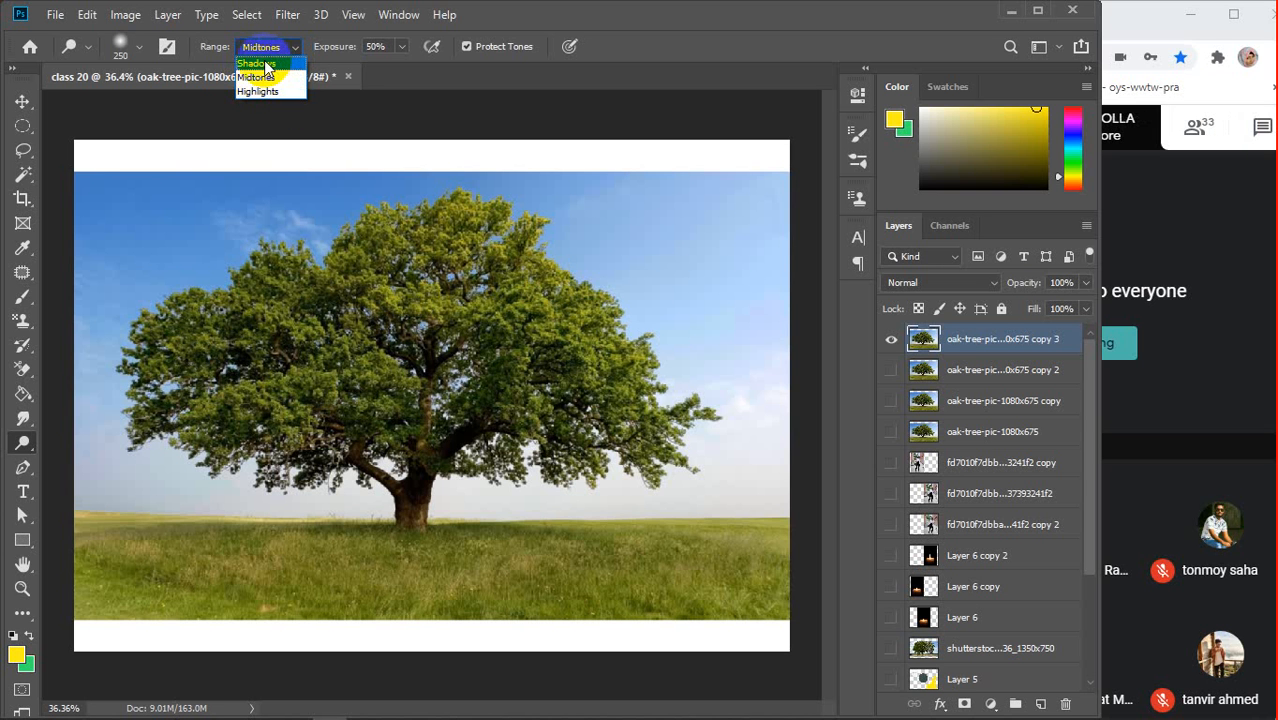
{"action": "left_click", "coordinate": [264, 62]}
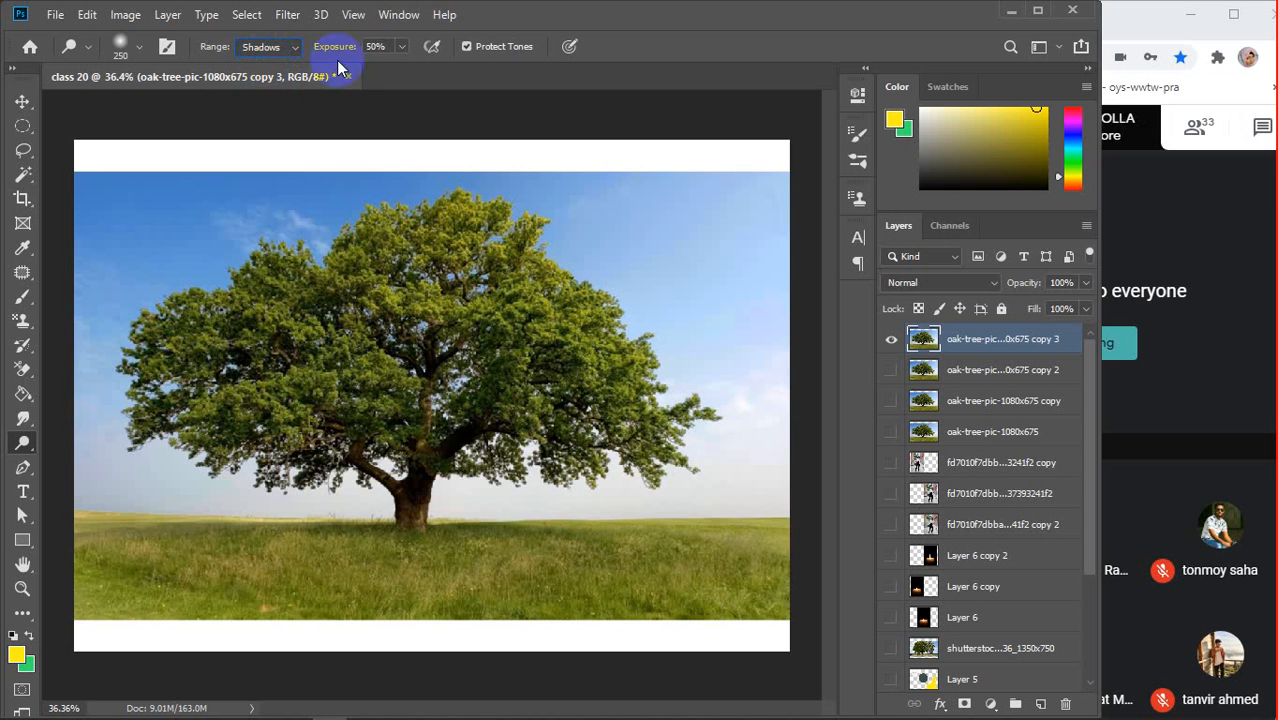
Try dodging the grass beneath the tree at 100% exposure, and undo the strokes
{"action": "left_click_drag", "start_coordinate": [322, 45], "coordinate": [424, 66]}
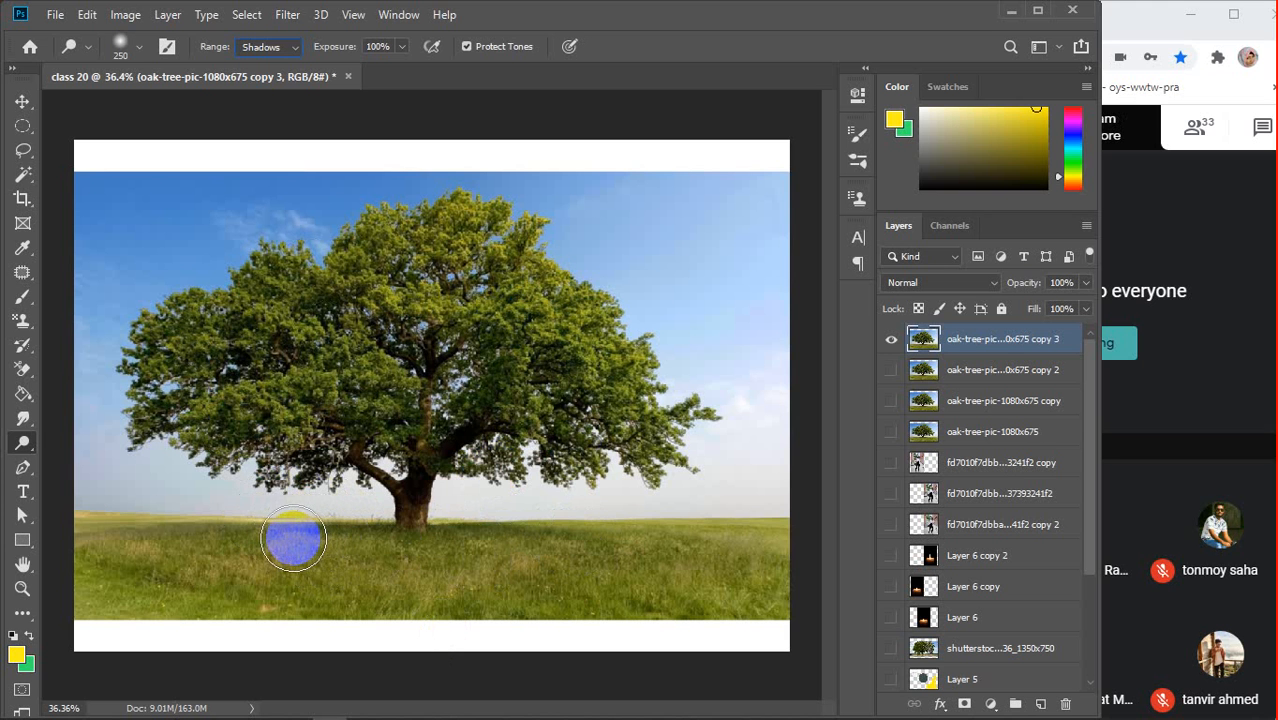
{"action": "mouse_move", "coordinate": [285, 534]}
{"action": "left_mouse_down"}
{"action": "mouse_move", "coordinate": [458, 551]}
{"action": "mouse_move", "coordinate": [399, 542]}
{"action": "mouse_move", "coordinate": [542, 536]}
{"action": "mouse_move", "coordinate": [305, 545]}
{"action": "mouse_move", "coordinate": [308, 531]}
{"action": "mouse_move", "coordinate": [328, 545]}
{"action": "mouse_move", "coordinate": [470, 504]}
{"action": "mouse_move", "coordinate": [454, 553]}
{"action": "mouse_move", "coordinate": [468, 550]}
{"action": "left_mouse_up"}
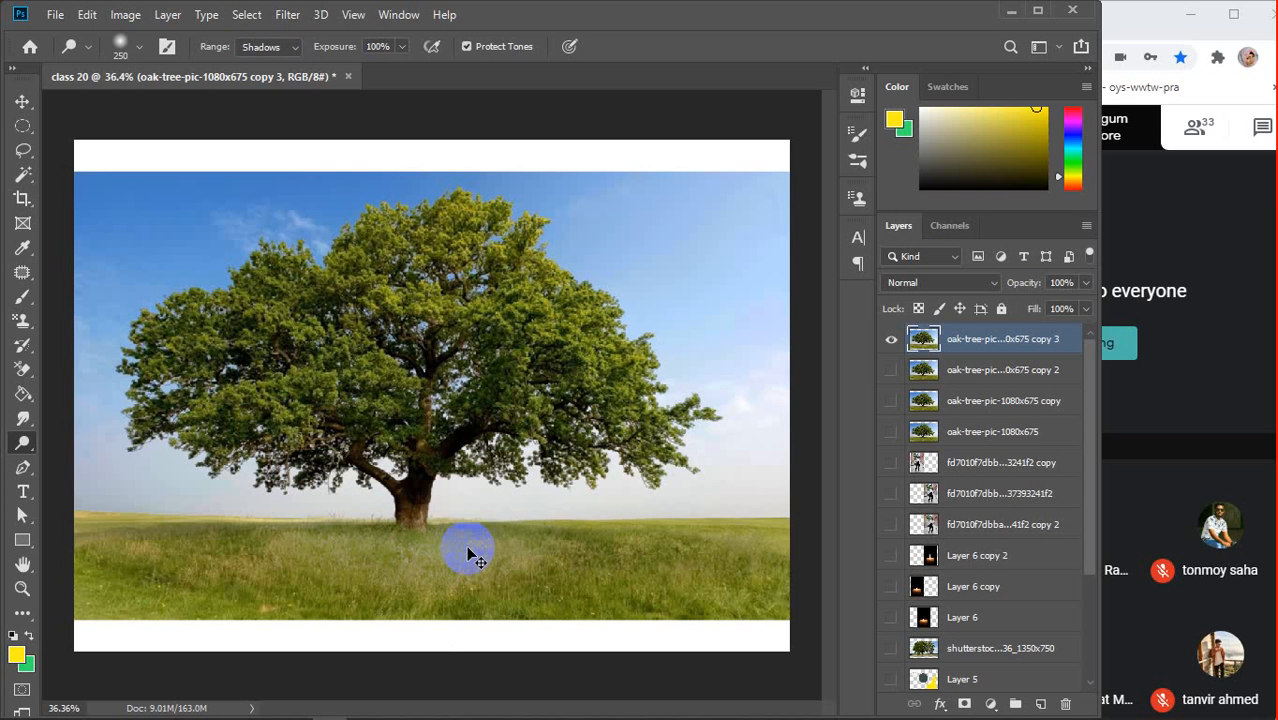
{"action": "key", "text": "ctrl+z"}
{"action": "key", "text": "ctrl+z"}
{"action": "key", "text": "ctrl+z"}
{"action": "key", "text": "ctrl+z"}
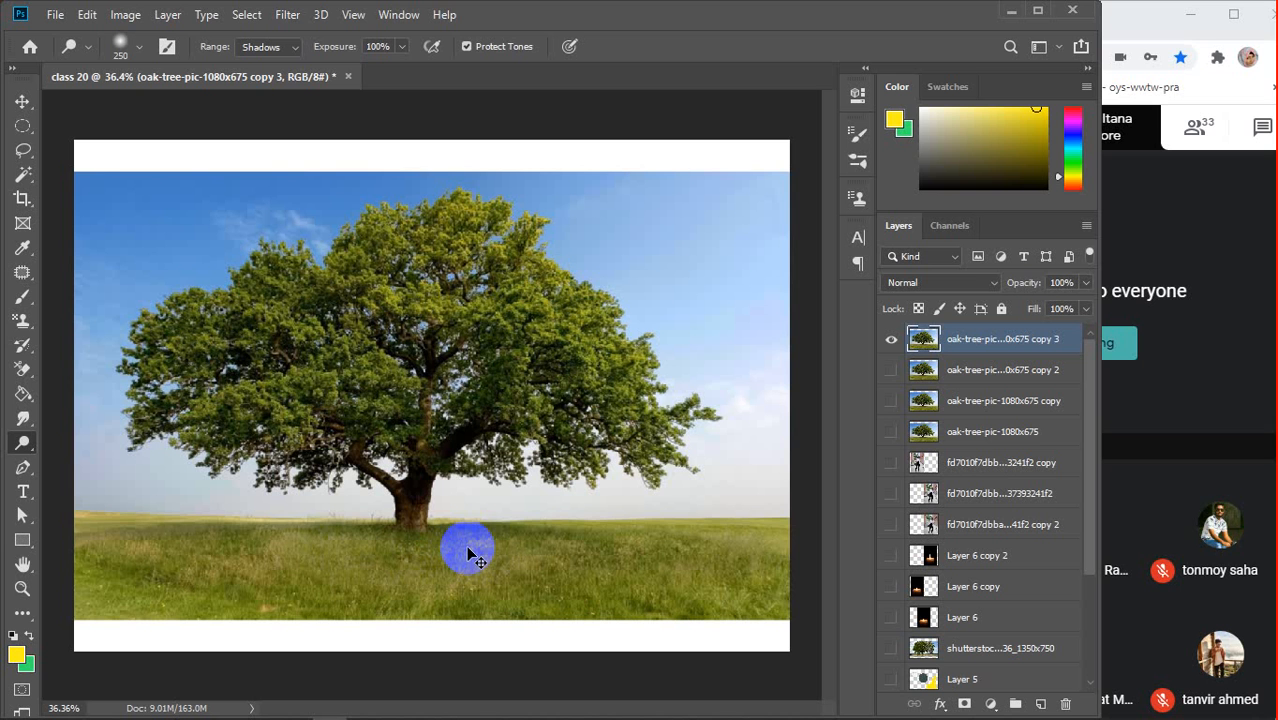
{"action": "key", "text": "ctrl+z"}
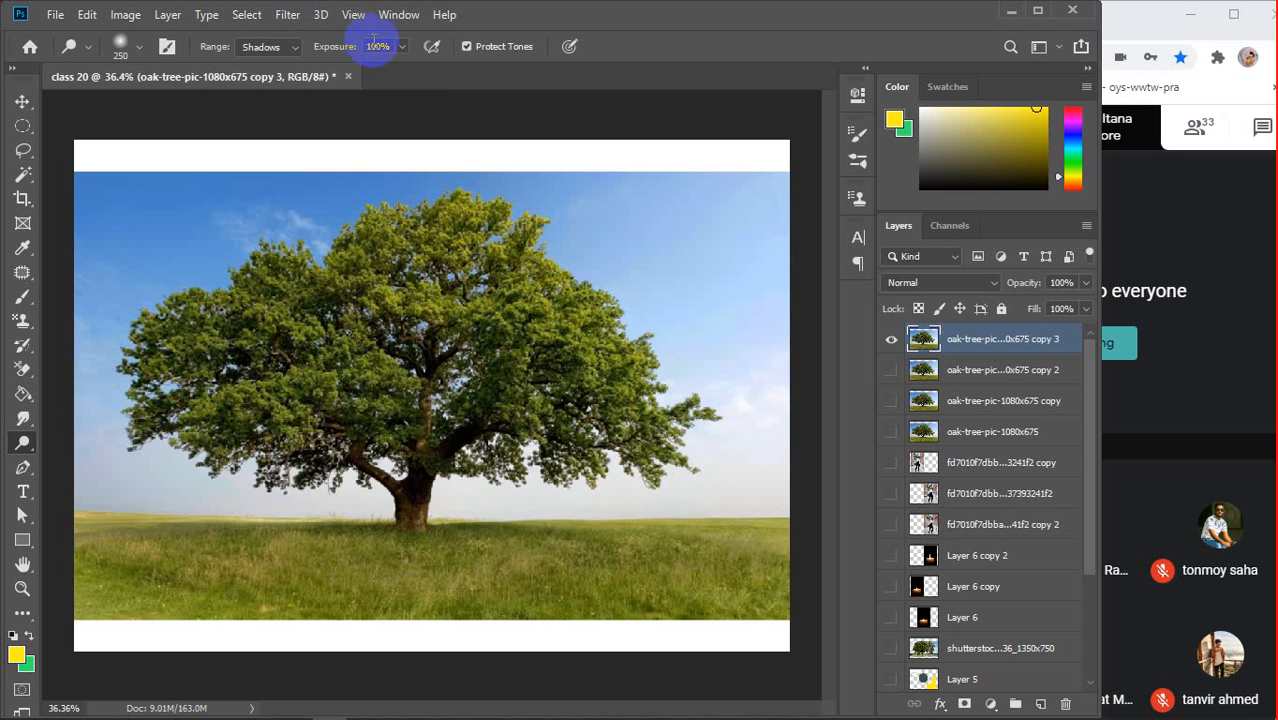
Set the Dodge exposure to 29% and lighten the shadowed grass around the tree trunk
{"action": "left_click_drag", "start_coordinate": [341, 55], "coordinate": [276, 67]}
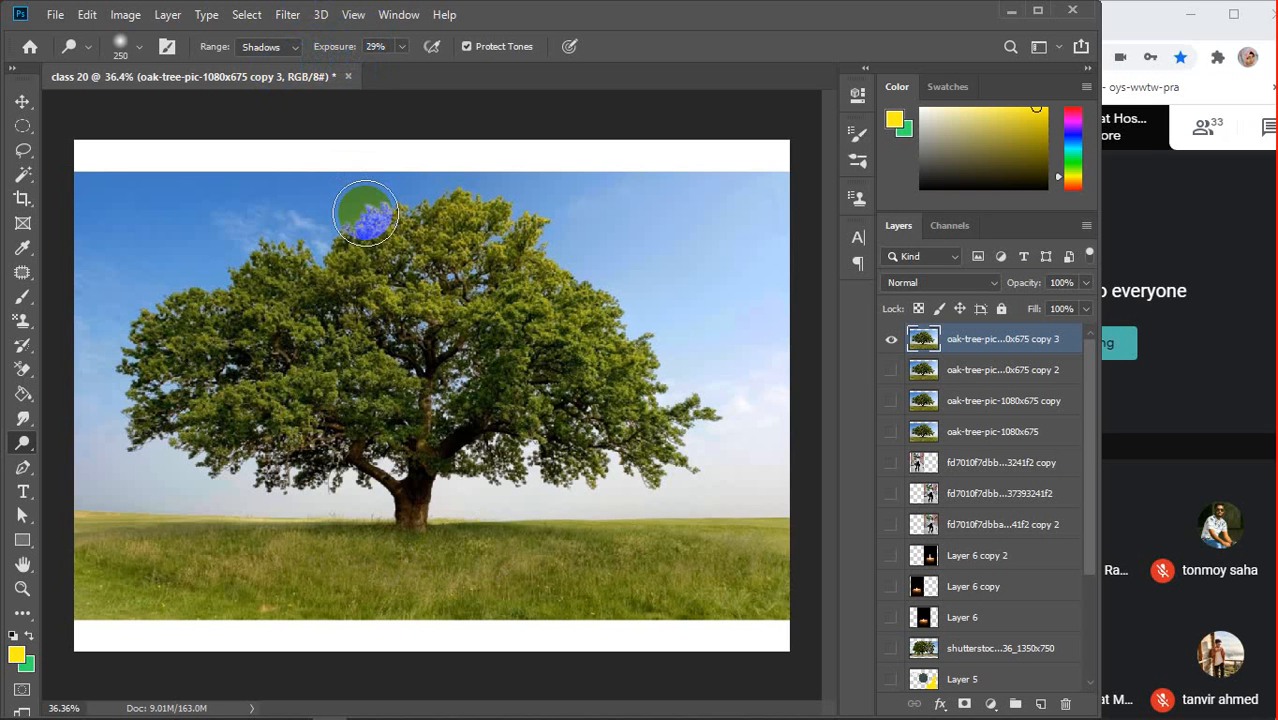
{"action": "left_click", "coordinate": [460, 516]}
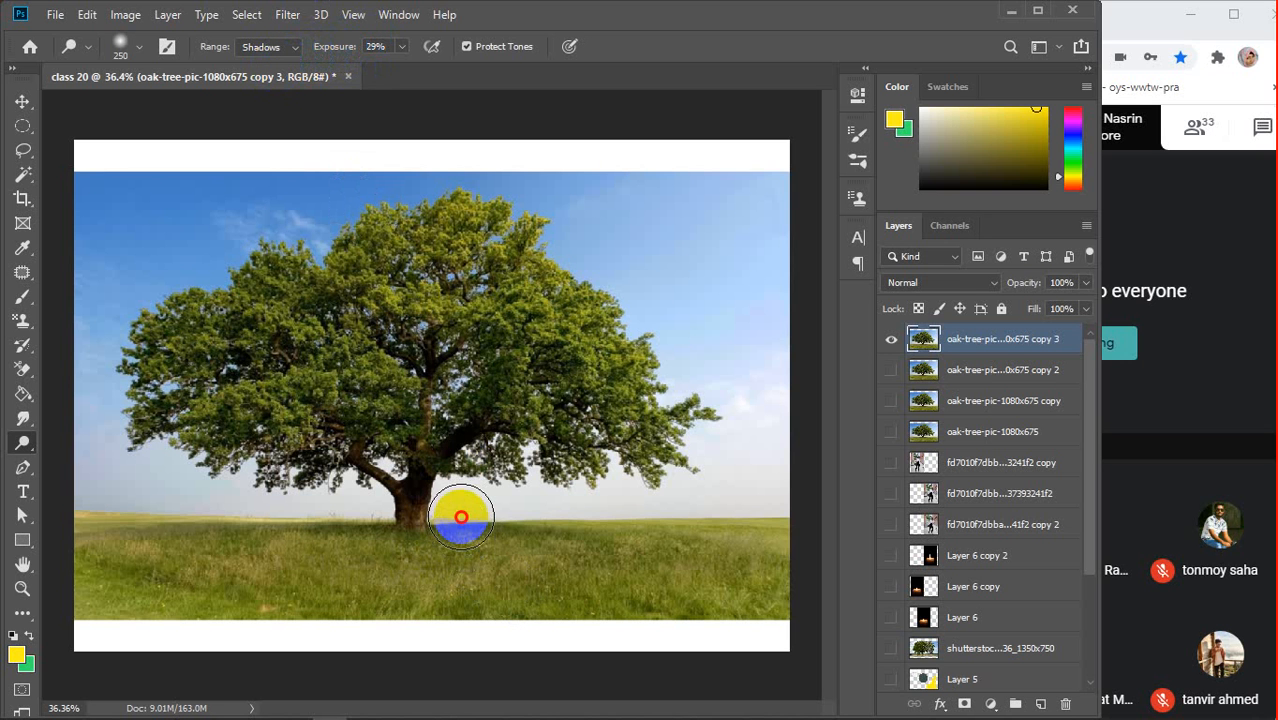
{"action": "left_click", "coordinate": [492, 524]}
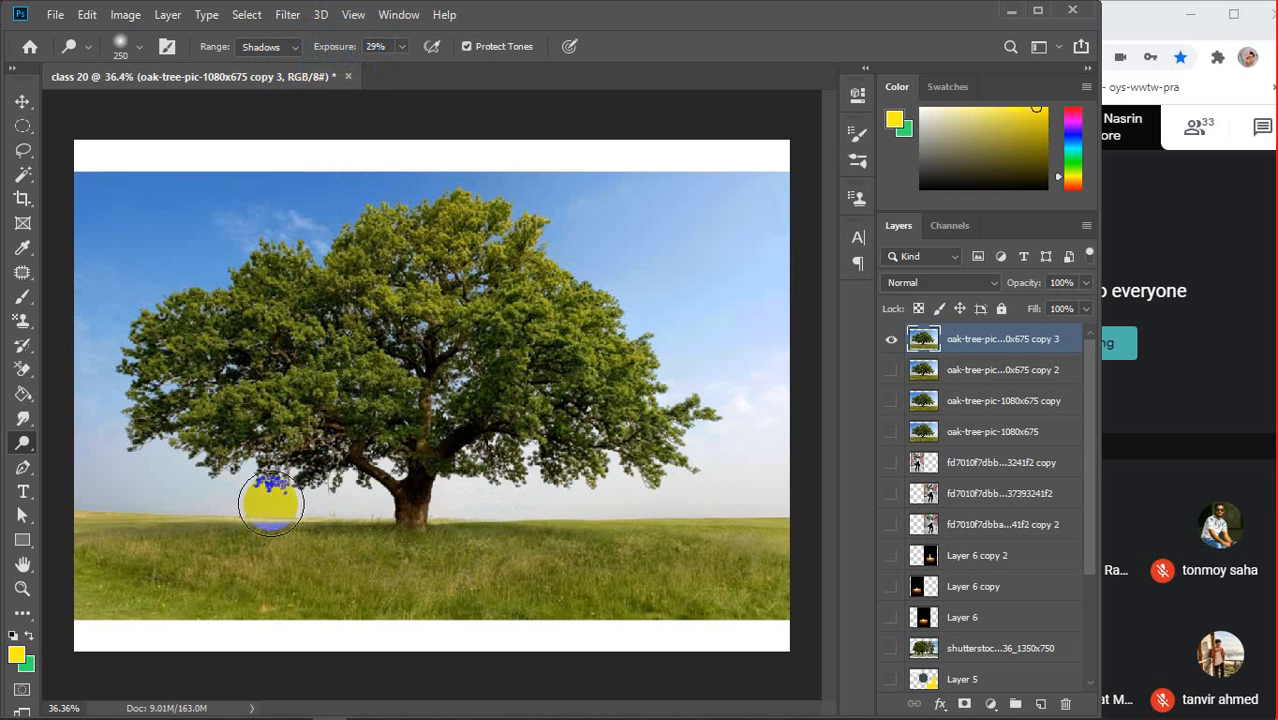
{"action": "left_click", "coordinate": [364, 518]}
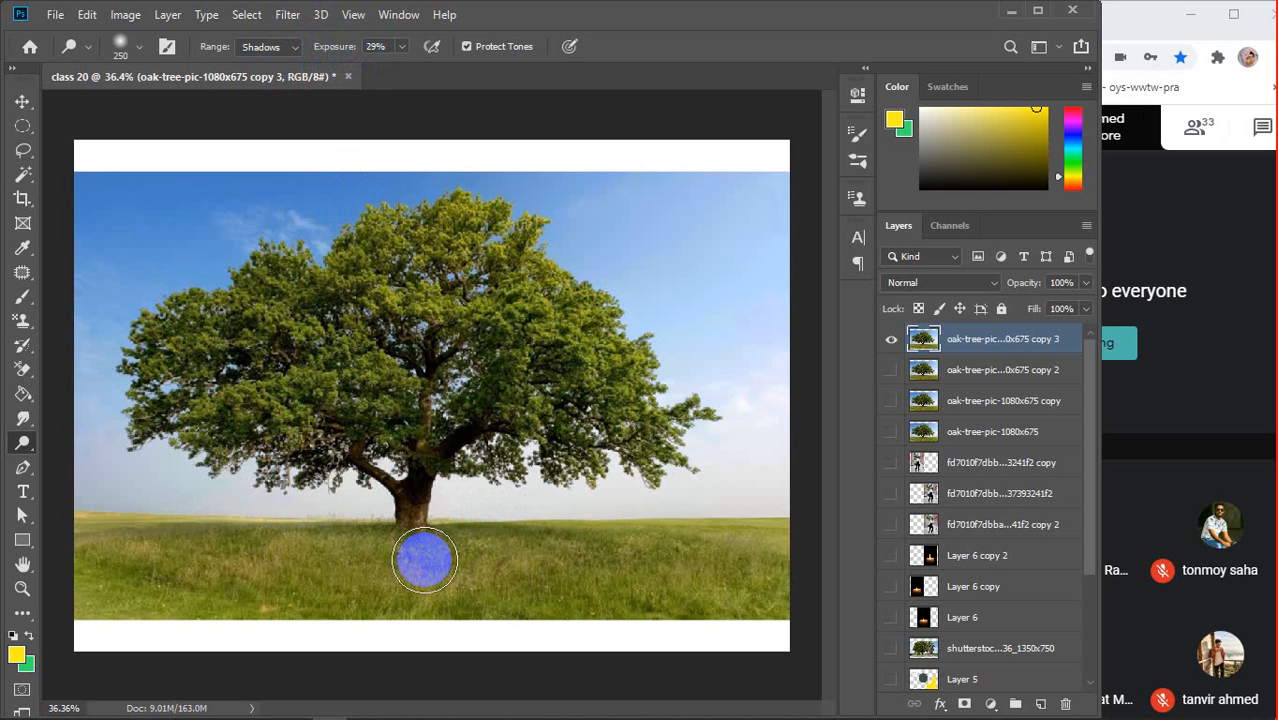
Switch the Dodge range to Midtones and lighten the tree's foliage
{"action": "left_click", "coordinate": [293, 48]}
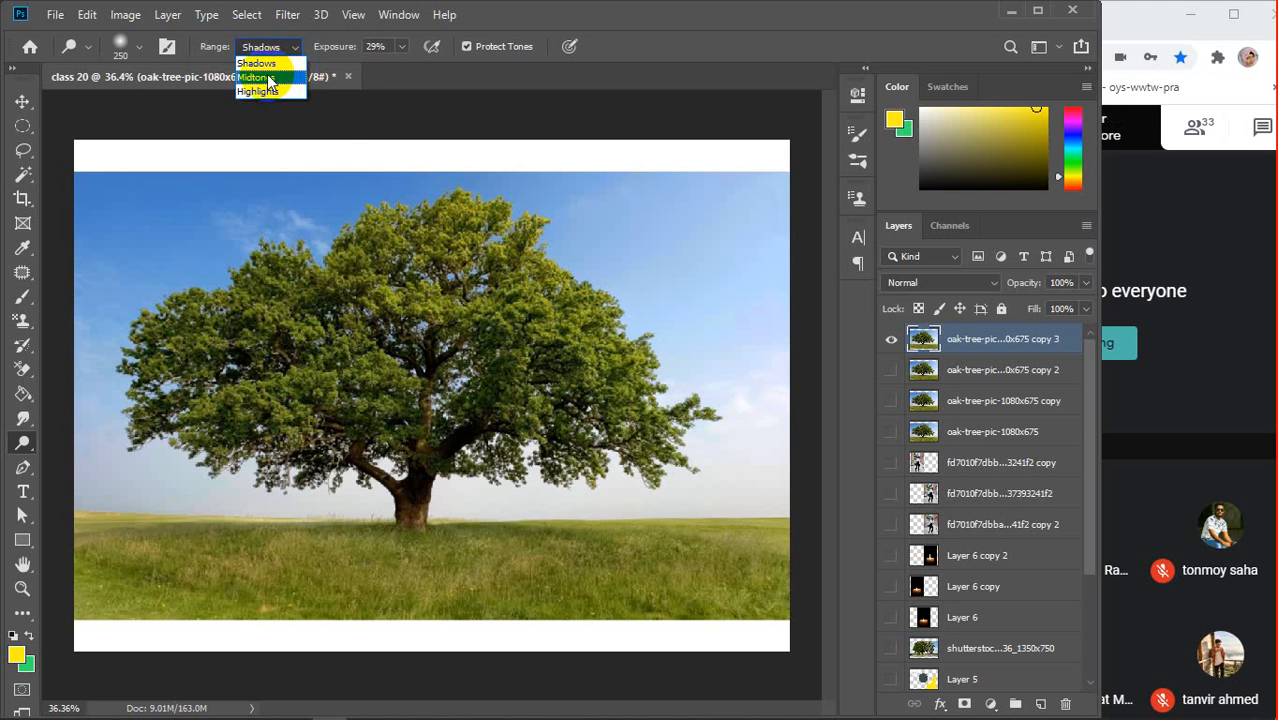
{"action": "left_click", "coordinate": [269, 80]}
{"action": "mouse_move", "coordinate": [338, 260]}
{"action": "left_mouse_down"}
{"action": "mouse_move", "coordinate": [337, 373]}
{"action": "mouse_move", "coordinate": [463, 295]}
{"action": "mouse_move", "coordinate": [479, 250]}
{"action": "mouse_move", "coordinate": [612, 417]}
{"action": "mouse_move", "coordinate": [584, 435]}
{"action": "mouse_move", "coordinate": [532, 313]}
{"action": "mouse_move", "coordinate": [564, 361]}
{"action": "mouse_move", "coordinate": [508, 320]}
{"action": "mouse_move", "coordinate": [311, 320]}
{"action": "mouse_move", "coordinate": [327, 302]}
{"action": "mouse_move", "coordinate": [518, 303]}
{"action": "mouse_move", "coordinate": [480, 297]}
{"action": "mouse_move", "coordinate": [538, 370]}
{"action": "mouse_move", "coordinate": [543, 430]}
{"action": "mouse_move", "coordinate": [510, 453]}
{"action": "mouse_move", "coordinate": [532, 328]}
{"action": "mouse_move", "coordinate": [559, 386]}
{"action": "mouse_move", "coordinate": [548, 442]}
{"action": "mouse_move", "coordinate": [512, 382]}
{"action": "mouse_move", "coordinate": [531, 357]}
{"action": "left_mouse_up"}
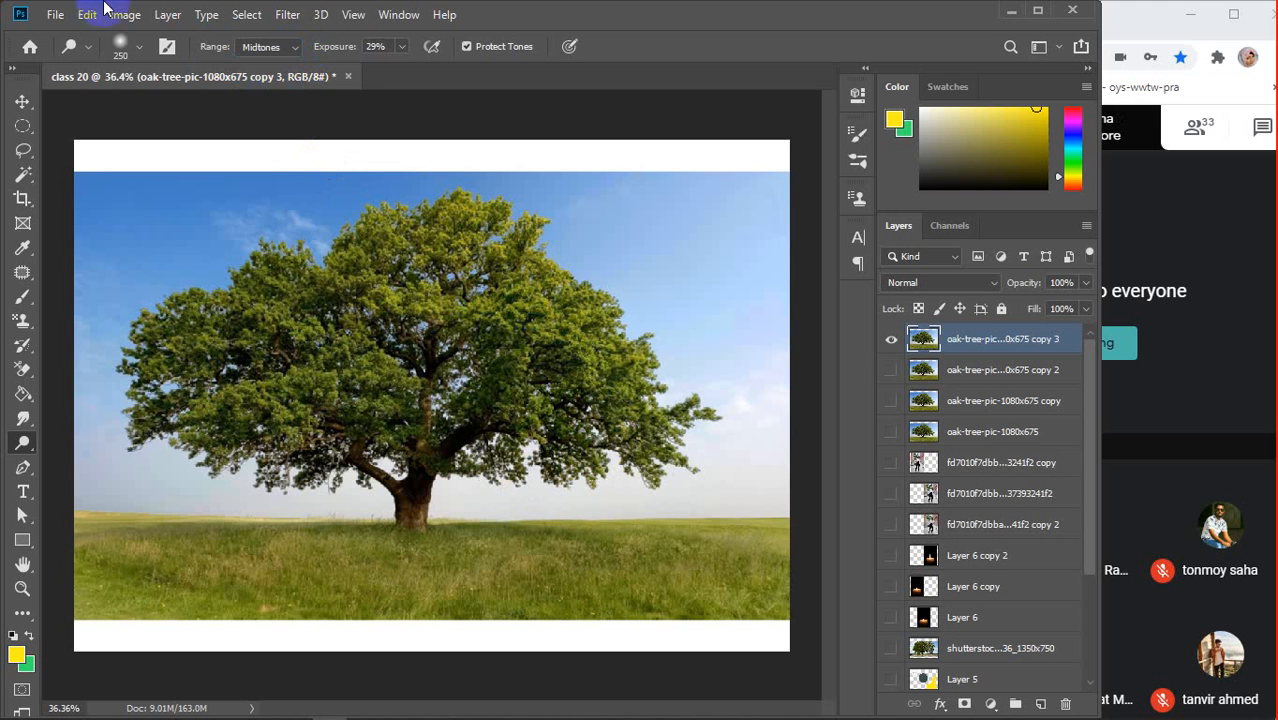
Set the Dodge exposure to 100% and lighten the image's left third with the Shadows range and its middle third with Midtones
{"action": "left_click", "coordinate": [295, 47]}
{"action": "left_click", "coordinate": [270, 63]}
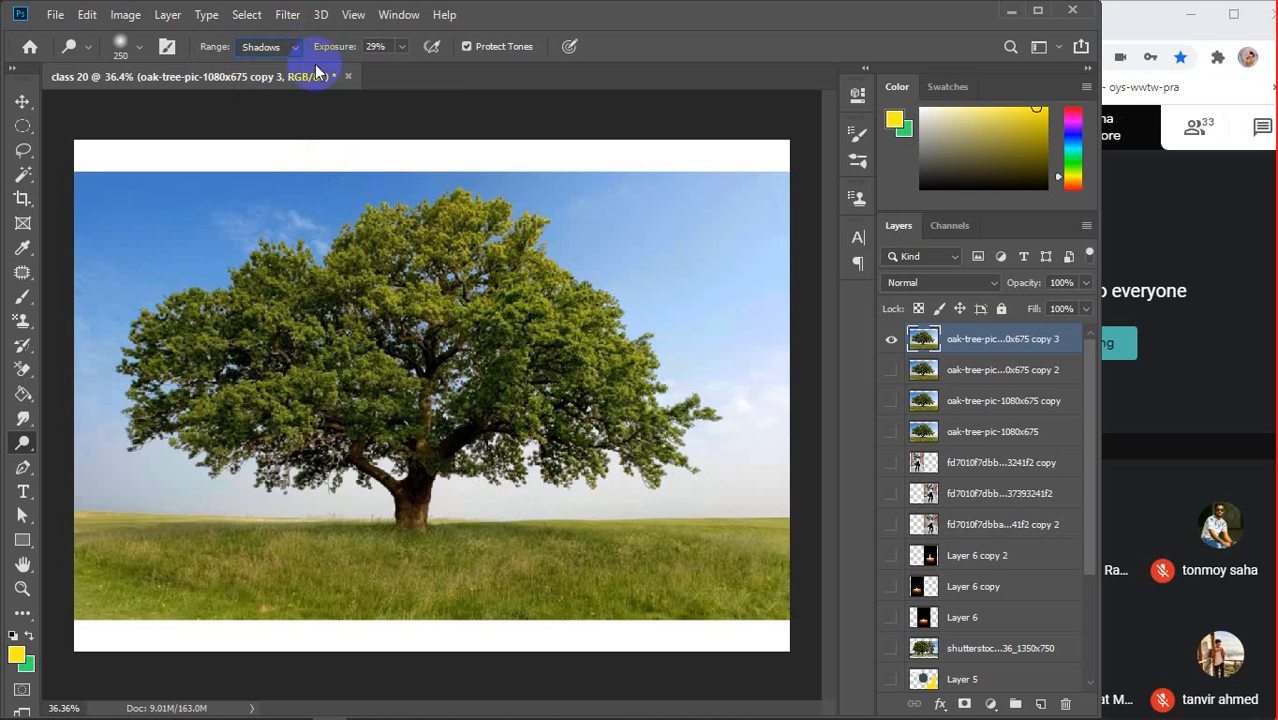
{"action": "left_click_drag", "start_coordinate": [325, 50], "coordinate": [465, 46]}
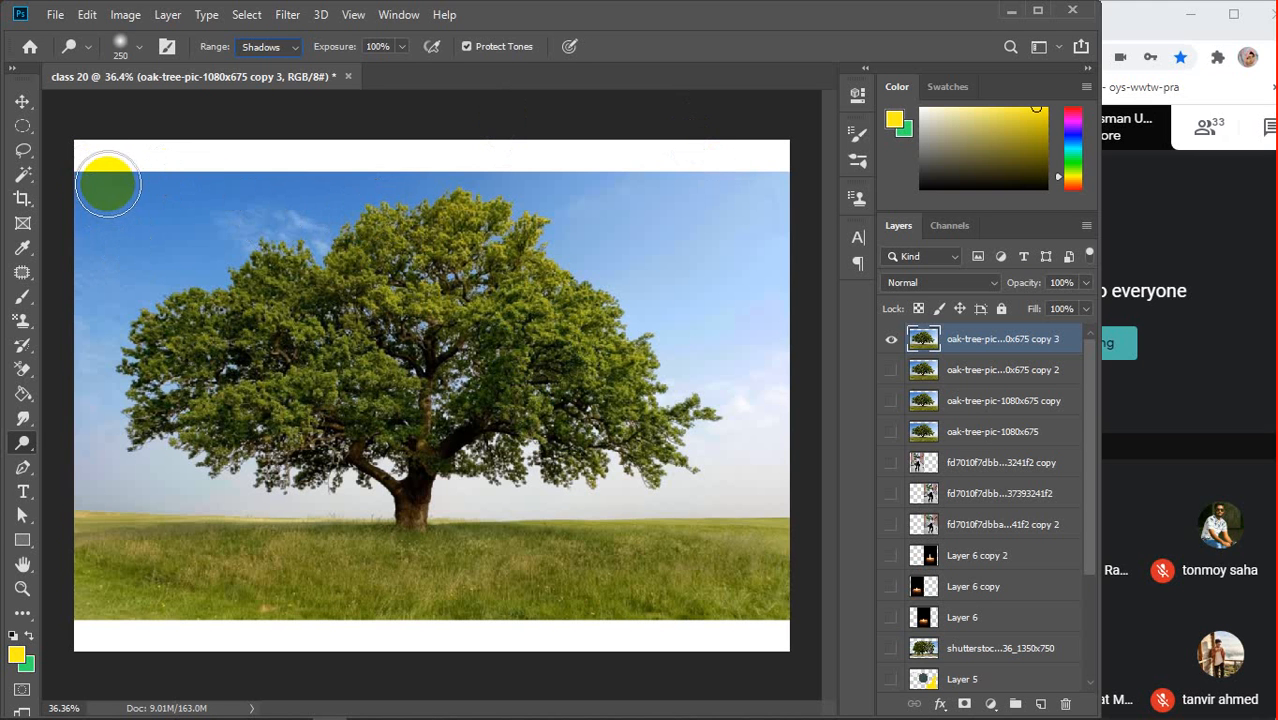
{"action": "mouse_move", "coordinate": [99, 176]}
{"action": "left_mouse_down"}
{"action": "mouse_move", "coordinate": [73, 637]}
{"action": "mouse_move", "coordinate": [141, 132]}
{"action": "mouse_move", "coordinate": [125, 637]}
{"action": "mouse_move", "coordinate": [191, 131]}
{"action": "mouse_move", "coordinate": [191, 650]}
{"action": "left_mouse_up"}
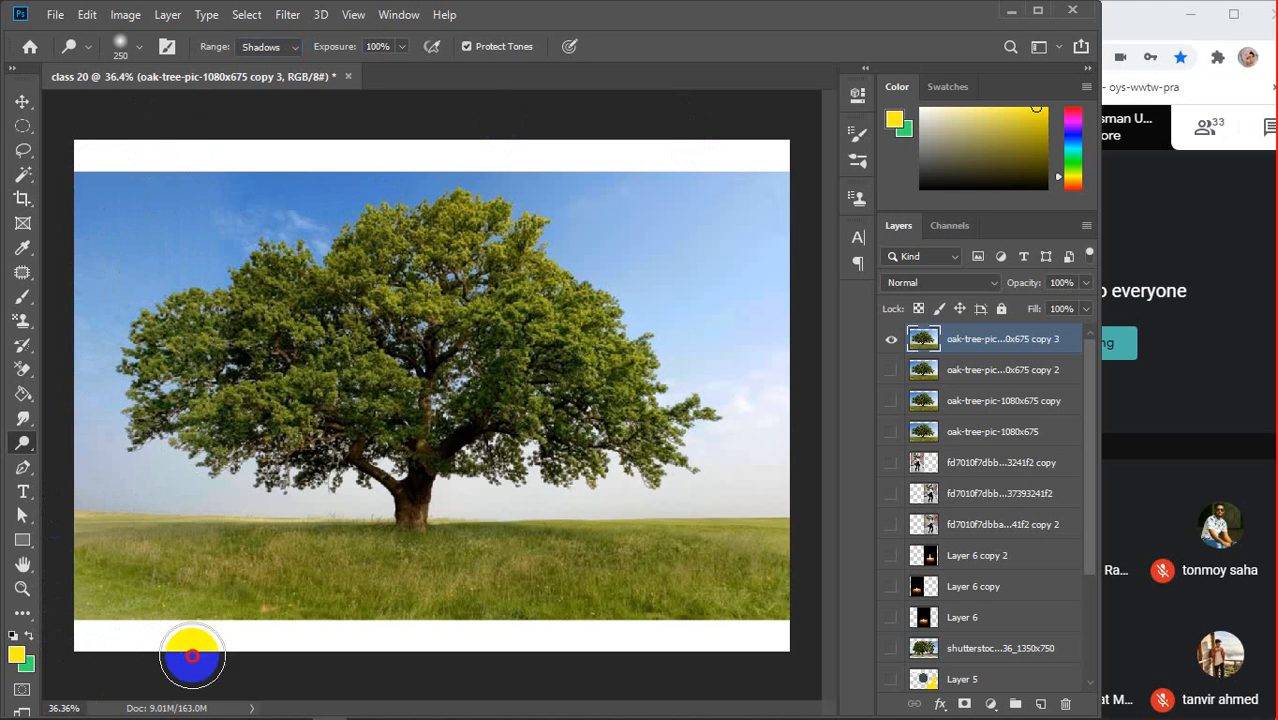
{"action": "mouse_move", "coordinate": [248, 585]}
{"action": "left_mouse_down"}
{"action": "mouse_move", "coordinate": [251, 608]}
{"action": "mouse_move", "coordinate": [271, 108]}
{"action": "mouse_move", "coordinate": [285, 290]}
{"action": "mouse_move", "coordinate": [271, 643]}
{"action": "mouse_move", "coordinate": [271, 114]}
{"action": "mouse_move", "coordinate": [178, 672]}
{"action": "mouse_move", "coordinate": [134, 503]}
{"action": "mouse_move", "coordinate": [123, 227]}
{"action": "mouse_move", "coordinate": [157, 205]}
{"action": "mouse_move", "coordinate": [261, 547]}
{"action": "mouse_move", "coordinate": [213, 500]}
{"action": "mouse_move", "coordinate": [131, 160]}
{"action": "mouse_move", "coordinate": [134, 562]}
{"action": "mouse_move", "coordinate": [248, 588]}
{"action": "mouse_move", "coordinate": [260, 260]}
{"action": "mouse_move", "coordinate": [277, 214]}
{"action": "mouse_move", "coordinate": [271, 633]}
{"action": "mouse_move", "coordinate": [257, 331]}
{"action": "mouse_move", "coordinate": [302, 265]}
{"action": "mouse_move", "coordinate": [285, 314]}
{"action": "mouse_move", "coordinate": [200, 177]}
{"action": "mouse_move", "coordinate": [163, 291]}
{"action": "left_mouse_up"}
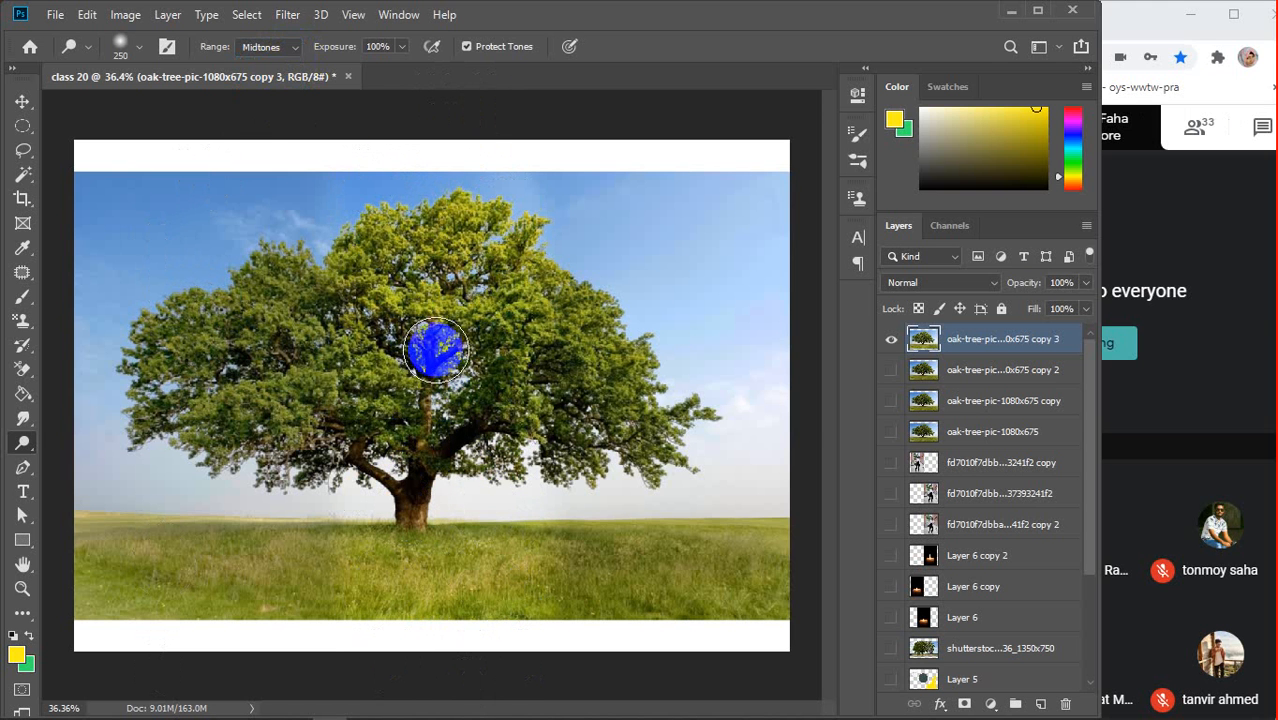
{"action": "mouse_move", "coordinate": [502, 184]}
{"action": "left_mouse_down"}
{"action": "mouse_move", "coordinate": [462, 615]}
{"action": "mouse_move", "coordinate": [457, 211]}
{"action": "mouse_move", "coordinate": [411, 607]}
{"action": "mouse_move", "coordinate": [374, 178]}
{"action": "mouse_move", "coordinate": [335, 608]}
{"action": "mouse_move", "coordinate": [335, 637]}
{"action": "mouse_move", "coordinate": [467, 243]}
{"action": "mouse_move", "coordinate": [466, 654]}
{"action": "left_mouse_up"}
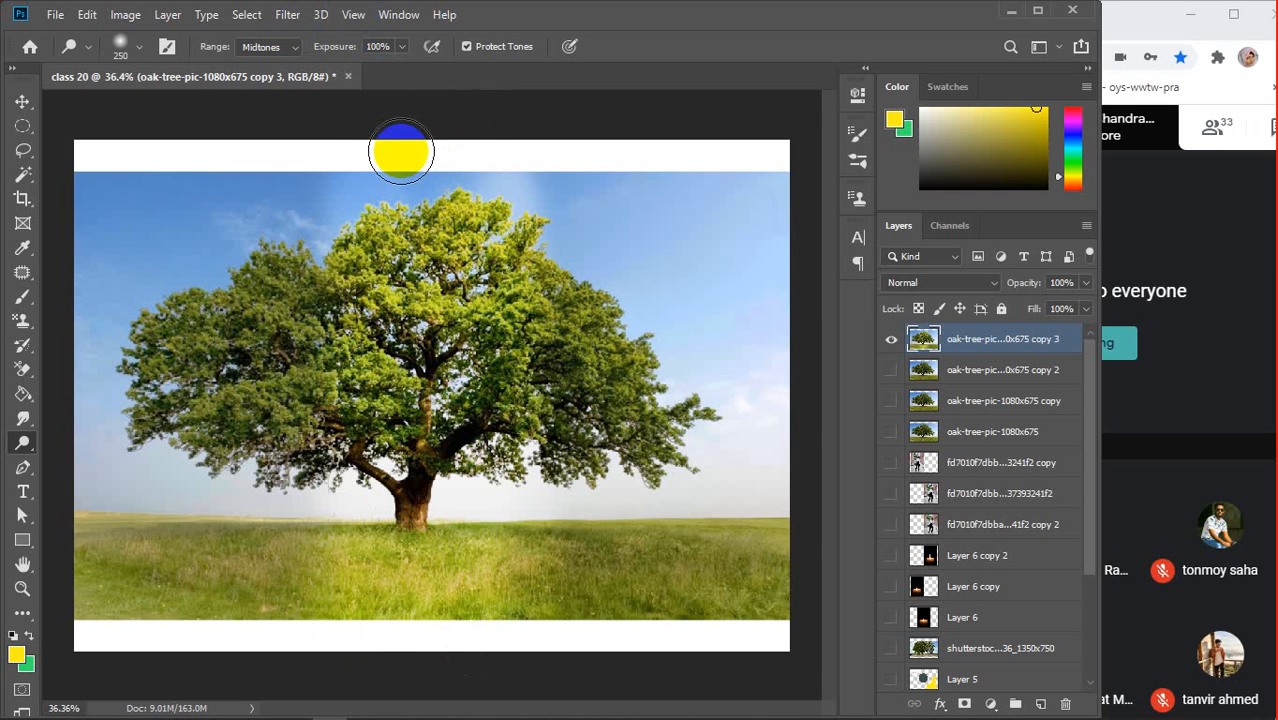
Try another Shadows dodge over the left part of the tree and grass, and undo the strokes
{"action": "left_click", "coordinate": [296, 48]}
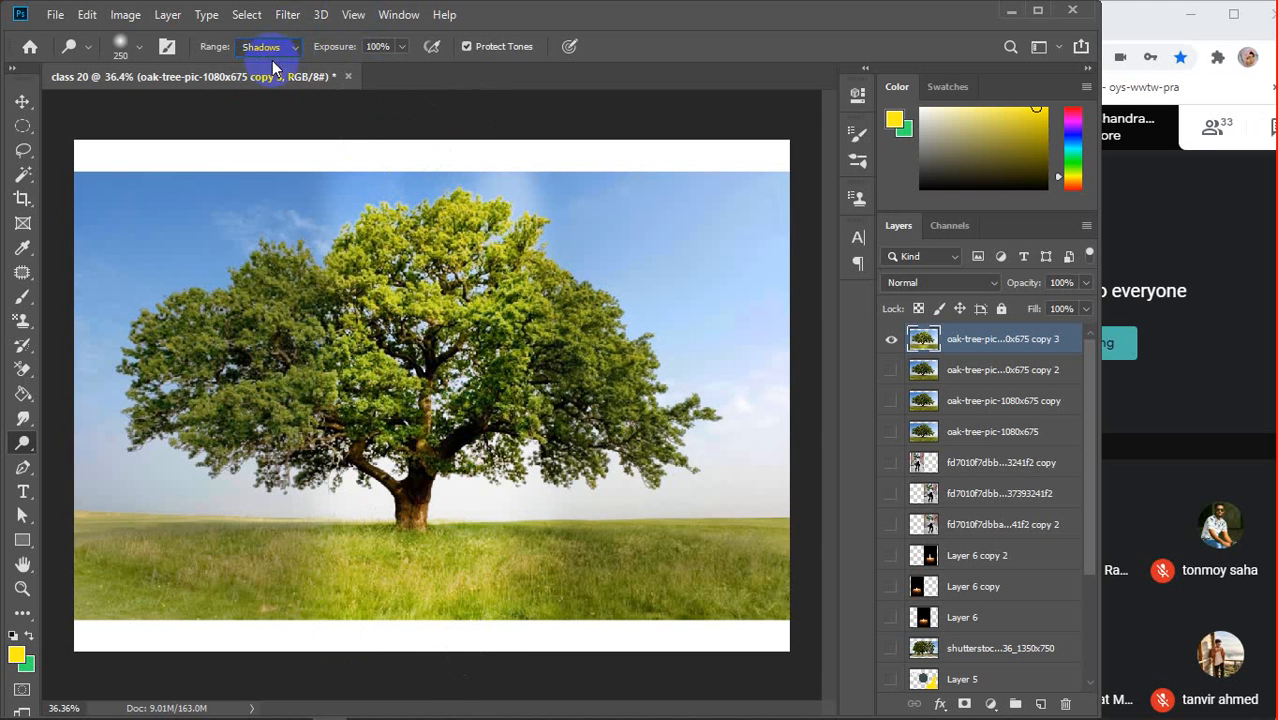
{"action": "mouse_move", "coordinate": [250, 270]}
{"action": "left_mouse_down"}
{"action": "mouse_move", "coordinate": [171, 471]}
{"action": "mouse_move", "coordinate": [200, 177]}
{"action": "mouse_move", "coordinate": [222, 171]}
{"action": "mouse_move", "coordinate": [268, 257]}
{"action": "mouse_move", "coordinate": [277, 117]}
{"action": "mouse_move", "coordinate": [280, 610]}
{"action": "left_mouse_up"}
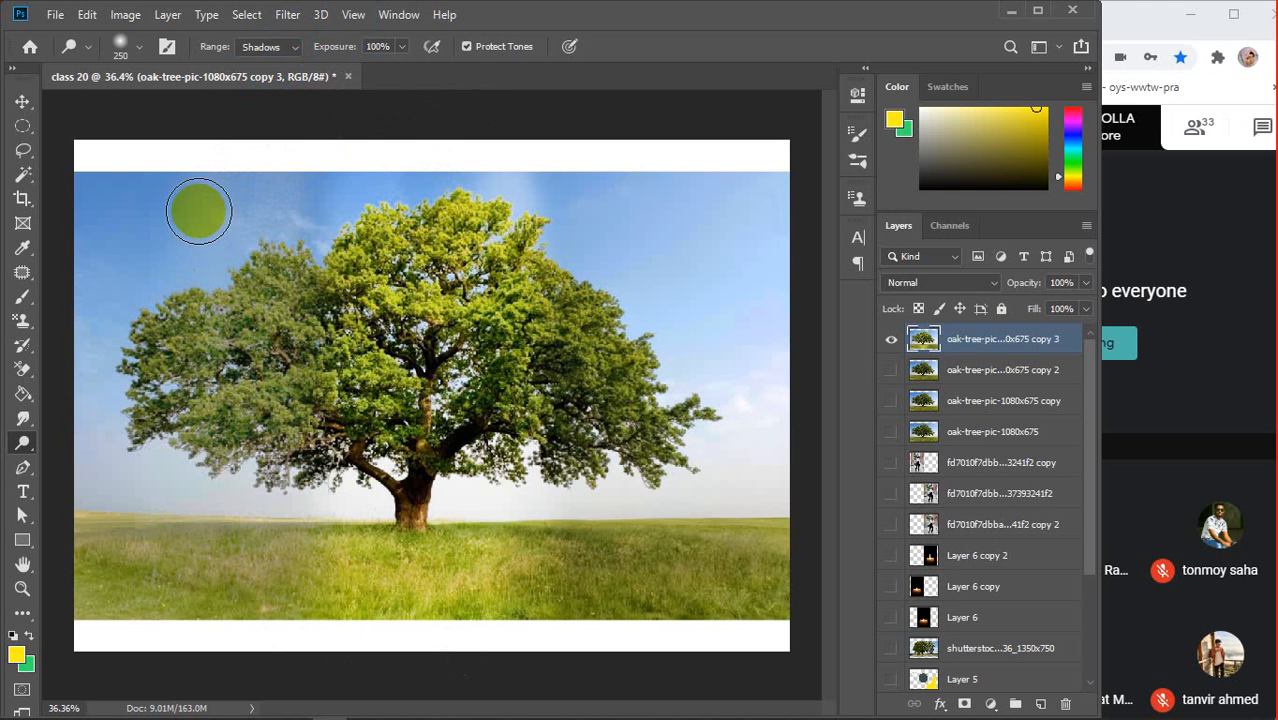
{"action": "key", "text": "ctrl+z"}
{"action": "key", "text": "ctrl+z"}
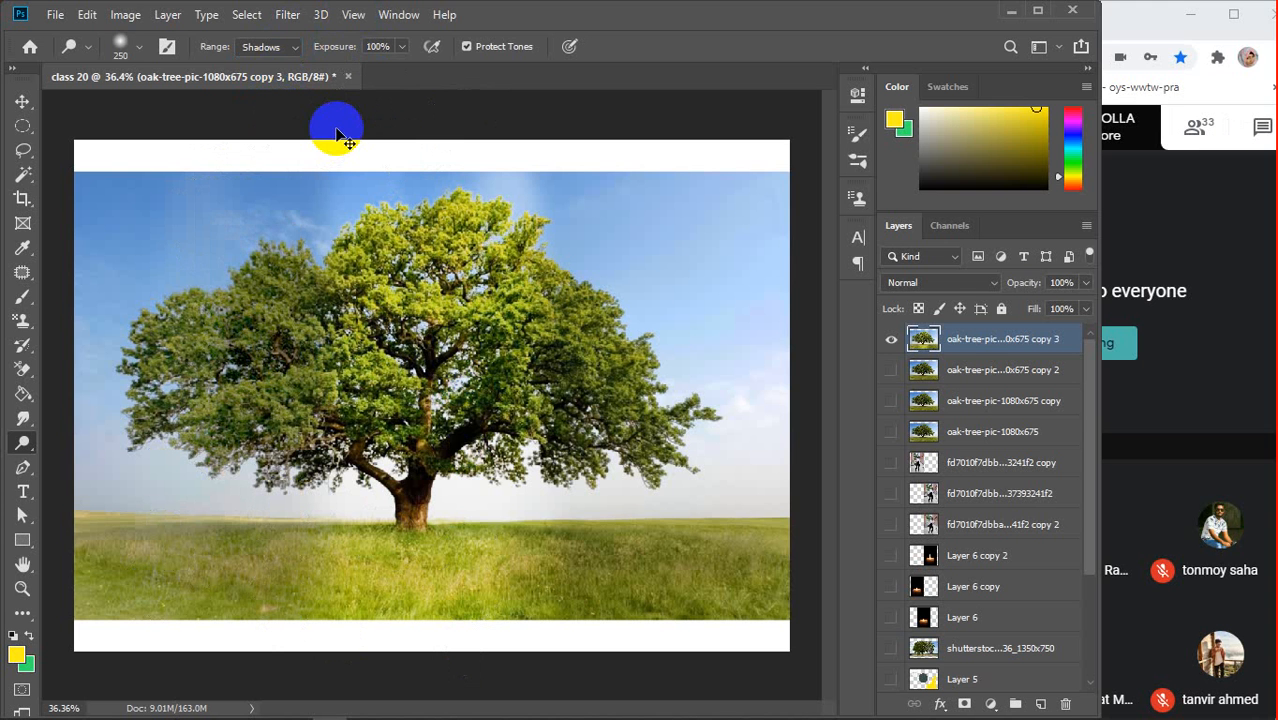
{"action": "key", "text": "ctrl+z"}
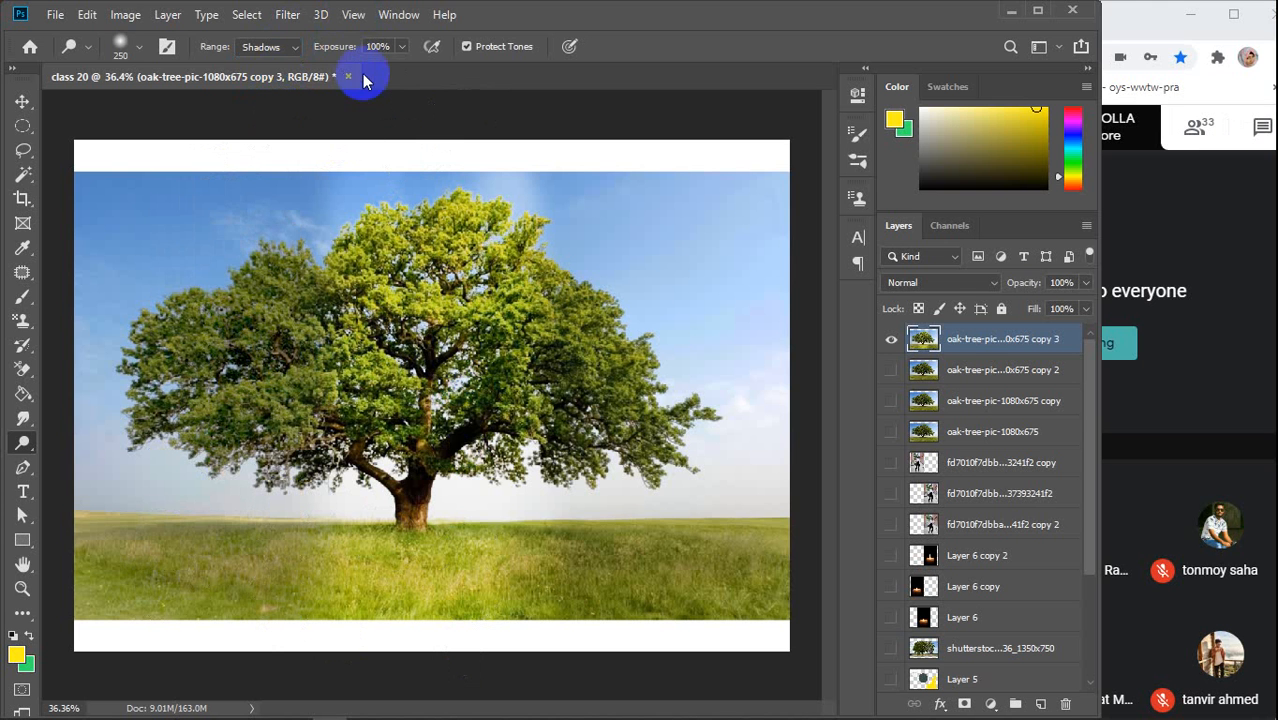
Switch the Dodge range to Highlights and lighten the right third of the image at 100% exposure
{"action": "left_click", "coordinate": [293, 47]}
{"action": "left_click", "coordinate": [263, 86]}
{"action": "mouse_move", "coordinate": [571, 185]}
{"action": "left_mouse_down"}
{"action": "mouse_move", "coordinate": [573, 401]}
{"action": "mouse_move", "coordinate": [662, 553]}
{"action": "mouse_move", "coordinate": [699, 163]}
{"action": "mouse_move", "coordinate": [731, 705]}
{"action": "mouse_move", "coordinate": [762, 289]}
{"action": "left_mouse_up"}
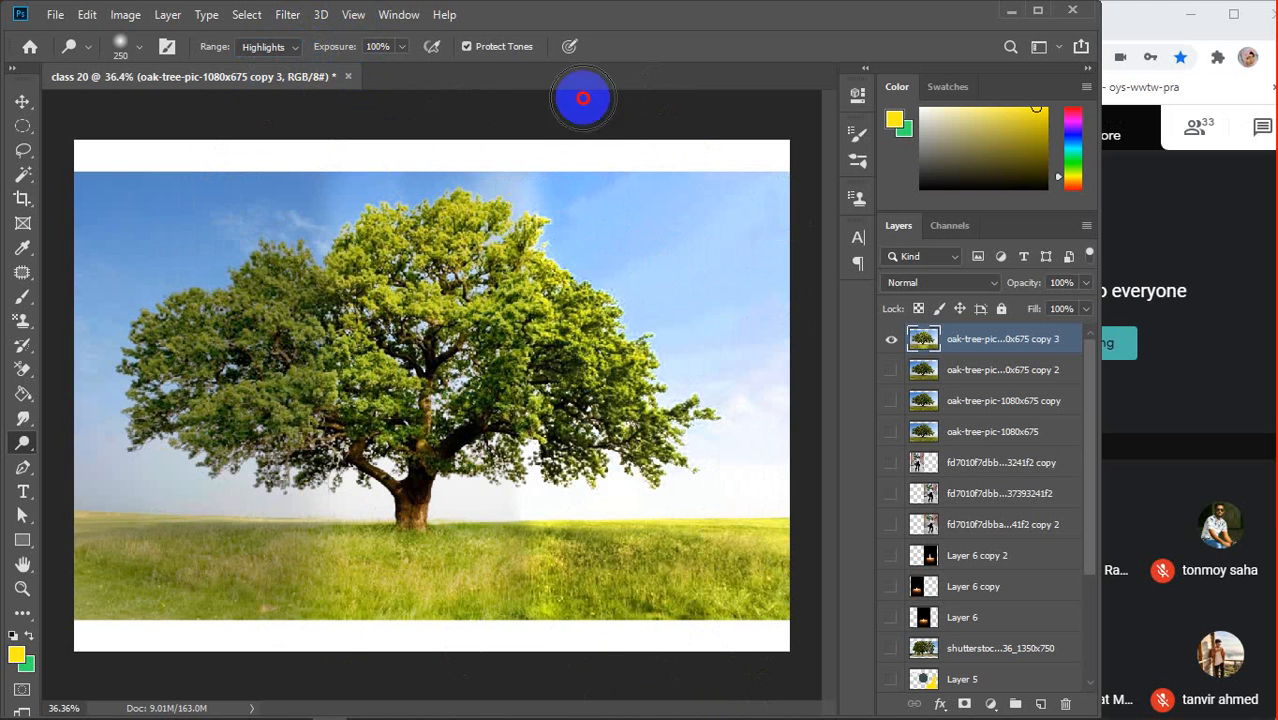
{"action": "mouse_move", "coordinate": [583, 98]}
{"action": "left_mouse_down"}
{"action": "mouse_move", "coordinate": [562, 605]}
{"action": "mouse_move", "coordinate": [593, 271]}
{"action": "mouse_move", "coordinate": [650, 86]}
{"action": "mouse_move", "coordinate": [647, 622]}
{"action": "mouse_move", "coordinate": [693, 590]}
{"action": "mouse_move", "coordinate": [779, 151]}
{"action": "mouse_move", "coordinate": [609, 499]}
{"action": "mouse_move", "coordinate": [588, 382]}
{"action": "mouse_move", "coordinate": [696, 20]}
{"action": "mouse_move", "coordinate": [653, 220]}
{"action": "mouse_move", "coordinate": [578, 218]}
{"action": "mouse_move", "coordinate": [665, 428]}
{"action": "mouse_move", "coordinate": [725, 437]}
{"action": "mouse_move", "coordinate": [765, 197]}
{"action": "mouse_move", "coordinate": [753, 653]}
{"action": "mouse_move", "coordinate": [616, 285]}
{"action": "mouse_move", "coordinate": [613, 485]}
{"action": "mouse_move", "coordinate": [641, 399]}
{"action": "mouse_move", "coordinate": [591, 280]}
{"action": "mouse_move", "coordinate": [559, 243]}
{"action": "mouse_move", "coordinate": [668, 448]}
{"action": "mouse_move", "coordinate": [548, 337]}
{"action": "mouse_move", "coordinate": [571, 451]}
{"action": "mouse_move", "coordinate": [549, 372]}
{"action": "mouse_move", "coordinate": [804, 396]}
{"action": "mouse_move", "coordinate": [707, 454]}
{"action": "mouse_move", "coordinate": [702, 337]}
{"action": "mouse_move", "coordinate": [593, 580]}
{"action": "mouse_move", "coordinate": [642, 594]}
{"action": "mouse_move", "coordinate": [598, 607]}
{"action": "left_mouse_up"}
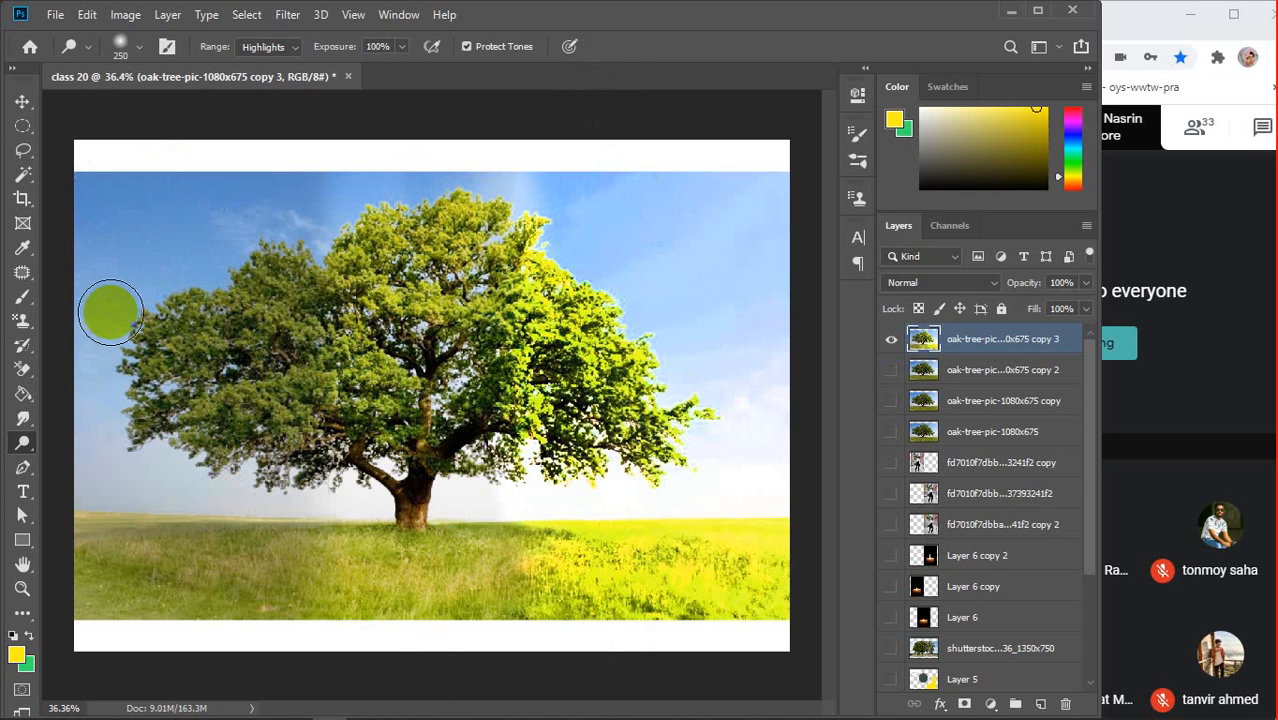
{"action": "left_click", "coordinate": [15, 428]}
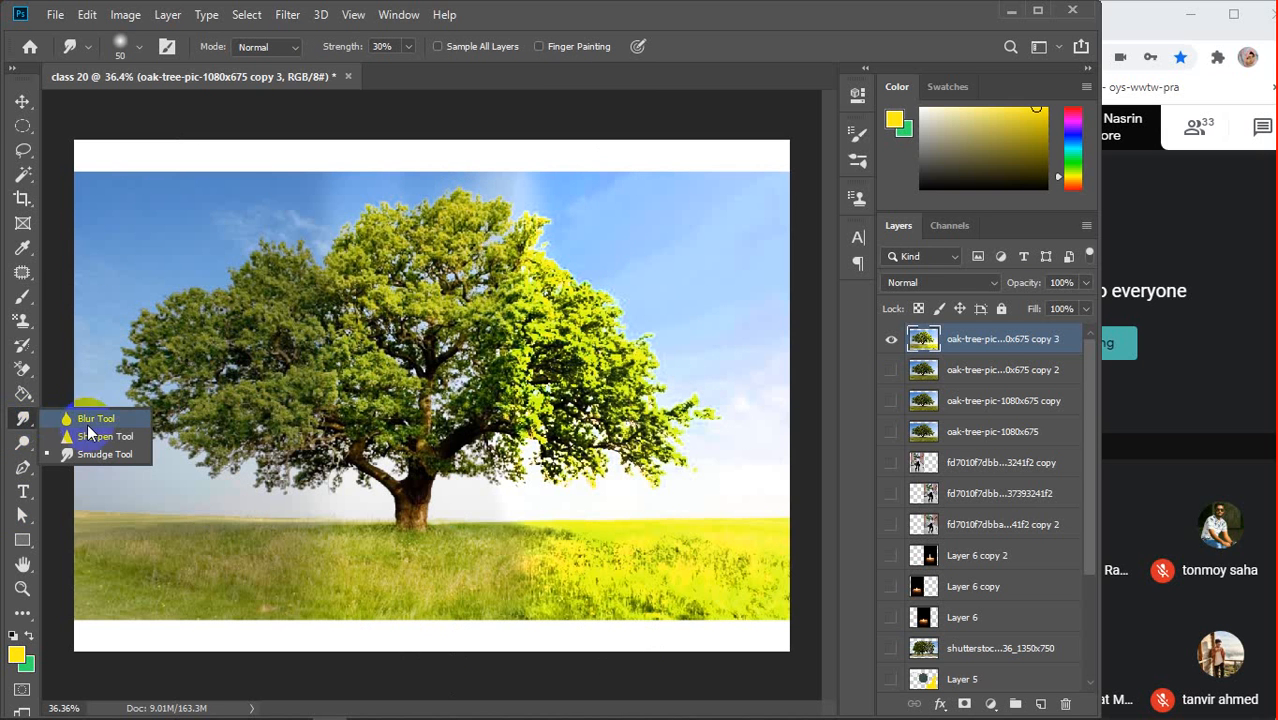
{"action": "left_click", "coordinate": [15, 443]}
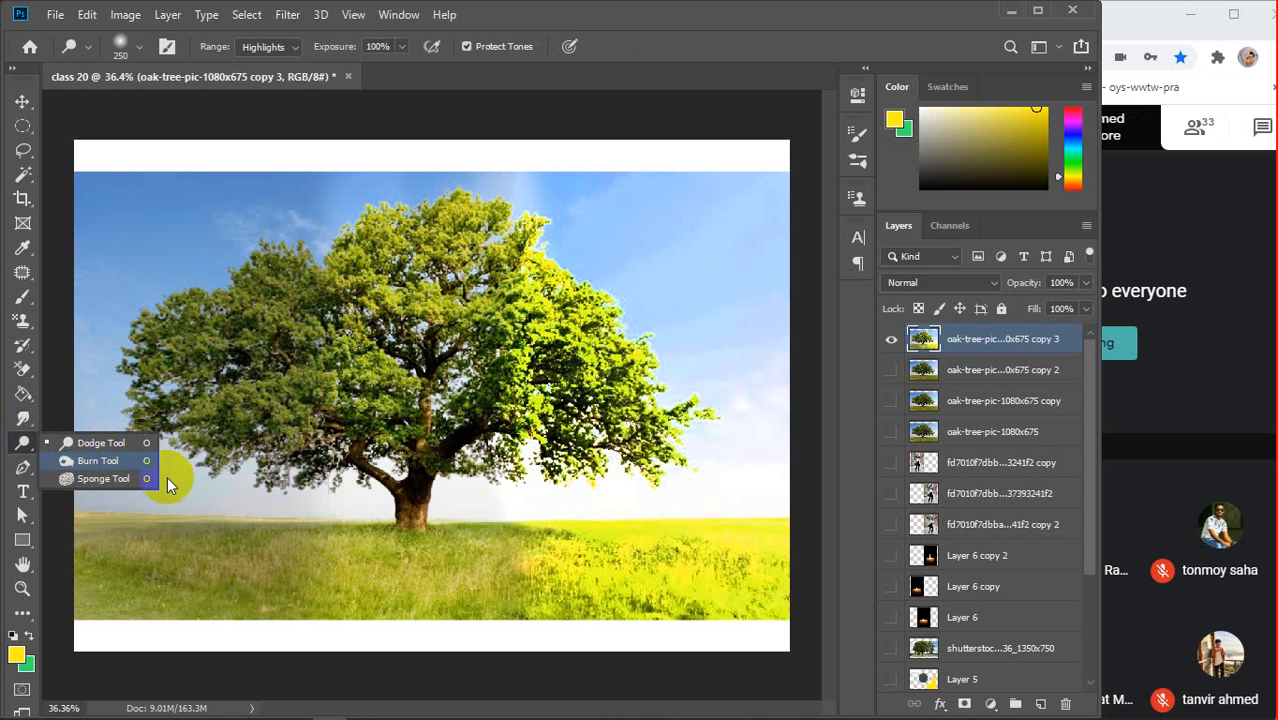
{"action": "left_click", "coordinate": [18, 428]}
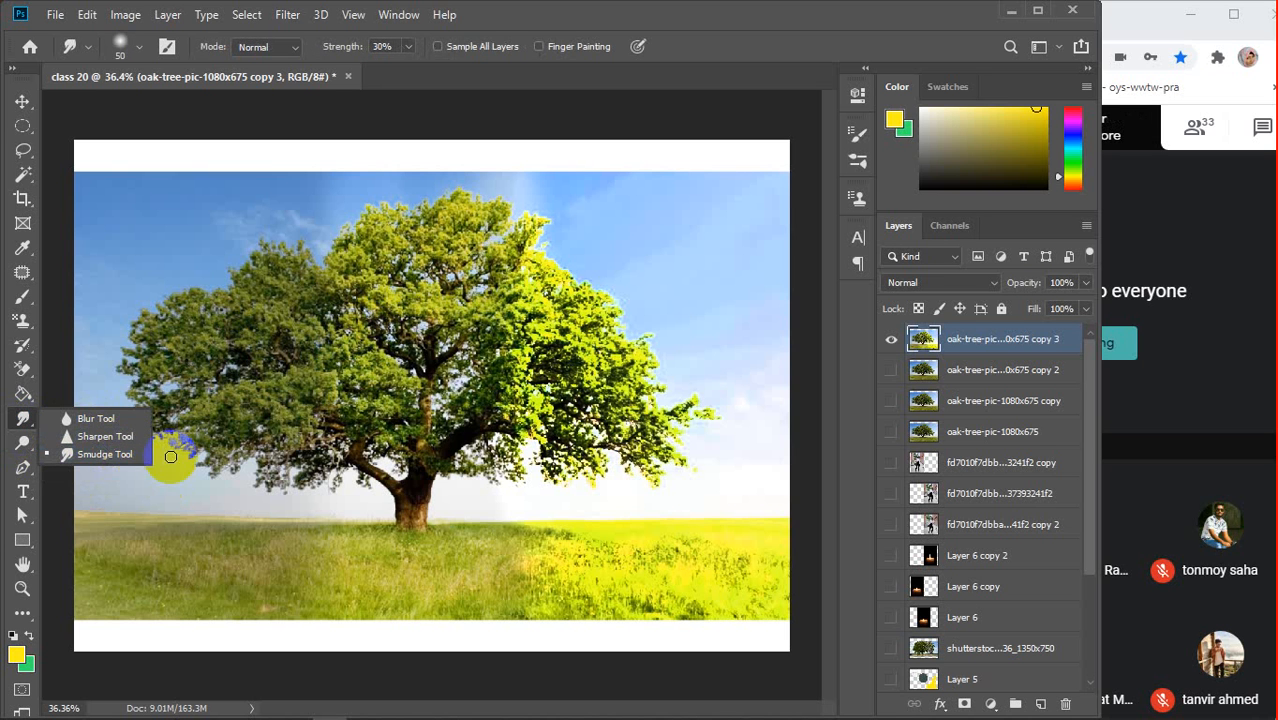
{"action": "left_click", "coordinate": [23, 445]}
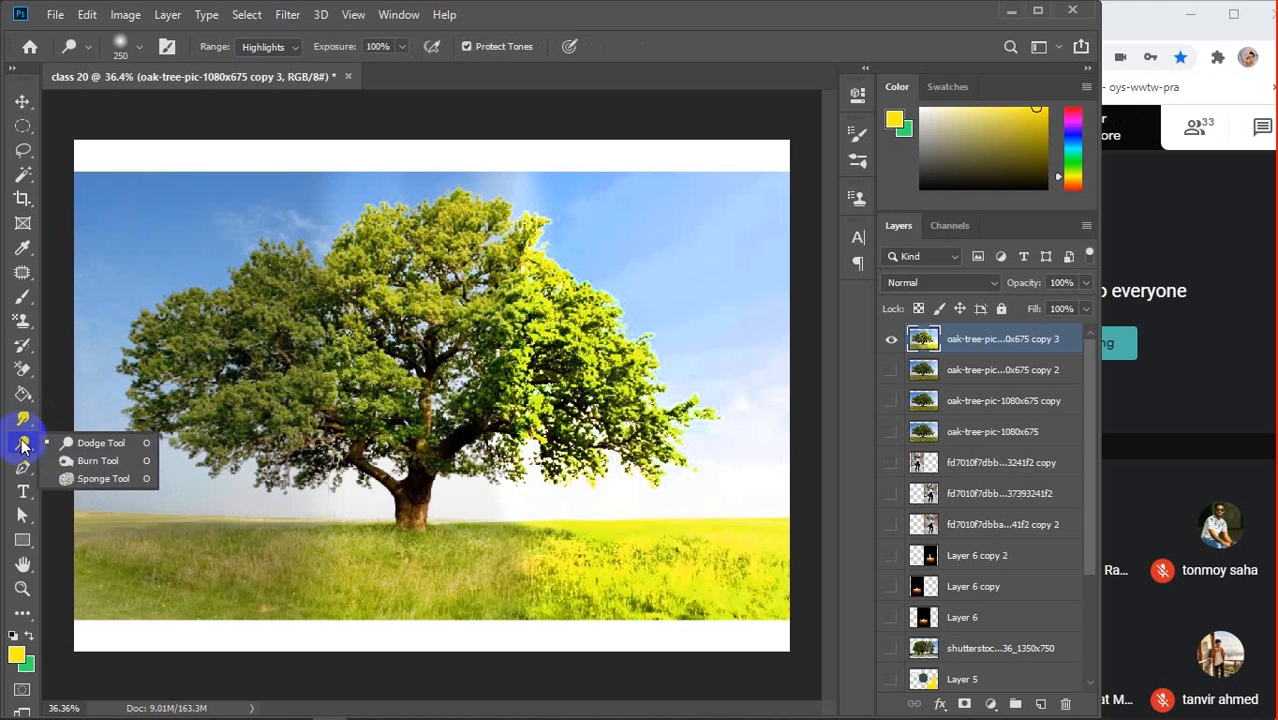
{"action": "left_click", "coordinate": [98, 443]}
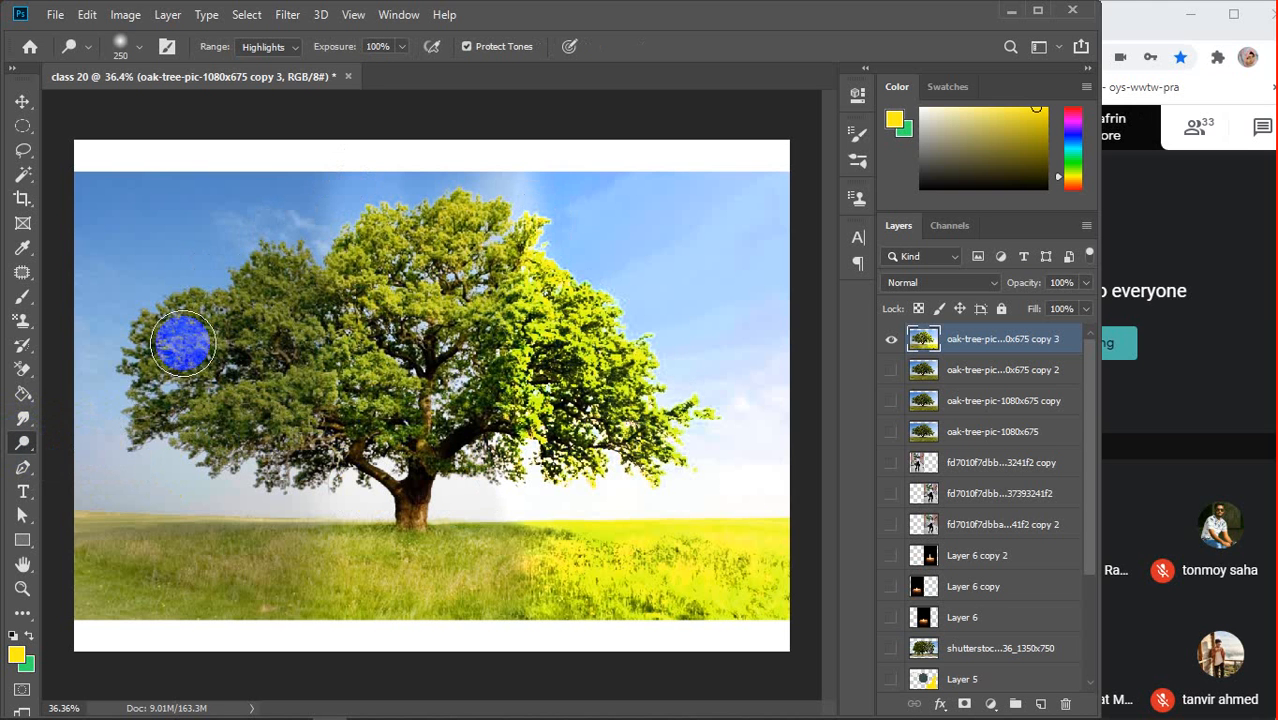
Hide oak tree copy 3, show and select copy 2, and dodge the highlights in the crown's upper right foliage
{"action": "left_click", "coordinate": [923, 341]}
{"action": "left_click", "coordinate": [891, 339]}
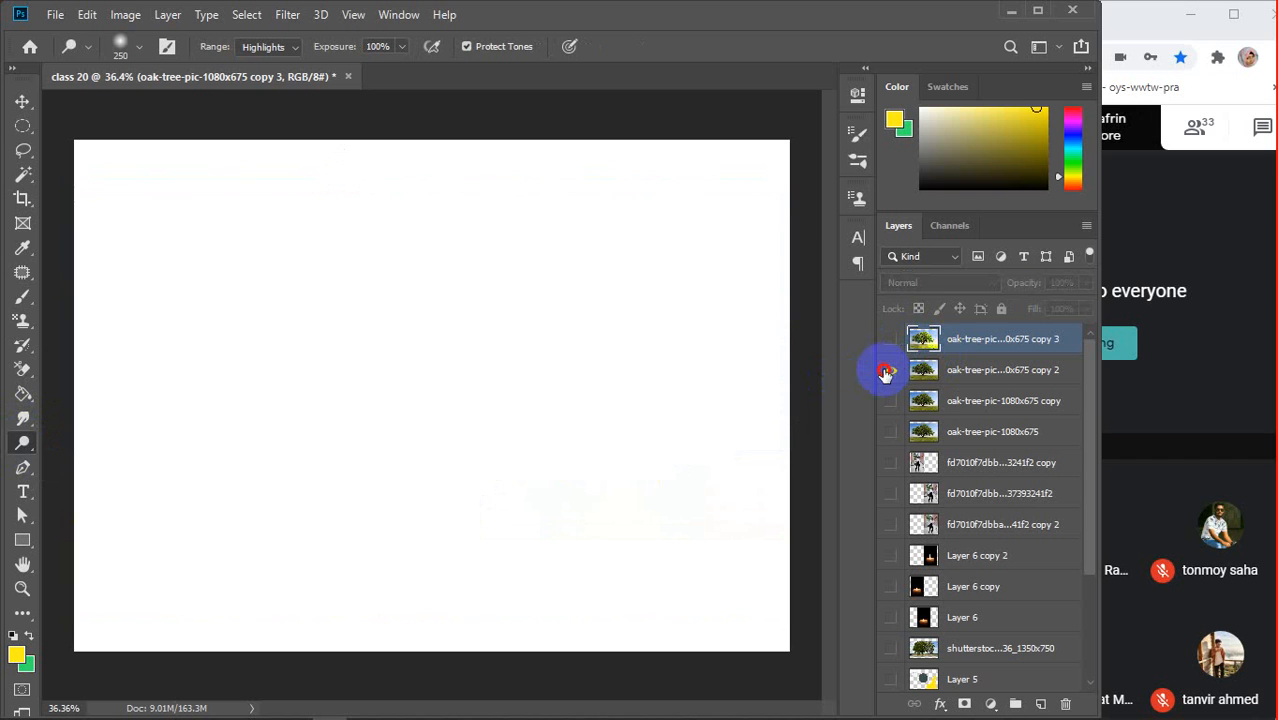
{"action": "left_click", "coordinate": [891, 370]}
{"action": "left_click", "coordinate": [985, 370]}
{"action": "left_click_drag", "start_coordinate": [448, 419], "coordinate": [422, 382]}
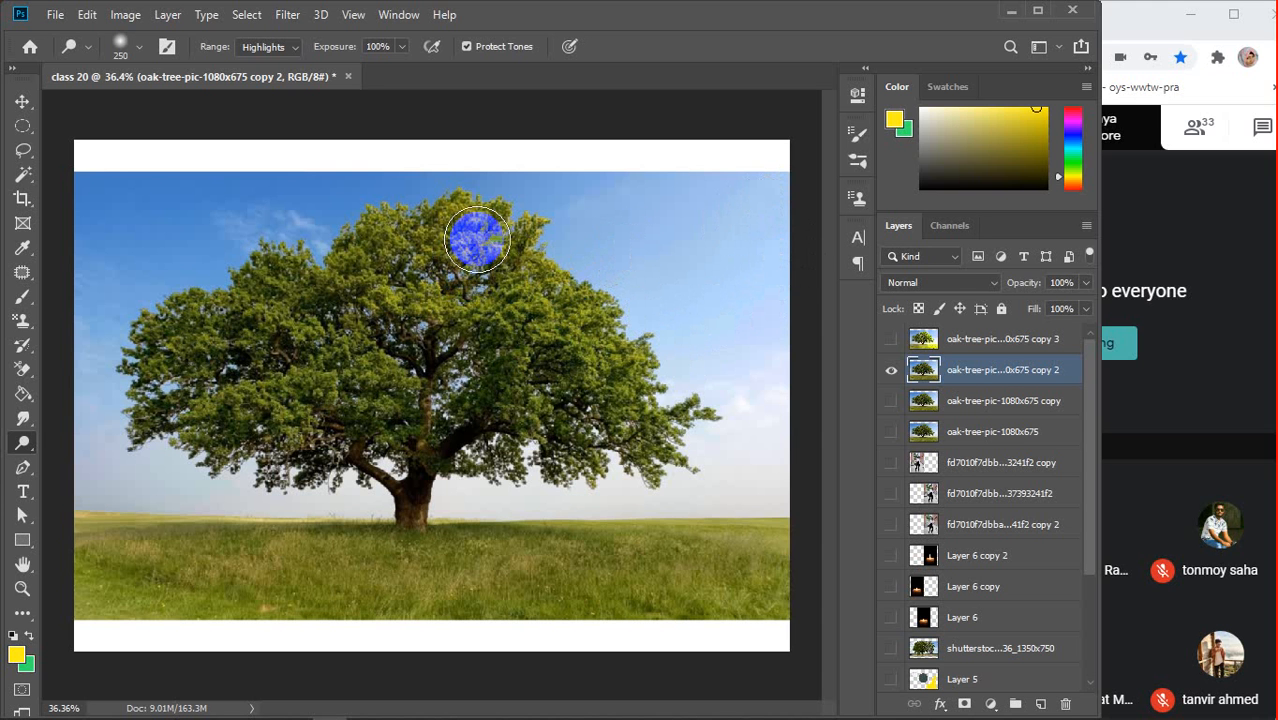
{"action": "mouse_move", "coordinate": [510, 255]}
{"action": "left_mouse_down"}
{"action": "mouse_move", "coordinate": [549, 307]}
{"action": "mouse_move", "coordinate": [584, 336]}
{"action": "mouse_move", "coordinate": [584, 321]}
{"action": "mouse_move", "coordinate": [588, 338]}
{"action": "mouse_move", "coordinate": [591, 321]}
{"action": "mouse_move", "coordinate": [620, 416]}
{"action": "mouse_move", "coordinate": [606, 391]}
{"action": "mouse_move", "coordinate": [621, 394]}
{"action": "mouse_move", "coordinate": [572, 358]}
{"action": "left_mouse_up"}
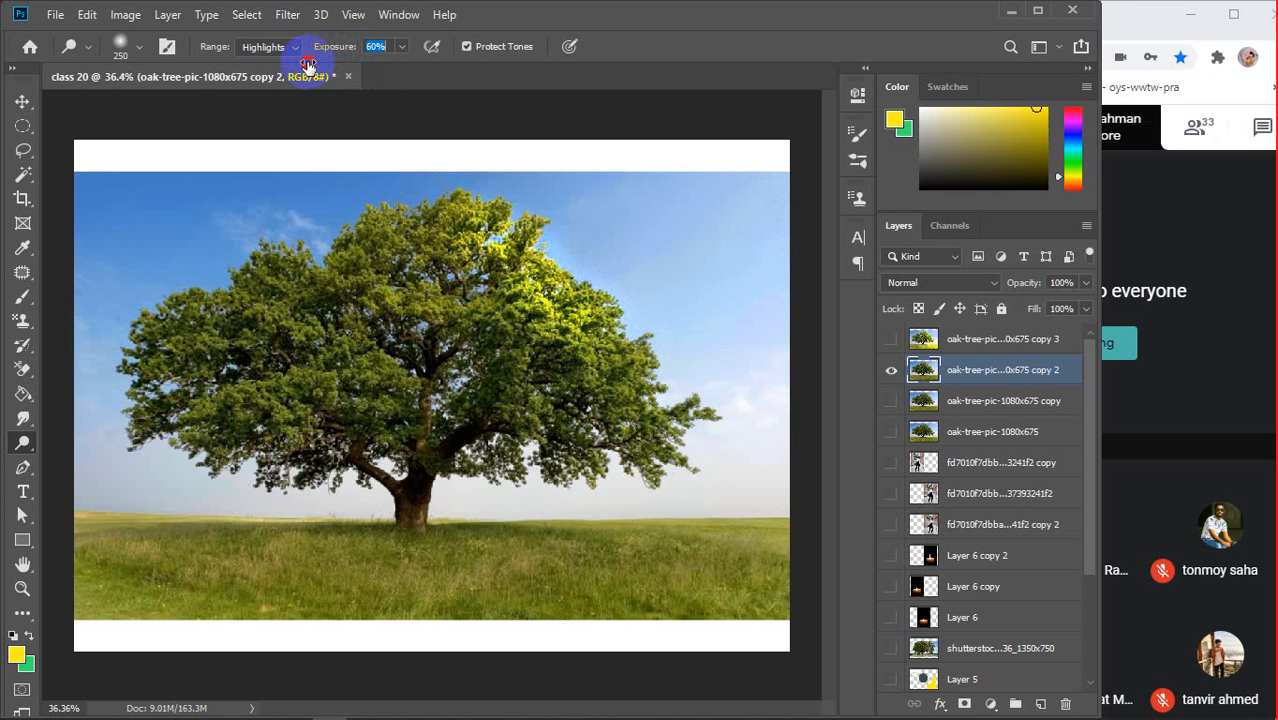
Set the Dodge exposure to 54% with a 175 px brush and lighten the foliage and sky on the image's right side
{"action": "left_click_drag", "start_coordinate": [308, 65], "coordinate": [302, 65]}
{"action": "mouse_move", "coordinate": [579, 337]}
{"action": "left_mouse_down"}
{"action": "mouse_move", "coordinate": [635, 409]}
{"action": "mouse_move", "coordinate": [627, 380]}
{"action": "mouse_move", "coordinate": [670, 478]}
{"action": "mouse_move", "coordinate": [663, 423]}
{"action": "mouse_move", "coordinate": [687, 420]}
{"action": "mouse_move", "coordinate": [619, 458]}
{"action": "mouse_move", "coordinate": [633, 444]}
{"action": "mouse_move", "coordinate": [662, 456]}
{"action": "mouse_move", "coordinate": [700, 425]}
{"action": "mouse_move", "coordinate": [423, 485]}
{"action": "mouse_move", "coordinate": [515, 445]}
{"action": "mouse_move", "coordinate": [650, 448]}
{"action": "left_mouse_up"}
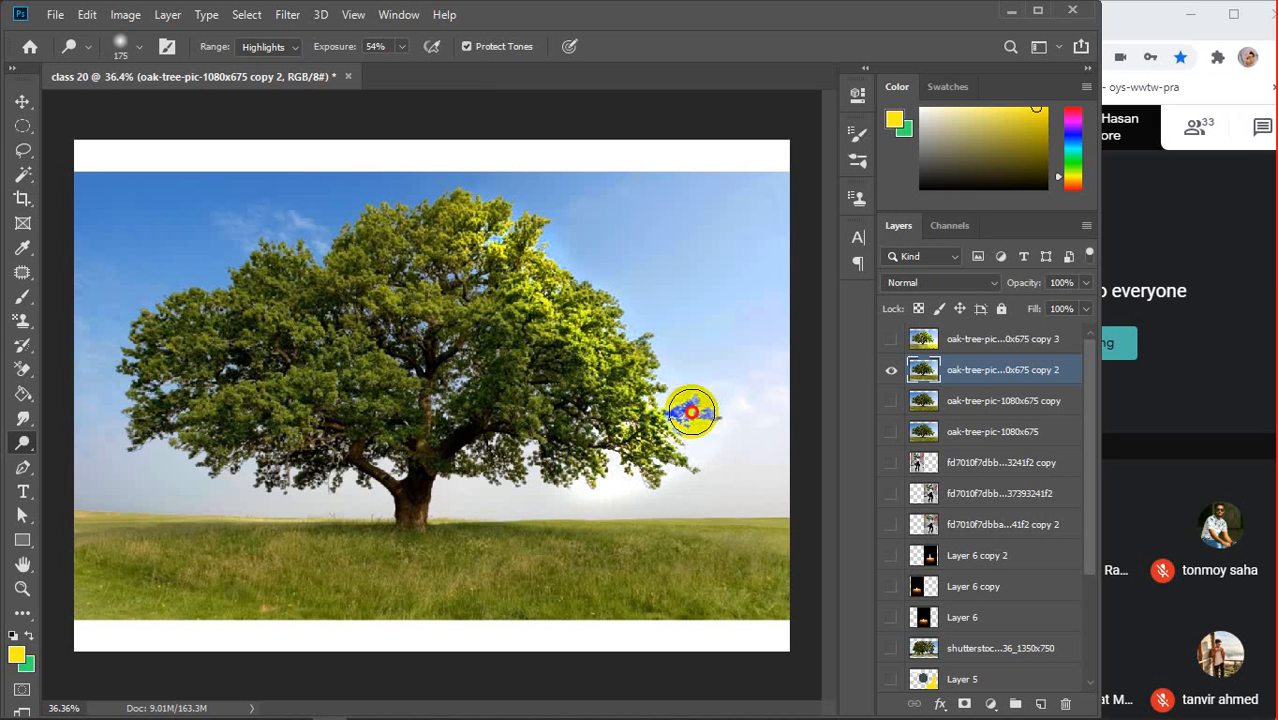
{"action": "mouse_move", "coordinate": [691, 411]}
{"action": "left_mouse_down"}
{"action": "mouse_move", "coordinate": [655, 462]}
{"action": "mouse_move", "coordinate": [563, 439]}
{"action": "mouse_move", "coordinate": [573, 366]}
{"action": "mouse_move", "coordinate": [518, 352]}
{"action": "left_mouse_up"}
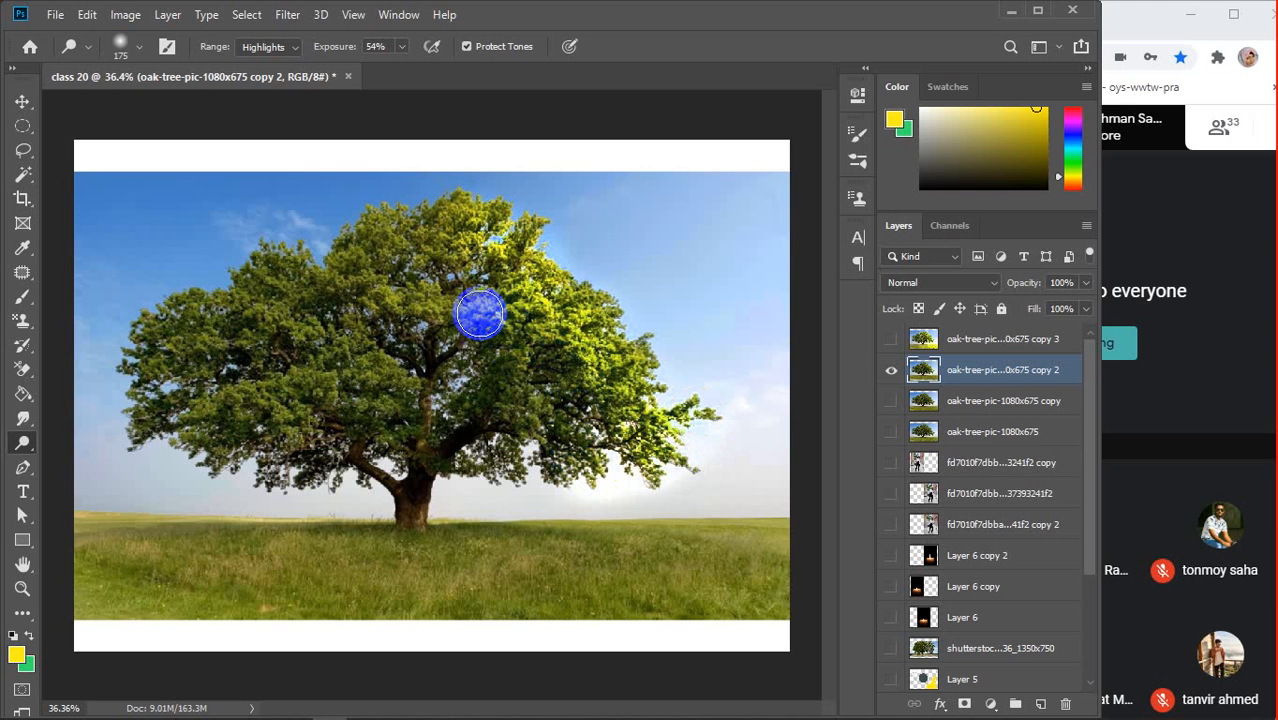
{"action": "mouse_move", "coordinate": [480, 314]}
{"action": "left_mouse_down"}
{"action": "mouse_move", "coordinate": [512, 314]}
{"action": "mouse_move", "coordinate": [434, 315]}
{"action": "mouse_move", "coordinate": [449, 298]}
{"action": "mouse_move", "coordinate": [450, 241]}
{"action": "mouse_move", "coordinate": [321, 333]}
{"action": "mouse_move", "coordinate": [412, 237]}
{"action": "mouse_move", "coordinate": [464, 209]}
{"action": "mouse_move", "coordinate": [268, 236]}
{"action": "mouse_move", "coordinate": [319, 273]}
{"action": "mouse_move", "coordinate": [444, 236]}
{"action": "mouse_move", "coordinate": [441, 218]}
{"action": "mouse_move", "coordinate": [459, 207]}
{"action": "mouse_move", "coordinate": [520, 229]}
{"action": "left_mouse_up"}
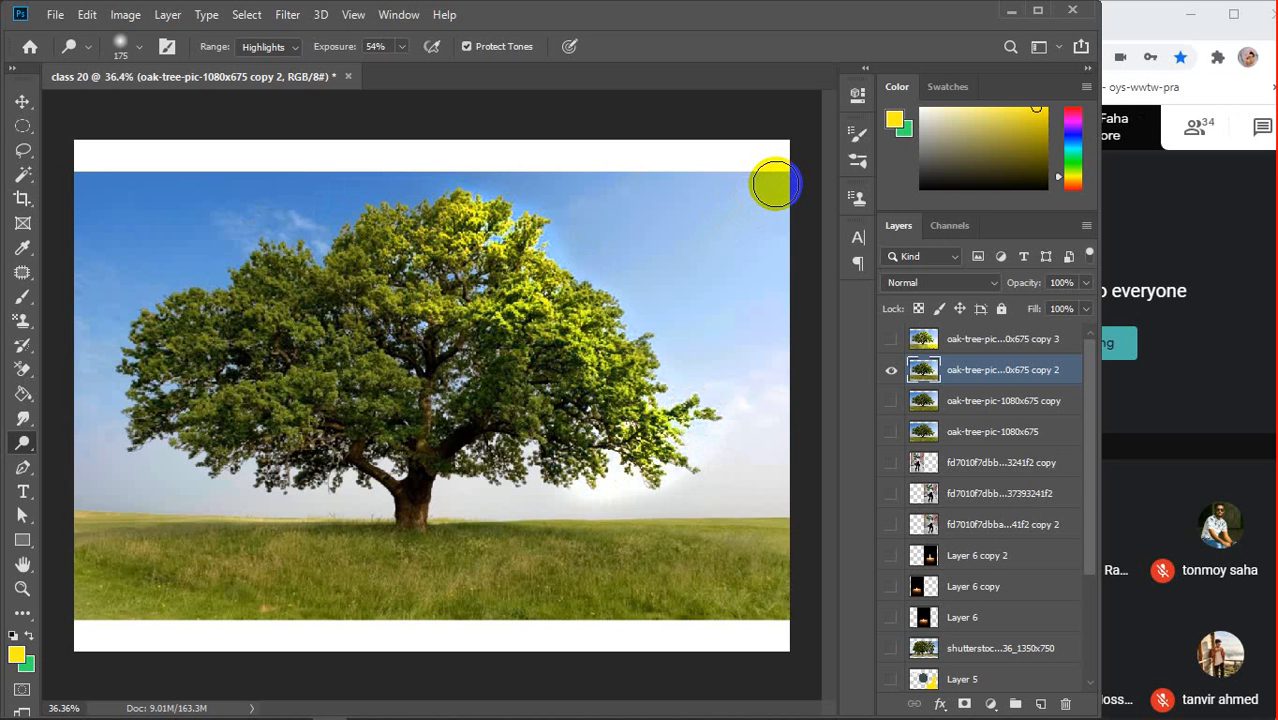
{"action": "mouse_move", "coordinate": [775, 184]}
{"action": "left_mouse_down"}
{"action": "mouse_move", "coordinate": [786, 490]}
{"action": "mouse_move", "coordinate": [727, 499]}
{"action": "left_mouse_up"}
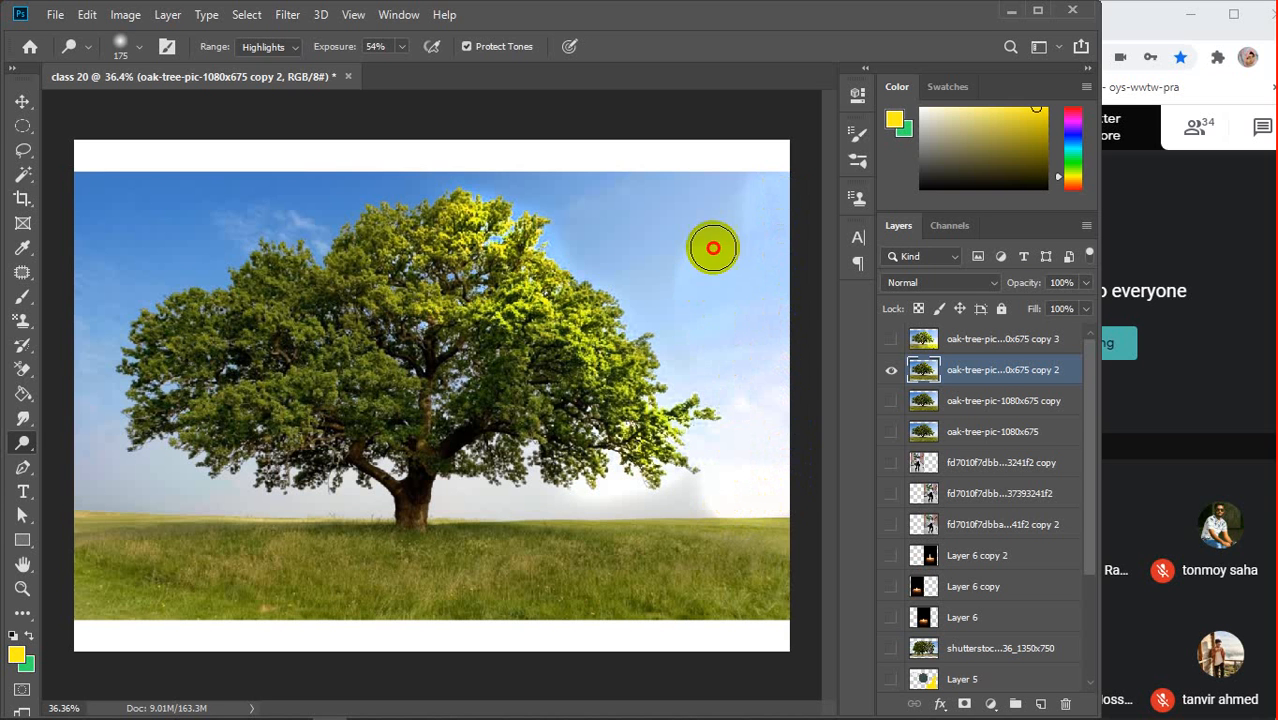
{"action": "mouse_move", "coordinate": [713, 248]}
{"action": "left_mouse_down"}
{"action": "mouse_move", "coordinate": [723, 160]}
{"action": "mouse_move", "coordinate": [678, 173]}
{"action": "mouse_move", "coordinate": [675, 292]}
{"action": "mouse_move", "coordinate": [644, 229]}
{"action": "mouse_move", "coordinate": [570, 154]}
{"action": "mouse_move", "coordinate": [467, 160]}
{"action": "mouse_move", "coordinate": [582, 197]}
{"action": "mouse_move", "coordinate": [620, 248]}
{"action": "mouse_move", "coordinate": [615, 270]}
{"action": "mouse_move", "coordinate": [559, 238]}
{"action": "mouse_move", "coordinate": [583, 212]}
{"action": "mouse_move", "coordinate": [693, 351]}
{"action": "mouse_move", "coordinate": [724, 494]}
{"action": "mouse_move", "coordinate": [471, 501]}
{"action": "mouse_move", "coordinate": [785, 487]}
{"action": "left_mouse_up"}
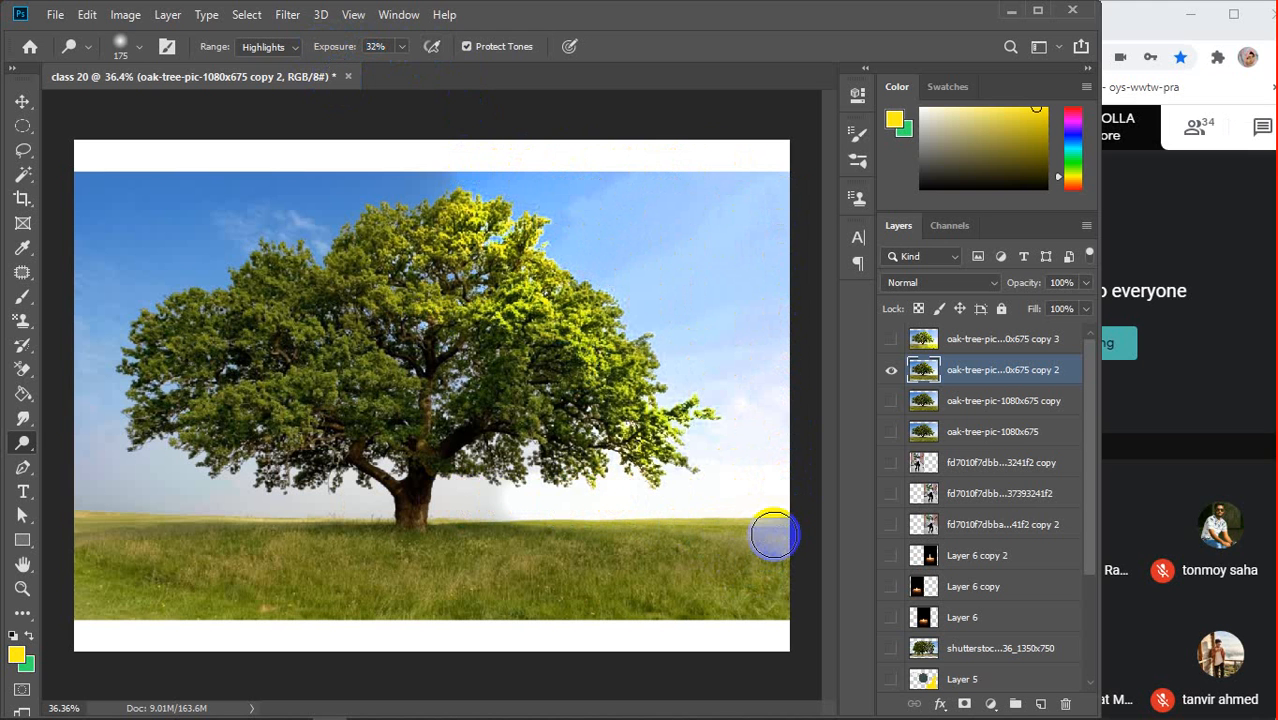
Lower the Dodge exposure to 32% and lighten the highlights in the grass right of the trunk
{"action": "mouse_move", "coordinate": [774, 535]}
{"action": "left_mouse_down"}
{"action": "mouse_move", "coordinate": [677, 554]}
{"action": "mouse_move", "coordinate": [665, 572]}
{"action": "left_mouse_up"}
{"action": "mouse_move", "coordinate": [775, 542]}
{"action": "left_mouse_down"}
{"action": "mouse_move", "coordinate": [765, 608]}
{"action": "mouse_move", "coordinate": [727, 582]}
{"action": "mouse_move", "coordinate": [800, 587]}
{"action": "mouse_move", "coordinate": [819, 613]}
{"action": "mouse_move", "coordinate": [599, 636]}
{"action": "mouse_move", "coordinate": [693, 528]}
{"action": "mouse_move", "coordinate": [540, 560]}
{"action": "left_mouse_up"}
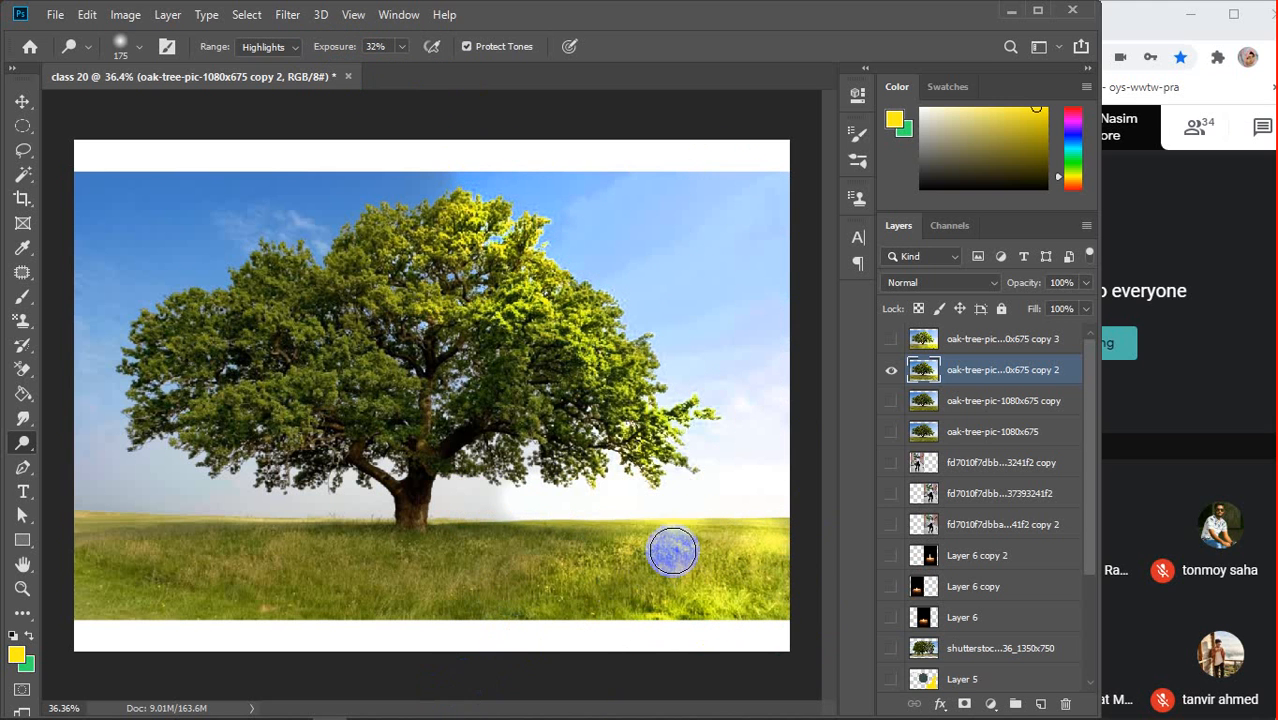
{"action": "left_click_drag", "start_coordinate": [673, 552], "coordinate": [468, 670]}
{"action": "mouse_move", "coordinate": [620, 524]}
{"action": "left_mouse_down"}
{"action": "mouse_move", "coordinate": [448, 583]}
{"action": "mouse_move", "coordinate": [571, 566]}
{"action": "mouse_move", "coordinate": [525, 591]}
{"action": "mouse_move", "coordinate": [576, 566]}
{"action": "mouse_move", "coordinate": [559, 613]}
{"action": "mouse_move", "coordinate": [521, 557]}
{"action": "left_mouse_up"}
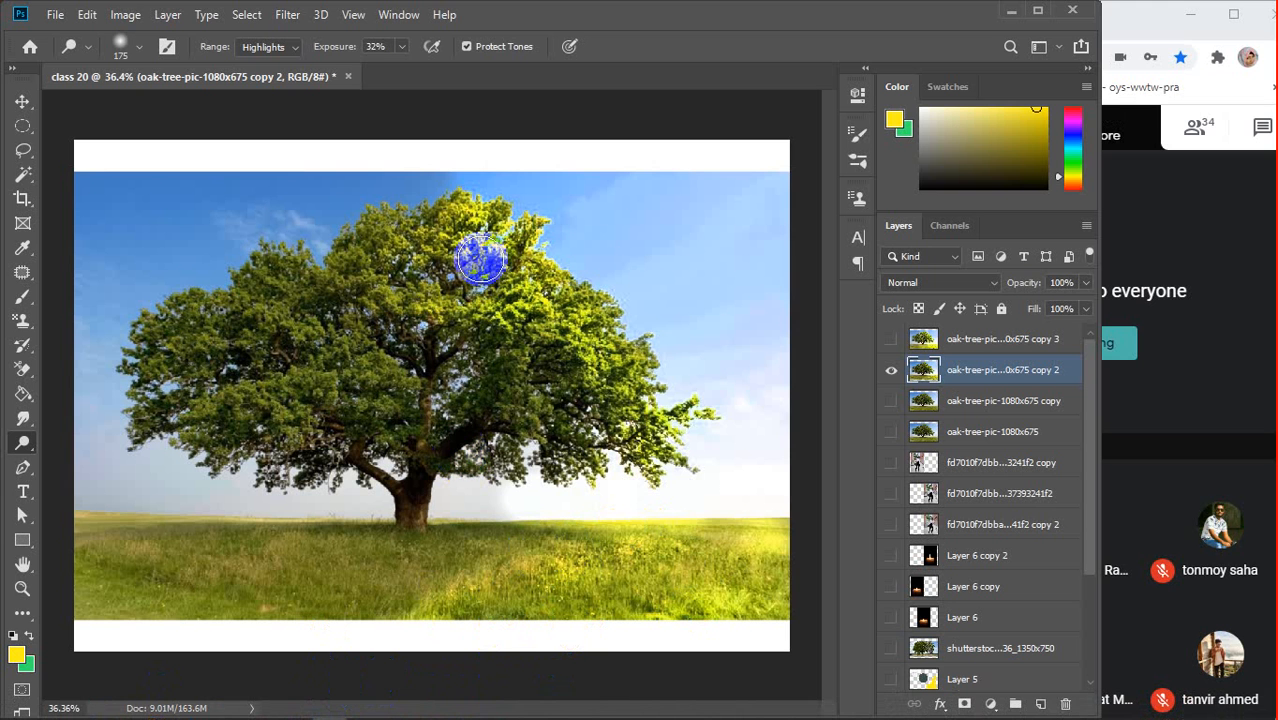
Lighten the highlights across the top and left foliage of the tree at 32% exposure
{"action": "mouse_move", "coordinate": [481, 260]}
{"action": "left_mouse_down"}
{"action": "mouse_move", "coordinate": [497, 207]}
{"action": "mouse_move", "coordinate": [404, 222]}
{"action": "mouse_move", "coordinate": [452, 216]}
{"action": "mouse_move", "coordinate": [356, 258]}
{"action": "mouse_move", "coordinate": [416, 227]}
{"action": "left_mouse_up"}
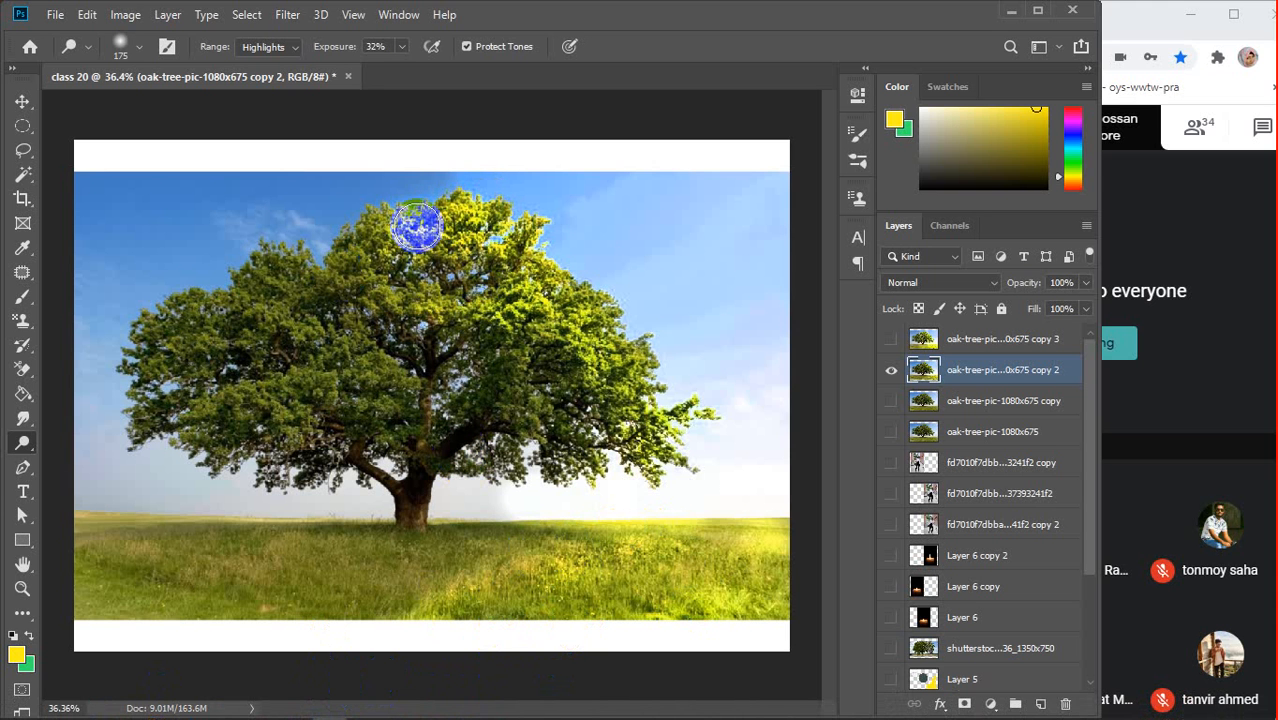
{"action": "mouse_move", "coordinate": [420, 291]}
{"action": "left_mouse_down"}
{"action": "mouse_move", "coordinate": [142, 312]}
{"action": "mouse_move", "coordinate": [340, 274]}
{"action": "mouse_move", "coordinate": [141, 300]}
{"action": "left_mouse_up"}
{"action": "mouse_move", "coordinate": [329, 375]}
{"action": "left_mouse_down"}
{"action": "mouse_move", "coordinate": [320, 354]}
{"action": "mouse_move", "coordinate": [365, 394]}
{"action": "mouse_move", "coordinate": [397, 397]}
{"action": "mouse_move", "coordinate": [247, 416]}
{"action": "mouse_move", "coordinate": [491, 389]}
{"action": "mouse_move", "coordinate": [485, 414]}
{"action": "mouse_move", "coordinate": [523, 481]}
{"action": "left_mouse_up"}
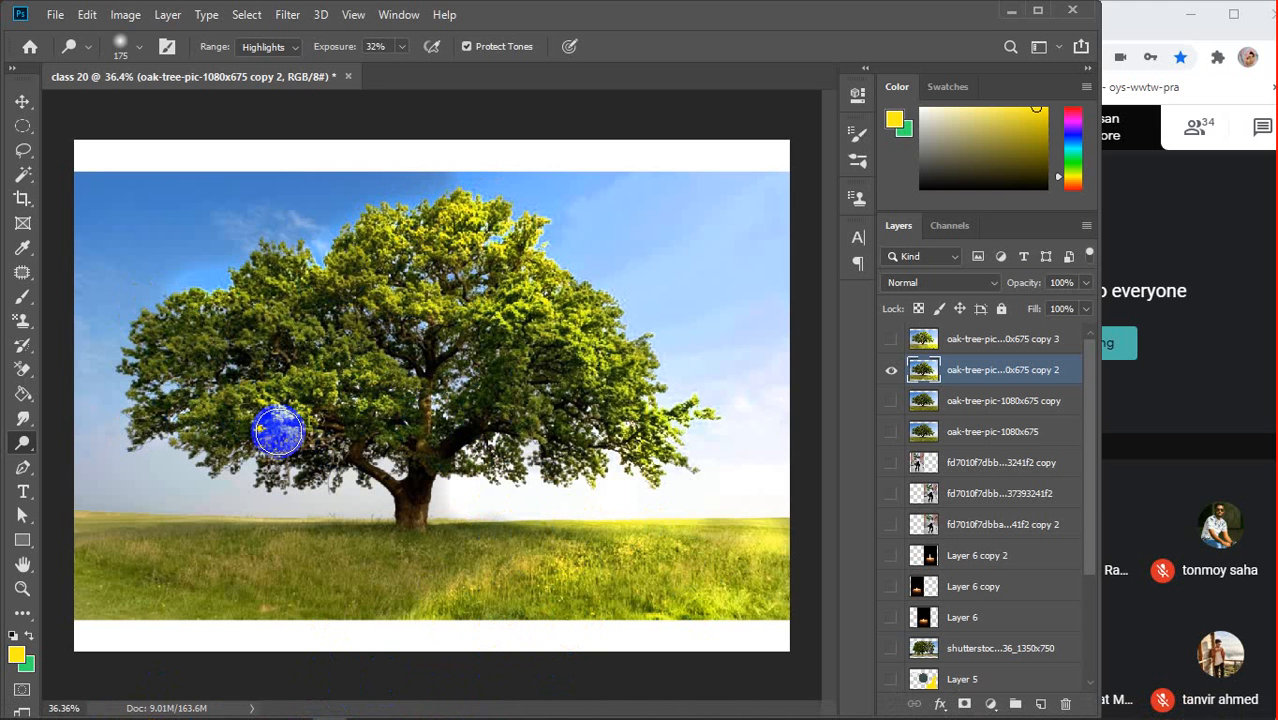
{"action": "mouse_move", "coordinate": [278, 431]}
{"action": "left_mouse_down"}
{"action": "mouse_move", "coordinate": [363, 191]}
{"action": "mouse_move", "coordinate": [236, 294]}
{"action": "left_mouse_up"}
Switch the Dodge range to Shadows and lighten the tree trunk and lower branches
{"action": "right_click", "coordinate": [21, 445]}
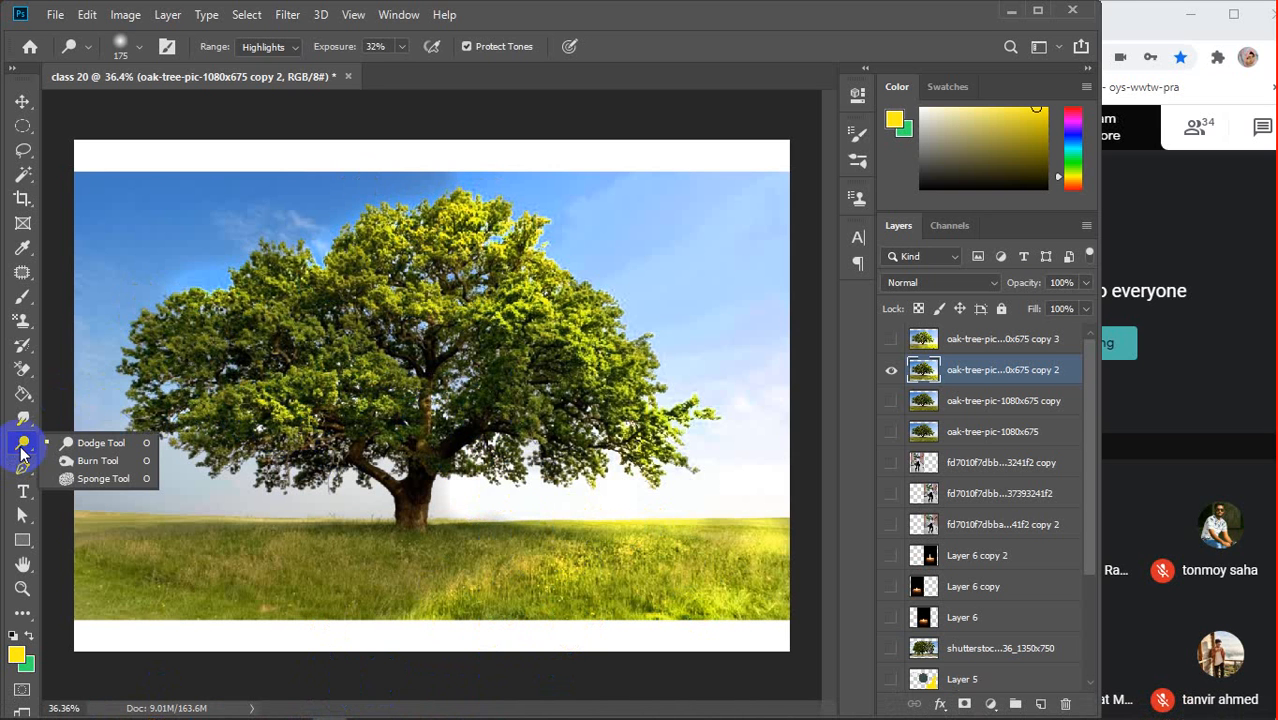
{"action": "left_click", "coordinate": [293, 49]}
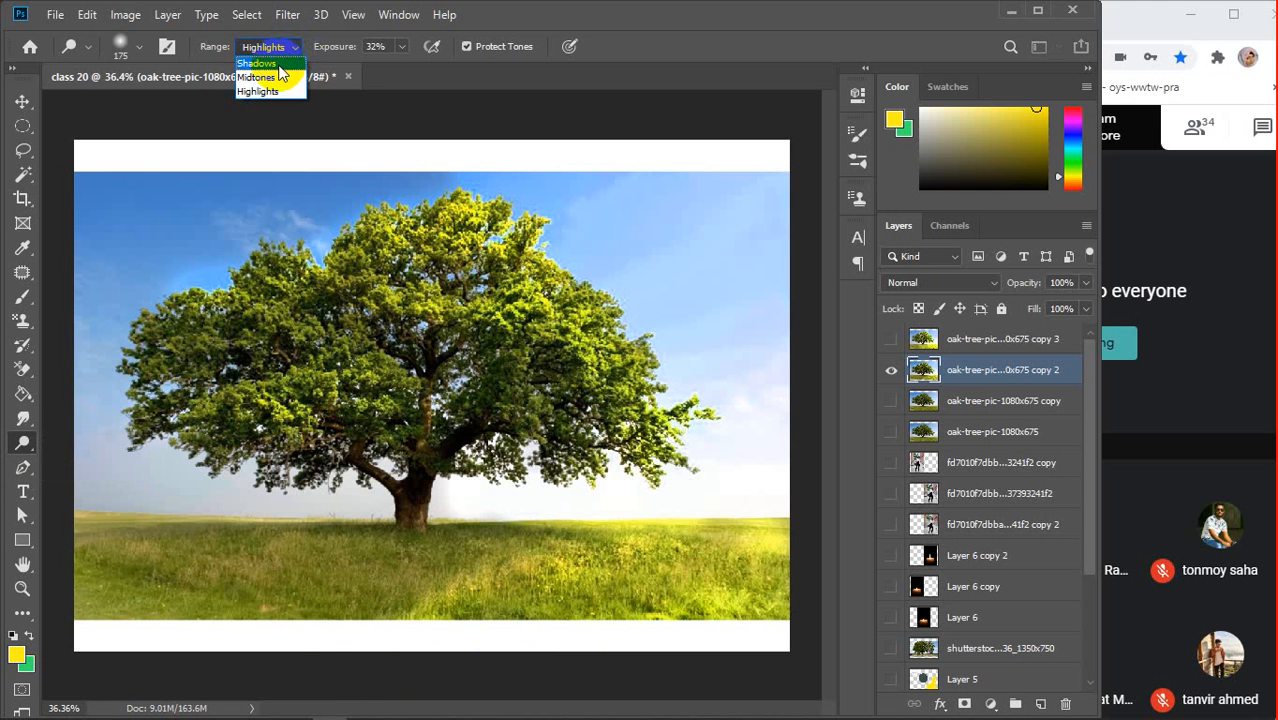
{"action": "left_click", "coordinate": [279, 64]}
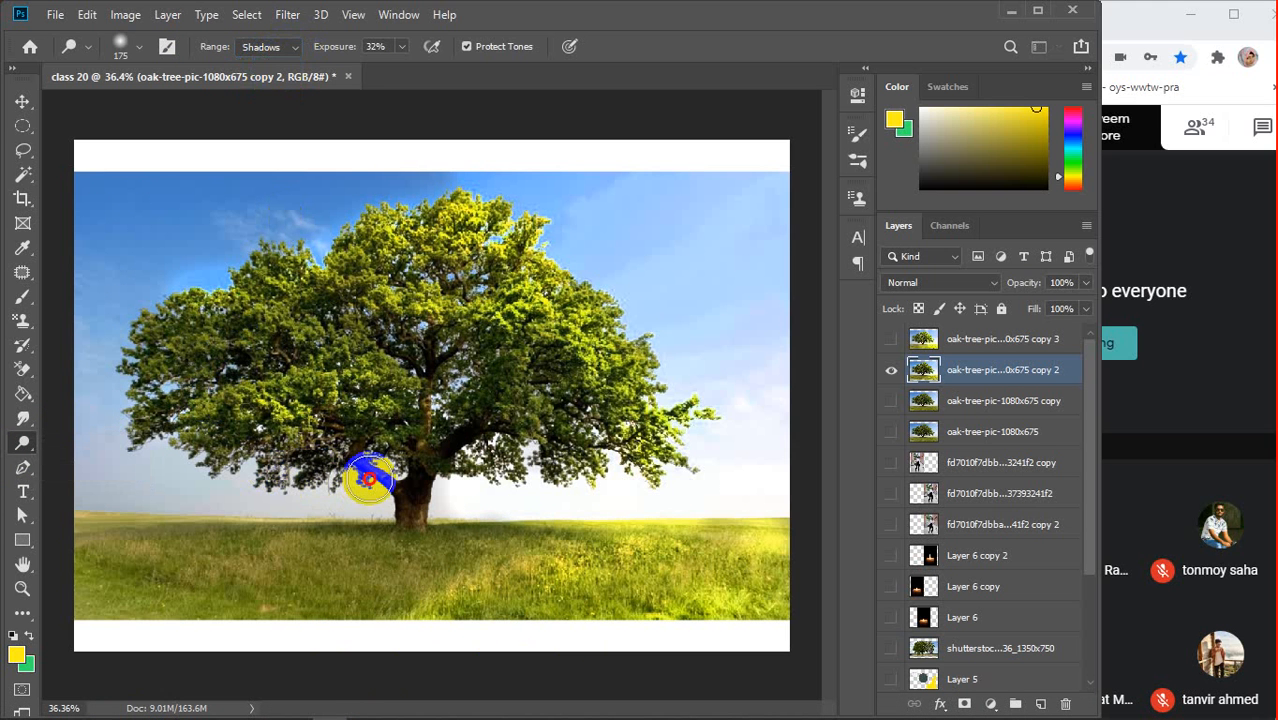
{"action": "mouse_move", "coordinate": [369, 479]}
{"action": "left_mouse_down"}
{"action": "mouse_move", "coordinate": [299, 480]}
{"action": "mouse_move", "coordinate": [427, 474]}
{"action": "mouse_move", "coordinate": [449, 452]}
{"action": "mouse_move", "coordinate": [448, 370]}
{"action": "mouse_move", "coordinate": [426, 343]}
{"action": "mouse_move", "coordinate": [371, 334]}
{"action": "mouse_move", "coordinate": [353, 316]}
{"action": "mouse_move", "coordinate": [391, 342]}
{"action": "mouse_move", "coordinate": [430, 344]}
{"action": "mouse_move", "coordinate": [465, 458]}
{"action": "mouse_move", "coordinate": [524, 466]}
{"action": "mouse_move", "coordinate": [348, 481]}
{"action": "mouse_move", "coordinate": [405, 487]}
{"action": "left_mouse_up"}
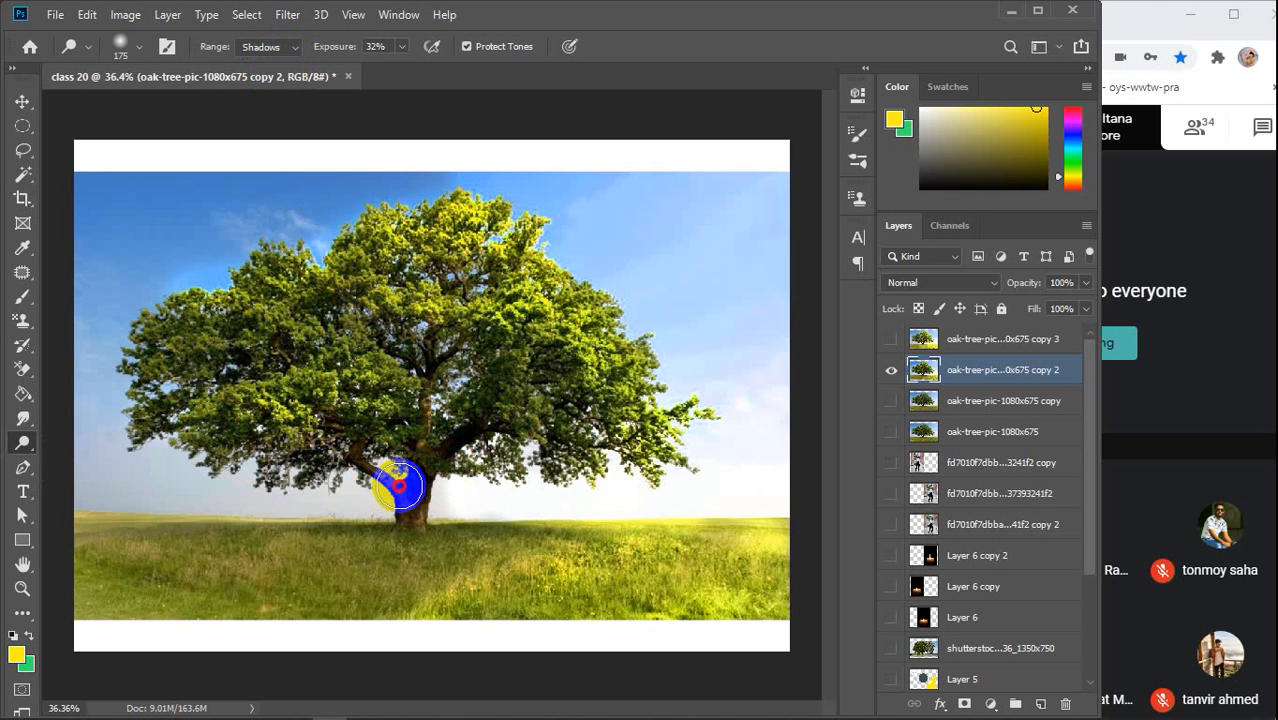
Switch the Dodge range to Midtones and lighten the foliage on the tree's left side and lower right
{"action": "left_click", "coordinate": [293, 46]}
{"action": "left_click", "coordinate": [268, 74]}
{"action": "mouse_move", "coordinate": [191, 314]}
{"action": "left_mouse_down"}
{"action": "mouse_move", "coordinate": [134, 350]}
{"action": "mouse_move", "coordinate": [115, 445]}
{"action": "mouse_move", "coordinate": [187, 327]}
{"action": "mouse_move", "coordinate": [170, 420]}
{"action": "mouse_move", "coordinate": [198, 336]}
{"action": "mouse_move", "coordinate": [149, 449]}
{"action": "mouse_move", "coordinate": [167, 372]}
{"action": "mouse_move", "coordinate": [145, 324]}
{"action": "mouse_move", "coordinate": [220, 477]}
{"action": "mouse_move", "coordinate": [194, 434]}
{"action": "left_mouse_up"}
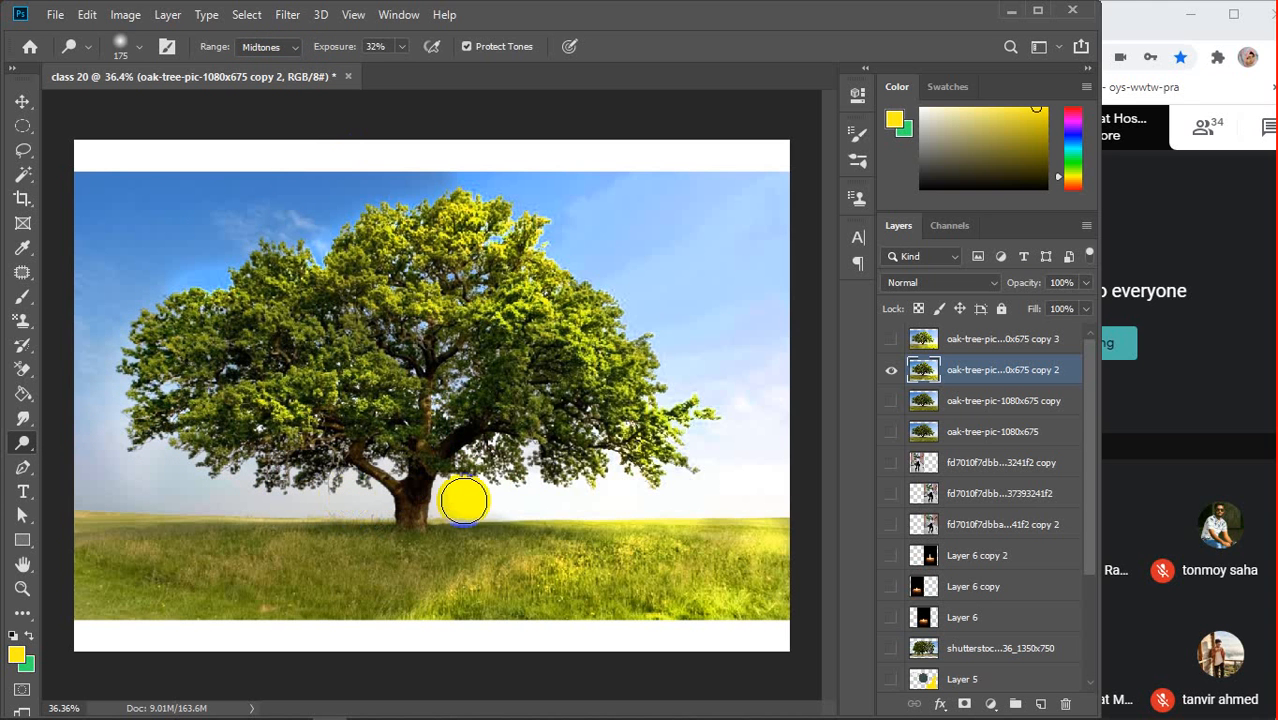
{"action": "left_click_drag", "start_coordinate": [580, 472], "coordinate": [542, 445]}
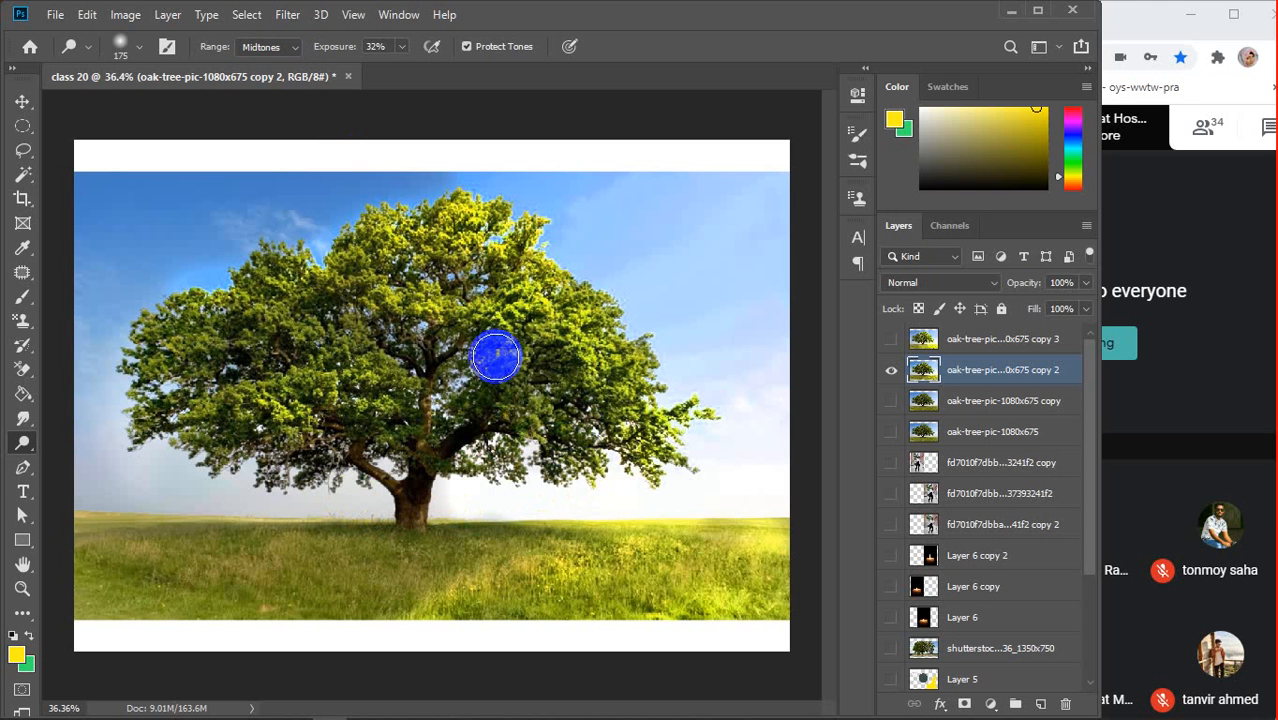
{"action": "mouse_move", "coordinate": [495, 357]}
{"action": "left_mouse_down"}
{"action": "mouse_move", "coordinate": [550, 379]}
{"action": "mouse_move", "coordinate": [473, 302]}
{"action": "mouse_move", "coordinate": [425, 316]}
{"action": "mouse_move", "coordinate": [456, 278]}
{"action": "mouse_move", "coordinate": [358, 289]}
{"action": "mouse_move", "coordinate": [537, 274]}
{"action": "mouse_move", "coordinate": [539, 256]}
{"action": "mouse_move", "coordinate": [588, 299]}
{"action": "mouse_move", "coordinate": [574, 291]}
{"action": "mouse_move", "coordinate": [529, 479]}
{"action": "mouse_move", "coordinate": [592, 339]}
{"action": "mouse_move", "coordinate": [589, 301]}
{"action": "mouse_move", "coordinate": [490, 474]}
{"action": "left_mouse_up"}
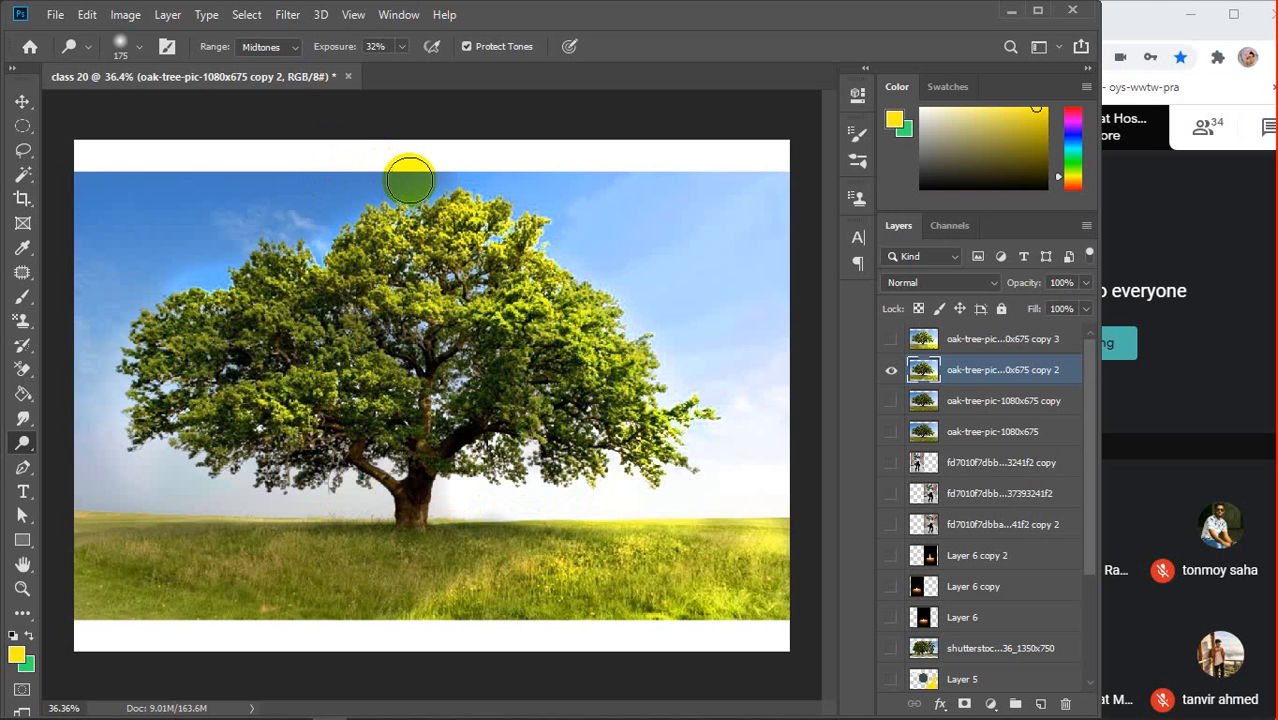
Lighten the midtones of the upper-left sky and the grass across the whole width of the photo
{"action": "mouse_move", "coordinate": [341, 182]}
{"action": "left_mouse_down"}
{"action": "mouse_move", "coordinate": [155, 372]}
{"action": "mouse_move", "coordinate": [283, 248]}
{"action": "left_mouse_up"}
{"action": "mouse_move", "coordinate": [233, 186]}
{"action": "left_mouse_down"}
{"action": "mouse_move", "coordinate": [67, 348]}
{"action": "mouse_move", "coordinate": [150, 215]}
{"action": "left_mouse_up"}
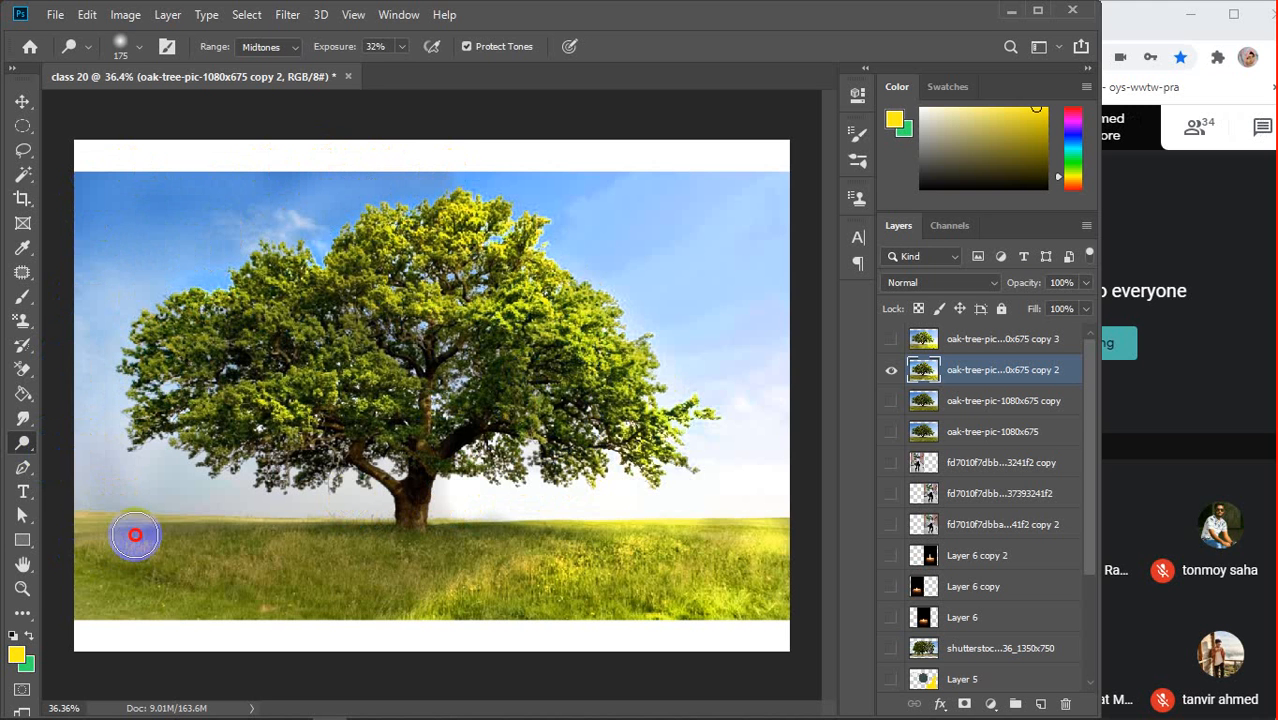
{"action": "left_click_drag", "start_coordinate": [84, 570], "coordinate": [612, 569]}
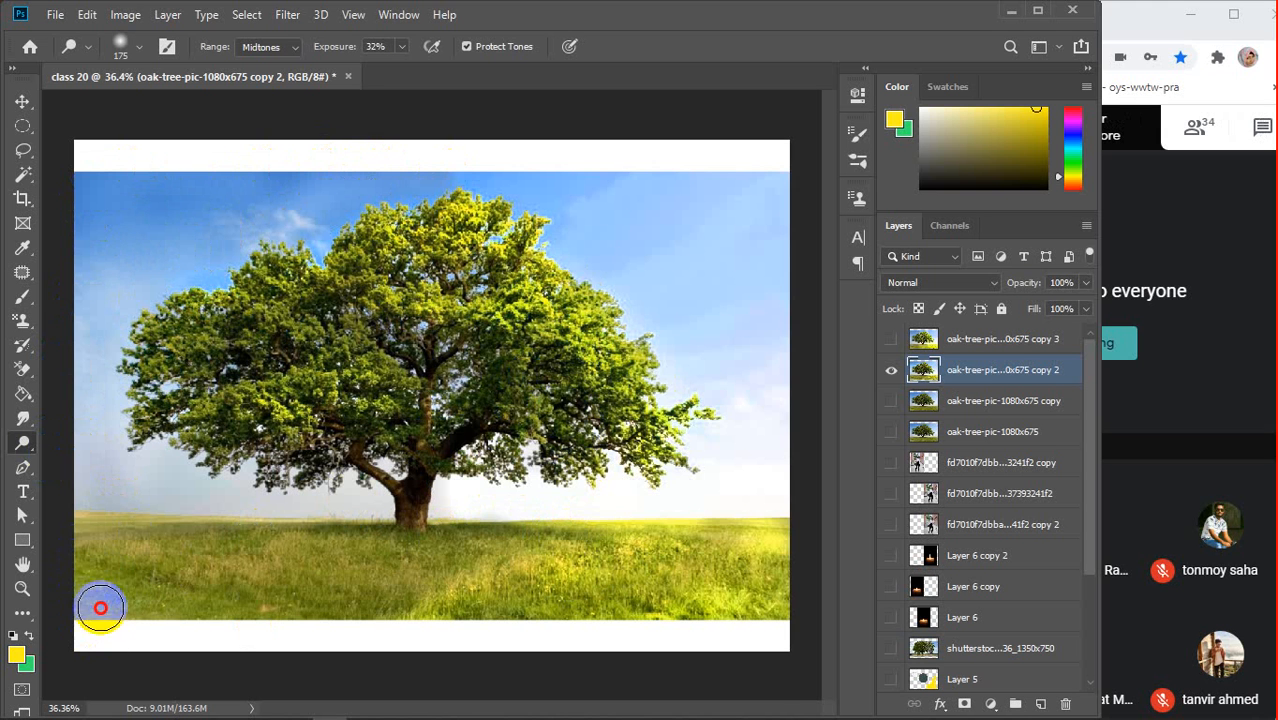
{"action": "left_click_drag", "start_coordinate": [100, 608], "coordinate": [510, 596]}
{"action": "left_click_drag", "start_coordinate": [293, 590], "coordinate": [792, 513]}
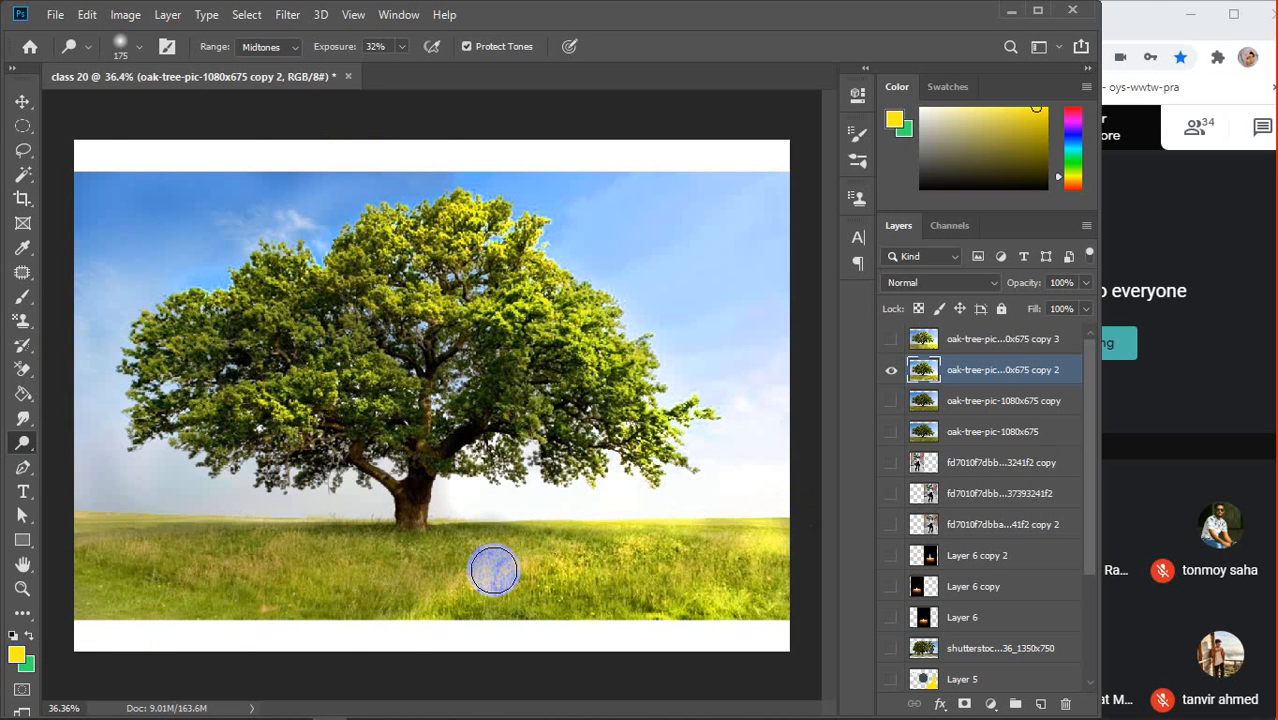
{"action": "left_click_drag", "start_coordinate": [475, 586], "coordinate": [760, 580]}
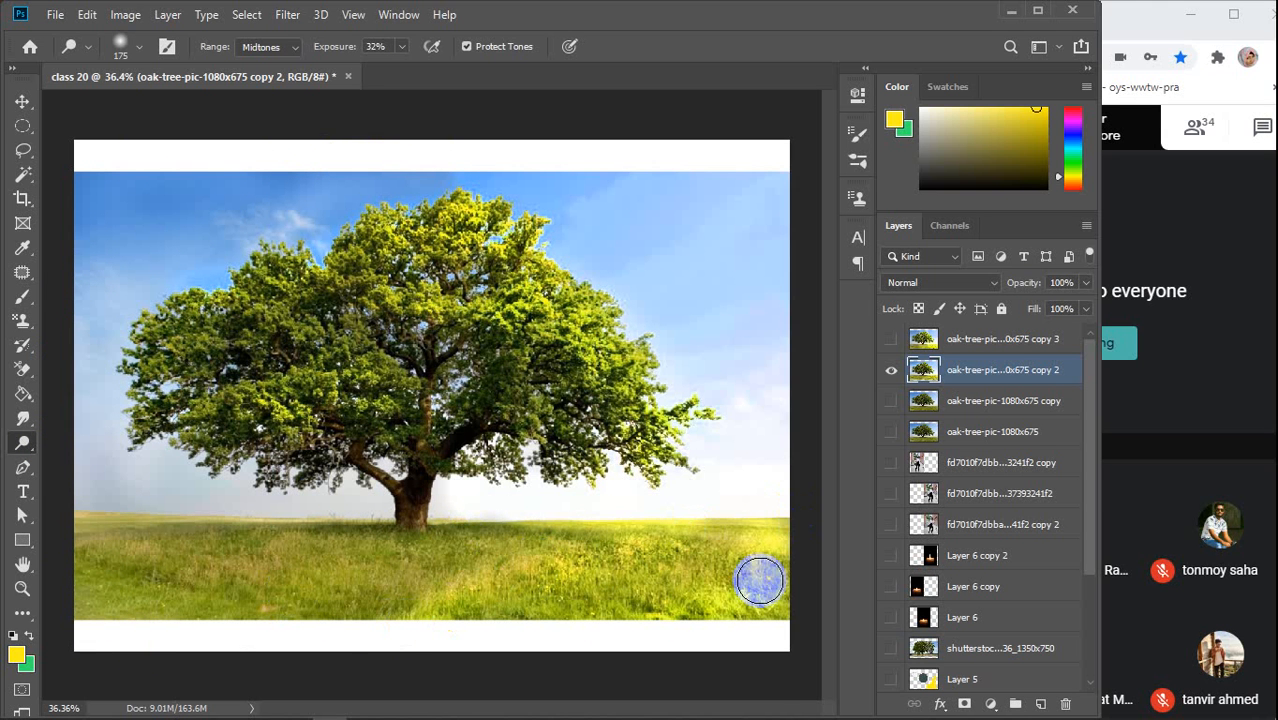
Switch the Dodge range to Shadows and lighten the foliage on the tree's left side
{"action": "left_click", "coordinate": [293, 47]}
{"action": "left_click", "coordinate": [272, 65]}
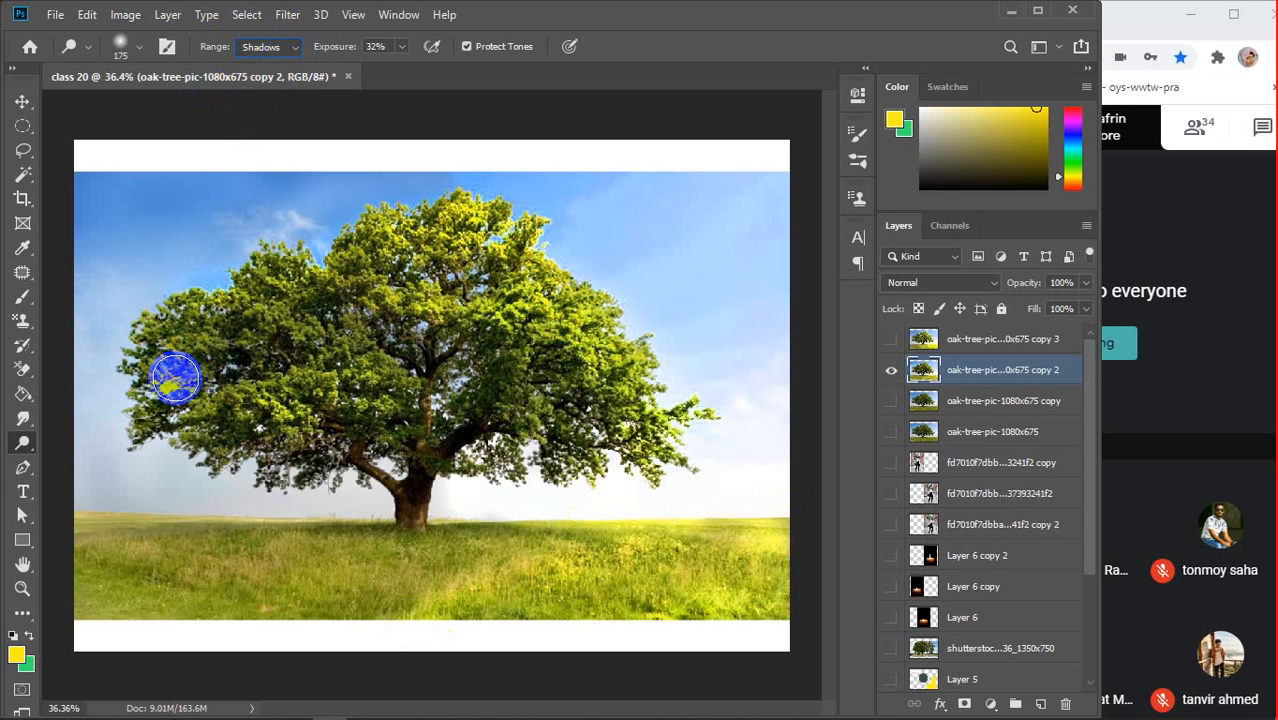
{"action": "mouse_move", "coordinate": [163, 392]}
{"action": "left_mouse_down"}
{"action": "mouse_move", "coordinate": [287, 453]}
{"action": "mouse_move", "coordinate": [154, 424]}
{"action": "mouse_move", "coordinate": [284, 483]}
{"action": "mouse_move", "coordinate": [240, 468]}
{"action": "mouse_move", "coordinate": [223, 460]}
{"action": "mouse_move", "coordinate": [389, 483]}
{"action": "mouse_move", "coordinate": [198, 403]}
{"action": "mouse_move", "coordinate": [322, 450]}
{"action": "mouse_move", "coordinate": [219, 426]}
{"action": "mouse_move", "coordinate": [208, 320]}
{"action": "mouse_move", "coordinate": [138, 371]}
{"action": "mouse_move", "coordinate": [172, 400]}
{"action": "mouse_move", "coordinate": [183, 349]}
{"action": "mouse_move", "coordinate": [140, 296]}
{"action": "mouse_move", "coordinate": [166, 318]}
{"action": "mouse_move", "coordinate": [224, 431]}
{"action": "mouse_move", "coordinate": [222, 339]}
{"action": "mouse_move", "coordinate": [186, 403]}
{"action": "mouse_move", "coordinate": [208, 320]}
{"action": "mouse_move", "coordinate": [141, 389]}
{"action": "mouse_move", "coordinate": [332, 458]}
{"action": "mouse_move", "coordinate": [297, 460]}
{"action": "mouse_move", "coordinate": [348, 458]}
{"action": "mouse_move", "coordinate": [295, 335]}
{"action": "left_mouse_up"}
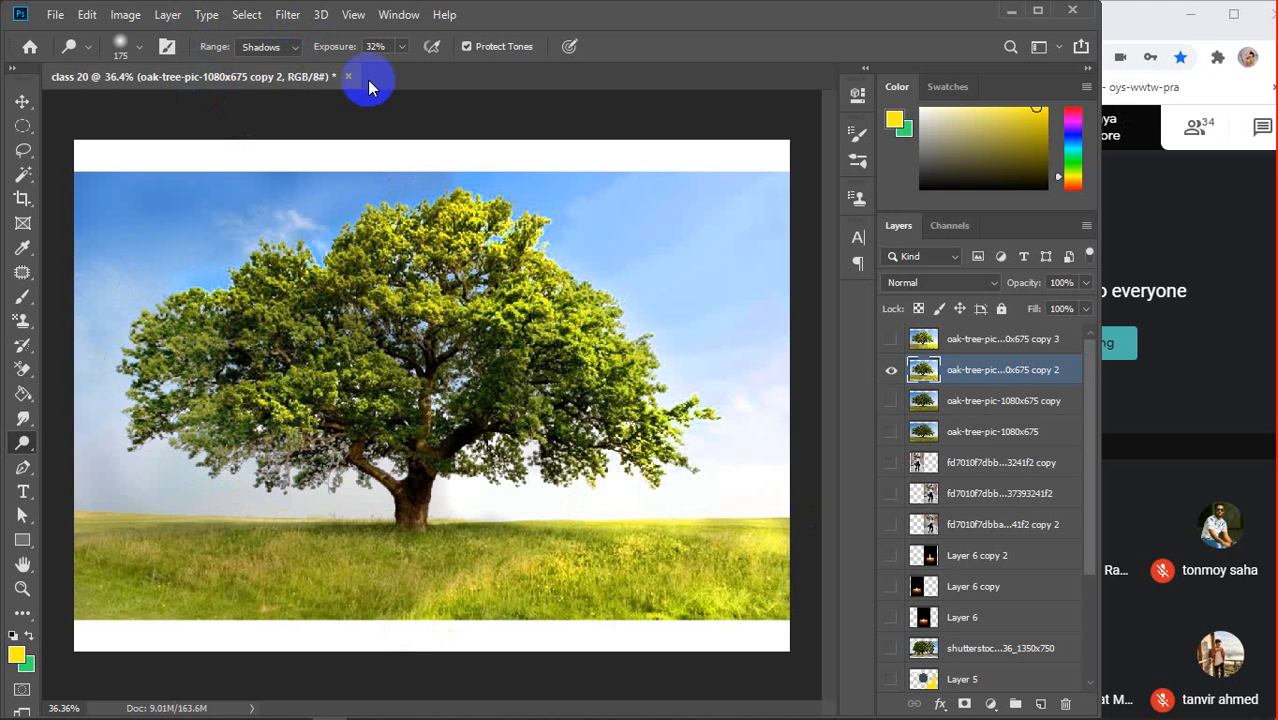
Switch the Dodge range to Highlights and brighten the grass below and right of the trunk
{"action": "left_click", "coordinate": [283, 48]}
{"action": "left_click", "coordinate": [264, 96]}
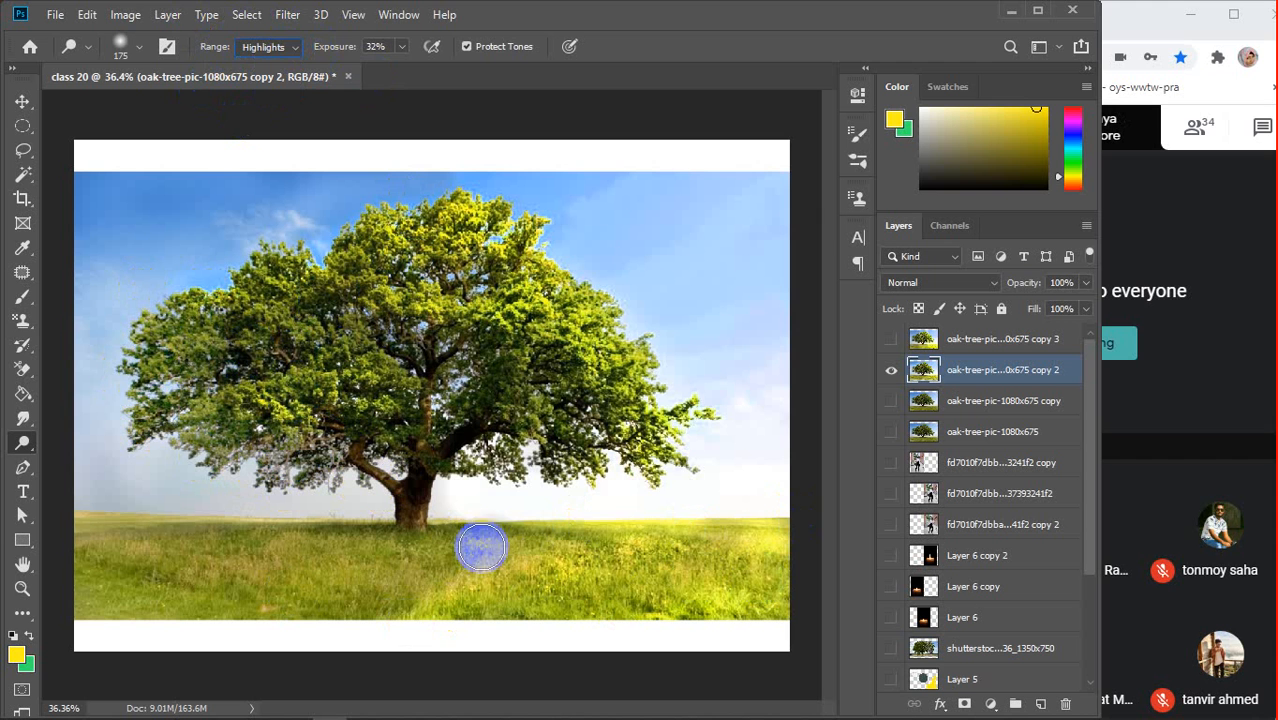
{"action": "mouse_move", "coordinate": [605, 472]}
{"action": "left_mouse_down"}
{"action": "mouse_move", "coordinate": [541, 466]}
{"action": "mouse_move", "coordinate": [485, 529]}
{"action": "mouse_move", "coordinate": [469, 519]}
{"action": "mouse_move", "coordinate": [285, 602]}
{"action": "mouse_move", "coordinate": [442, 557]}
{"action": "left_mouse_up"}
{"action": "left_click_drag", "start_coordinate": [519, 534], "coordinate": [305, 686]}
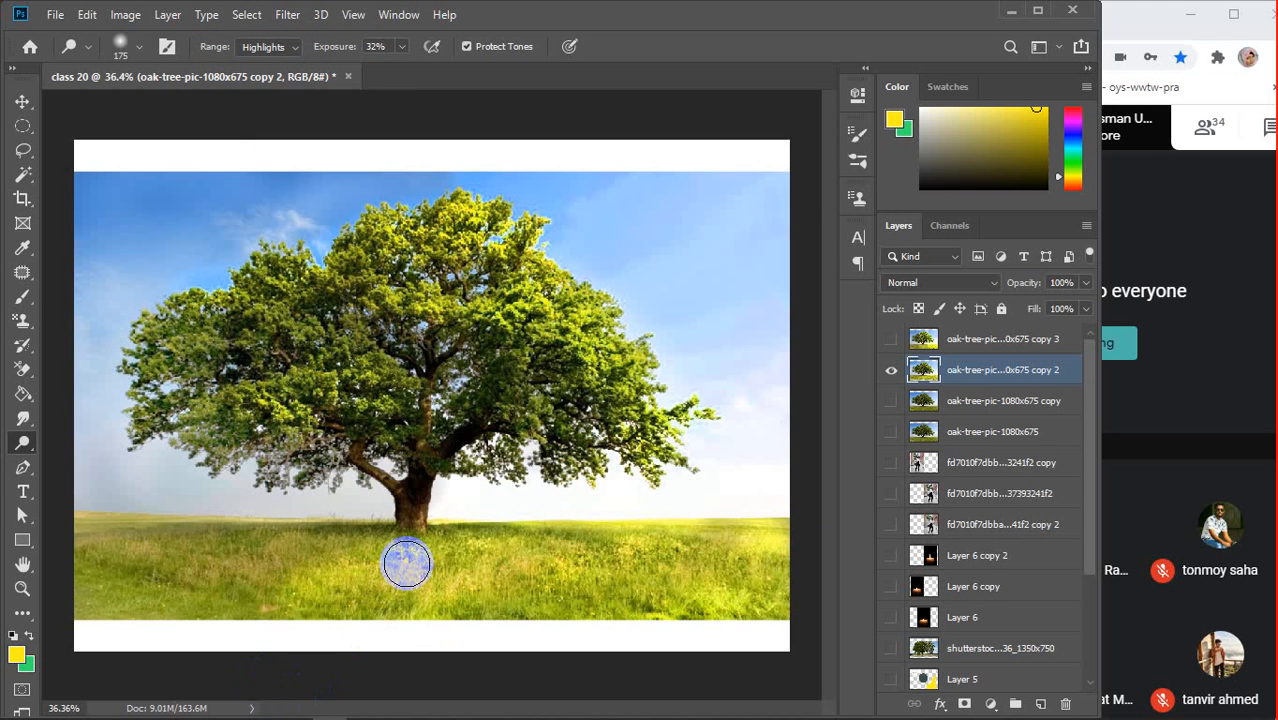
{"action": "left_click_drag", "start_coordinate": [404, 568], "coordinate": [327, 682]}
{"action": "mouse_move", "coordinate": [382, 606]}
{"action": "left_mouse_down"}
{"action": "mouse_move", "coordinate": [348, 600]}
{"action": "mouse_move", "coordinate": [187, 700]}
{"action": "left_mouse_up"}
{"action": "left_click_drag", "start_coordinate": [423, 545], "coordinate": [979, 542]}
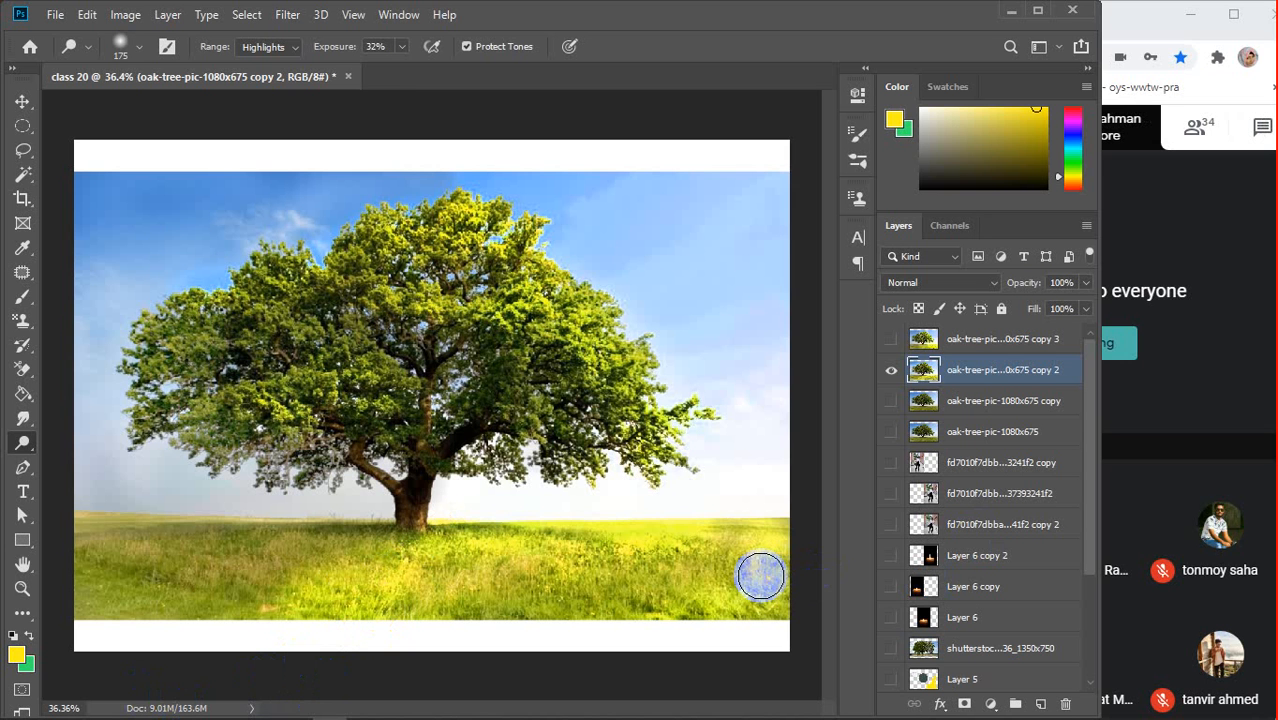
{"action": "mouse_move", "coordinate": [759, 574]}
{"action": "left_mouse_down"}
{"action": "mouse_move", "coordinate": [528, 585]}
{"action": "mouse_move", "coordinate": [419, 532]}
{"action": "mouse_move", "coordinate": [419, 515]}
{"action": "mouse_move", "coordinate": [479, 535]}
{"action": "left_mouse_up"}
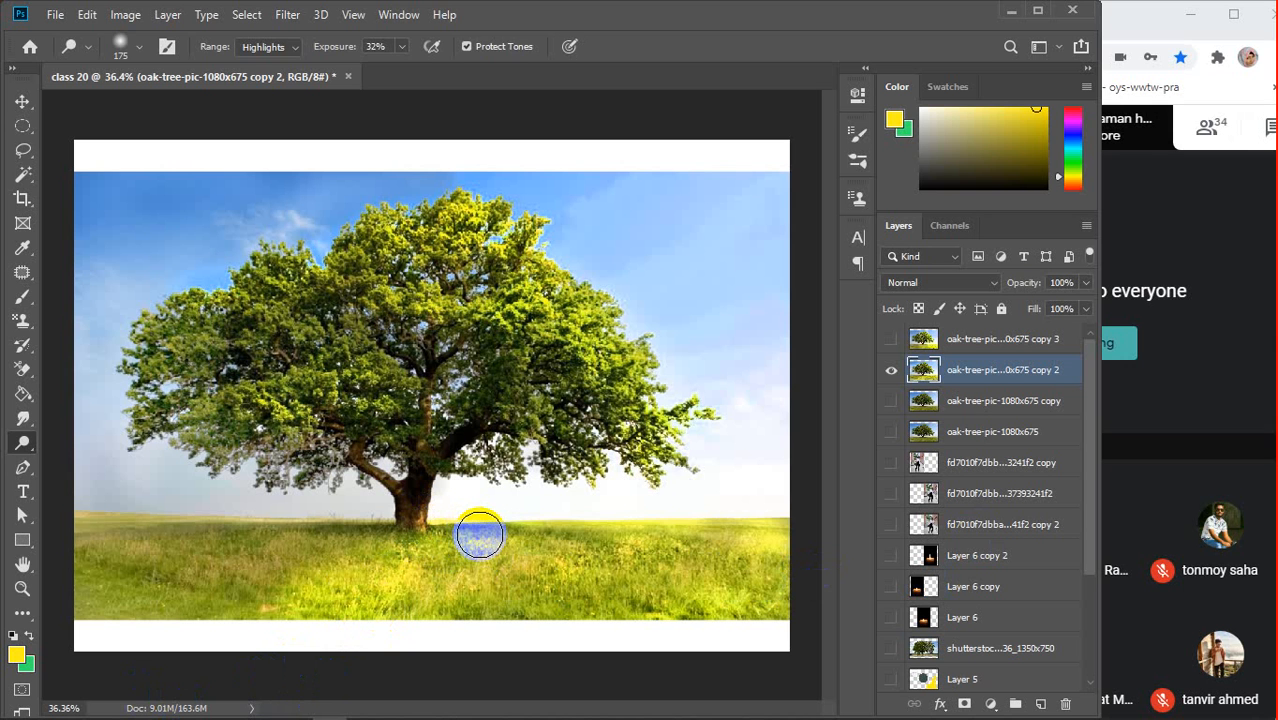
{"action": "key", "text": "v"}
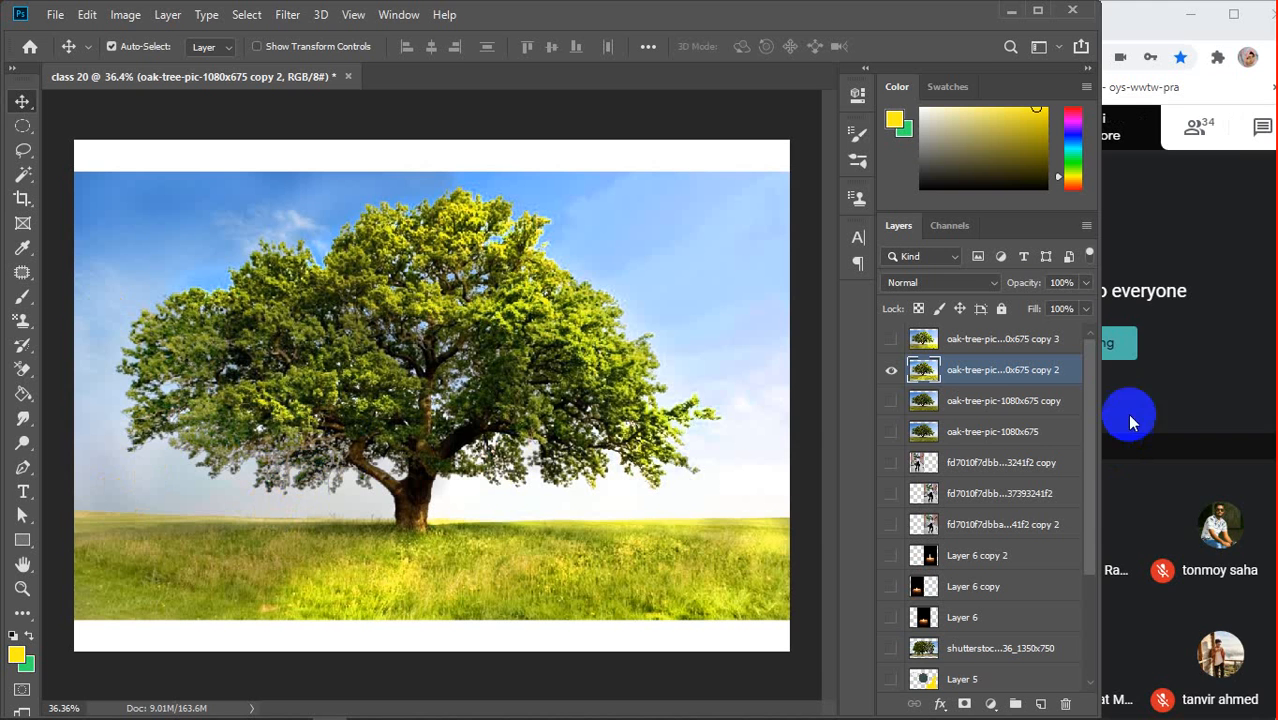
Toggle the visibility of the dodged oak tree copy 2 to compare it with the undodged versions beneath it
{"action": "left_click", "coordinate": [891, 372]}
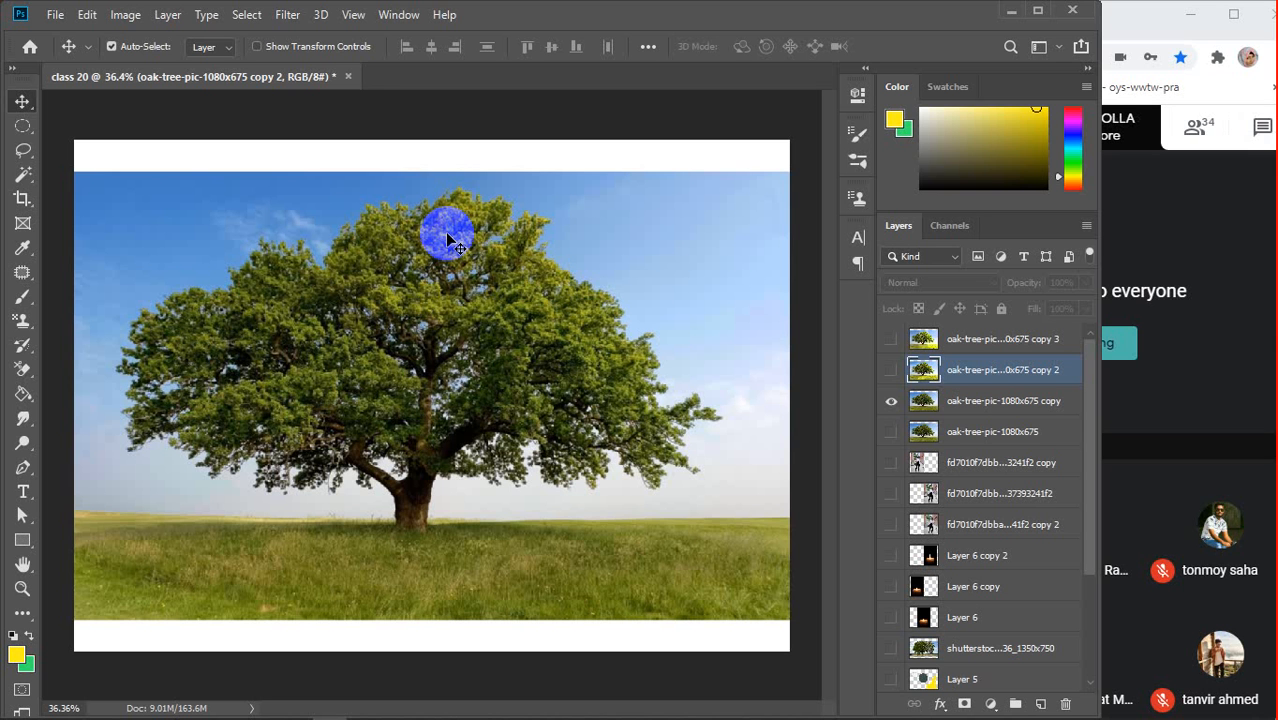
{"action": "left_click", "coordinate": [891, 402]}
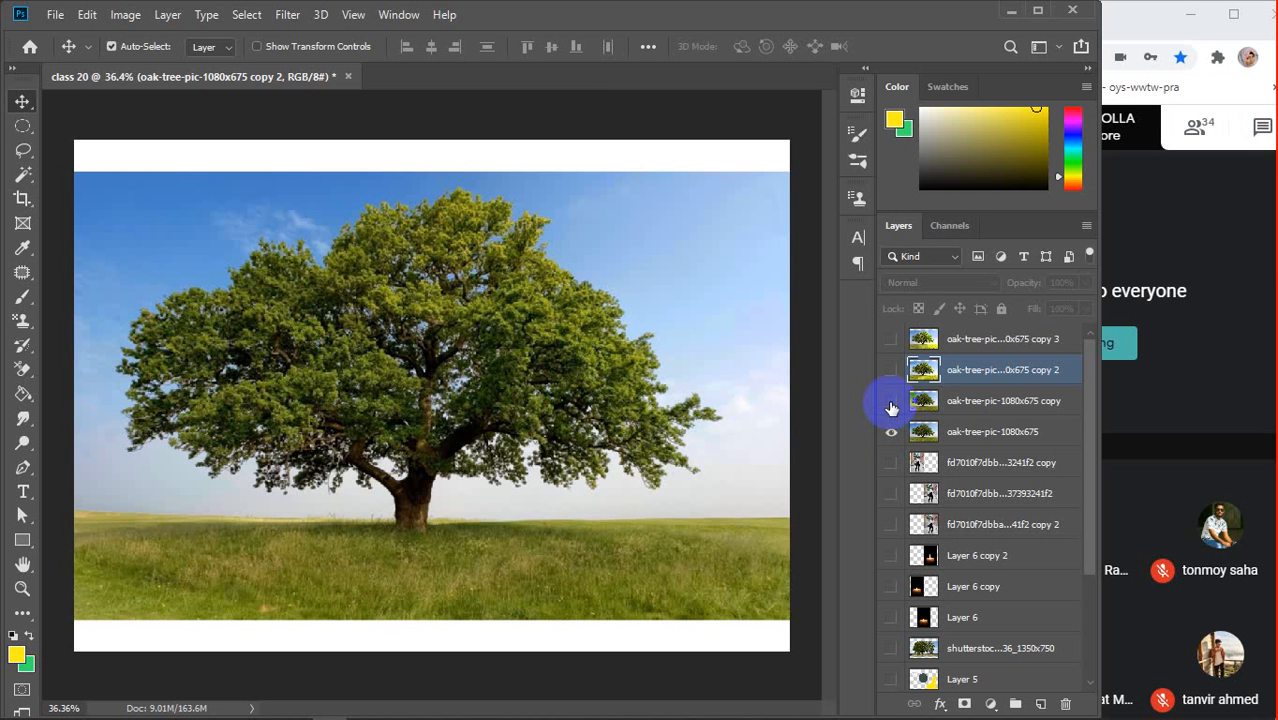
{"action": "left_click", "coordinate": [891, 405]}
{"action": "left_click", "coordinate": [891, 370]}
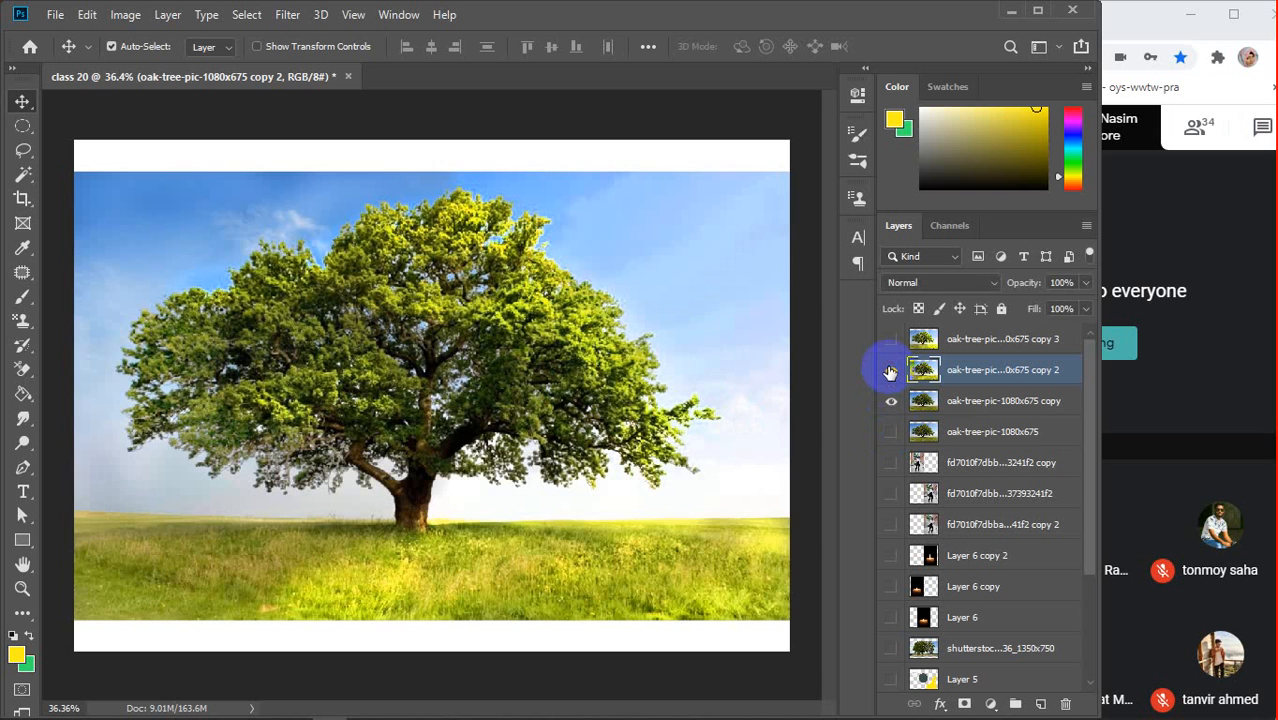
{"action": "left_click", "coordinate": [890, 371]}
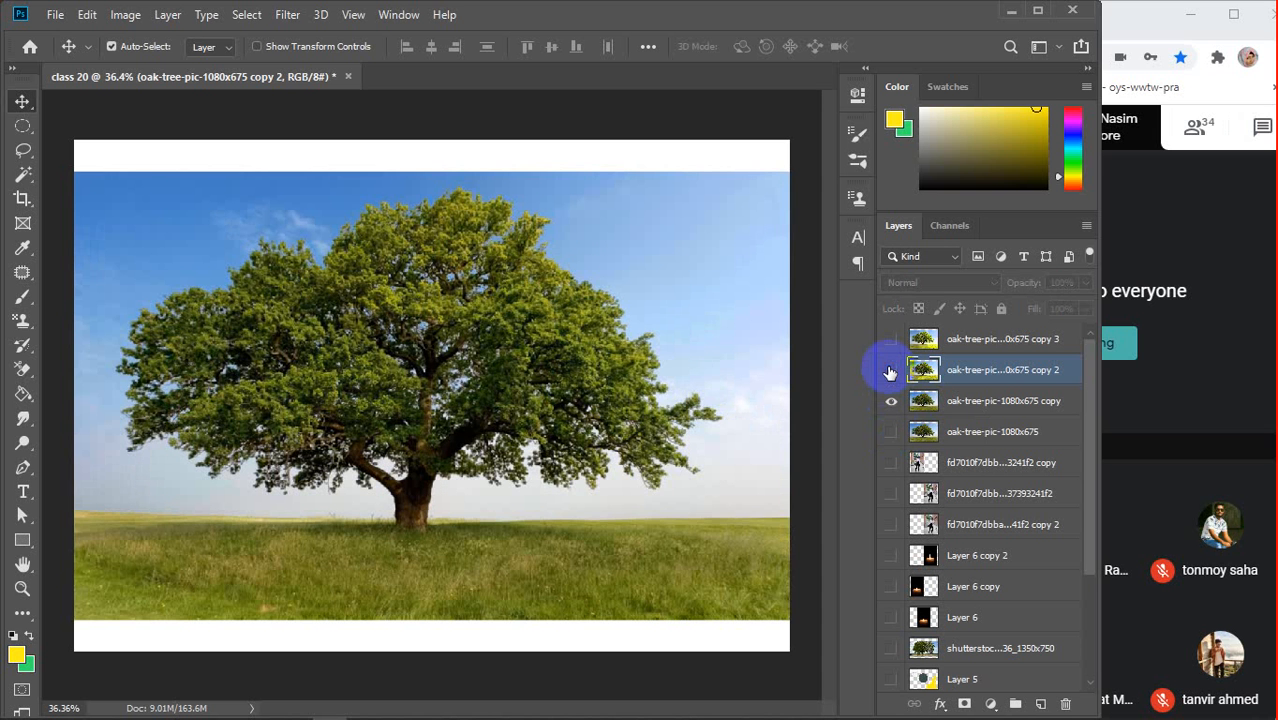
{"action": "left_click", "coordinate": [890, 371]}
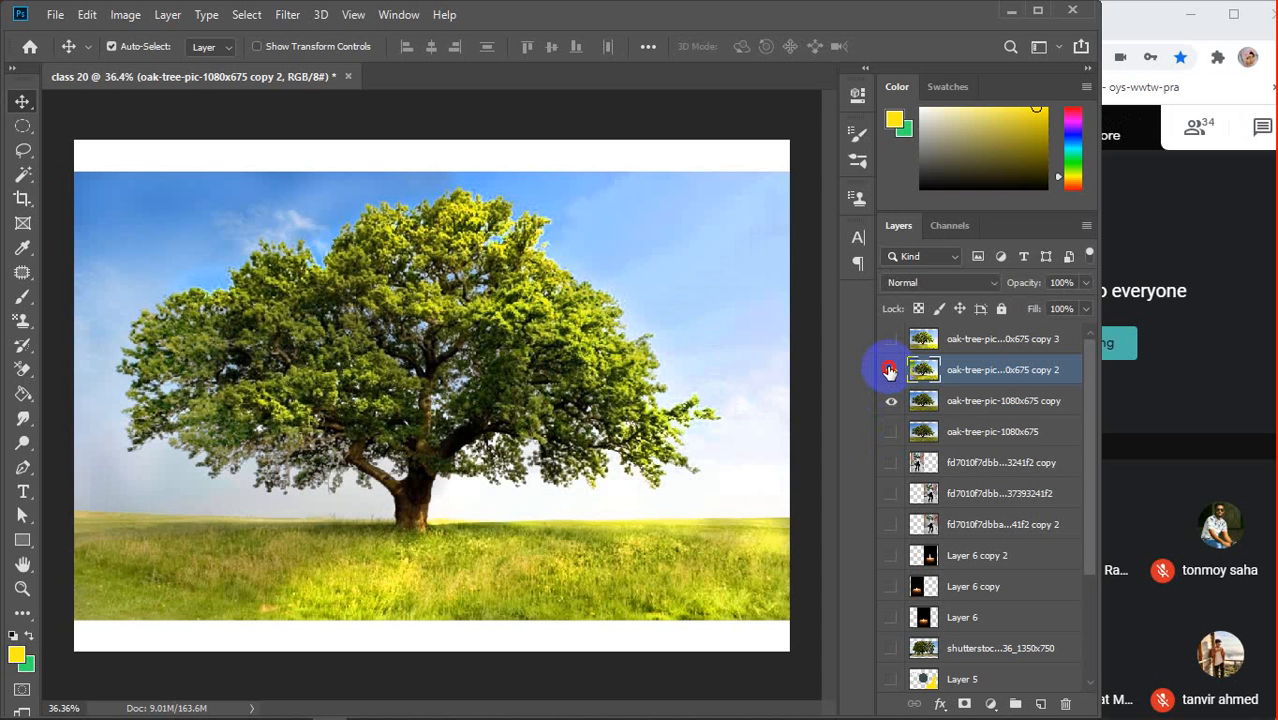
{"action": "left_click", "coordinate": [890, 371]}
{"action": "left_click", "coordinate": [890, 371]}
Scale the dodged copy 2 layer down to about 56.7%, keeping it anchored at the photo's lower-right corner
{"action": "key", "text": "ctrl+t"}
{"action": "left_click_drag", "start_coordinate": [72, 176], "coordinate": [400, 335]}
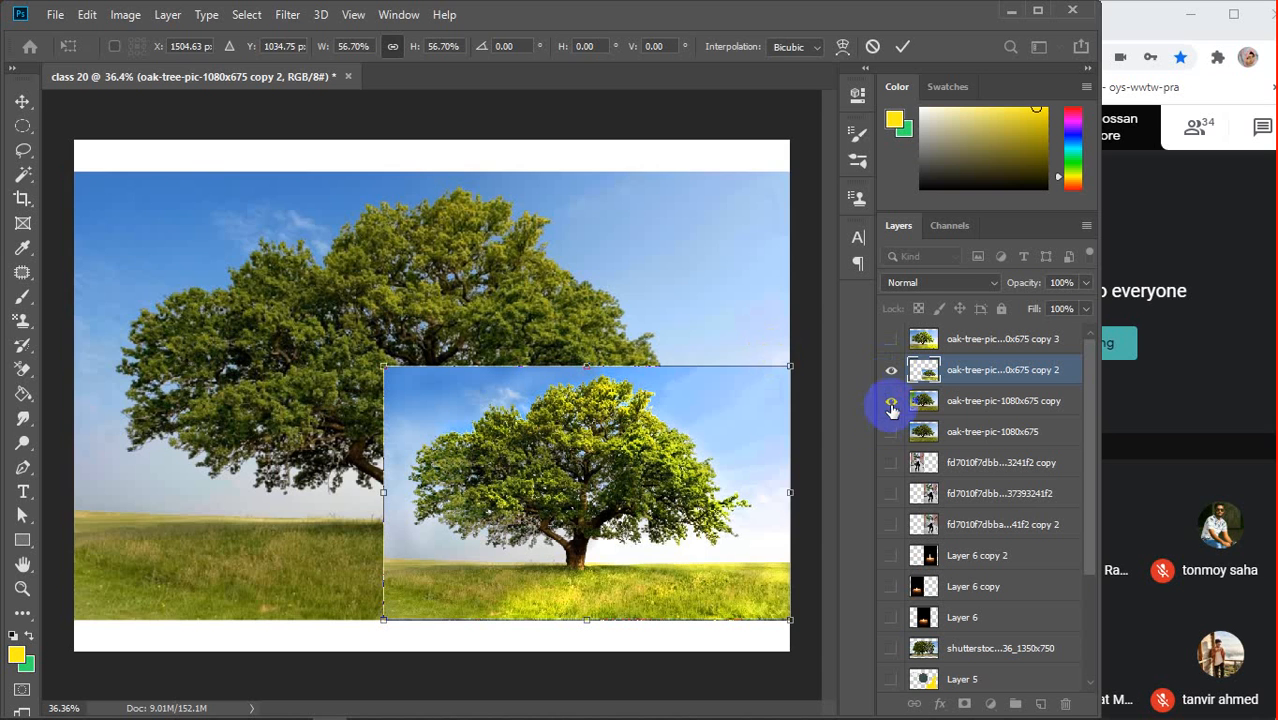
{"action": "key", "text": "Return"}
{"action": "left_click", "coordinate": [890, 401]}
{"action": "left_click", "coordinate": [889, 401]}
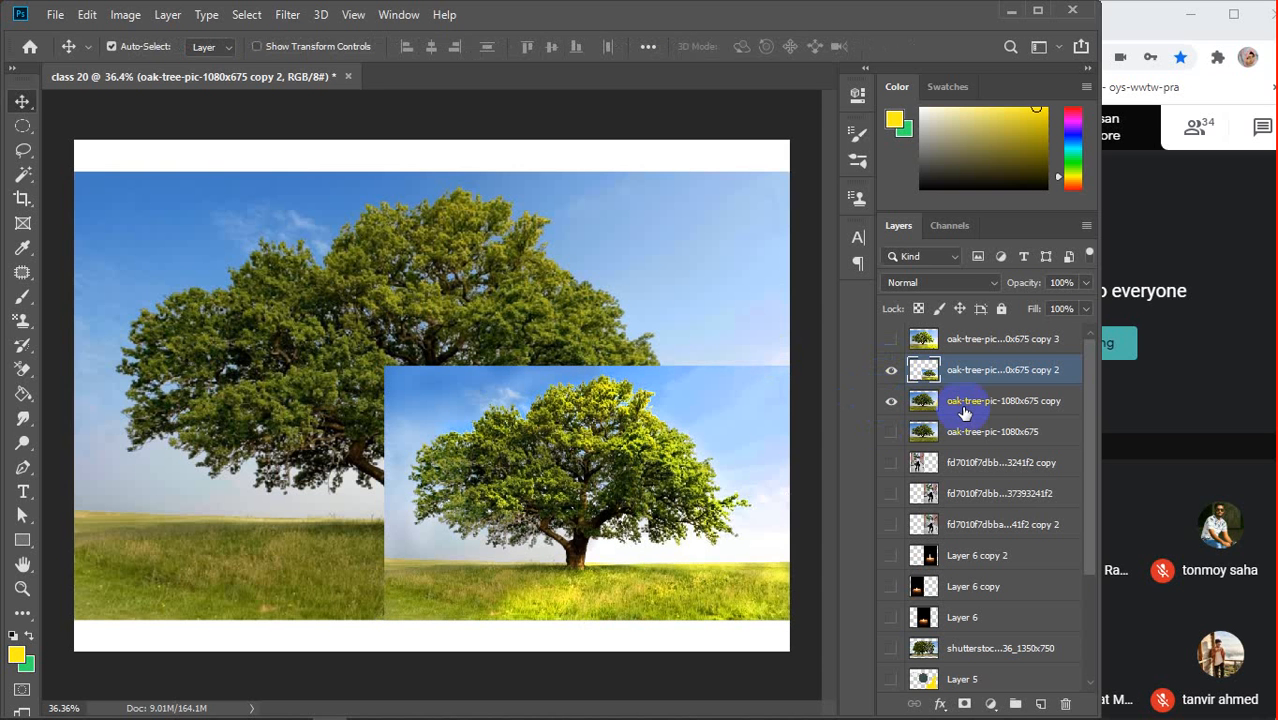
Scale the undodged oak-tree-pic-1080x675 copy layer to about 60%, anchored at its upper-left corner
{"action": "left_click", "coordinate": [965, 410]}
{"action": "key", "text": "ctrl+t"}
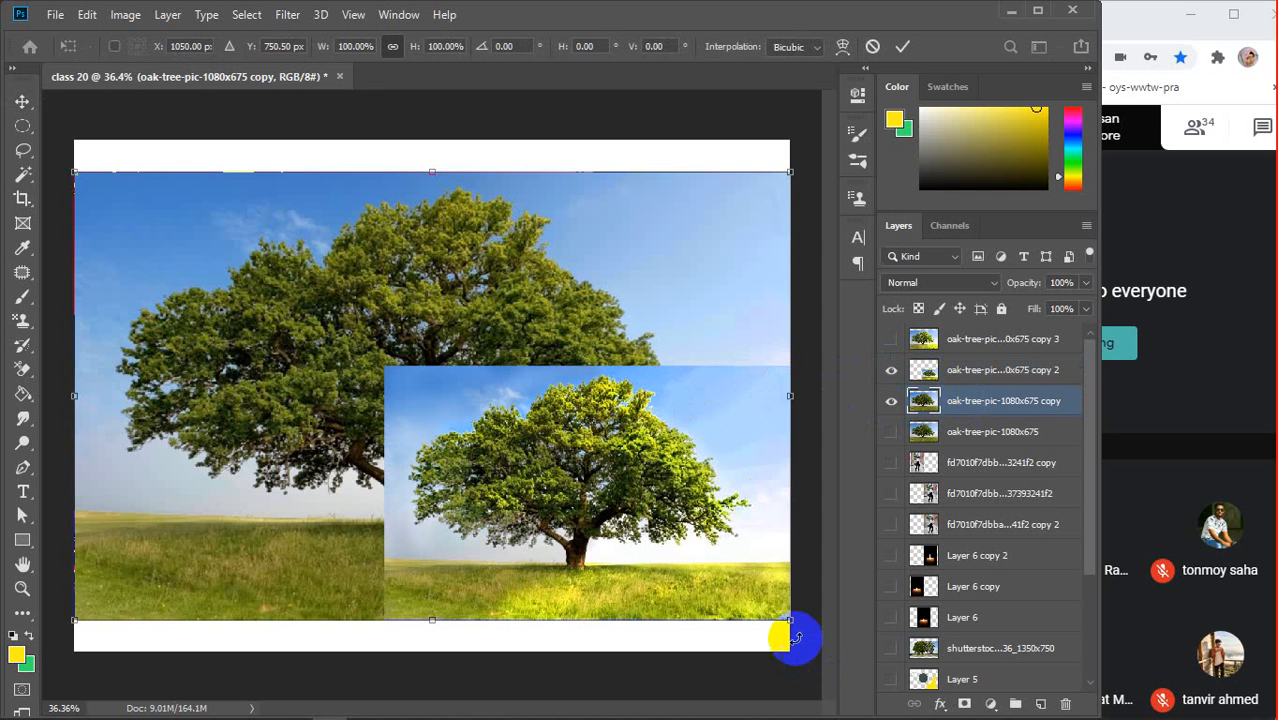
{"action": "left_click_drag", "start_coordinate": [788, 622], "coordinate": [503, 439]}
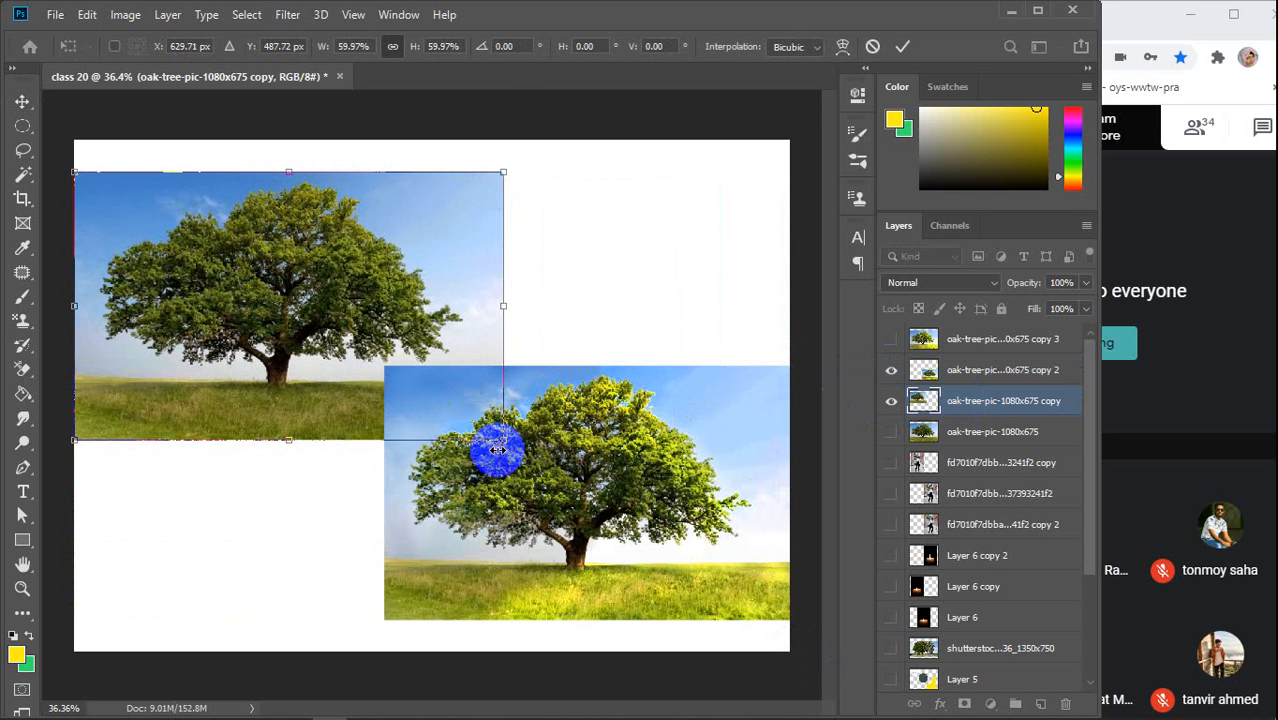
Enlarge the dodged copy 2 layer to about 106% and shift it down about 0.18 in
{"action": "left_click", "coordinate": [966, 374]}
{"action": "key", "text": "ctrl+t"}
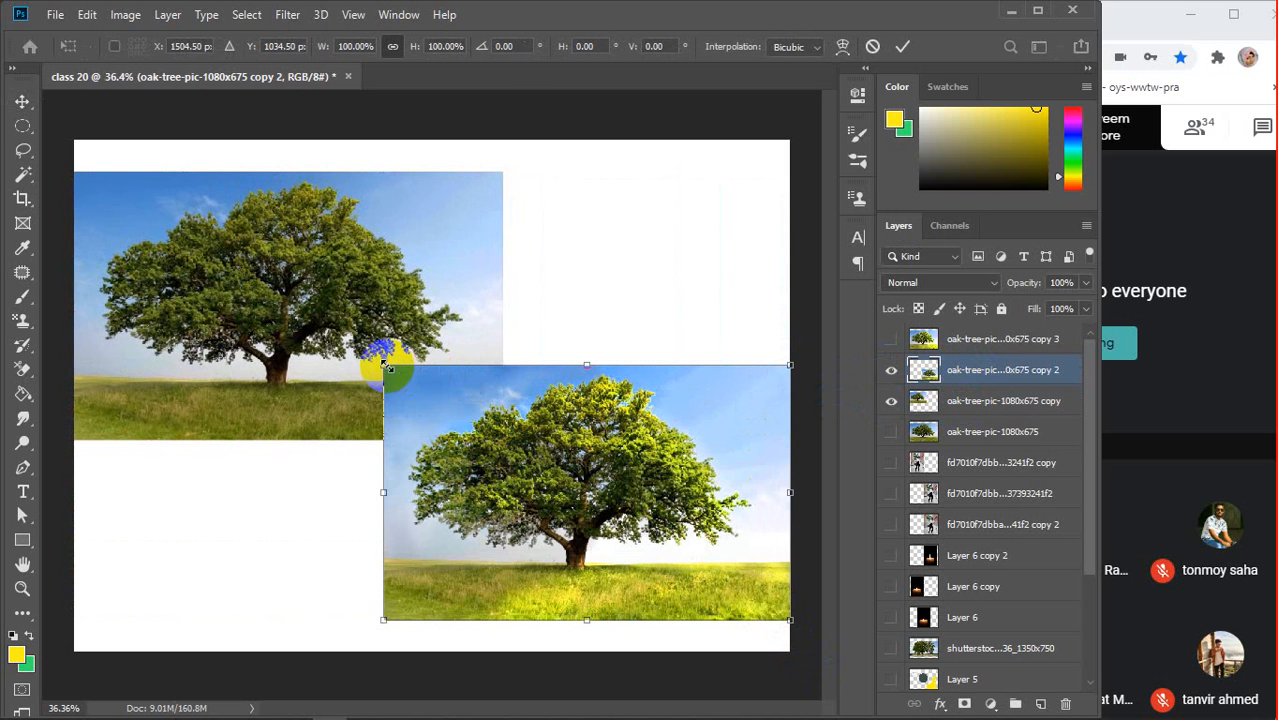
{"action": "left_click_drag", "start_coordinate": [383, 365], "coordinate": [360, 349]}
{"action": "left_click_drag", "start_coordinate": [571, 405], "coordinate": [557, 443]}
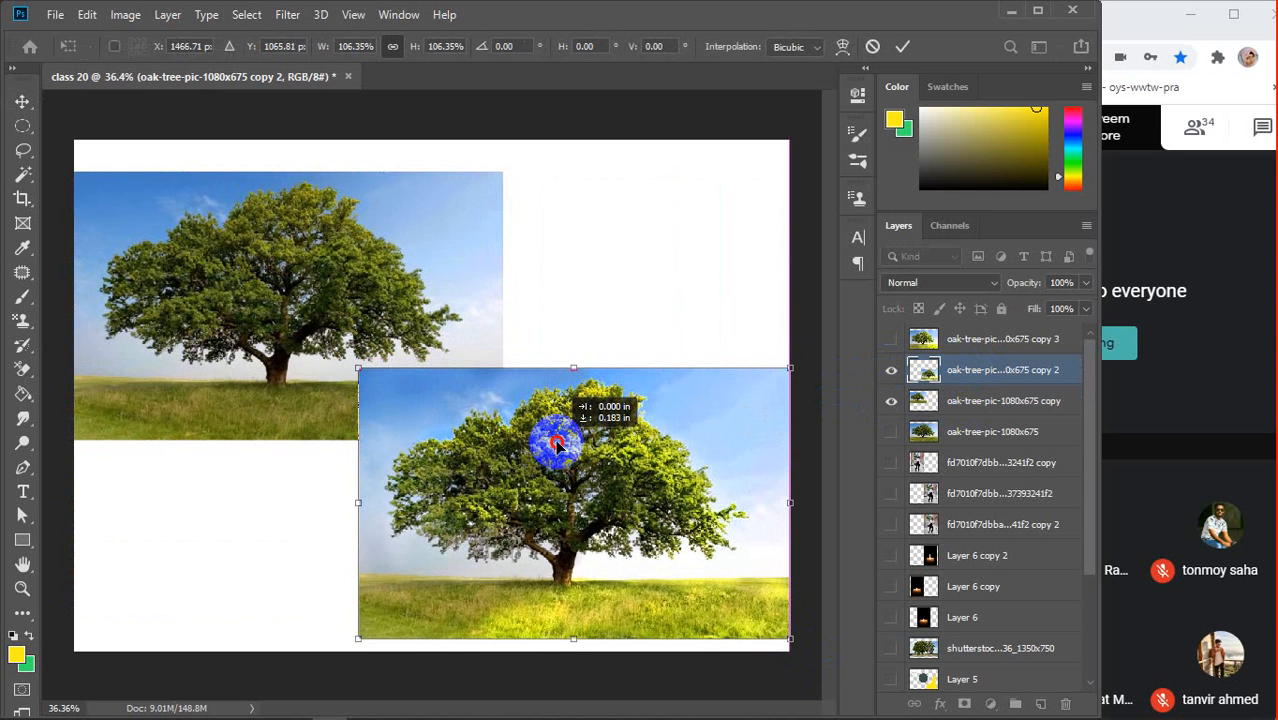
{"action": "key", "text": "Return"}
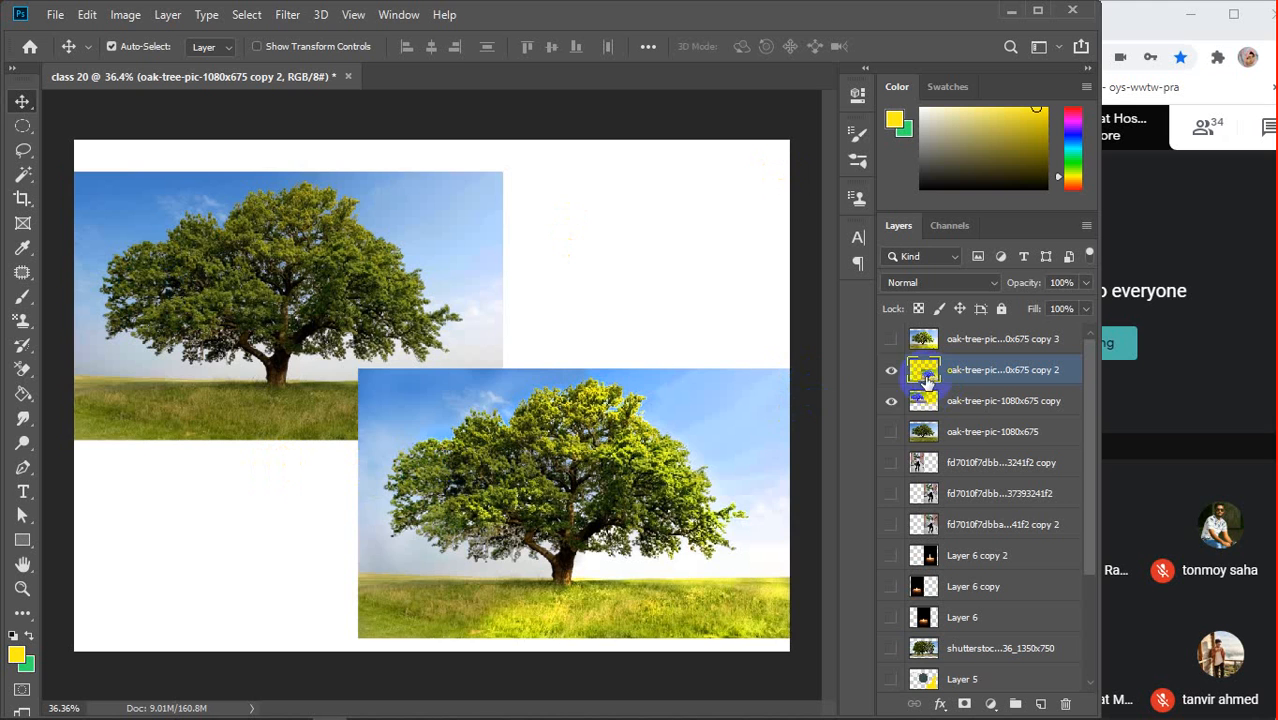
Hide both scaled oak tree copies and show the original oak-tree-pic-1080x675 layer as the active layer
{"action": "left_click", "coordinate": [891, 370]}
{"action": "left_click", "coordinate": [891, 400]}
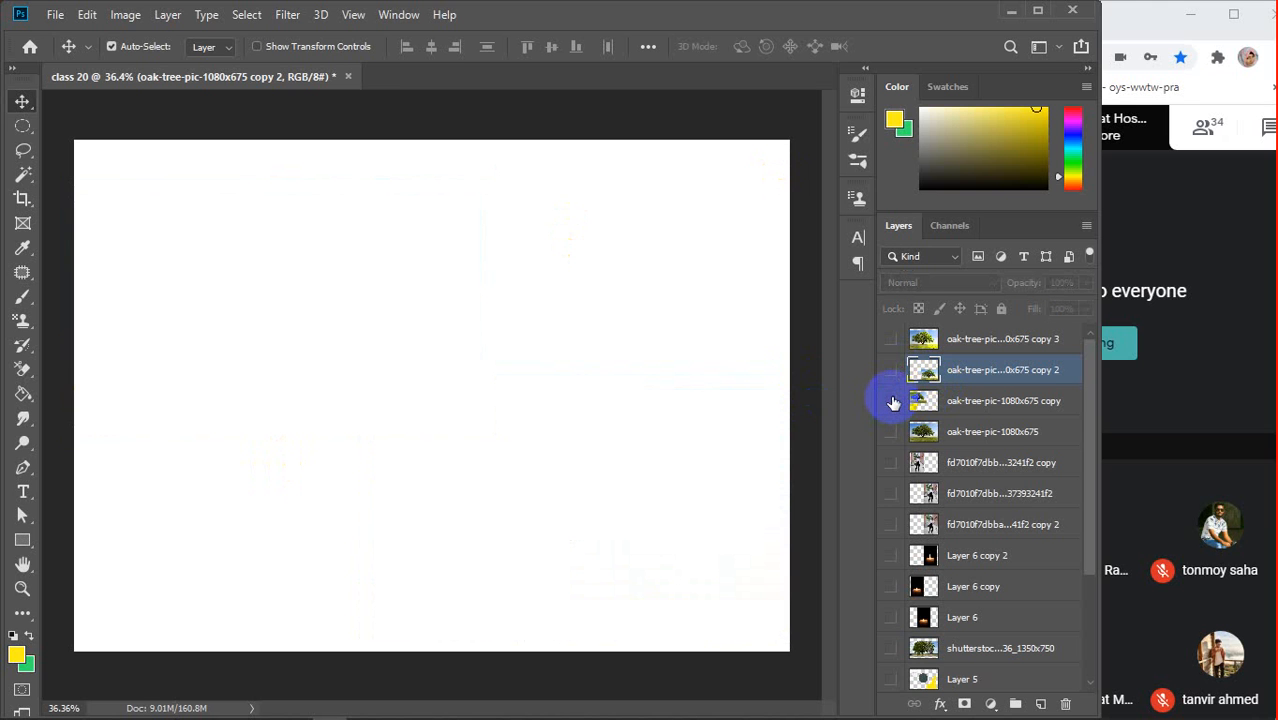
{"action": "mouse_move", "coordinate": [532, 716]}
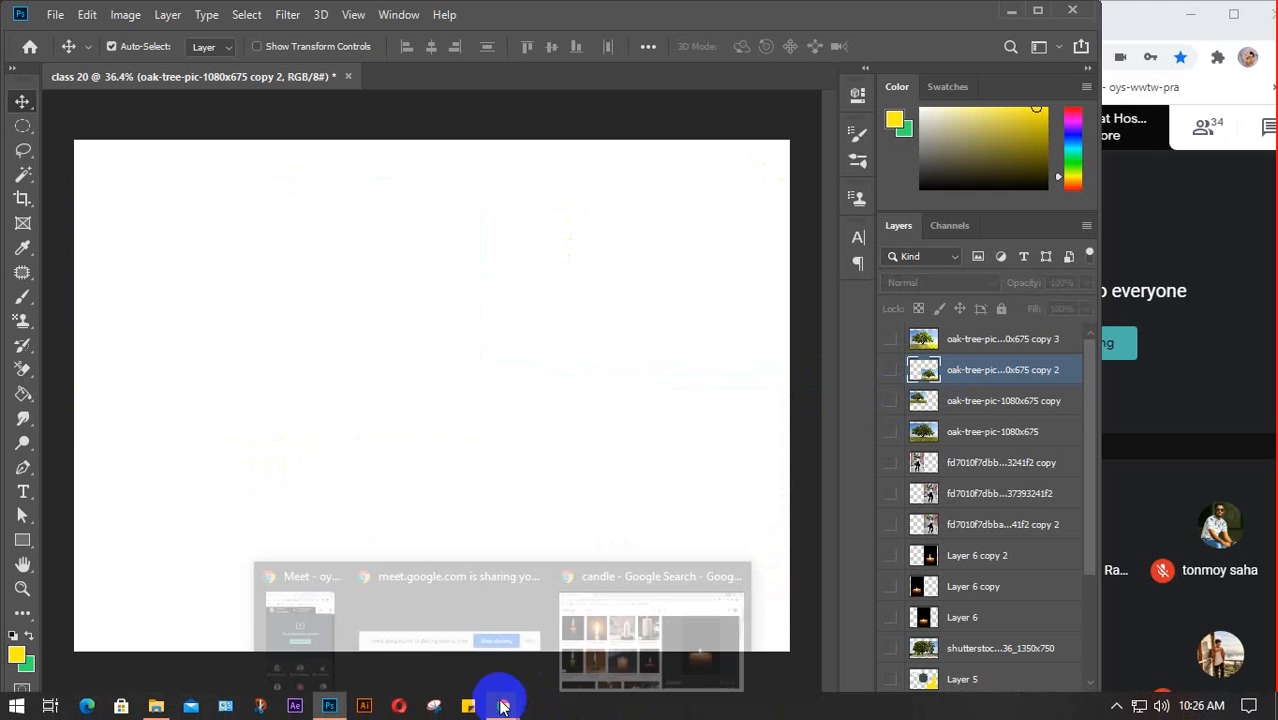
{"action": "left_click", "coordinate": [24, 444]}
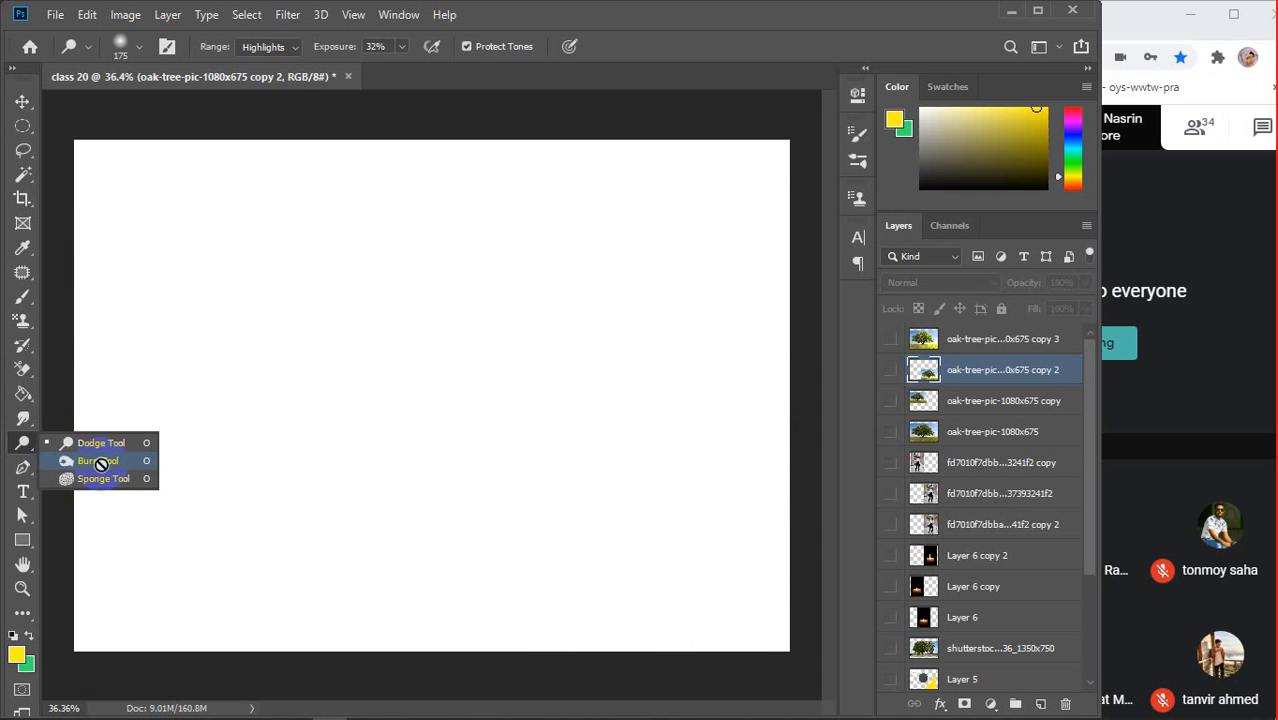
{"action": "left_click", "coordinate": [966, 433]}
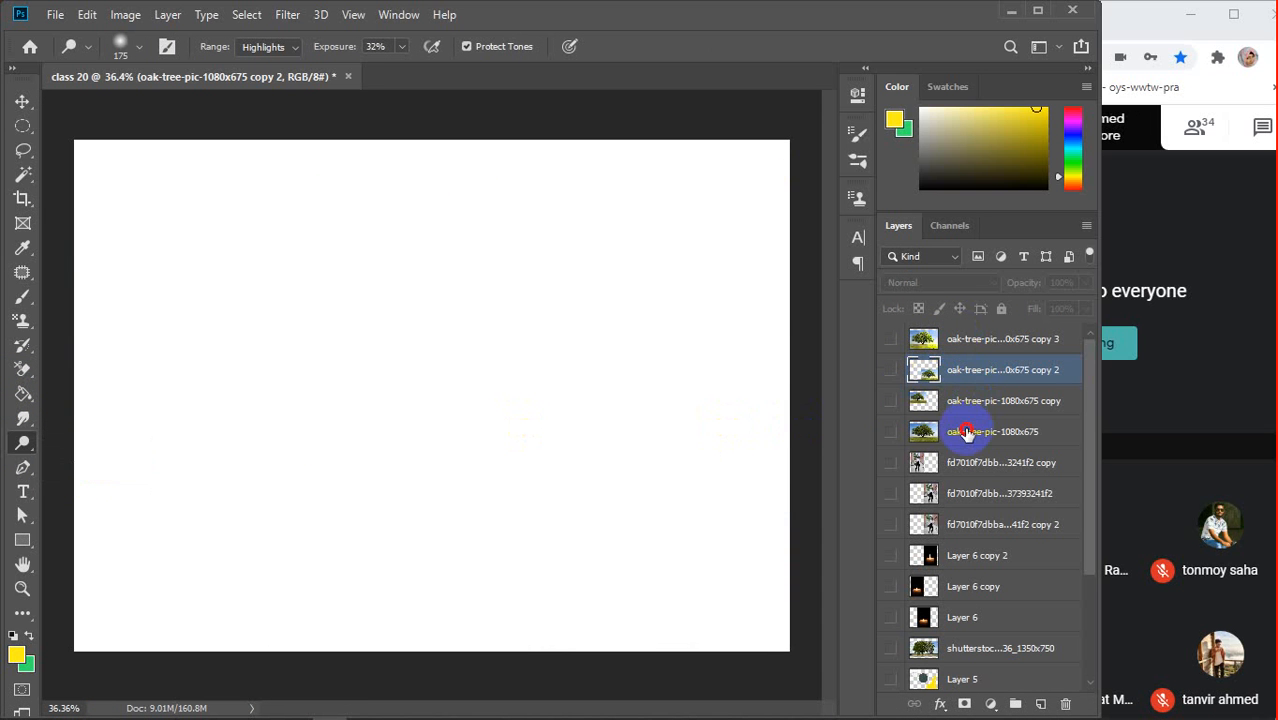
{"action": "left_click", "coordinate": [966, 431]}
{"action": "left_click", "coordinate": [889, 431]}
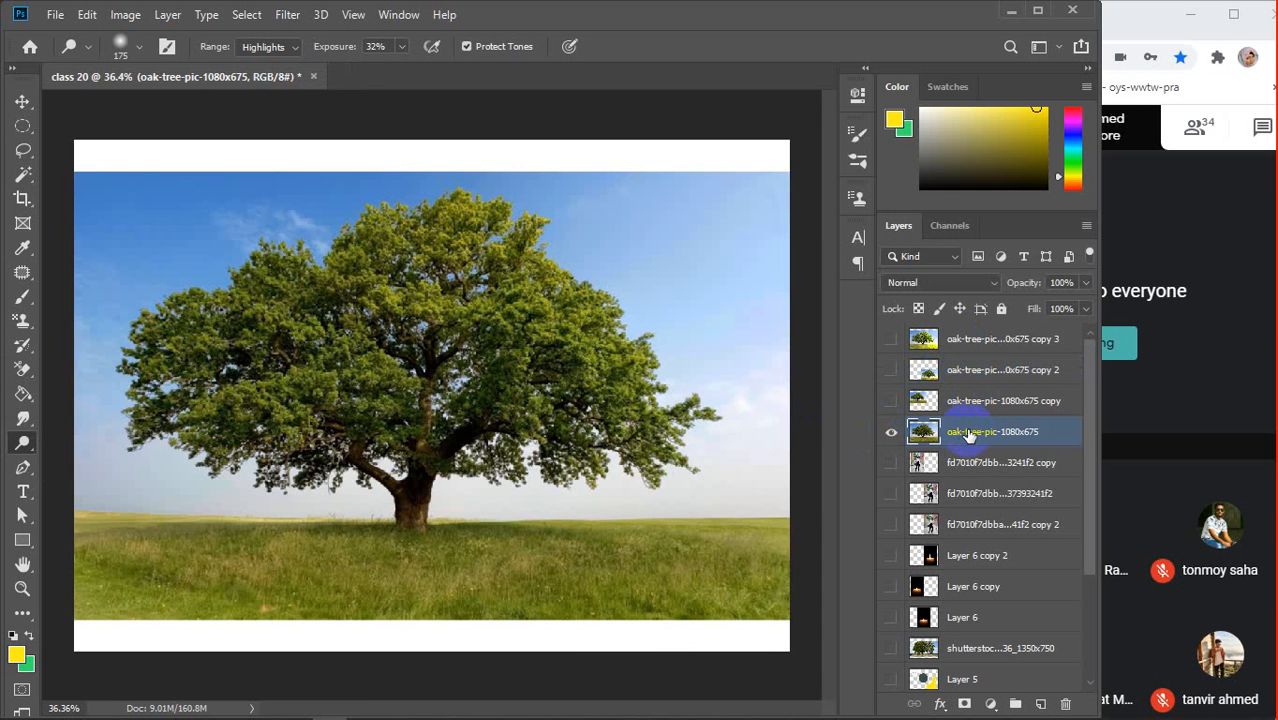
Duplicate the original oak tree layer twice and leave only the upper duplicate visible
{"action": "key", "text": "j"}
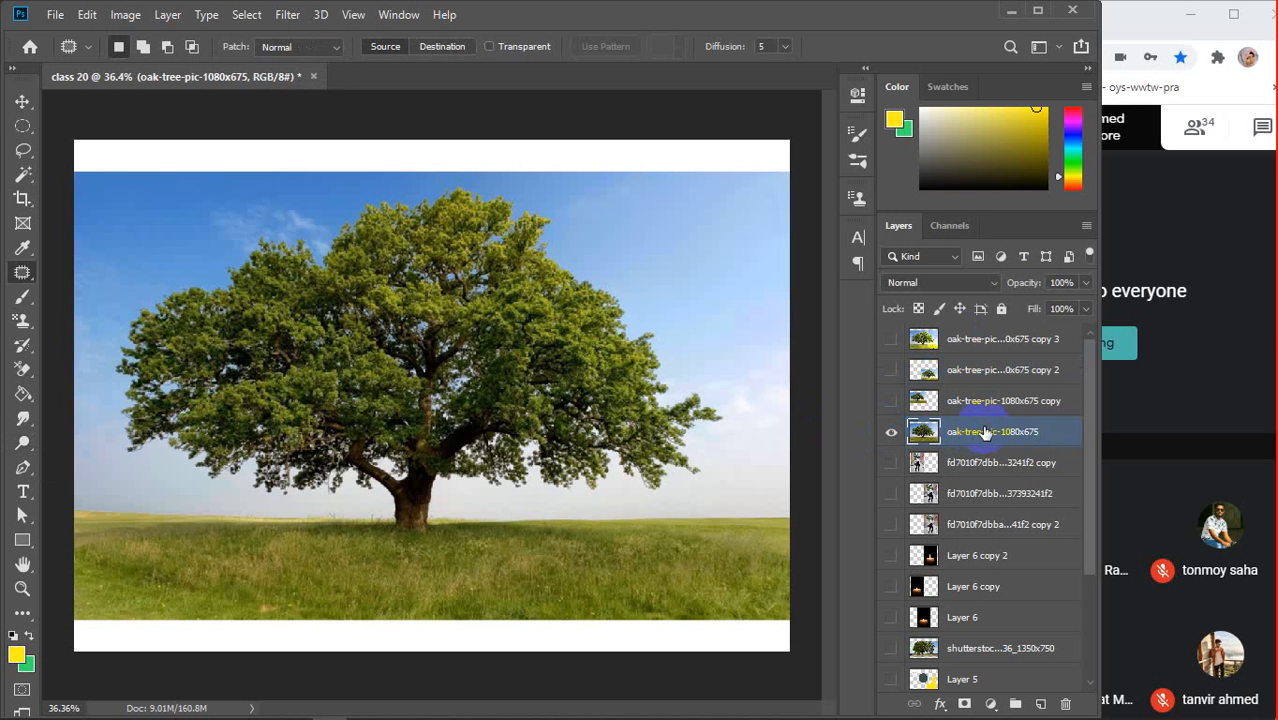
{"action": "key", "text": "ctrl+j"}
{"action": "key", "text": "ctrl+j"}
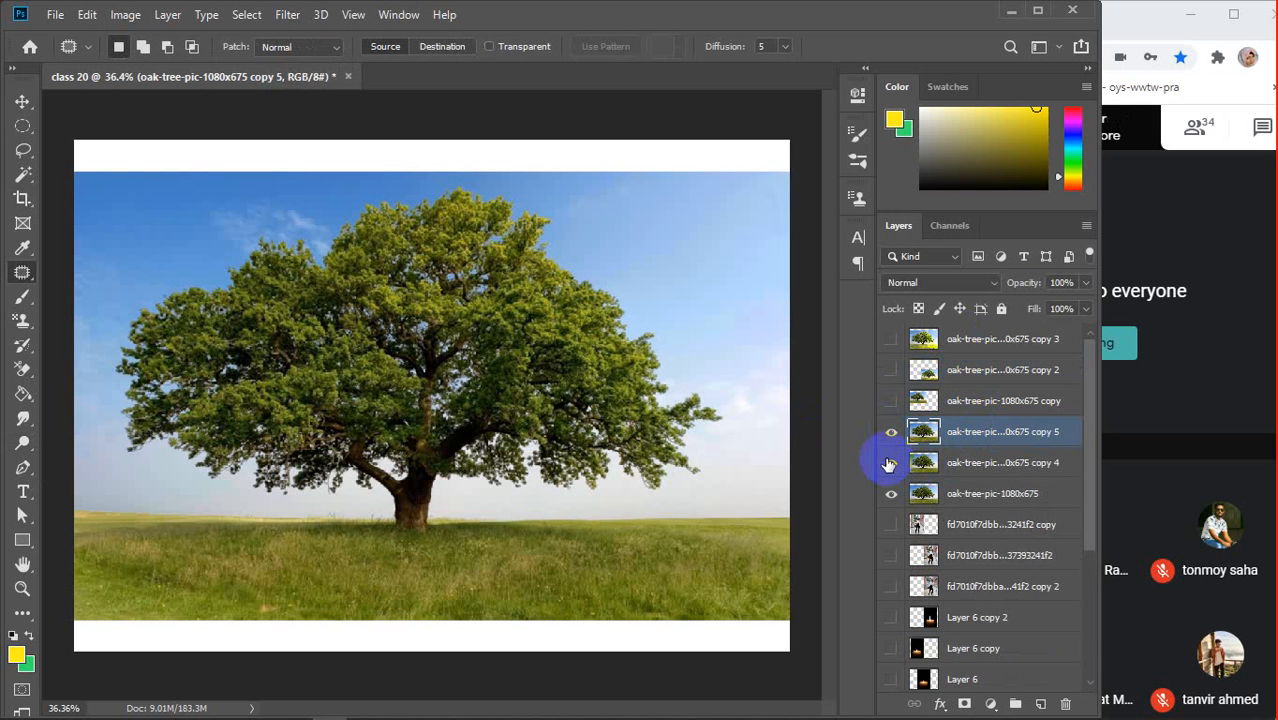
{"action": "left_click", "coordinate": [889, 462]}
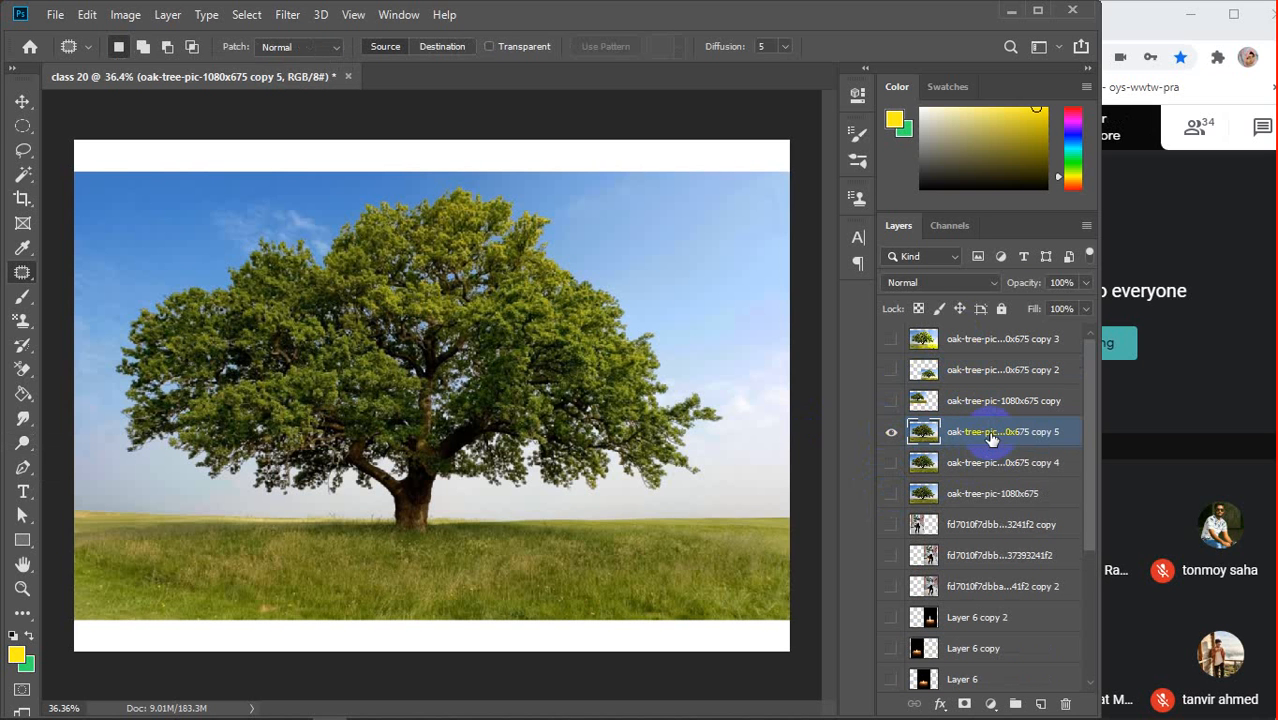
Burn the left third of the oak tree copy 5 layer with the Burn tool, using the Shadows range at 100% exposure
{"action": "left_click", "coordinate": [22, 442]}
{"action": "left_click", "coordinate": [75, 462]}
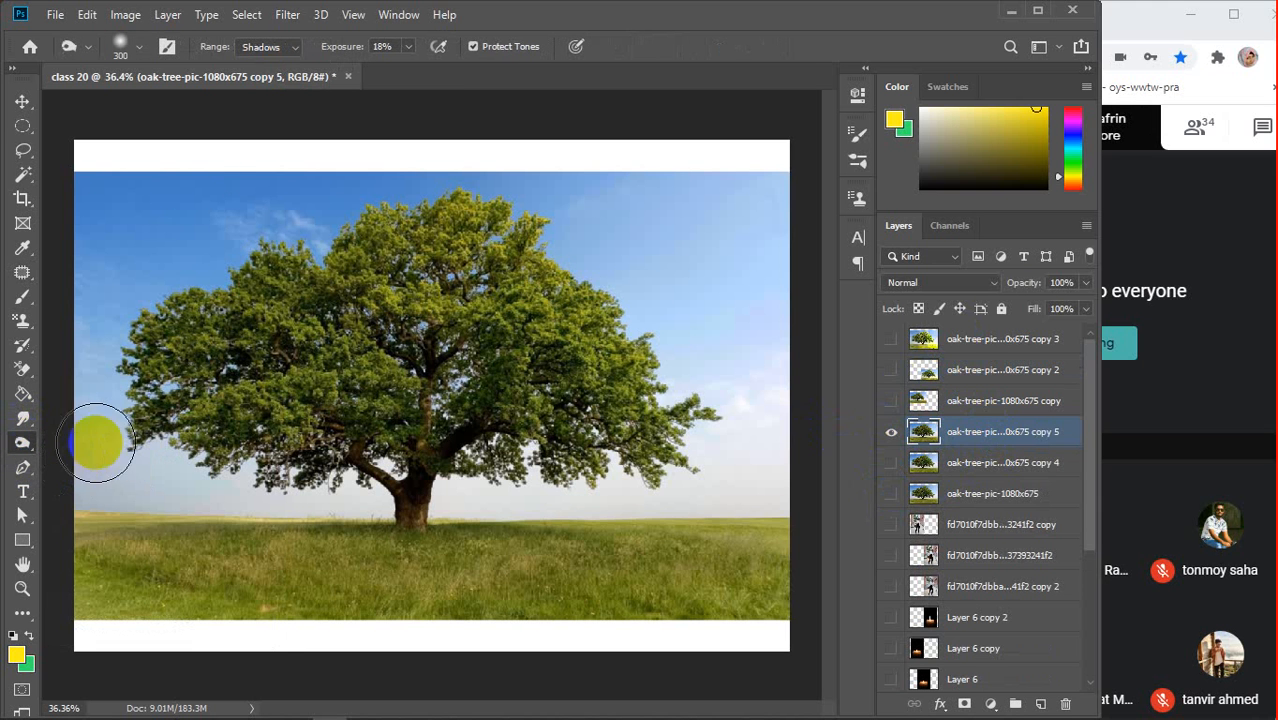
{"action": "left_click", "coordinate": [297, 50]}
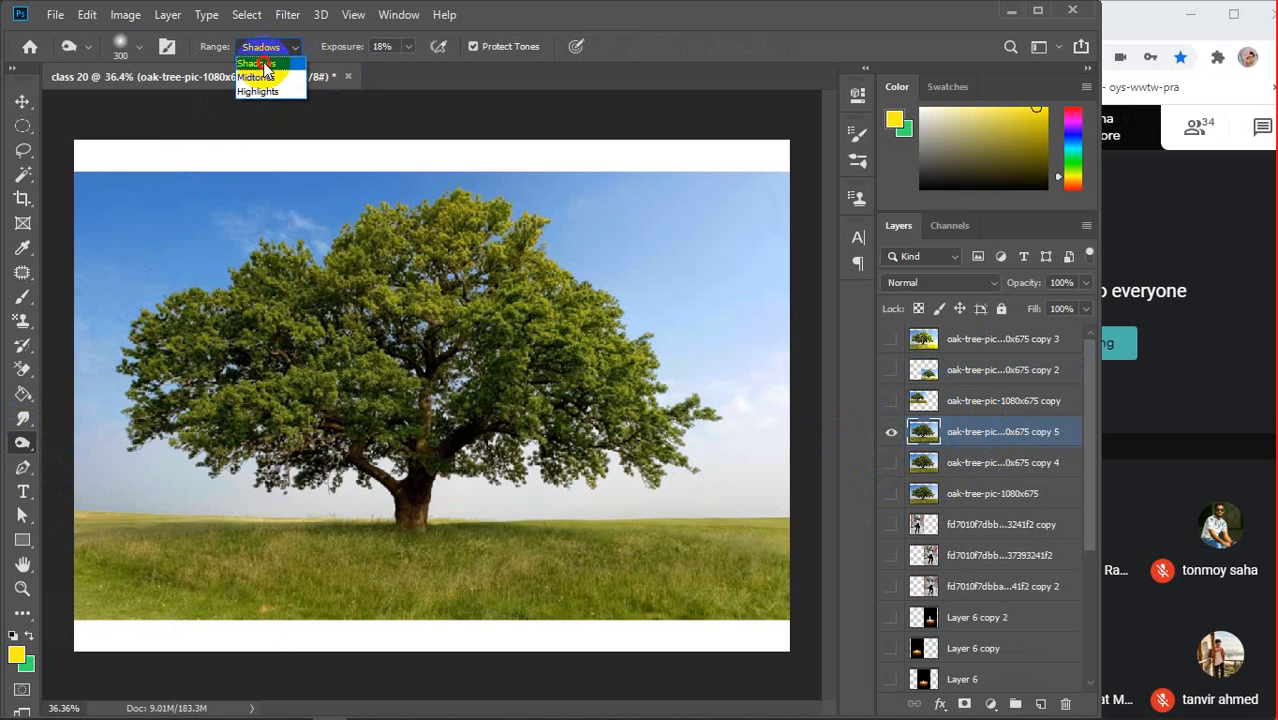
{"action": "left_click_drag", "start_coordinate": [340, 54], "coordinate": [556, 51]}
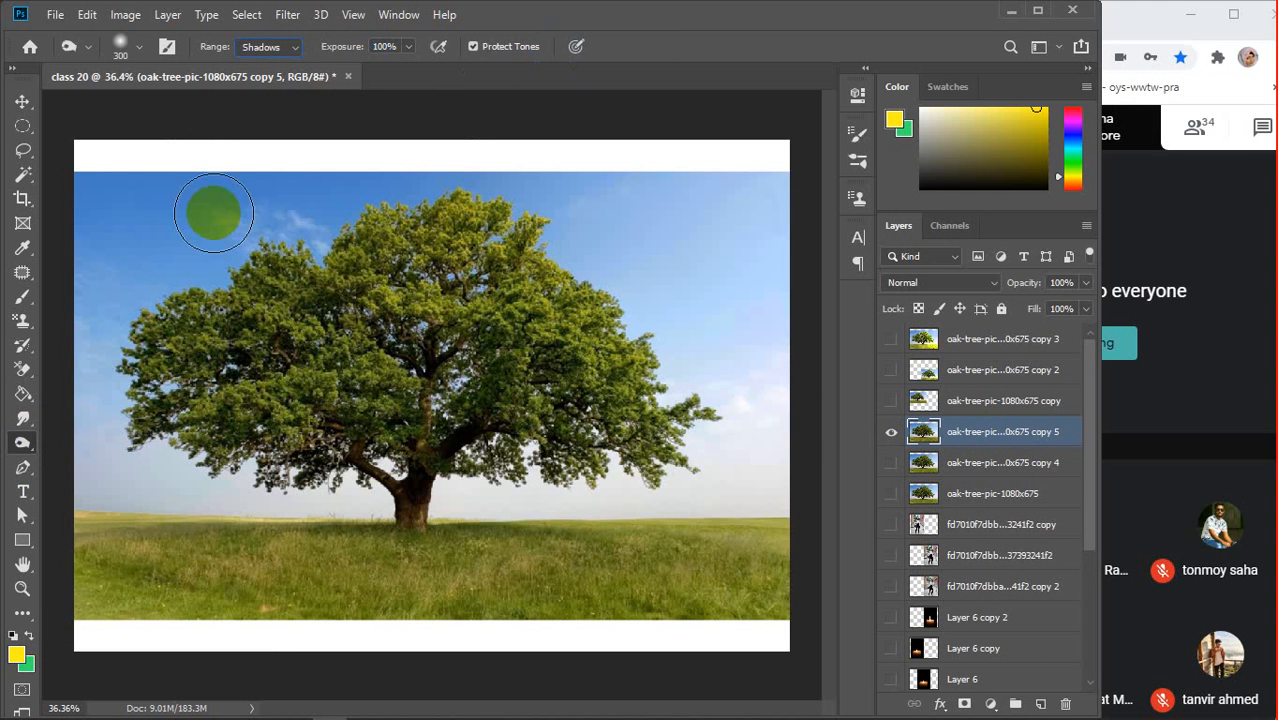
{"action": "left_click_drag", "start_coordinate": [258, 220], "coordinate": [217, 422]}
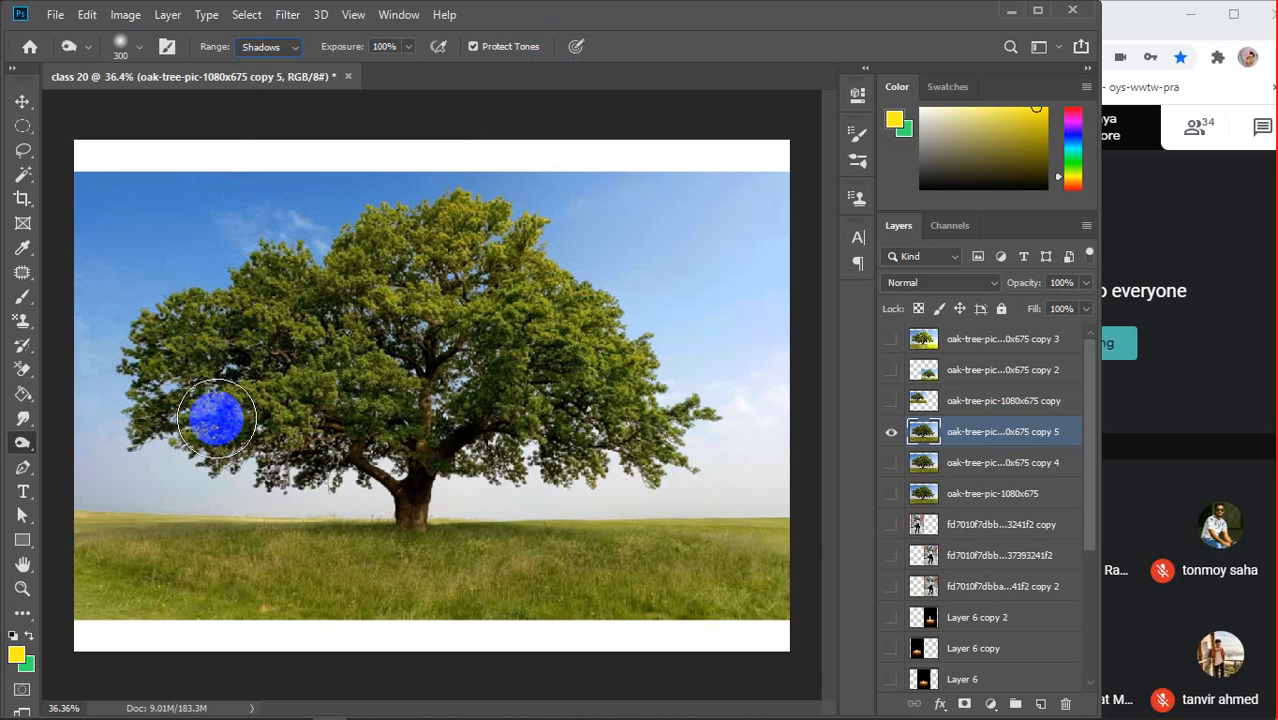
{"action": "mouse_move", "coordinate": [107, 200]}
{"action": "left_mouse_down"}
{"action": "mouse_move", "coordinate": [163, 465]}
{"action": "mouse_move", "coordinate": [211, 175]}
{"action": "mouse_move", "coordinate": [242, 328]}
{"action": "mouse_move", "coordinate": [263, 660]}
{"action": "mouse_move", "coordinate": [302, 166]}
{"action": "mouse_move", "coordinate": [206, 302]}
{"action": "mouse_move", "coordinate": [134, 559]}
{"action": "mouse_move", "coordinate": [80, 399]}
{"action": "mouse_move", "coordinate": [160, 222]}
{"action": "mouse_move", "coordinate": [161, 564]}
{"action": "mouse_move", "coordinate": [265, 180]}
{"action": "mouse_move", "coordinate": [257, 685]}
{"action": "mouse_move", "coordinate": [163, 485]}
{"action": "mouse_move", "coordinate": [165, 200]}
{"action": "mouse_move", "coordinate": [154, 618]}
{"action": "left_mouse_up"}
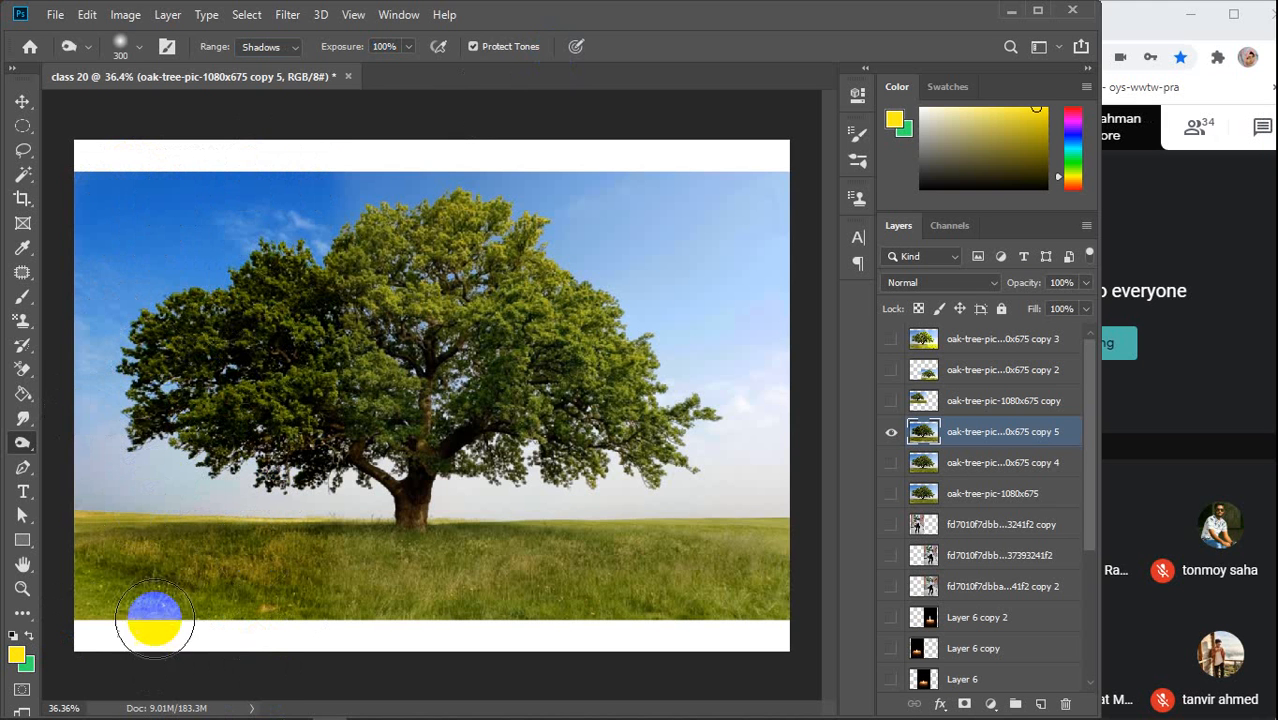
Burn the middle third of the oak tree picture using the Midtones range
{"action": "left_click", "coordinate": [300, 48]}
{"action": "left_click", "coordinate": [262, 70]}
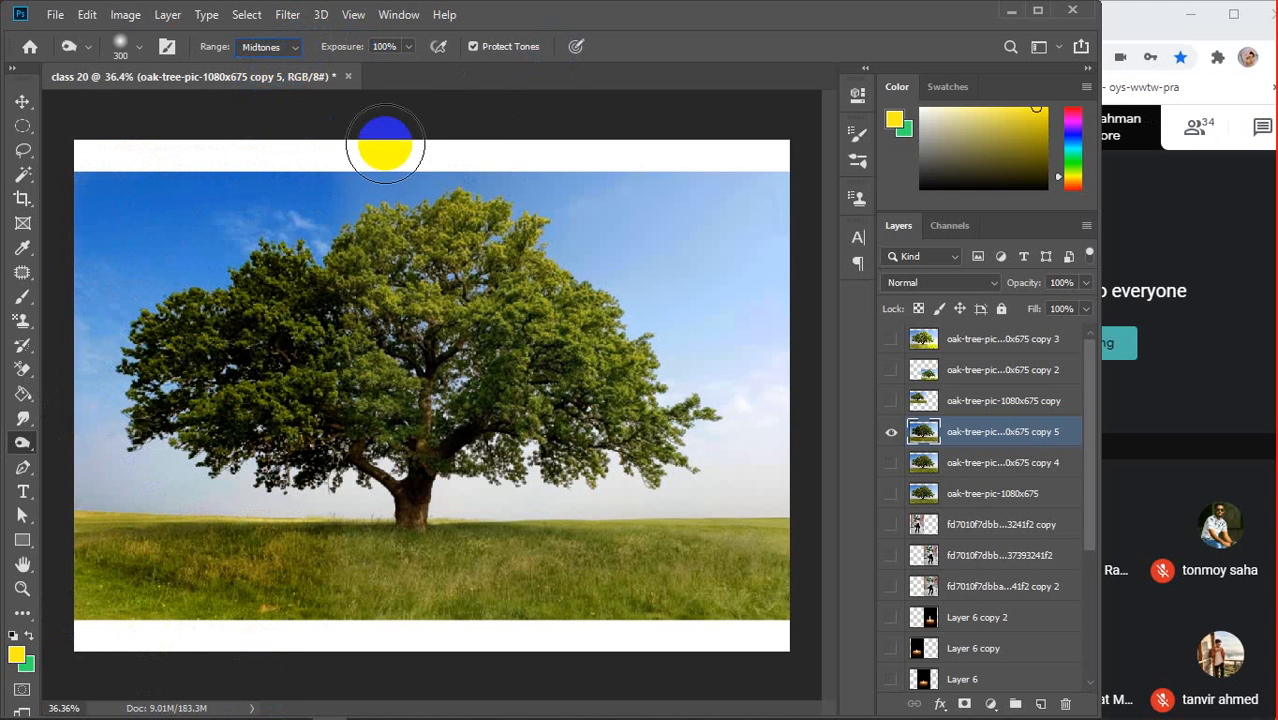
{"action": "mouse_move", "coordinate": [385, 145]}
{"action": "left_mouse_down"}
{"action": "mouse_move", "coordinate": [371, 320]}
{"action": "mouse_move", "coordinate": [419, 157]}
{"action": "mouse_move", "coordinate": [428, 486]}
{"action": "mouse_move", "coordinate": [467, 578]}
{"action": "mouse_move", "coordinate": [479, 307]}
{"action": "mouse_move", "coordinate": [506, 215]}
{"action": "mouse_move", "coordinate": [491, 534]}
{"action": "mouse_move", "coordinate": [502, 612]}
{"action": "mouse_move", "coordinate": [536, 108]}
{"action": "mouse_move", "coordinate": [418, 181]}
{"action": "left_mouse_up"}
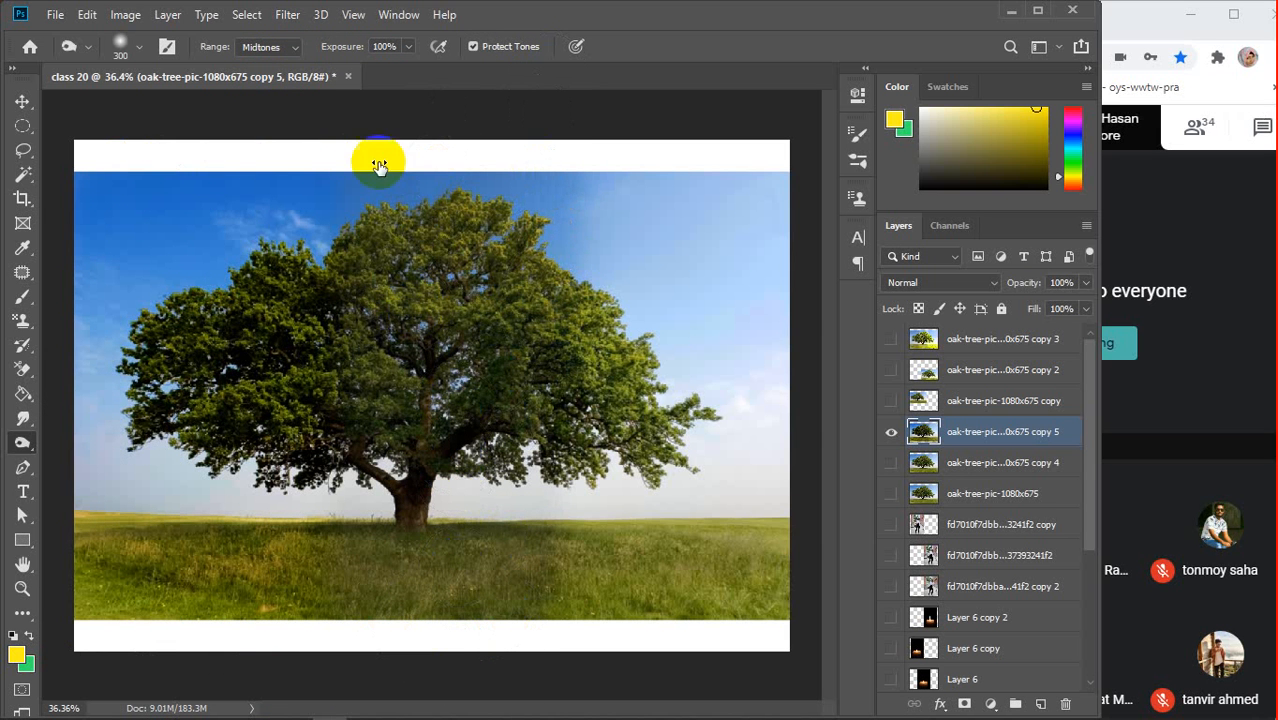
Burn the sky, foliage and grass in the right third of the picture using the Highlights range
{"action": "left_click", "coordinate": [293, 47]}
{"action": "left_click", "coordinate": [265, 88]}
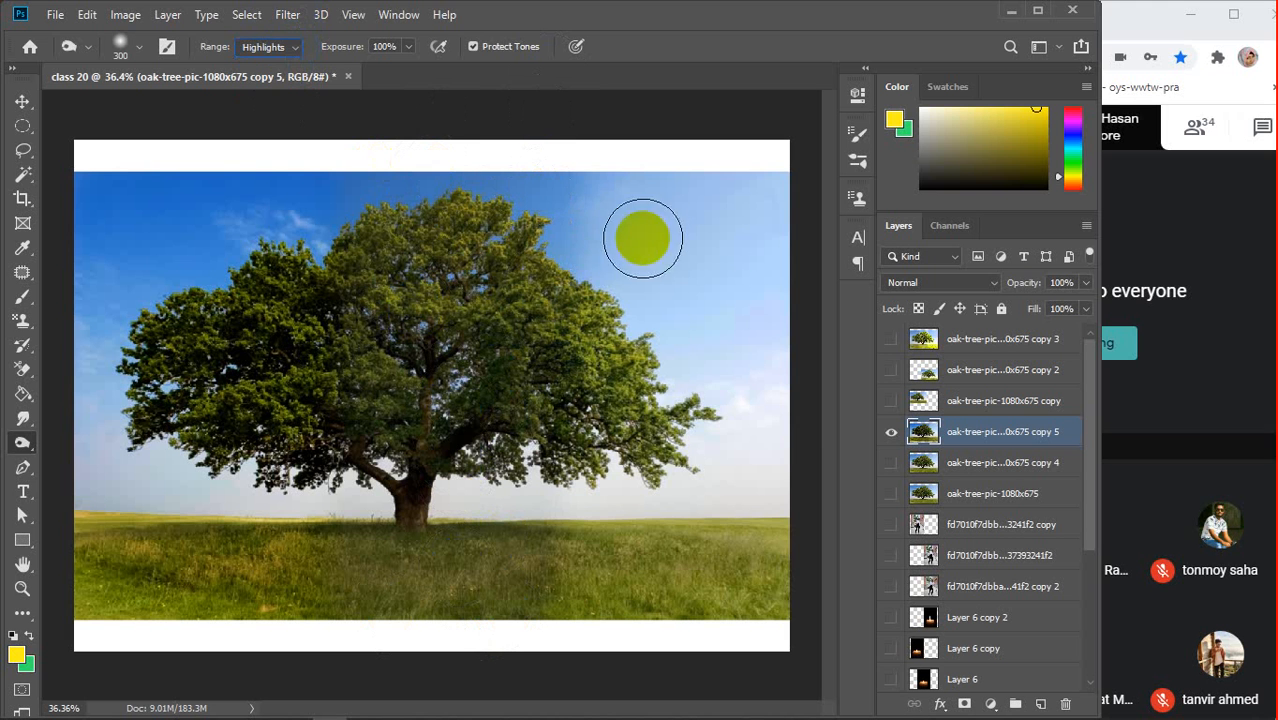
{"action": "mouse_move", "coordinate": [620, 171]}
{"action": "left_mouse_down"}
{"action": "mouse_move", "coordinate": [608, 405]}
{"action": "mouse_move", "coordinate": [710, 98]}
{"action": "mouse_move", "coordinate": [742, 229]}
{"action": "mouse_move", "coordinate": [765, 614]}
{"action": "mouse_move", "coordinate": [713, 177]}
{"action": "left_mouse_up"}
{"action": "mouse_move", "coordinate": [645, 60]}
{"action": "left_mouse_down"}
{"action": "mouse_move", "coordinate": [585, 251]}
{"action": "mouse_move", "coordinate": [565, 565]}
{"action": "mouse_move", "coordinate": [639, 194]}
{"action": "left_mouse_up"}
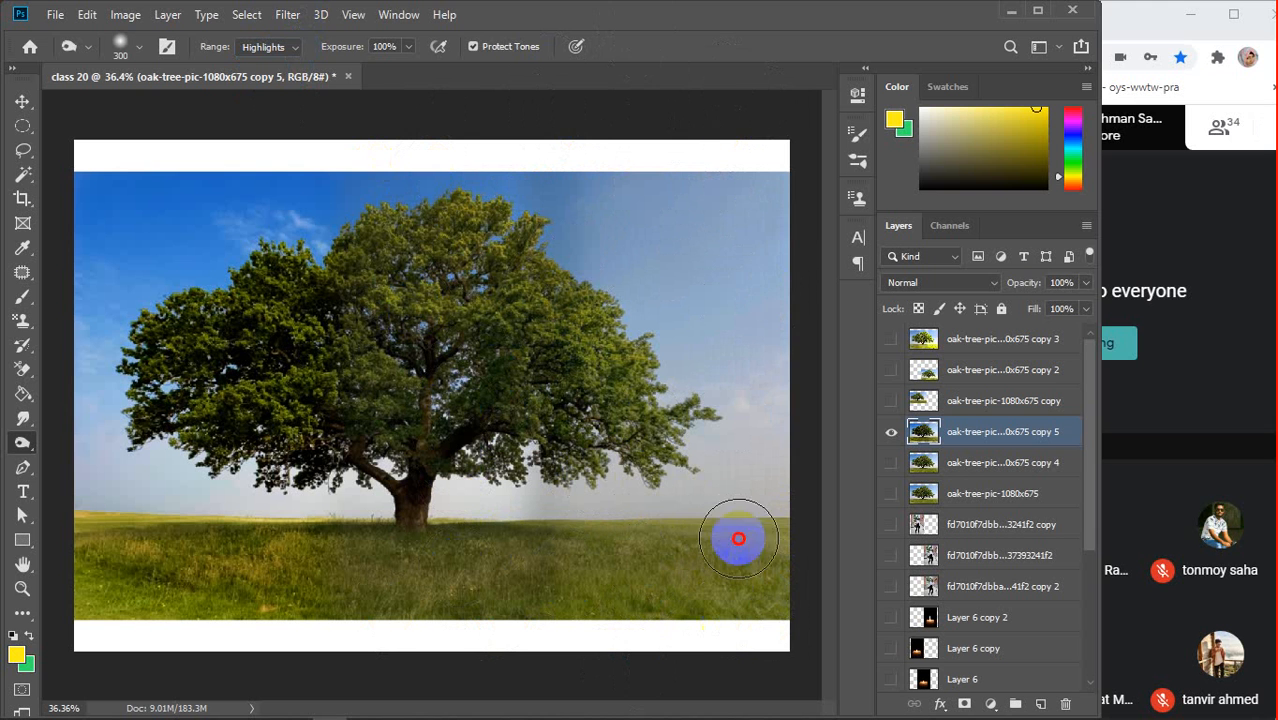
{"action": "left_click_drag", "start_coordinate": [611, 308], "coordinate": [589, 657]}
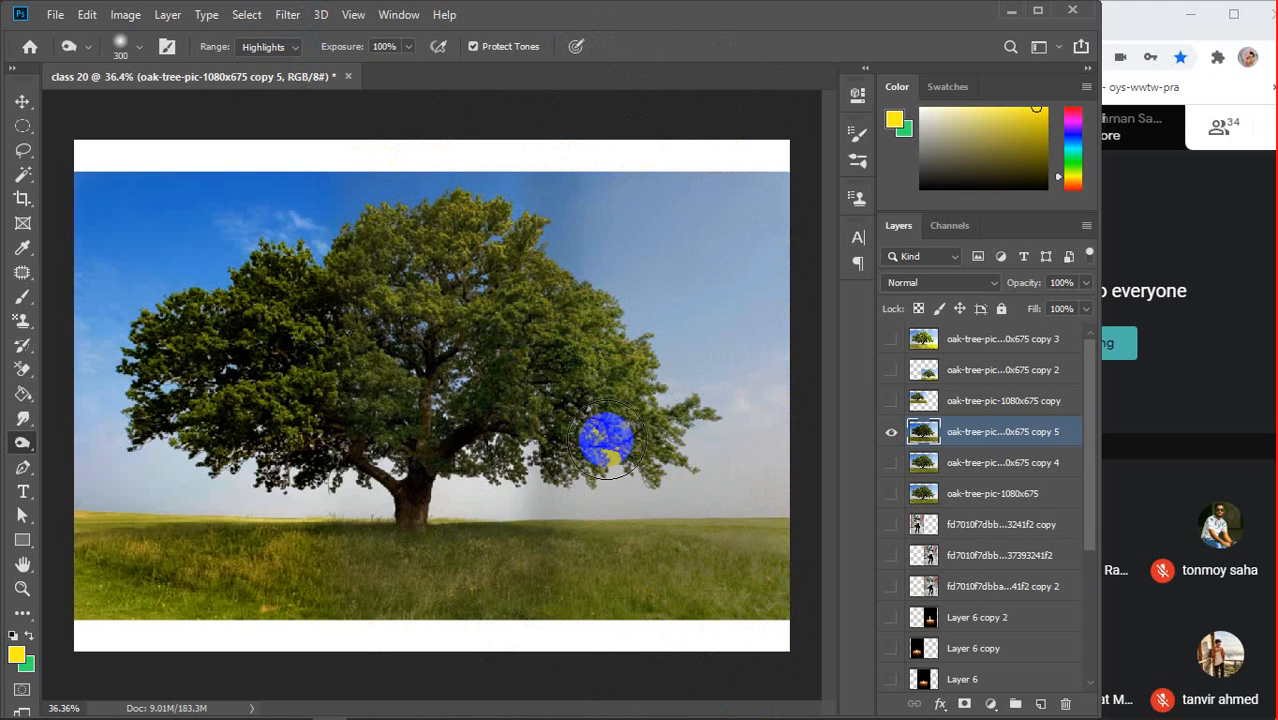
Return the burn range to Shadows and darken the left third of the tree and grass further
{"action": "left_click", "coordinate": [293, 47]}
{"action": "left_click", "coordinate": [268, 64]}
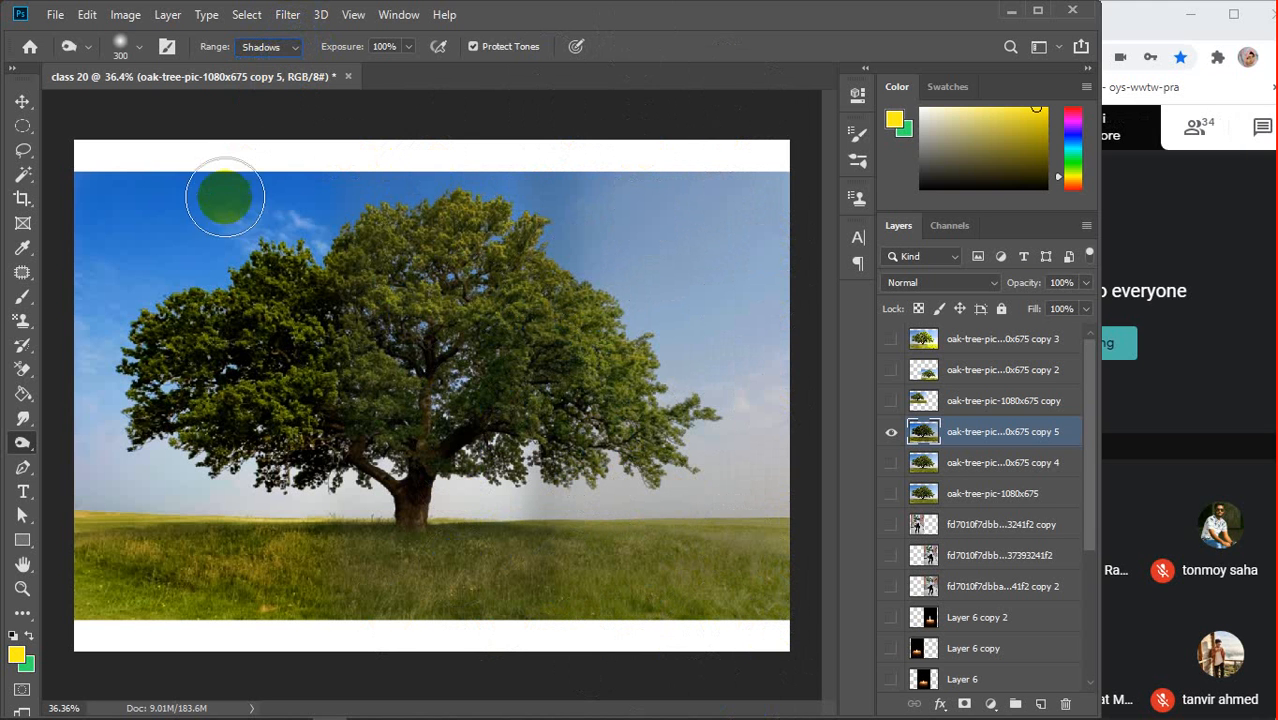
{"action": "mouse_move", "coordinate": [103, 614]}
{"action": "left_mouse_down"}
{"action": "mouse_move", "coordinate": [242, 594]}
{"action": "mouse_move", "coordinate": [334, 63]}
{"action": "mouse_move", "coordinate": [289, 659]}
{"action": "left_mouse_up"}
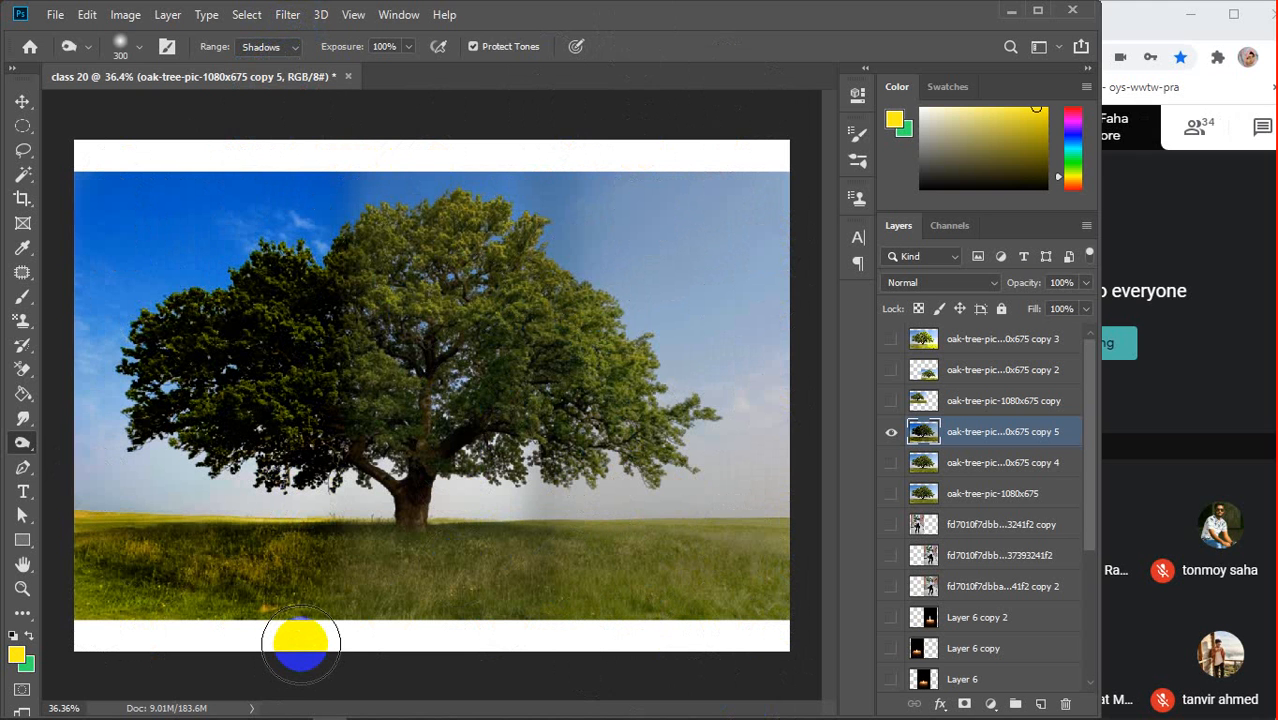
Compare the burned copy 5 layer with the unburned copy 4 by toggling copy 5's visibility, leaving only copy 4 shown
{"action": "left_click", "coordinate": [24, 103]}
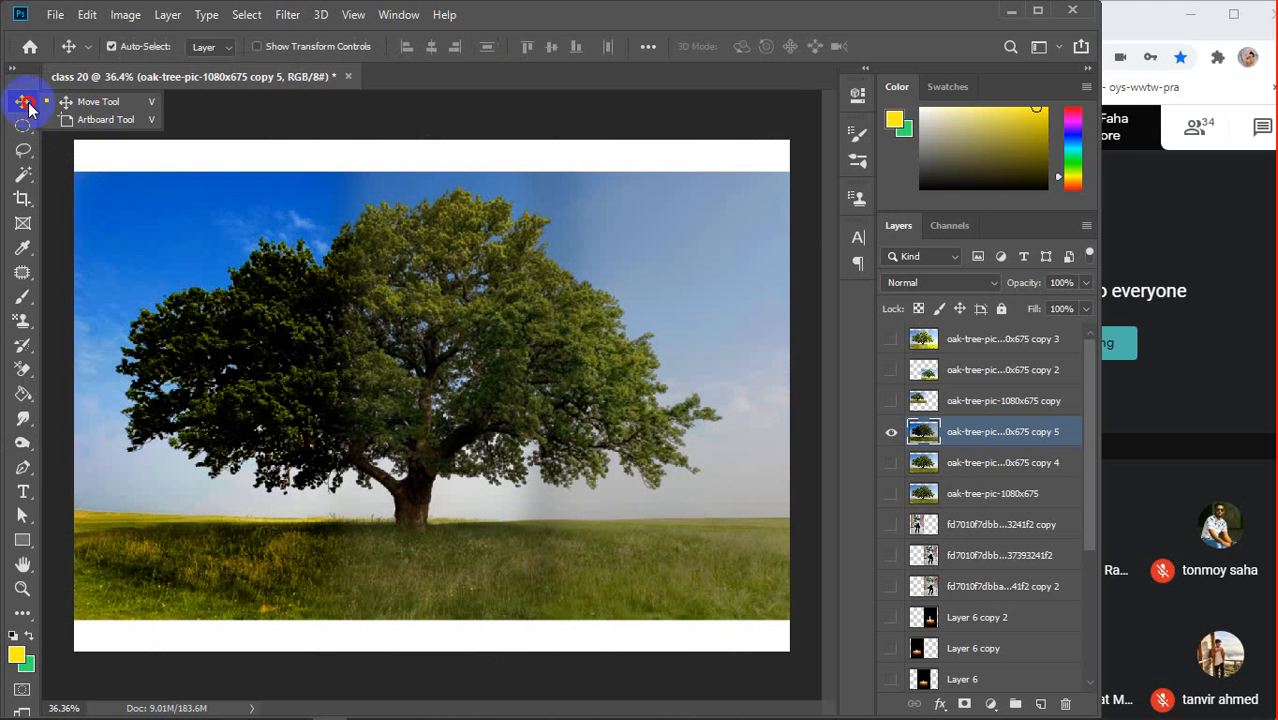
{"action": "left_click", "coordinate": [892, 462]}
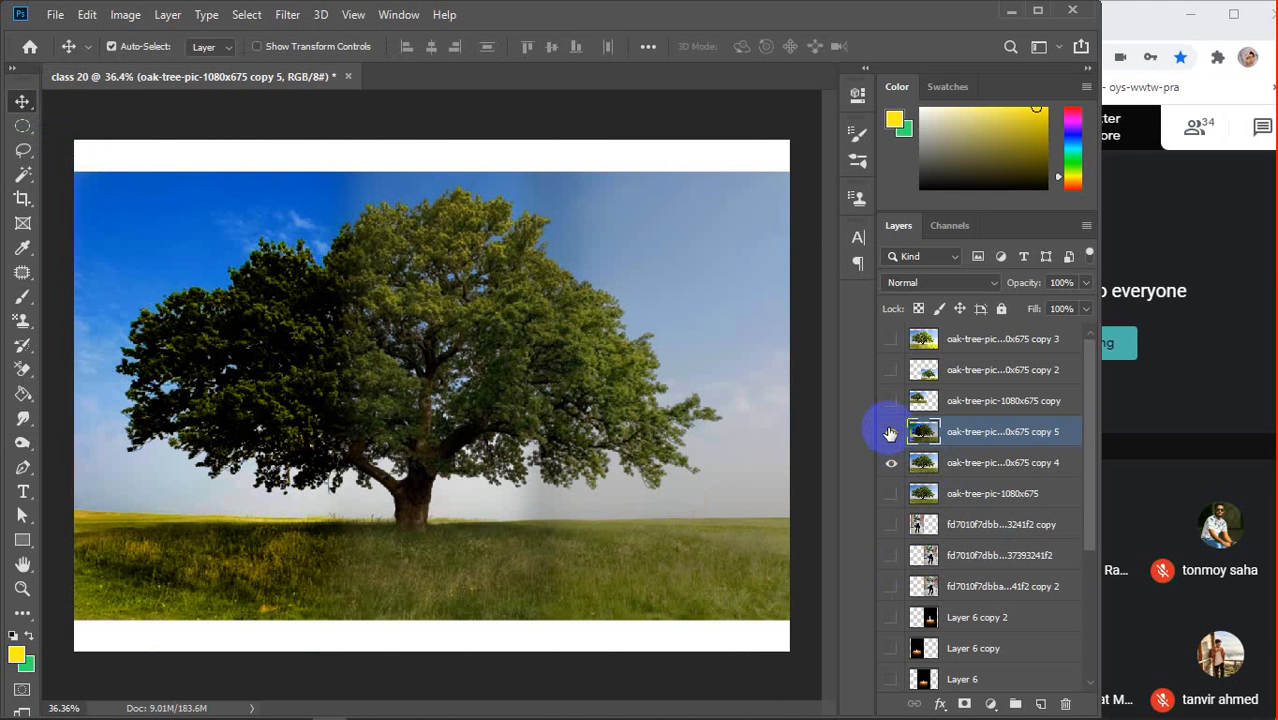
{"action": "left_click", "coordinate": [890, 432]}
{"action": "left_click", "coordinate": [890, 432]}
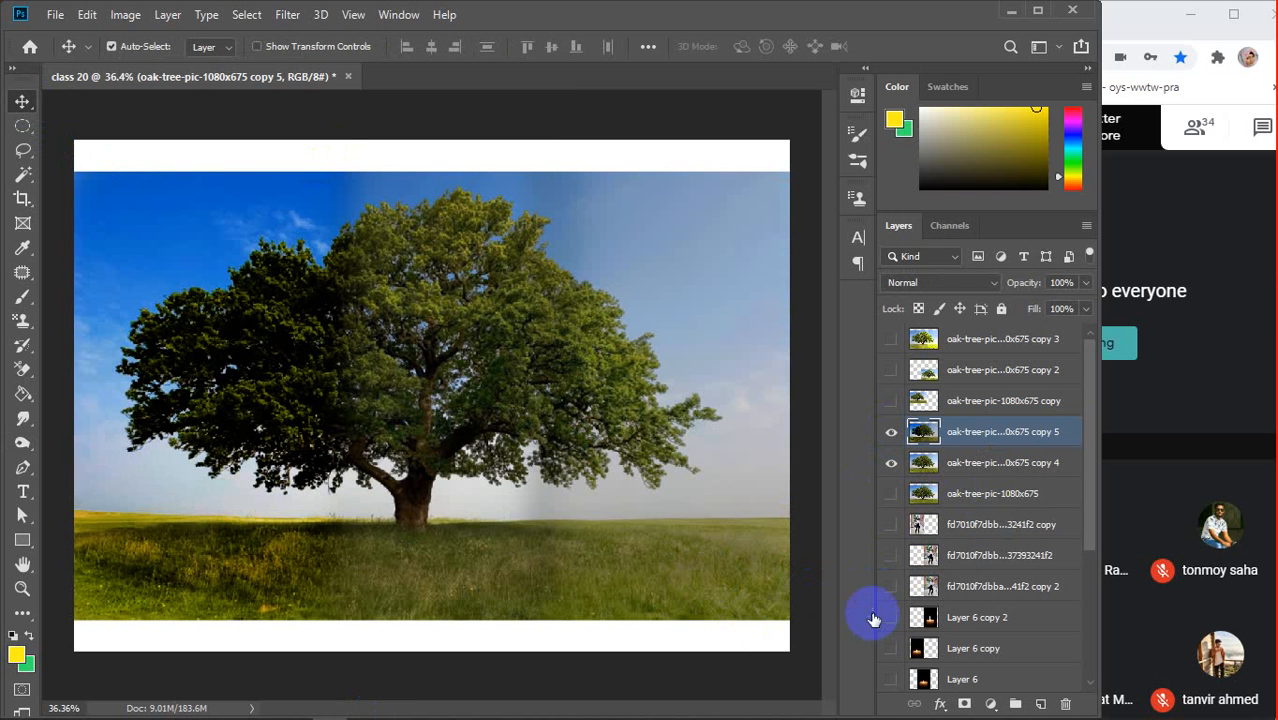
{"action": "left_click", "coordinate": [890, 432]}
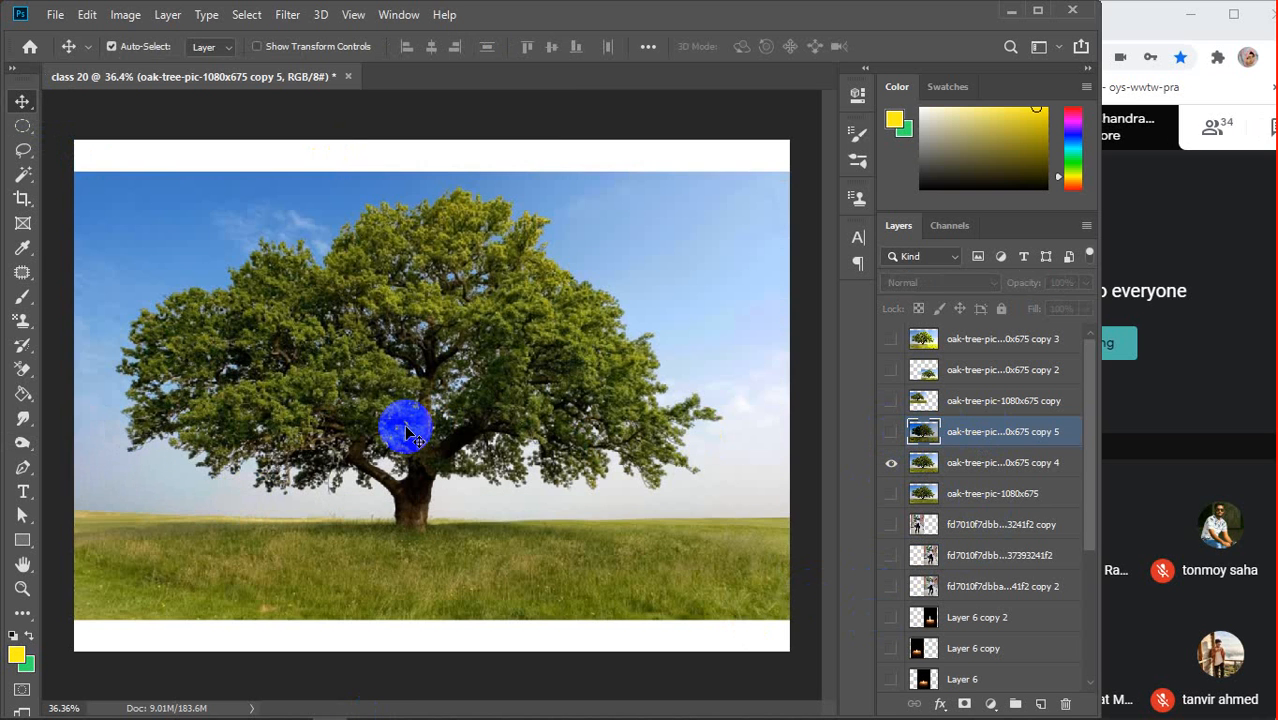
Burn the tree crown on the copy 4 layer with the Shadows range at 100% exposure
{"action": "left_click", "coordinate": [14, 449]}
{"action": "left_click", "coordinate": [91, 459]}
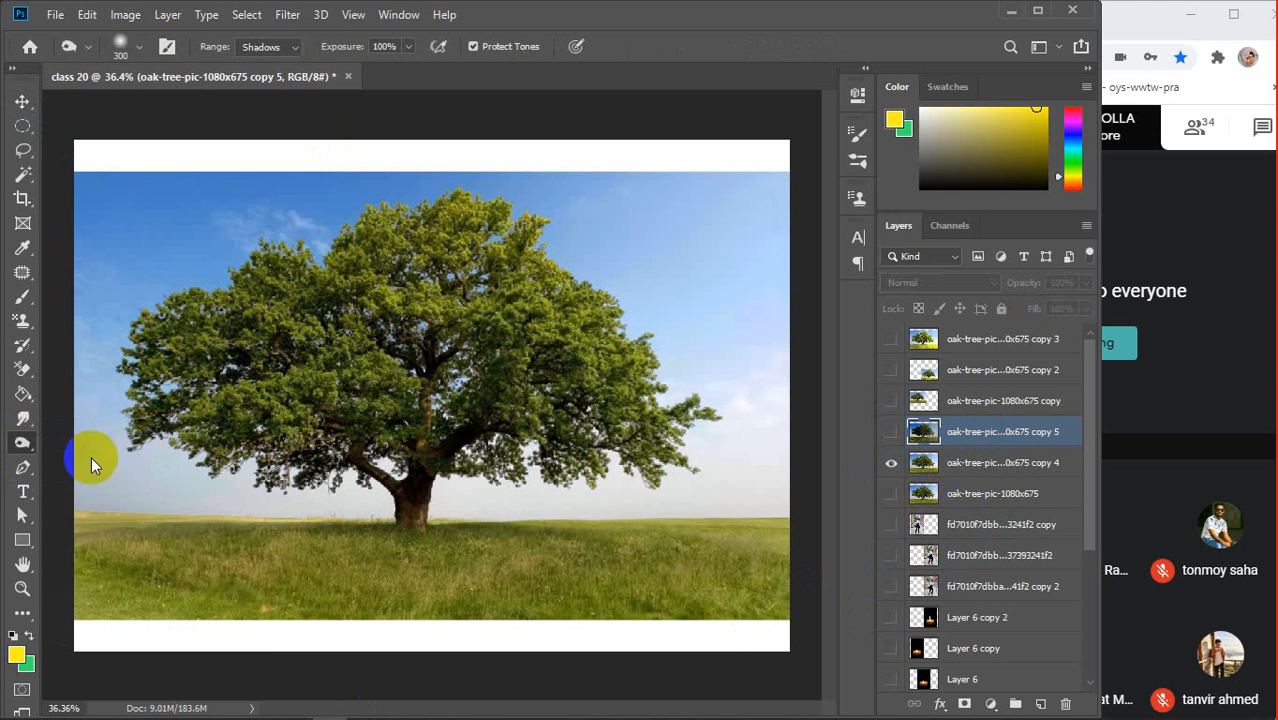
{"action": "left_click", "coordinate": [293, 48]}
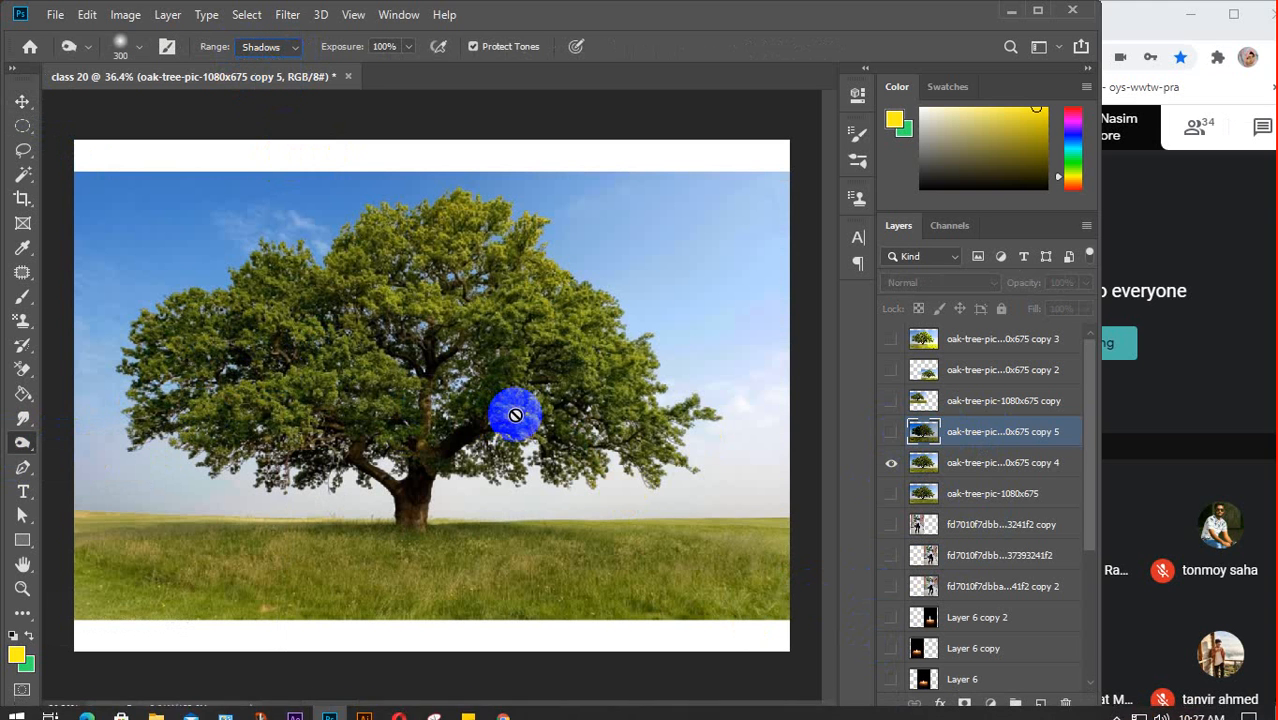
{"action": "left_click", "coordinate": [1018, 472]}
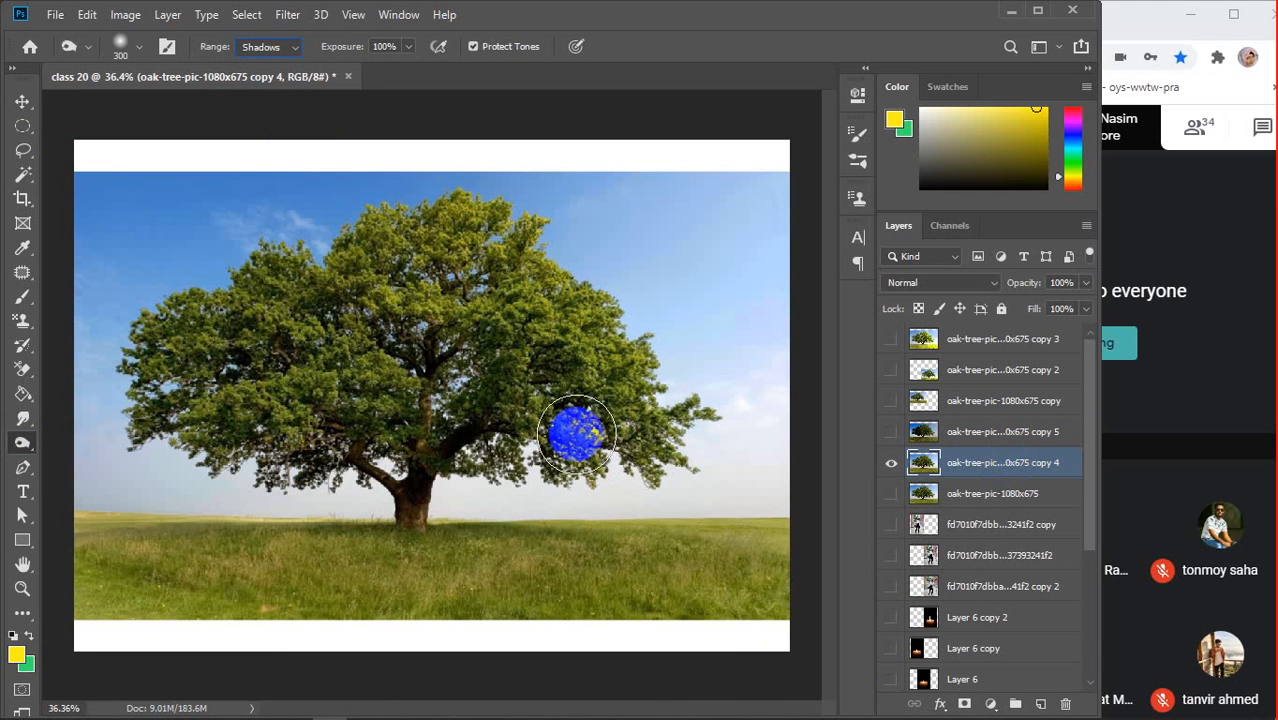
{"action": "left_click_drag", "start_coordinate": [571, 423], "coordinate": [374, 330]}
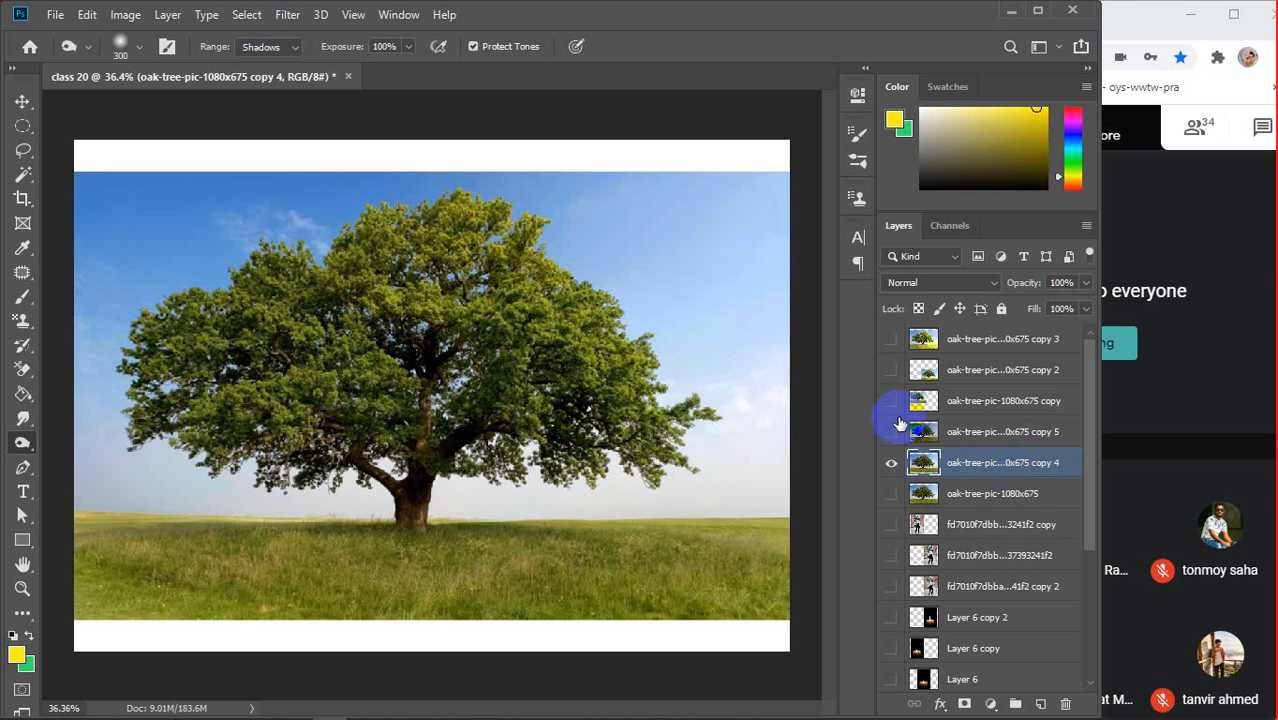
Hide the copy 4 layer and show the dodged oak tree copy 2 layer as the active layer
{"action": "left_click", "coordinate": [890, 462]}
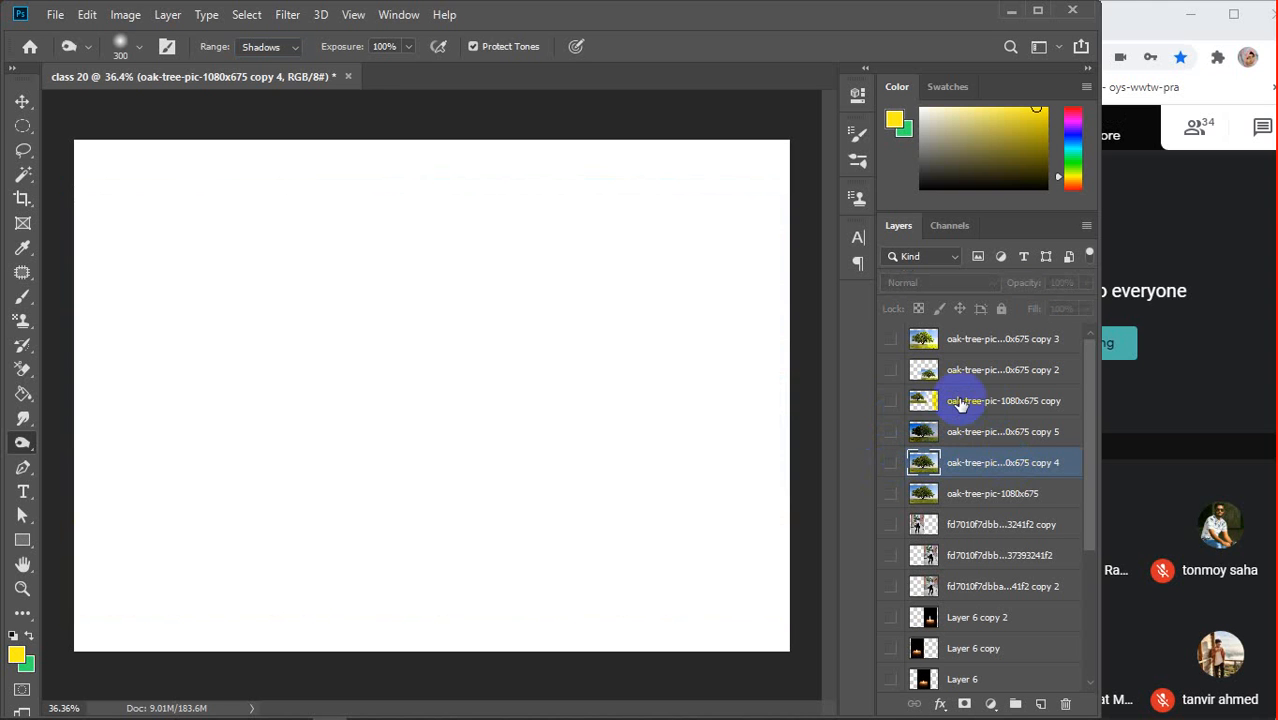
{"action": "left_click", "coordinate": [952, 402]}
{"action": "left_click", "coordinate": [962, 370]}
{"action": "left_click", "coordinate": [889, 371]}
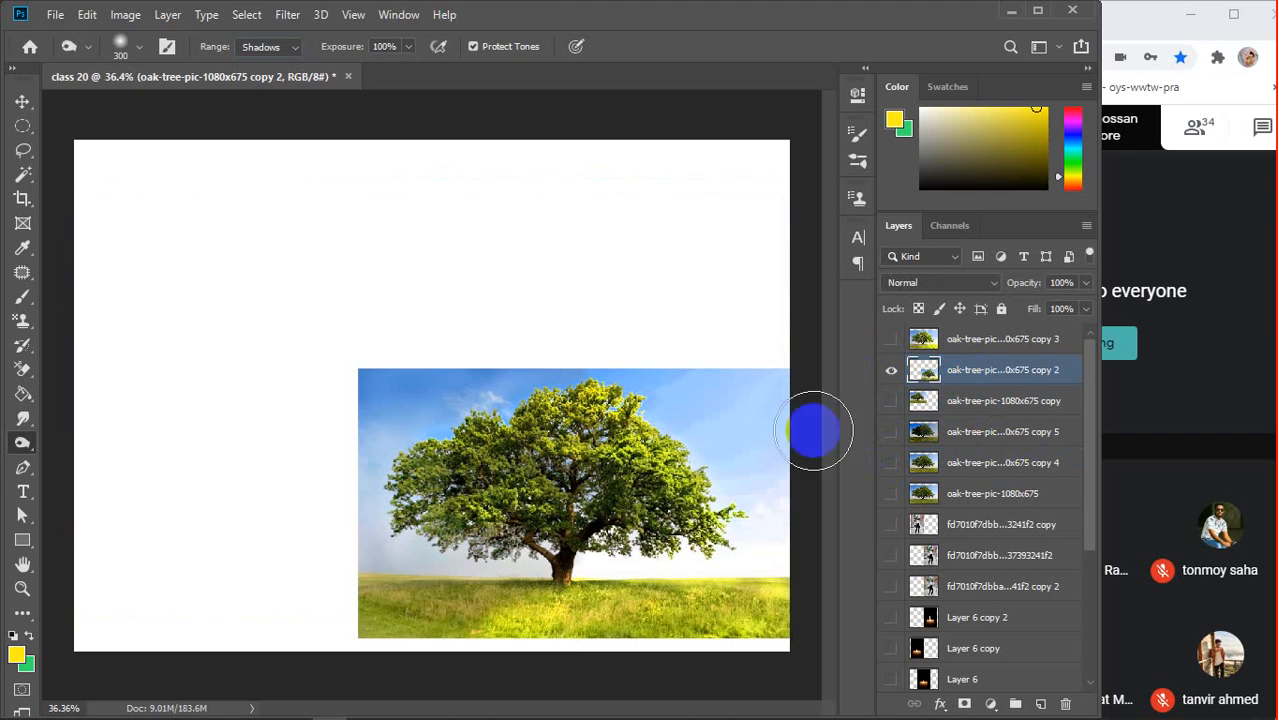
Scale the dodged copy 2 layer to about 166% and position it to span the full canvas width
{"action": "key", "text": "ctrl+t"}
{"action": "left_click_drag", "start_coordinate": [358, 369], "coordinate": [76, 190]}
{"action": "left_click_drag", "start_coordinate": [391, 399], "coordinate": [410, 373]}
{"action": "key", "text": "Return"}
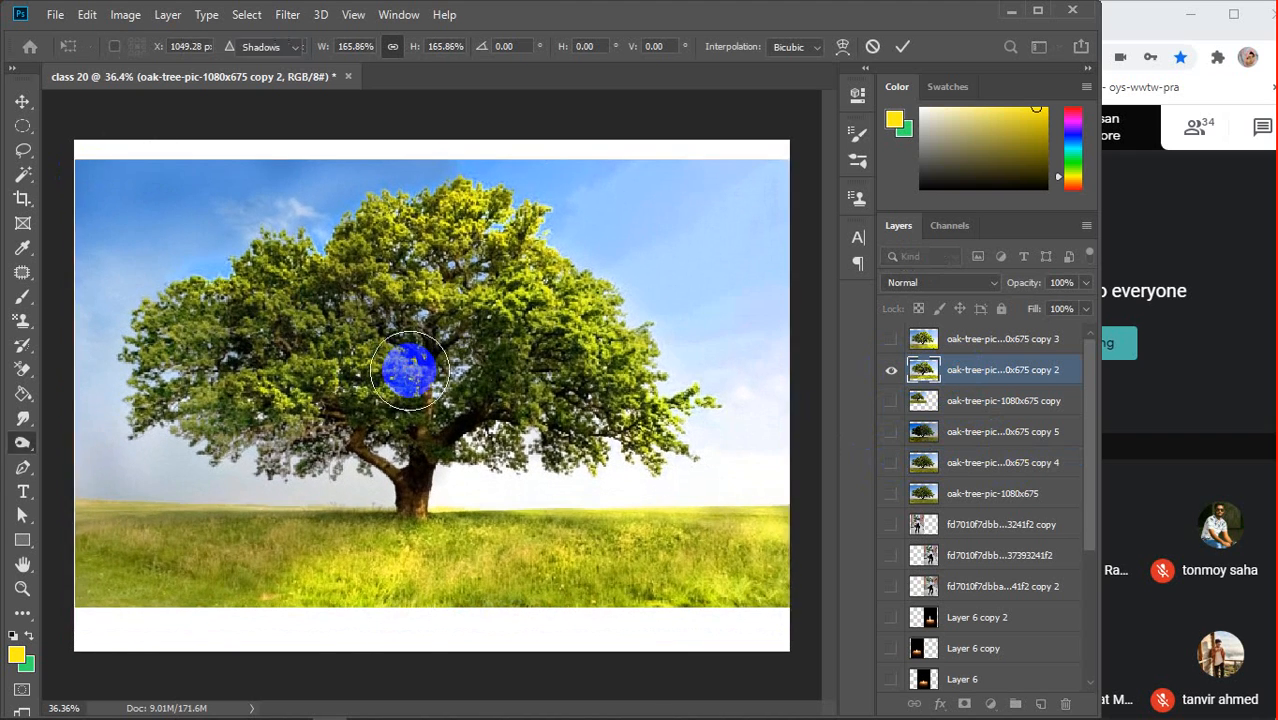
Burn the shadows of the dodged tree's trunk and lower foliage with a 150 px brush, lowering the exposure to 51%
{"action": "key", "text": "o"}
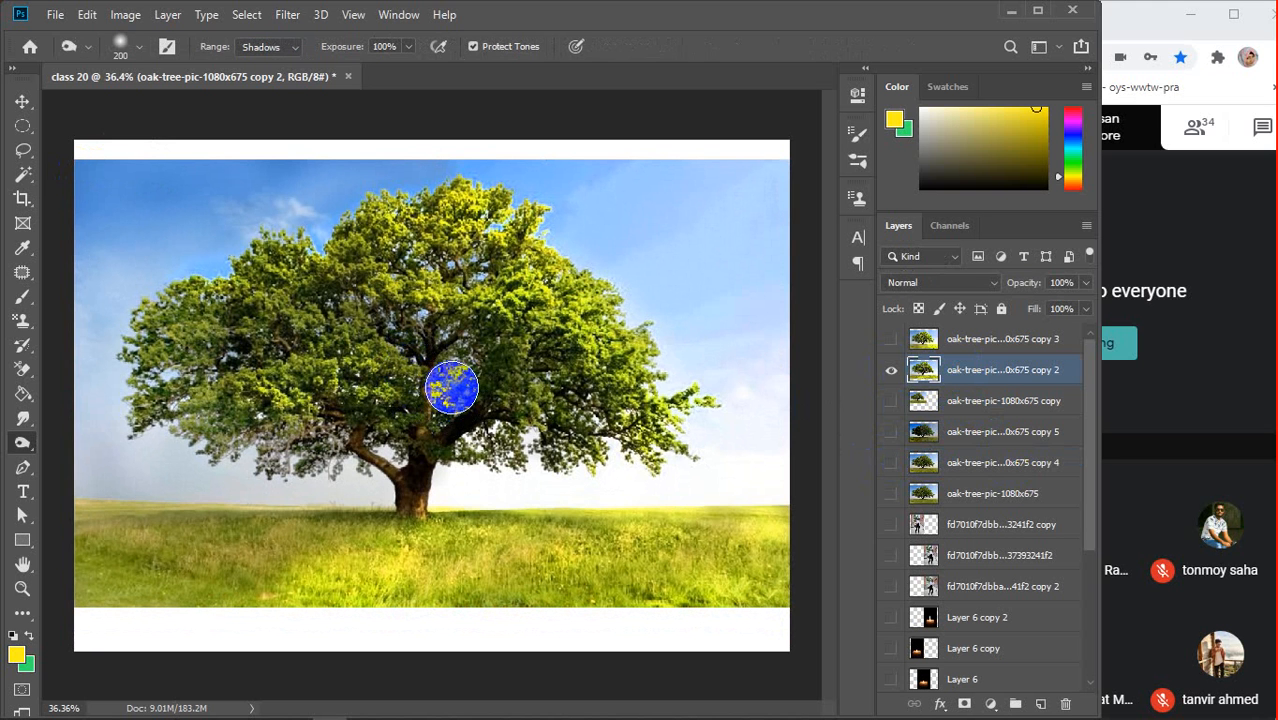
{"action": "key", "text": "bracketleft"}
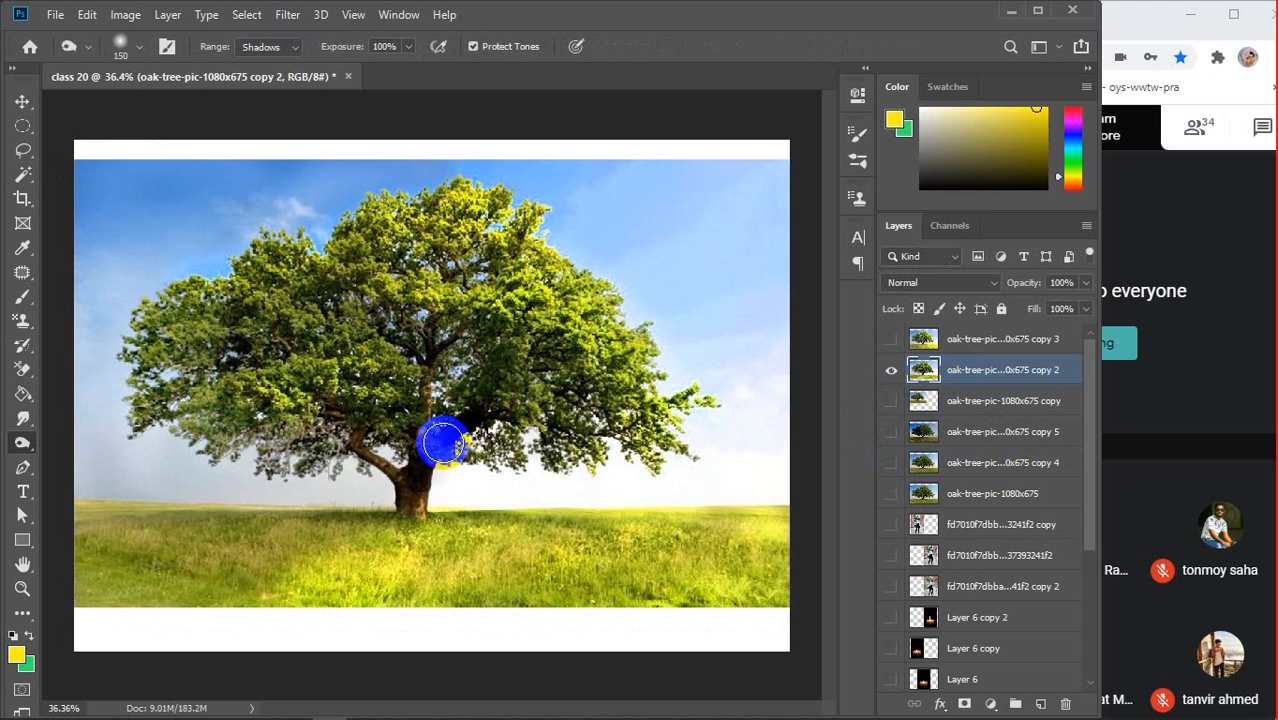
{"action": "mouse_move", "coordinate": [443, 443]}
{"action": "left_mouse_down"}
{"action": "mouse_move", "coordinate": [465, 374]}
{"action": "mouse_move", "coordinate": [442, 448]}
{"action": "mouse_move", "coordinate": [418, 475]}
{"action": "left_mouse_up"}
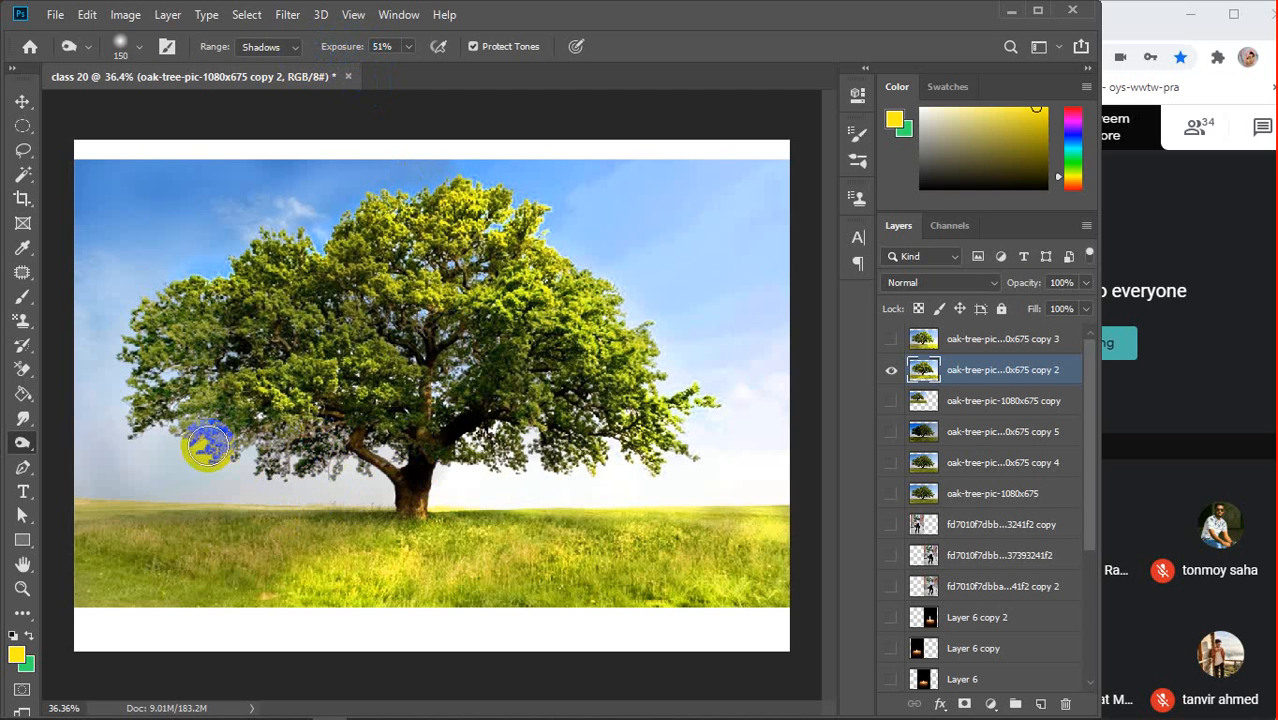
{"action": "mouse_move", "coordinate": [208, 446]}
{"action": "left_mouse_down"}
{"action": "mouse_move", "coordinate": [282, 457]}
{"action": "mouse_move", "coordinate": [115, 356]}
{"action": "mouse_move", "coordinate": [196, 443]}
{"action": "mouse_move", "coordinate": [197, 257]}
{"action": "mouse_move", "coordinate": [128, 405]}
{"action": "mouse_move", "coordinate": [108, 277]}
{"action": "mouse_move", "coordinate": [285, 348]}
{"action": "mouse_move", "coordinate": [314, 288]}
{"action": "mouse_move", "coordinate": [494, 362]}
{"action": "mouse_move", "coordinate": [365, 434]}
{"action": "mouse_move", "coordinate": [455, 522]}
{"action": "left_mouse_up"}
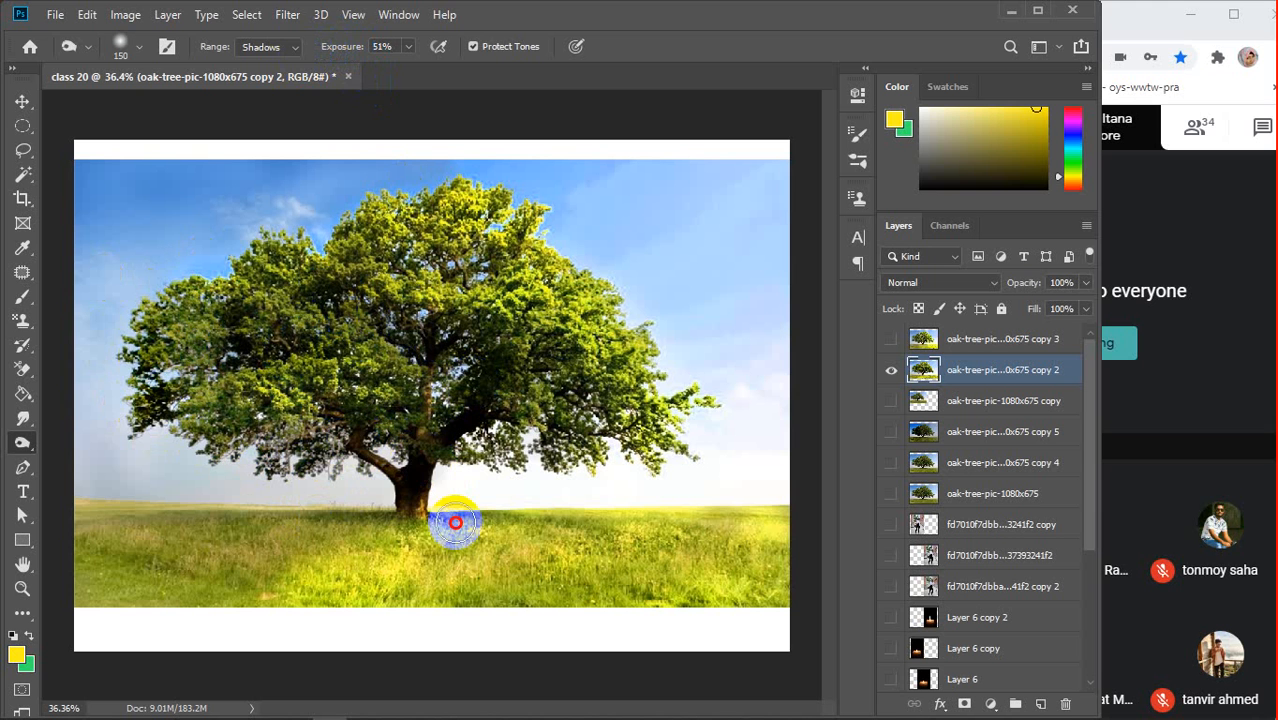
Burn the left side of the sky, foliage and grass on copy 2 using the Midtones range at 51% exposure
{"action": "left_click", "coordinate": [293, 48]}
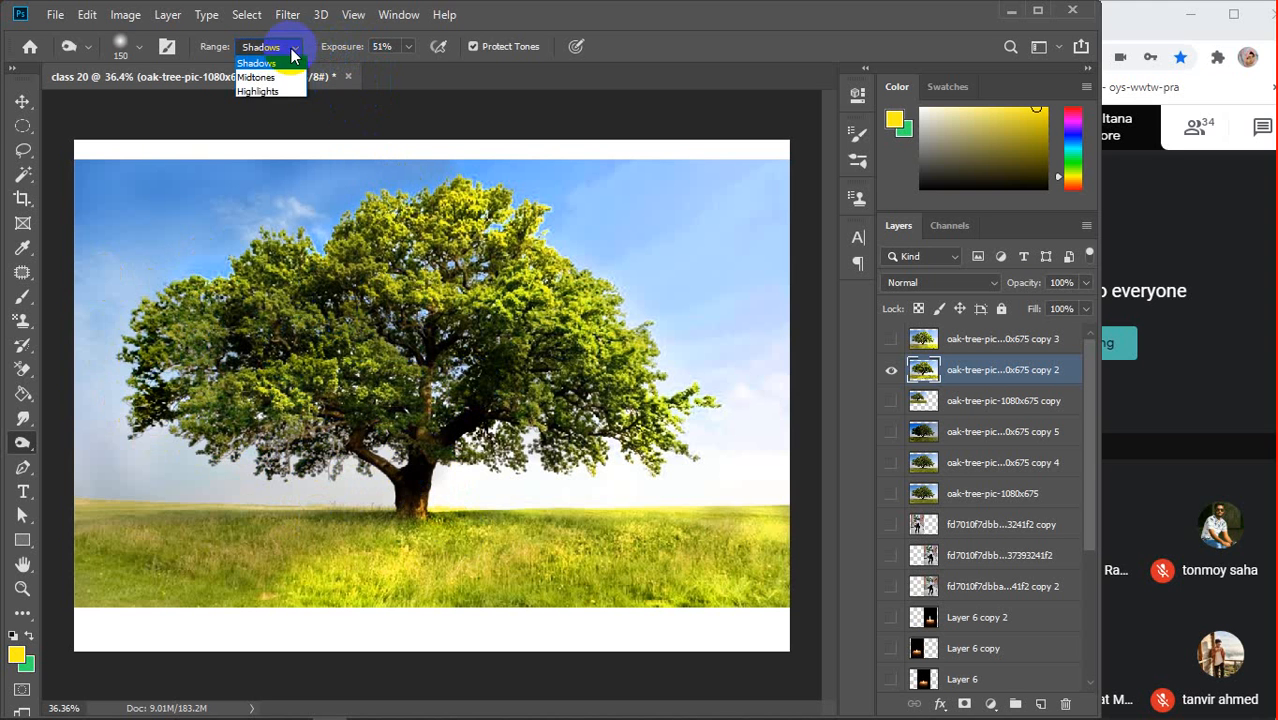
{"action": "left_click", "coordinate": [258, 78]}
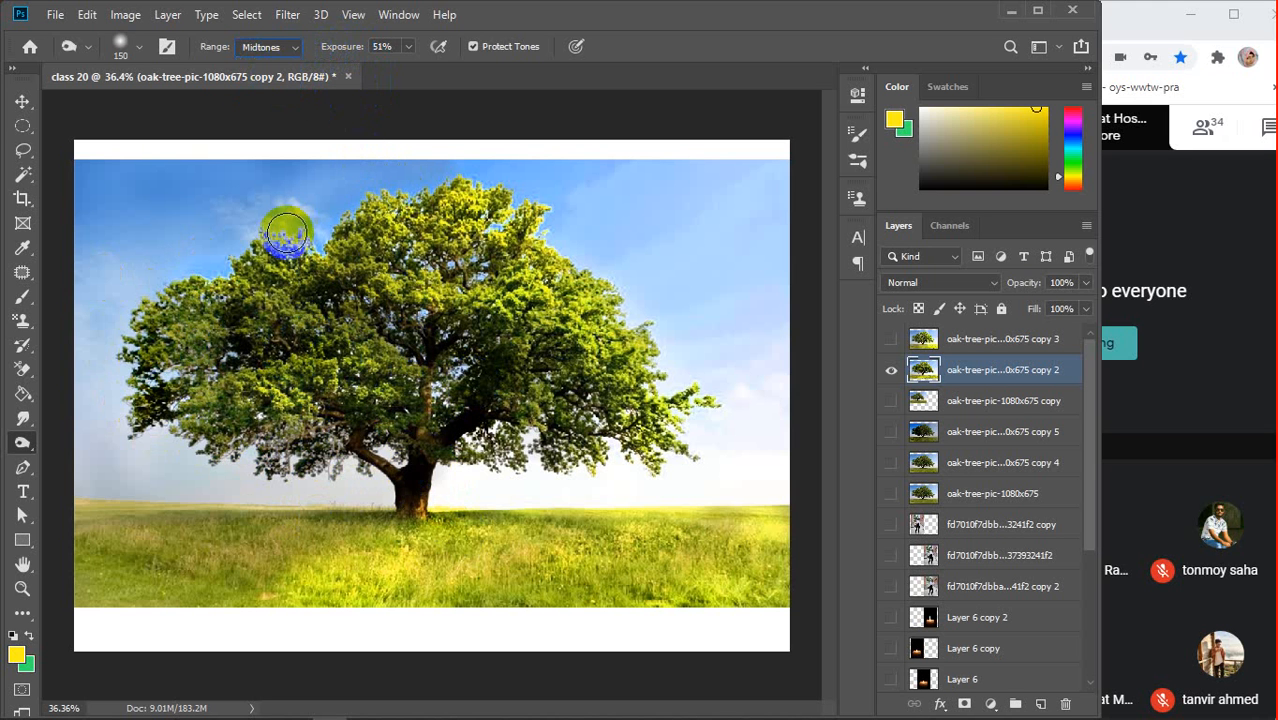
{"action": "mouse_move", "coordinate": [287, 233]}
{"action": "left_mouse_down"}
{"action": "mouse_move", "coordinate": [143, 330]}
{"action": "mouse_move", "coordinate": [182, 324]}
{"action": "mouse_move", "coordinate": [192, 297]}
{"action": "mouse_move", "coordinate": [210, 428]}
{"action": "mouse_move", "coordinate": [306, 418]}
{"action": "mouse_move", "coordinate": [246, 333]}
{"action": "mouse_move", "coordinate": [219, 324]}
{"action": "mouse_move", "coordinate": [208, 419]}
{"action": "mouse_move", "coordinate": [418, 475]}
{"action": "mouse_move", "coordinate": [339, 441]}
{"action": "mouse_move", "coordinate": [381, 565]}
{"action": "mouse_move", "coordinate": [369, 518]}
{"action": "mouse_move", "coordinate": [124, 634]}
{"action": "mouse_move", "coordinate": [259, 516]}
{"action": "mouse_move", "coordinate": [140, 566]}
{"action": "mouse_move", "coordinate": [144, 580]}
{"action": "mouse_move", "coordinate": [164, 542]}
{"action": "mouse_move", "coordinate": [203, 522]}
{"action": "mouse_move", "coordinate": [130, 538]}
{"action": "mouse_move", "coordinate": [94, 587]}
{"action": "mouse_move", "coordinate": [105, 543]}
{"action": "mouse_move", "coordinate": [61, 516]}
{"action": "mouse_move", "coordinate": [339, 525]}
{"action": "mouse_move", "coordinate": [236, 577]}
{"action": "mouse_move", "coordinate": [317, 516]}
{"action": "mouse_move", "coordinate": [393, 513]}
{"action": "mouse_move", "coordinate": [274, 557]}
{"action": "mouse_move", "coordinate": [253, 547]}
{"action": "mouse_move", "coordinate": [118, 590]}
{"action": "mouse_move", "coordinate": [134, 541]}
{"action": "mouse_move", "coordinate": [117, 556]}
{"action": "mouse_move", "coordinate": [453, 525]}
{"action": "mouse_move", "coordinate": [487, 289]}
{"action": "mouse_move", "coordinate": [415, 447]}
{"action": "mouse_move", "coordinate": [415, 527]}
{"action": "mouse_move", "coordinate": [385, 505]}
{"action": "mouse_move", "coordinate": [80, 598]}
{"action": "mouse_move", "coordinate": [121, 597]}
{"action": "mouse_move", "coordinate": [175, 497]}
{"action": "mouse_move", "coordinate": [119, 530]}
{"action": "mouse_move", "coordinate": [259, 507]}
{"action": "left_mouse_up"}
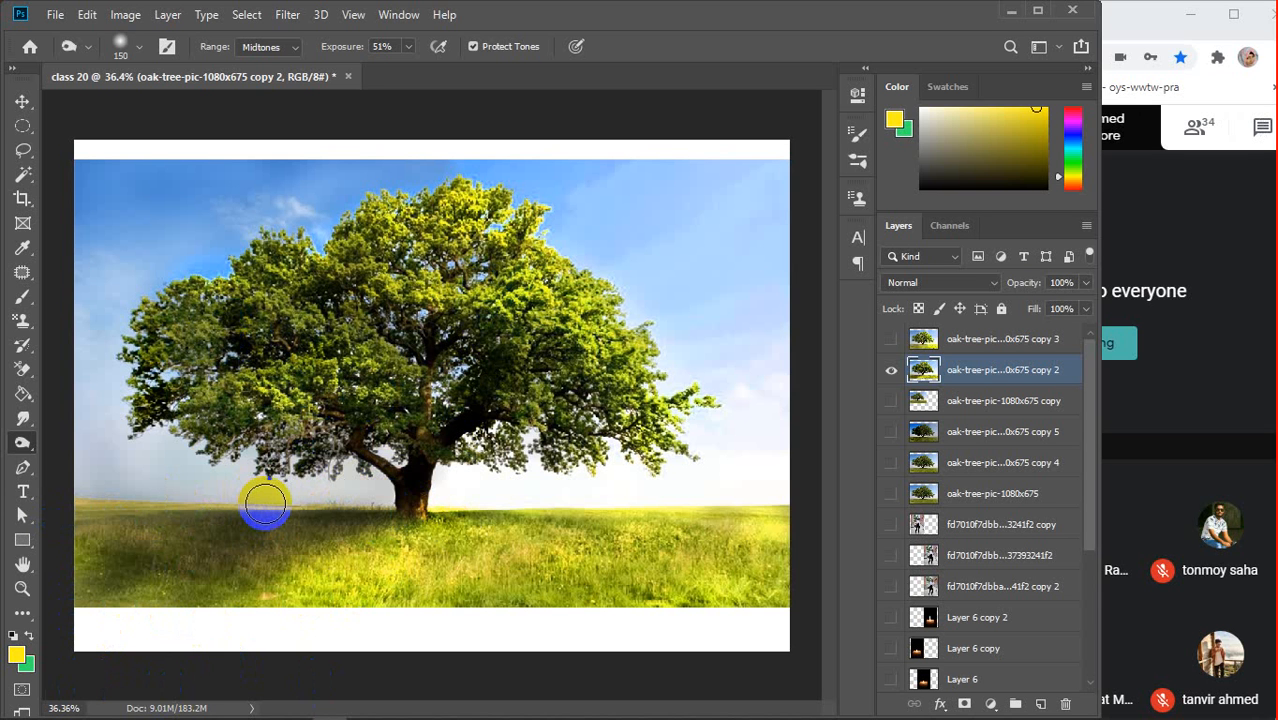
{"action": "mouse_move", "coordinate": [264, 505]}
{"action": "left_mouse_down"}
{"action": "mouse_move", "coordinate": [5, 469]}
{"action": "mouse_move", "coordinate": [56, 453]}
{"action": "left_mouse_up"}
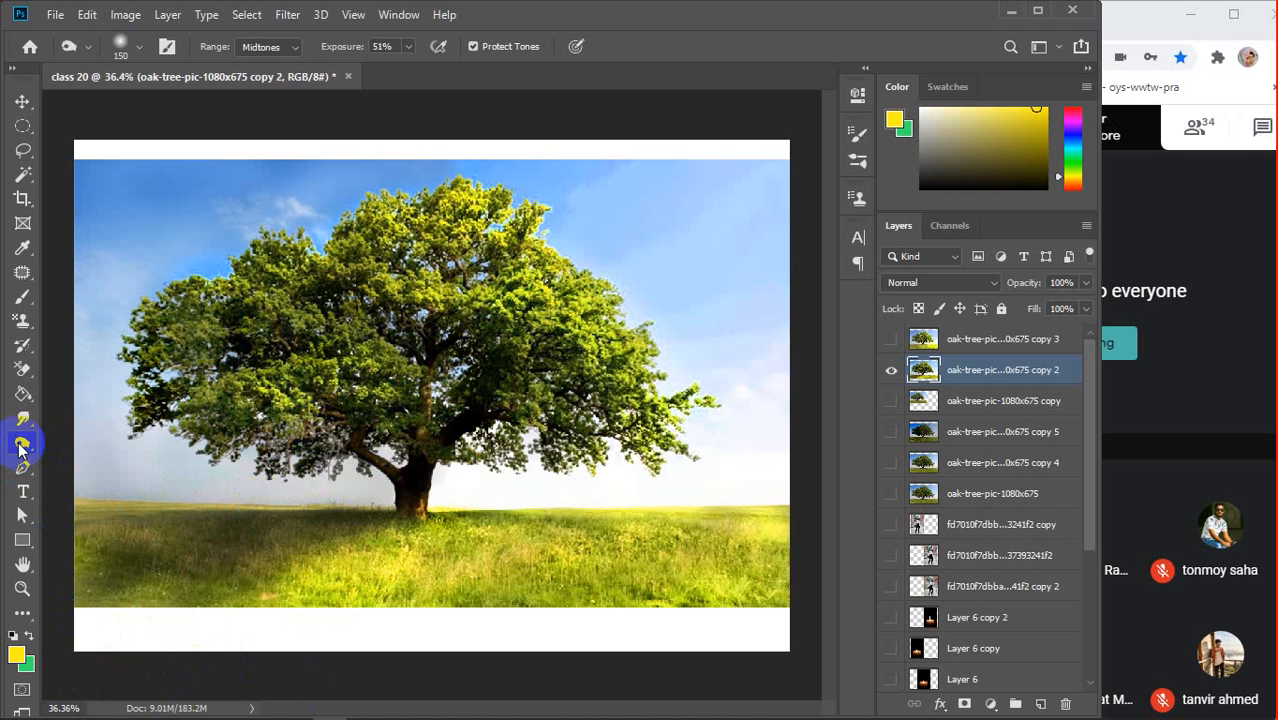
Switch to the Sponge tool with a 300 px brush, hide copy 2 and show the original oak-tree-pic-1080x675 layer as active
{"action": "right_click", "coordinate": [19, 447]}
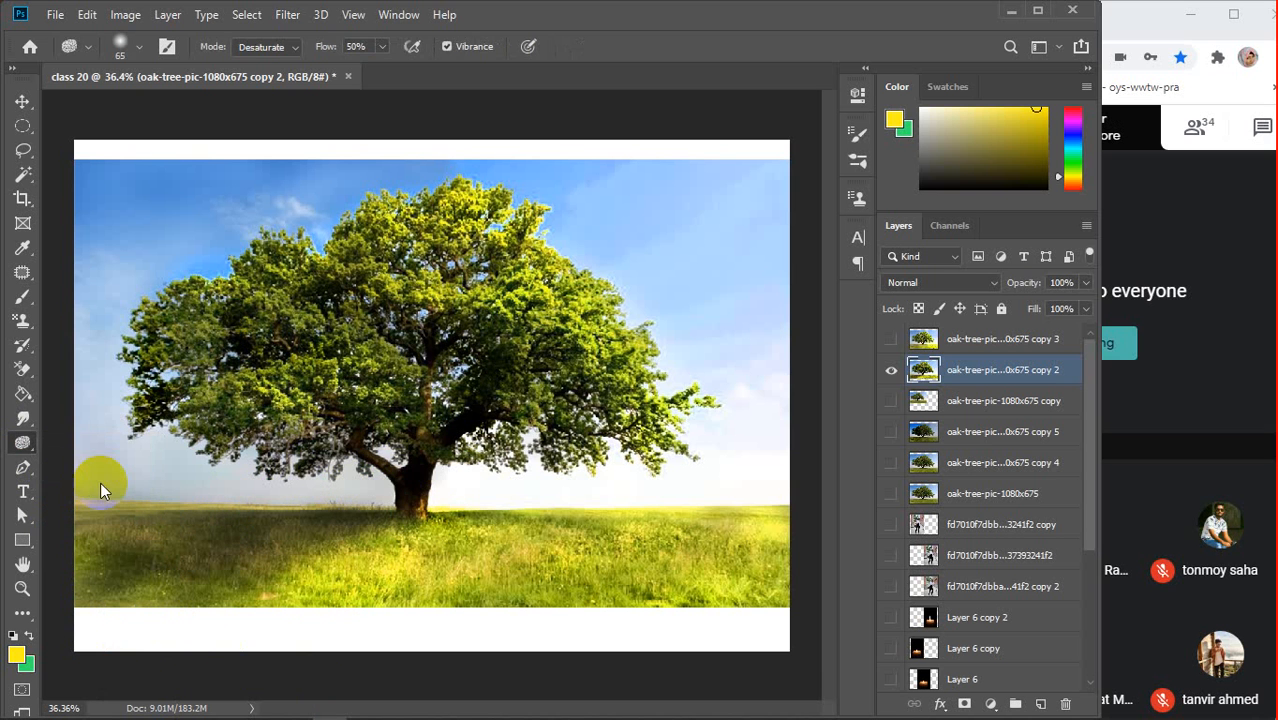
{"action": "left_click", "coordinate": [891, 371]}
{"action": "left_click", "coordinate": [932, 495]}
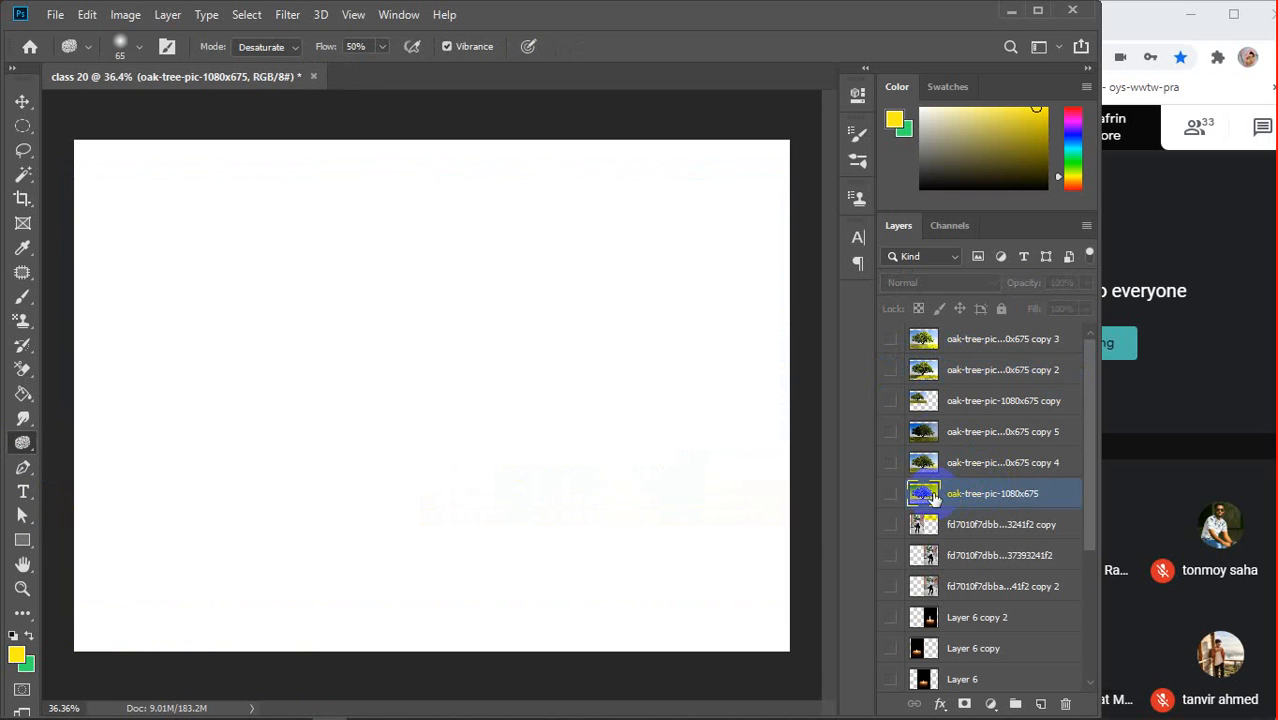
{"action": "left_click", "coordinate": [891, 493]}
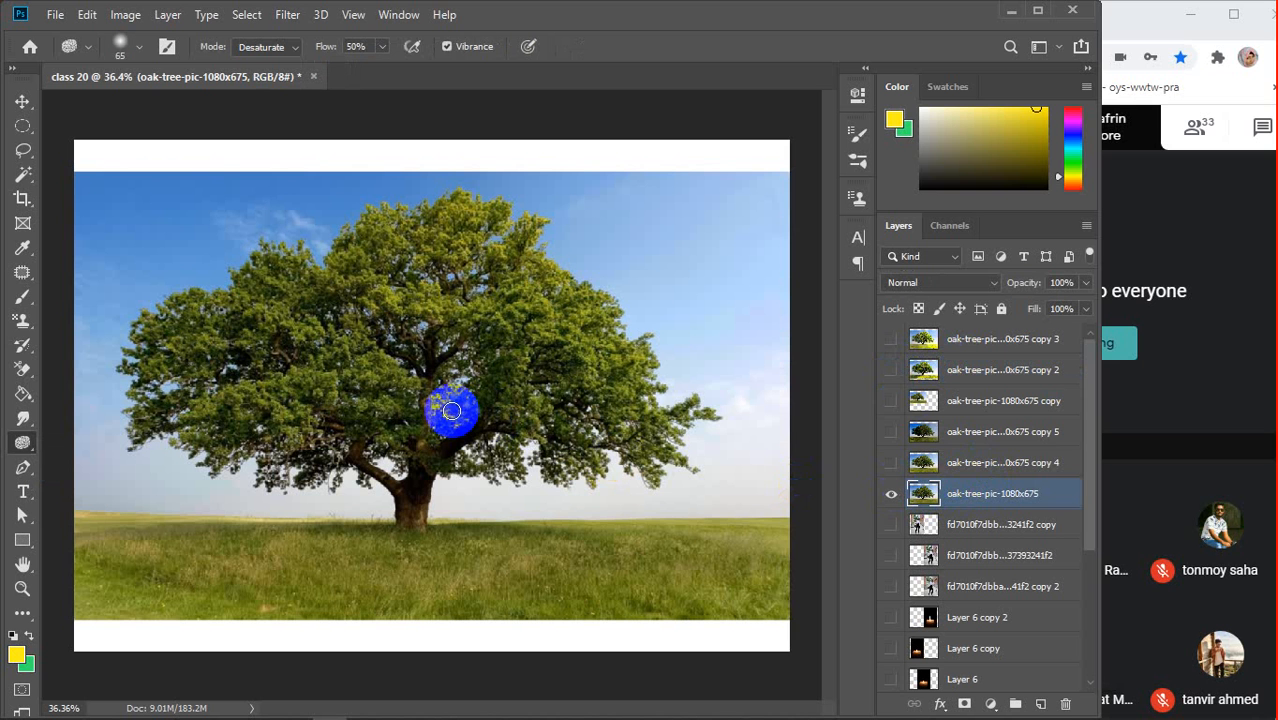
{"action": "key", "text": "bracketright"}
{"action": "key", "text": "bracketright"}
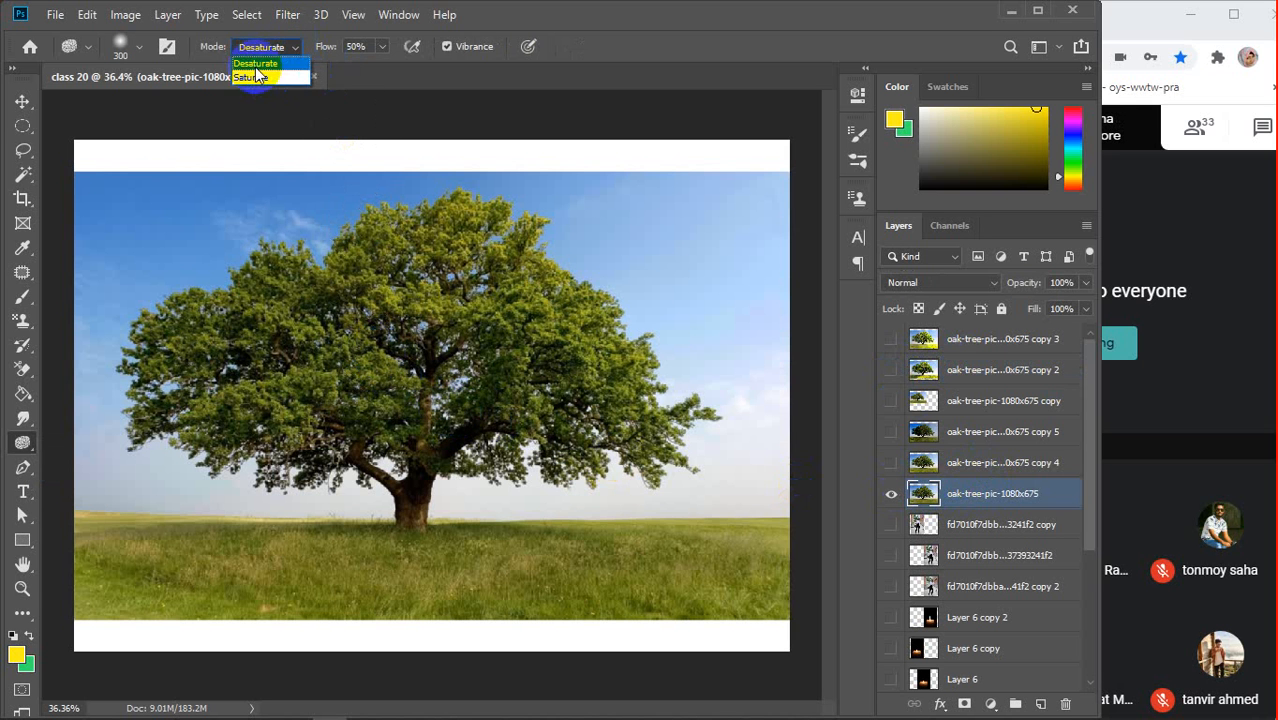
Desaturate the left side of the oak tree photo with the Sponge tool at 100% flow
{"action": "left_click", "coordinate": [256, 64]}
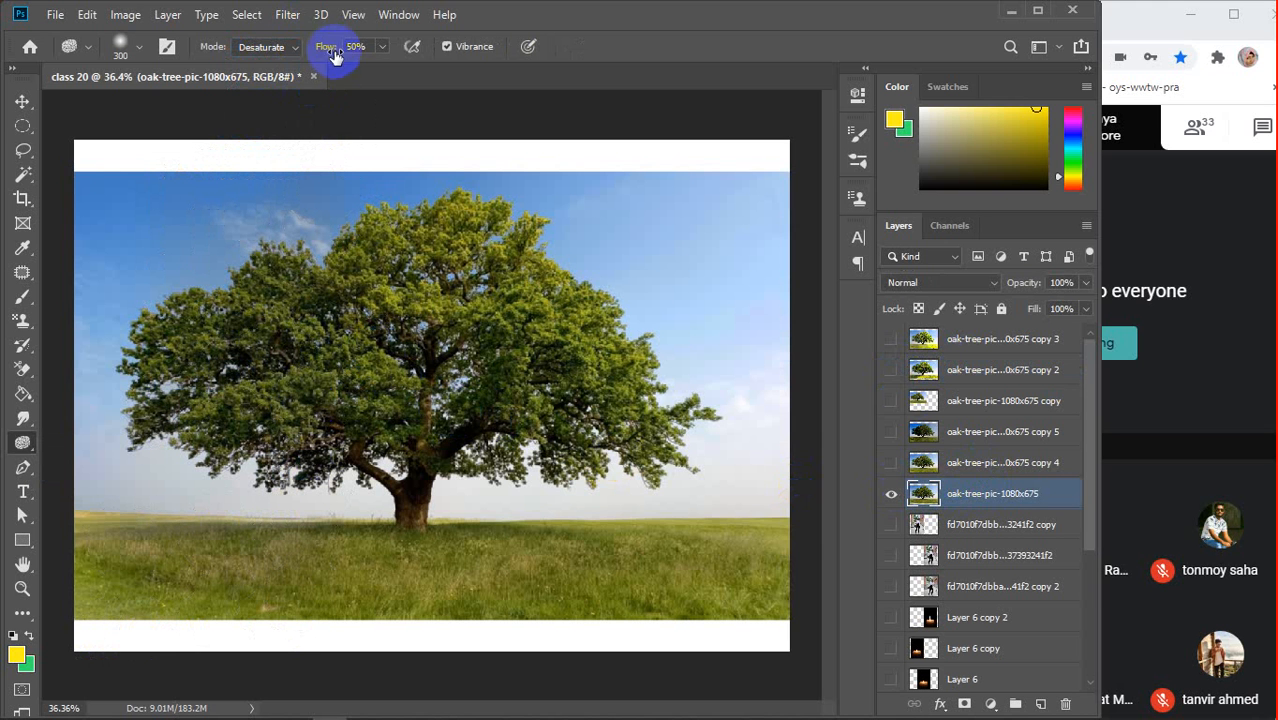
{"action": "left_click_drag", "start_coordinate": [322, 48], "coordinate": [590, 48]}
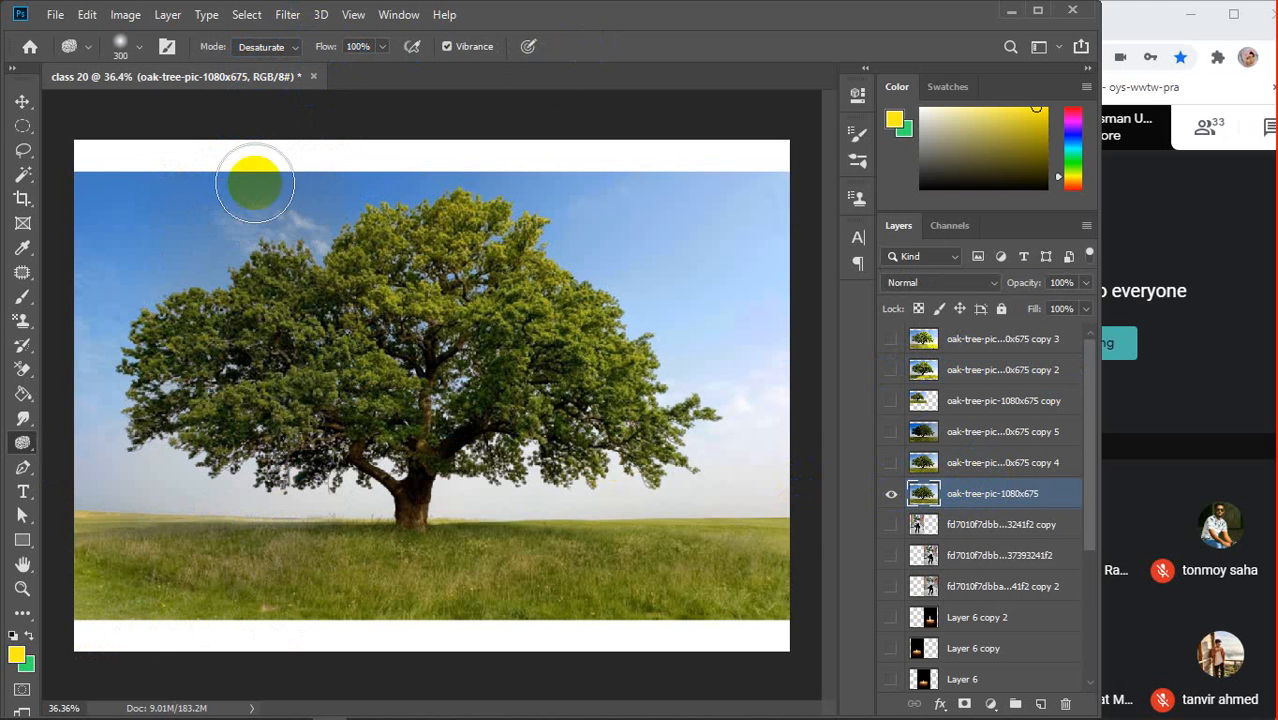
{"action": "mouse_move", "coordinate": [254, 180]}
{"action": "left_mouse_down"}
{"action": "mouse_move", "coordinate": [166, 683]}
{"action": "mouse_move", "coordinate": [123, 120]}
{"action": "mouse_move", "coordinate": [93, 97]}
{"action": "mouse_move", "coordinate": [157, 418]}
{"action": "mouse_move", "coordinate": [285, 528]}
{"action": "mouse_move", "coordinate": [302, 608]}
{"action": "mouse_move", "coordinate": [342, 560]}
{"action": "mouse_move", "coordinate": [353, 232]}
{"action": "mouse_move", "coordinate": [348, 405]}
{"action": "mouse_move", "coordinate": [399, 679]}
{"action": "mouse_move", "coordinate": [317, 619]}
{"action": "mouse_move", "coordinate": [67, 540]}
{"action": "left_mouse_up"}
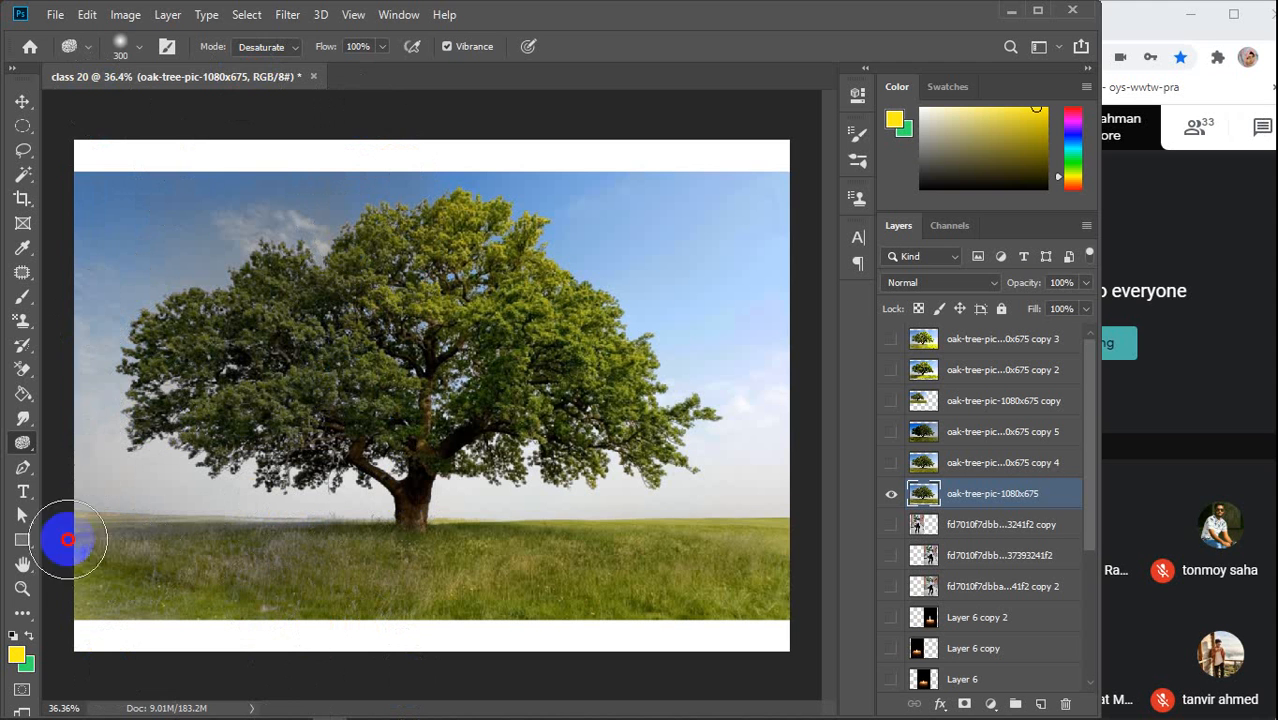
Saturate the right half of the oak tree photo, covering the foliage, sky and grass, with the Sponge tool
{"action": "left_click", "coordinate": [298, 48]}
{"action": "left_click", "coordinate": [277, 70]}
{"action": "mouse_move", "coordinate": [491, 243]}
{"action": "left_mouse_down"}
{"action": "mouse_move", "coordinate": [620, 184]}
{"action": "mouse_move", "coordinate": [576, 163]}
{"action": "mouse_move", "coordinate": [653, 242]}
{"action": "mouse_move", "coordinate": [655, 350]}
{"action": "left_mouse_up"}
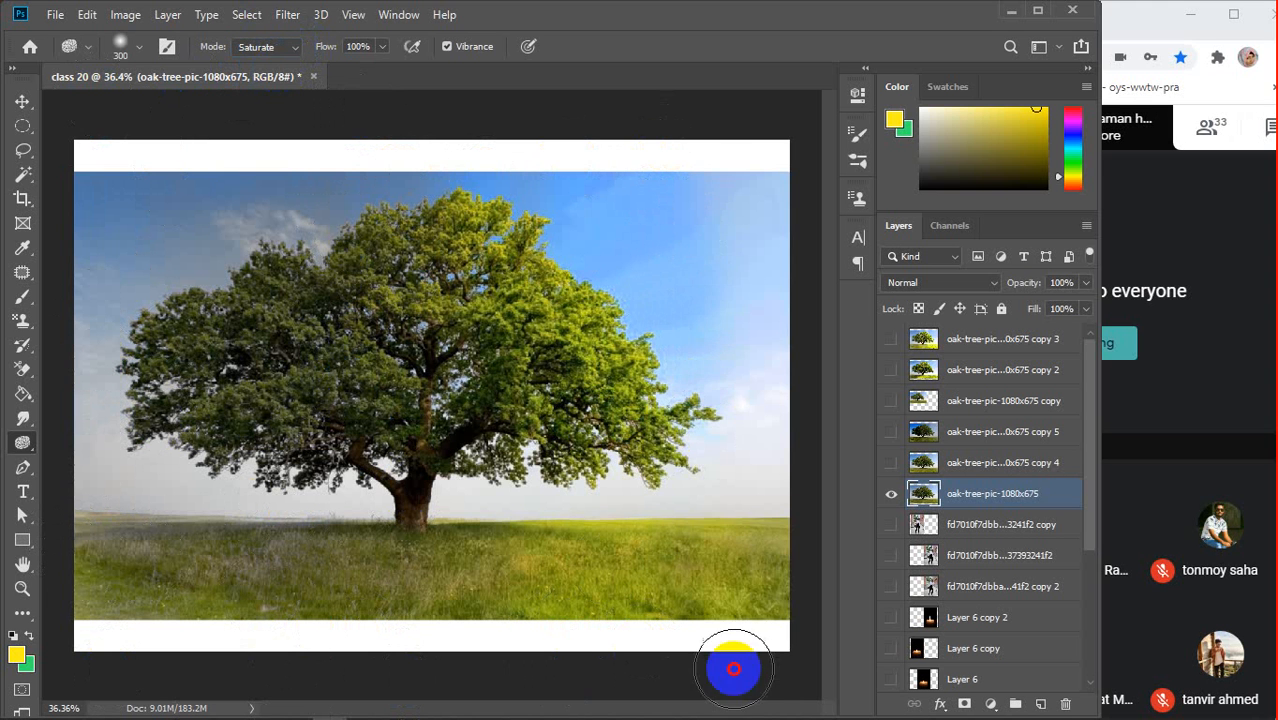
{"action": "mouse_move", "coordinate": [734, 669]}
{"action": "left_mouse_down"}
{"action": "mouse_move", "coordinate": [756, 471]}
{"action": "mouse_move", "coordinate": [764, 128]}
{"action": "mouse_move", "coordinate": [508, 205]}
{"action": "mouse_move", "coordinate": [482, 589]}
{"action": "mouse_move", "coordinate": [498, 668]}
{"action": "mouse_move", "coordinate": [559, 238]}
{"action": "mouse_move", "coordinate": [536, 99]}
{"action": "mouse_move", "coordinate": [621, 119]}
{"action": "mouse_move", "coordinate": [715, 234]}
{"action": "mouse_move", "coordinate": [769, 656]}
{"action": "mouse_move", "coordinate": [481, 191]}
{"action": "mouse_move", "coordinate": [494, 508]}
{"action": "mouse_move", "coordinate": [479, 123]}
{"action": "mouse_move", "coordinate": [482, 233]}
{"action": "left_mouse_up"}
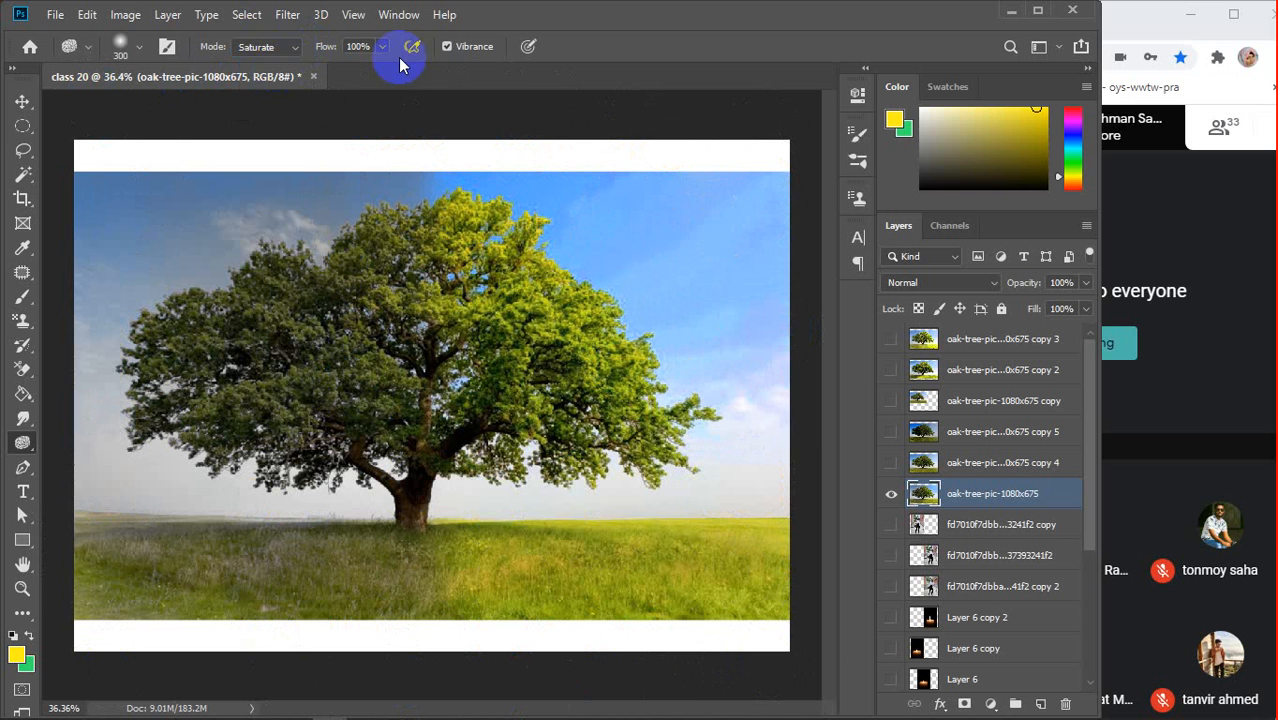
Return the Sponge tool to Desaturate and drain more colour from the left half's sky, foliage and grass
{"action": "left_click", "coordinate": [291, 50]}
{"action": "left_click", "coordinate": [264, 64]}
{"action": "mouse_move", "coordinate": [365, 150]}
{"action": "left_mouse_down"}
{"action": "mouse_move", "coordinate": [374, 471]}
{"action": "mouse_move", "coordinate": [399, 633]}
{"action": "mouse_move", "coordinate": [362, 689]}
{"action": "mouse_move", "coordinate": [322, 640]}
{"action": "mouse_move", "coordinate": [217, 188]}
{"action": "mouse_move", "coordinate": [174, 92]}
{"action": "mouse_move", "coordinate": [103, 348]}
{"action": "left_mouse_up"}
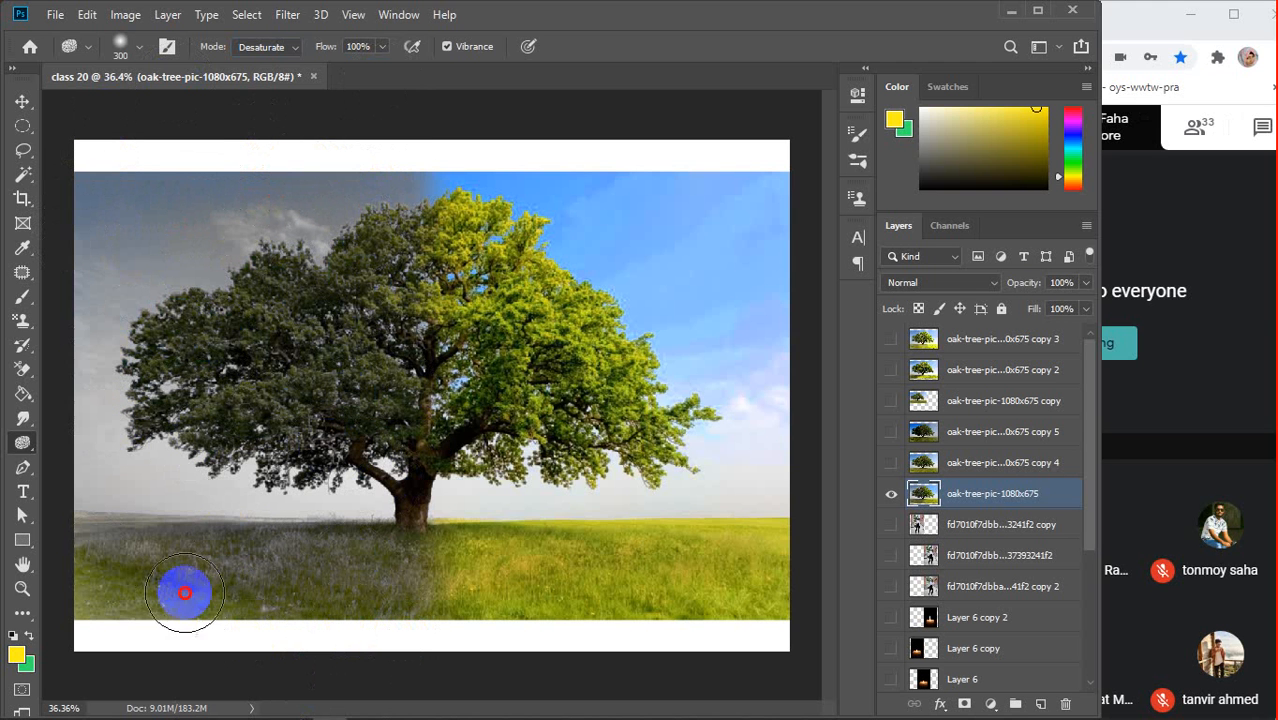
{"action": "mouse_move", "coordinate": [94, 589]}
{"action": "left_mouse_down"}
{"action": "mouse_move", "coordinate": [137, 609]}
{"action": "mouse_move", "coordinate": [308, 609]}
{"action": "left_mouse_up"}
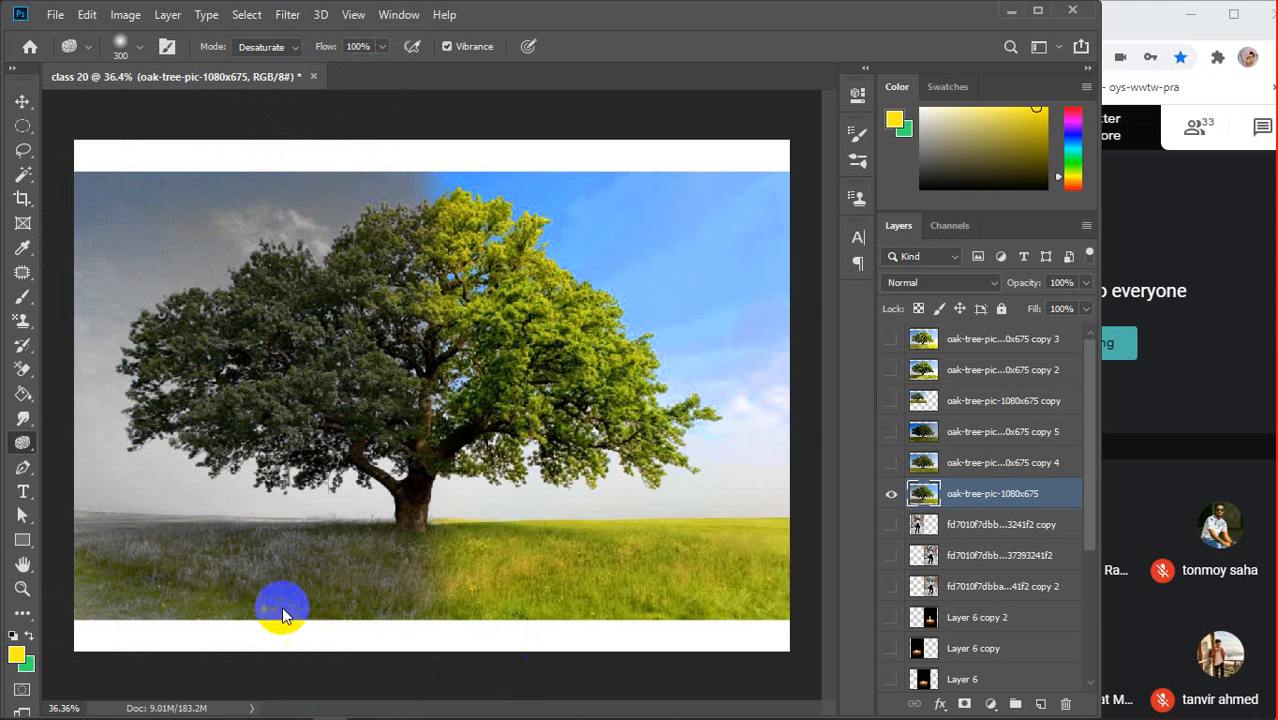
Switch to the Smudge tool and hide the oak-tree-pic-1080x675 layer
{"action": "right_click", "coordinate": [22, 443]}
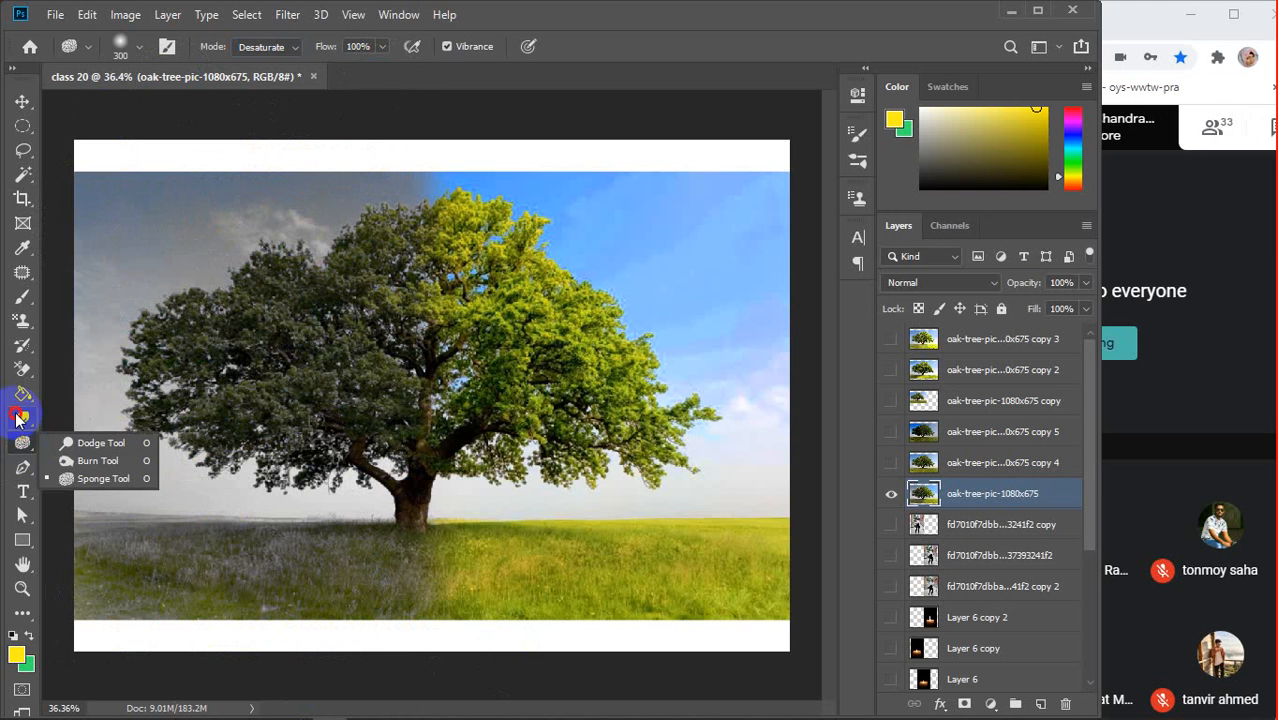
{"action": "left_click", "coordinate": [16, 418]}
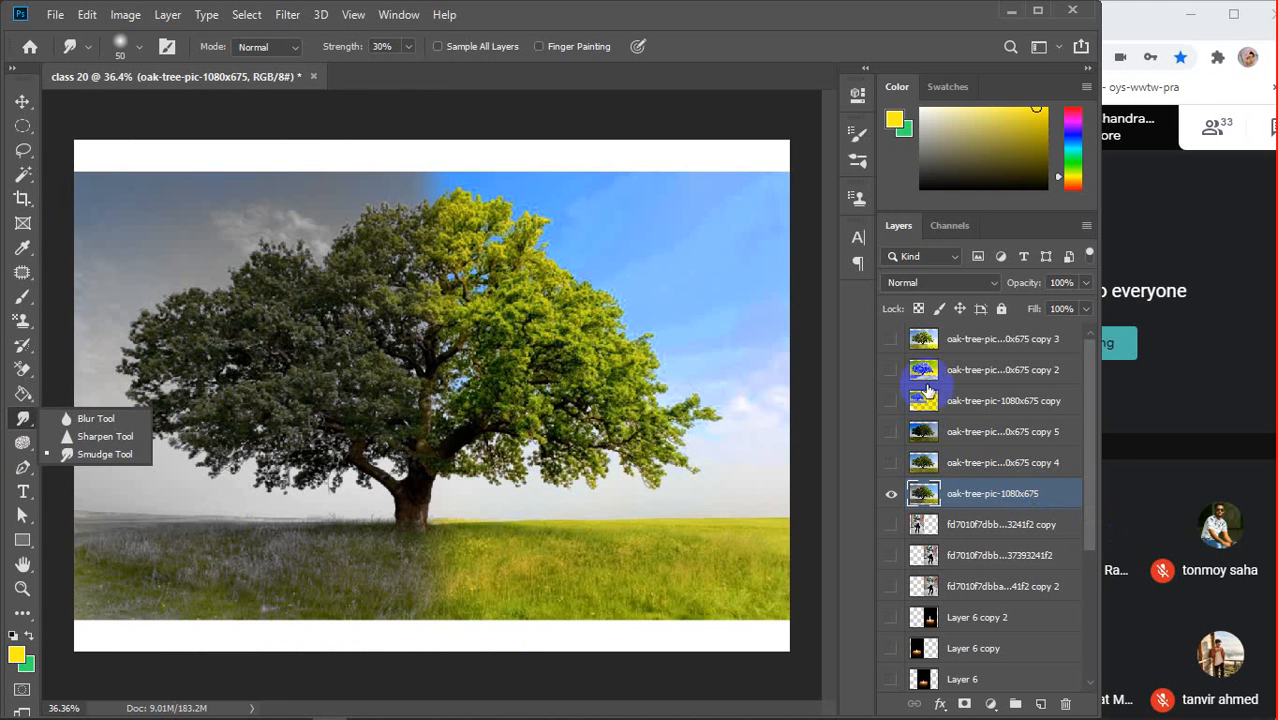
{"action": "left_click", "coordinate": [891, 494]}
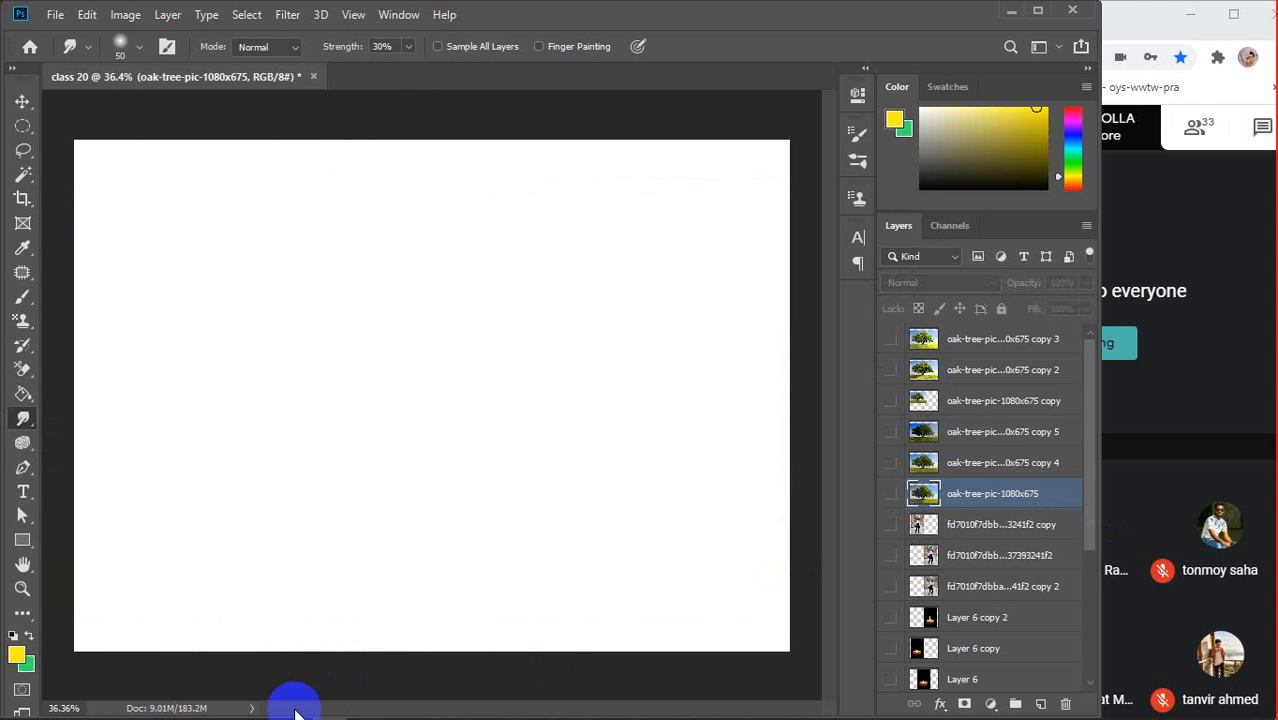
Switch to the Chrome window with the candle results and search Google Images for "gold jwellery design model"
{"action": "mouse_move", "coordinate": [297, 712]}
{"action": "mouse_move", "coordinate": [503, 706]}
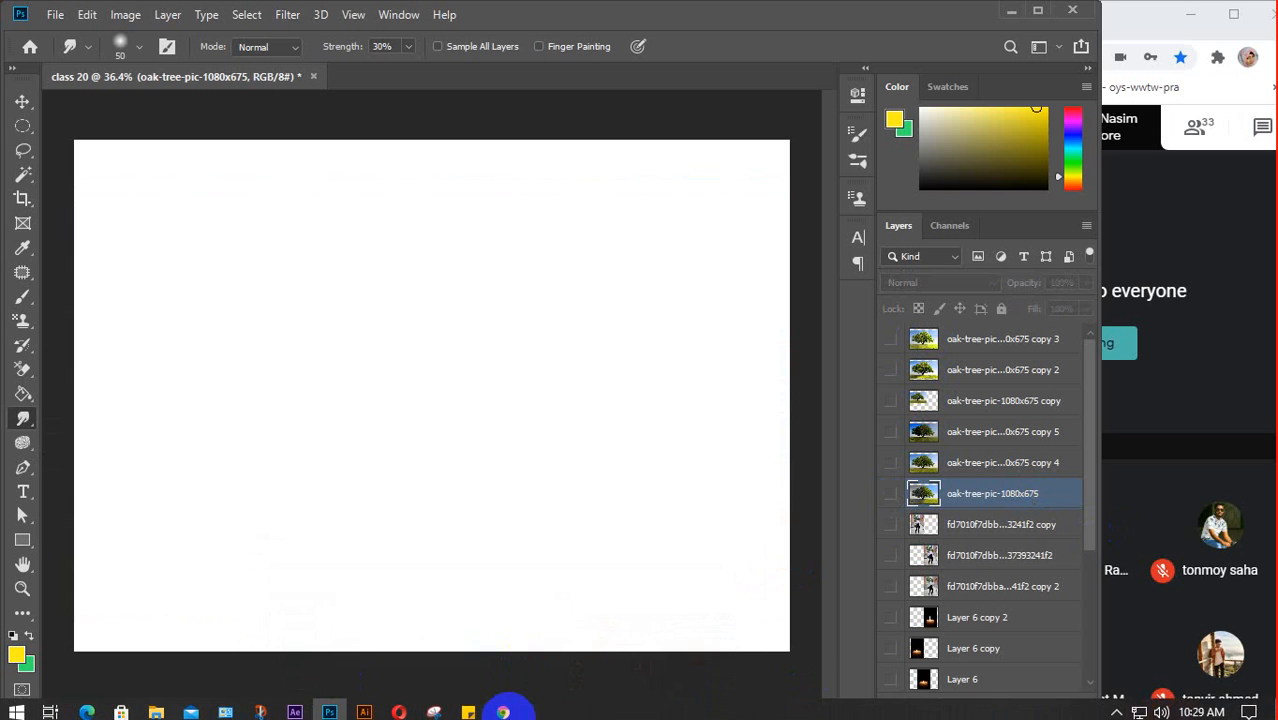
{"action": "left_click", "coordinate": [622, 565]}
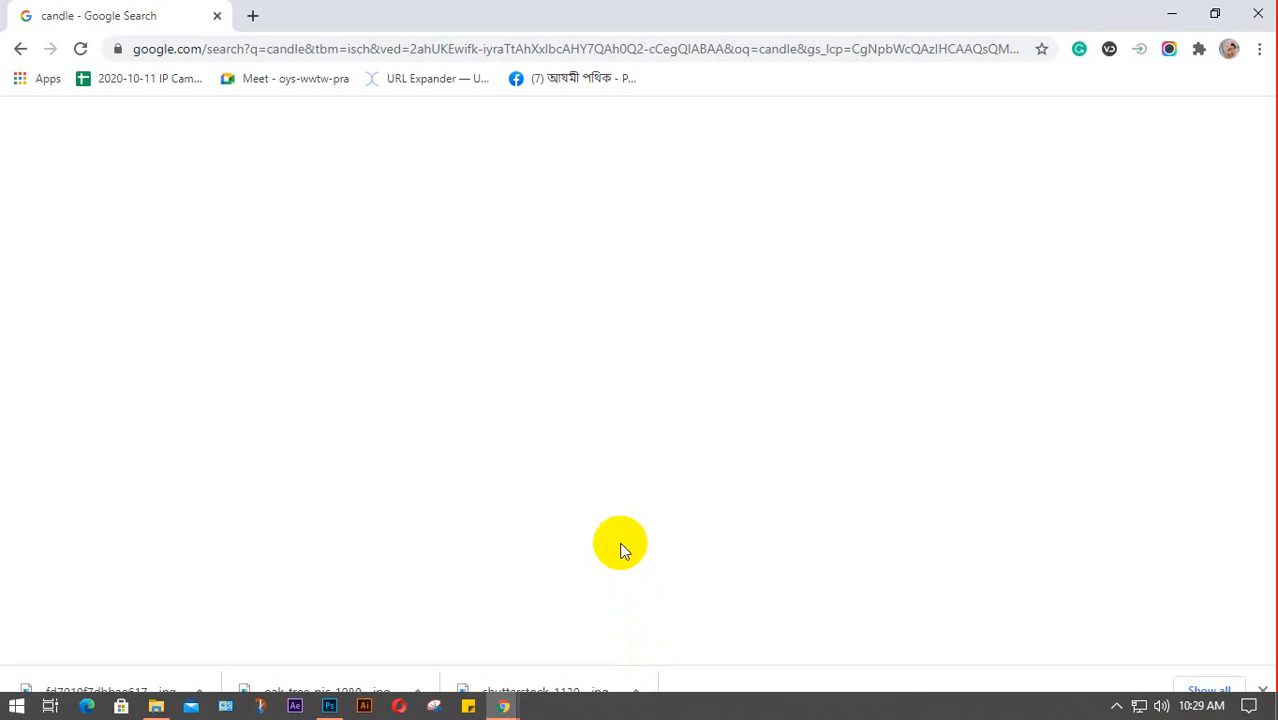
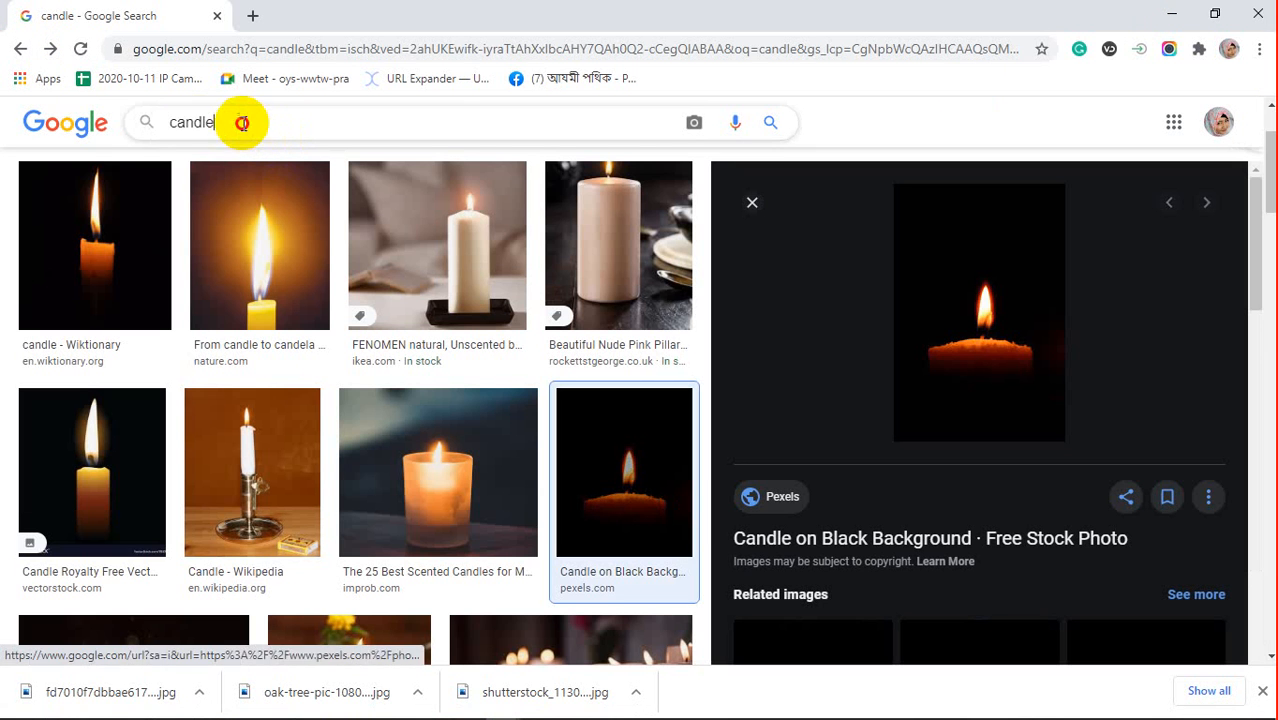
{"action": "double_click", "coordinate": [172, 121]}
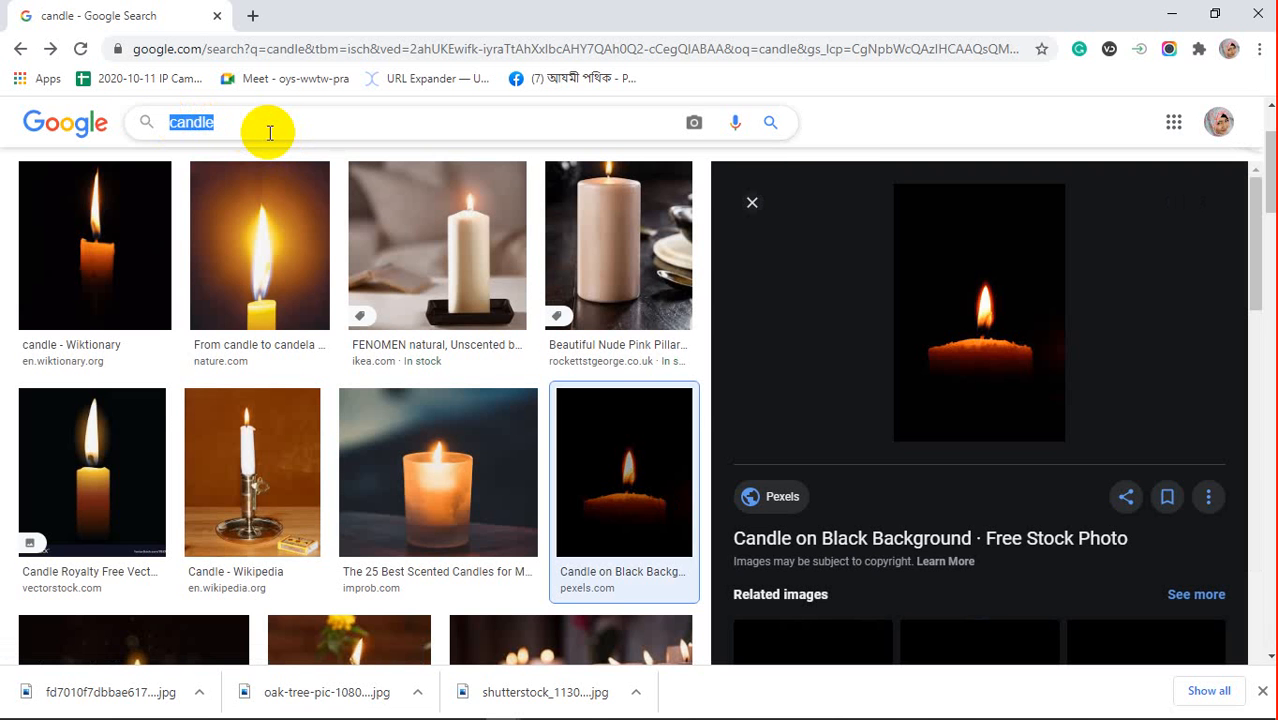
{"action": "type", "text": "go"}
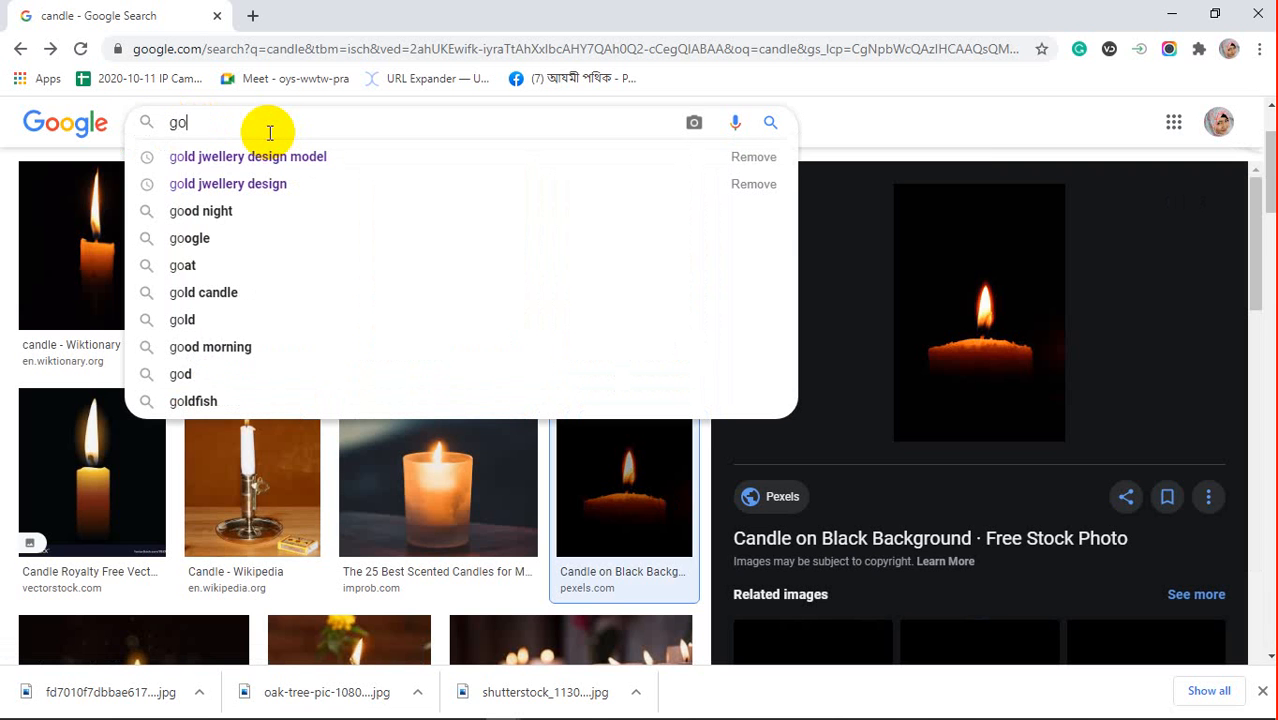
{"action": "key", "text": "Down"}
{"action": "key", "text": "Return"}
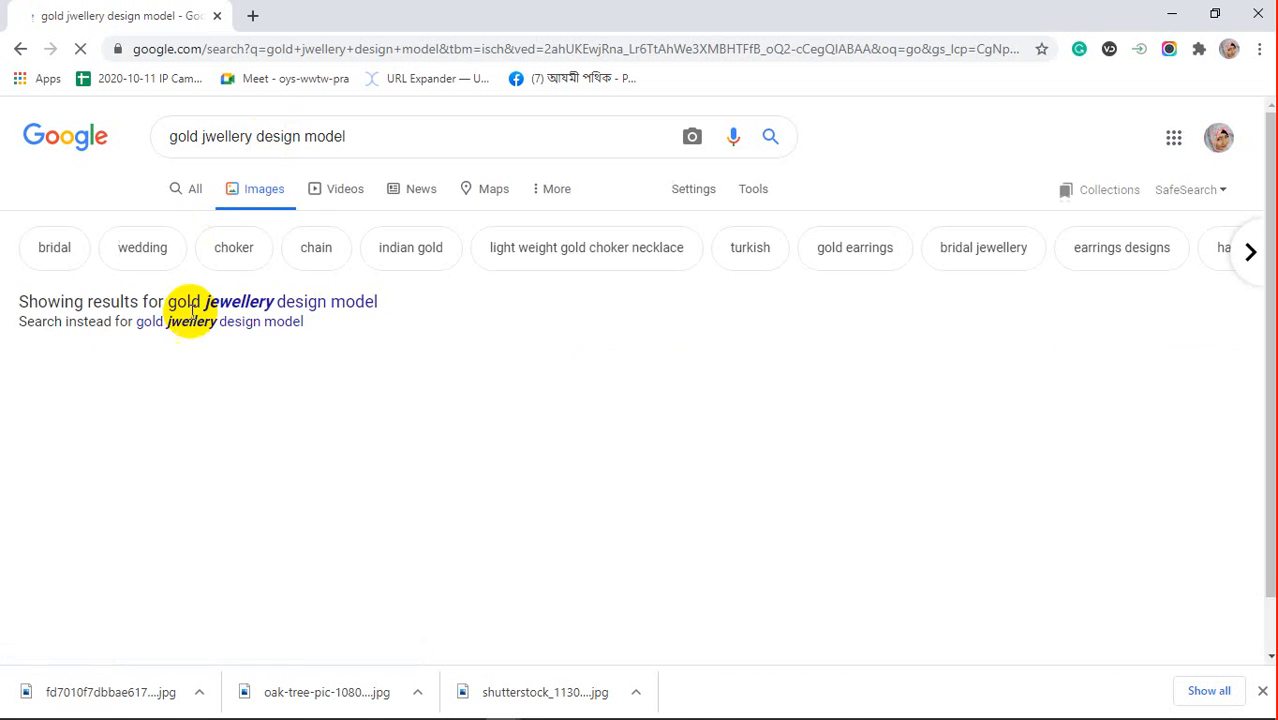
Browse the jewellery results and related images, and open the fancyjewellers.ca portrait of a smiling woman in a red sari
{"action": "scroll", "coordinate": [736, 399], "scroll_direction": "down", "scroll_amount": 4}
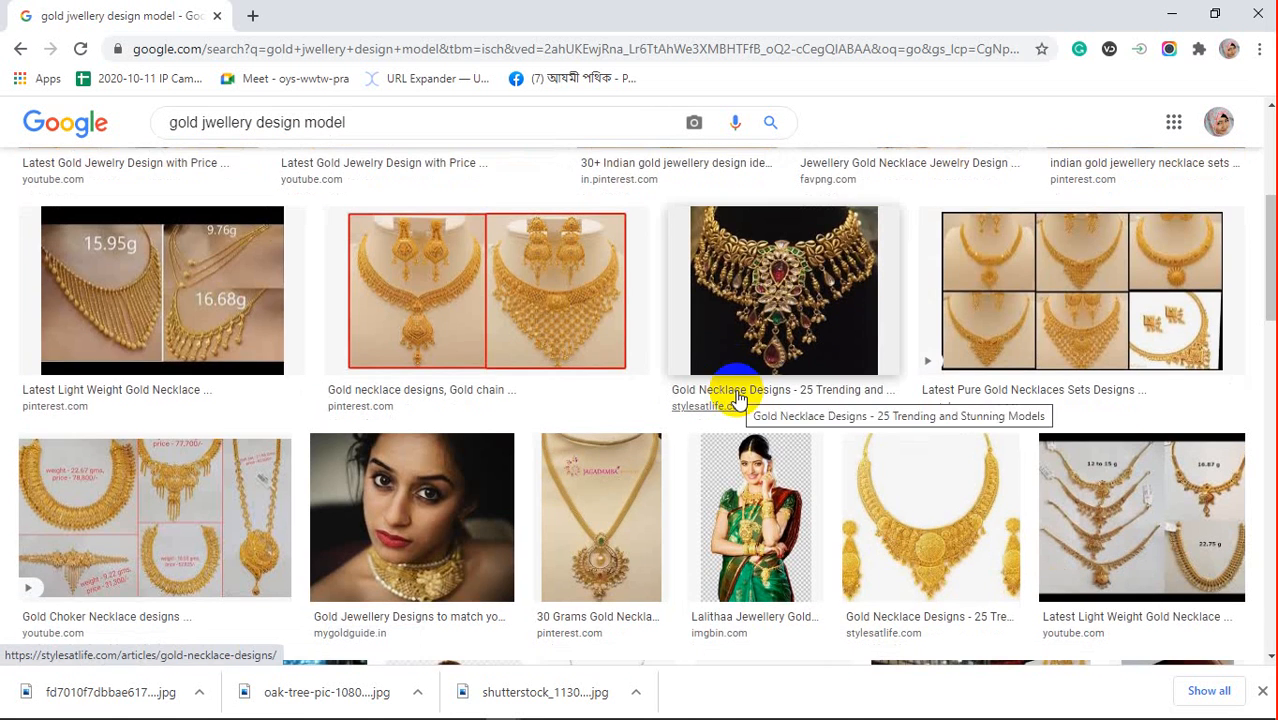
{"action": "scroll", "coordinate": [736, 399], "scroll_direction": "down", "scroll_amount": 3}
{"action": "scroll", "coordinate": [449, 277], "scroll_direction": "down", "scroll_amount": 1}
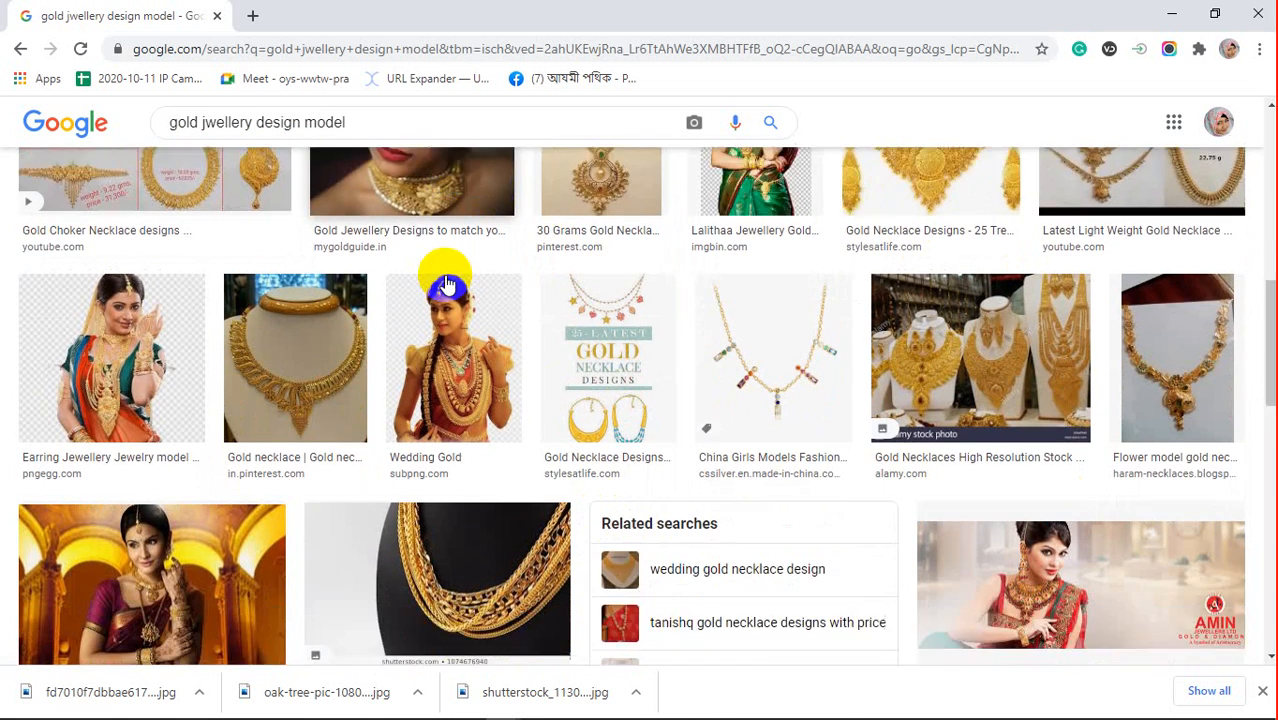
{"action": "scroll", "coordinate": [449, 285], "scroll_direction": "down", "scroll_amount": 1}
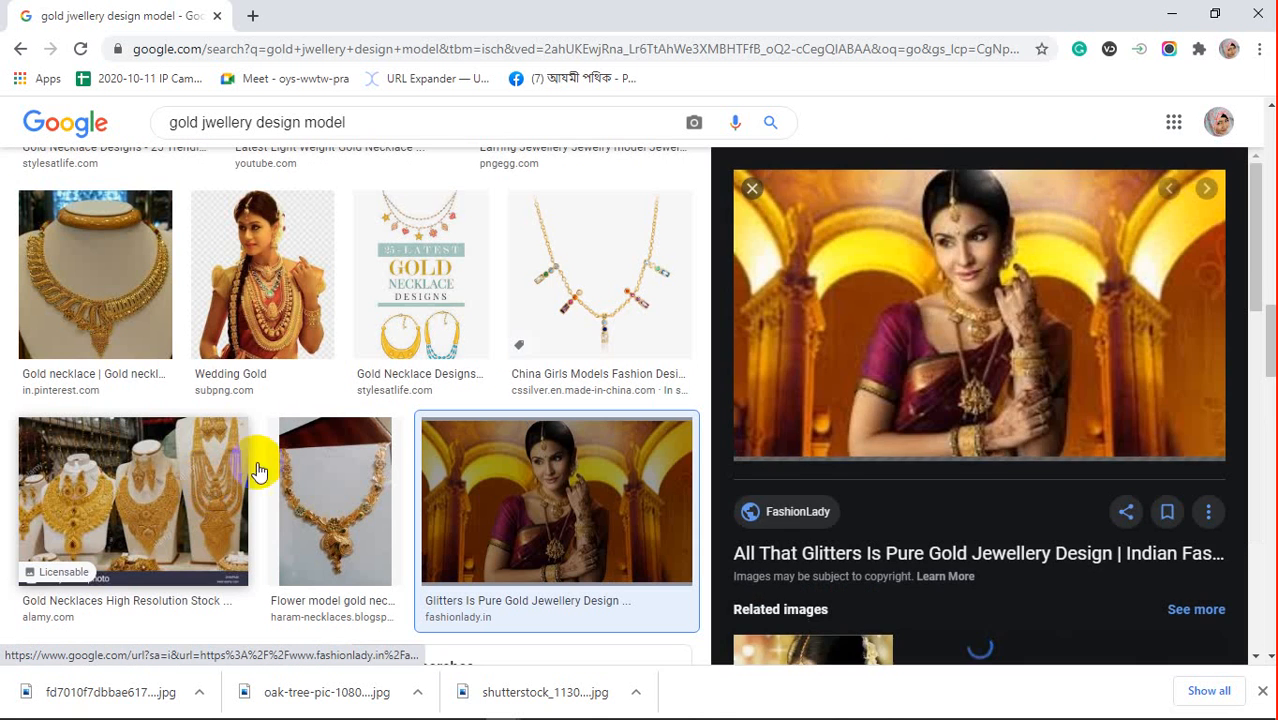
{"action": "scroll", "coordinate": [1075, 354], "scroll_direction": "down", "scroll_amount": 4}
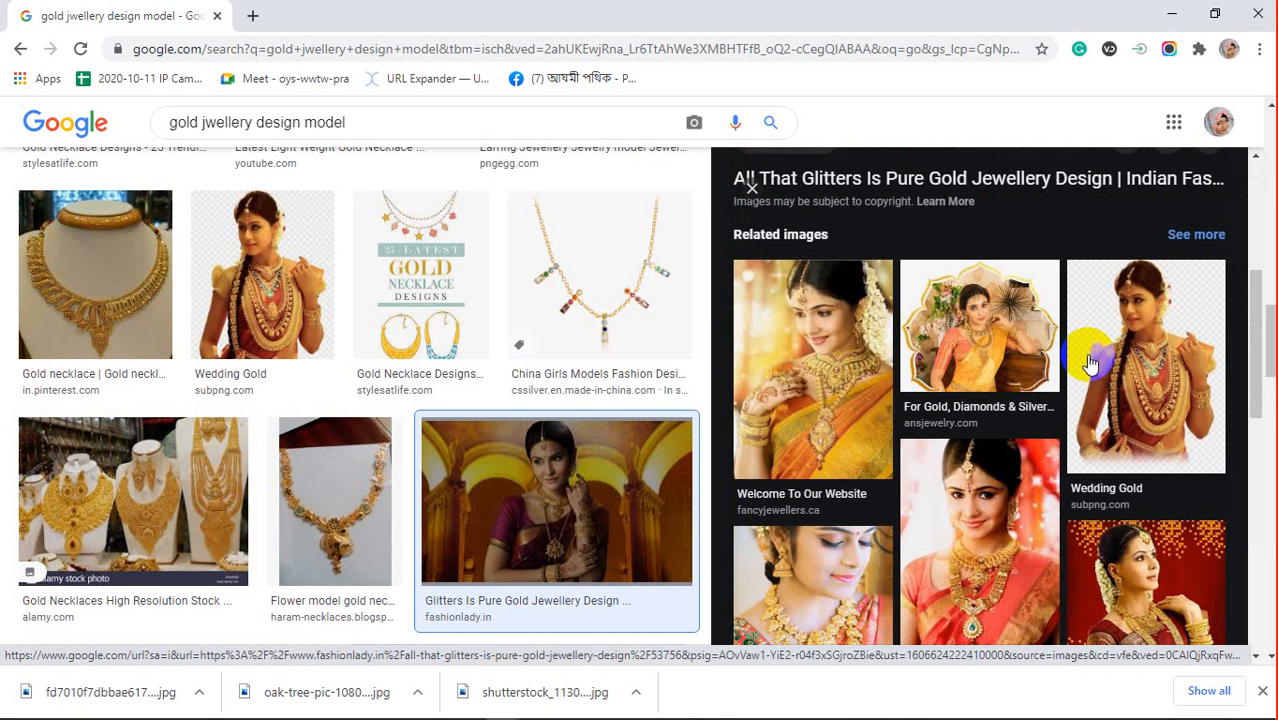
{"action": "scroll", "coordinate": [1090, 364], "scroll_direction": "up", "scroll_amount": 4}
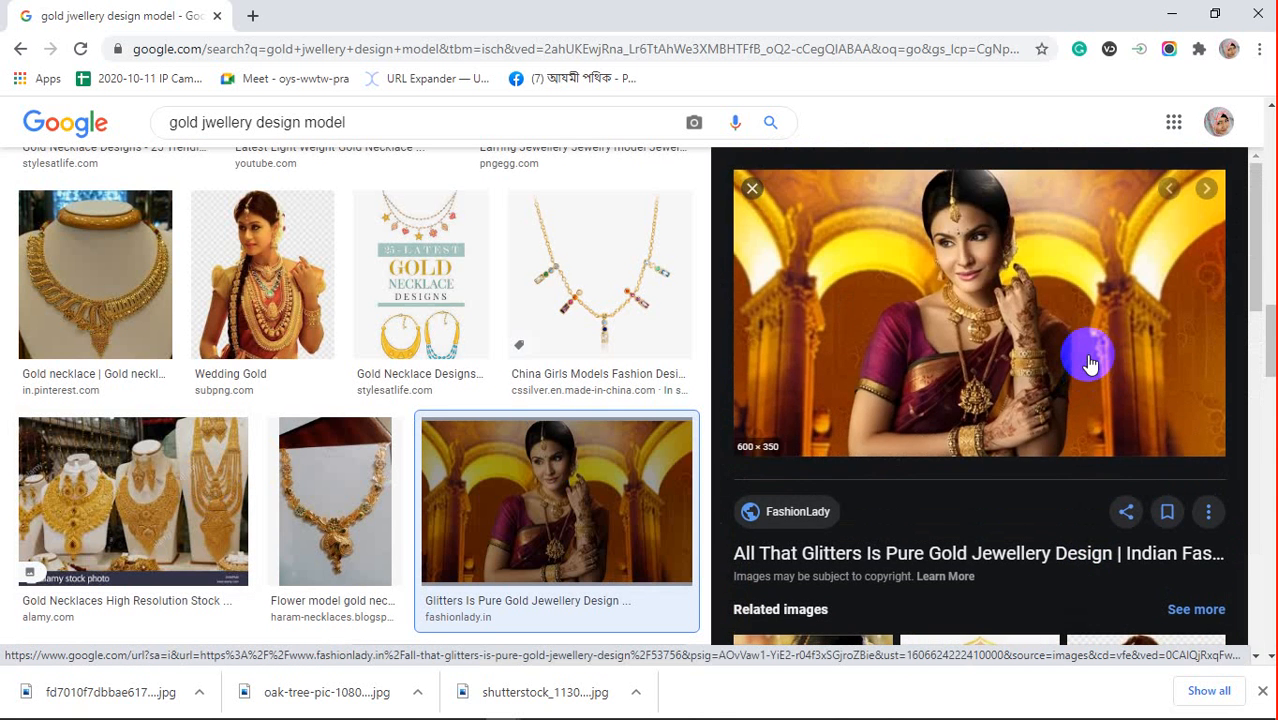
{"action": "scroll", "coordinate": [1090, 364], "scroll_direction": "down", "scroll_amount": 6}
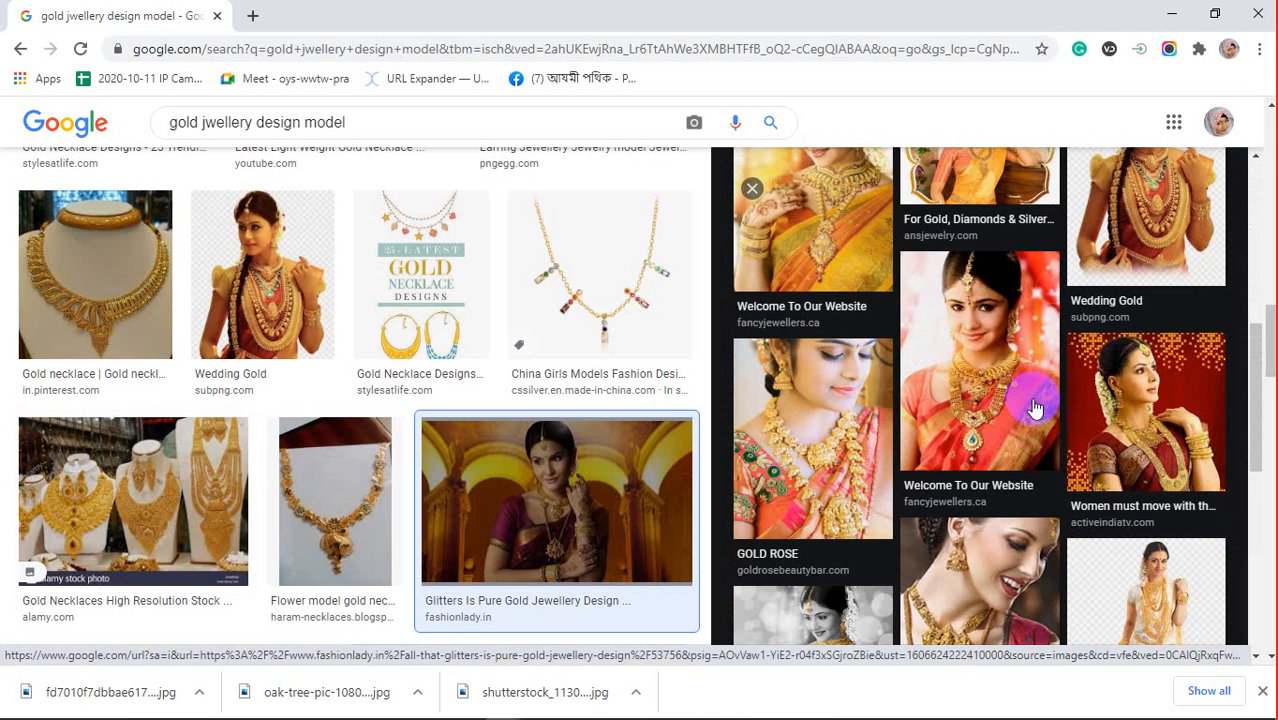
{"action": "left_click", "coordinate": [998, 393]}
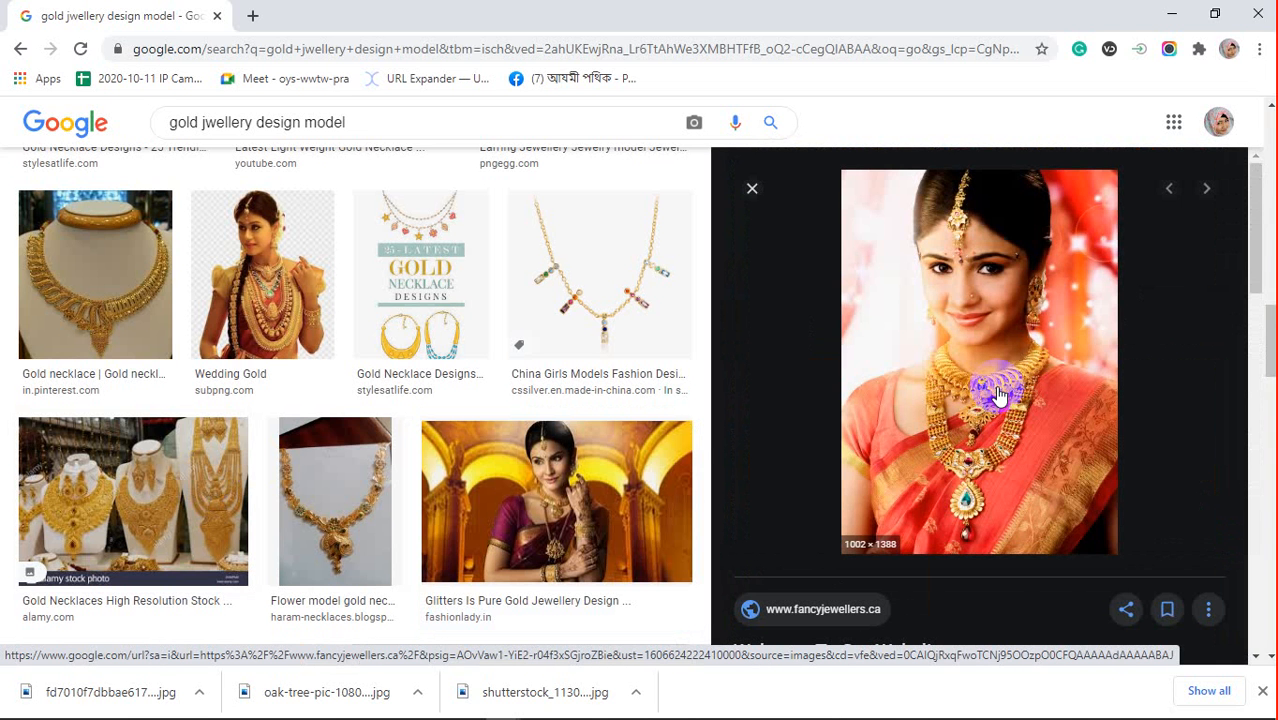
Copy the previewed portrait of the woman in the red sari and paste it into the class 20 document in Photoshop
{"action": "scroll", "coordinate": [998, 393], "scroll_direction": "down", "scroll_amount": 4}
{"action": "scroll", "coordinate": [998, 393], "scroll_direction": "down", "scroll_amount": 3}
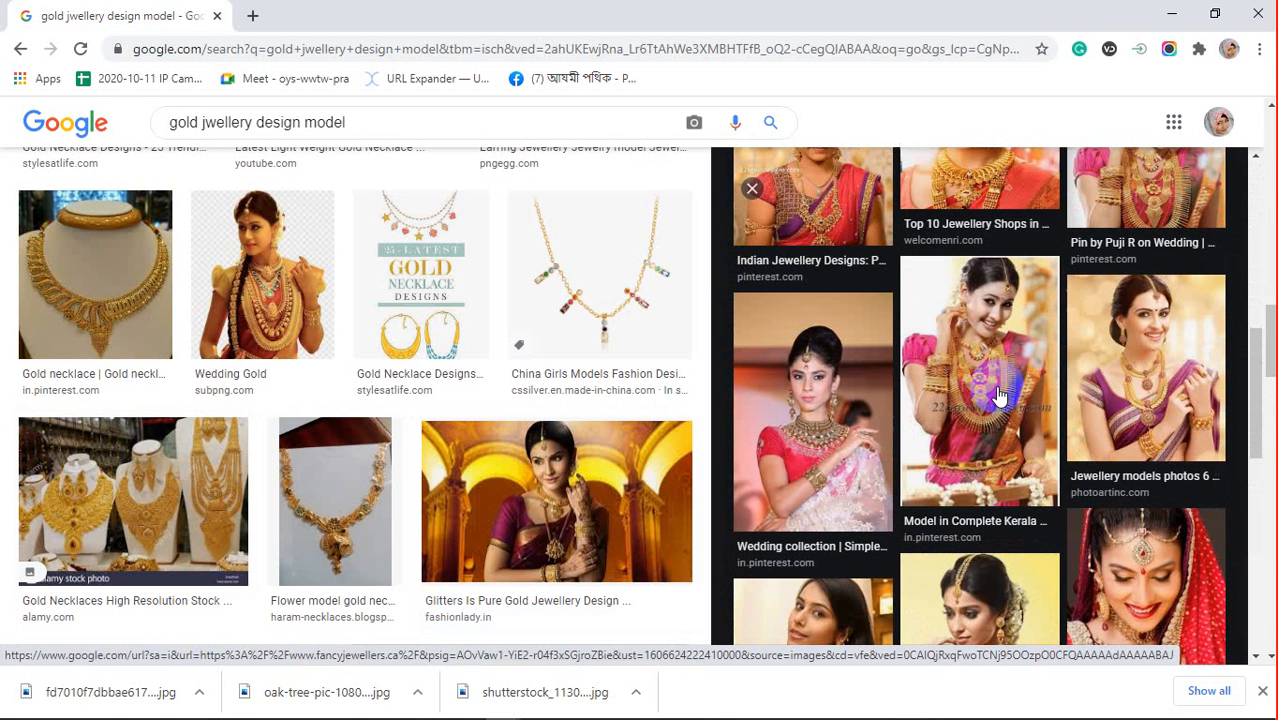
{"action": "scroll", "coordinate": [998, 393], "scroll_direction": "down", "scroll_amount": 2}
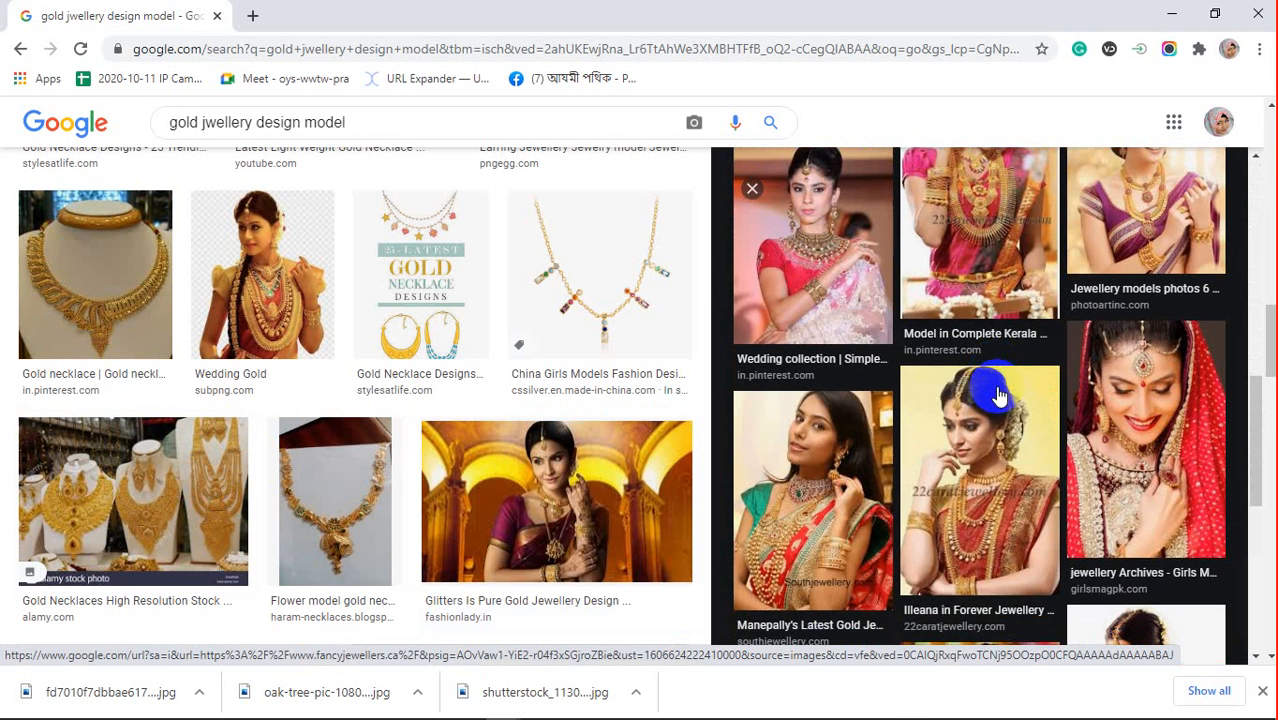
{"action": "scroll", "coordinate": [998, 395], "scroll_direction": "down", "scroll_amount": 4}
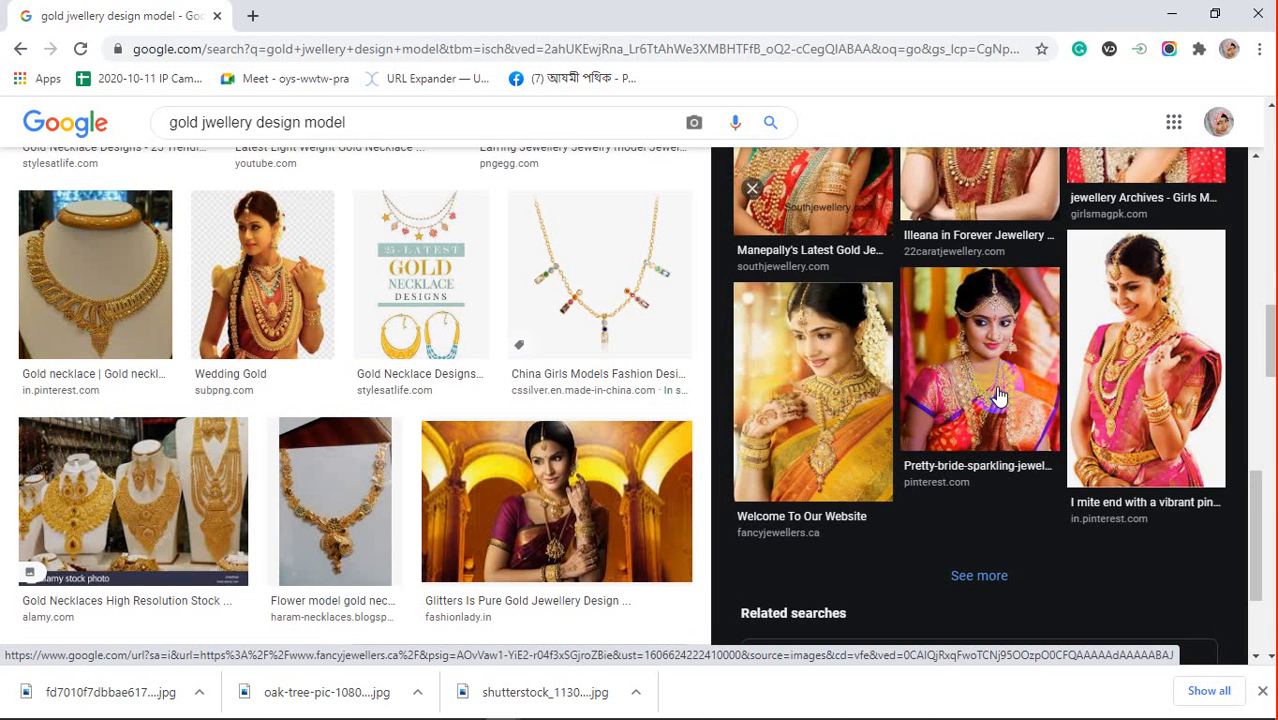
{"action": "scroll", "coordinate": [998, 393], "scroll_direction": "up", "scroll_amount": 8}
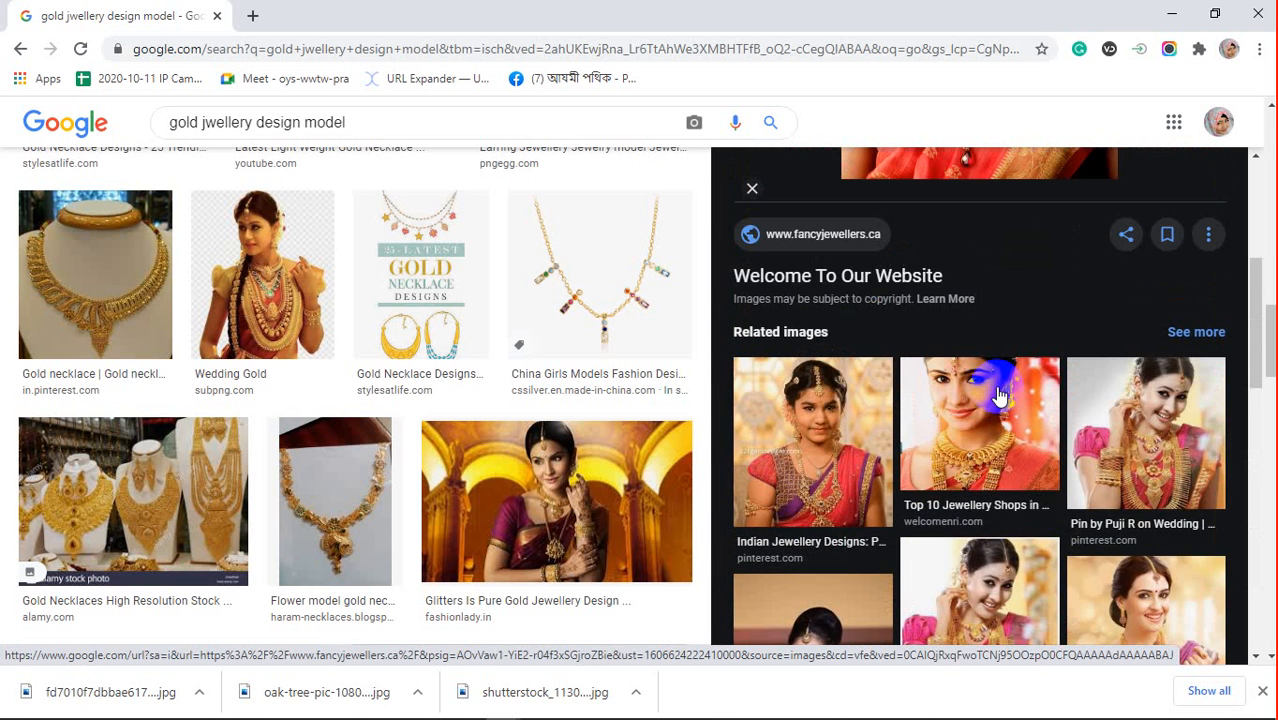
{"action": "scroll", "coordinate": [998, 395], "scroll_direction": "up", "scroll_amount": 4}
{"action": "right_click", "coordinate": [989, 269]}
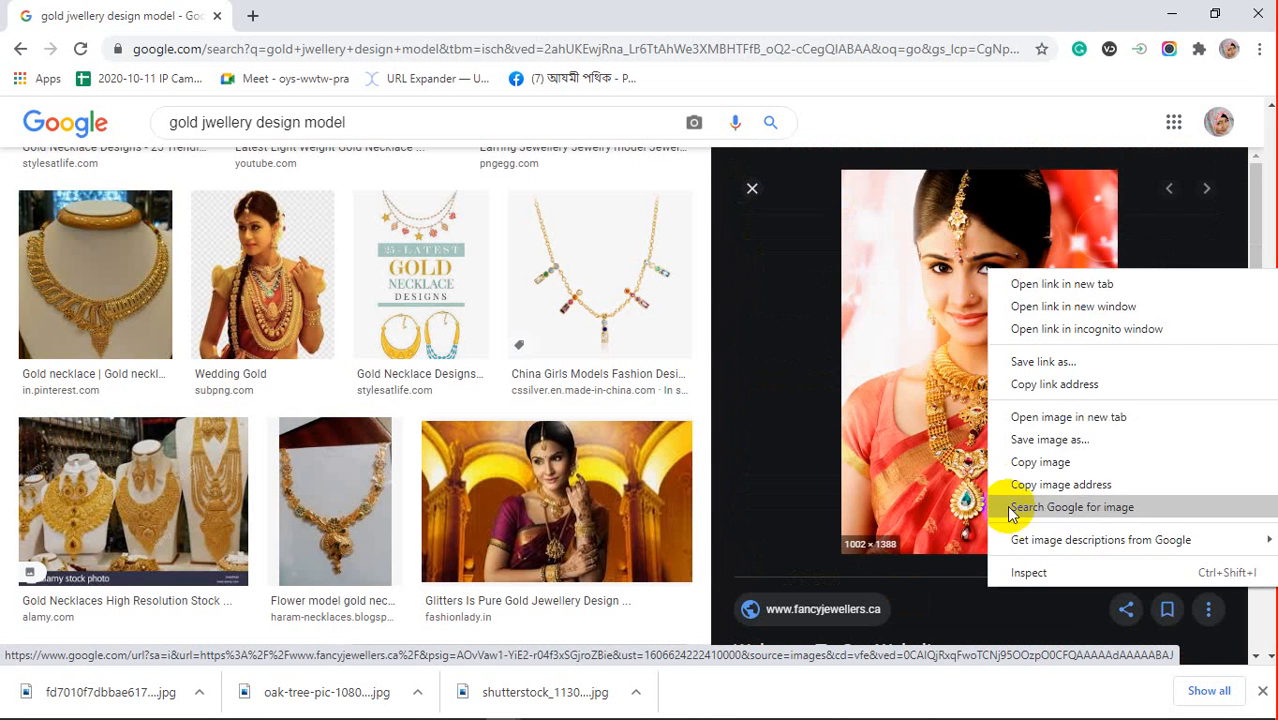
{"action": "left_click", "coordinate": [1024, 470]}
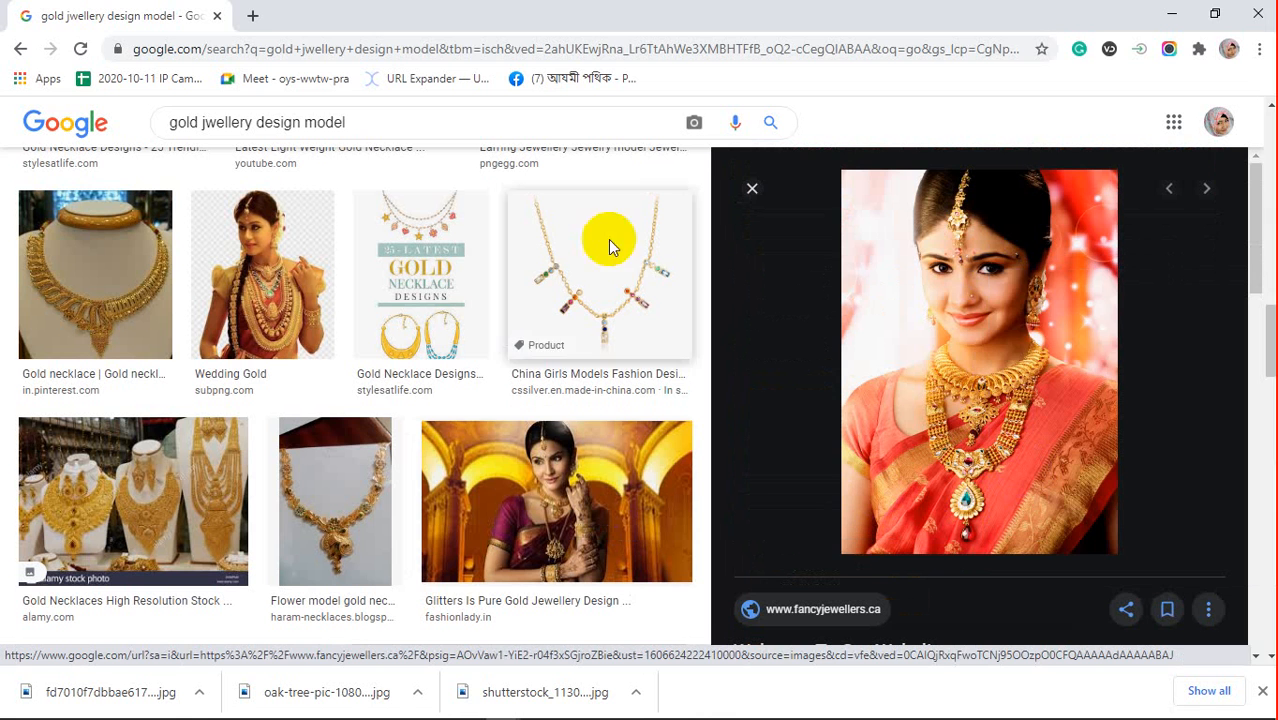
{"action": "left_click", "coordinate": [1165, 15]}
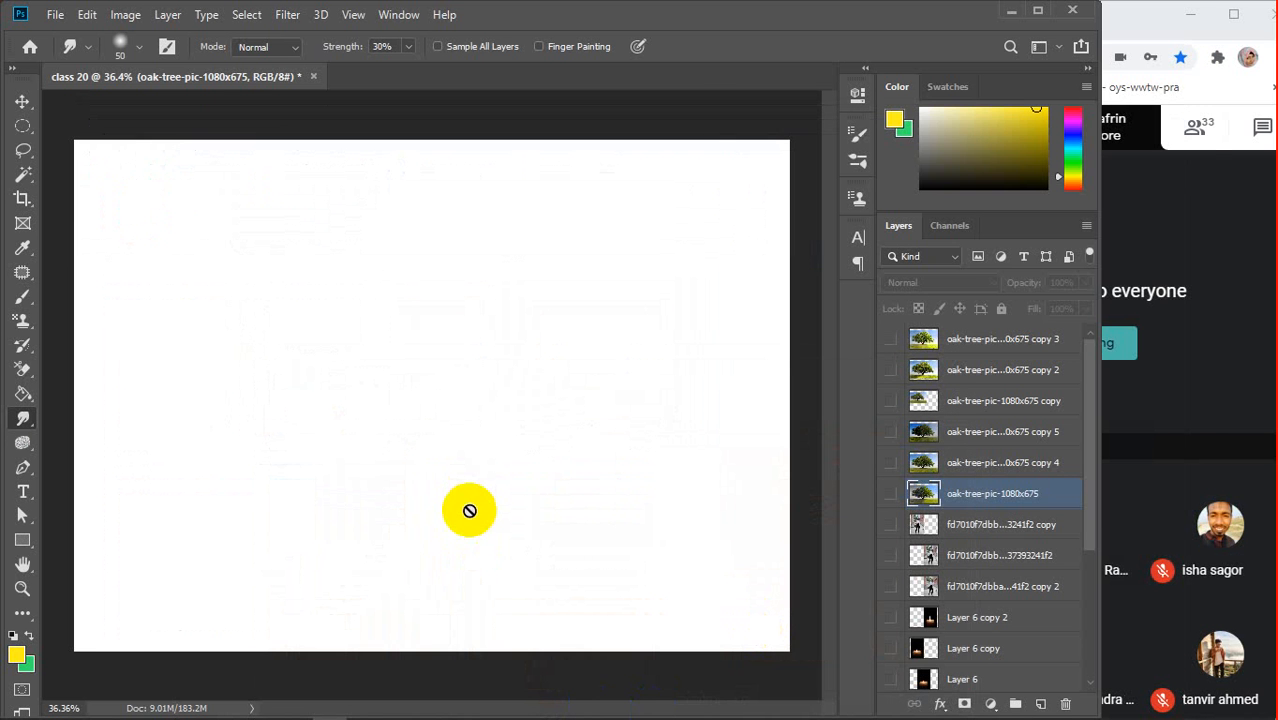
{"action": "key", "text": "ctrl+v"}
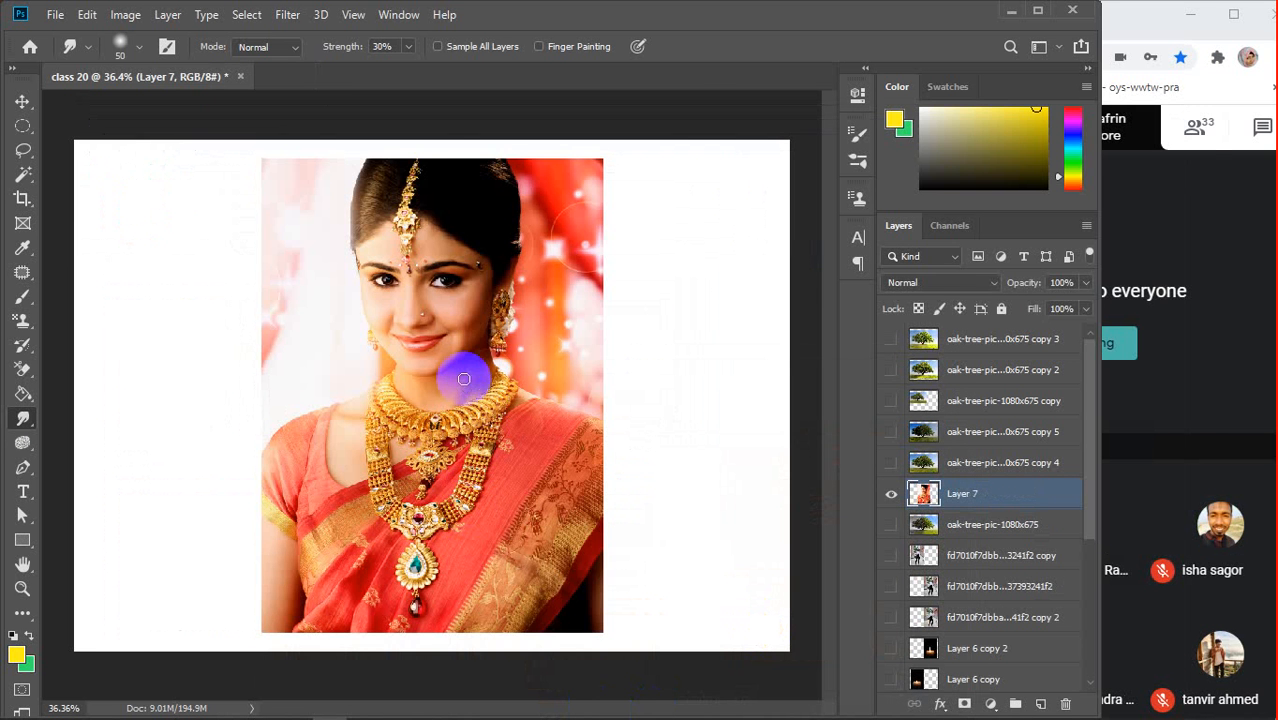
Scale the pasted portrait layer to about 108% so it spans the full canvas height, and apply the transform
{"action": "key", "text": "ctrl+t"}
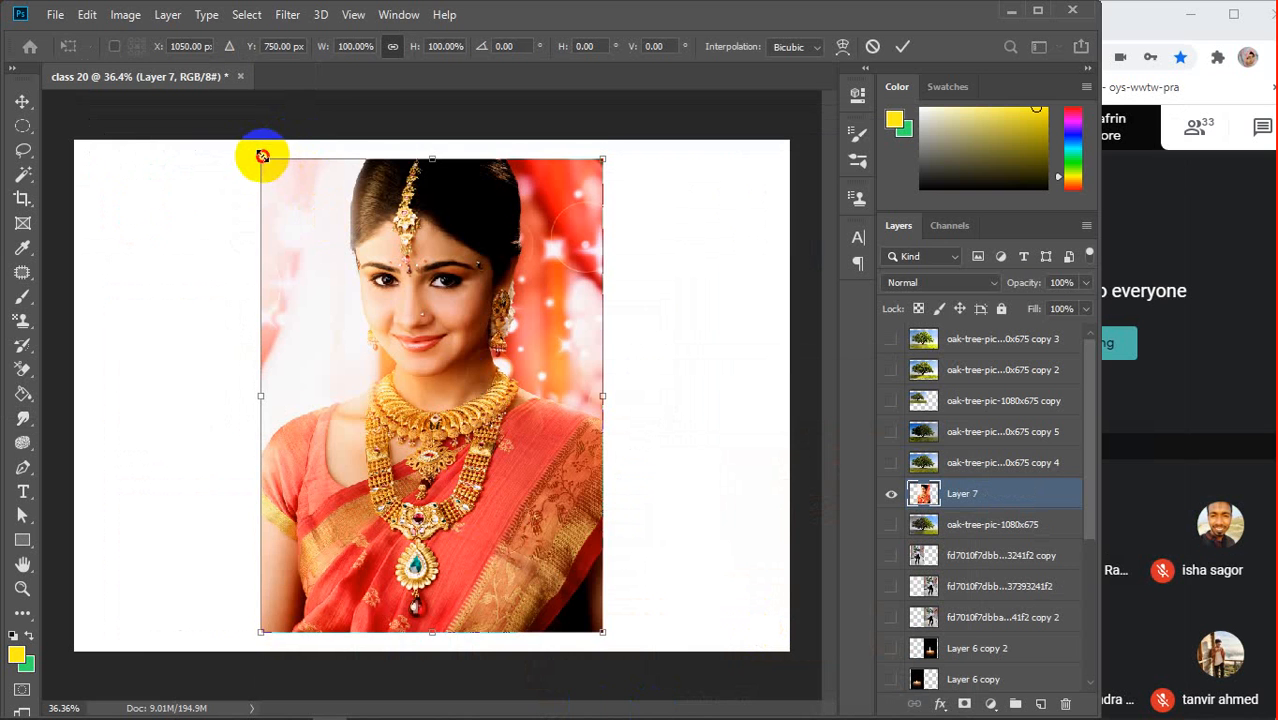
{"action": "left_click_drag", "start_coordinate": [261, 157], "coordinate": [248, 141]}
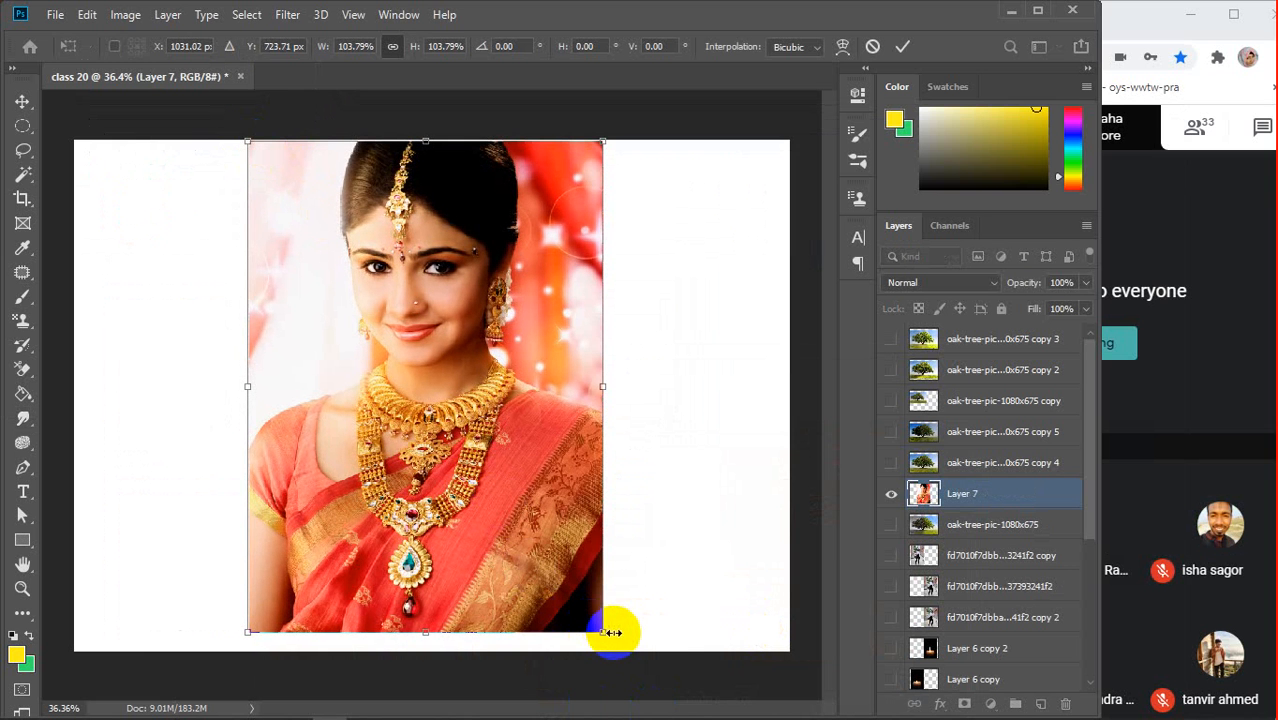
{"action": "left_click_drag", "start_coordinate": [604, 632], "coordinate": [617, 652]}
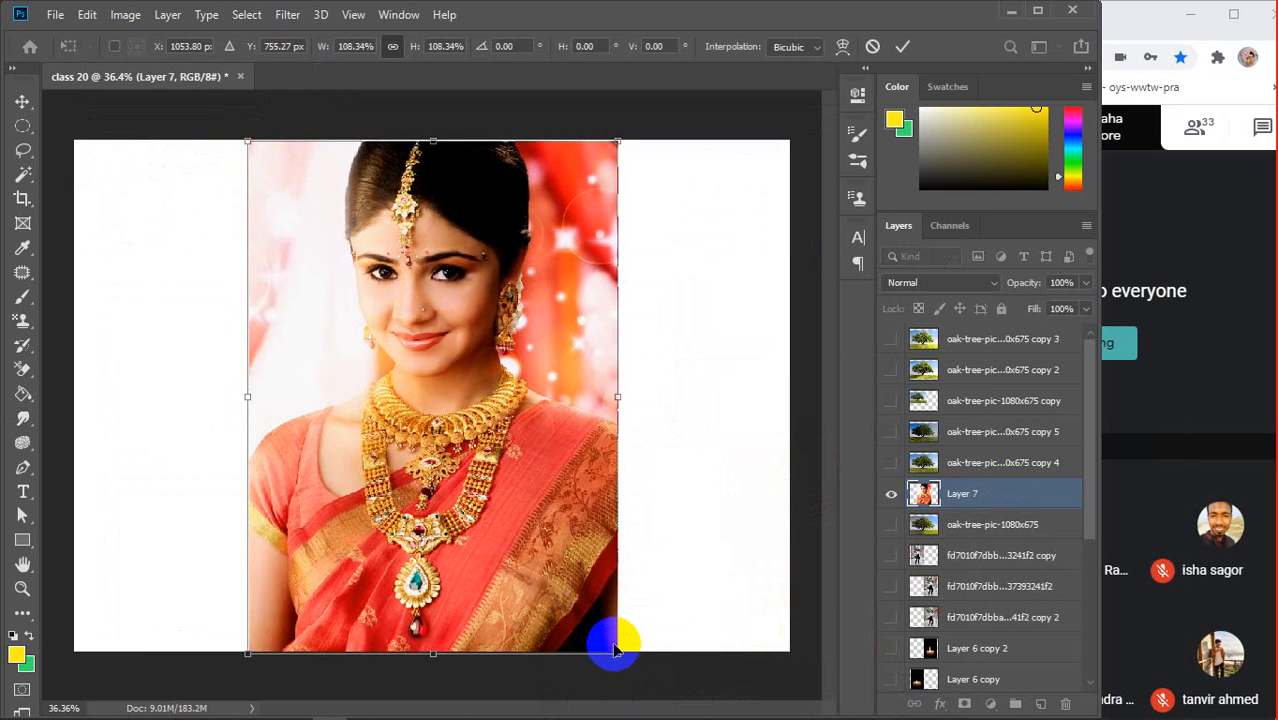
{"action": "key", "text": "Return"}
{"action": "key", "text": "r"}
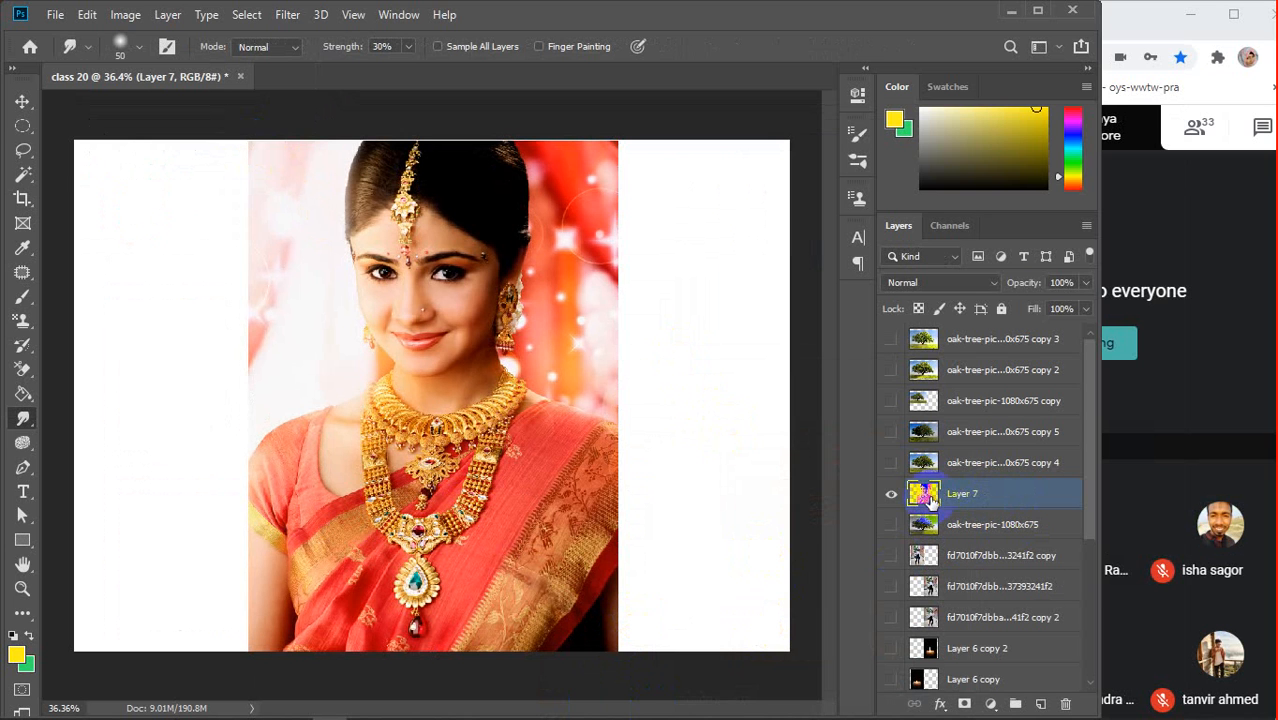
Duplicate Layer 7, hide the original portrait layer, and desaturate the copy to black and white
{"action": "left_click", "coordinate": [22, 101]}
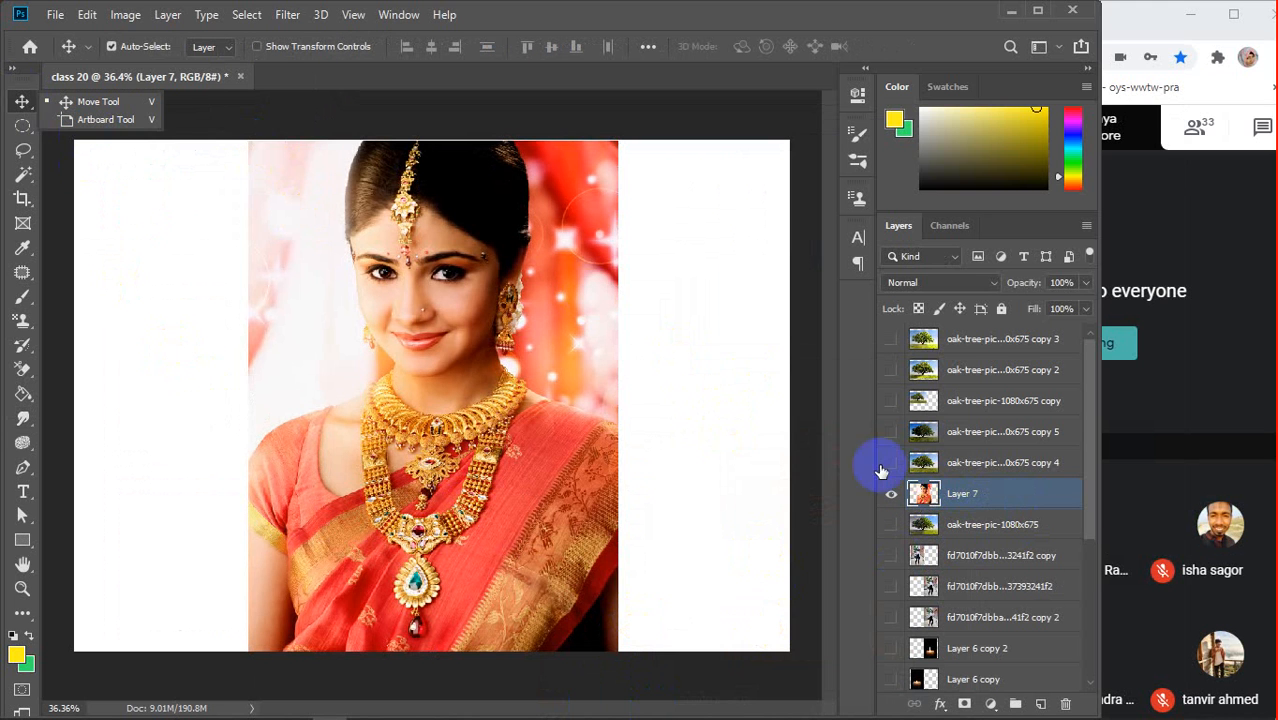
{"action": "left_click", "coordinate": [970, 500]}
{"action": "key", "text": "ctrl"}
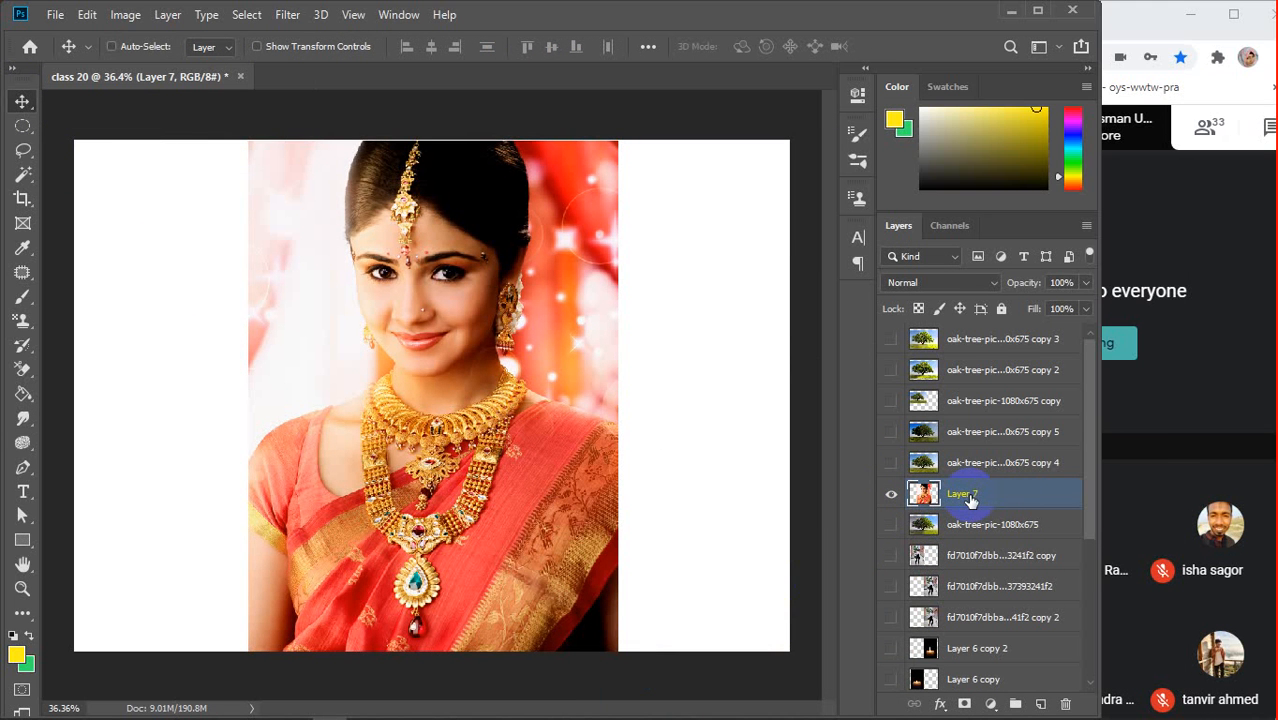
{"action": "key", "text": "ctrl+j"}
{"action": "left_click", "coordinate": [891, 524]}
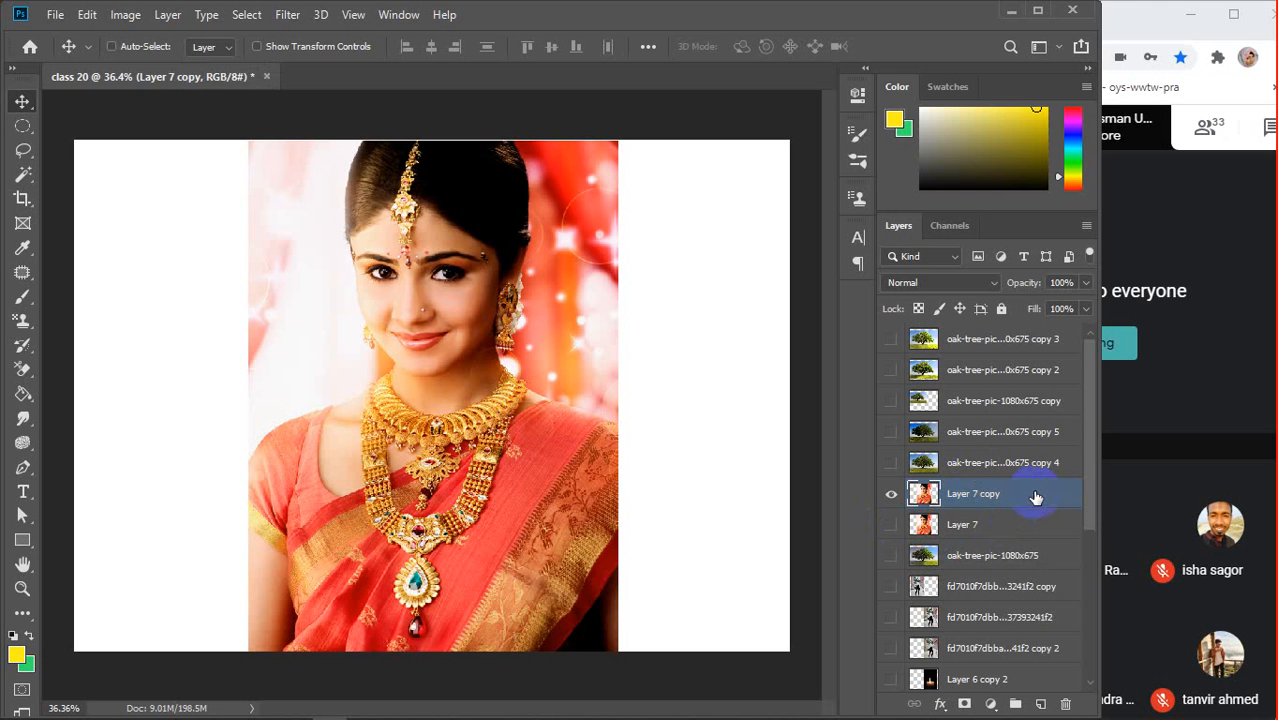
{"action": "key", "text": "ctrl+shift+u"}
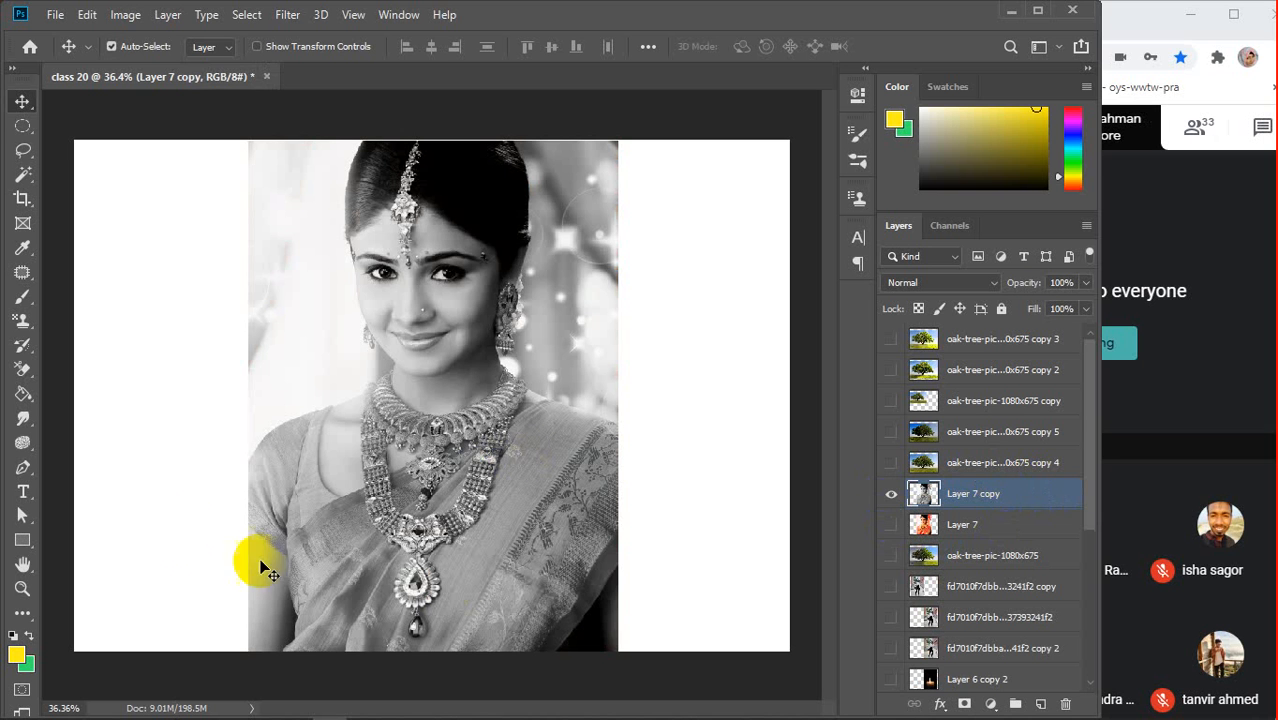
Try the History Brush over the mouth and chin of the desaturated portrait copy, and undo the stroke
{"action": "left_click", "coordinate": [22, 345]}
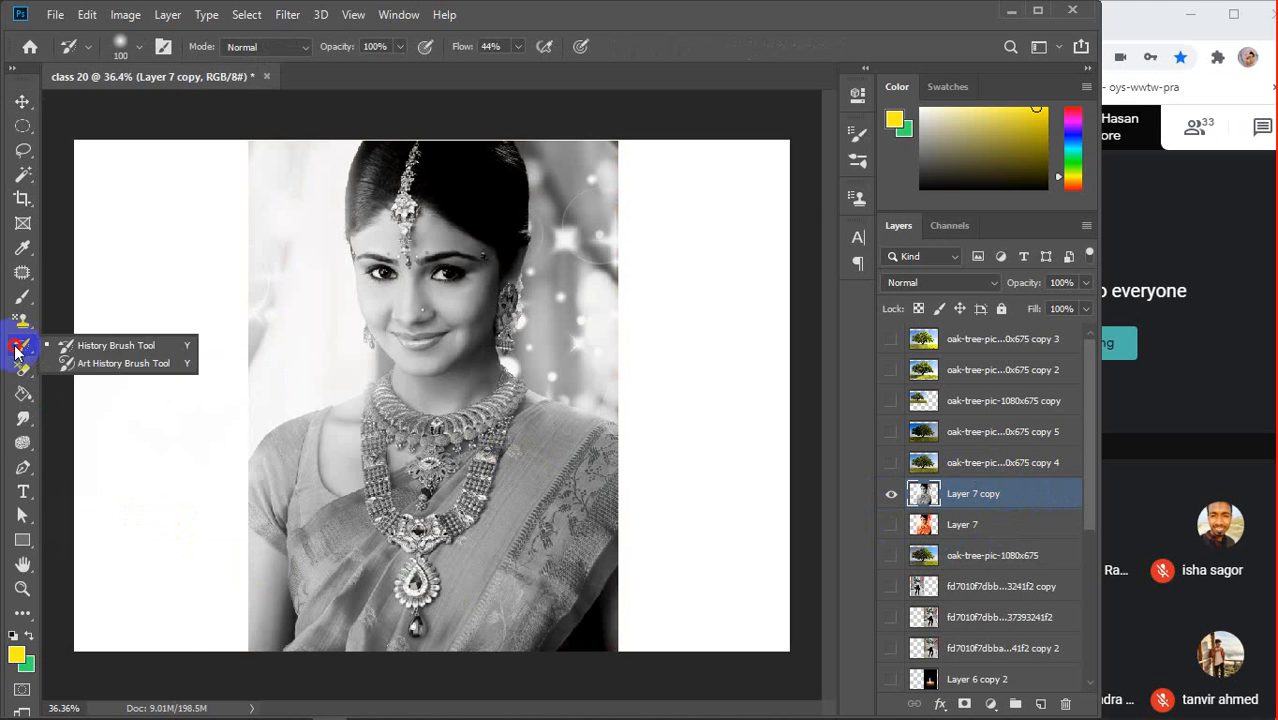
{"action": "left_click", "coordinate": [105, 350]}
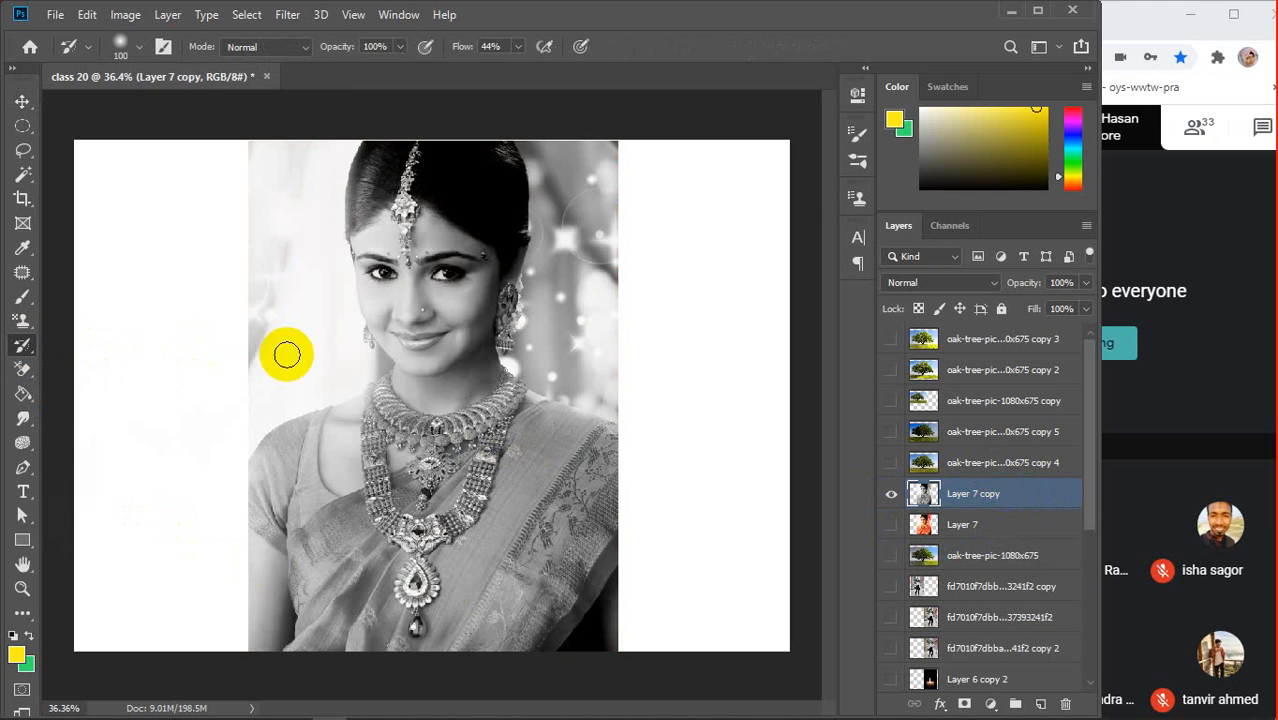
{"action": "mouse_move", "coordinate": [424, 336]}
{"action": "left_mouse_down"}
{"action": "mouse_move", "coordinate": [455, 320]}
{"action": "mouse_move", "coordinate": [419, 371]}
{"action": "mouse_move", "coordinate": [453, 371]}
{"action": "left_mouse_up"}
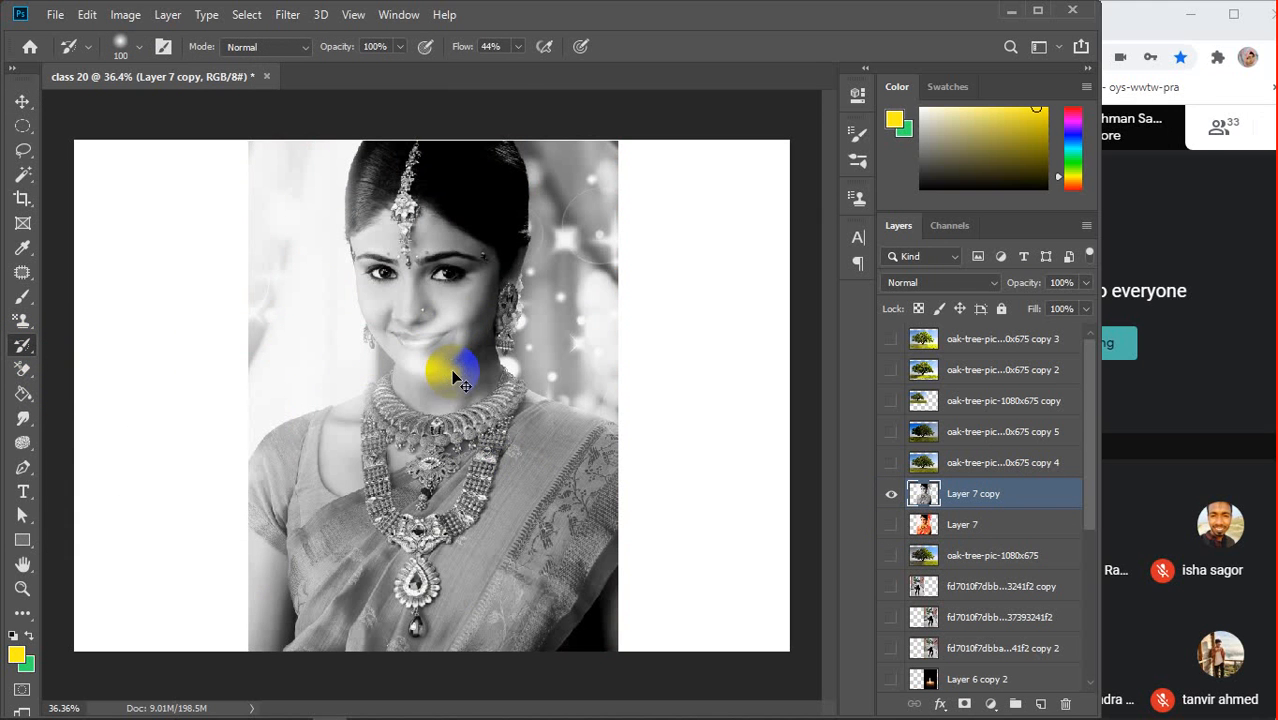
{"action": "key", "text": "ctrl+z"}
Try the Art History Brush from the chin down to the necklace on the desaturated copy, and undo the stroke
{"action": "left_click", "coordinate": [22, 348]}
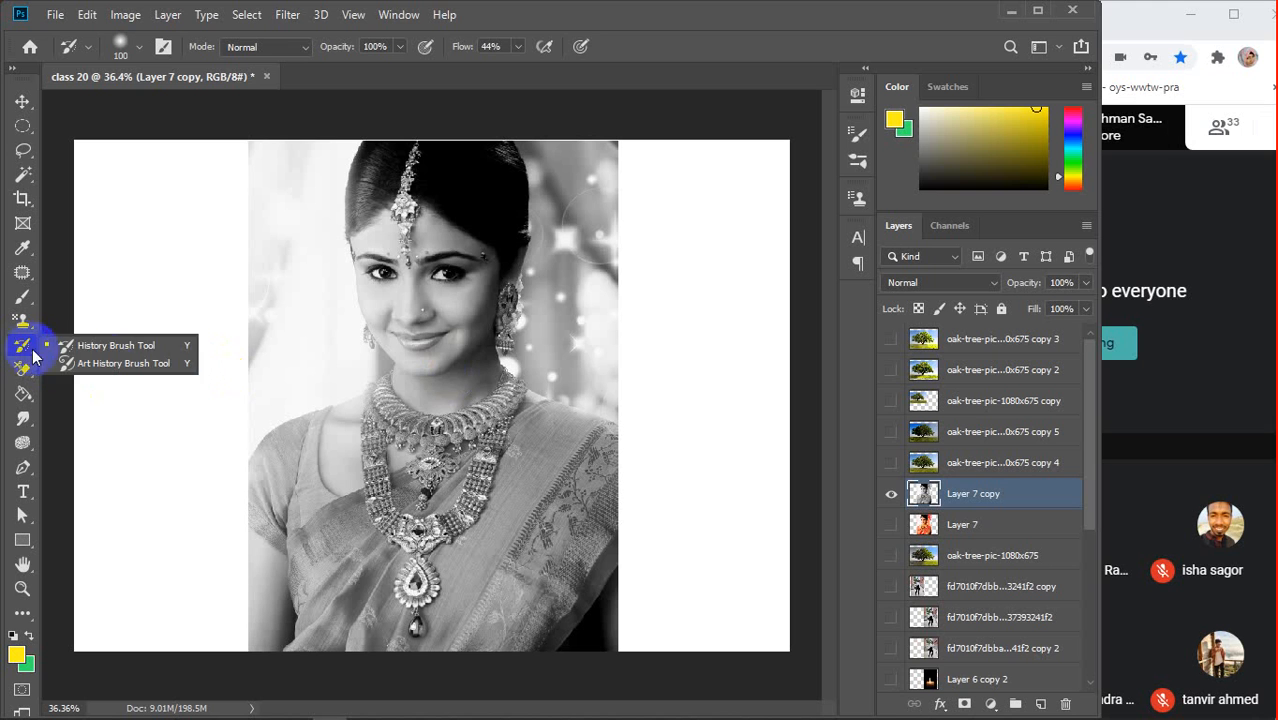
{"action": "left_click", "coordinate": [106, 364]}
{"action": "left_click_drag", "start_coordinate": [428, 343], "coordinate": [389, 410]}
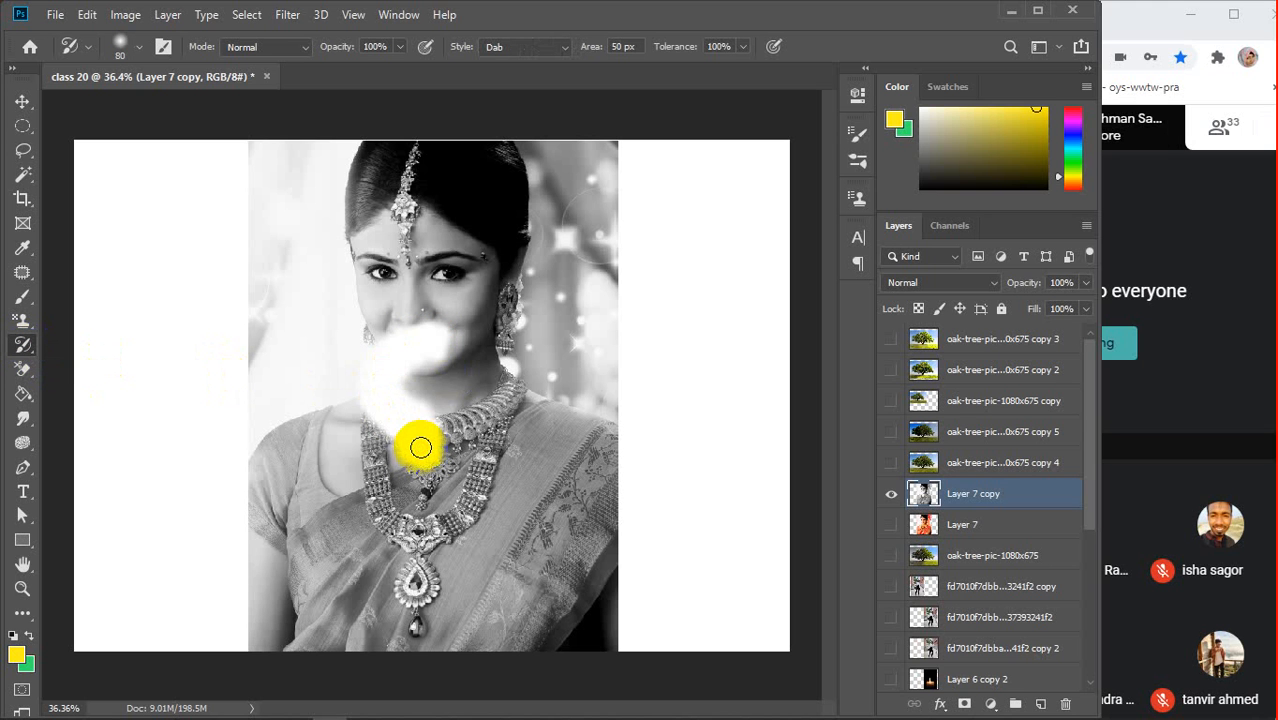
{"action": "key", "text": "ctrl+z"}
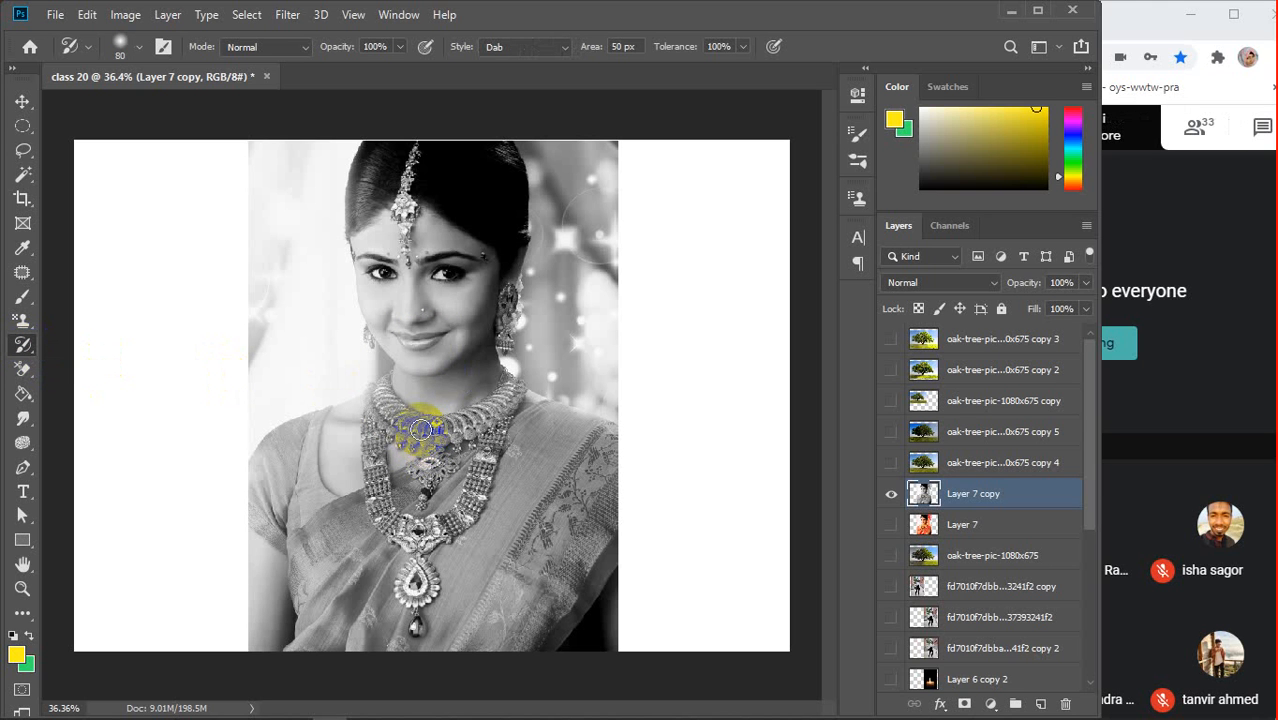
{"action": "left_click", "coordinate": [16, 104]}
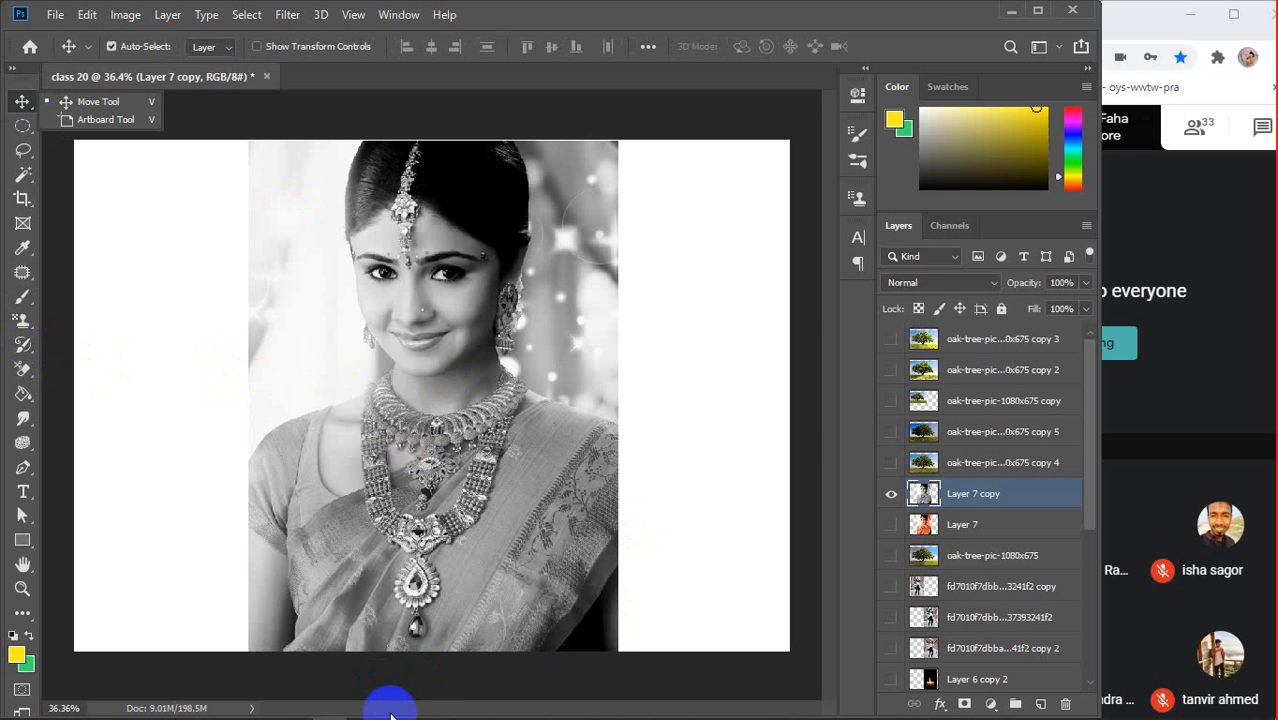
Switch to Chrome, save the red sari portrait to the Desktop as the JPEG zita-jewellery-collection, and return to Photoshop
{"action": "mouse_move", "coordinate": [503, 707]}
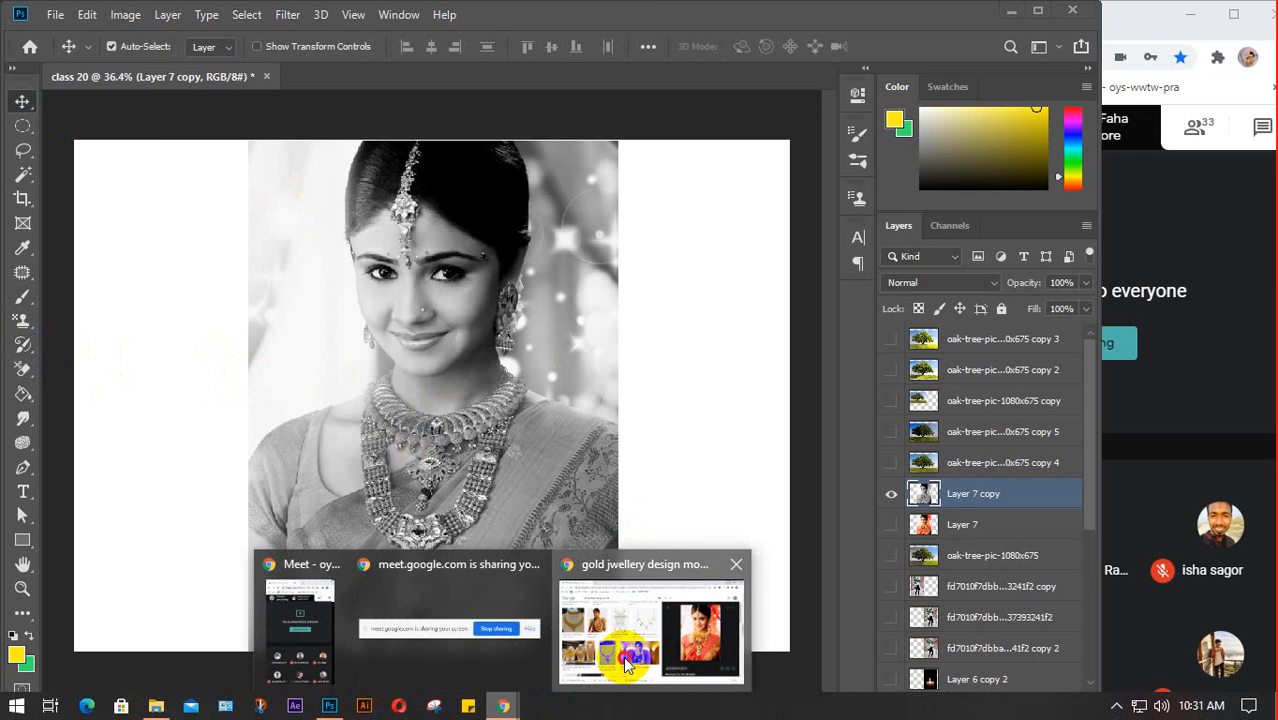
{"action": "left_click", "coordinate": [610, 662]}
{"action": "right_click", "coordinate": [936, 308]}
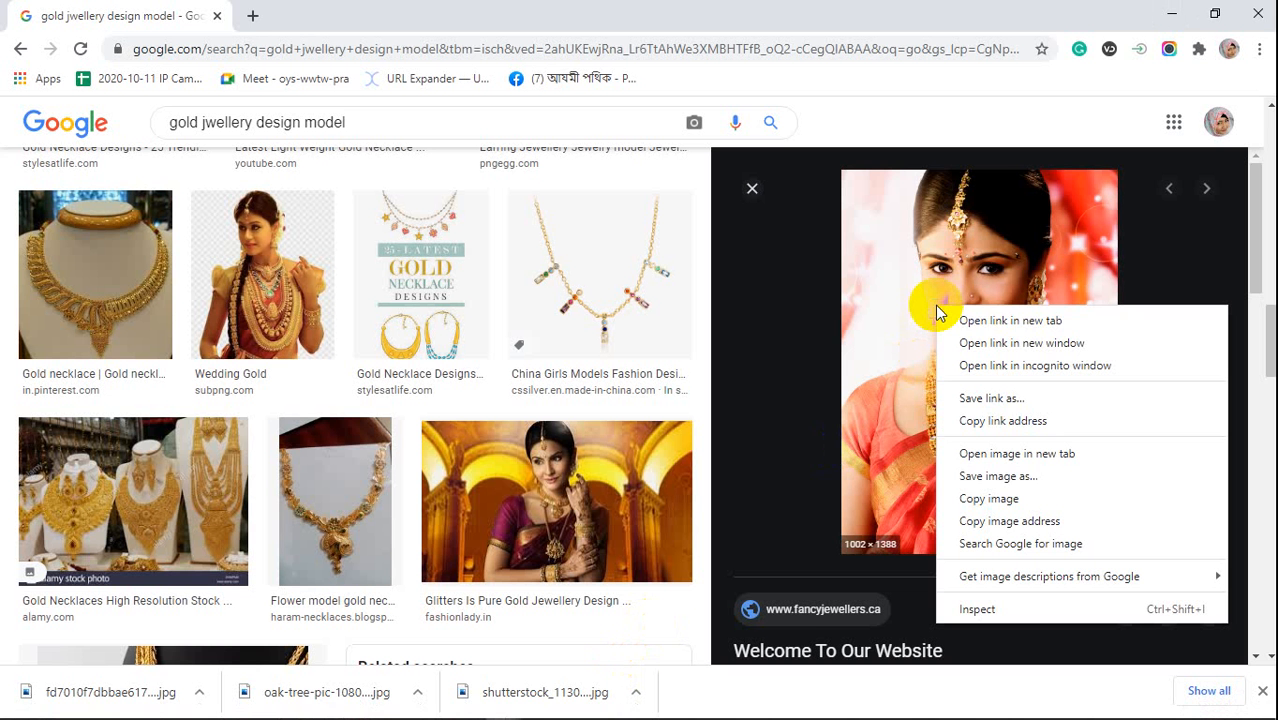
{"action": "left_click", "coordinate": [995, 477]}
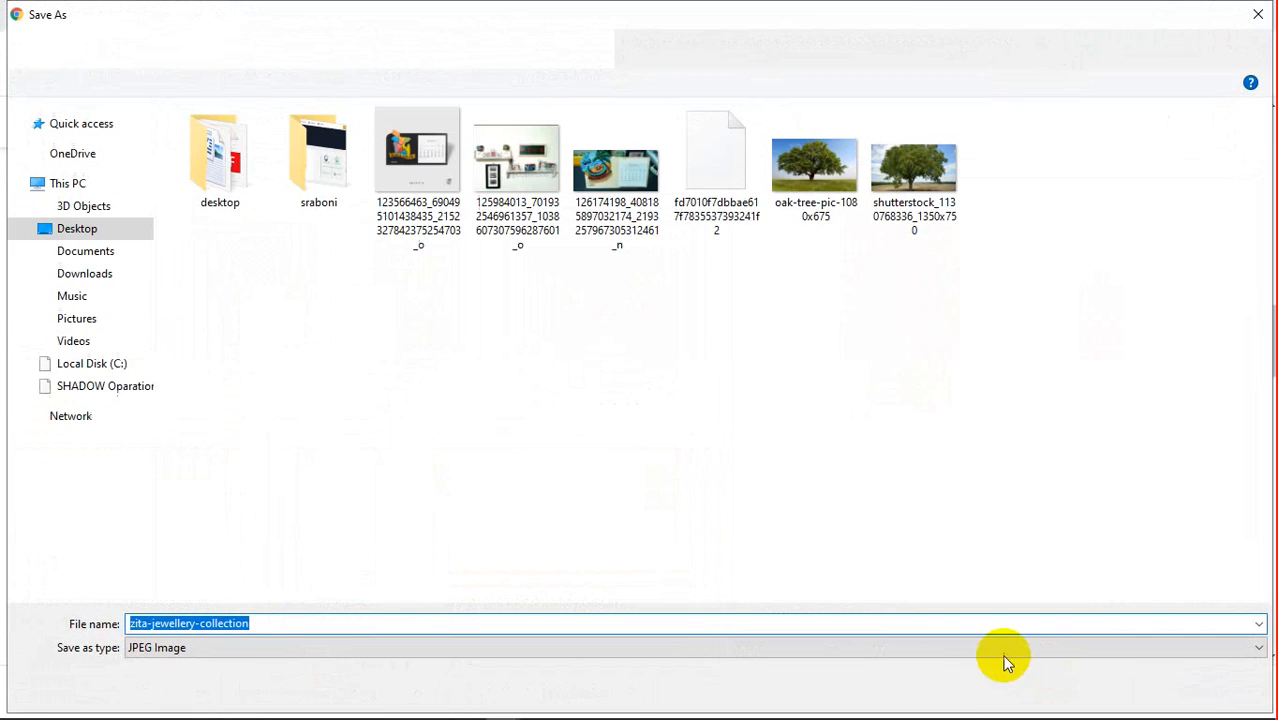
{"action": "left_click", "coordinate": [1118, 690]}
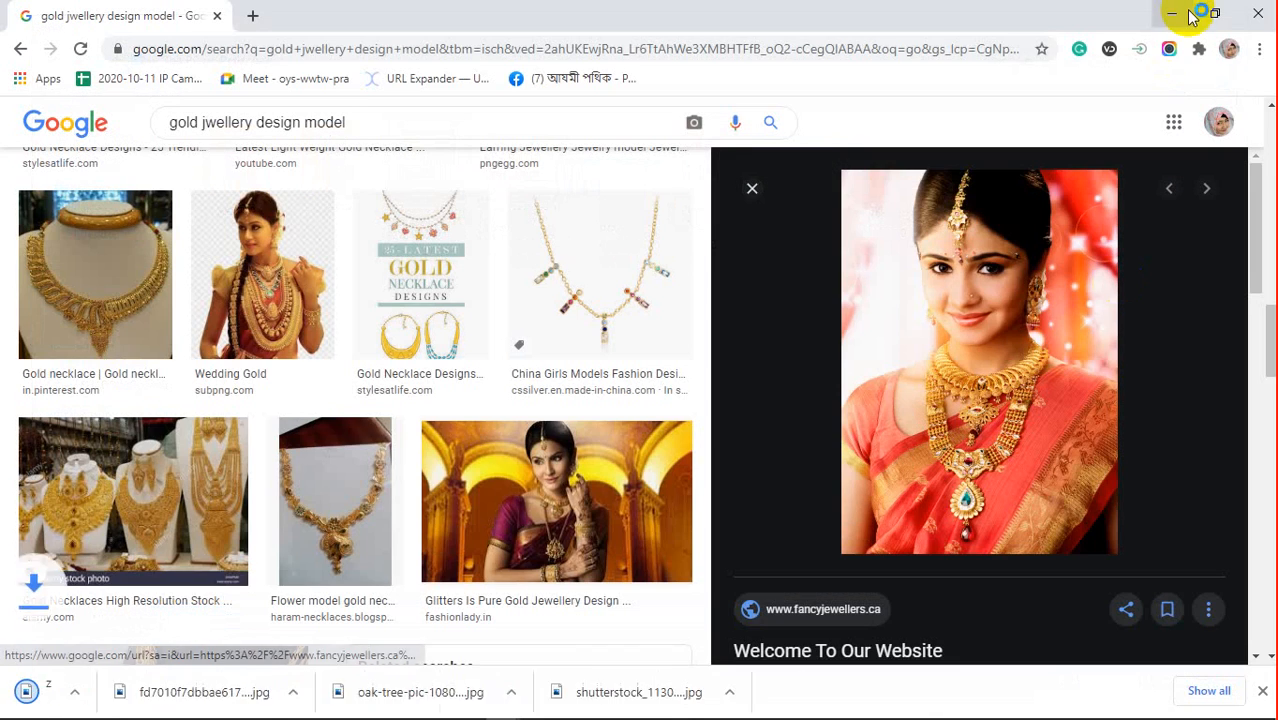
{"action": "left_click", "coordinate": [1172, 14]}
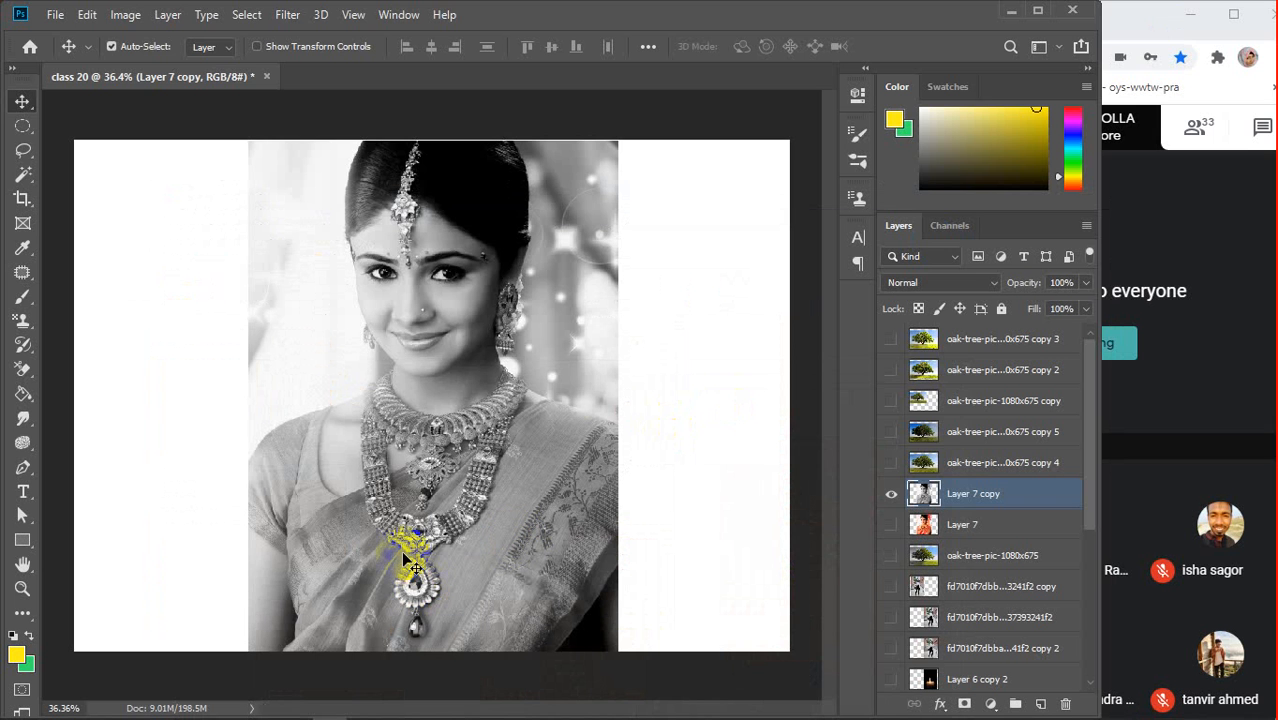
Open the zita-jewellery-collection image from the Desktop as its own document
{"action": "key", "text": "ctrl"}
{"action": "key", "text": "ctrl+o"}
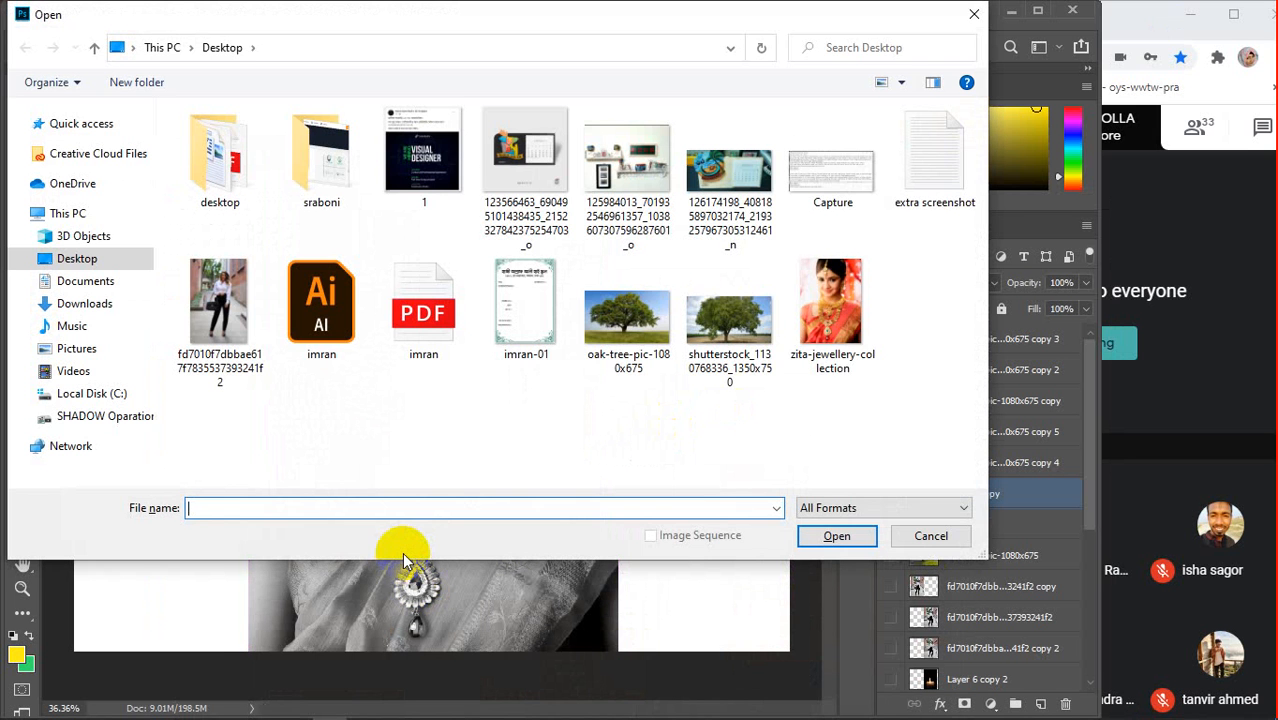
{"action": "left_click", "coordinate": [832, 320]}
{"action": "left_click", "coordinate": [846, 536]}
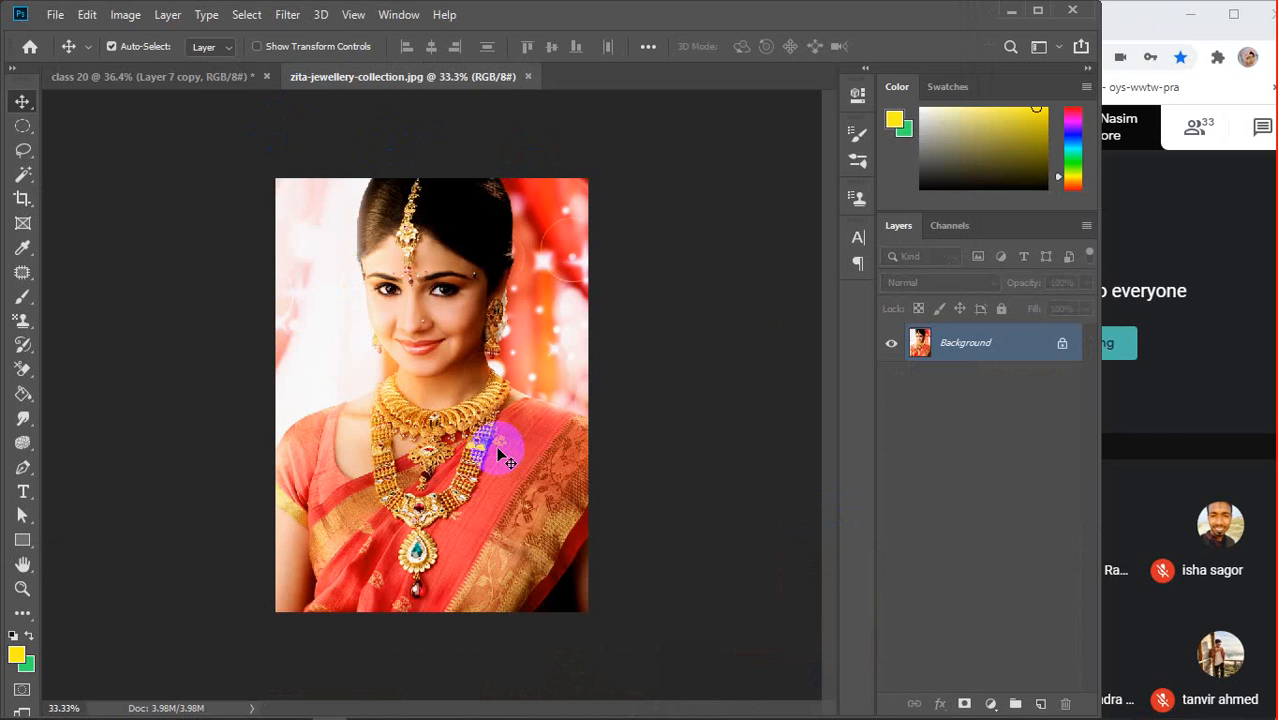
Unlock the Background layer of the opened portrait and desaturate it to black and white
{"action": "left_click", "coordinate": [1062, 343]}
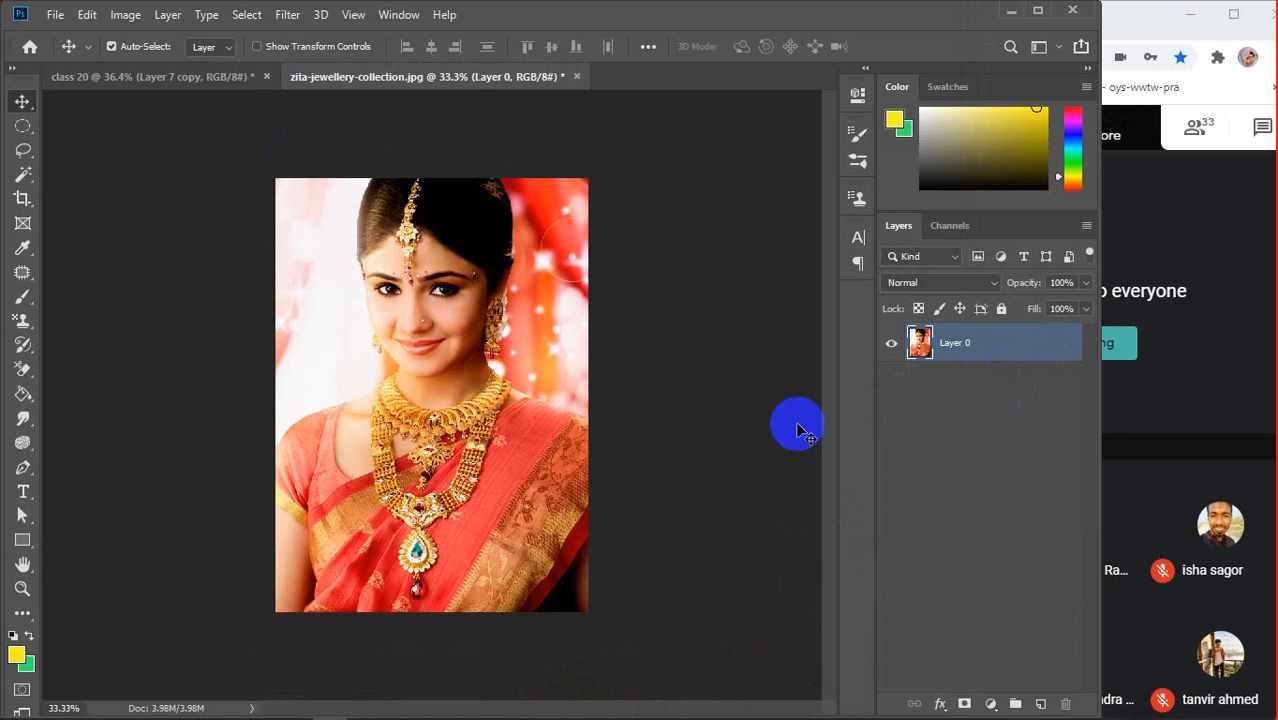
{"action": "key", "text": "ctrl"}
{"action": "key", "text": "ctrl+shift+u"}
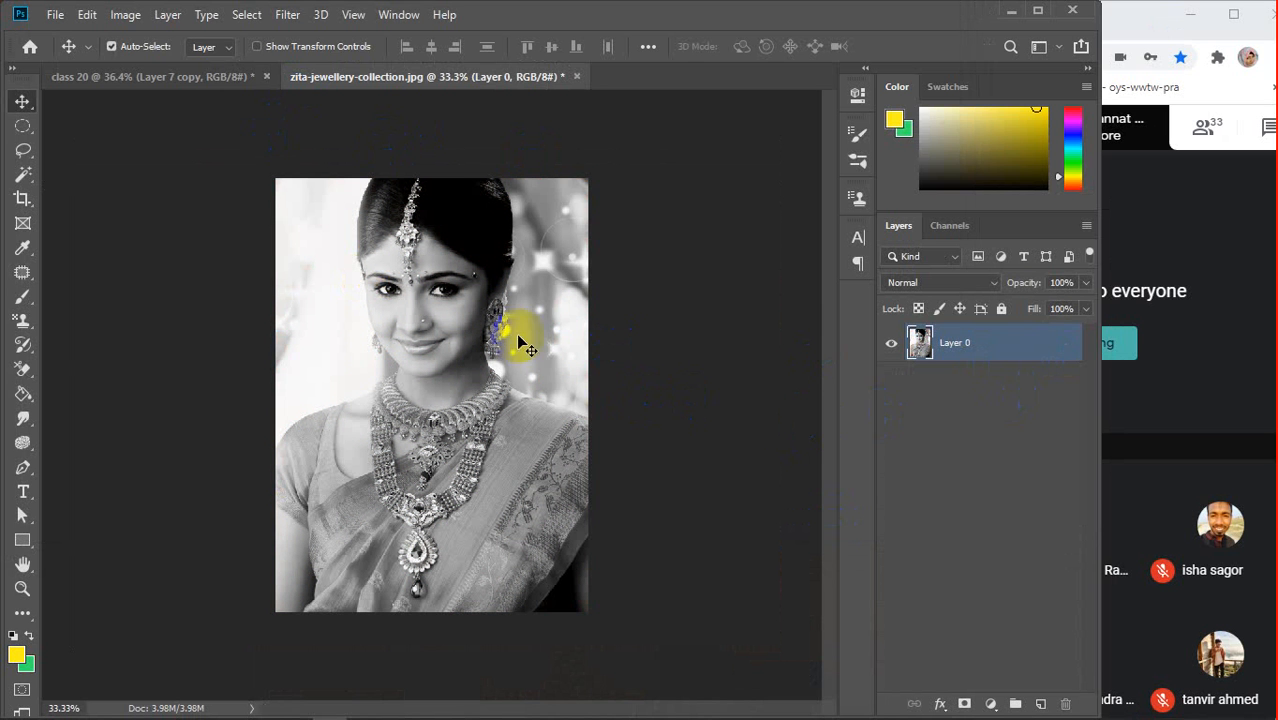
Try the Art History Brush on the neck, face and necklace of the desaturated portrait, and undo the strokes
{"action": "left_click", "coordinate": [18, 345]}
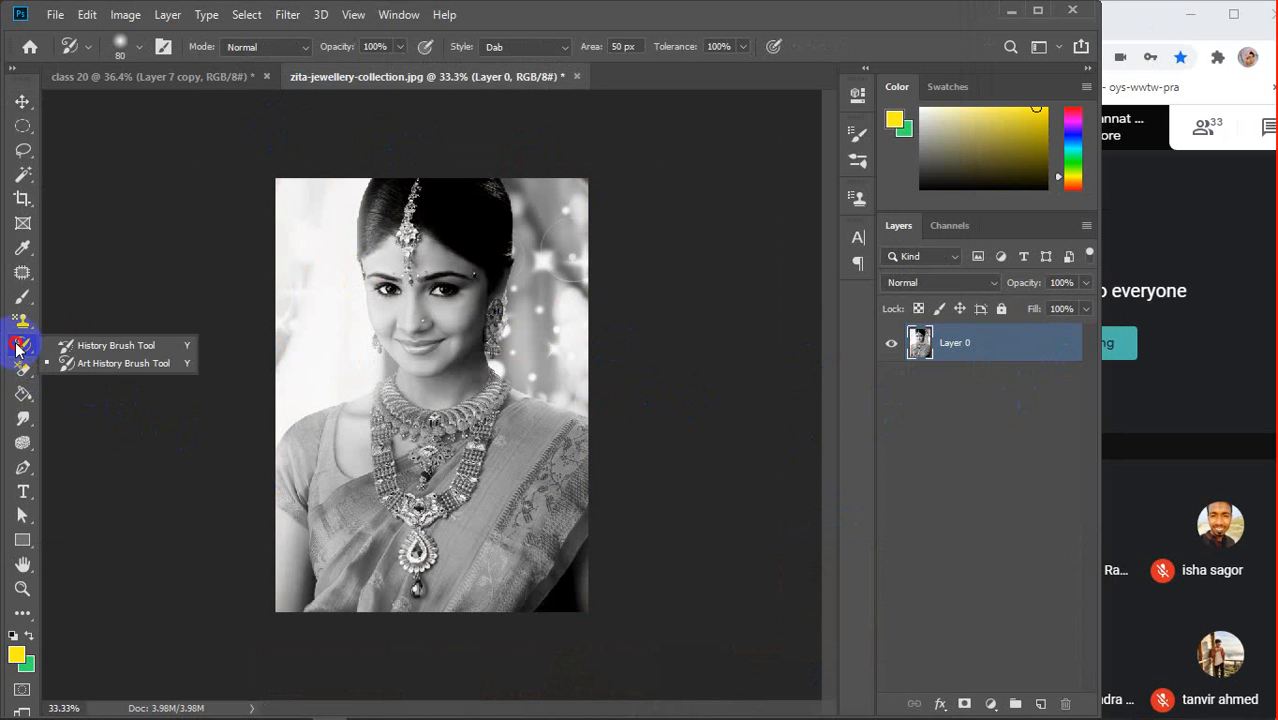
{"action": "left_click", "coordinate": [90, 363]}
{"action": "left_click", "coordinate": [450, 367]}
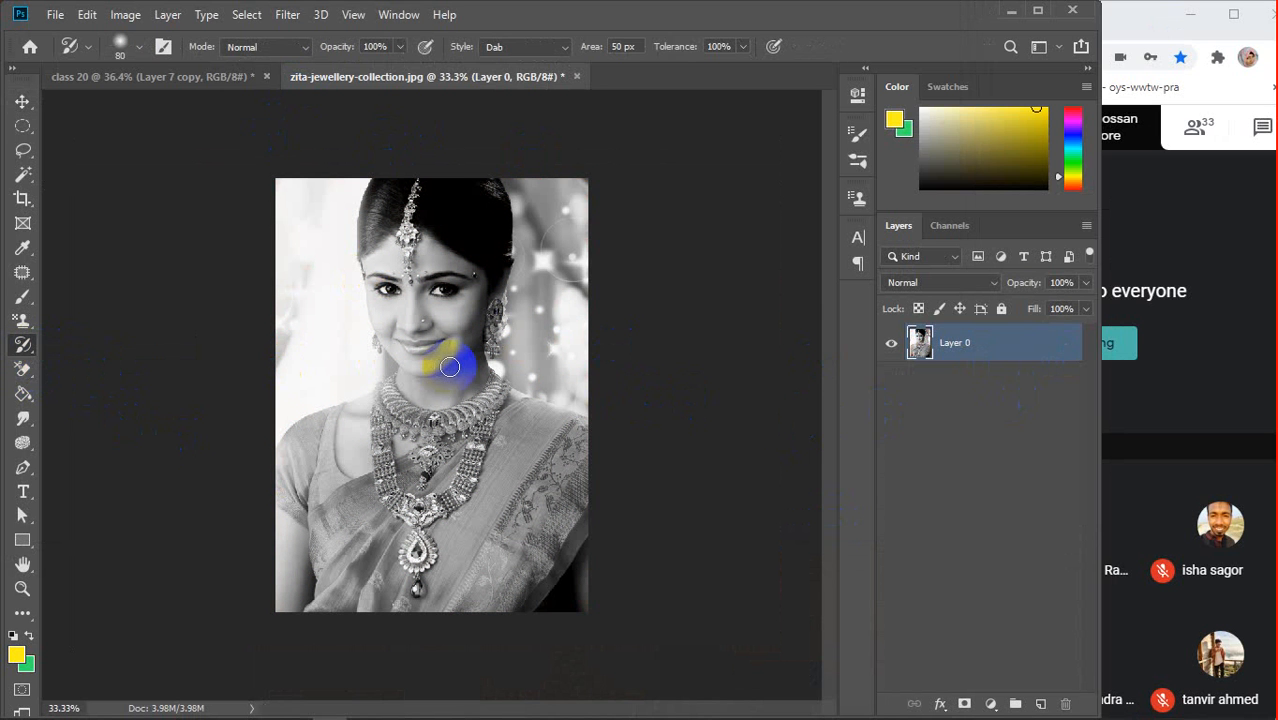
{"action": "left_click_drag", "start_coordinate": [466, 381], "coordinate": [484, 400]}
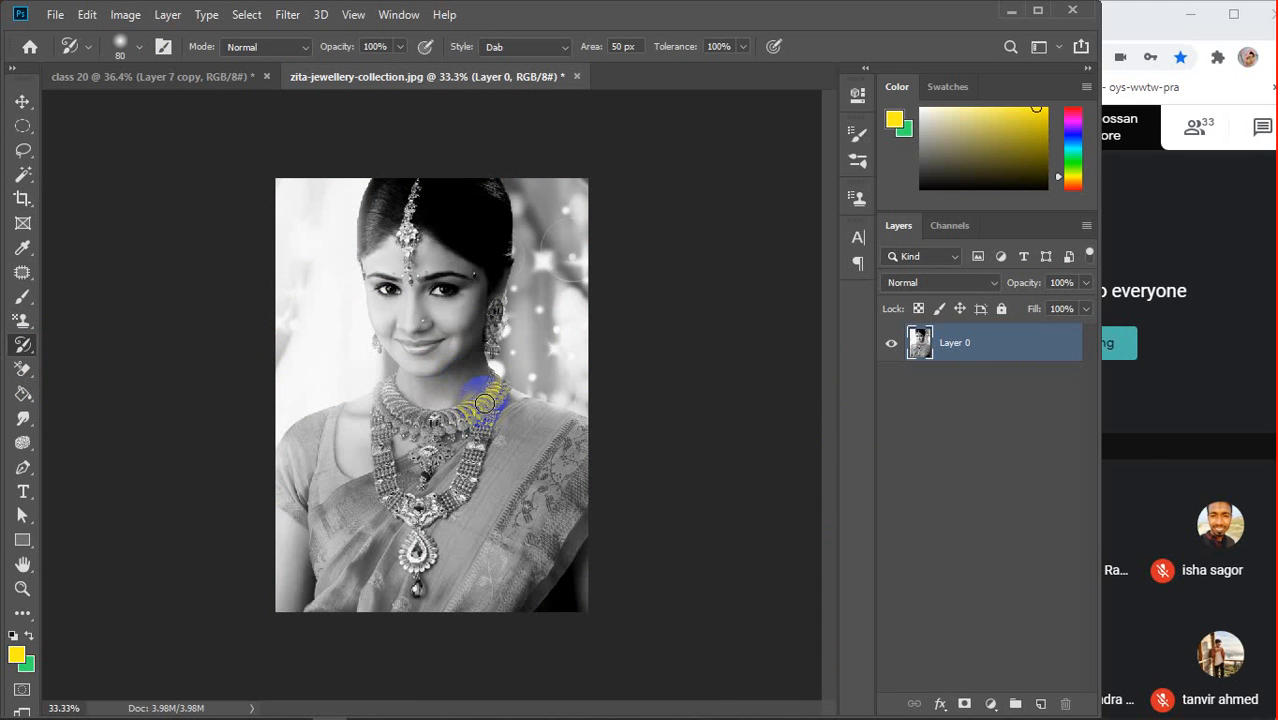
{"action": "left_click", "coordinate": [484, 403]}
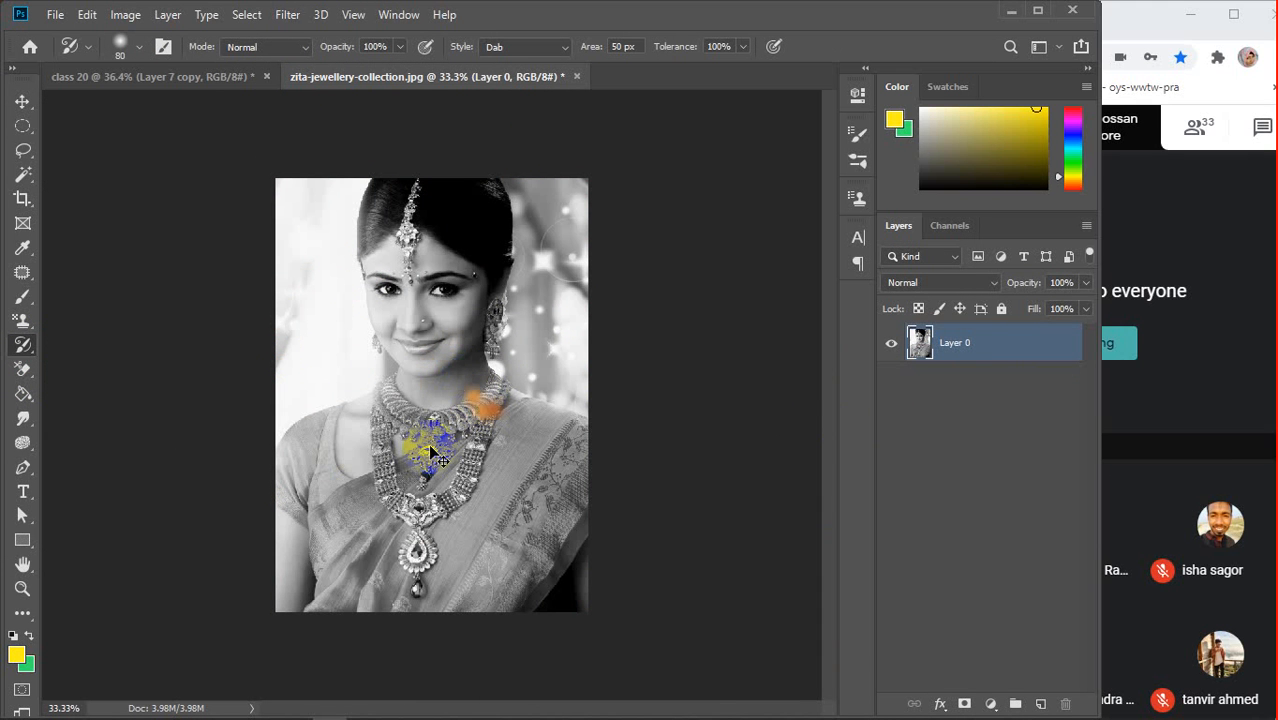
{"action": "key", "text": "ctrl+z"}
{"action": "key", "text": "ctrl+z"}
{"action": "key", "text": "ctrl+z"}
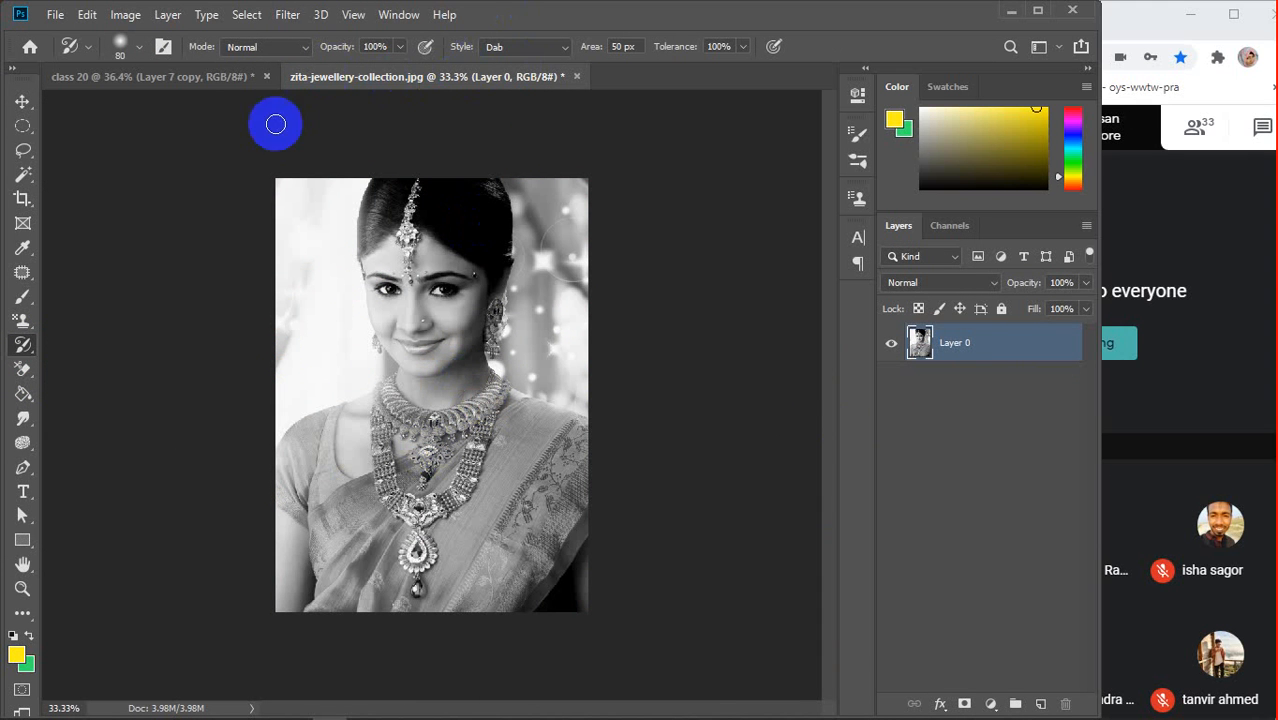
{"action": "mouse_move", "coordinate": [379, 320]}
{"action": "left_mouse_down"}
{"action": "mouse_move", "coordinate": [343, 271]}
{"action": "mouse_move", "coordinate": [334, 429]}
{"action": "mouse_move", "coordinate": [495, 292]}
{"action": "mouse_move", "coordinate": [291, 366]}
{"action": "mouse_move", "coordinate": [496, 522]}
{"action": "mouse_move", "coordinate": [491, 399]}
{"action": "mouse_move", "coordinate": [414, 568]}
{"action": "left_mouse_up"}
{"action": "key", "text": "ctrl+z"}
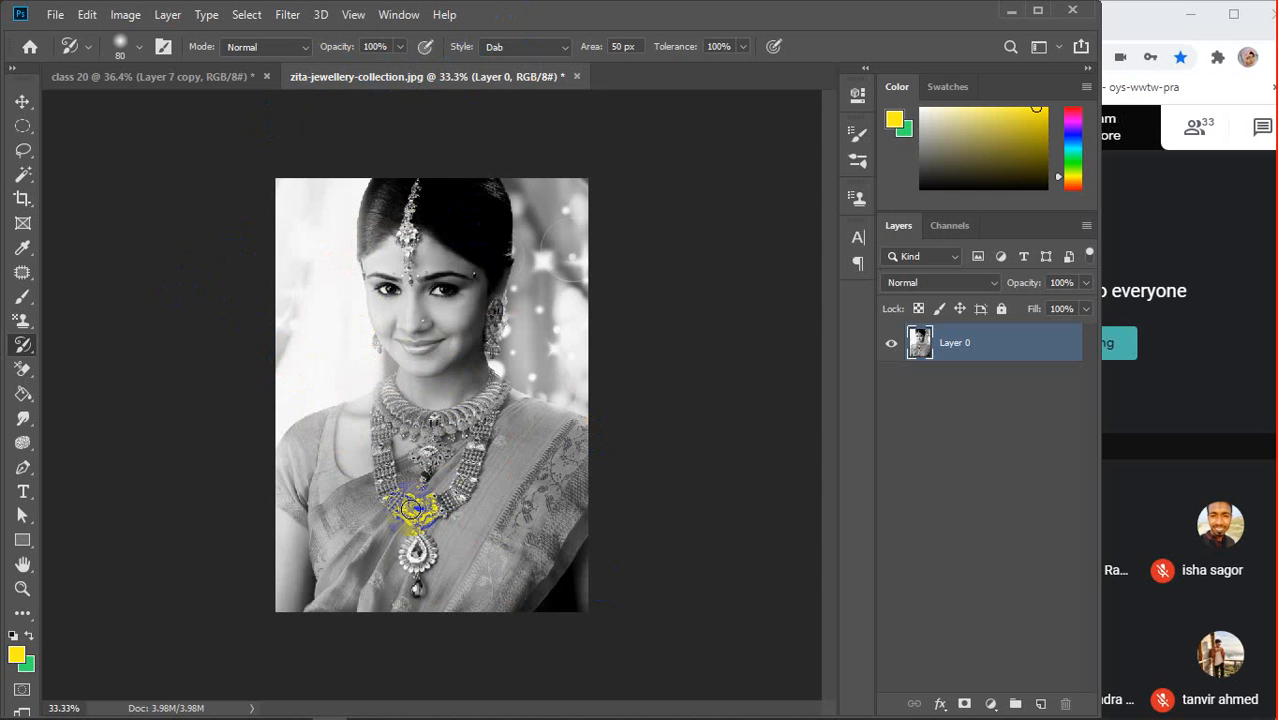
{"action": "key", "text": "ctrl+z"}
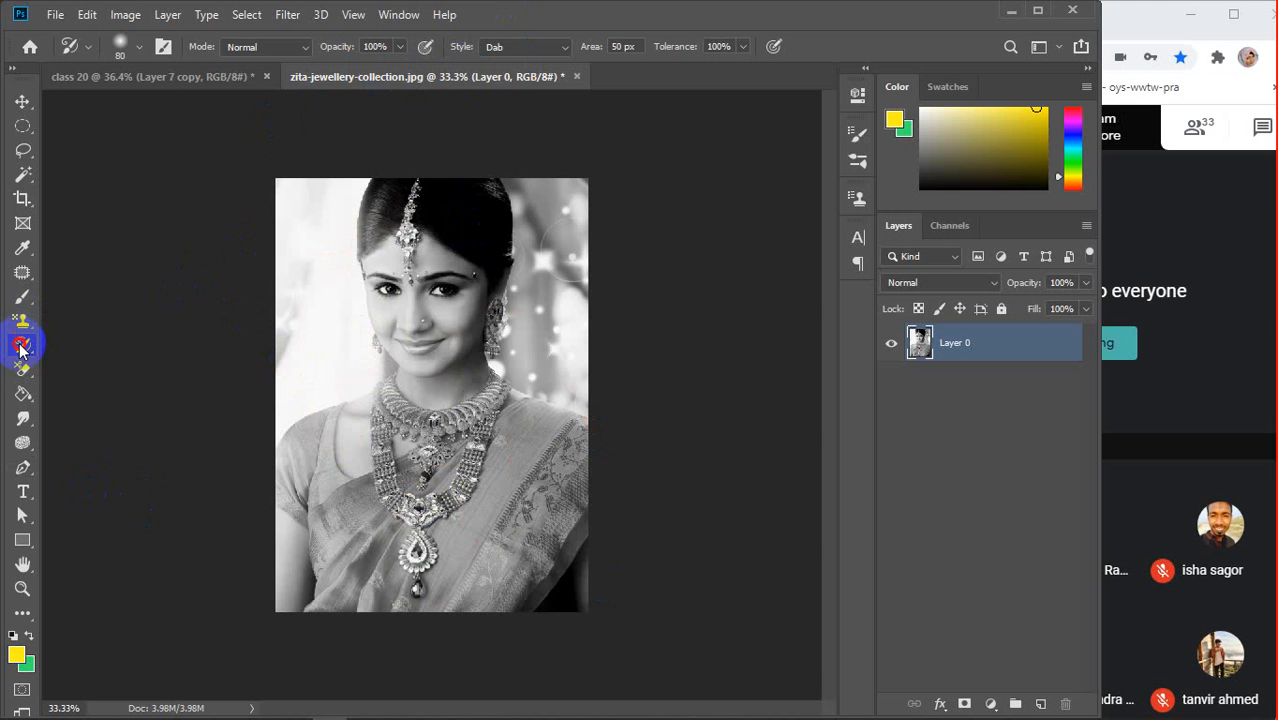
Try a single History Brush dab on the necklace and undo it
{"action": "left_click_drag", "start_coordinate": [23, 344], "coordinate": [106, 344]}
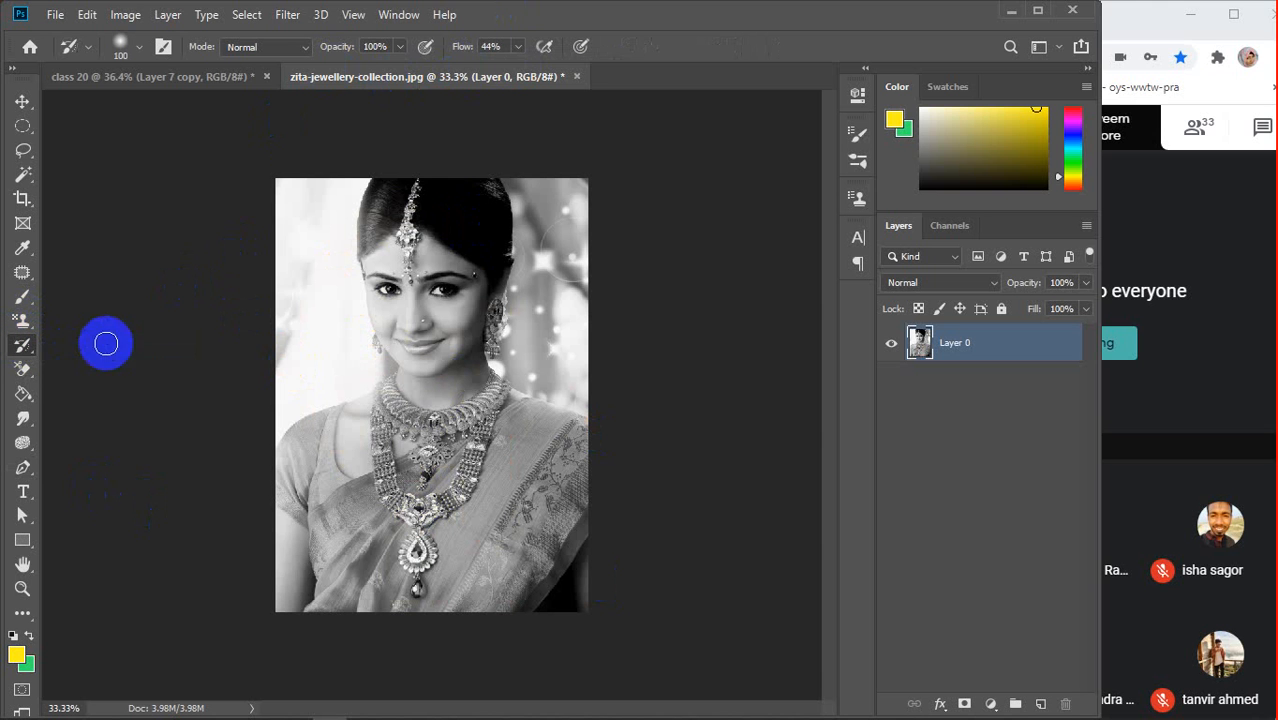
{"action": "left_click", "coordinate": [448, 436]}
{"action": "key", "text": "ctrl+z"}
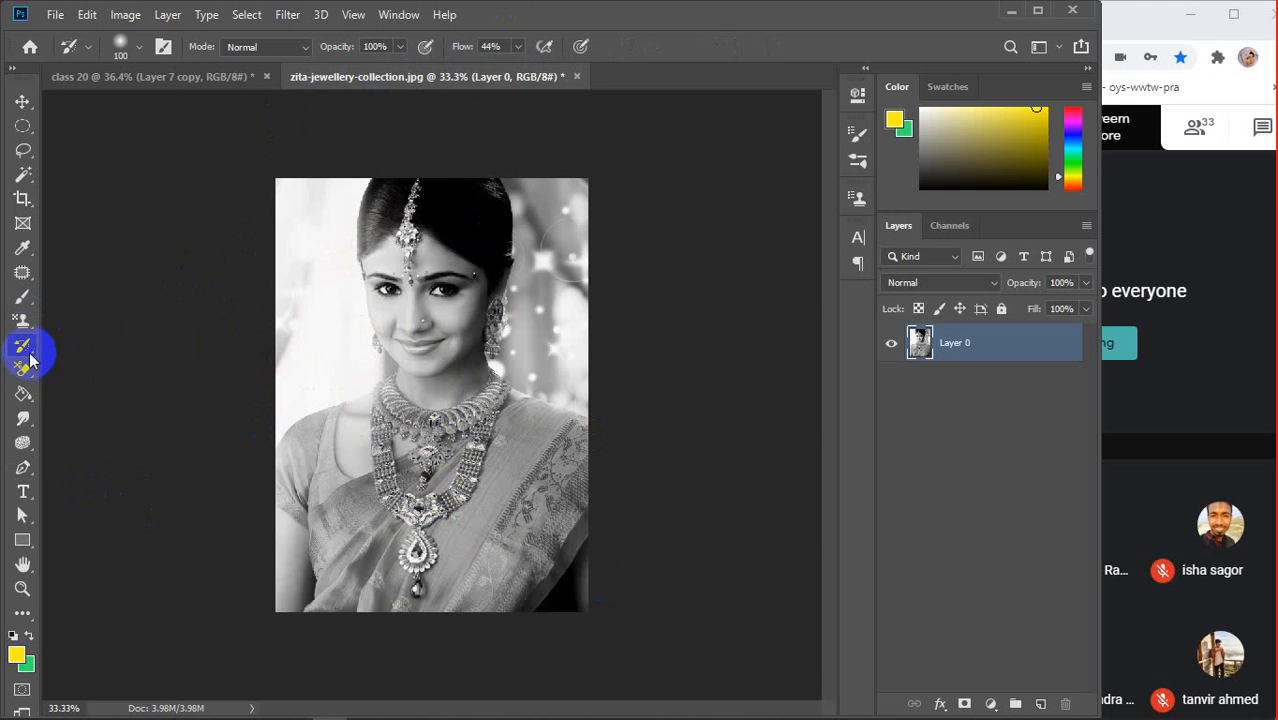
Select the History Brush and restore the choker necklace's gold colour using a 50 px brush
{"action": "left_click_drag", "start_coordinate": [23, 357], "coordinate": [160, 375]}
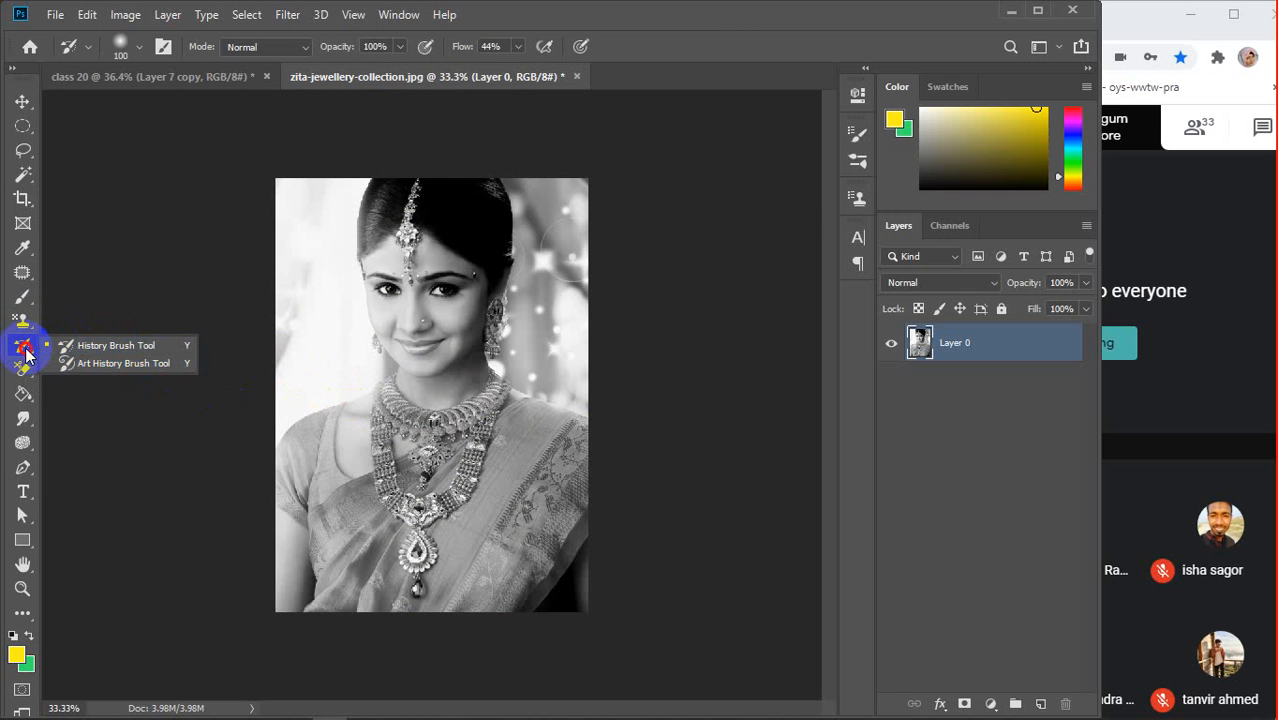
{"action": "left_click_drag", "start_coordinate": [26, 350], "coordinate": [100, 345]}
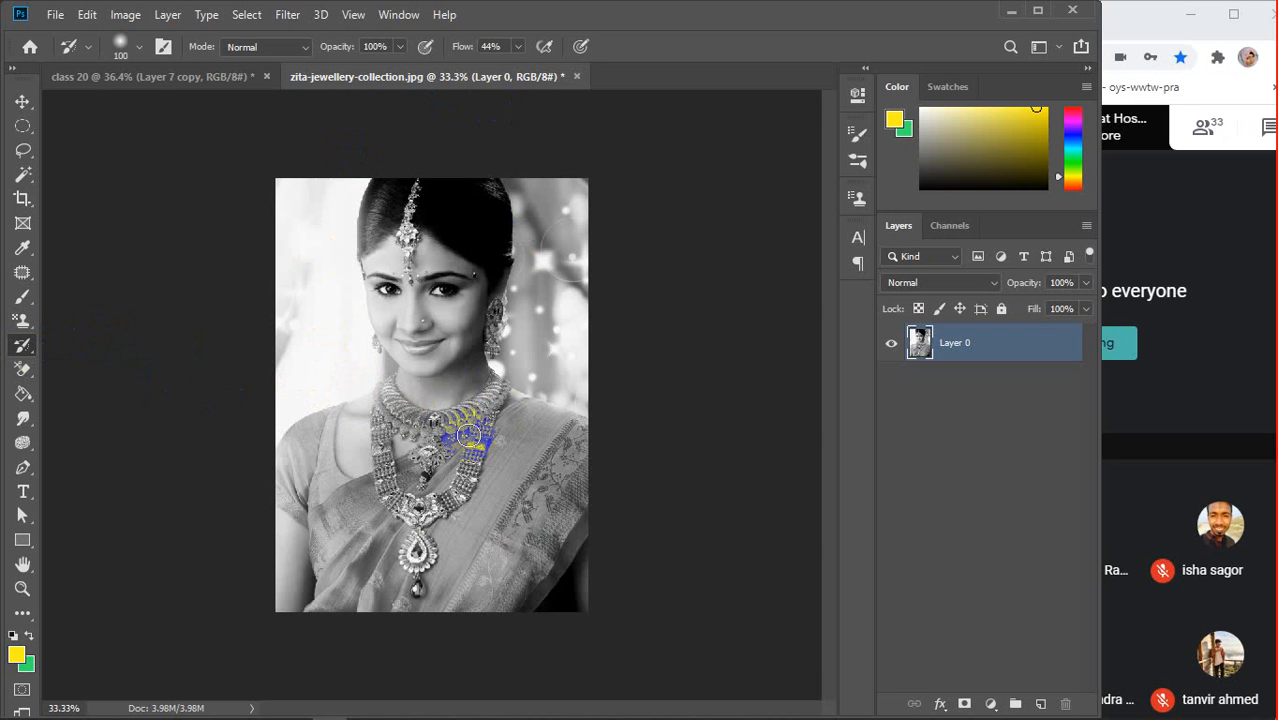
{"action": "scroll", "coordinate": [470, 435], "scroll_direction": "up", "scroll_amount": 3, "text": "alt"}
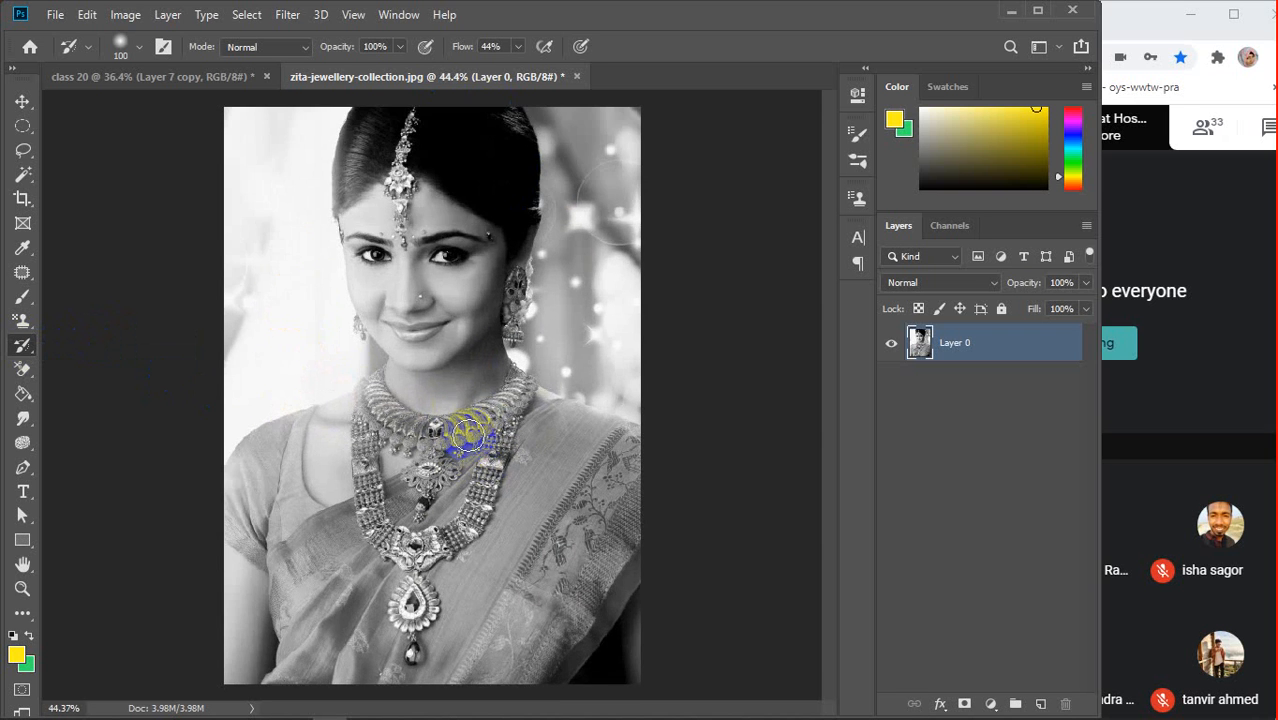
{"action": "scroll", "coordinate": [465, 421], "scroll_direction": "up", "scroll_amount": 1, "text": "alt"}
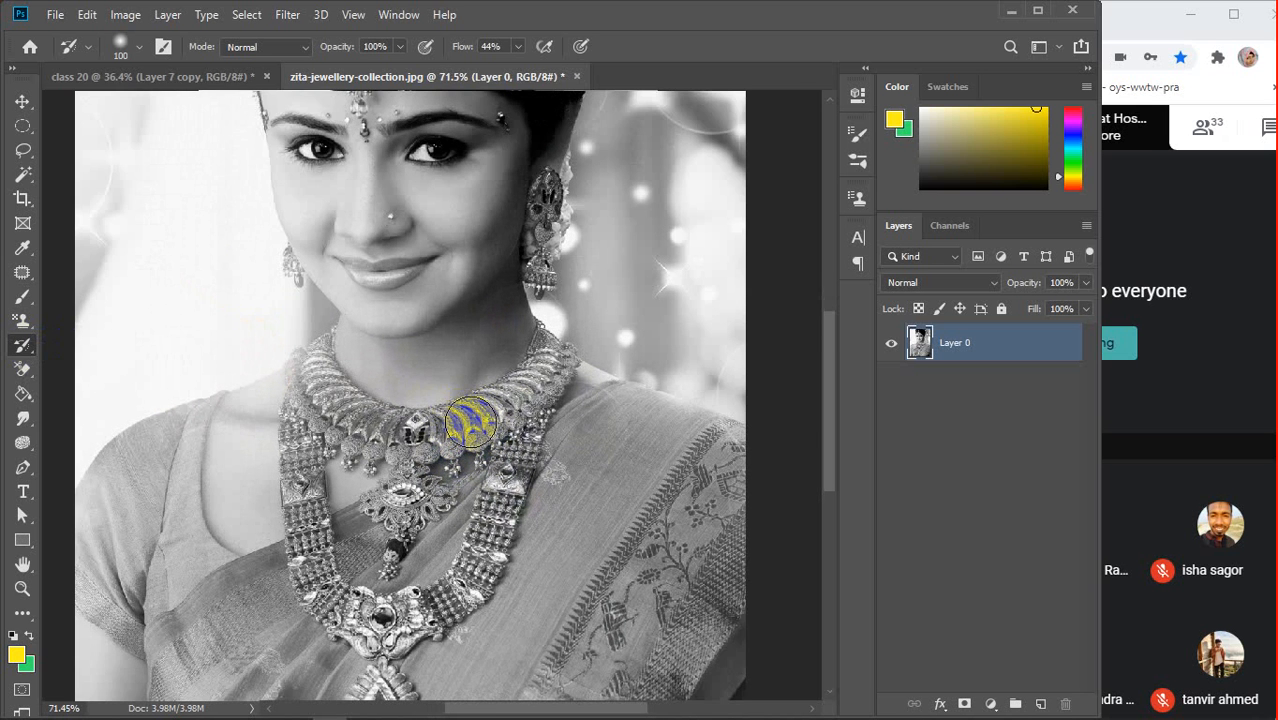
{"action": "scroll", "coordinate": [470, 424], "scroll_direction": "up", "scroll_amount": 1}
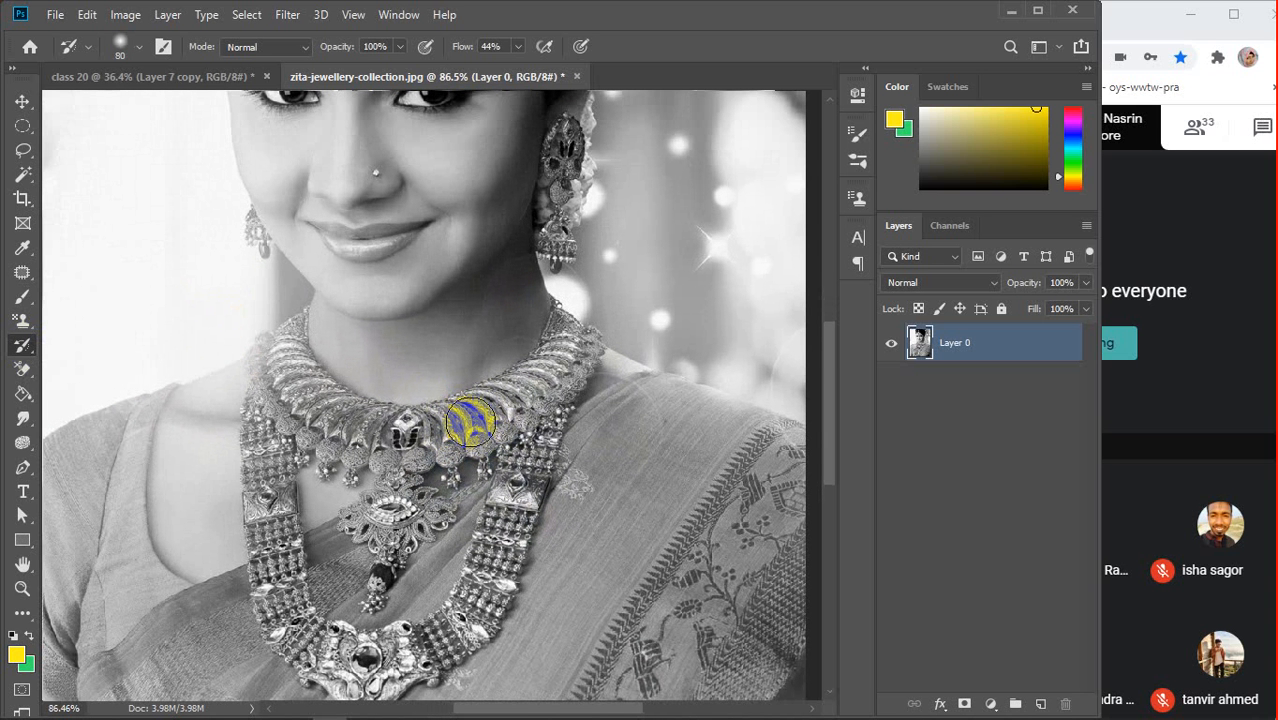
{"action": "key", "text": "bracketleft"}
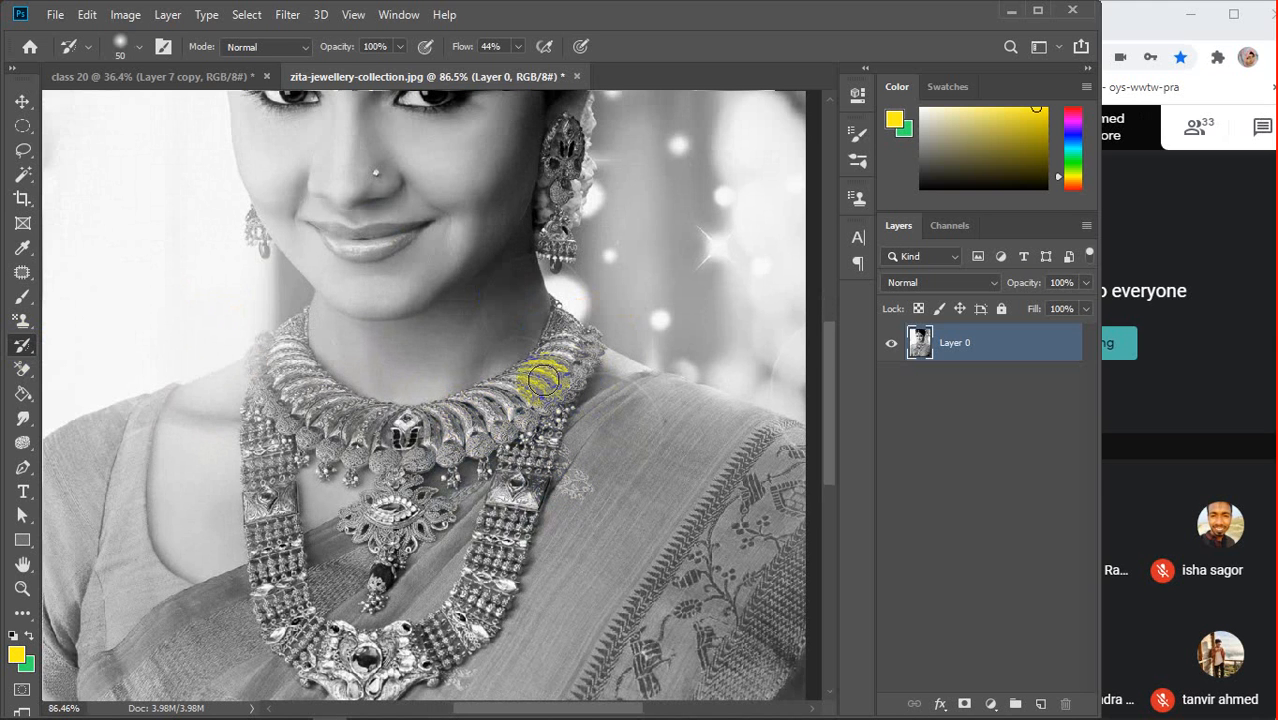
{"action": "mouse_move", "coordinate": [542, 378]}
{"action": "left_mouse_down"}
{"action": "mouse_move", "coordinate": [470, 422]}
{"action": "mouse_move", "coordinate": [561, 332]}
{"action": "mouse_move", "coordinate": [525, 406]}
{"action": "mouse_move", "coordinate": [479, 426]}
{"action": "mouse_move", "coordinate": [560, 360]}
{"action": "mouse_move", "coordinate": [584, 359]}
{"action": "mouse_move", "coordinate": [588, 343]}
{"action": "mouse_move", "coordinate": [581, 368]}
{"action": "mouse_move", "coordinate": [538, 403]}
{"action": "mouse_move", "coordinate": [416, 420]}
{"action": "mouse_move", "coordinate": [534, 393]}
{"action": "mouse_move", "coordinate": [557, 339]}
{"action": "mouse_move", "coordinate": [492, 392]}
{"action": "mouse_move", "coordinate": [376, 424]}
{"action": "mouse_move", "coordinate": [299, 390]}
{"action": "mouse_move", "coordinate": [288, 336]}
{"action": "mouse_move", "coordinate": [281, 350]}
{"action": "mouse_move", "coordinate": [315, 423]}
{"action": "mouse_move", "coordinate": [293, 339]}
{"action": "mouse_move", "coordinate": [310, 379]}
{"action": "mouse_move", "coordinate": [365, 418]}
{"action": "left_mouse_up"}
Set the History Brush hardness to 100% and restore colour along the long necklace and the choker's lower and outer edges
{"action": "left_click", "coordinate": [138, 47]}
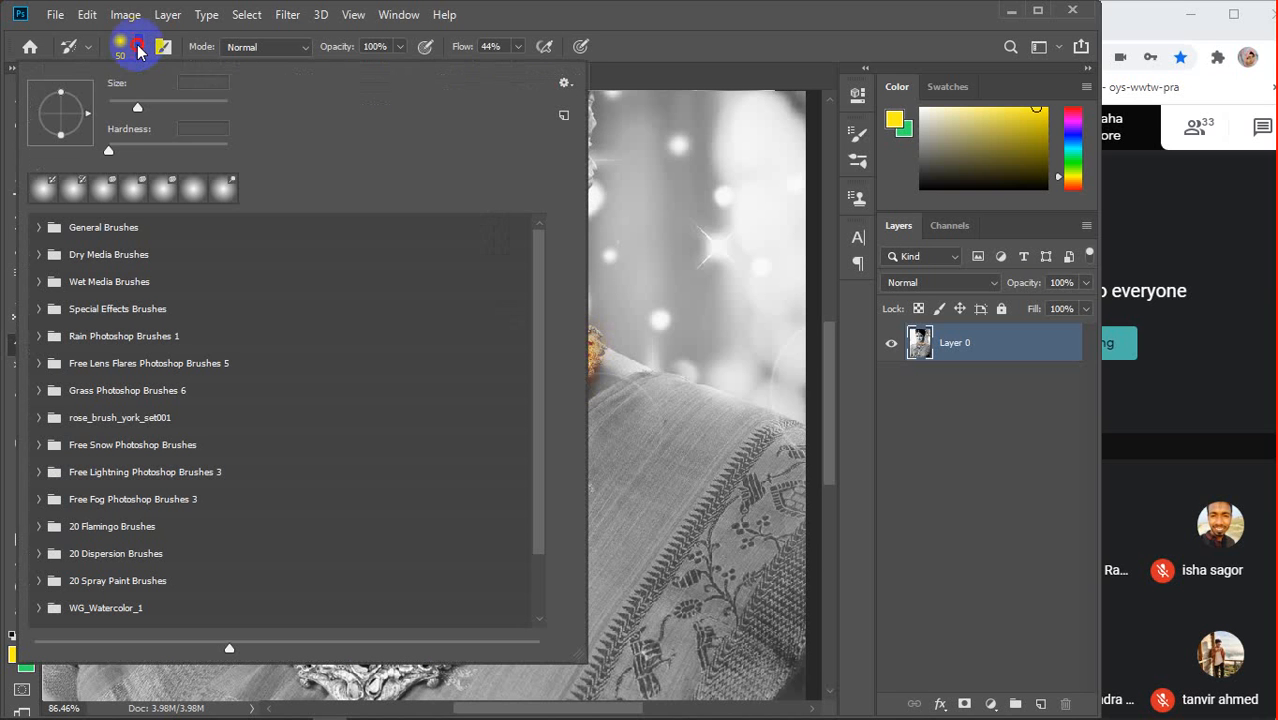
{"action": "left_click_drag", "start_coordinate": [109, 148], "coordinate": [300, 149]}
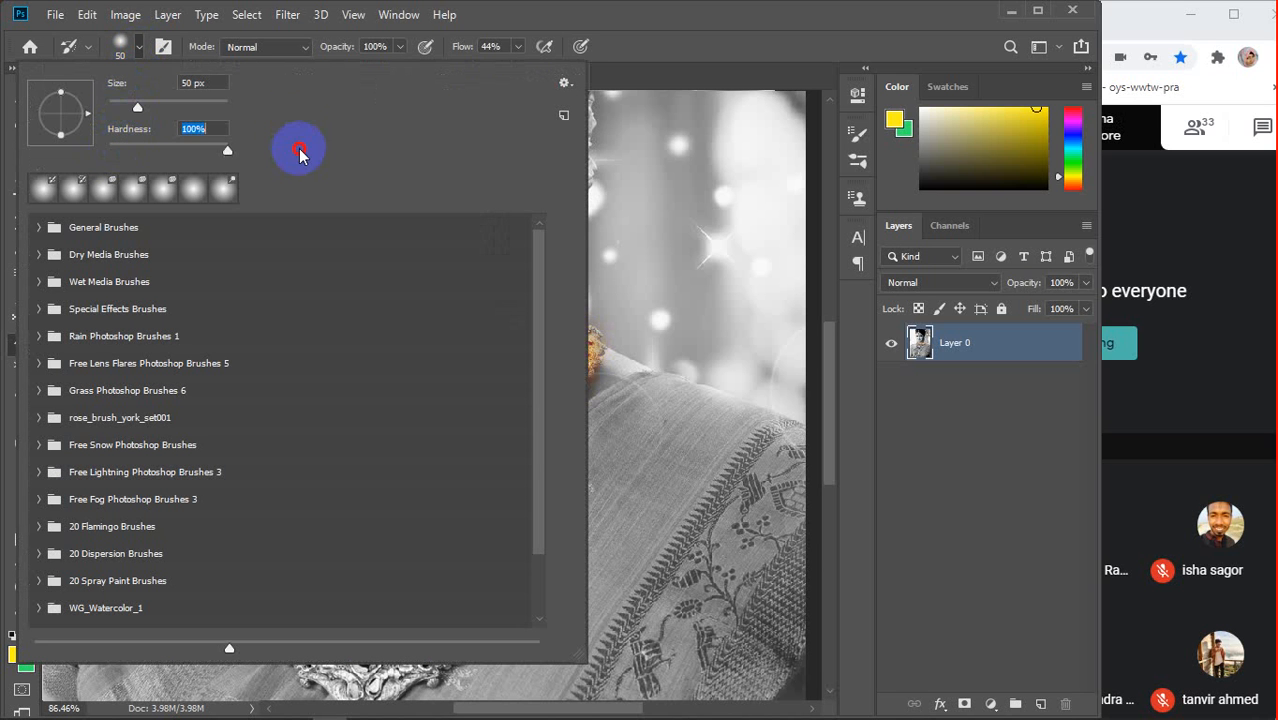
{"action": "left_click", "coordinate": [141, 52]}
{"action": "mouse_move", "coordinate": [268, 338]}
{"action": "left_mouse_down"}
{"action": "mouse_move", "coordinate": [300, 390]}
{"action": "mouse_move", "coordinate": [353, 428]}
{"action": "mouse_move", "coordinate": [445, 435]}
{"action": "mouse_move", "coordinate": [539, 414]}
{"action": "mouse_move", "coordinate": [338, 434]}
{"action": "mouse_move", "coordinate": [268, 380]}
{"action": "mouse_move", "coordinate": [270, 362]}
{"action": "mouse_move", "coordinate": [286, 400]}
{"action": "mouse_move", "coordinate": [262, 439]}
{"action": "mouse_move", "coordinate": [268, 530]}
{"action": "mouse_move", "coordinate": [312, 646]}
{"action": "mouse_move", "coordinate": [394, 658]}
{"action": "mouse_move", "coordinate": [452, 633]}
{"action": "mouse_move", "coordinate": [502, 538]}
{"action": "mouse_move", "coordinate": [540, 403]}
{"action": "mouse_move", "coordinate": [508, 545]}
{"action": "mouse_move", "coordinate": [514, 484]}
{"action": "left_mouse_up"}
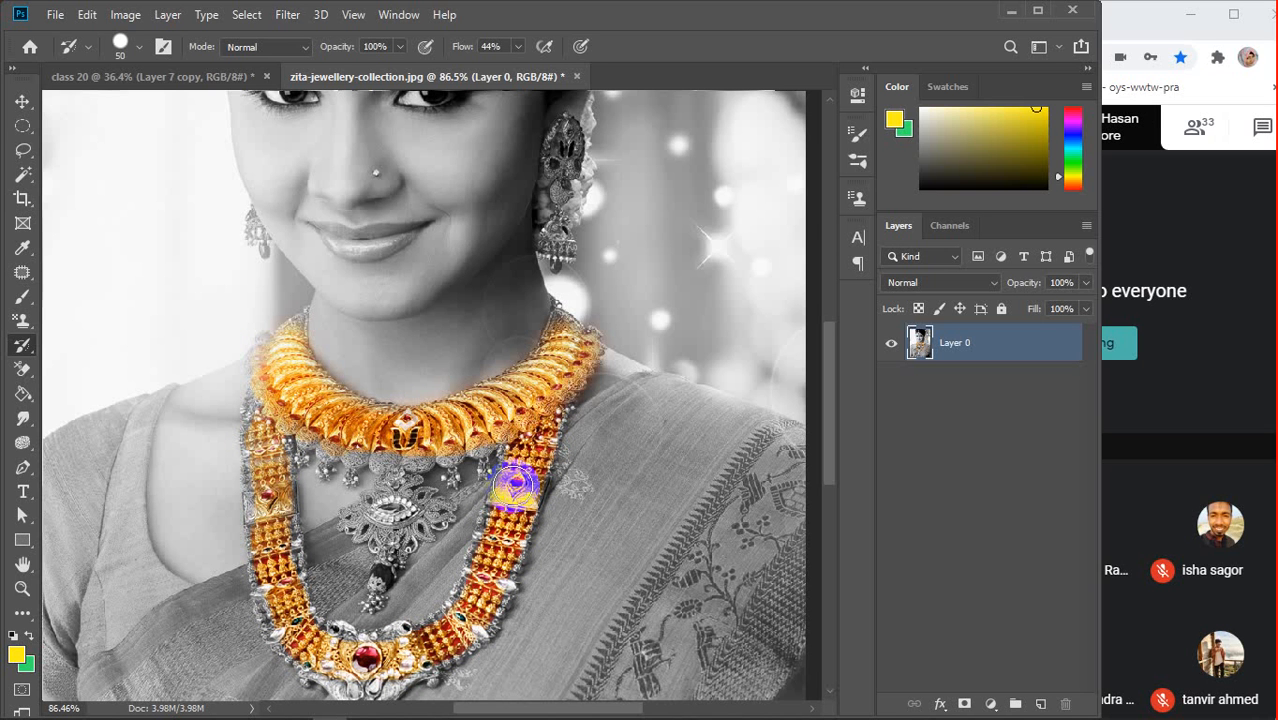
{"action": "mouse_move", "coordinate": [515, 476]}
{"action": "left_mouse_down"}
{"action": "mouse_move", "coordinate": [492, 420]}
{"action": "mouse_move", "coordinate": [476, 437]}
{"action": "mouse_move", "coordinate": [448, 434]}
{"action": "mouse_move", "coordinate": [450, 447]}
{"action": "mouse_move", "coordinate": [442, 432]}
{"action": "mouse_move", "coordinate": [408, 452]}
{"action": "mouse_move", "coordinate": [362, 452]}
{"action": "left_mouse_up"}
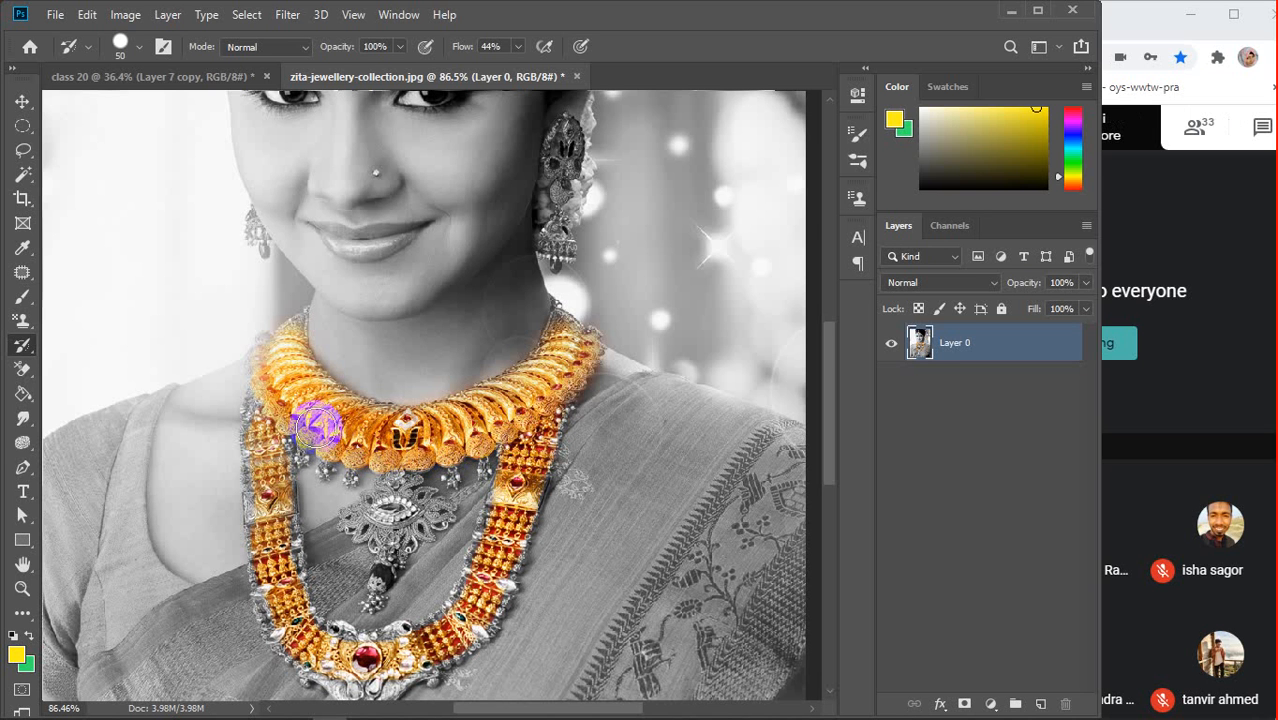
{"action": "left_click", "coordinate": [271, 354]}
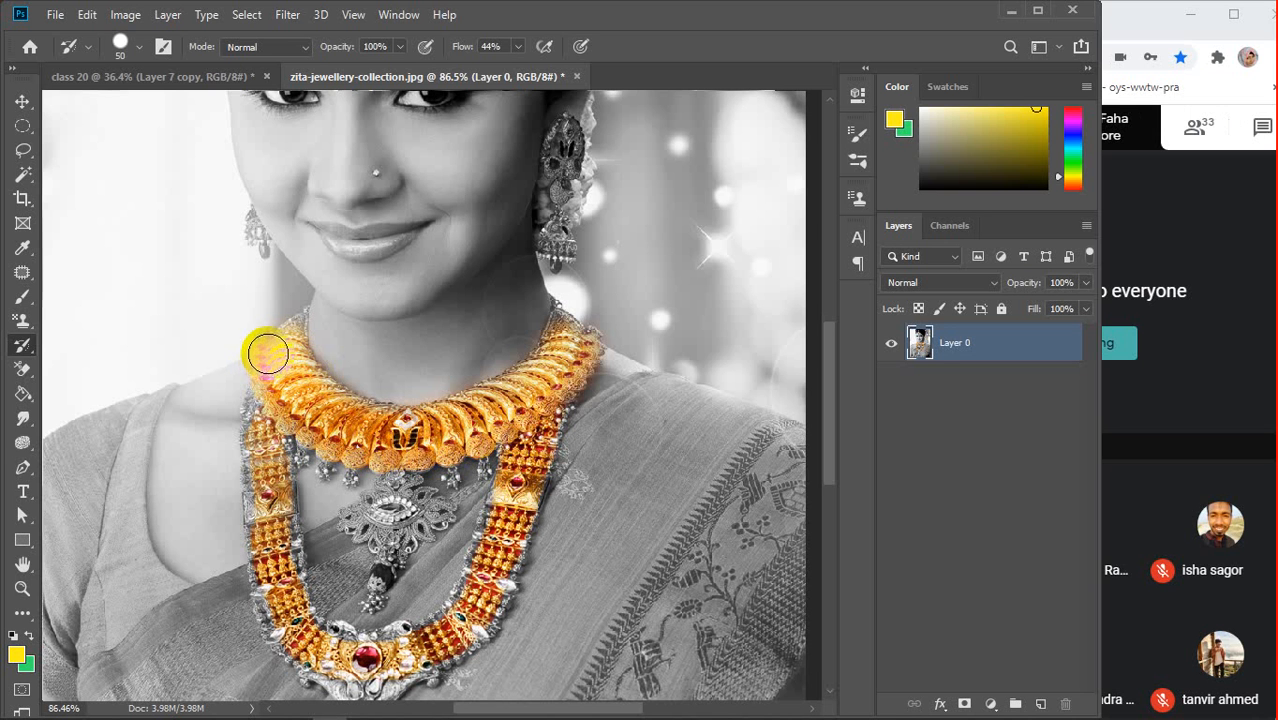
{"action": "mouse_move", "coordinate": [262, 348]}
{"action": "left_mouse_down"}
{"action": "mouse_move", "coordinate": [256, 422]}
{"action": "mouse_move", "coordinate": [270, 570]}
{"action": "mouse_move", "coordinate": [276, 474]}
{"action": "left_mouse_up"}
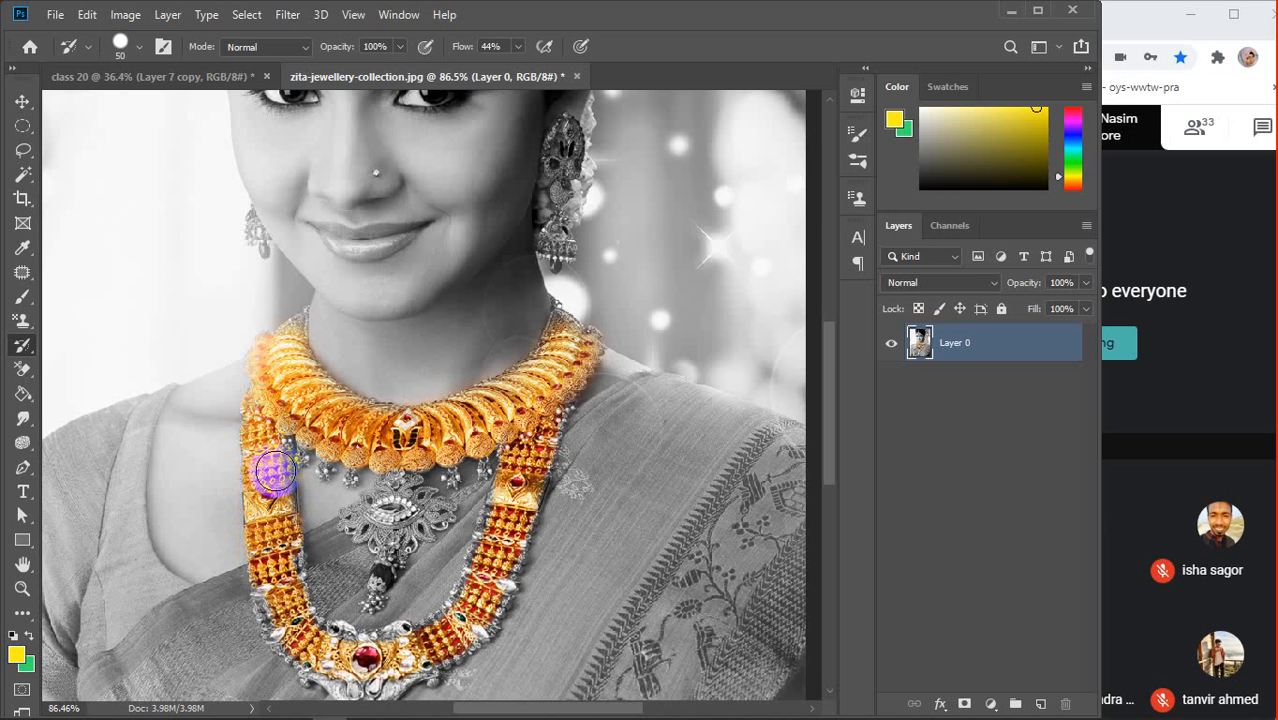
Reduce the brush to 25 px and restore colour on the choker's left hanging beads and the centre of the small flower pendant
{"action": "key", "text": "bracketleft"}
{"action": "key", "text": "bracketleft"}
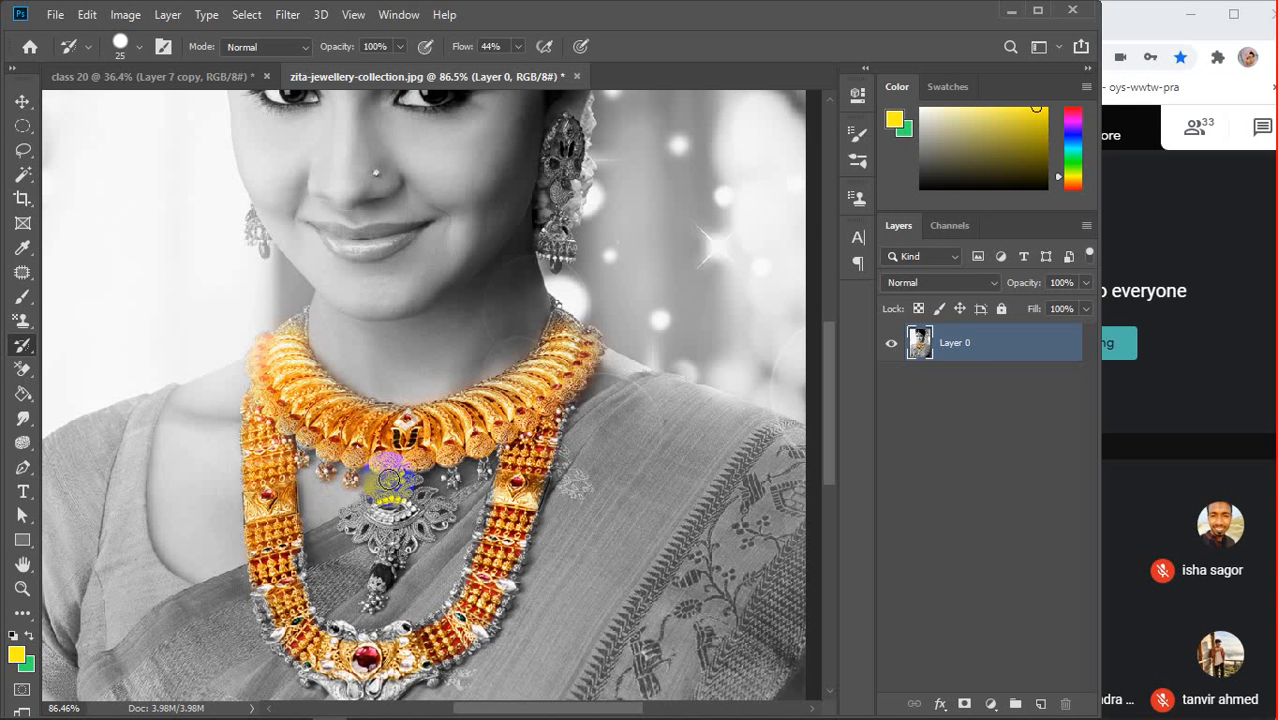
{"action": "left_click_drag", "start_coordinate": [389, 480], "coordinate": [355, 527]}
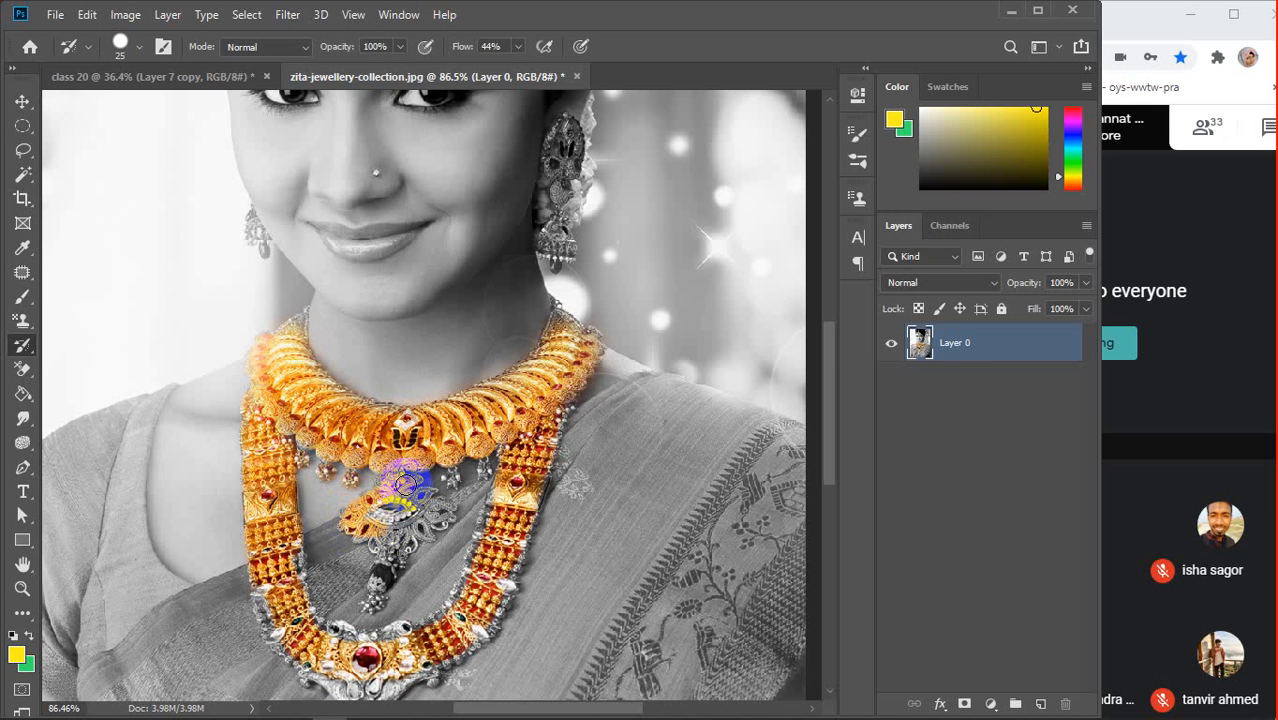
{"action": "mouse_move", "coordinate": [405, 485]}
{"action": "left_mouse_down"}
{"action": "mouse_move", "coordinate": [378, 515]}
{"action": "mouse_move", "coordinate": [416, 512]}
{"action": "mouse_move", "coordinate": [392, 516]}
{"action": "left_mouse_up"}
With a 10 px brush, restore colour on the two right hanging bead clusters and the flower pendant's outer right petals
{"action": "key", "text": "bracketleft"}
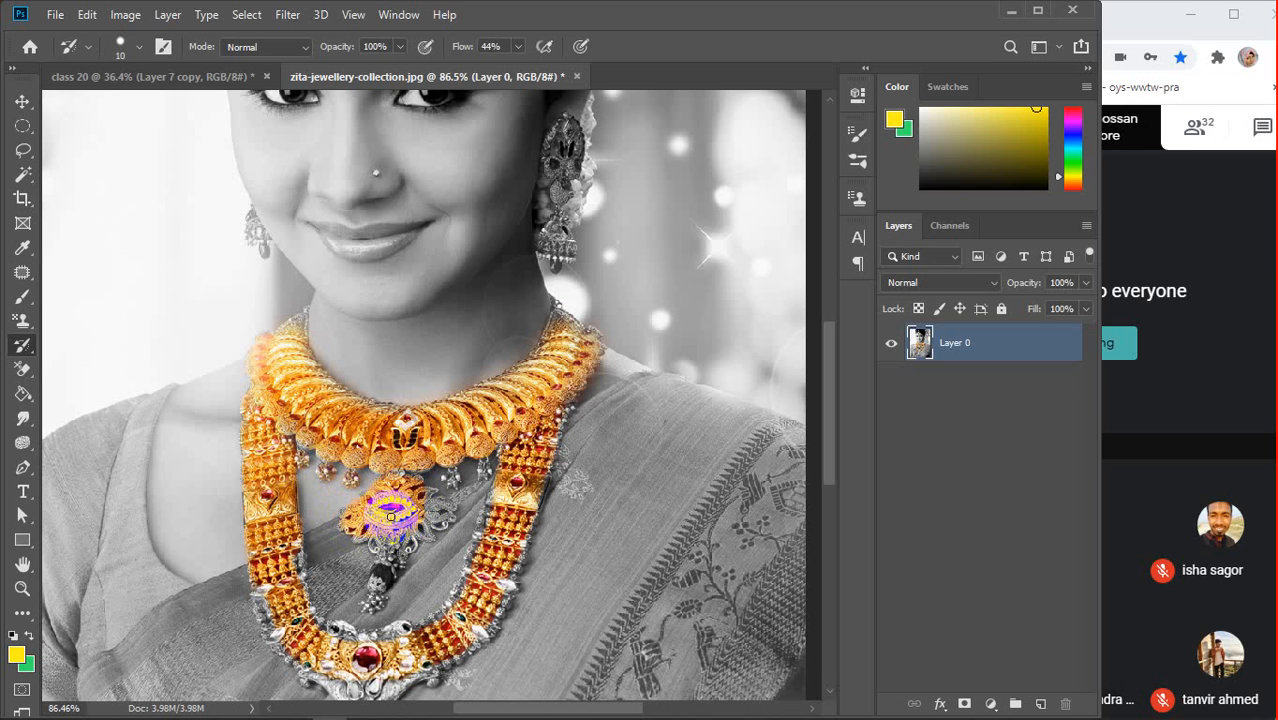
{"action": "scroll", "coordinate": [390, 515], "scroll_direction": "up", "scroll_amount": 5}
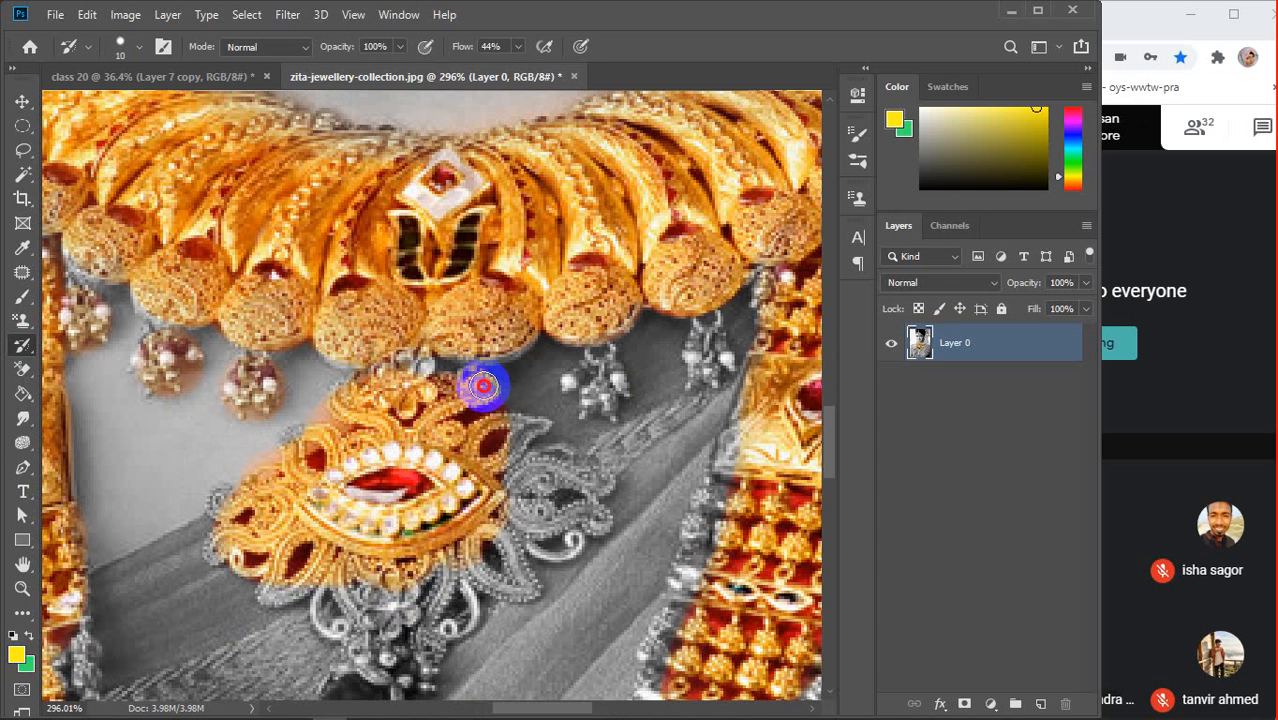
{"action": "left_click", "coordinate": [597, 365]}
{"action": "mouse_move", "coordinate": [582, 375]}
{"action": "left_mouse_down"}
{"action": "mouse_move", "coordinate": [602, 404]}
{"action": "mouse_move", "coordinate": [603, 370]}
{"action": "left_mouse_up"}
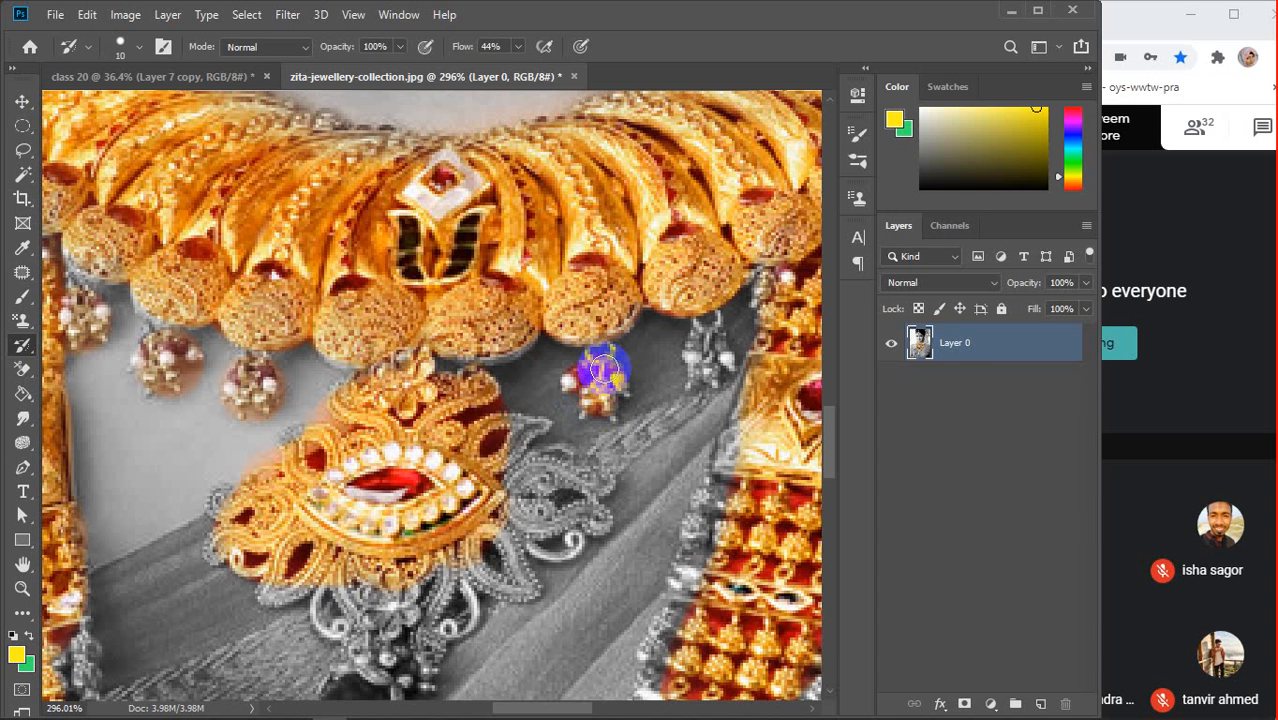
{"action": "mouse_move", "coordinate": [707, 337]}
{"action": "left_mouse_down"}
{"action": "mouse_move", "coordinate": [699, 373]}
{"action": "mouse_move", "coordinate": [699, 348]}
{"action": "left_mouse_up"}
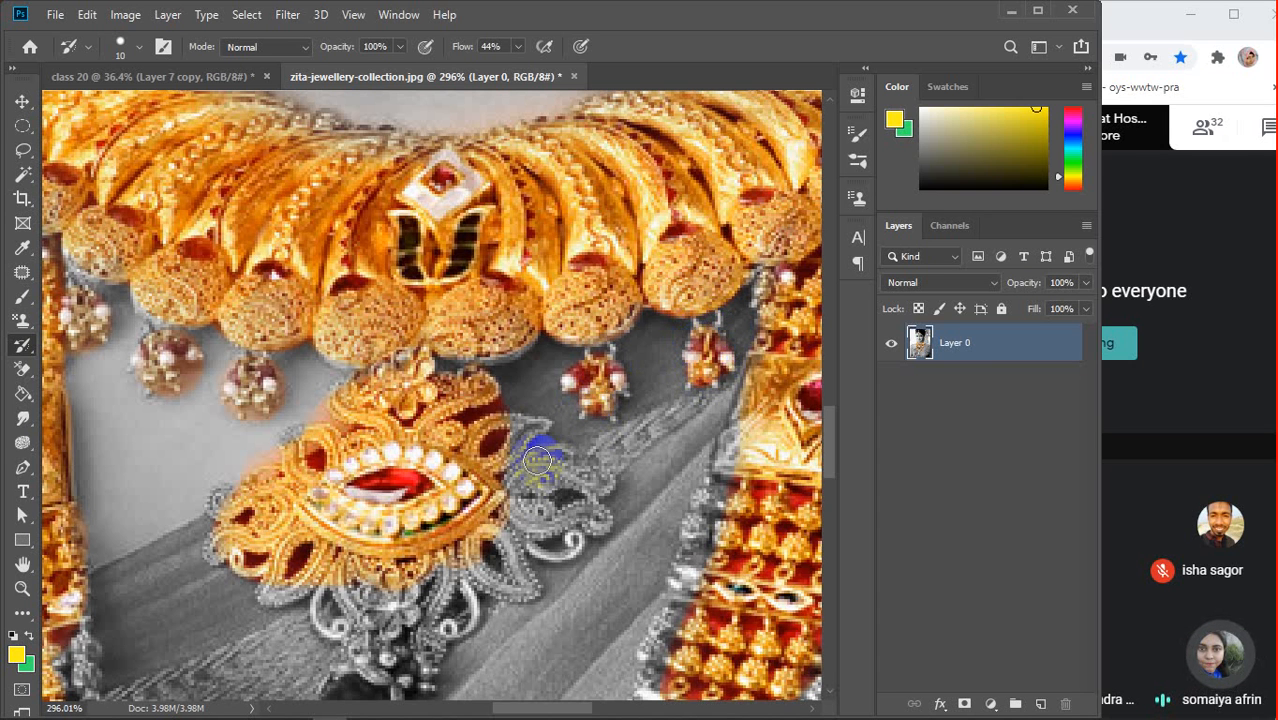
{"action": "mouse_move", "coordinate": [508, 479]}
{"action": "left_mouse_down"}
{"action": "mouse_move", "coordinate": [555, 456]}
{"action": "mouse_move", "coordinate": [602, 481]}
{"action": "mouse_move", "coordinate": [501, 495]}
{"action": "mouse_move", "coordinate": [543, 508]}
{"action": "mouse_move", "coordinate": [525, 525]}
{"action": "mouse_move", "coordinate": [606, 513]}
{"action": "mouse_move", "coordinate": [604, 534]}
{"action": "mouse_move", "coordinate": [596, 517]}
{"action": "mouse_move", "coordinate": [573, 522]}
{"action": "mouse_move", "coordinate": [591, 509]}
{"action": "mouse_move", "coordinate": [529, 538]}
{"action": "mouse_move", "coordinate": [526, 507]}
{"action": "mouse_move", "coordinate": [539, 520]}
{"action": "mouse_move", "coordinate": [521, 533]}
{"action": "mouse_move", "coordinate": [539, 553]}
{"action": "mouse_move", "coordinate": [576, 547]}
{"action": "left_mouse_up"}
Reduce the brush to 4 px and restore colour on the flower pendant's remaining right petals and lower right curl
{"action": "key", "text": "bracketleft"}
{"action": "key", "text": "bracketleft"}
{"action": "key", "text": "bracketleft"}
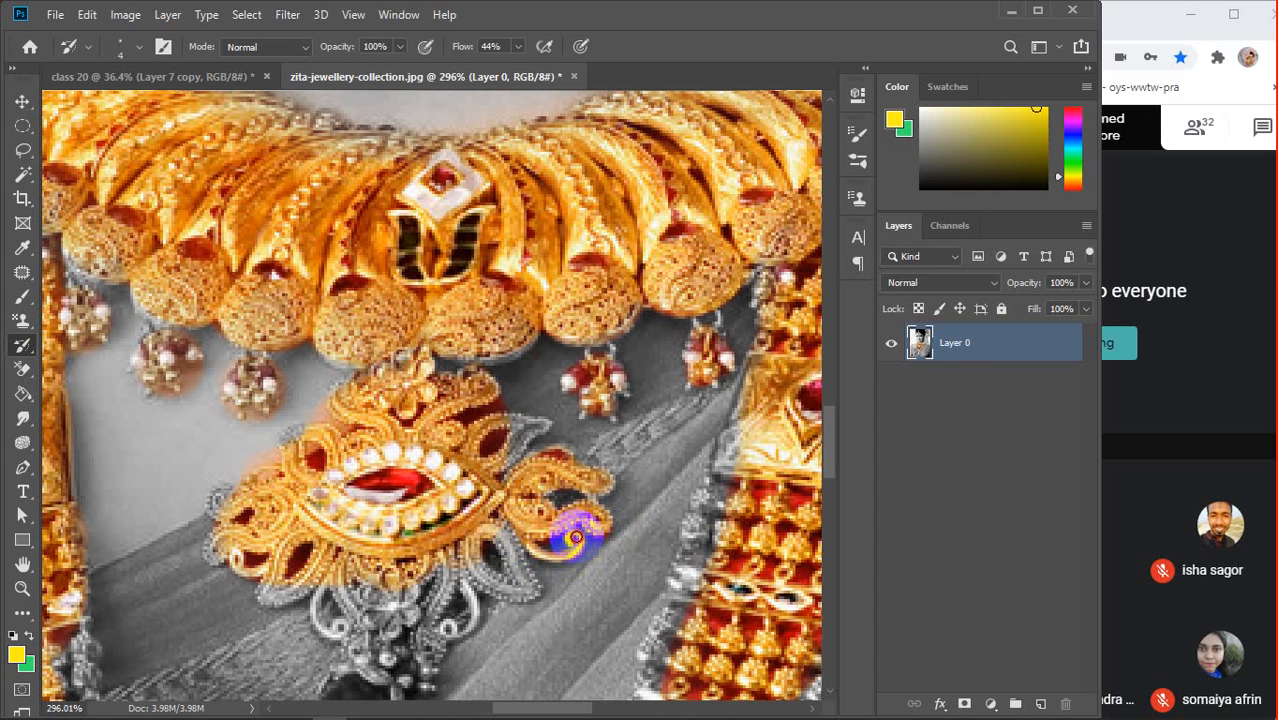
{"action": "mouse_move", "coordinate": [502, 463]}
{"action": "left_mouse_down"}
{"action": "mouse_move", "coordinate": [546, 422]}
{"action": "mouse_move", "coordinate": [505, 416]}
{"action": "mouse_move", "coordinate": [534, 424]}
{"action": "mouse_move", "coordinate": [461, 487]}
{"action": "mouse_move", "coordinate": [518, 515]}
{"action": "mouse_move", "coordinate": [486, 530]}
{"action": "mouse_move", "coordinate": [524, 591]}
{"action": "left_mouse_up"}
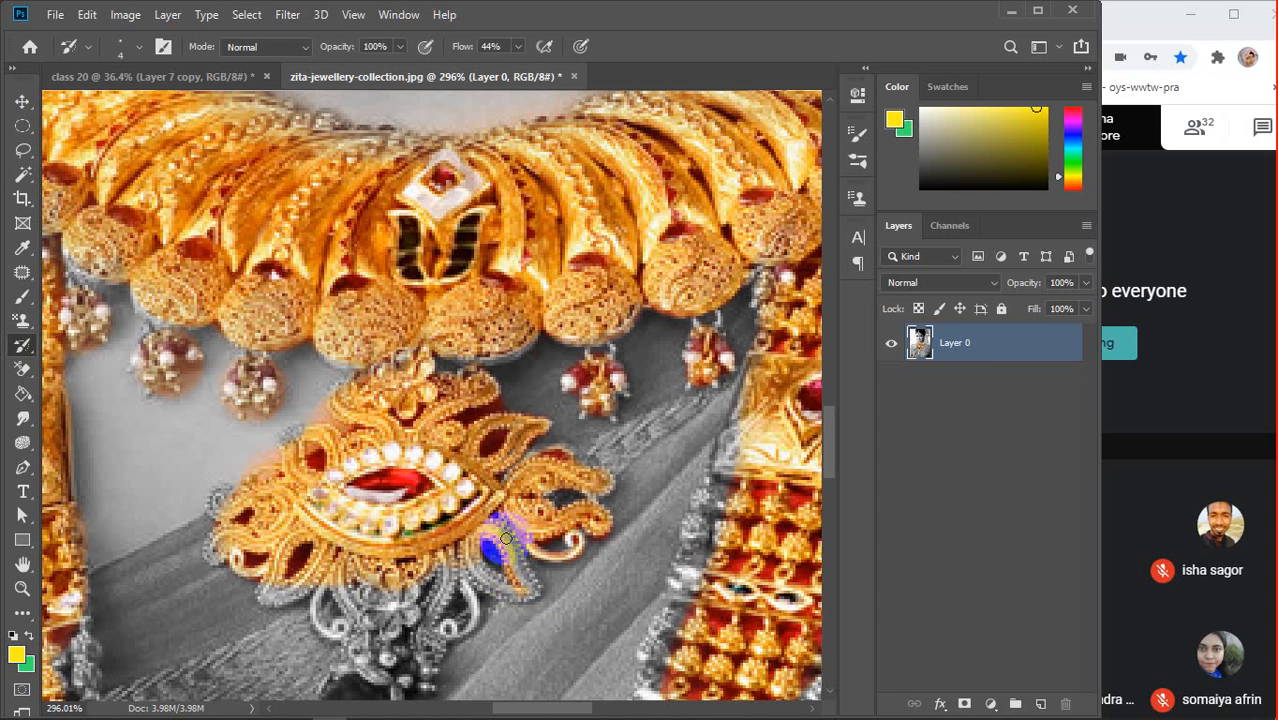
{"action": "mouse_move", "coordinate": [506, 538]}
{"action": "left_mouse_down"}
{"action": "mouse_move", "coordinate": [536, 589]}
{"action": "mouse_move", "coordinate": [515, 594]}
{"action": "mouse_move", "coordinate": [492, 586]}
{"action": "mouse_move", "coordinate": [462, 542]}
{"action": "mouse_move", "coordinate": [474, 585]}
{"action": "mouse_move", "coordinate": [492, 597]}
{"action": "mouse_move", "coordinate": [504, 578]}
{"action": "mouse_move", "coordinate": [481, 565]}
{"action": "mouse_move", "coordinate": [527, 586]}
{"action": "mouse_move", "coordinate": [476, 510]}
{"action": "mouse_move", "coordinate": [467, 525]}
{"action": "mouse_move", "coordinate": [508, 541]}
{"action": "mouse_move", "coordinate": [520, 577]}
{"action": "mouse_move", "coordinate": [501, 593]}
{"action": "mouse_move", "coordinate": [442, 581]}
{"action": "mouse_move", "coordinate": [453, 565]}
{"action": "mouse_move", "coordinate": [470, 573]}
{"action": "mouse_move", "coordinate": [475, 609]}
{"action": "mouse_move", "coordinate": [458, 639]}
{"action": "mouse_move", "coordinate": [439, 628]}
{"action": "mouse_move", "coordinate": [452, 622]}
{"action": "mouse_move", "coordinate": [436, 590]}
{"action": "mouse_move", "coordinate": [454, 568]}
{"action": "mouse_move", "coordinate": [454, 593]}
{"action": "mouse_move", "coordinate": [433, 617]}
{"action": "mouse_move", "coordinate": [446, 561]}
{"action": "mouse_move", "coordinate": [422, 631]}
{"action": "mouse_move", "coordinate": [416, 576]}
{"action": "left_mouse_up"}
Restore colour on the flower pendant's top flower, left petals and lower curls, and on the bead tassel hanging beneath it
{"action": "scroll", "coordinate": [350, 563], "scroll_direction": "down", "scroll_amount": 4}
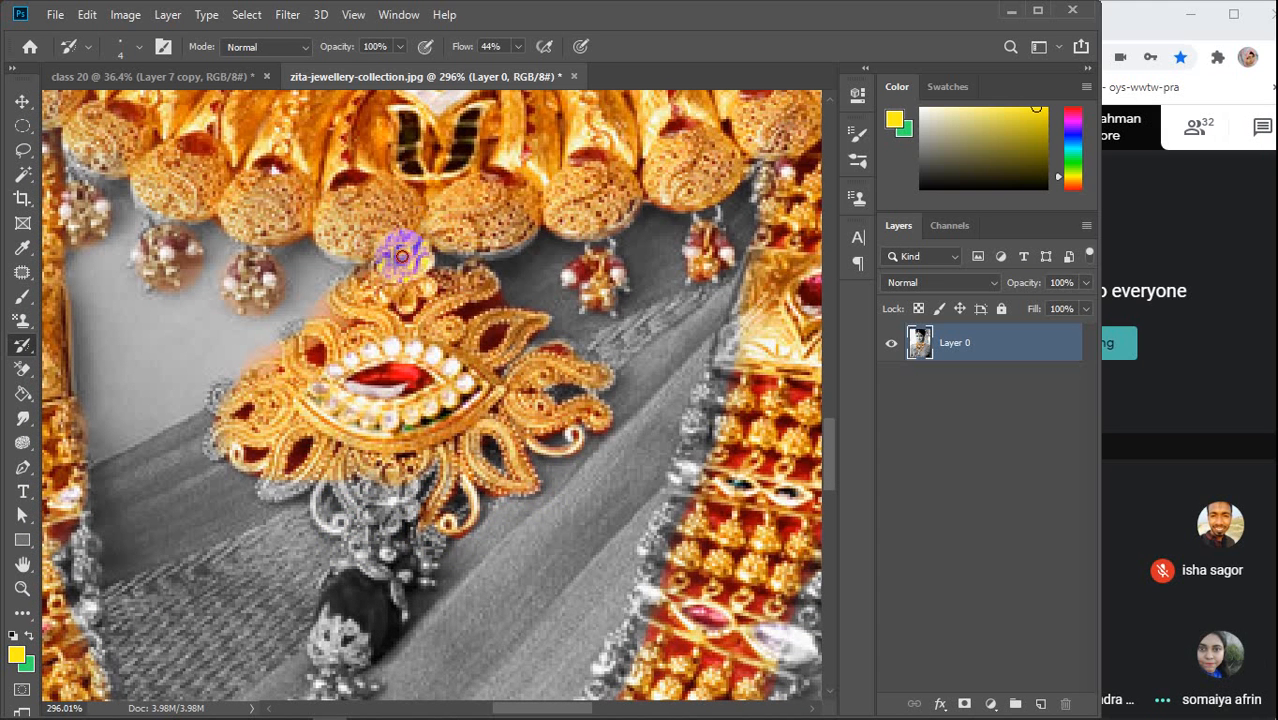
{"action": "mouse_move", "coordinate": [401, 256]}
{"action": "left_mouse_down"}
{"action": "mouse_move", "coordinate": [454, 231]}
{"action": "mouse_move", "coordinate": [500, 252]}
{"action": "mouse_move", "coordinate": [529, 227]}
{"action": "mouse_move", "coordinate": [493, 256]}
{"action": "mouse_move", "coordinate": [442, 236]}
{"action": "mouse_move", "coordinate": [333, 392]}
{"action": "mouse_move", "coordinate": [392, 344]}
{"action": "mouse_move", "coordinate": [348, 394]}
{"action": "mouse_move", "coordinate": [393, 394]}
{"action": "mouse_move", "coordinate": [275, 461]}
{"action": "mouse_move", "coordinate": [267, 487]}
{"action": "mouse_move", "coordinate": [314, 486]}
{"action": "mouse_move", "coordinate": [316, 471]}
{"action": "mouse_move", "coordinate": [265, 489]}
{"action": "mouse_move", "coordinate": [265, 467]}
{"action": "mouse_move", "coordinate": [276, 477]}
{"action": "mouse_move", "coordinate": [266, 493]}
{"action": "mouse_move", "coordinate": [305, 477]}
{"action": "mouse_move", "coordinate": [252, 469]}
{"action": "mouse_move", "coordinate": [226, 424]}
{"action": "mouse_move", "coordinate": [208, 454]}
{"action": "mouse_move", "coordinate": [235, 422]}
{"action": "mouse_move", "coordinate": [214, 393]}
{"action": "mouse_move", "coordinate": [222, 380]}
{"action": "mouse_move", "coordinate": [233, 388]}
{"action": "mouse_move", "coordinate": [207, 388]}
{"action": "mouse_move", "coordinate": [212, 408]}
{"action": "mouse_move", "coordinate": [301, 326]}
{"action": "mouse_move", "coordinate": [287, 327]}
{"action": "mouse_move", "coordinate": [291, 342]}
{"action": "mouse_move", "coordinate": [351, 290]}
{"action": "mouse_move", "coordinate": [352, 272]}
{"action": "mouse_move", "coordinate": [399, 251]}
{"action": "mouse_move", "coordinate": [362, 265]}
{"action": "mouse_move", "coordinate": [305, 217]}
{"action": "mouse_move", "coordinate": [150, 195]}
{"action": "mouse_move", "coordinate": [141, 181]}
{"action": "mouse_move", "coordinate": [176, 222]}
{"action": "mouse_move", "coordinate": [59, 148]}
{"action": "left_mouse_up"}
{"action": "left_click", "coordinate": [291, 342]}
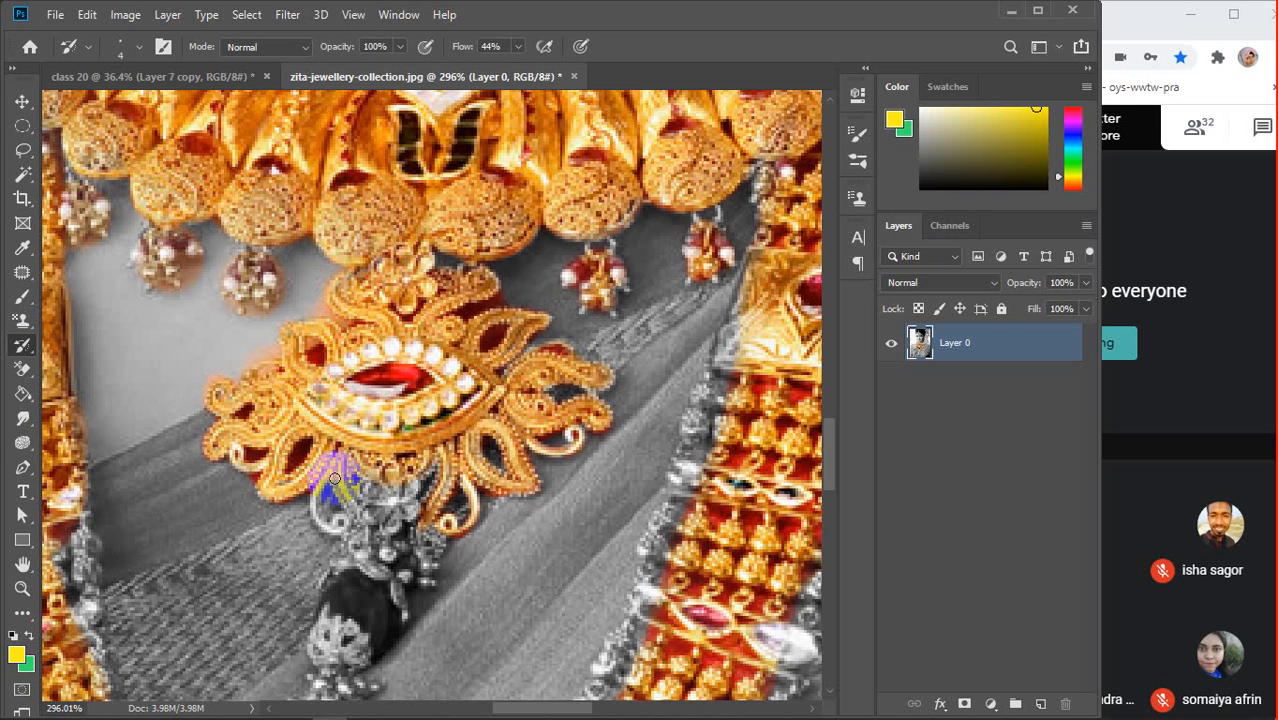
{"action": "mouse_move", "coordinate": [334, 479]}
{"action": "left_mouse_down"}
{"action": "mouse_move", "coordinate": [327, 528]}
{"action": "mouse_move", "coordinate": [344, 531]}
{"action": "mouse_move", "coordinate": [358, 508]}
{"action": "mouse_move", "coordinate": [335, 469]}
{"action": "mouse_move", "coordinate": [355, 520]}
{"action": "mouse_move", "coordinate": [406, 513]}
{"action": "mouse_move", "coordinate": [414, 491]}
{"action": "mouse_move", "coordinate": [416, 509]}
{"action": "mouse_move", "coordinate": [395, 523]}
{"action": "mouse_move", "coordinate": [373, 521]}
{"action": "mouse_move", "coordinate": [420, 476]}
{"action": "mouse_move", "coordinate": [400, 519]}
{"action": "mouse_move", "coordinate": [408, 493]}
{"action": "mouse_move", "coordinate": [381, 514]}
{"action": "mouse_move", "coordinate": [398, 489]}
{"action": "mouse_move", "coordinate": [358, 506]}
{"action": "mouse_move", "coordinate": [367, 483]}
{"action": "mouse_move", "coordinate": [356, 494]}
{"action": "mouse_move", "coordinate": [407, 471]}
{"action": "mouse_move", "coordinate": [395, 502]}
{"action": "mouse_move", "coordinate": [378, 492]}
{"action": "mouse_move", "coordinate": [361, 437]}
{"action": "mouse_move", "coordinate": [347, 454]}
{"action": "mouse_move", "coordinate": [359, 467]}
{"action": "mouse_move", "coordinate": [332, 474]}
{"action": "mouse_move", "coordinate": [317, 568]}
{"action": "mouse_move", "coordinate": [322, 507]}
{"action": "mouse_move", "coordinate": [334, 503]}
{"action": "mouse_move", "coordinate": [306, 561]}
{"action": "mouse_move", "coordinate": [316, 594]}
{"action": "mouse_move", "coordinate": [287, 616]}
{"action": "mouse_move", "coordinate": [314, 614]}
{"action": "mouse_move", "coordinate": [291, 636]}
{"action": "mouse_move", "coordinate": [316, 625]}
{"action": "mouse_move", "coordinate": [320, 651]}
{"action": "mouse_move", "coordinate": [336, 585]}
{"action": "mouse_move", "coordinate": [334, 635]}
{"action": "mouse_move", "coordinate": [334, 530]}
{"action": "left_mouse_up"}
{"action": "scroll", "coordinate": [400, 490], "scroll_direction": "down", "scroll_amount": 3}
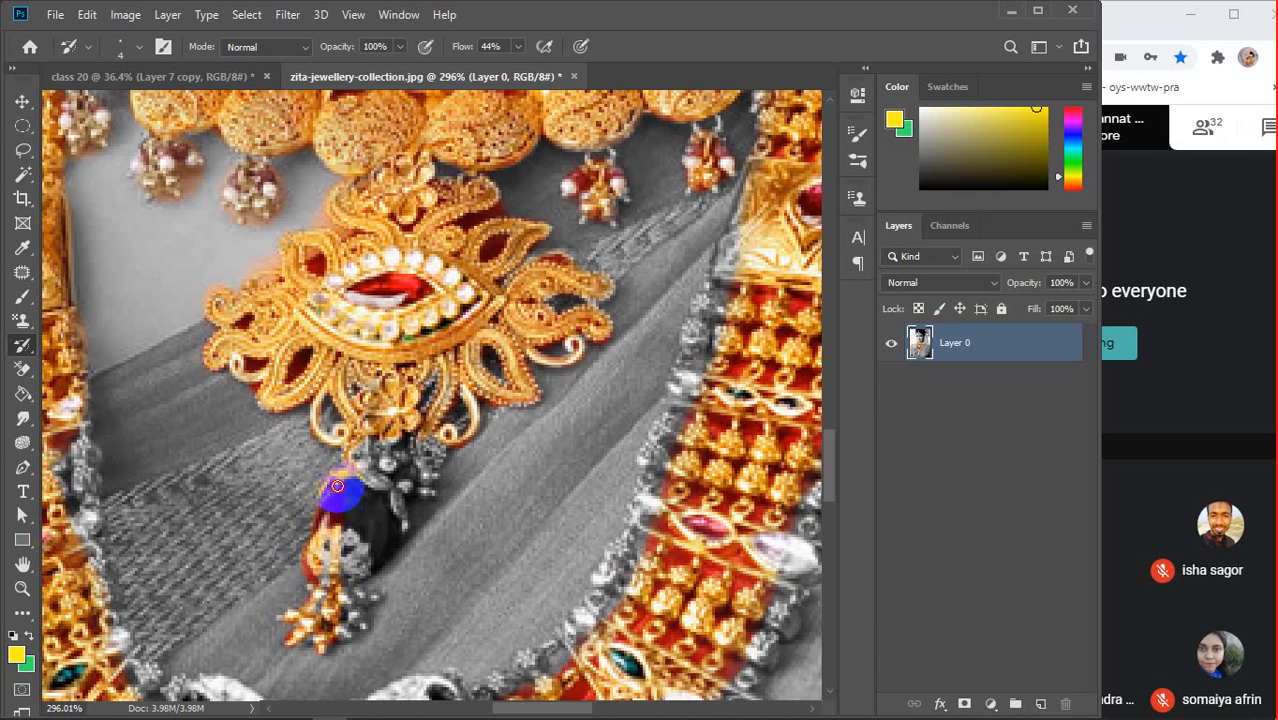
{"action": "mouse_move", "coordinate": [337, 486]}
{"action": "left_mouse_down"}
{"action": "mouse_move", "coordinate": [325, 576]}
{"action": "mouse_move", "coordinate": [385, 482]}
{"action": "mouse_move", "coordinate": [370, 537]}
{"action": "mouse_move", "coordinate": [387, 484]}
{"action": "mouse_move", "coordinate": [388, 515]}
{"action": "mouse_move", "coordinate": [367, 561]}
{"action": "mouse_move", "coordinate": [357, 543]}
{"action": "mouse_move", "coordinate": [378, 507]}
{"action": "mouse_move", "coordinate": [361, 475]}
{"action": "mouse_move", "coordinate": [354, 510]}
{"action": "mouse_move", "coordinate": [373, 525]}
{"action": "mouse_move", "coordinate": [369, 489]}
{"action": "mouse_move", "coordinate": [348, 509]}
{"action": "mouse_move", "coordinate": [333, 478]}
{"action": "mouse_move", "coordinate": [359, 464]}
{"action": "mouse_move", "coordinate": [370, 536]}
{"action": "mouse_move", "coordinate": [387, 476]}
{"action": "mouse_move", "coordinate": [394, 506]}
{"action": "mouse_move", "coordinate": [377, 565]}
{"action": "mouse_move", "coordinate": [345, 584]}
{"action": "mouse_move", "coordinate": [365, 559]}
{"action": "mouse_move", "coordinate": [357, 587]}
{"action": "mouse_move", "coordinate": [382, 593]}
{"action": "mouse_move", "coordinate": [341, 601]}
{"action": "mouse_move", "coordinate": [351, 584]}
{"action": "mouse_move", "coordinate": [366, 597]}
{"action": "mouse_move", "coordinate": [363, 631]}
{"action": "mouse_move", "coordinate": [345, 615]}
{"action": "mouse_move", "coordinate": [344, 636]}
{"action": "mouse_move", "coordinate": [327, 632]}
{"action": "mouse_move", "coordinate": [354, 599]}
{"action": "mouse_move", "coordinate": [320, 629]}
{"action": "mouse_move", "coordinate": [324, 589]}
{"action": "mouse_move", "coordinate": [307, 617]}
{"action": "mouse_move", "coordinate": [335, 593]}
{"action": "mouse_move", "coordinate": [361, 533]}
{"action": "mouse_move", "coordinate": [333, 564]}
{"action": "mouse_move", "coordinate": [340, 524]}
{"action": "mouse_move", "coordinate": [317, 573]}
{"action": "mouse_move", "coordinate": [311, 614]}
{"action": "mouse_move", "coordinate": [377, 513]}
{"action": "mouse_move", "coordinate": [398, 511]}
{"action": "mouse_move", "coordinate": [395, 499]}
{"action": "mouse_move", "coordinate": [406, 518]}
{"action": "mouse_move", "coordinate": [399, 526]}
{"action": "mouse_move", "coordinate": [403, 485]}
{"action": "mouse_move", "coordinate": [427, 490]}
{"action": "mouse_move", "coordinate": [438, 430]}
{"action": "mouse_move", "coordinate": [425, 475]}
{"action": "mouse_move", "coordinate": [424, 435]}
{"action": "mouse_move", "coordinate": [415, 480]}
{"action": "mouse_move", "coordinate": [371, 459]}
{"action": "left_mouse_up"}
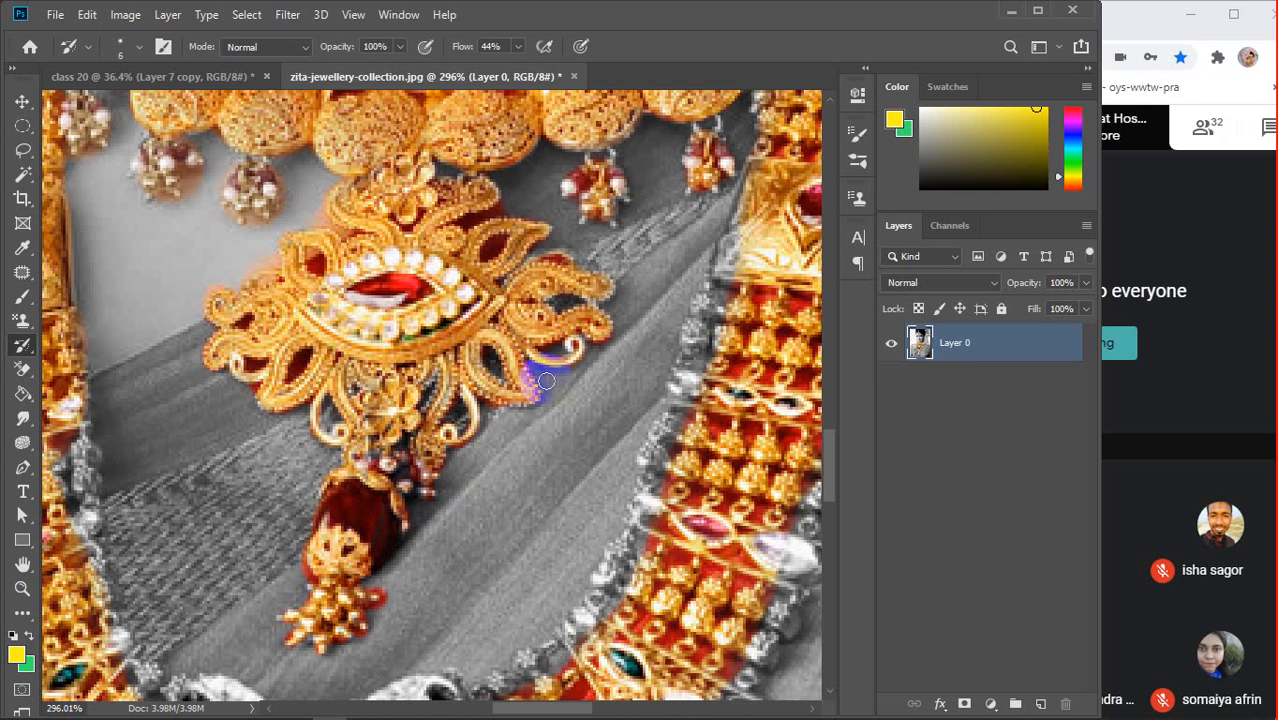
Enlarge the brush to 15 px and restore colour along the inner edge of the long necklace's right strand
{"action": "key", "text": "bracketright"}
{"action": "key", "text": "bracketright"}
{"action": "key", "text": "bracketright"}
{"action": "key", "text": "bracketright"}
{"action": "key", "text": "bracketright"}
{"action": "key", "text": "bracketright"}
{"action": "key", "text": "bracketright"}
{"action": "mouse_move", "coordinate": [749, 198]}
{"action": "left_mouse_down"}
{"action": "mouse_move", "coordinate": [682, 436]}
{"action": "mouse_move", "coordinate": [693, 337]}
{"action": "mouse_move", "coordinate": [722, 294]}
{"action": "mouse_move", "coordinate": [606, 590]}
{"action": "left_mouse_up"}
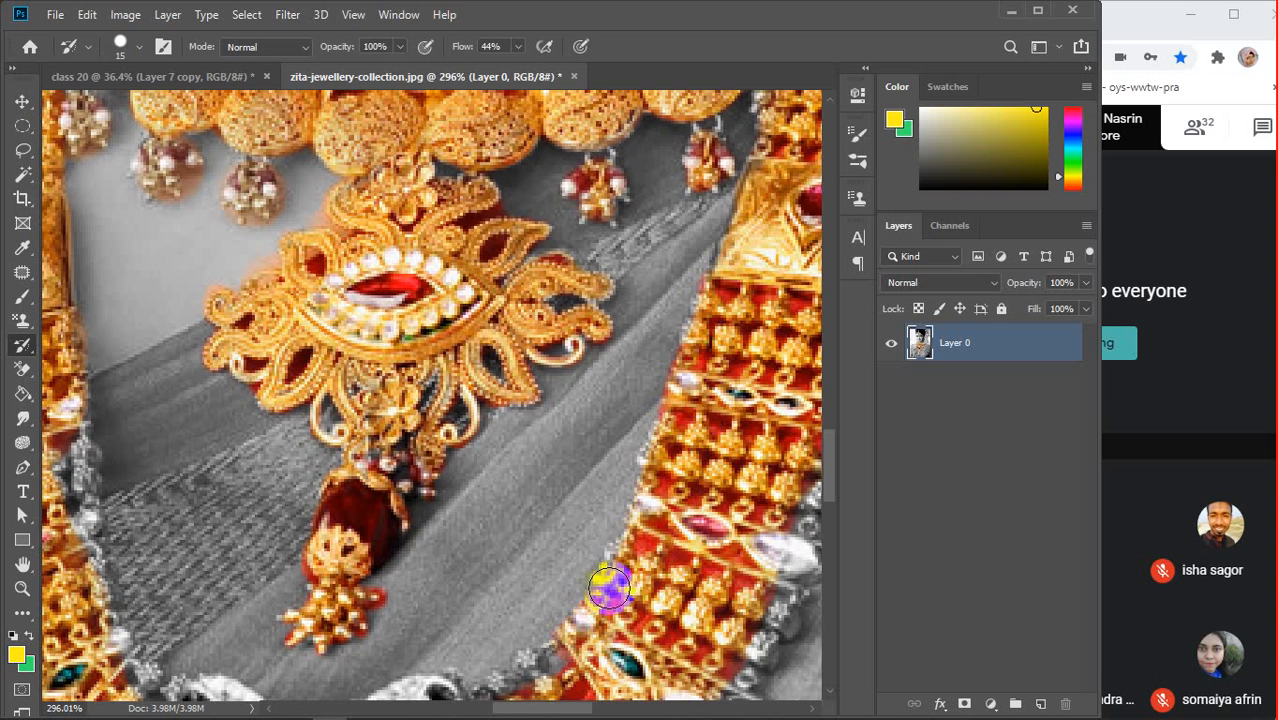
Enlarge the brush to 90 px and restore colour on the large teardrop pendant and the bead hanging below it
{"action": "scroll", "coordinate": [617, 578], "scroll_direction": "down", "scroll_amount": 3}
{"action": "scroll", "coordinate": [617, 578], "scroll_direction": "down", "scroll_amount": 10}
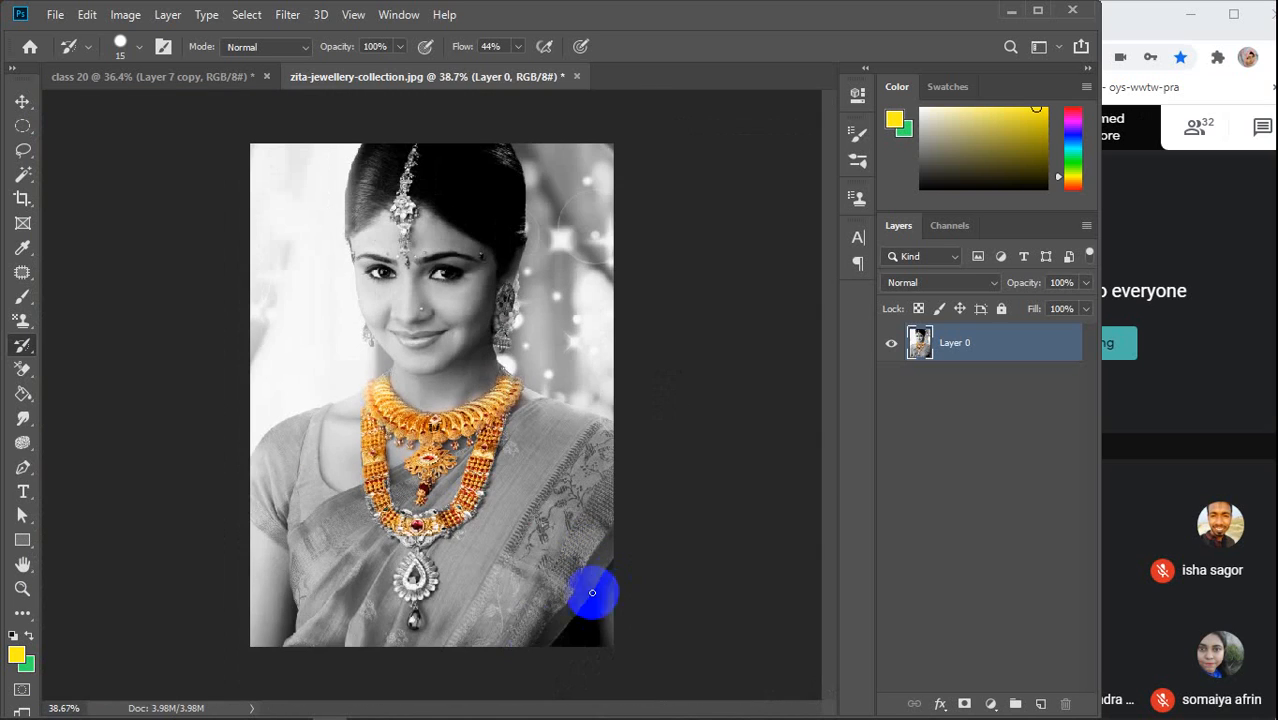
{"action": "left_click", "coordinate": [395, 540]}
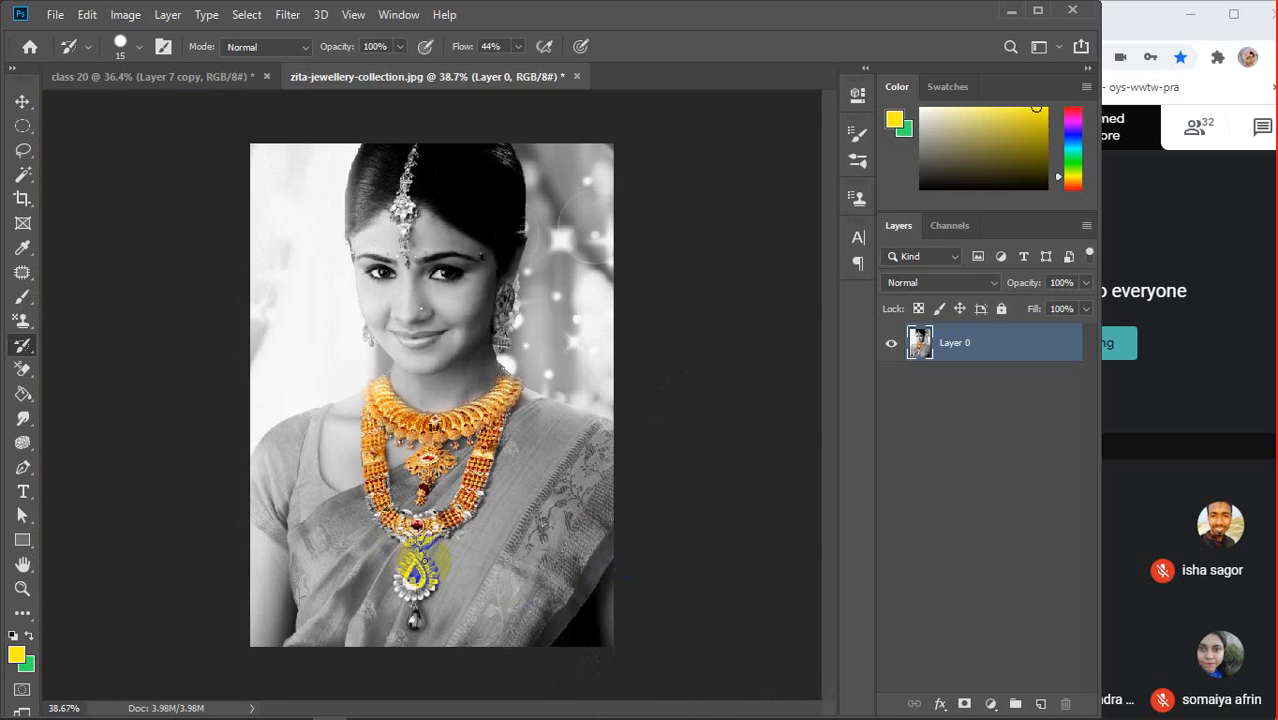
{"action": "key", "text": "bracketright"}
{"action": "key", "text": "bracketright"}
{"action": "key", "text": "bracketright"}
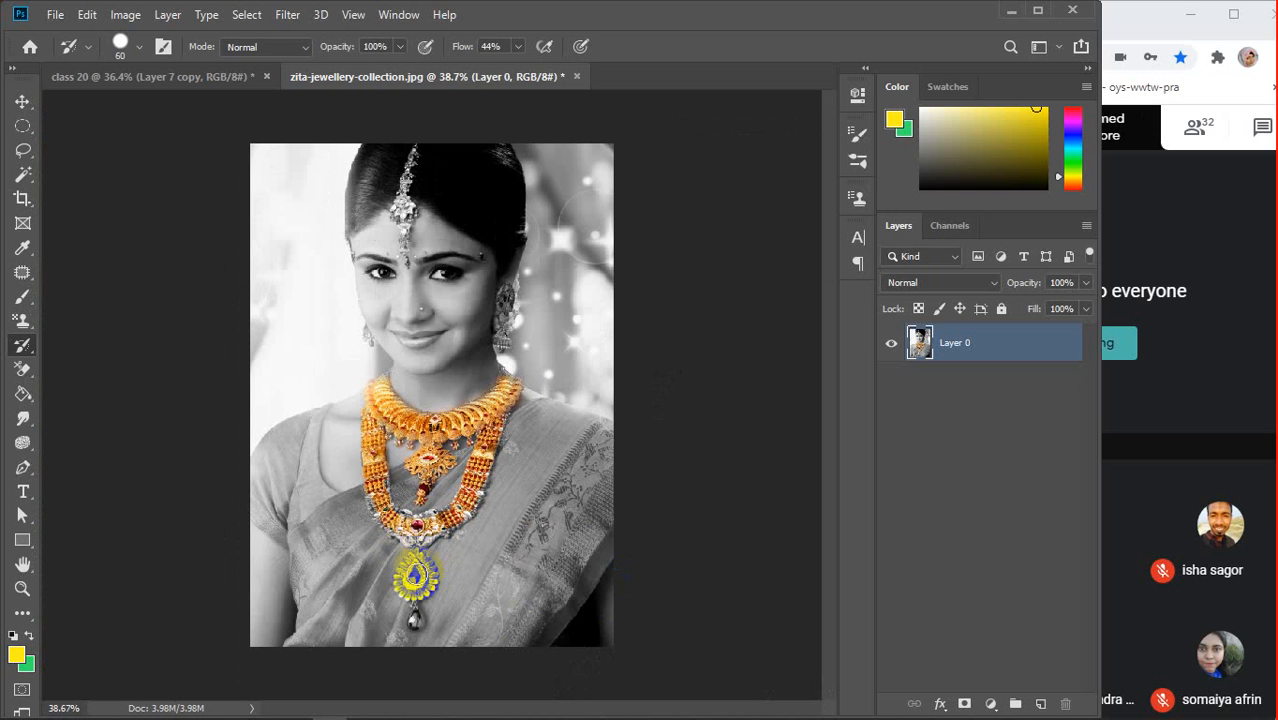
{"action": "key", "text": "bracketright"}
{"action": "key", "text": "bracketright"}
{"action": "left_click", "coordinate": [416, 571]}
{"action": "left_click_drag", "start_coordinate": [416, 570], "coordinate": [412, 618]}
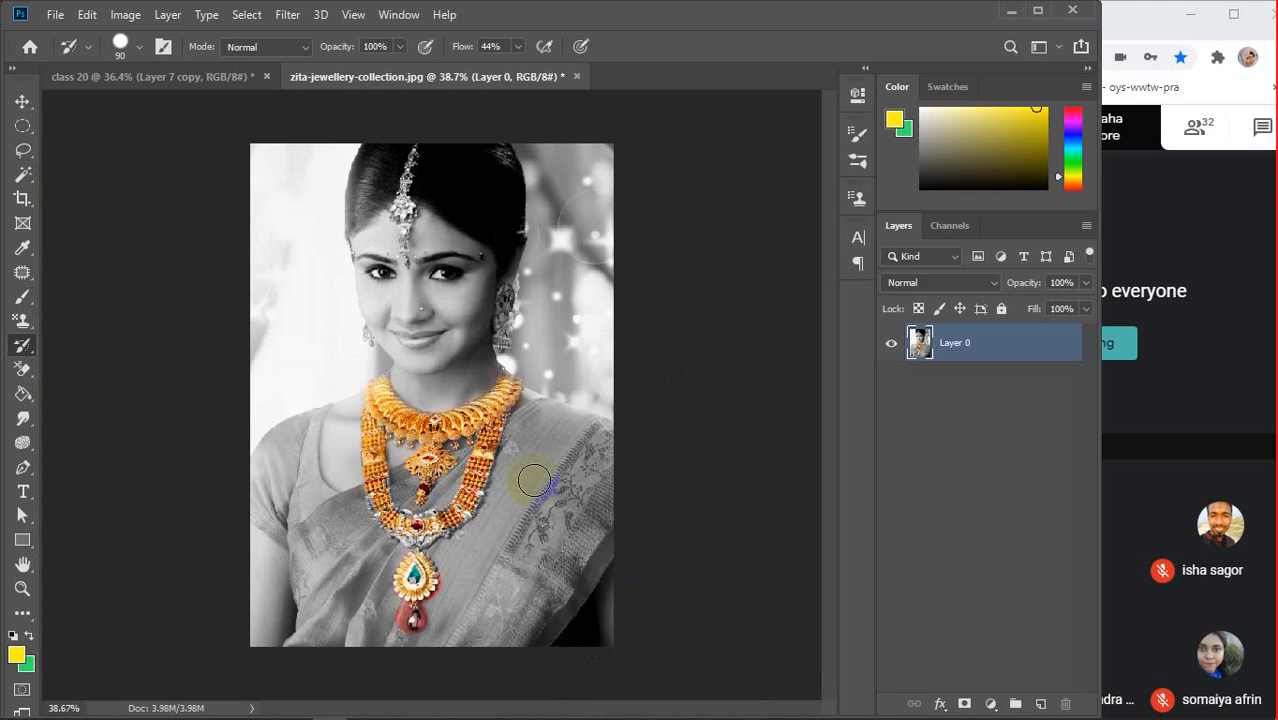
Try the History Brush along the sari's patterned border, undo the stroke, and switch to the Move tool
{"action": "mouse_move", "coordinate": [534, 481]}
{"action": "left_mouse_down"}
{"action": "mouse_move", "coordinate": [578, 432]}
{"action": "mouse_move", "coordinate": [516, 648]}
{"action": "mouse_move", "coordinate": [520, 619]}
{"action": "left_mouse_up"}
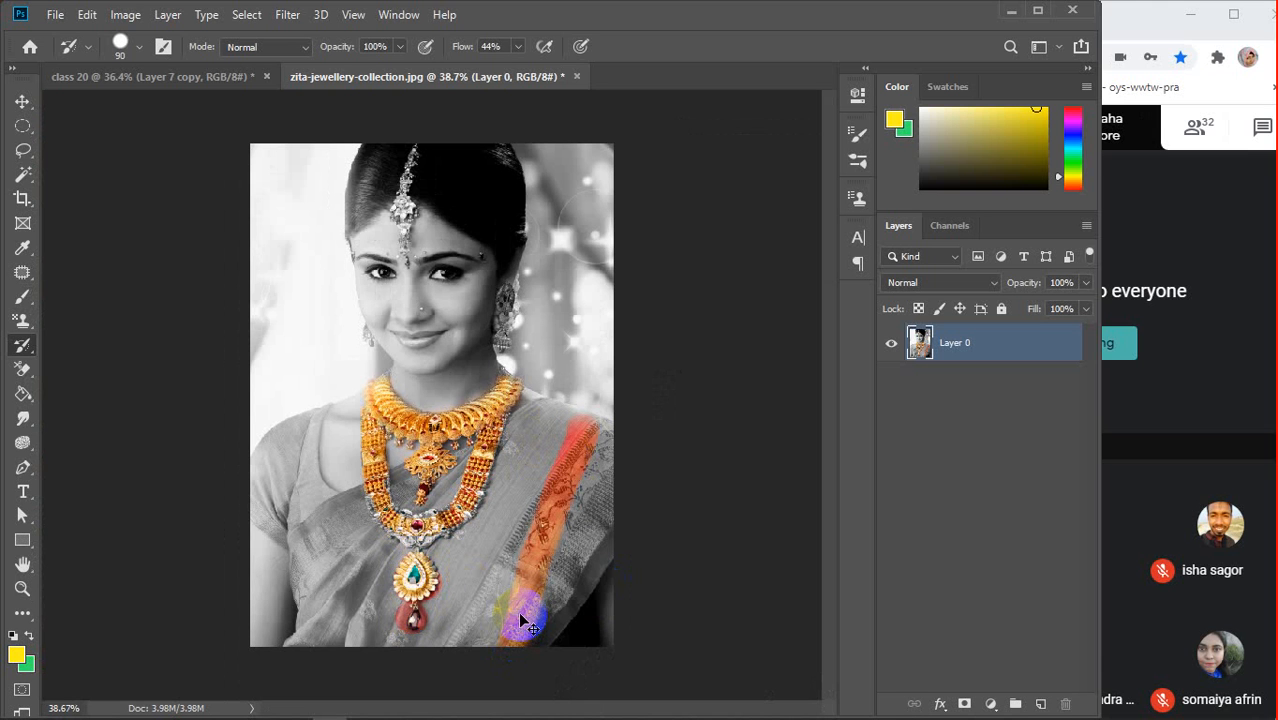
{"action": "key", "text": "ctrl+z"}
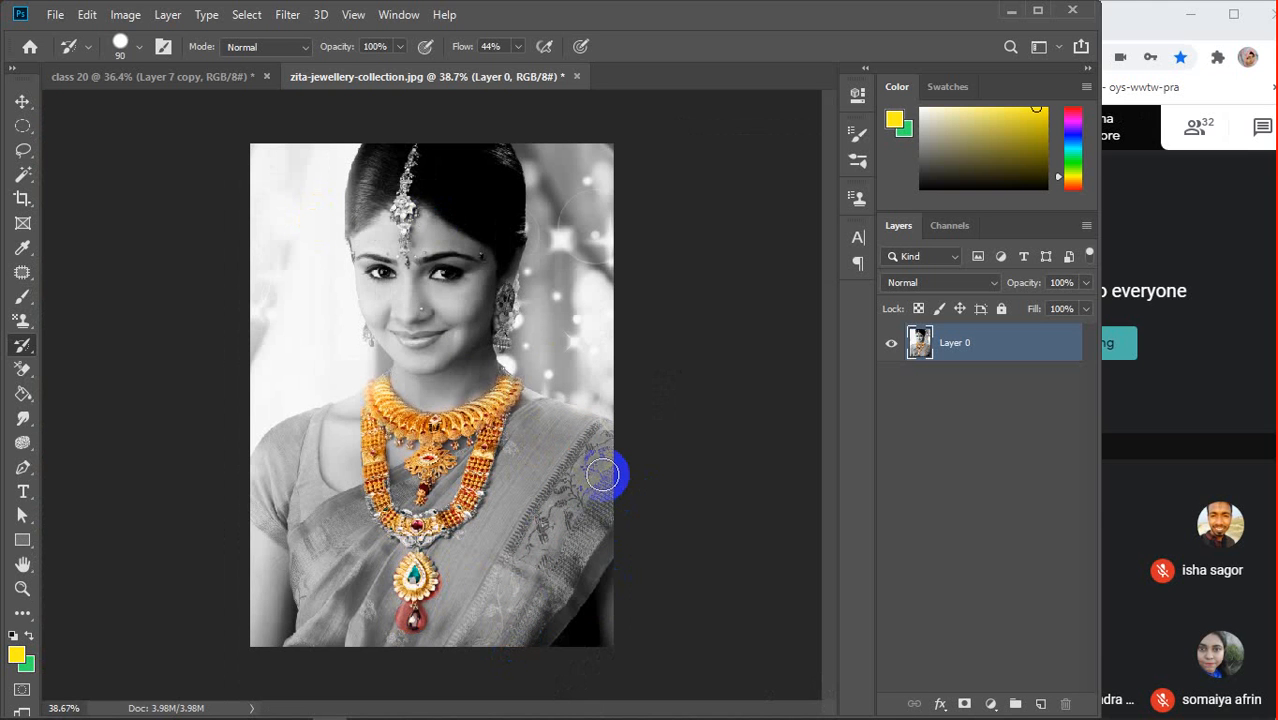
{"action": "key", "text": "v"}
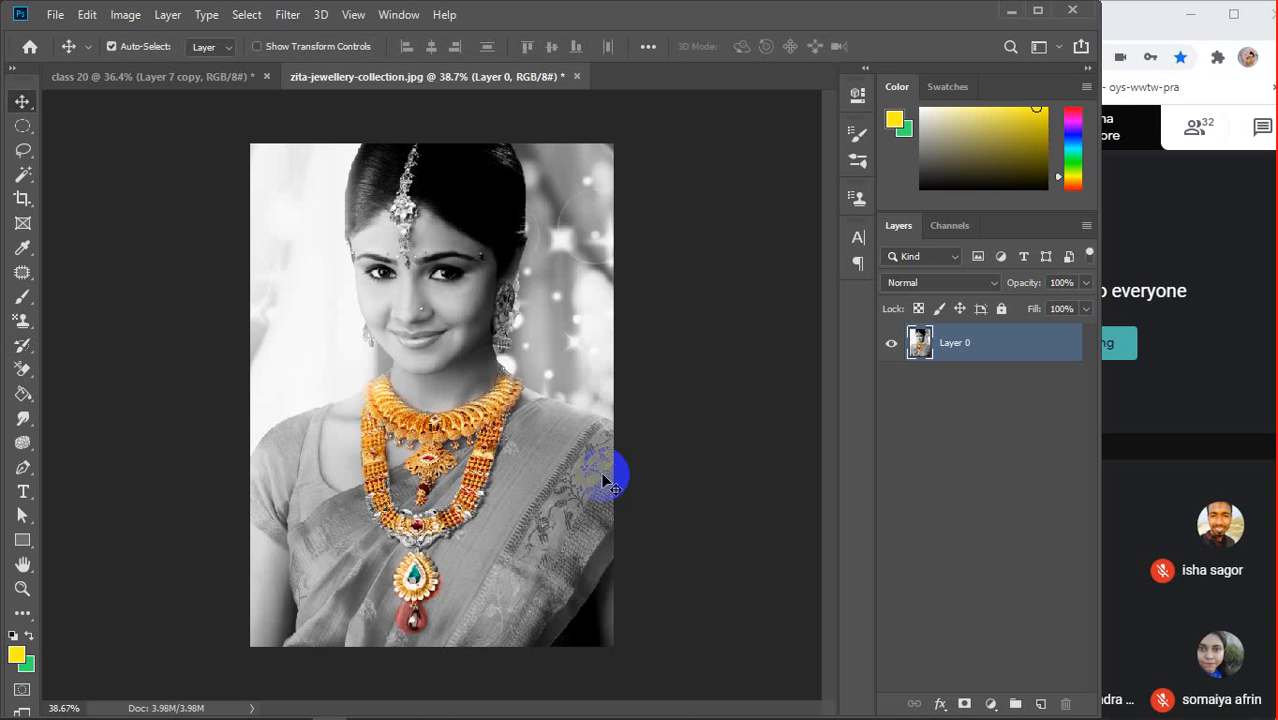
Minimise Photoshop and maximise the Google Meet browser window
{"action": "mouse_move", "coordinate": [965, 708]}
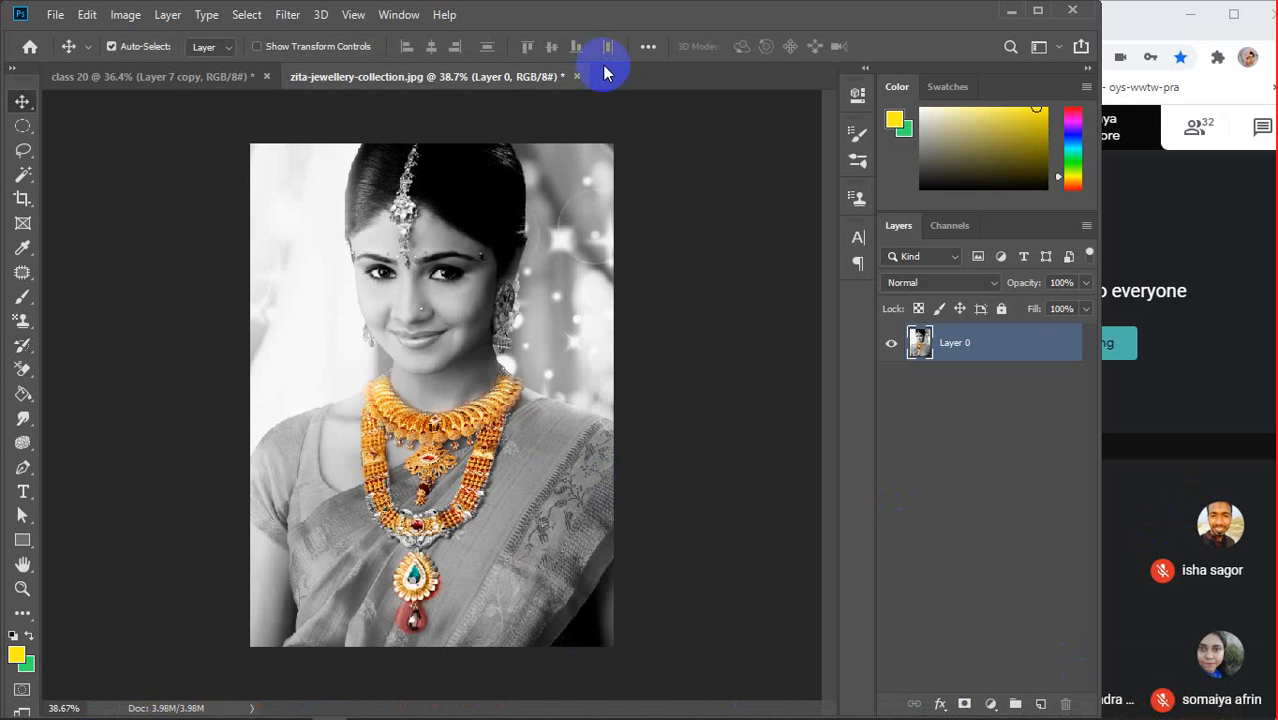
{"action": "left_click", "coordinate": [1010, 14]}
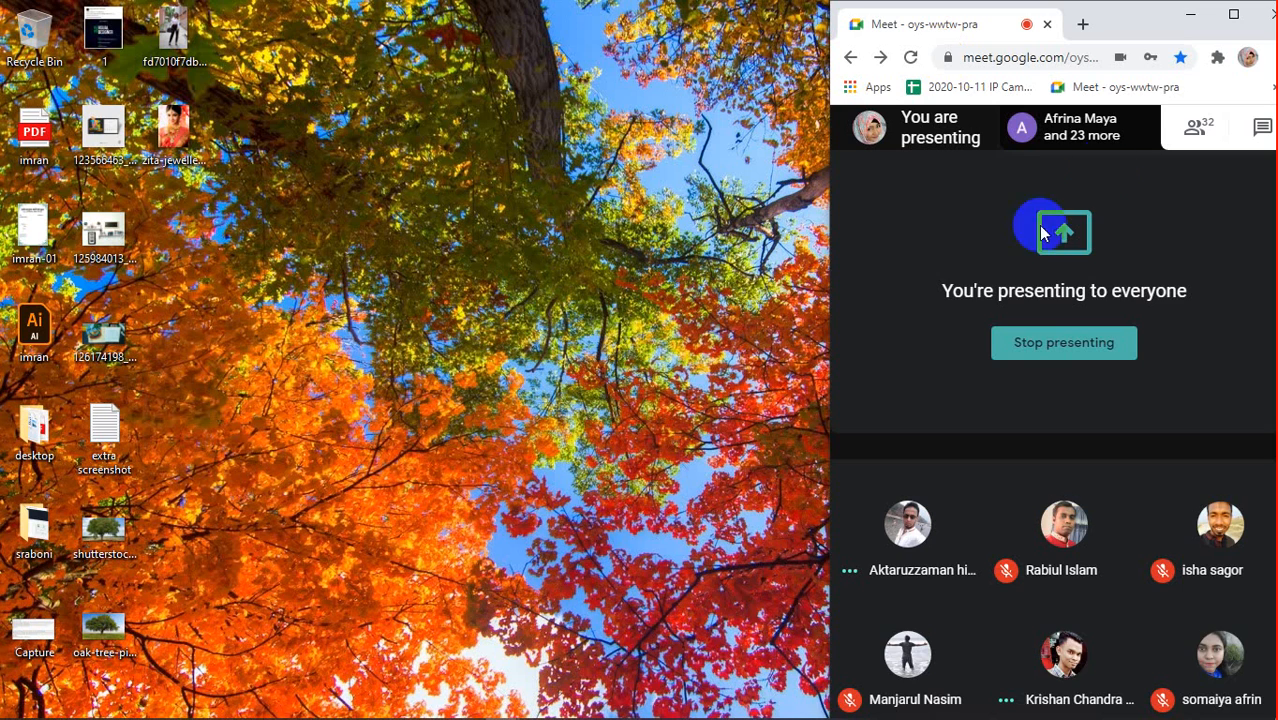
{"action": "left_click", "coordinate": [1234, 15]}
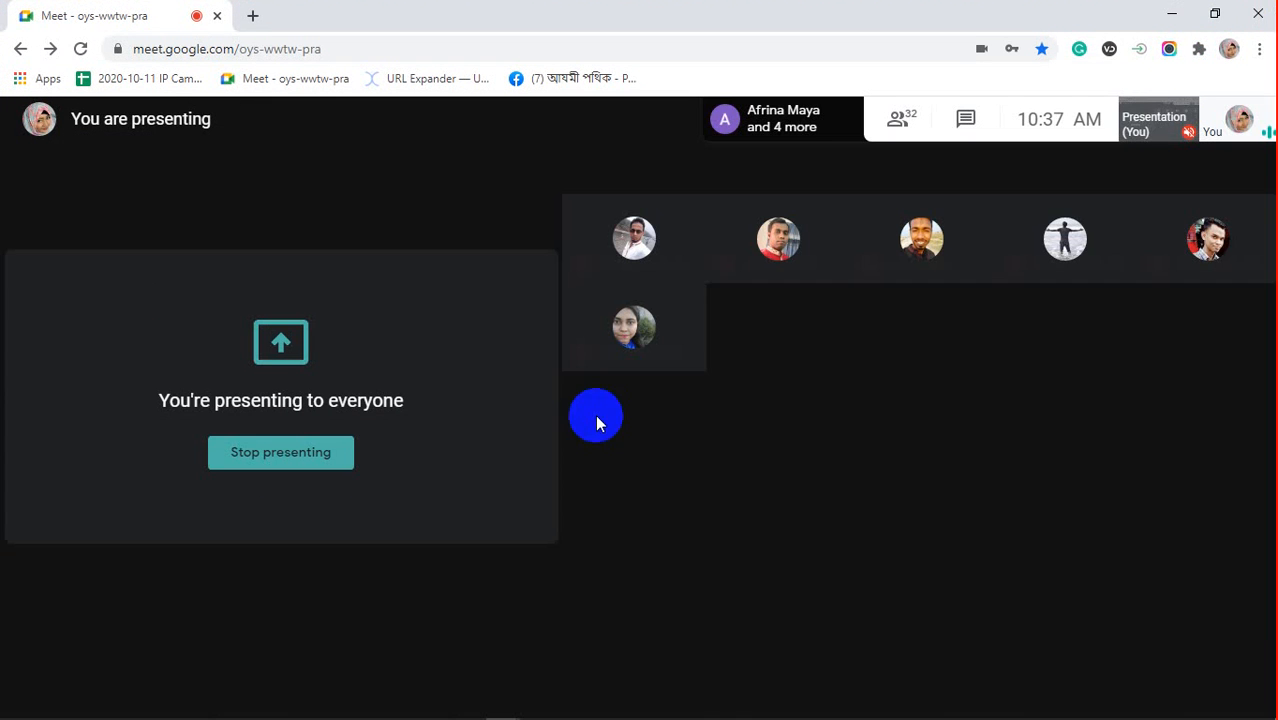